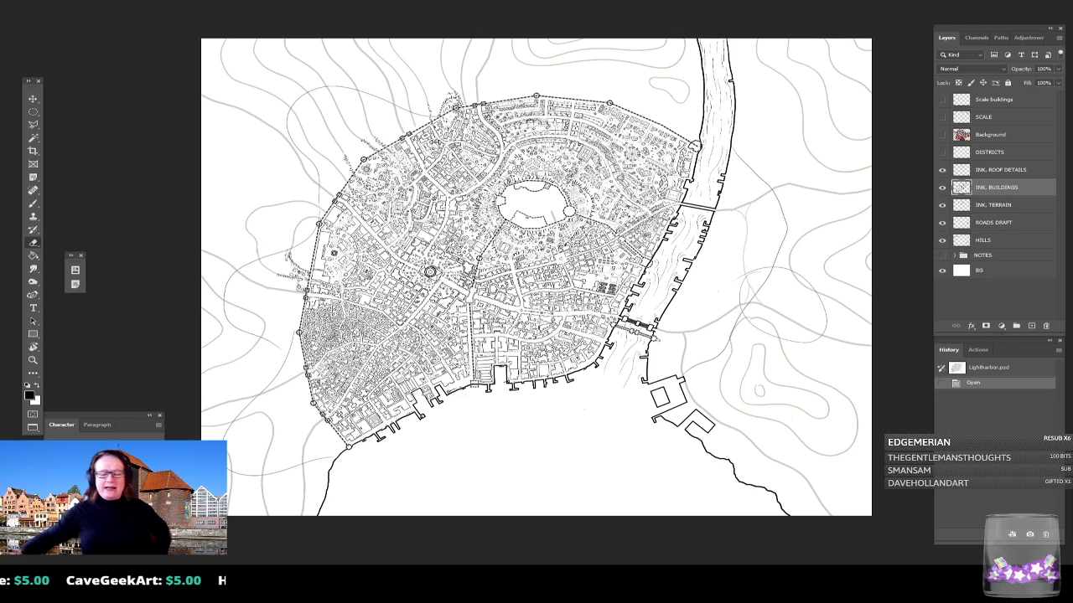
# Step: Examine the city map from the river and harbour mouth to the empty walled citadel at its centre
pyautogui.scroll(1, 558, 267)
pyautogui.scroll(1, 532, 210)
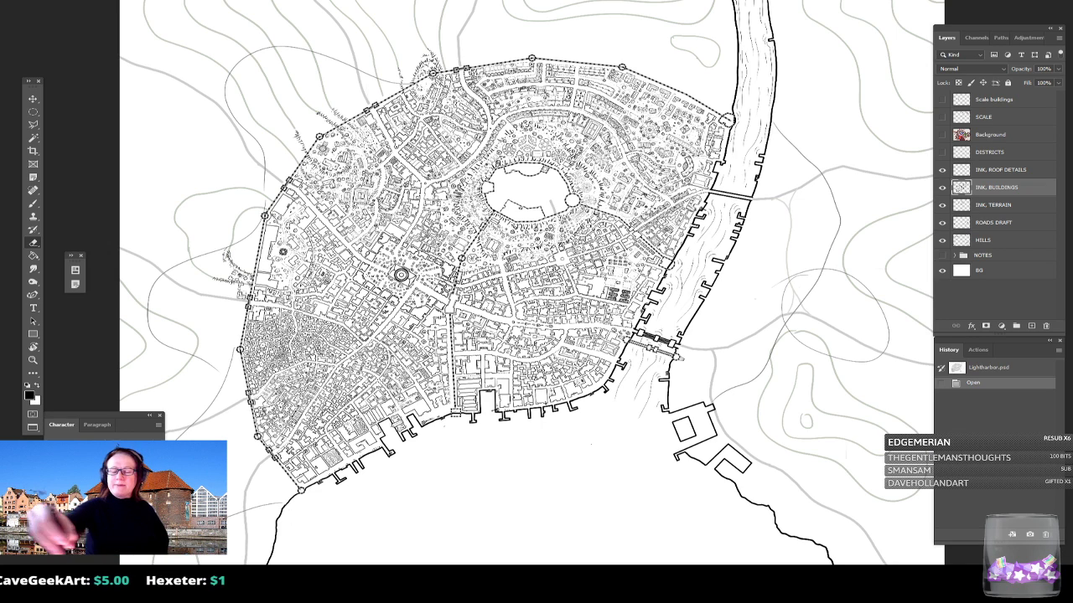
pyautogui.moveTo(579, 243); pyautogui.dragTo(410, 367)
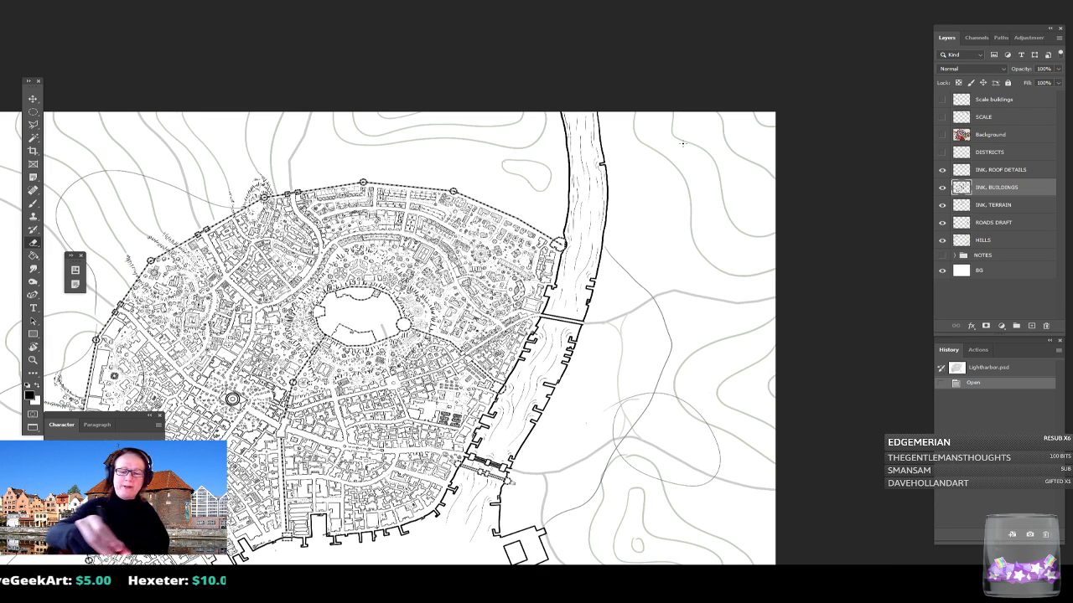
pyautogui.moveTo(637, 264); pyautogui.dragTo(738, 146)
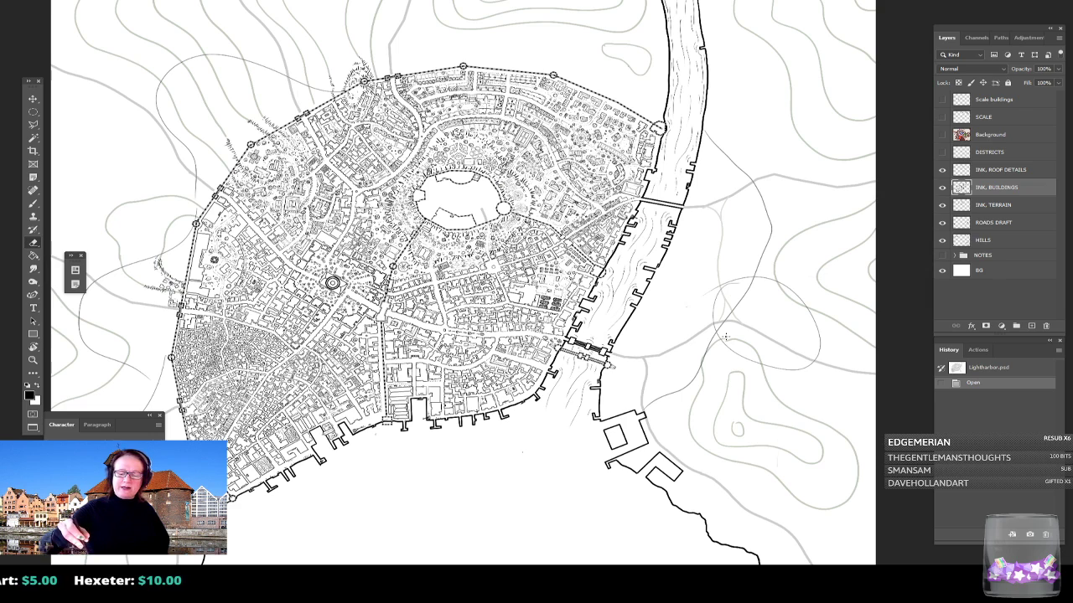
pyautogui.moveTo(726, 337); pyautogui.dragTo(673, 258)
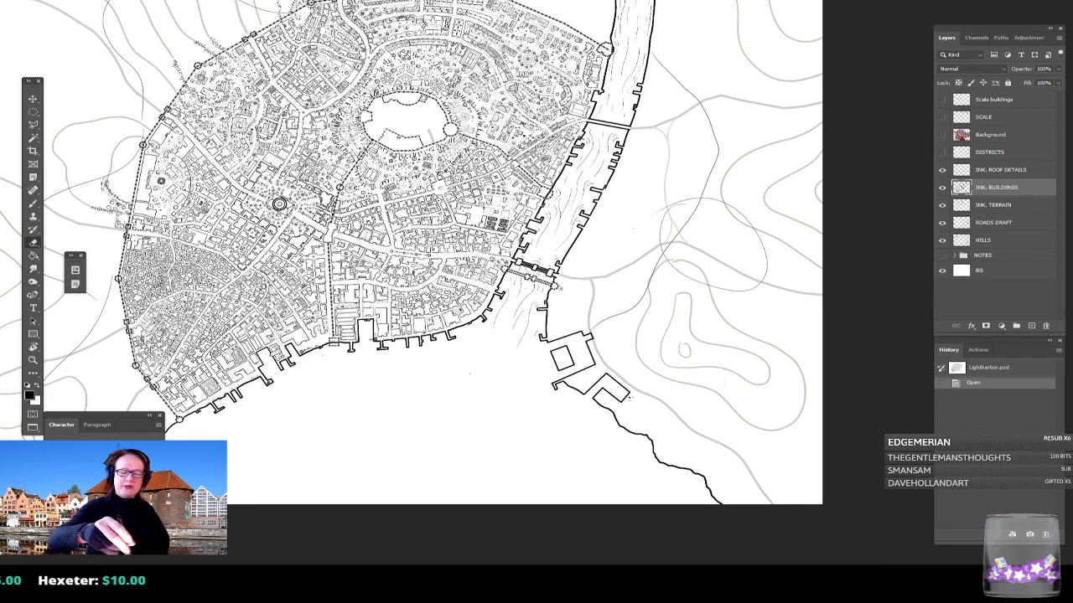
pyautogui.click(551, 370)
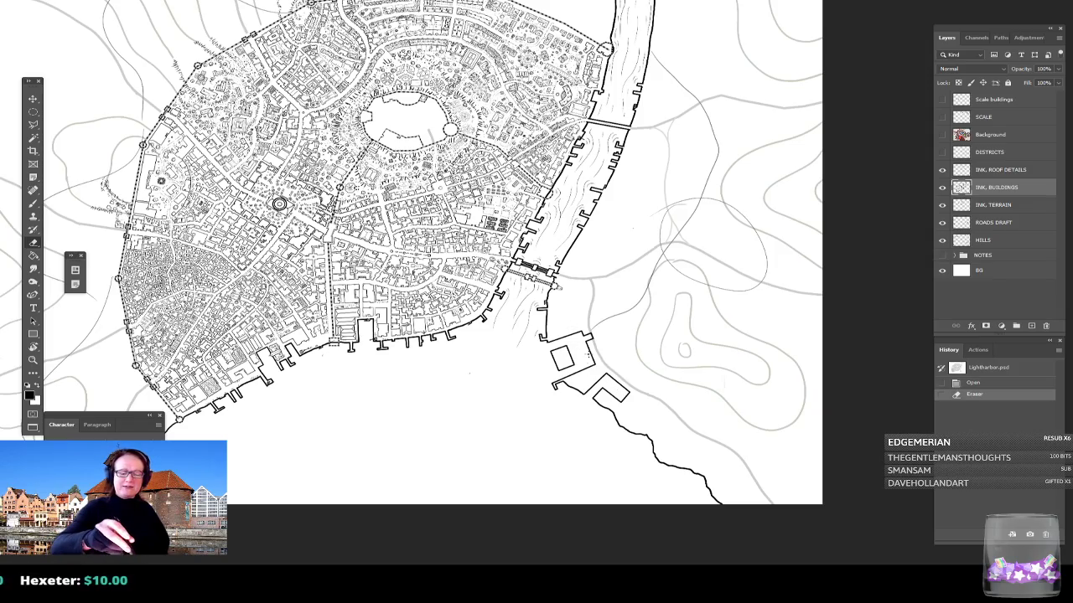
pyautogui.moveTo(585, 382); pyautogui.dragTo(679, 496)
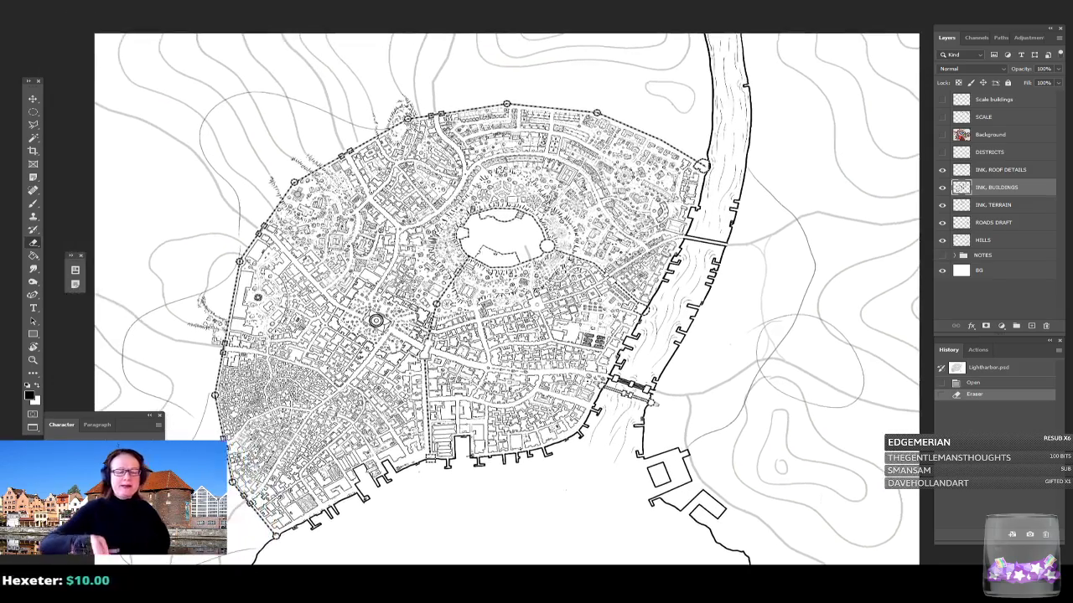
pyautogui.scroll(6, 506, 201)
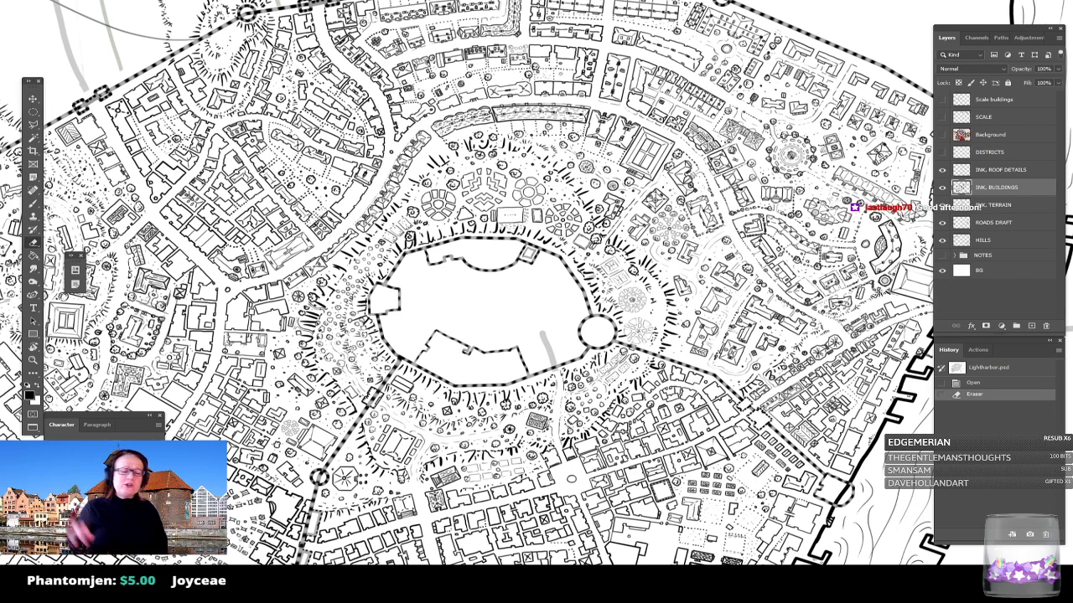
pyautogui.moveTo(502, 293); pyautogui.dragTo(597, 266)
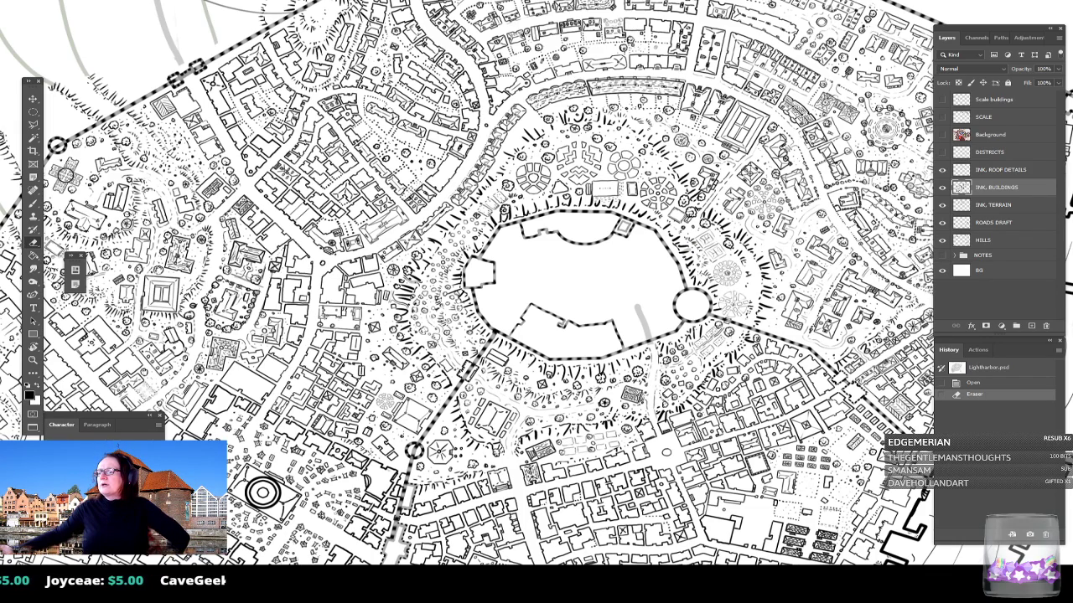
# Step: Bring up the castle reference photo, view it over the city map and close it
pyautogui.press('super+e')
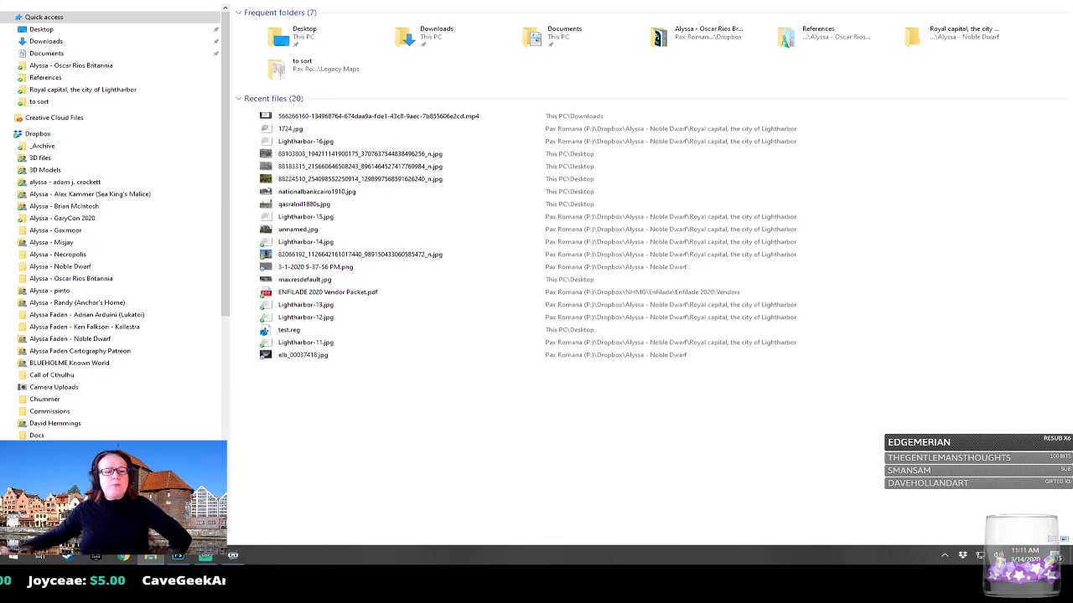
pyautogui.hotkey('alt', 'F4')
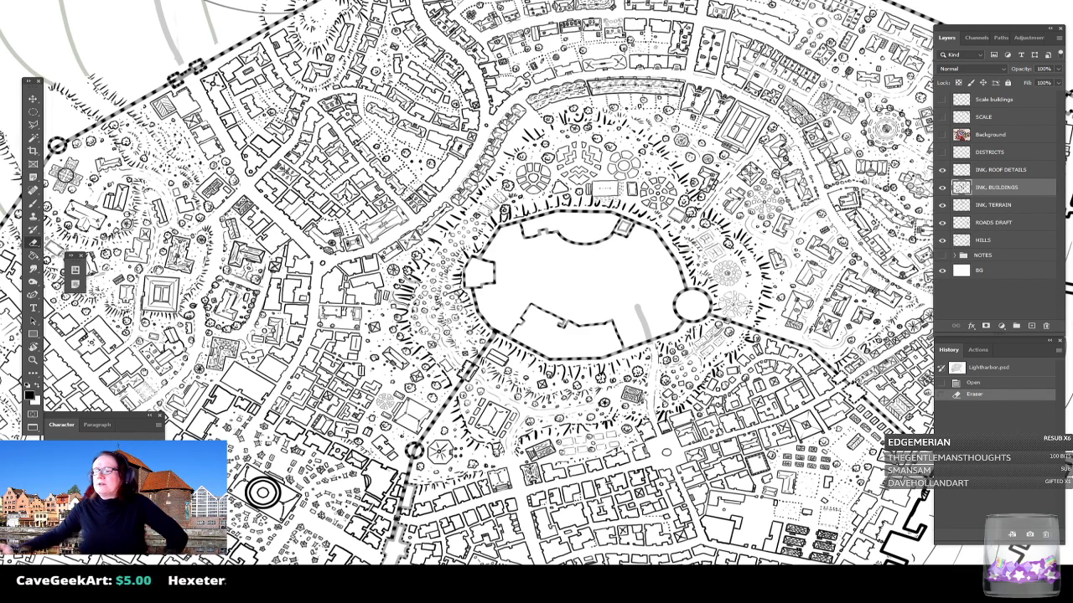
pyautogui.hotkey('alt', 'Tab')
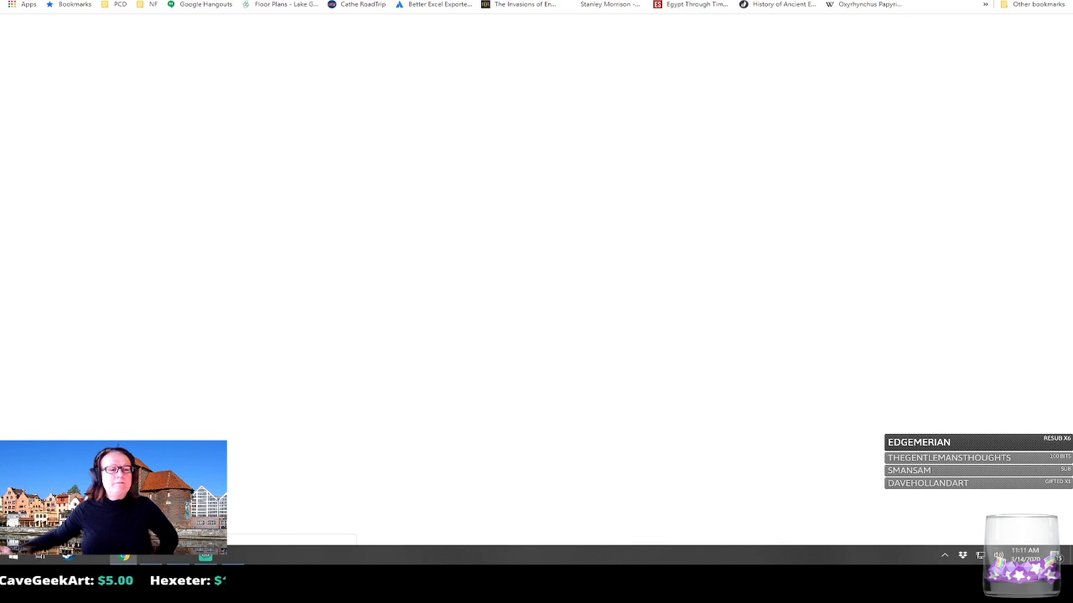
pyautogui.hotkey('alt', 'Tab')
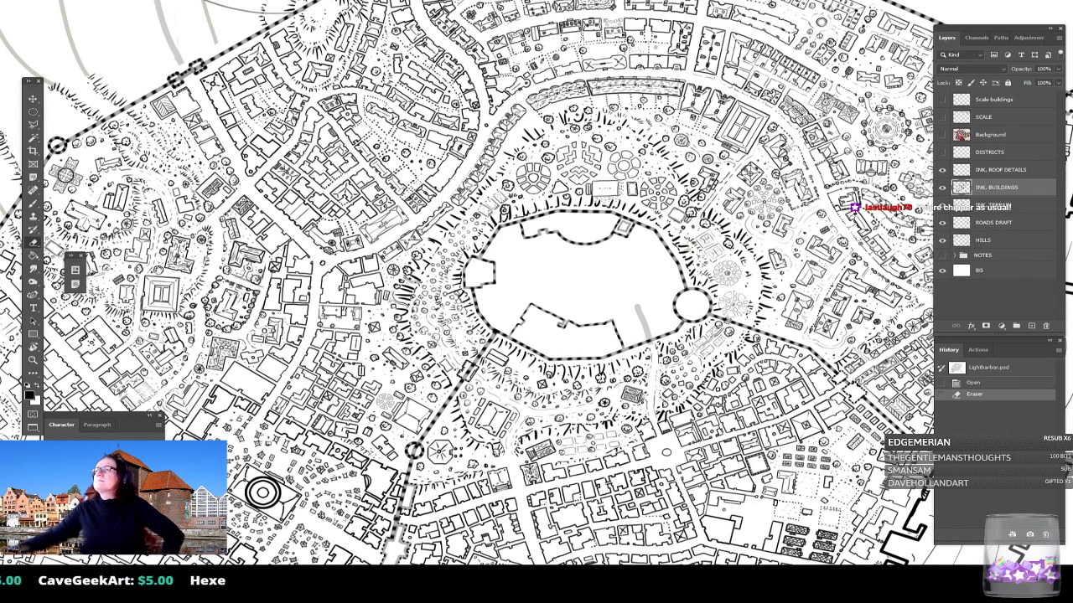
pyautogui.moveTo(606, 2)
pyautogui.mouseDown()
pyautogui.moveTo(606, 101)
pyautogui.moveTo(668, 0)
pyautogui.moveTo(601, 16)
pyautogui.mouseUp()
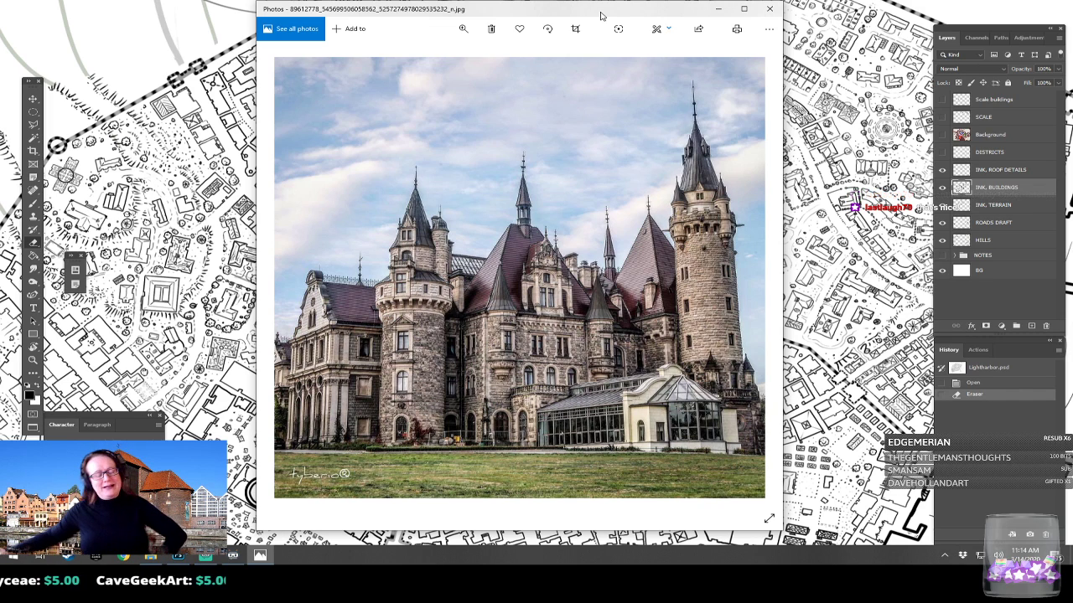
pyautogui.click(769, 9)
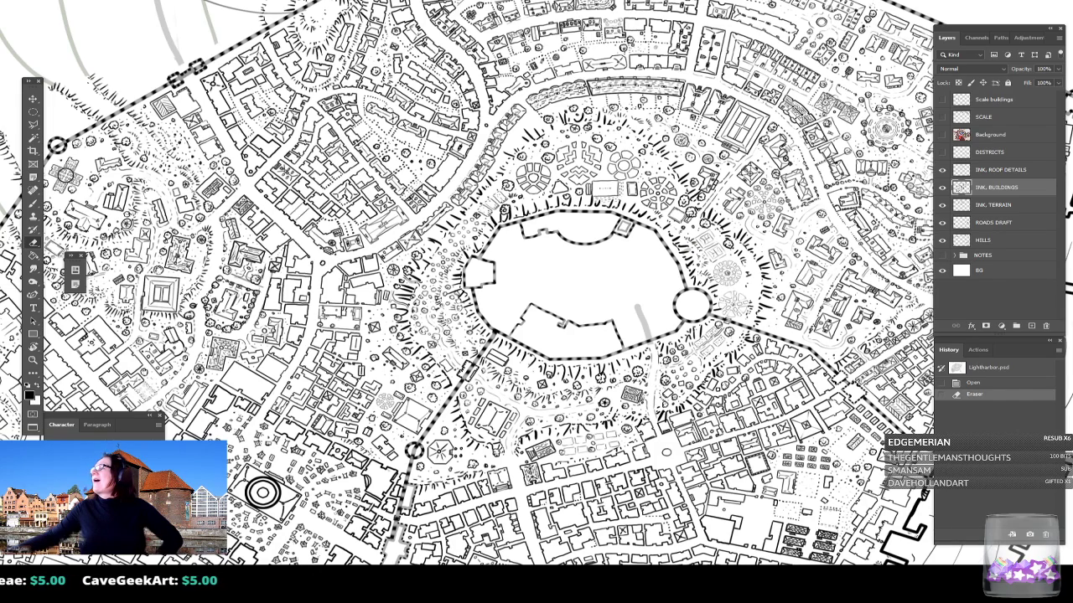
# Step: Switch to the browser and look through the image results for "moszna castle. aerial view" for a roof layout reference
pyautogui.moveTo(1072, 210); pyautogui.dragTo(511, 27)
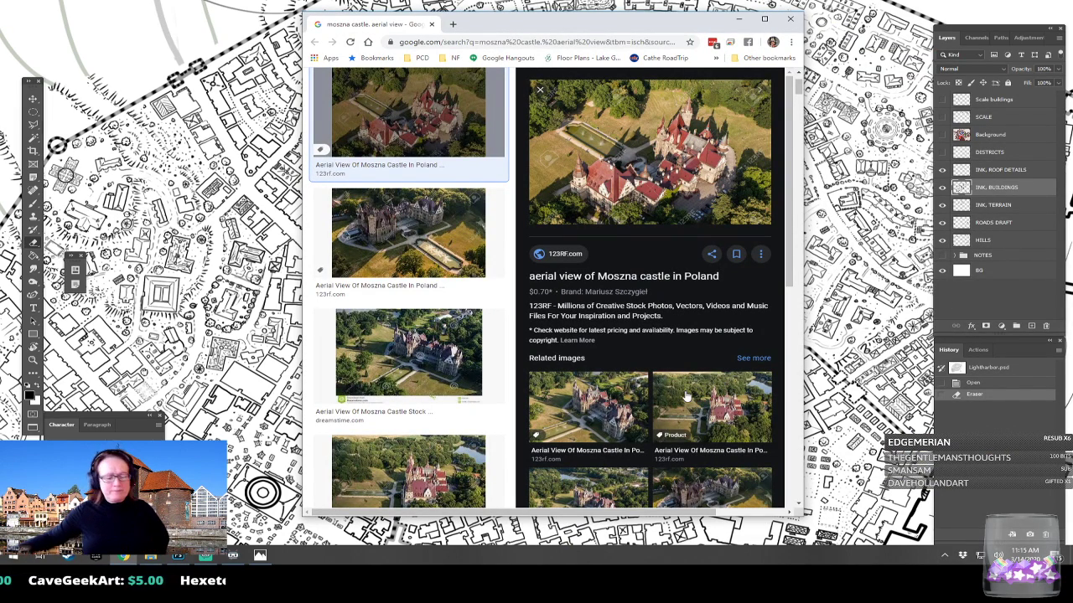
pyautogui.doubleClick(569, 22)
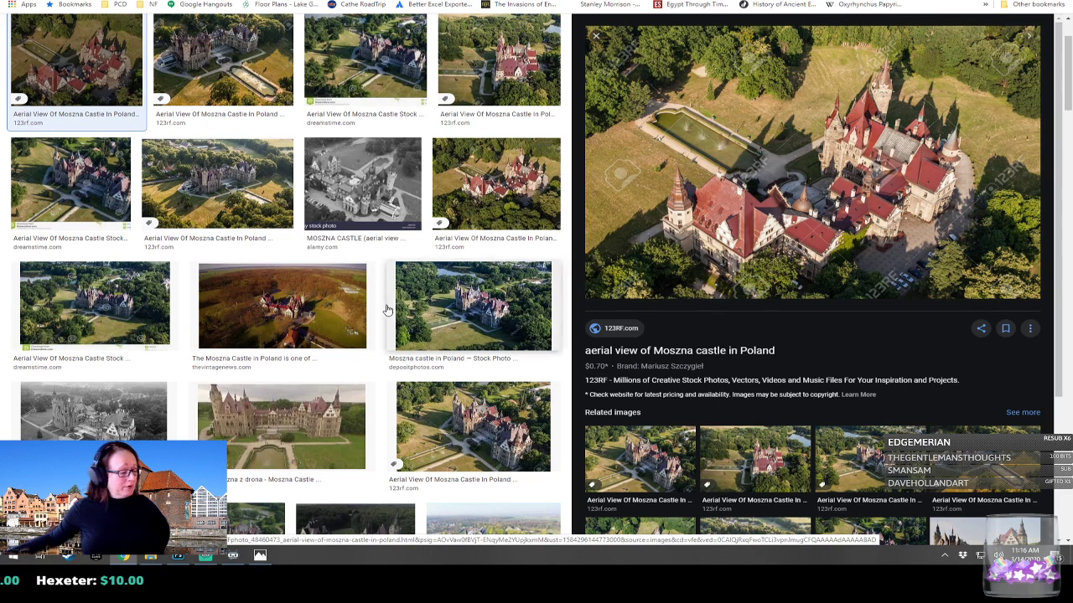
pyautogui.scroll(-1, 360, 312)
pyautogui.scroll(-1, 361, 311)
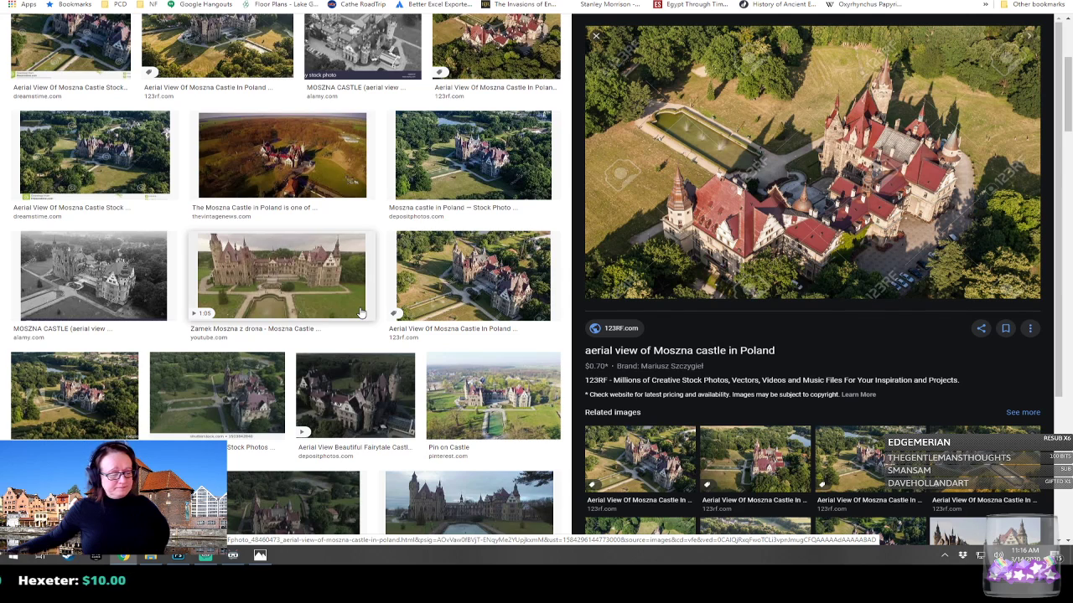
pyautogui.scroll(-1, 361, 312)
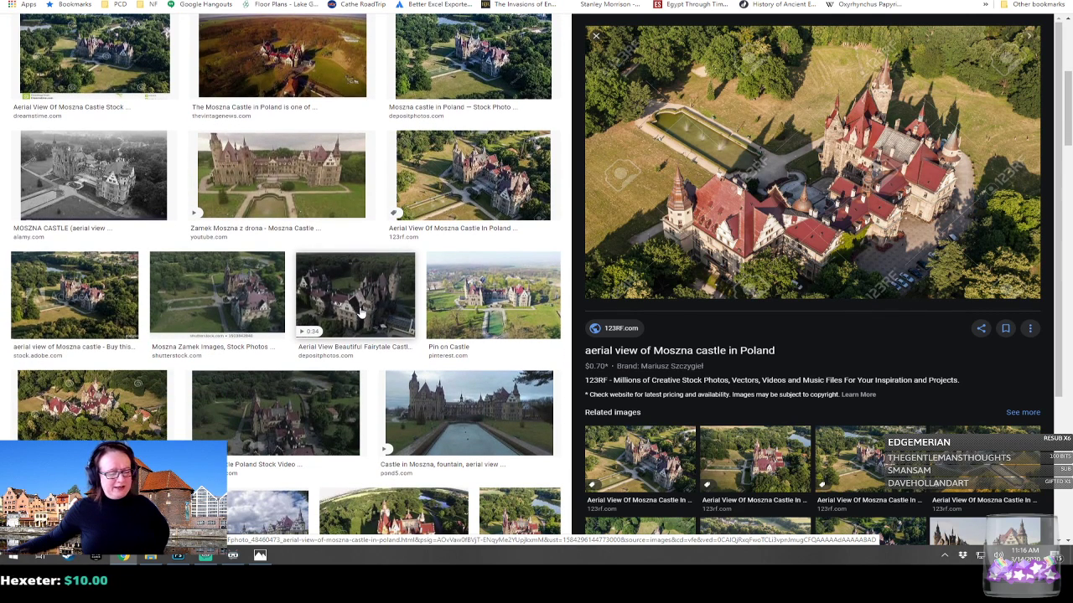
pyautogui.scroll(-2, 360, 312)
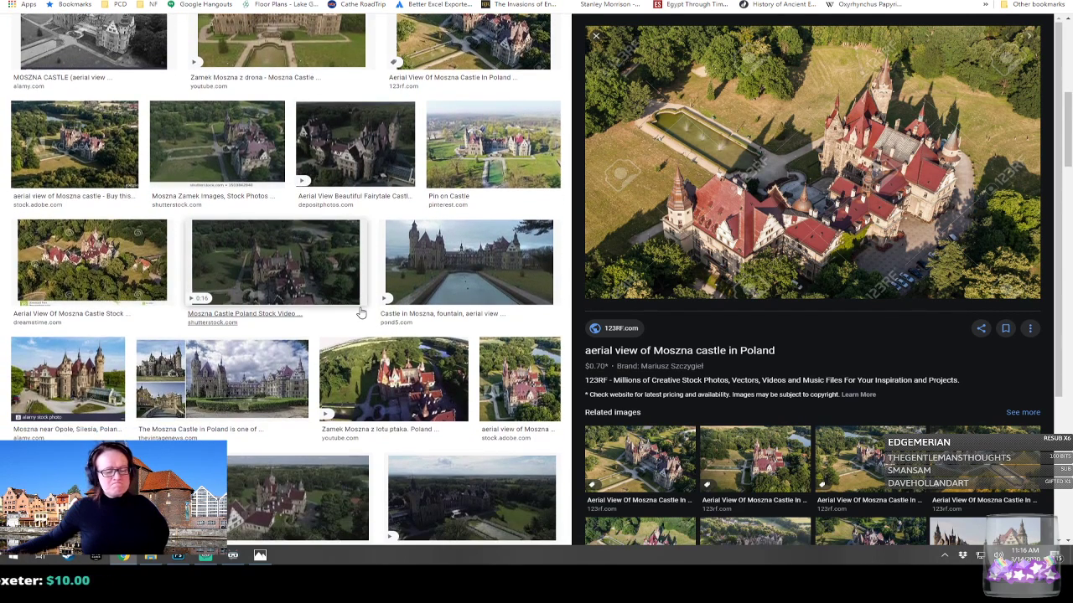
pyautogui.scroll(-1, 361, 312)
pyautogui.scroll(-2, 361, 312)
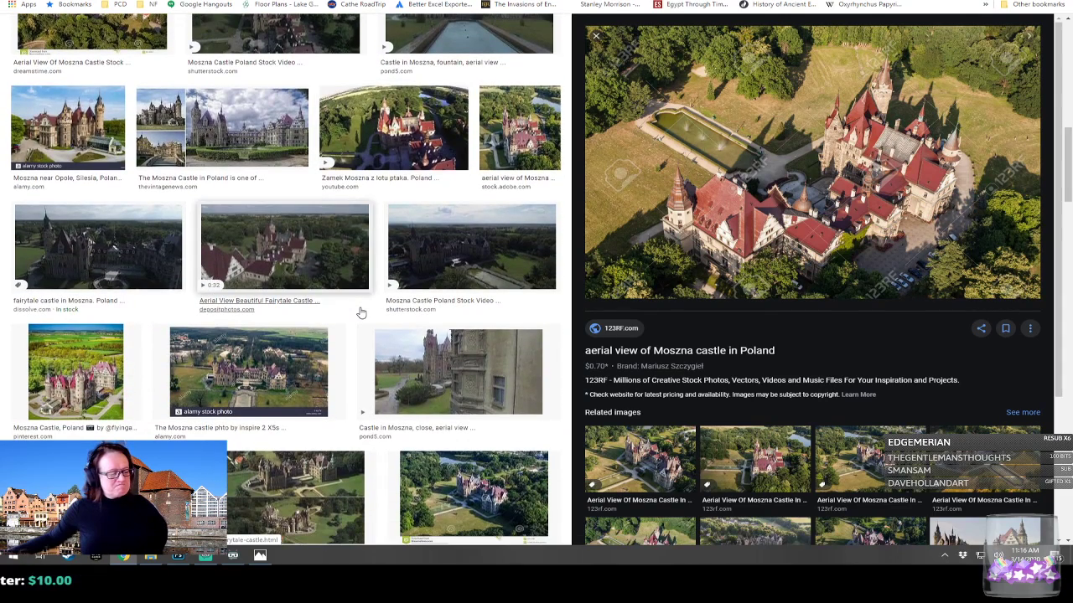
pyautogui.scroll(-1, 360, 312)
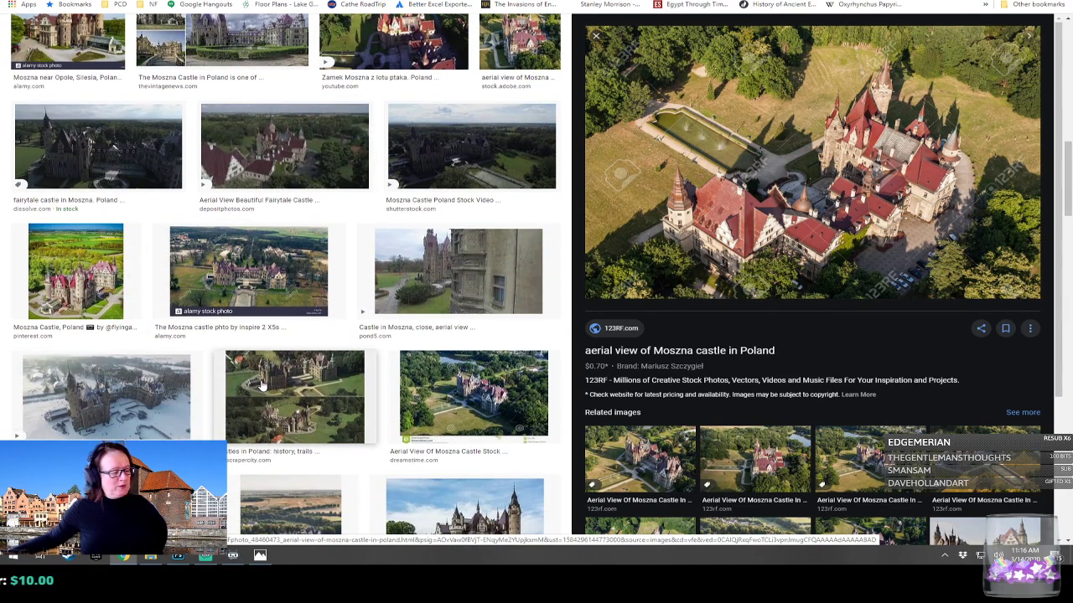
pyautogui.scroll(-2, 262, 385)
pyautogui.click(261, 385)
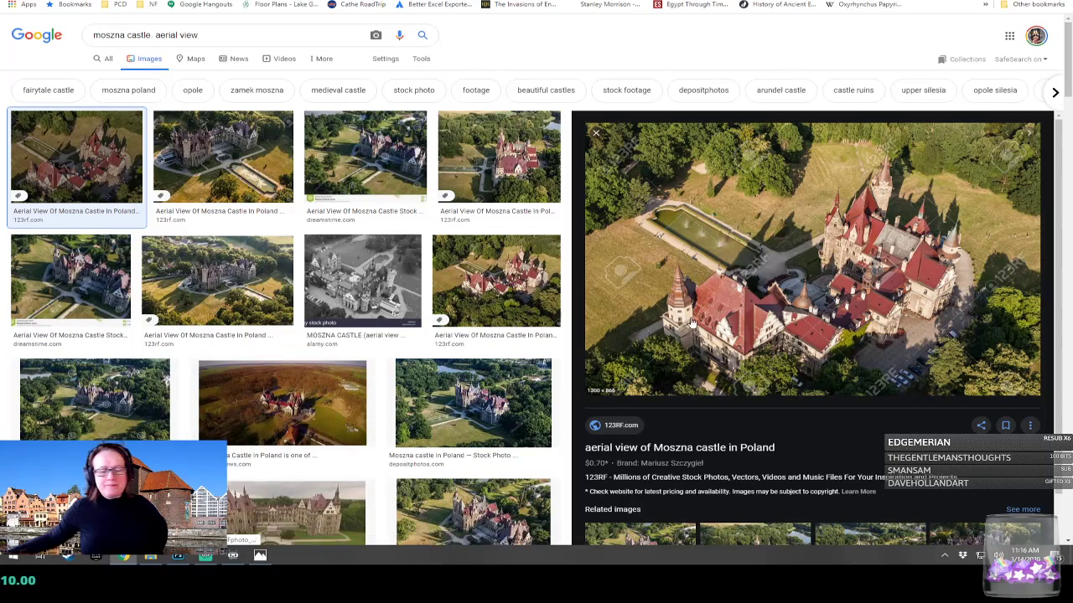
# Step: Open the 123RF page of the Moszna castle aerial photo, study it enlarged, and return to the map in Photoshop
pyautogui.click(755, 312)
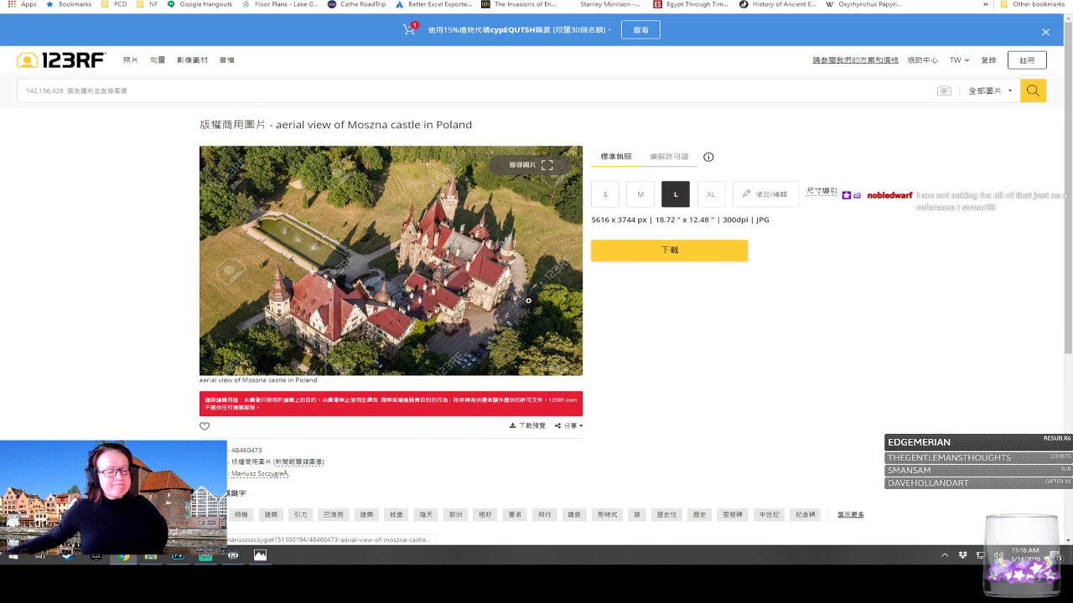
pyautogui.click(521, 298)
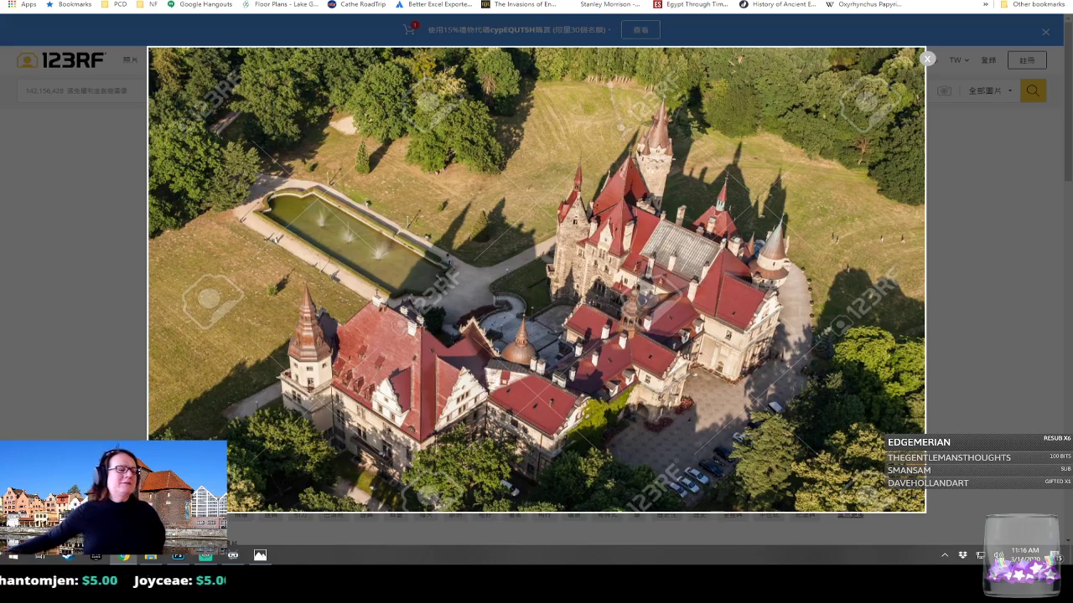
pyautogui.hotkey('alt', 'Tab')
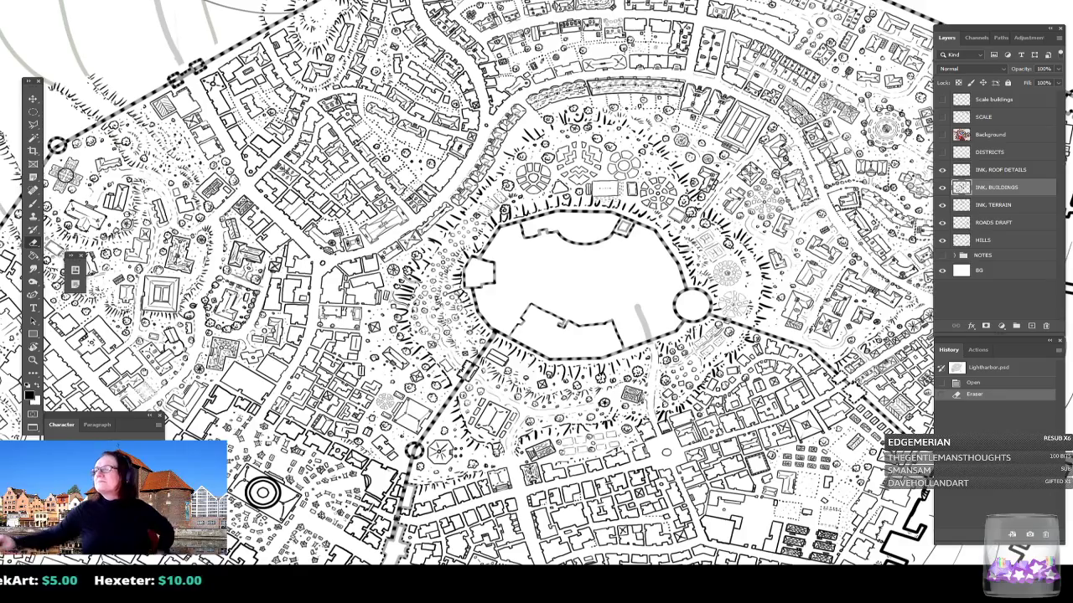
# Step: Inspect the citadel up close, hiding and reshowing the INK. BUILDINGS layer to check which outlines it holds
pyautogui.moveTo(593, 257); pyautogui.dragTo(560, 306)
pyautogui.scroll(4, 559, 305)
pyautogui.scroll(1, 668, 285)
pyautogui.moveTo(668, 286); pyautogui.dragTo(629, 167)
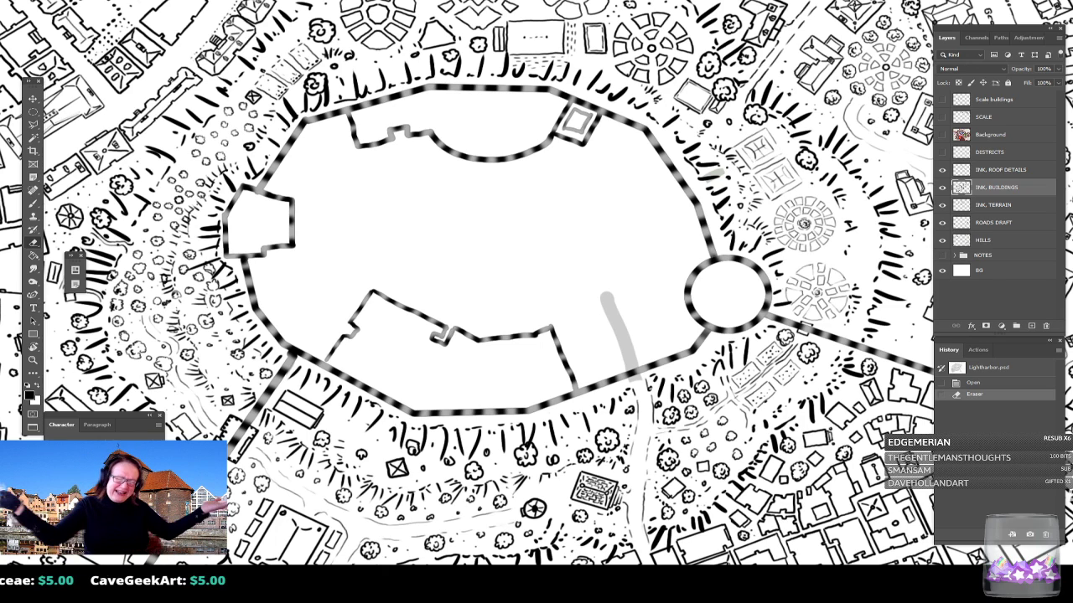
pyautogui.moveTo(536, 285); pyautogui.dragTo(560, 292)
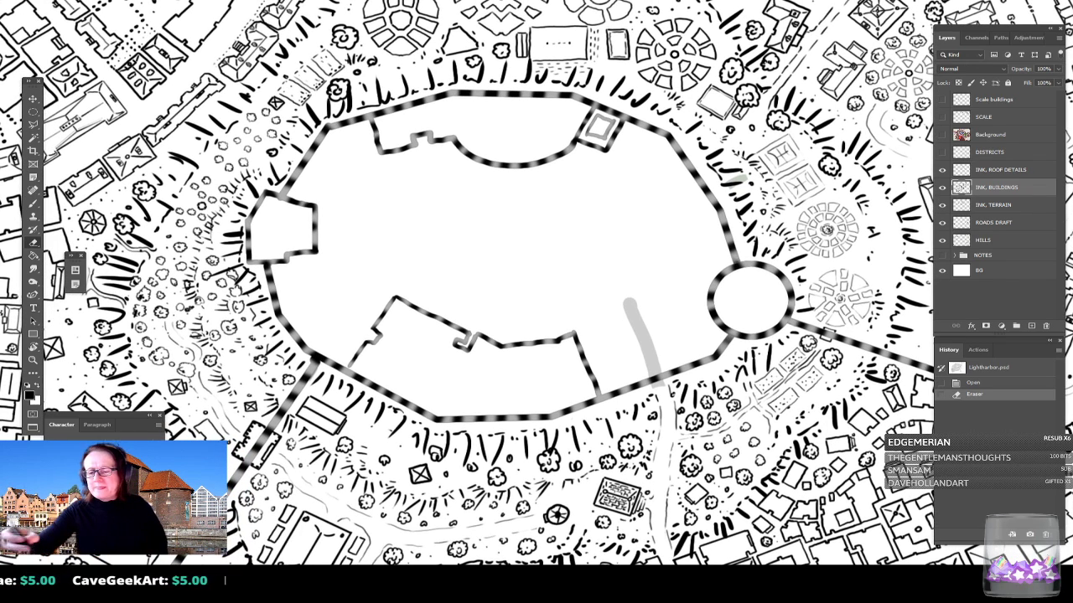
pyautogui.click(942, 187)
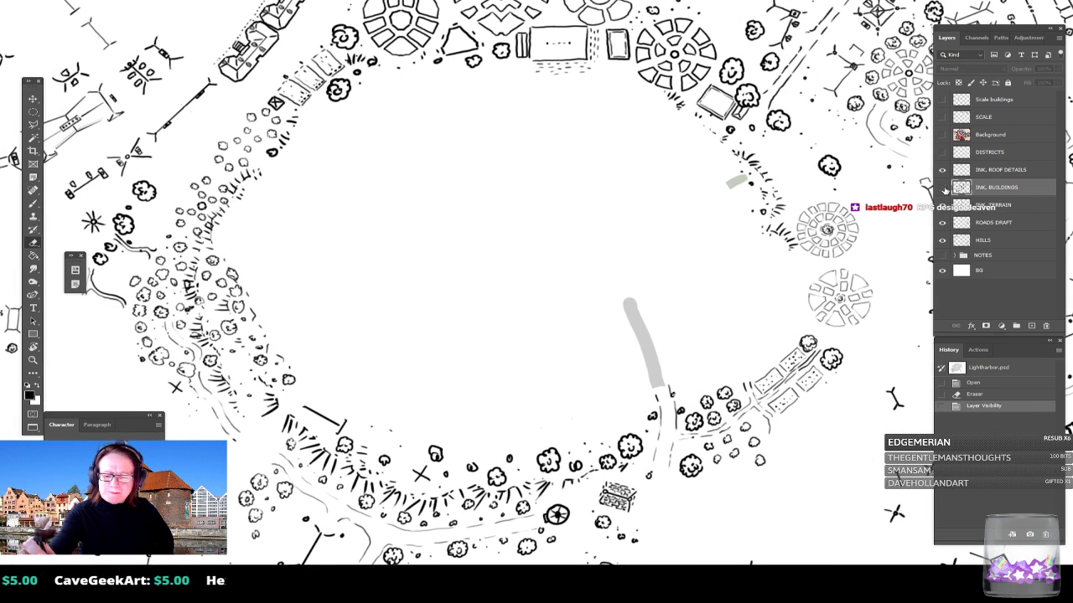
pyautogui.click(942, 188)
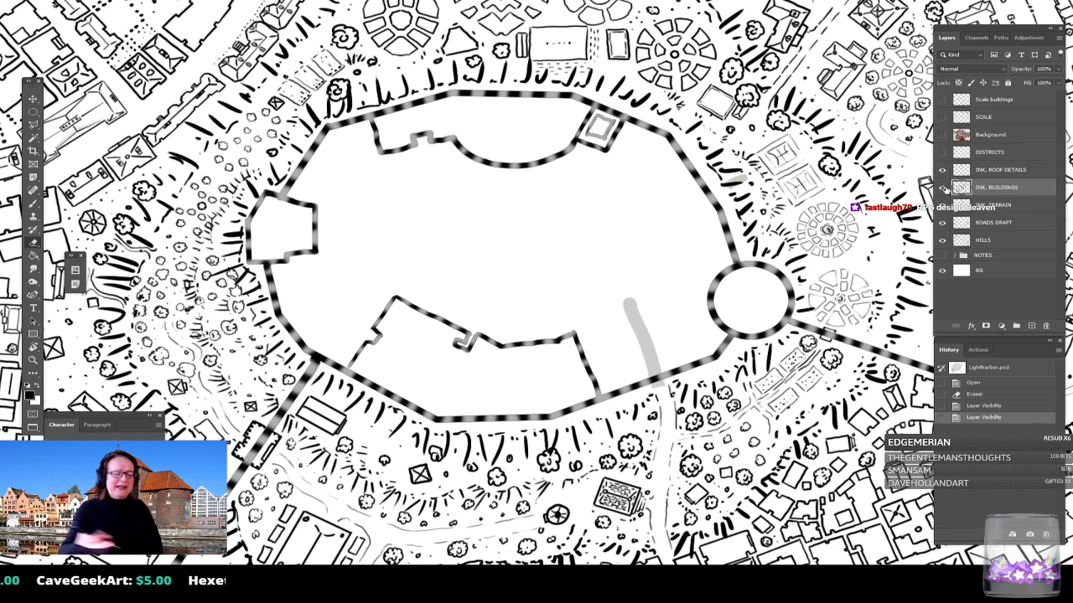
# Step: Erase the building outline inside the citadel's southern wall on the INK. BUILDINGS layer, keeping the wall intact
pyautogui.click(424, 316)
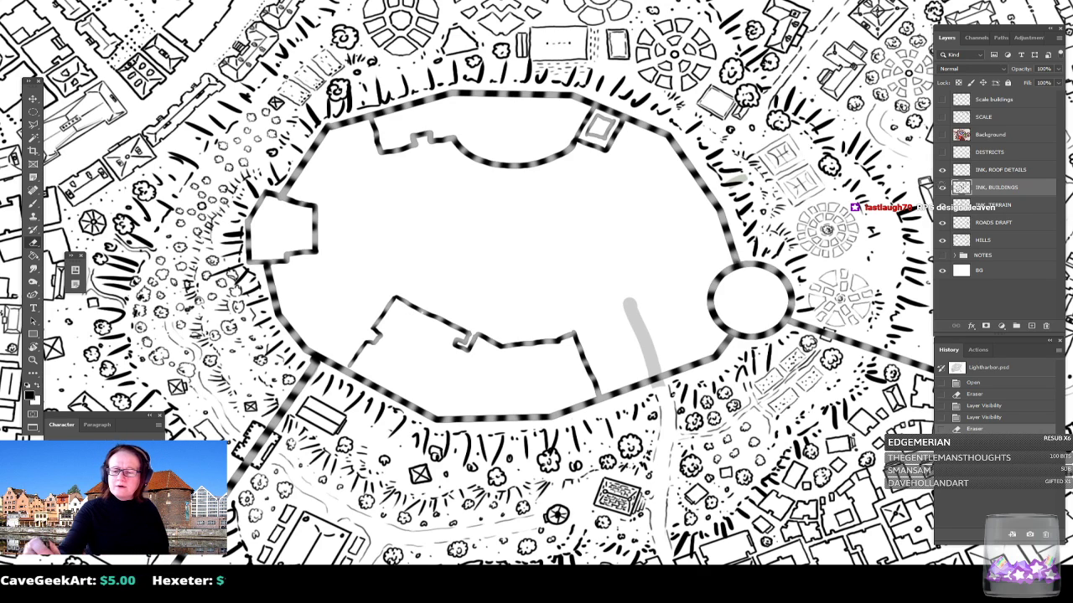
pyautogui.click(942, 187)
pyautogui.click(942, 188)
pyautogui.moveTo(525, 345)
pyautogui.mouseDown()
pyautogui.moveTo(553, 352)
pyautogui.moveTo(558, 324)
pyautogui.moveTo(568, 348)
pyautogui.moveTo(570, 328)
pyautogui.moveTo(596, 393)
pyautogui.mouseUp()
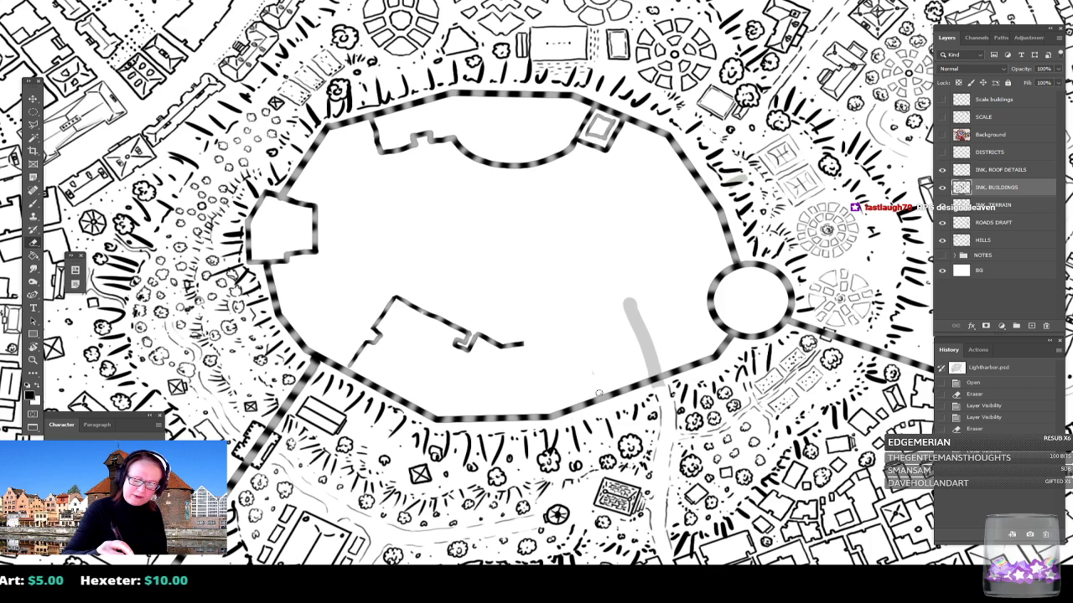
pyautogui.moveTo(521, 344)
pyautogui.mouseDown()
pyautogui.moveTo(503, 353)
pyautogui.moveTo(525, 344)
pyautogui.moveTo(448, 341)
pyautogui.moveTo(472, 360)
pyautogui.moveTo(423, 312)
pyautogui.moveTo(457, 320)
pyautogui.moveTo(413, 310)
pyautogui.moveTo(421, 309)
pyautogui.moveTo(371, 321)
pyautogui.moveTo(388, 310)
pyautogui.moveTo(347, 362)
pyautogui.moveTo(379, 344)
pyautogui.moveTo(367, 343)
pyautogui.moveTo(453, 384)
pyautogui.mouseUp()
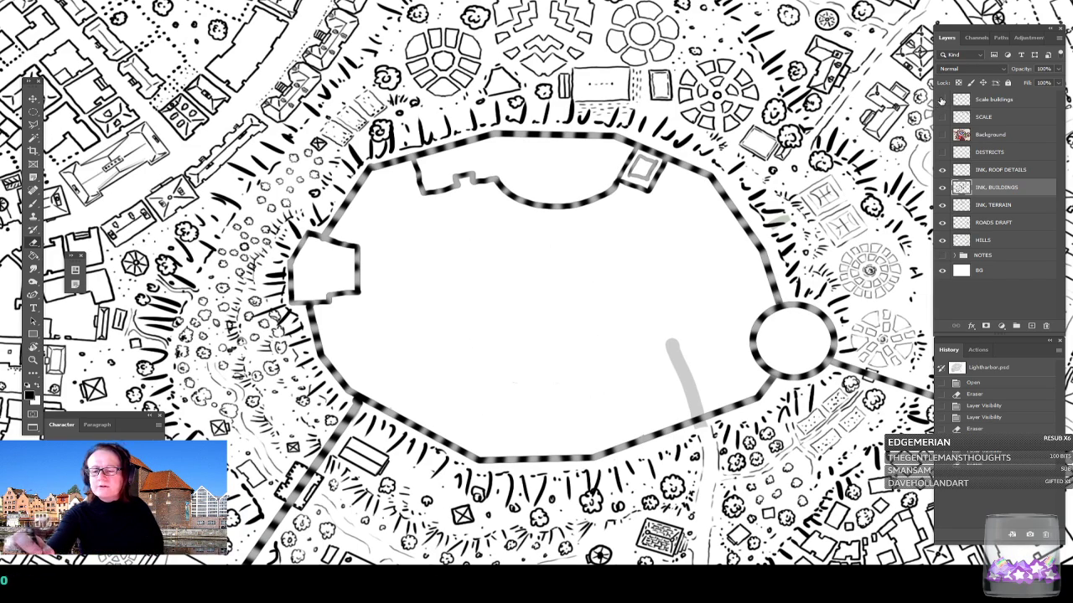
# Step: Reveal the SCALE layer, move its scale bar across the citadel to gauge distances, then hide it and reselect INK. BUILDINGS
pyautogui.click(942, 117)
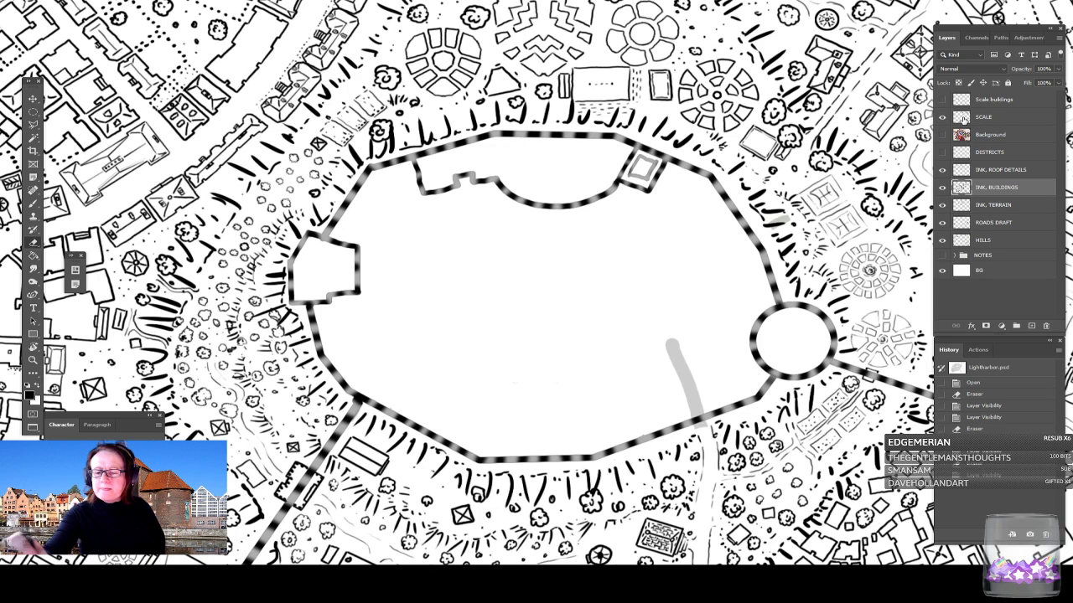
pyautogui.click(982, 117)
pyautogui.press('p')
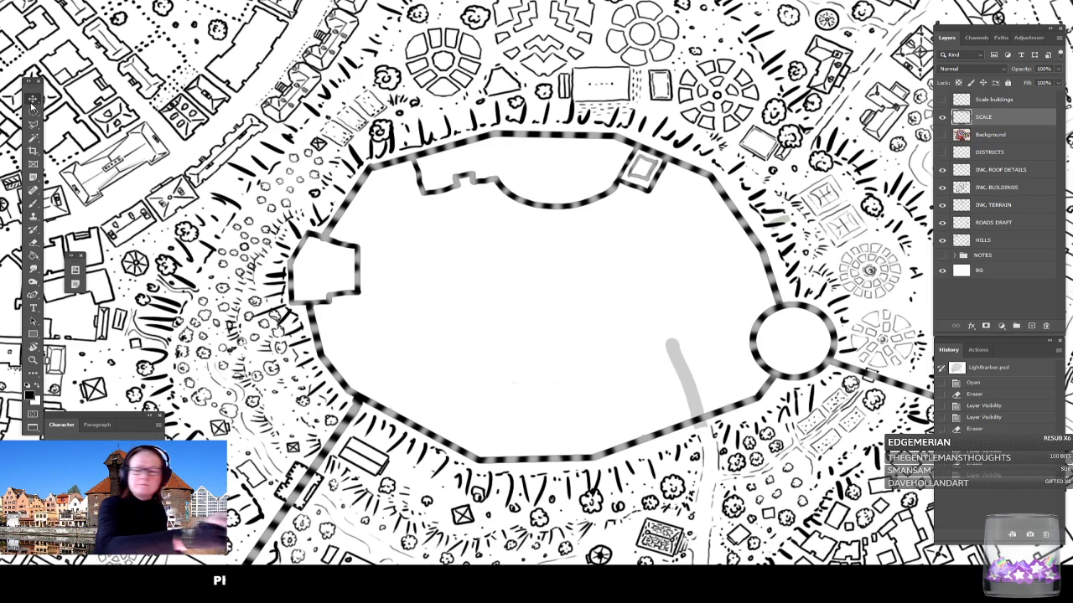
pyautogui.press('h')
pyautogui.press('a')
pyautogui.scroll(-5, 711, 155)
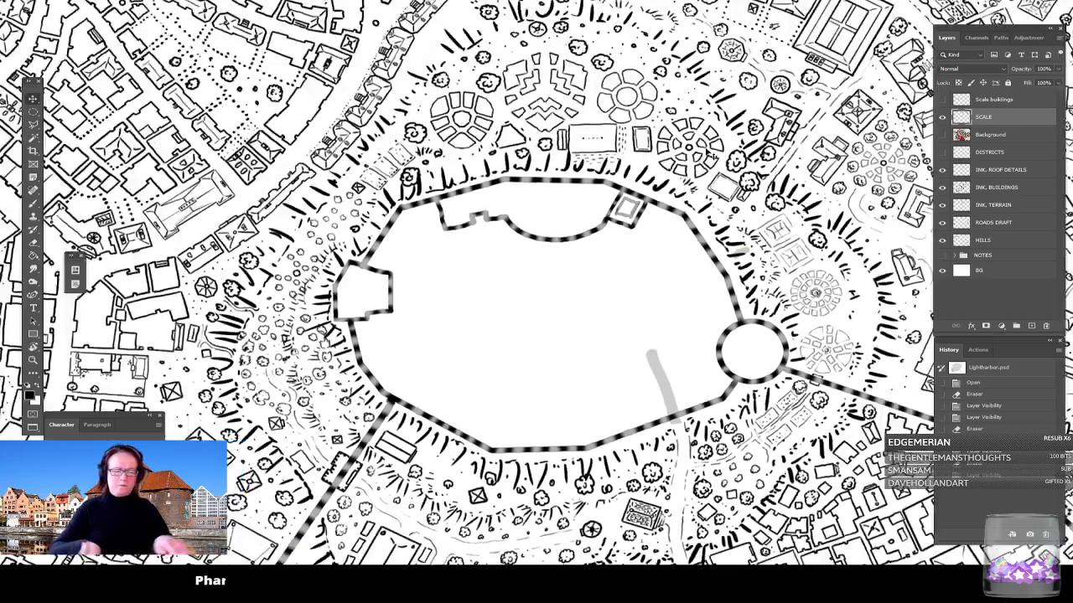
pyautogui.moveTo(696, 59); pyautogui.dragTo(657, 335)
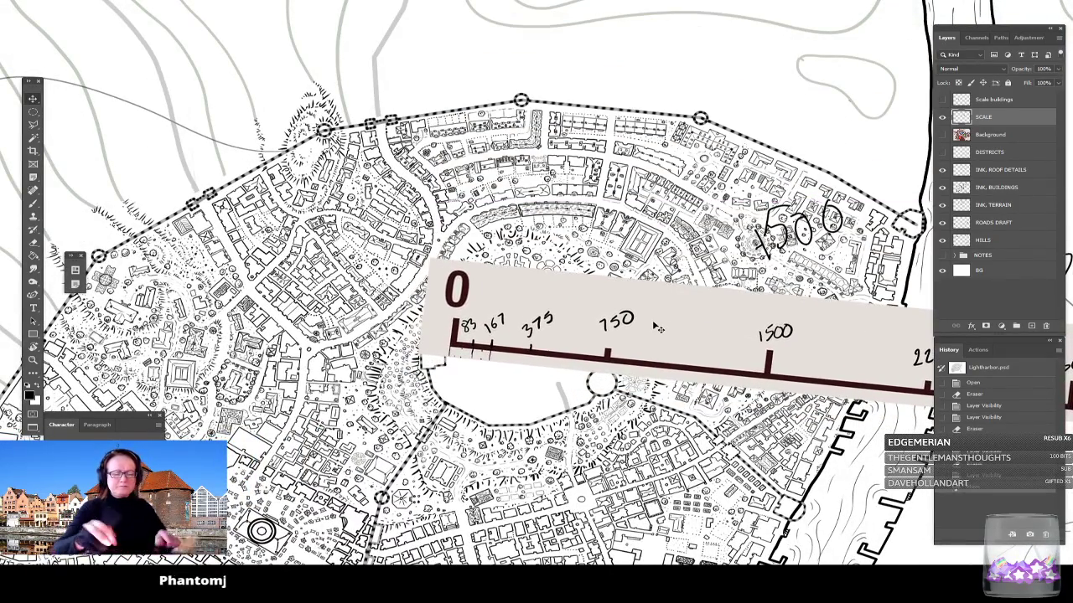
pyautogui.scroll(4, 657, 328)
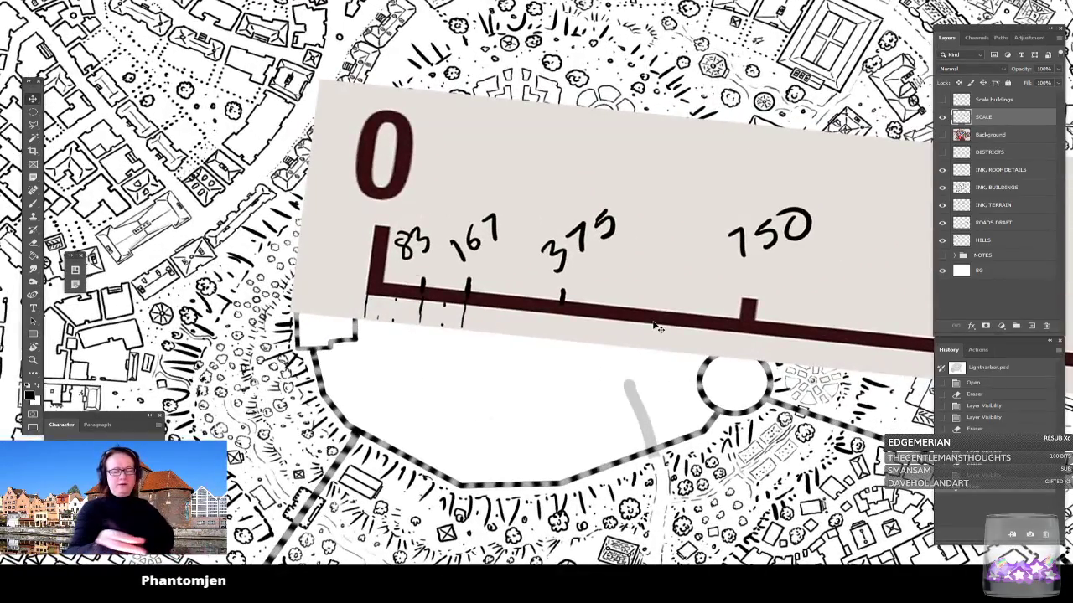
pyautogui.moveTo(614, 289); pyautogui.dragTo(693, 213)
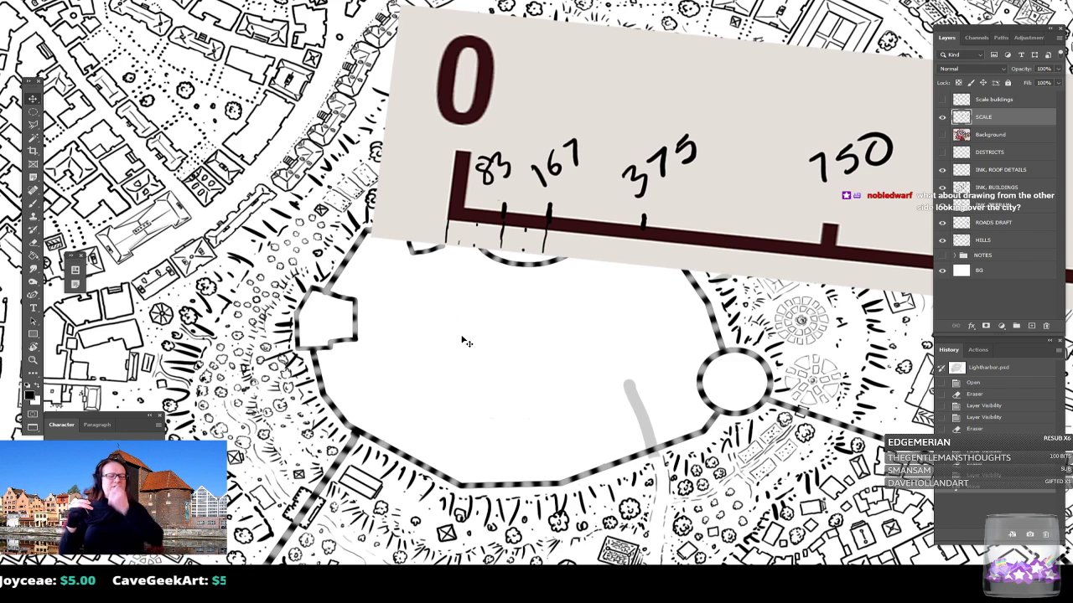
pyautogui.click(942, 118)
pyautogui.click(1003, 189)
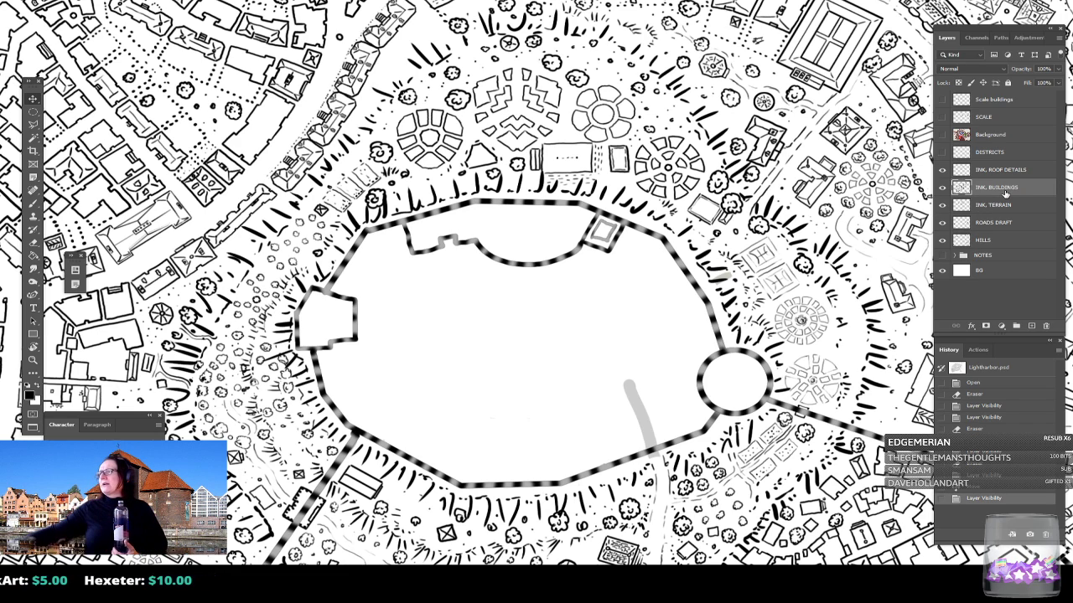
# Step: Examine the citadel's placement within the surrounding districts and riverfront from wider and rotated views of the map
pyautogui.moveTo(1072, 74); pyautogui.dragTo(1072, 51)
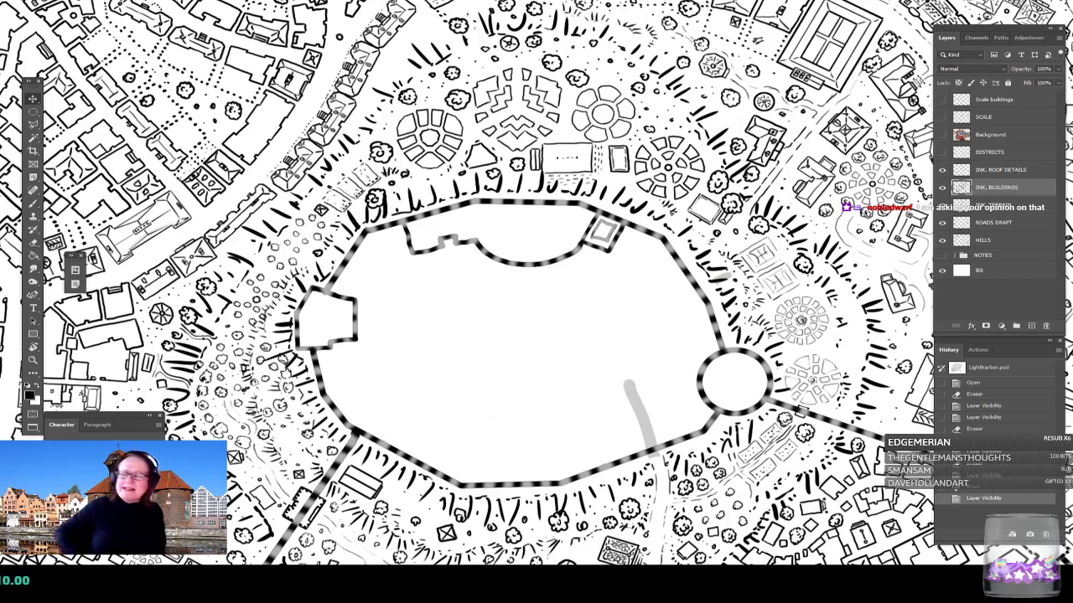
pyautogui.scroll(-5, 501, 386)
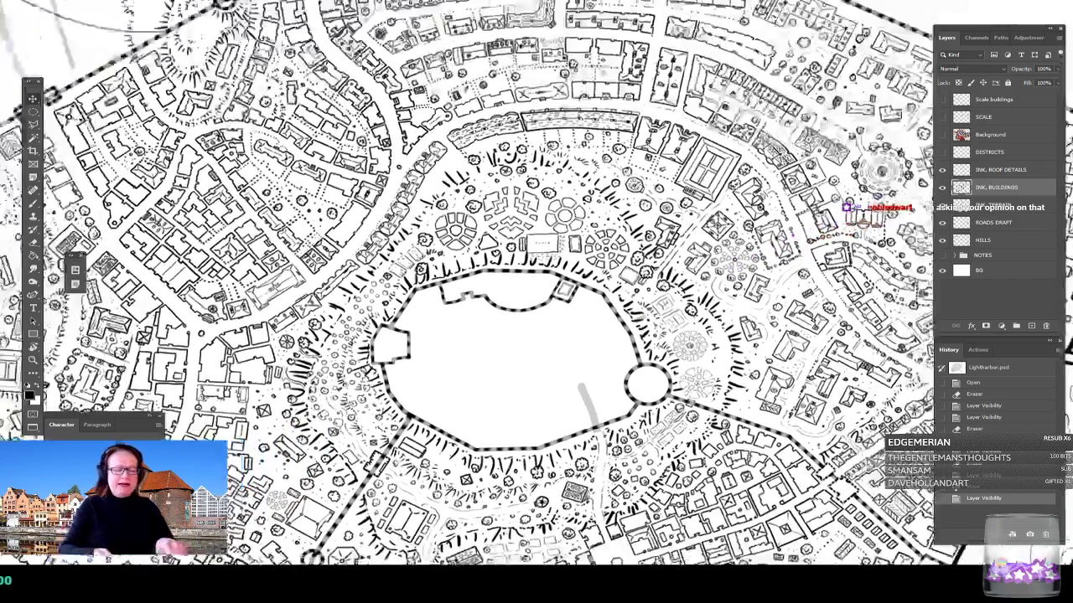
pyautogui.moveTo(503, 419); pyautogui.dragTo(485, 362)
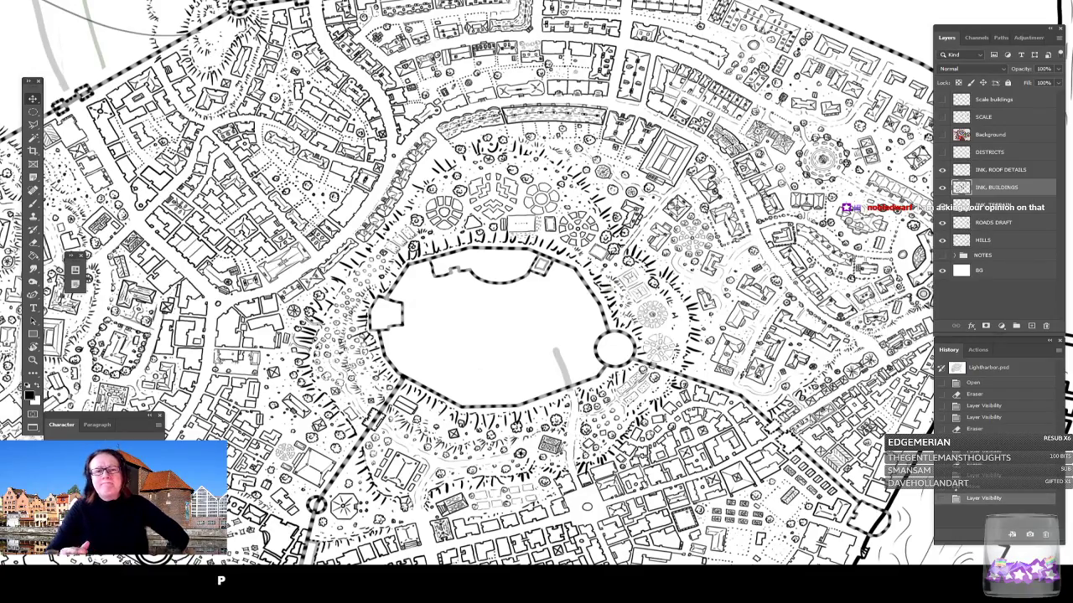
pyautogui.scroll(4, 505, 273)
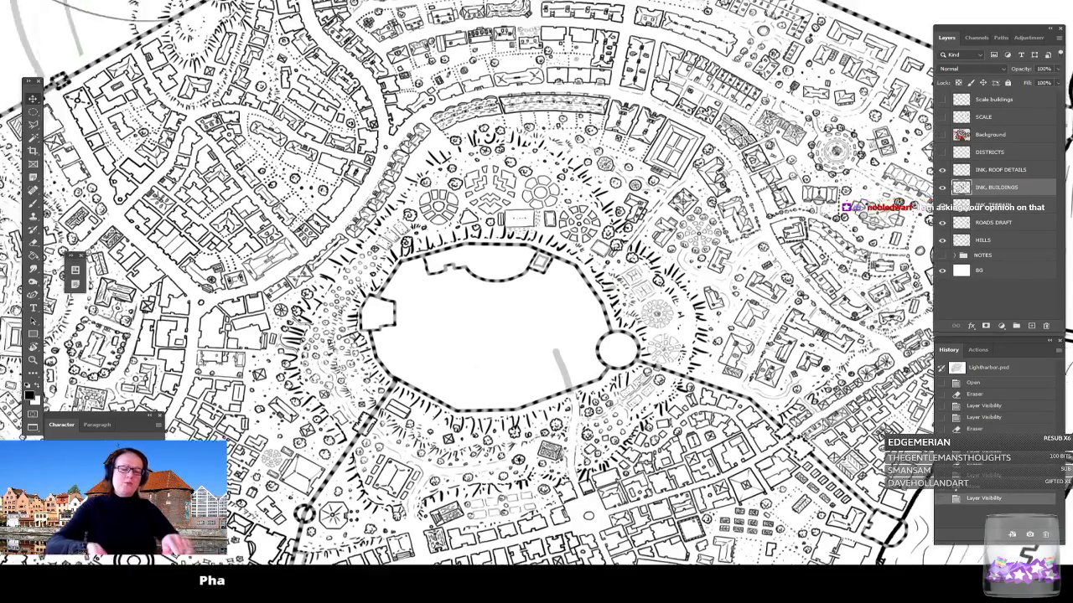
pyautogui.moveTo(504, 272); pyautogui.dragTo(483, 192)
pyautogui.scroll(-5, 534, 340)
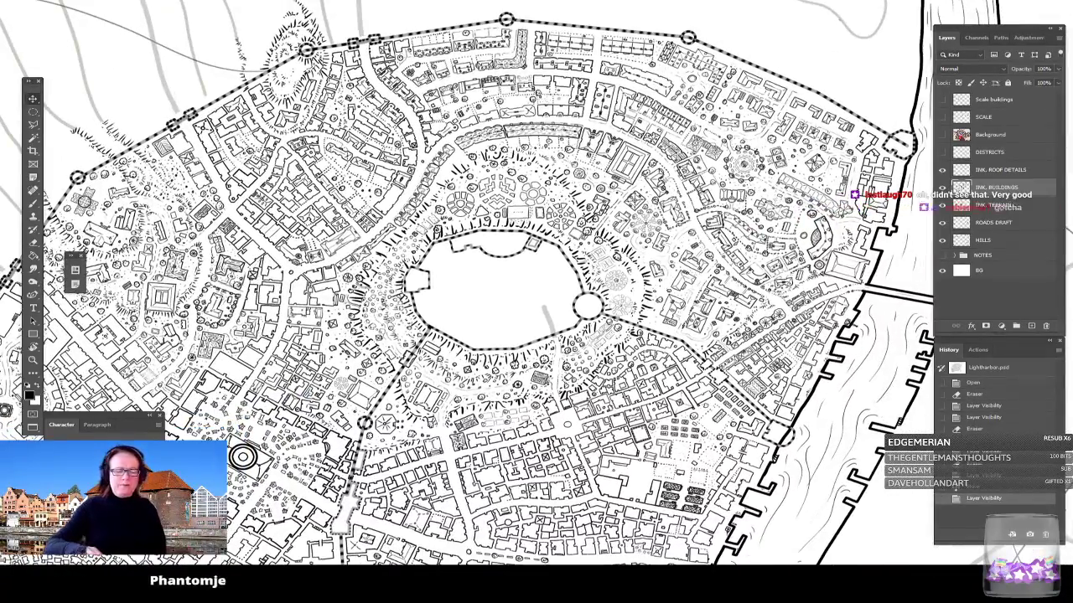
pyautogui.moveTo(534, 340); pyautogui.dragTo(703, 125)
pyautogui.moveTo(536, 301); pyautogui.dragTo(626, 359)
pyautogui.moveTo(587, 217); pyautogui.dragTo(425, 413)
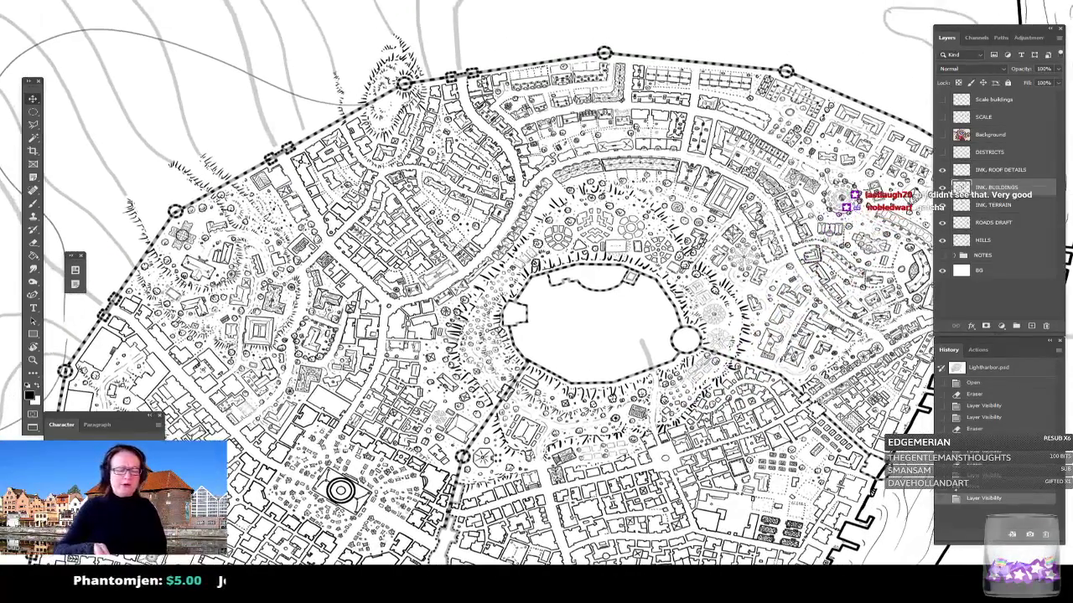
pyautogui.moveTo(519, 302); pyautogui.dragTo(411, 304)
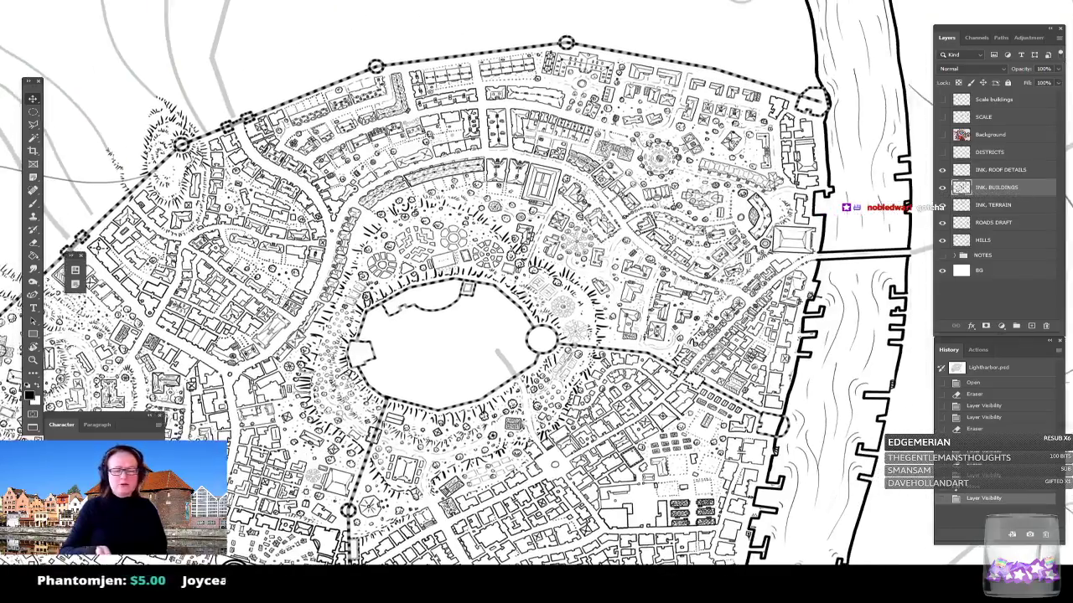
pyautogui.scroll(2, 567, 317)
pyautogui.moveTo(528, 351); pyautogui.dragTo(532, 194)
pyautogui.moveTo(520, 402); pyautogui.dragTo(635, 483)
pyautogui.scroll(2, 482, 203)
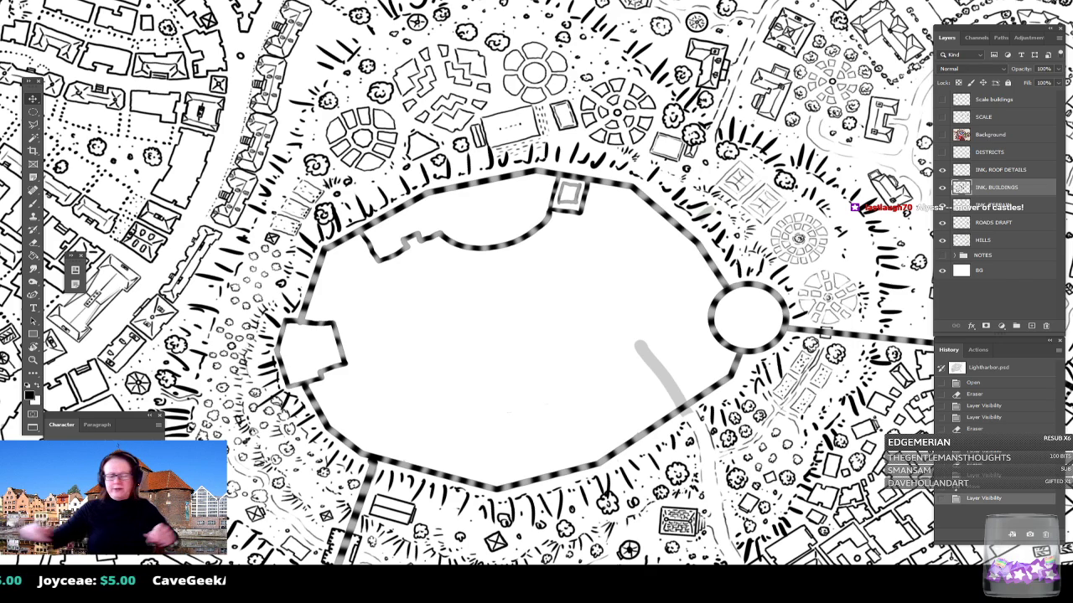
pyautogui.scroll(2, 513, 338)
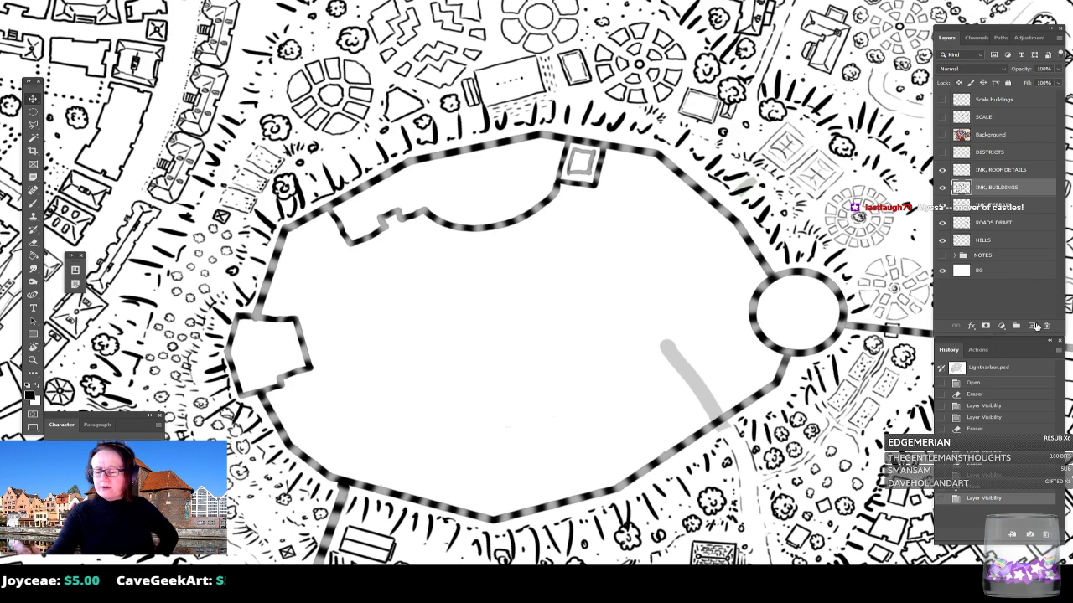
# Step: Add a new layer directly above INK. BUILDINGS and set up a small Hard Round brush for inking the castle
pyautogui.click(1033, 326)
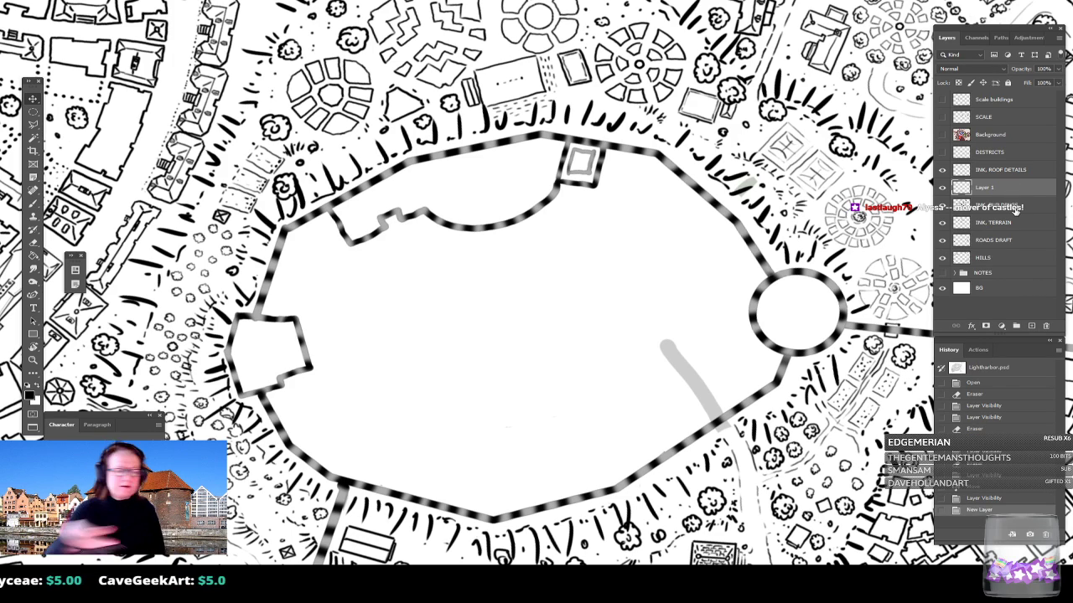
pyautogui.click(34, 205)
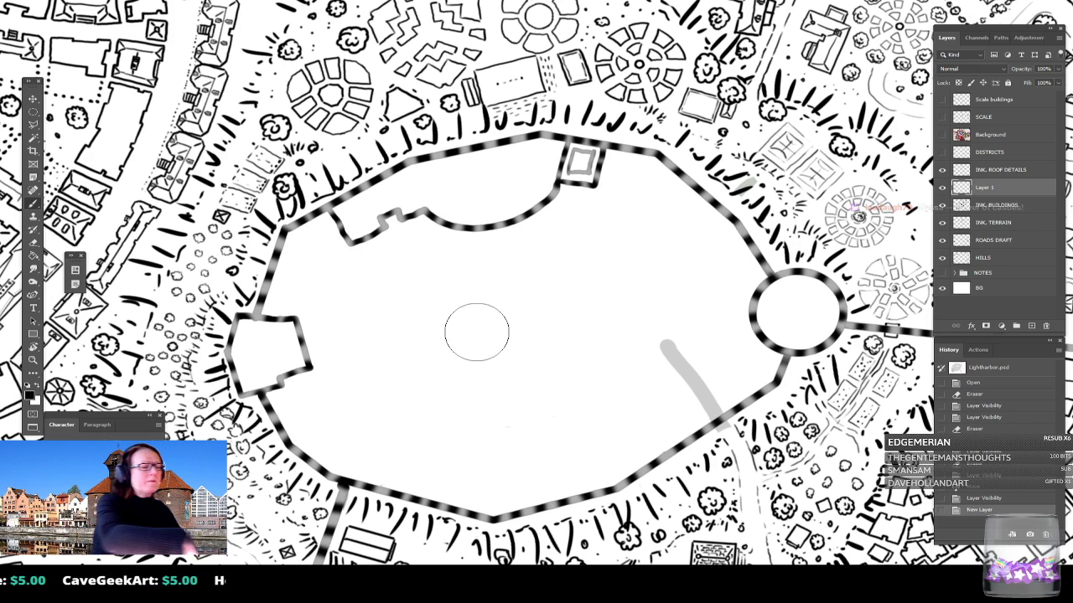
pyautogui.click(51, 1)
pyautogui.click(74, 1)
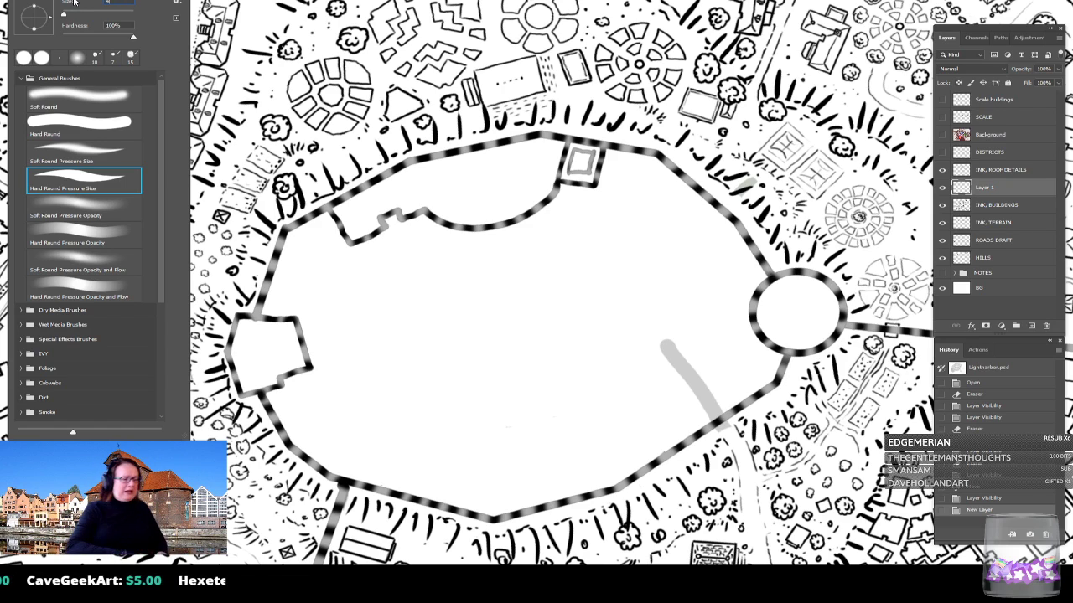
pyautogui.click(109, 124)
pyautogui.click(109, 124)
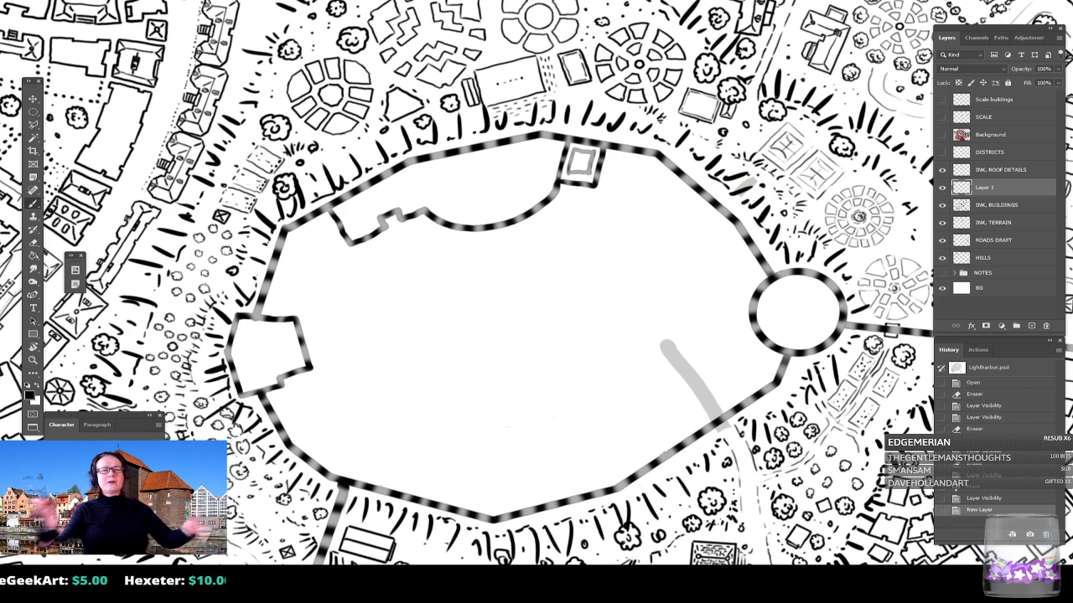
# Step: Draw an upright rectangle with straight brush lines in the western half of the citadel as the castle's first block
pyautogui.moveTo(520, 318); pyautogui.dragTo(562, 308)
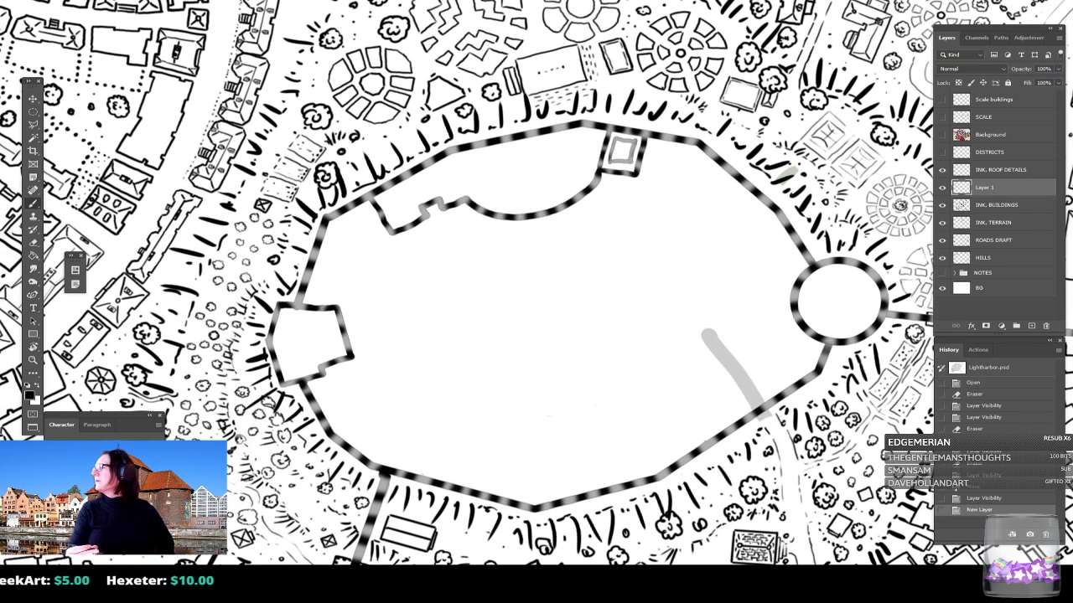
pyautogui.moveTo(536, 318); pyautogui.dragTo(547, 333)
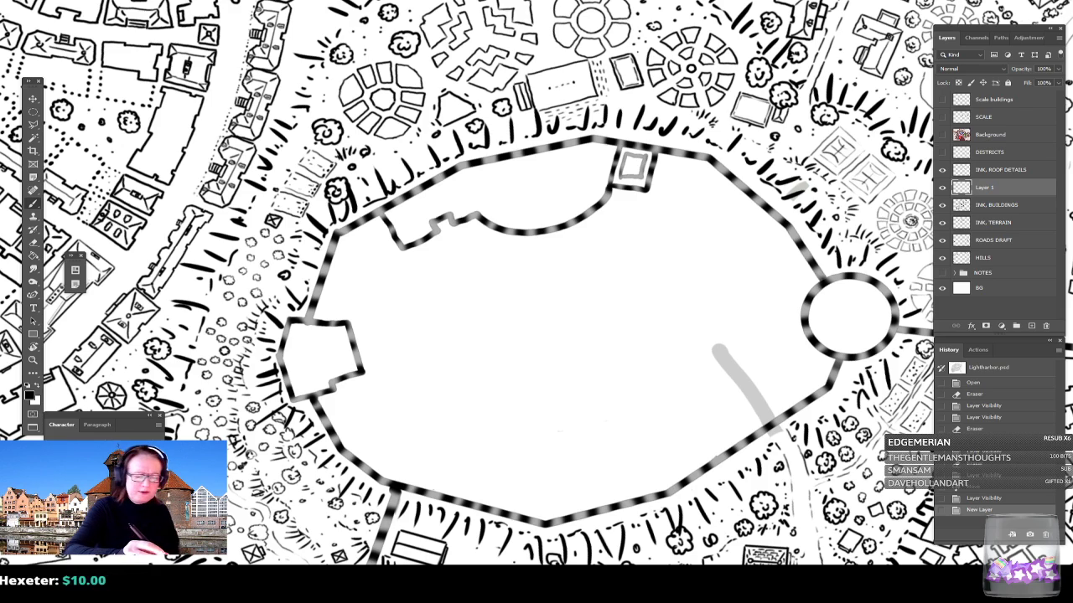
pyautogui.moveTo(431, 325)
pyautogui.mouseDown()
pyautogui.moveTo(425, 386)
pyautogui.moveTo(480, 386)
pyautogui.moveTo(482, 322)
pyautogui.moveTo(436, 324)
pyautogui.moveTo(479, 324)
pyautogui.mouseUp()
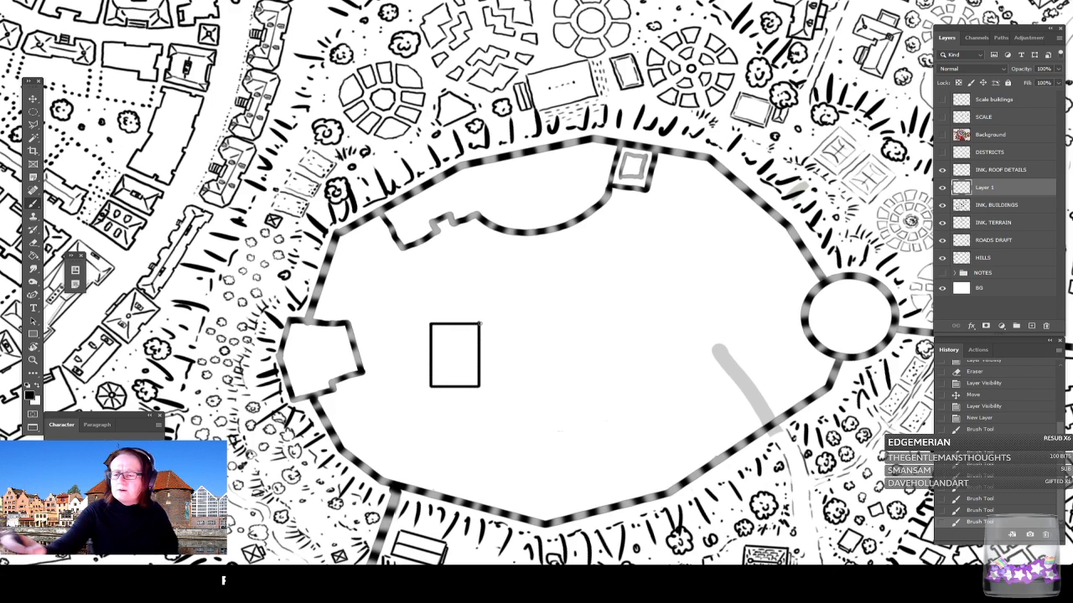
# Step: On another new layer, draw a small square annex against the northwest corner of the castle's rectangular block
pyautogui.click(1031, 325)
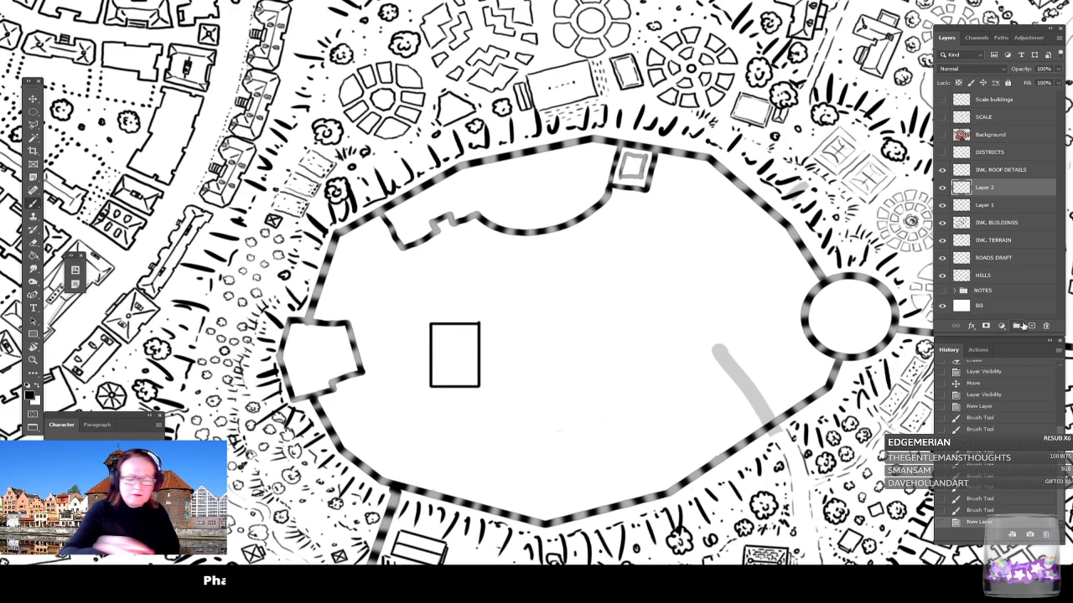
pyautogui.click(431, 324)
pyautogui.moveTo(431, 324); pyautogui.dragTo(415, 325)
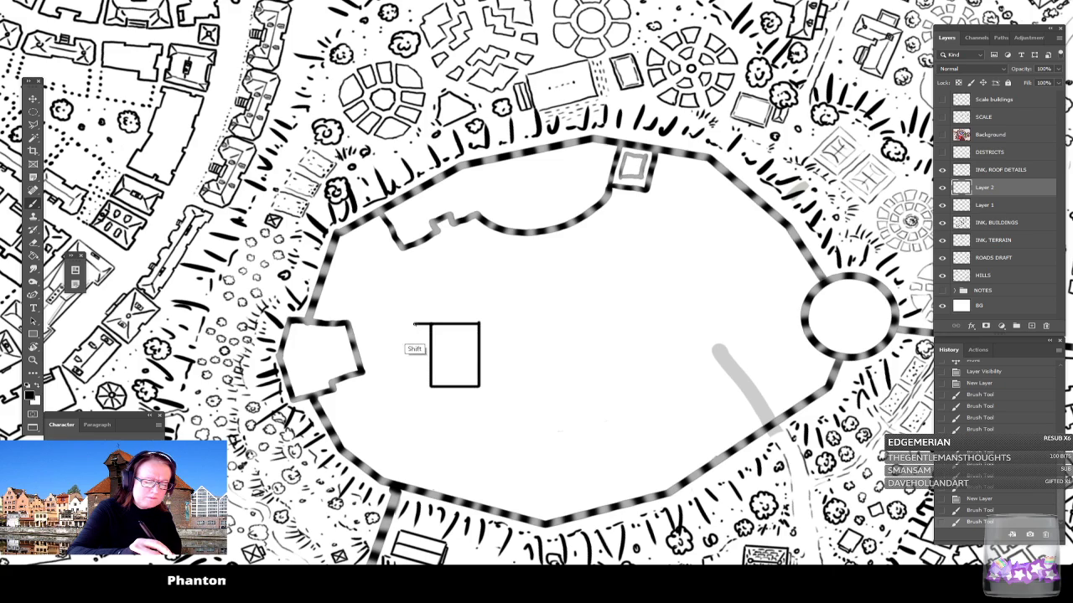
pyautogui.keyDown('shift'); pyautogui.click(415, 339); pyautogui.keyUp('shift')
pyautogui.keyDown('shift'); pyautogui.click(430, 339); pyautogui.keyUp('shift')
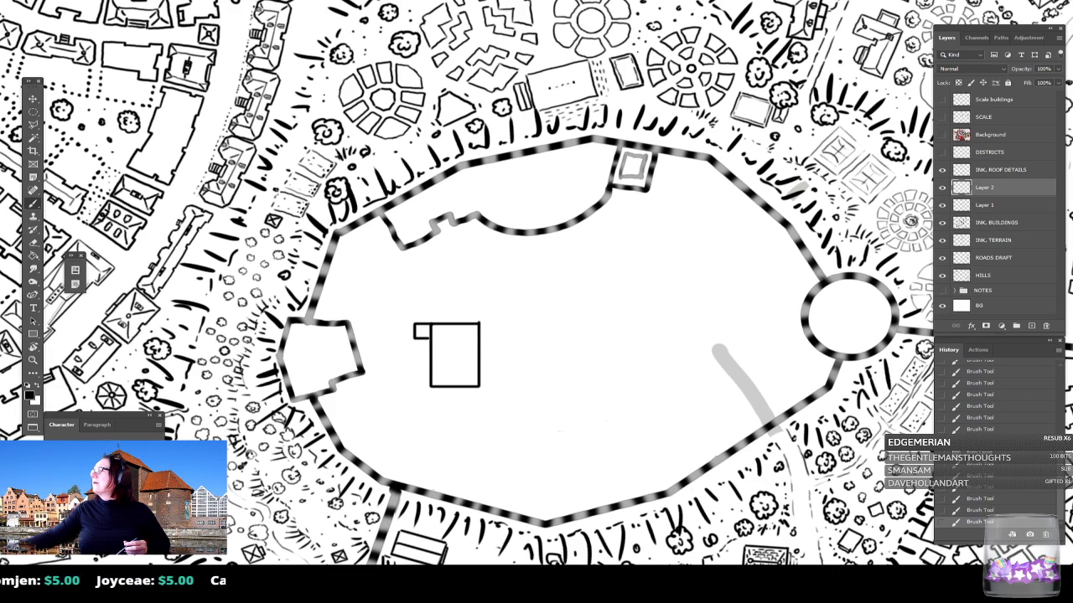
# Step: Study the ground-level photo and the 123RF aerial photo of Moszna castle, and return to the map in Photoshop
pyautogui.moveTo(1072, 22); pyautogui.dragTo(620, 4)
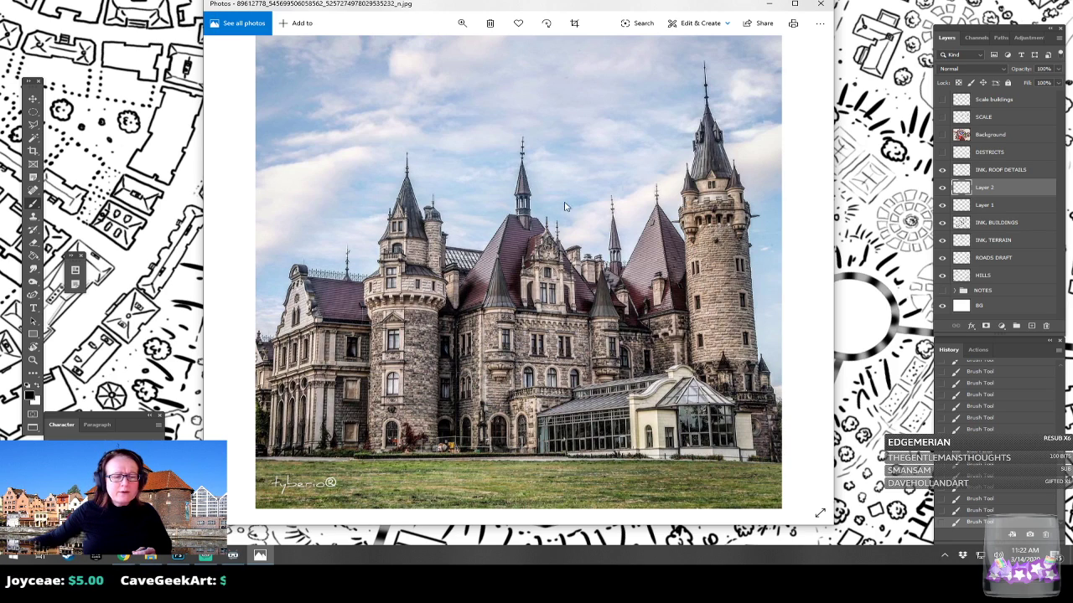
pyautogui.click(769, 4)
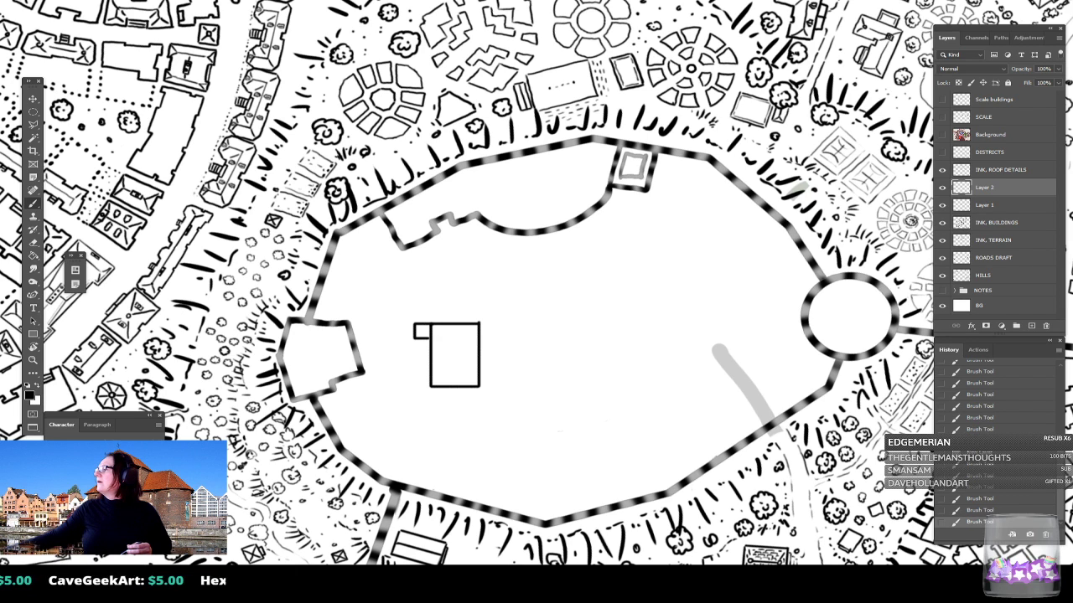
pyautogui.hotkey('alt', 'Tab')
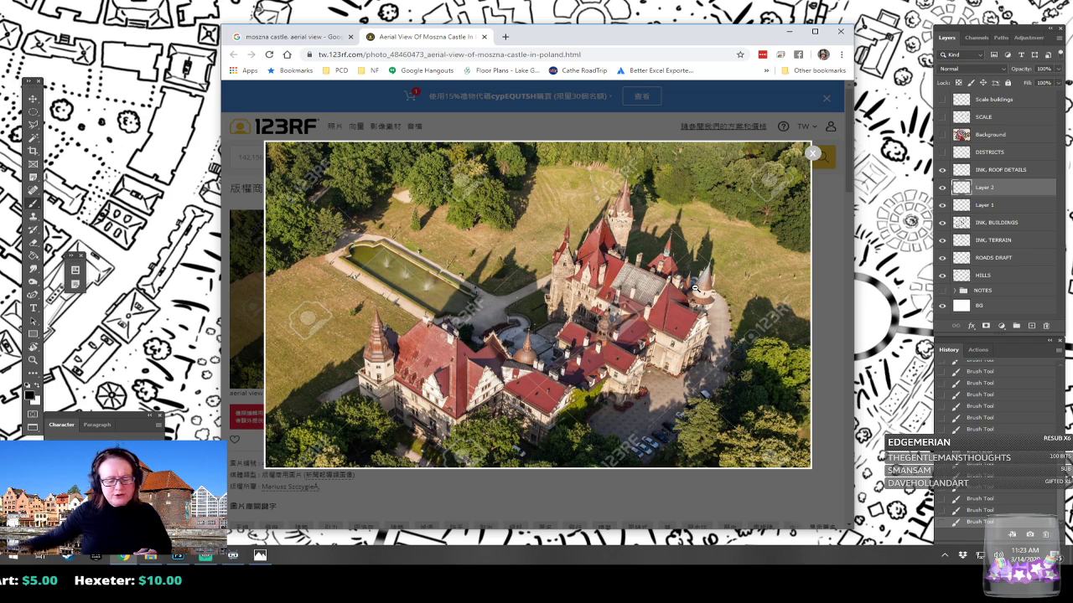
pyautogui.moveTo(597, 27); pyautogui.dragTo(1072, 27)
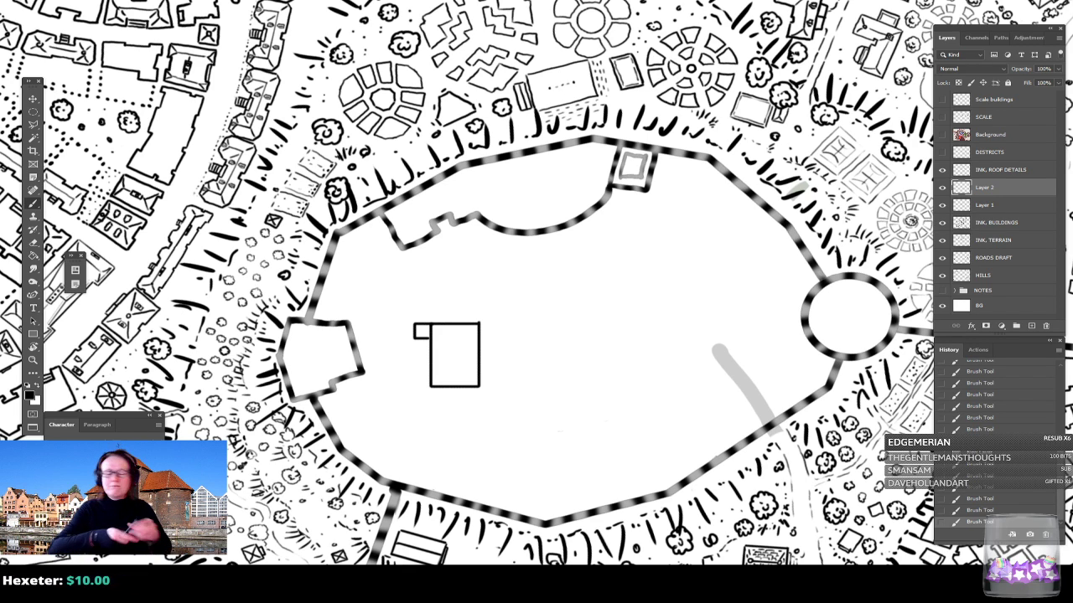
# Step: On a third new layer, draw a narrower block stepping out from behind the main rectangle's southeast corner
pyautogui.scroll(3, 494, 374)
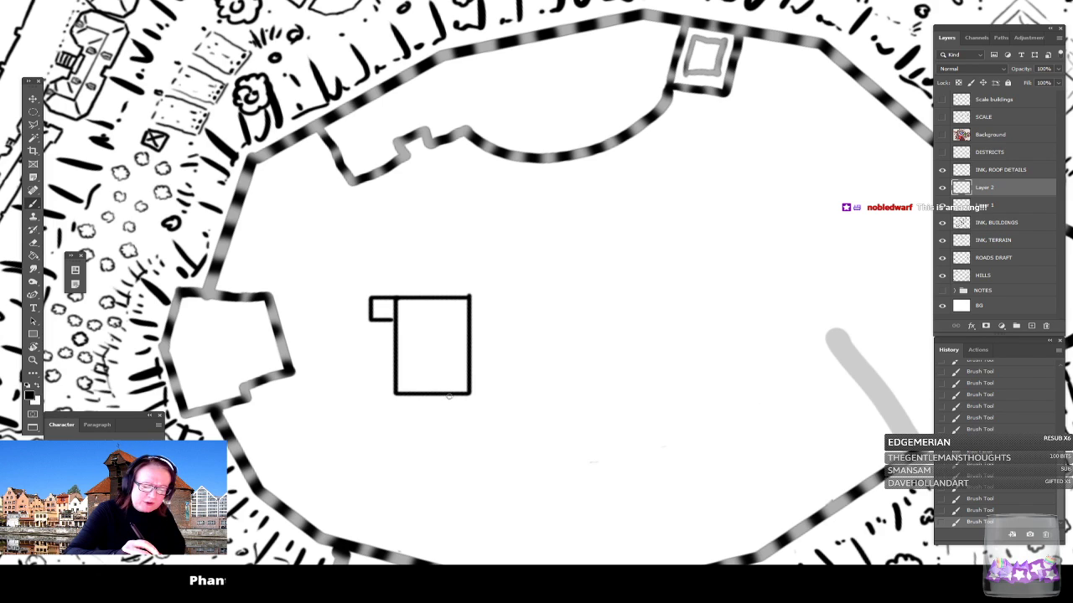
pyautogui.click(1028, 326)
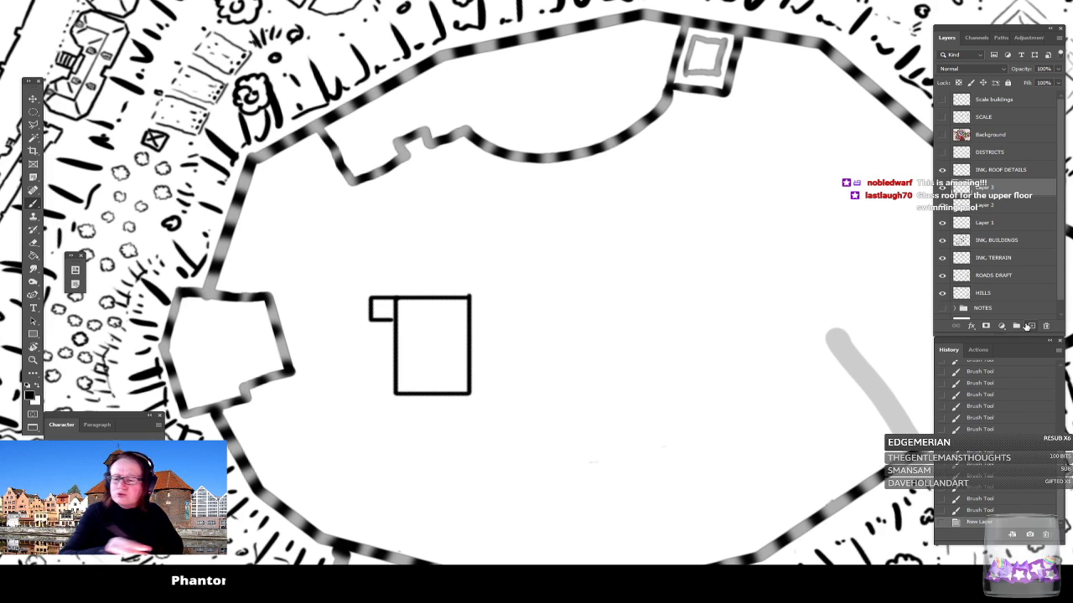
pyautogui.click(449, 395)
pyautogui.moveTo(449, 397)
pyautogui.mouseDown()
pyautogui.moveTo(449, 423)
pyautogui.moveTo(501, 422)
pyautogui.moveTo(502, 338)
pyautogui.moveTo(471, 339)
pyautogui.mouseUp()
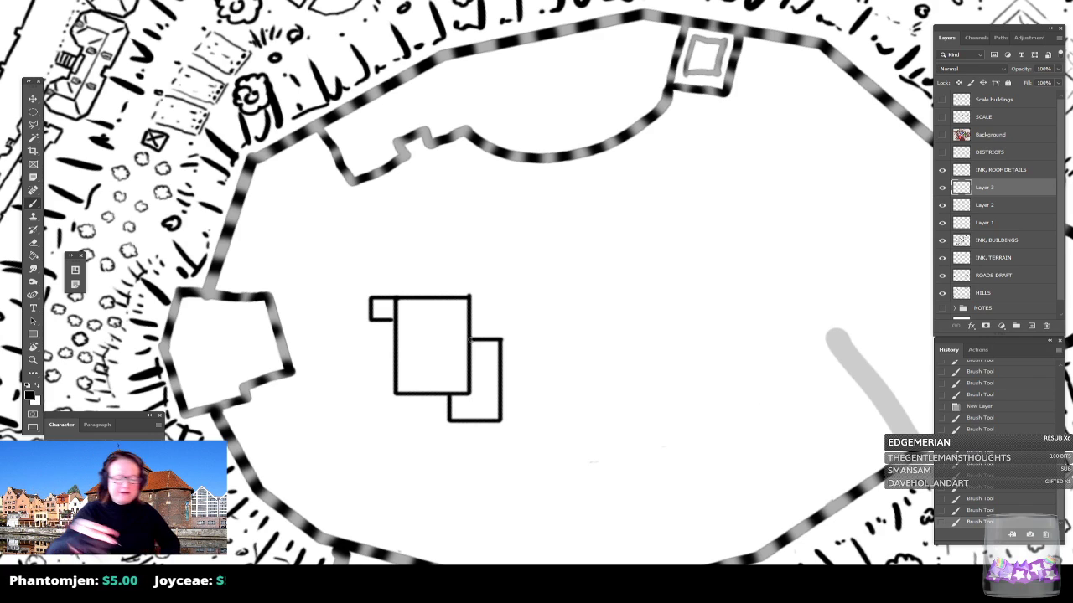
# Step: Draw a long connecting wing running east from the stepped block, with a small rectangular block across its middle
pyautogui.moveTo(500, 363); pyautogui.dragTo(630, 363)
pyautogui.moveTo(501, 405)
pyautogui.mouseDown()
pyautogui.moveTo(627, 406)
pyautogui.moveTo(634, 339)
pyautogui.mouseUp()
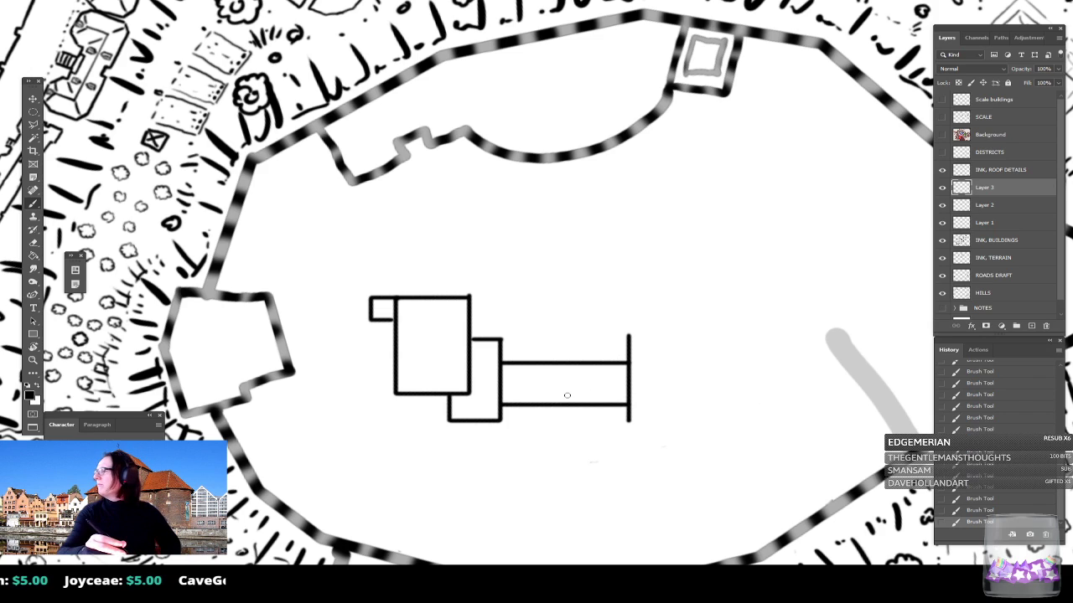
pyautogui.moveTo(546, 415)
pyautogui.mouseDown()
pyautogui.moveTo(546, 345)
pyautogui.moveTo(587, 345)
pyautogui.moveTo(588, 417)
pyautogui.mouseUp()
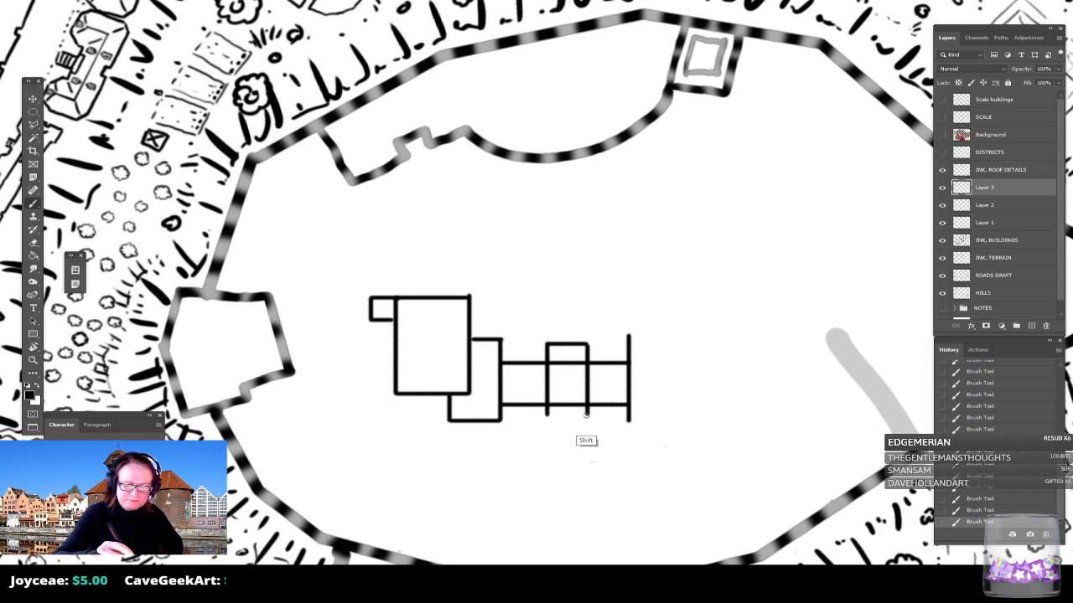
pyautogui.keyDown('shift'); pyautogui.click(546, 414); pyautogui.keyUp('shift')
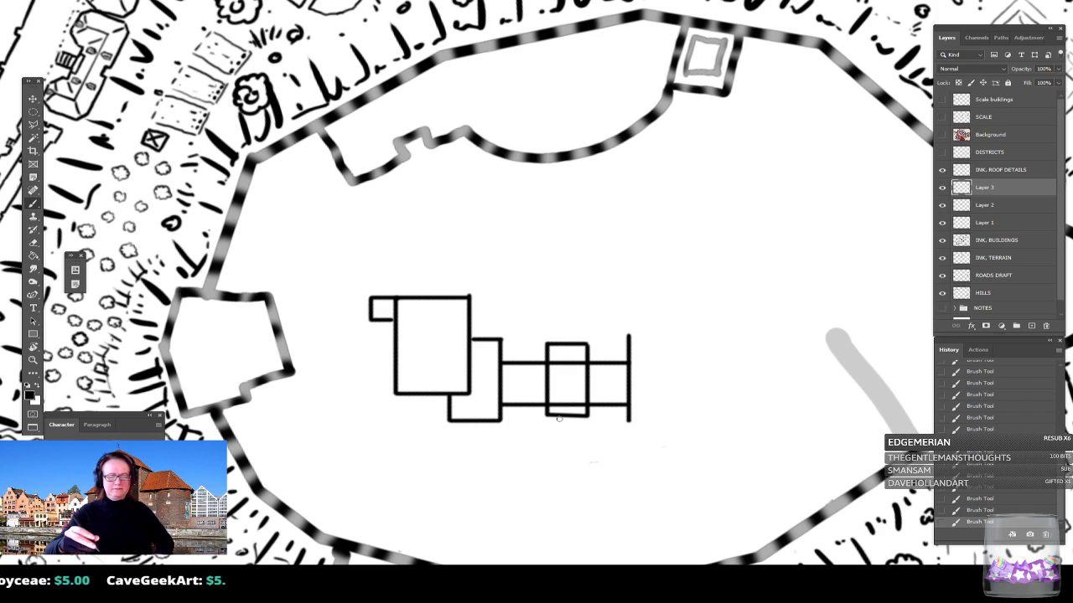
pyautogui.hotkey('ctrl', 'z')
pyautogui.click(586, 415)
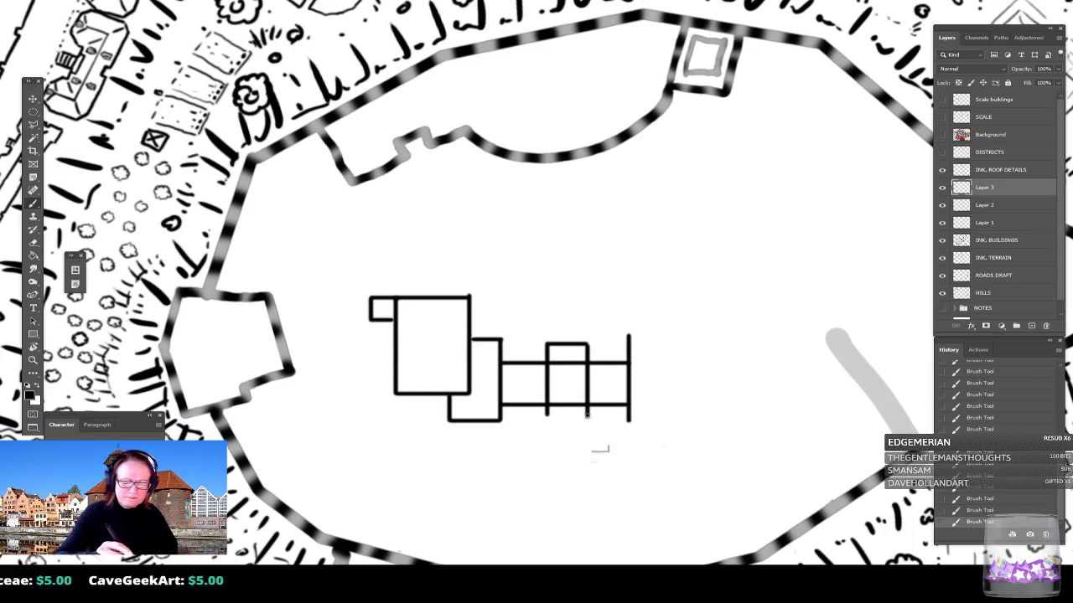
# Step: Outline a narrow block at the wing's east end, mirroring the stepped block on the west side
pyautogui.scroll(-3, 546, 416)
pyautogui.scroll(2, 546, 417)
pyautogui.scroll(-2, 547, 417)
pyautogui.scroll(3, 547, 416)
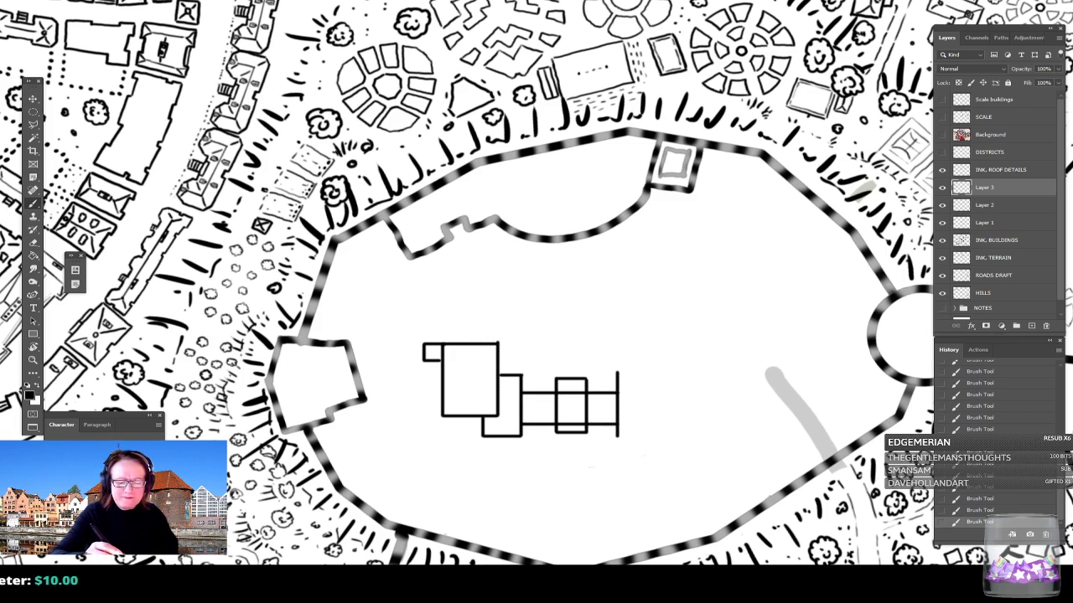
pyautogui.moveTo(618, 394); pyautogui.dragTo(647, 391)
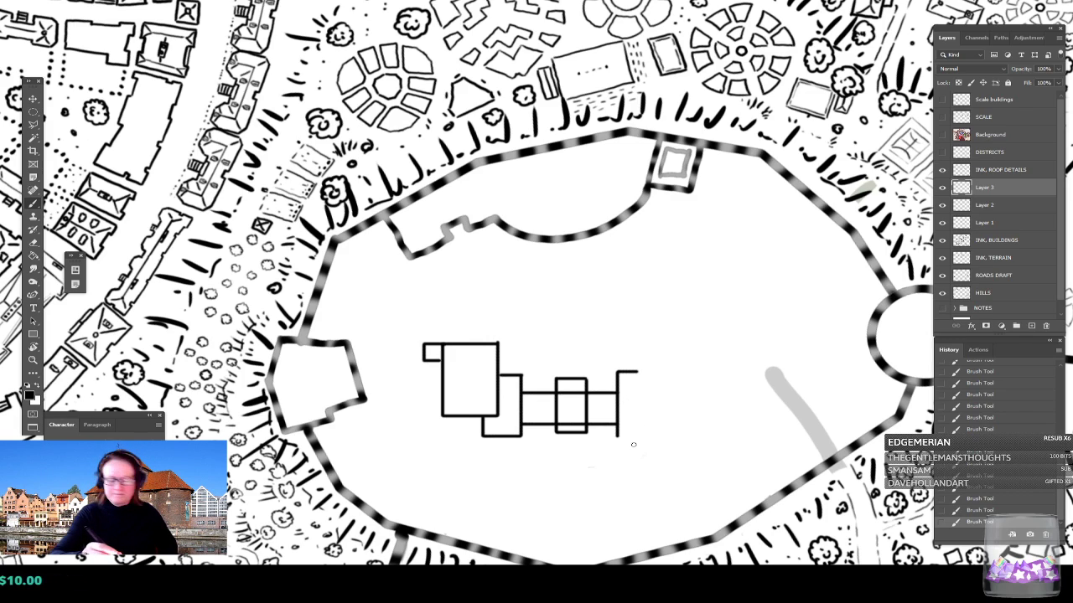
pyautogui.moveTo(619, 436)
pyautogui.mouseDown()
pyautogui.moveTo(656, 436)
pyautogui.moveTo(655, 417)
pyautogui.mouseUp()
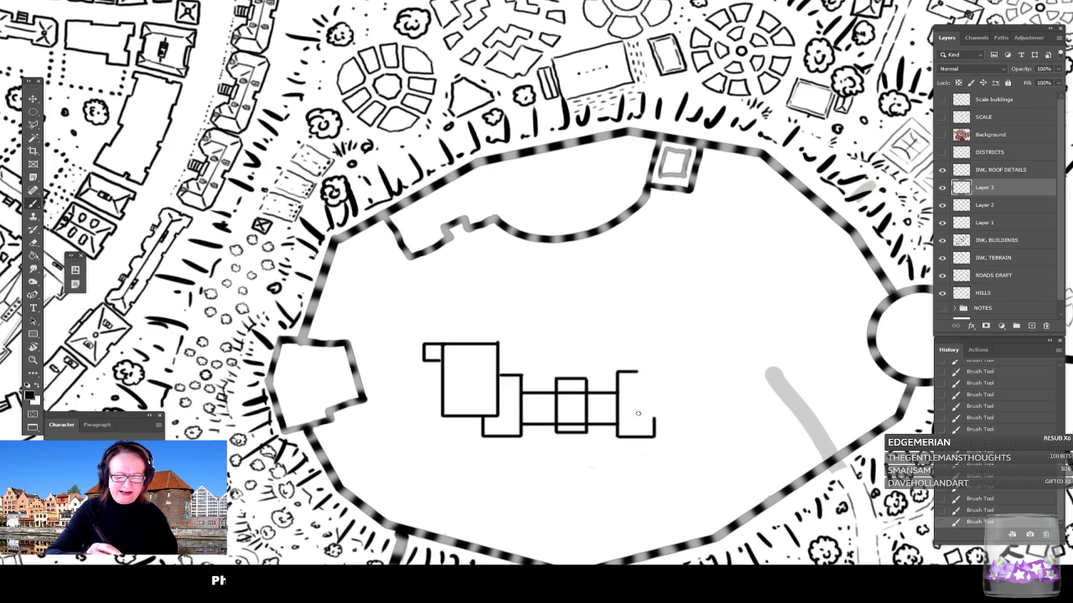
# Step: Draw a large upright rectangle overlapping the eastern narrow block, matching the castle's western main block
pyautogui.moveTo(637, 416)
pyautogui.mouseDown()
pyautogui.moveTo(686, 415)
pyautogui.moveTo(637, 416)
pyautogui.moveTo(637, 338)
pyautogui.moveTo(693, 341)
pyautogui.mouseUp()
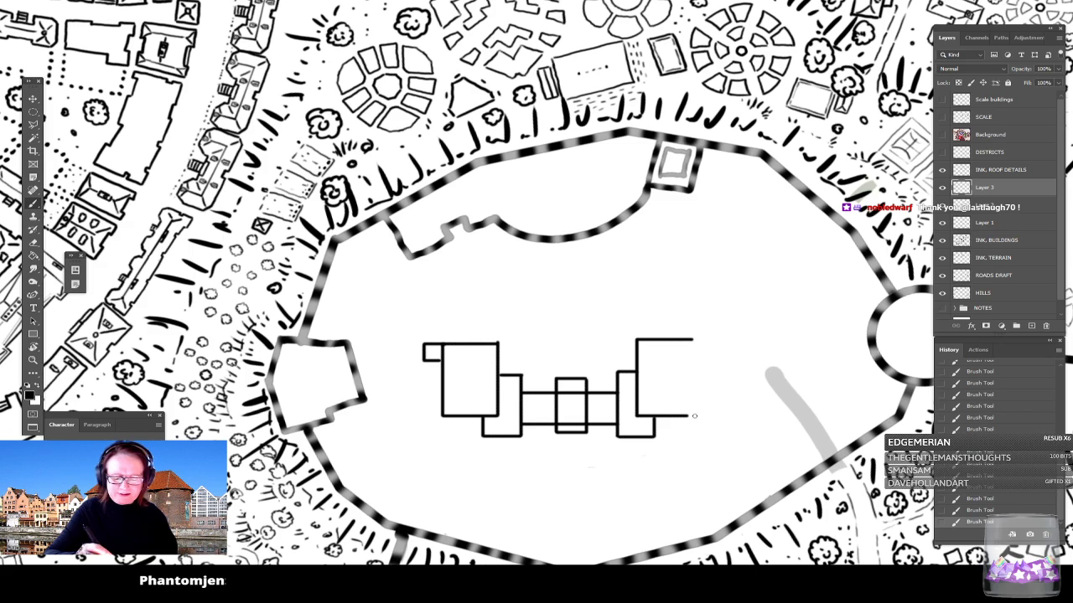
pyautogui.moveTo(687, 416); pyautogui.dragTo(693, 416)
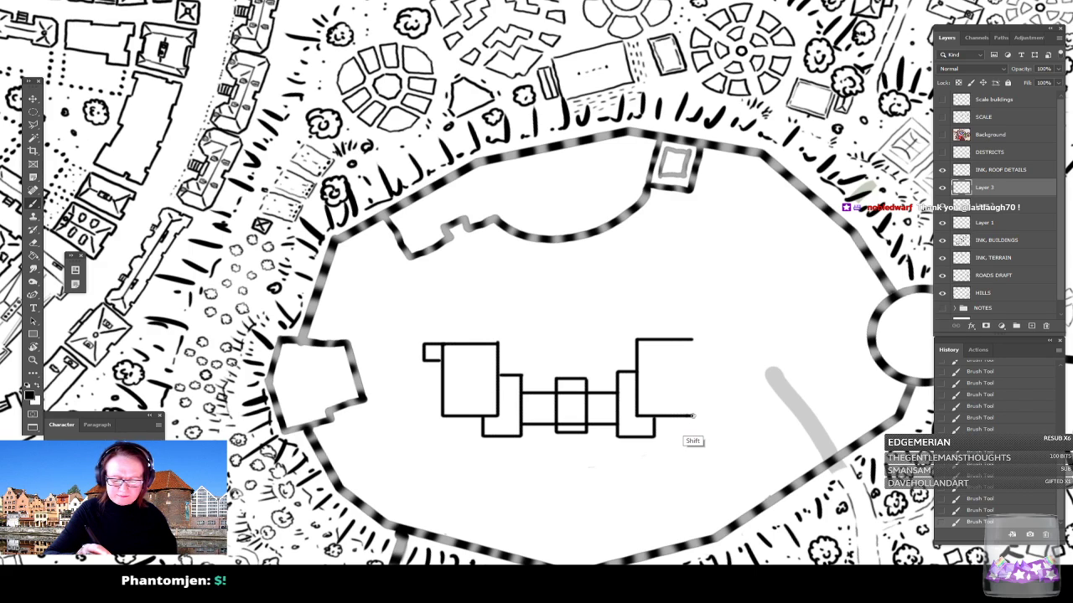
pyautogui.keyDown('shift'); pyautogui.click(692, 341); pyautogui.keyUp('shift')
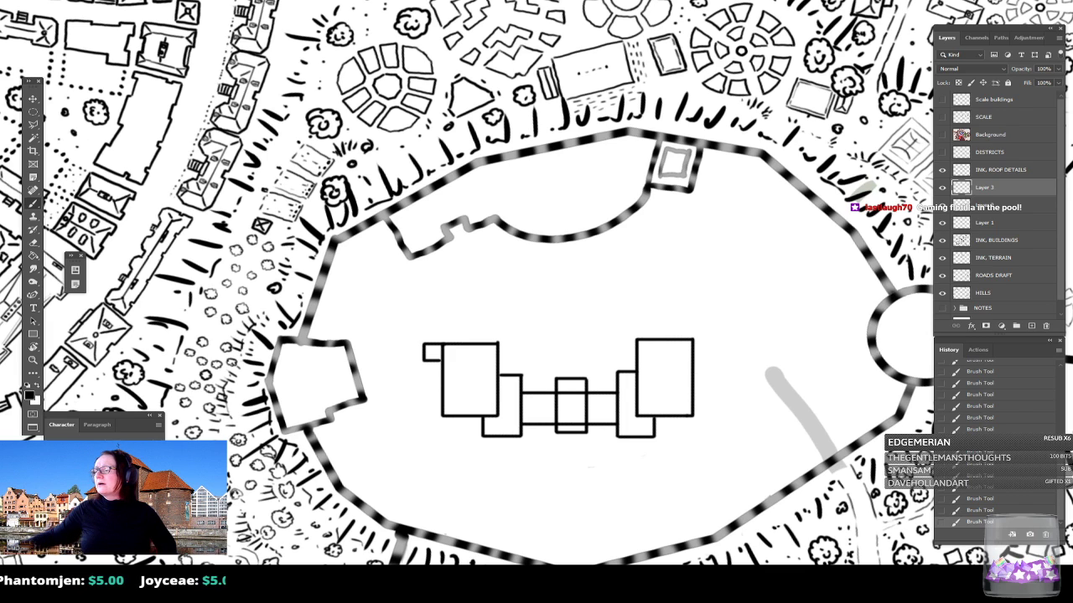
# Step: Switch to the Photos app and study the ground-level castle photo beside the map, clearing it from the map when done
pyautogui.hotkey('alt', 'Tab')
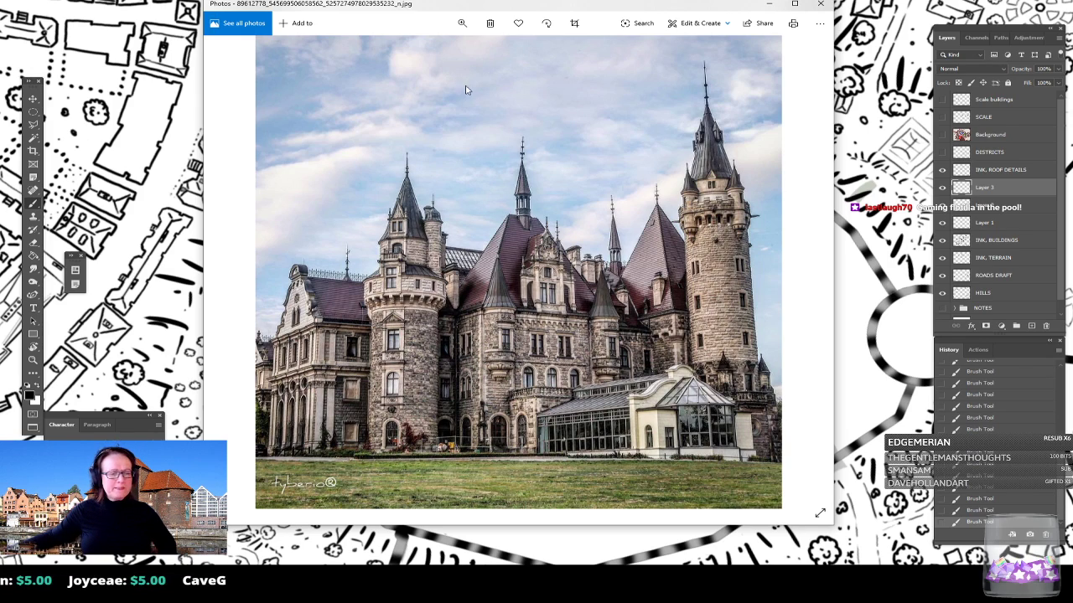
pyautogui.moveTo(529, 10); pyautogui.dragTo(1014, 27)
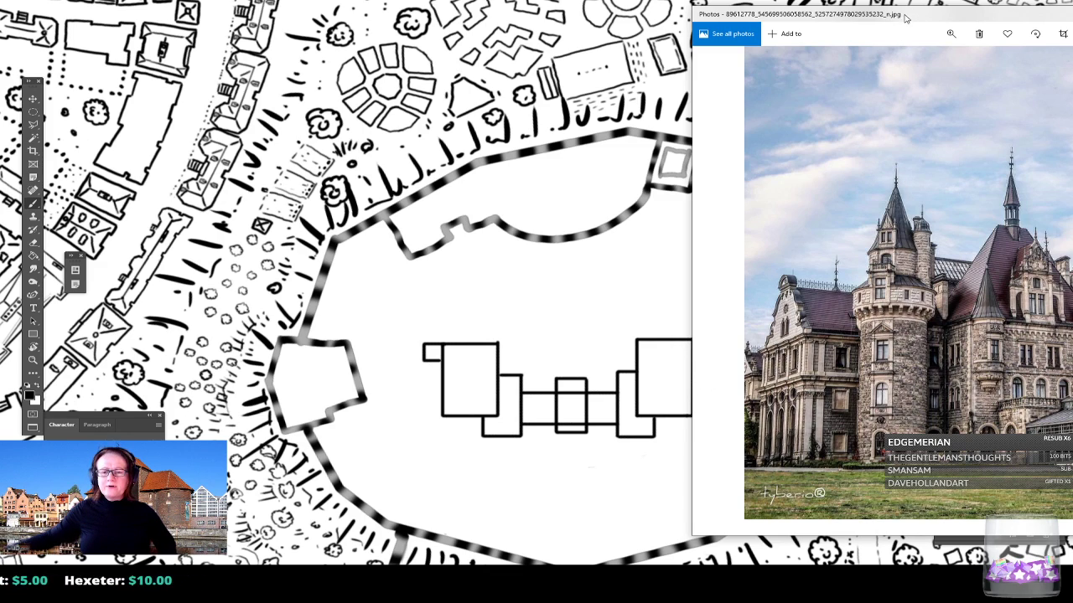
pyautogui.click(595, 11)
pyautogui.moveTo(670, 335); pyautogui.dragTo(406, 280)
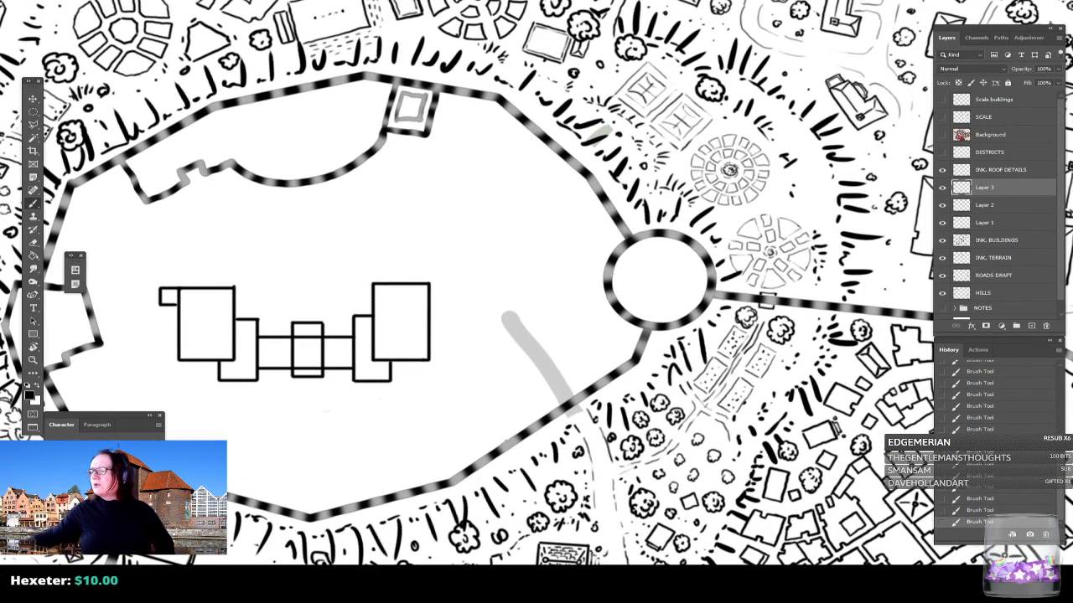
pyautogui.hotkey('alt', 'Tab')
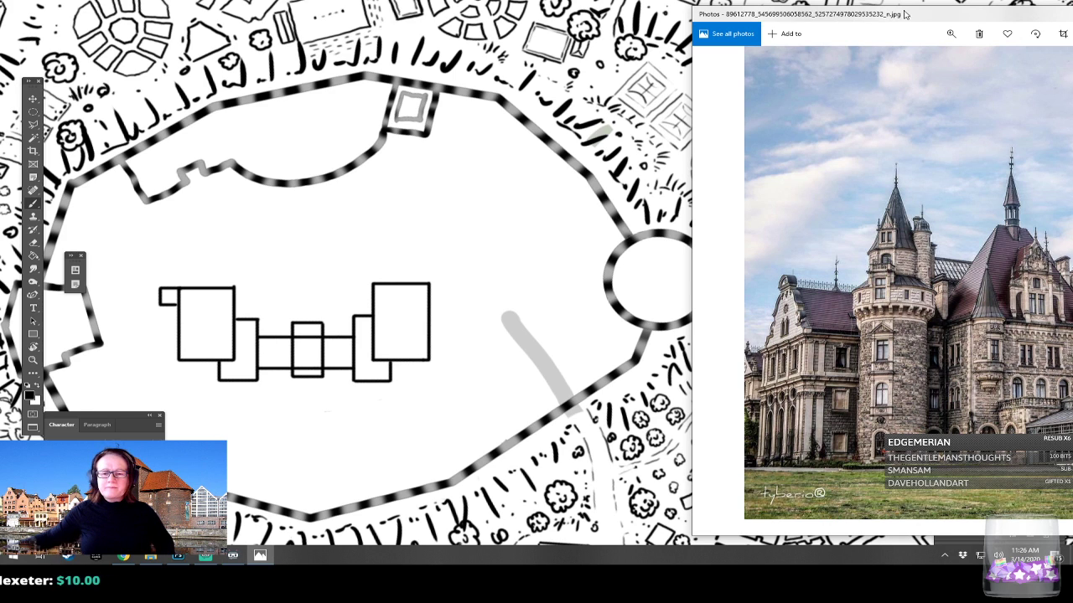
pyautogui.moveTo(916, 16); pyautogui.dragTo(712, 4)
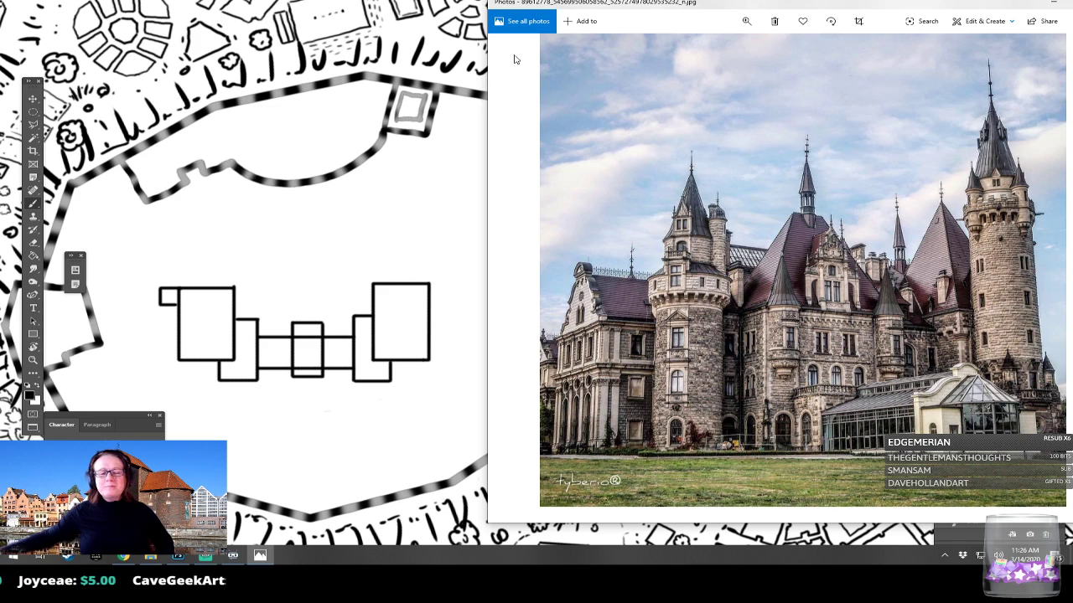
pyautogui.moveTo(777, 5); pyautogui.dragTo(1072, 8)
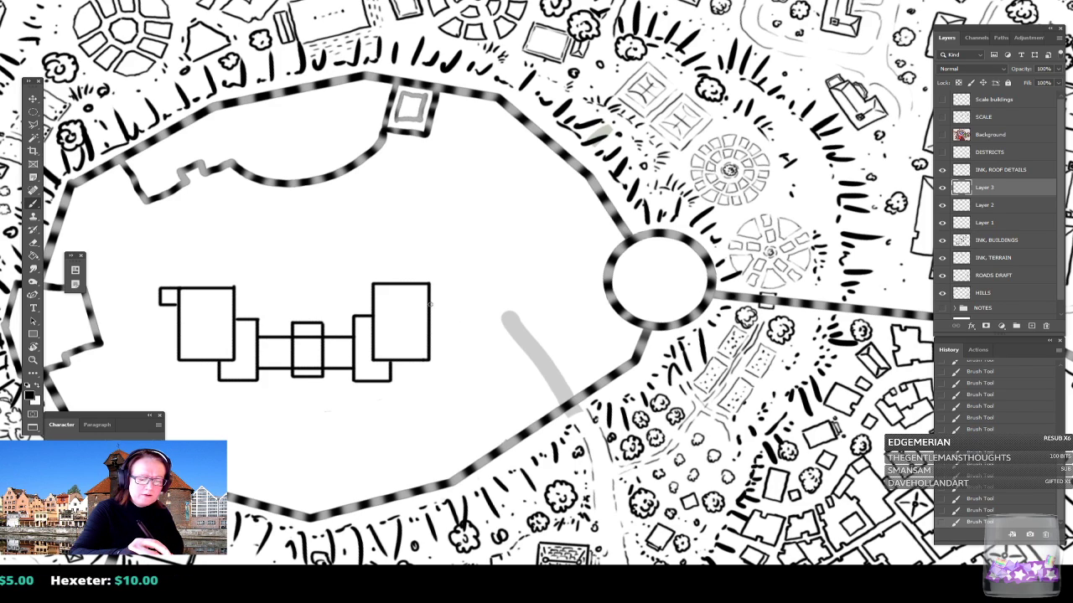
pyautogui.moveTo(430, 305); pyautogui.dragTo(459, 305)
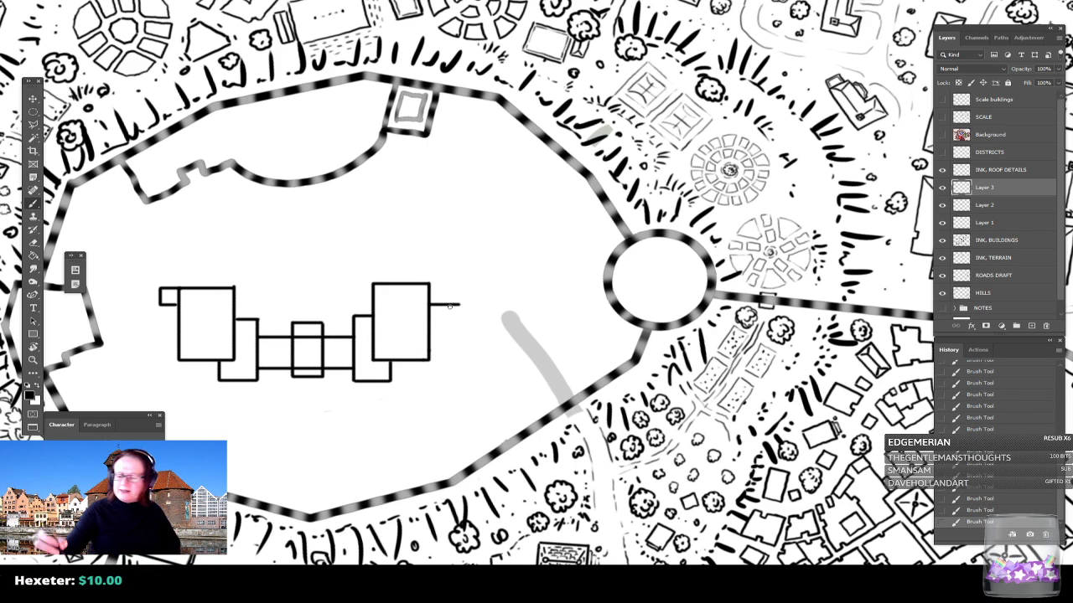
pyautogui.click(975, 496)
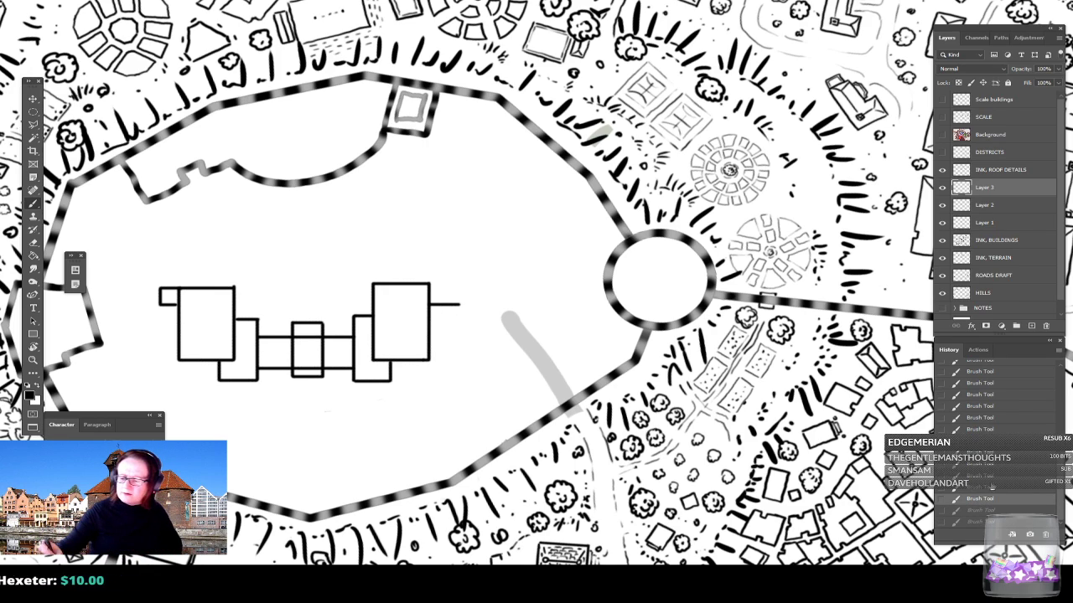
pyautogui.click(992, 487)
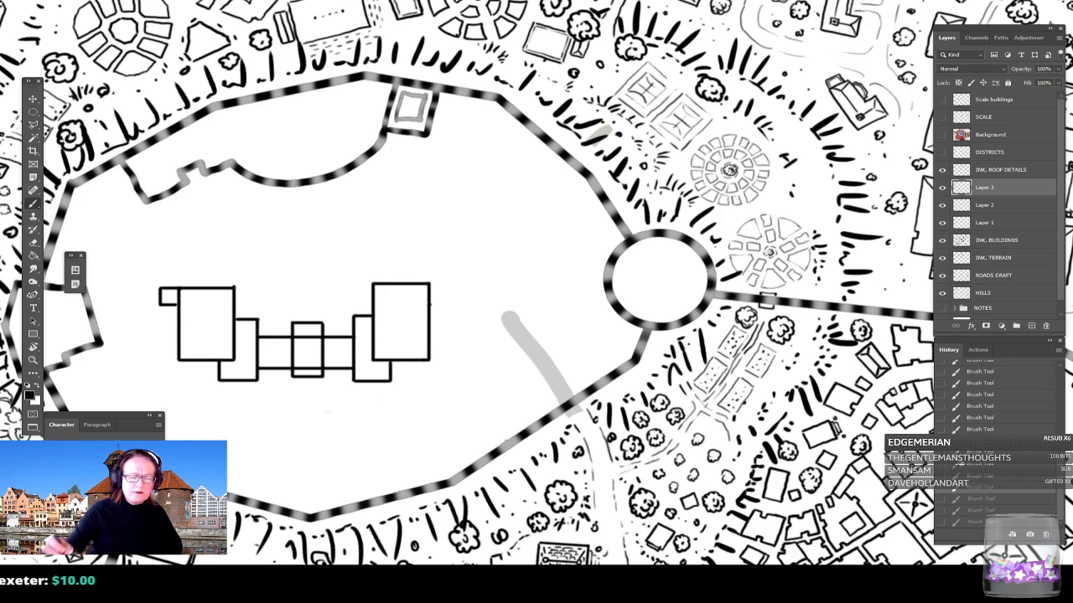
pyautogui.click(997, 477)
# Step: Draw a small block on the eastern rectangle's east side and a rectangular annex above it at the northeast corner
pyautogui.click(430, 300)
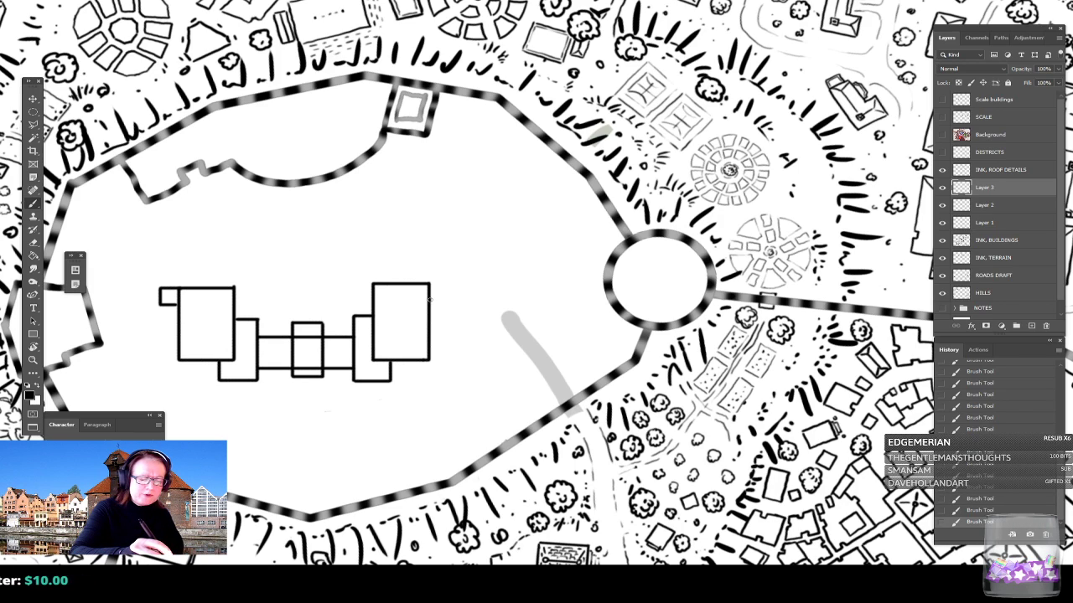
pyautogui.moveTo(429, 300); pyautogui.dragTo(456, 299)
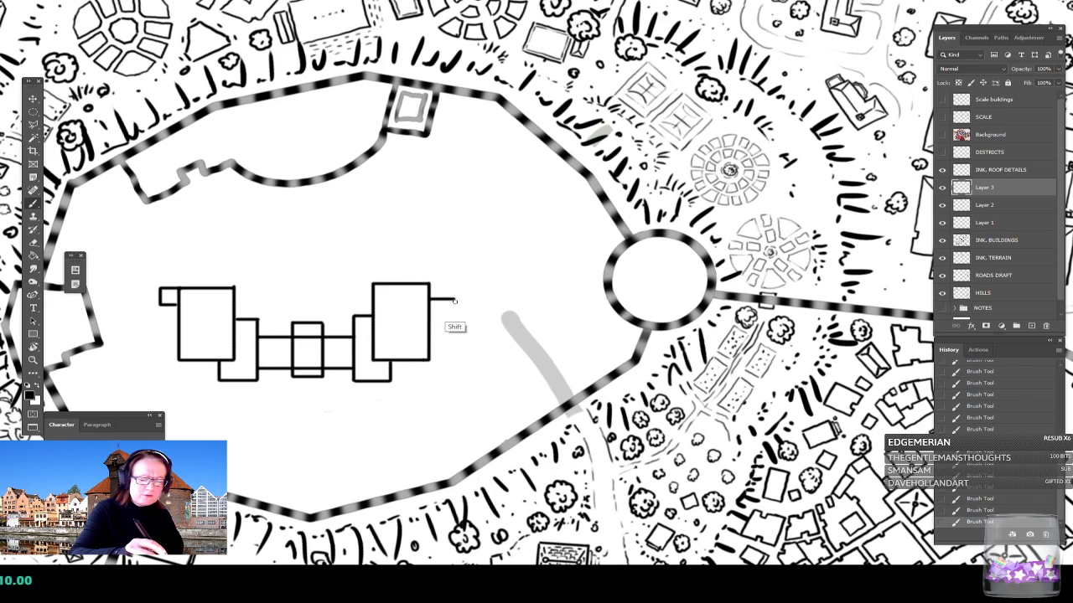
pyautogui.moveTo(455, 300)
pyautogui.mouseDown()
pyautogui.moveTo(454, 344)
pyautogui.moveTo(431, 343)
pyautogui.mouseUp()
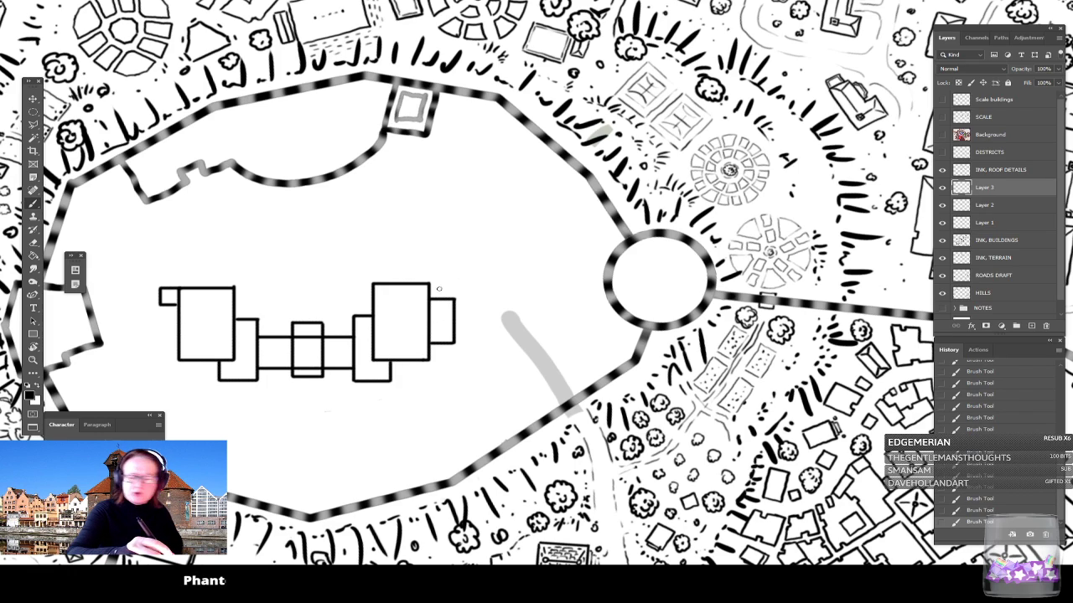
pyautogui.moveTo(429, 285); pyautogui.dragTo(429, 277)
pyautogui.keyDown('shift'); pyautogui.click(462, 276); pyautogui.keyUp('shift')
pyautogui.keyDown('shift'); pyautogui.click(460, 298); pyautogui.keyUp('shift')
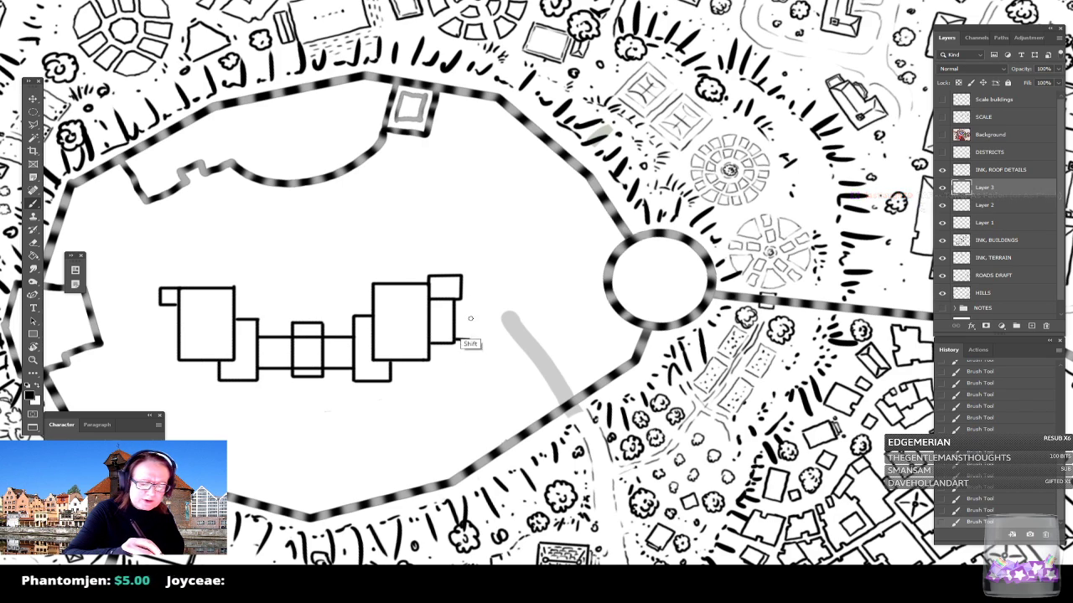
# Step: Extend the castle eastward with a narrow stepped block followed by a long, thin rectangular wing
pyautogui.keyDown('shift'); pyautogui.click(470, 306); pyautogui.keyUp('shift')
pyautogui.keyDown('shift'); pyautogui.click(456, 306); pyautogui.keyUp('shift')
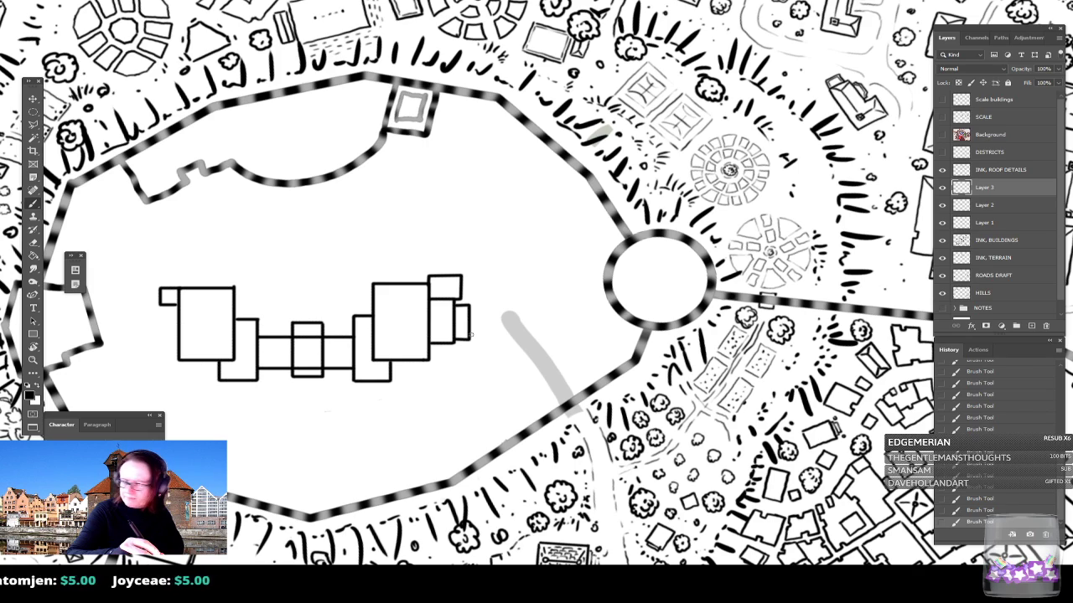
pyautogui.moveTo(471, 333); pyautogui.dragTo(521, 334)
pyautogui.moveTo(471, 308); pyautogui.dragTo(519, 309)
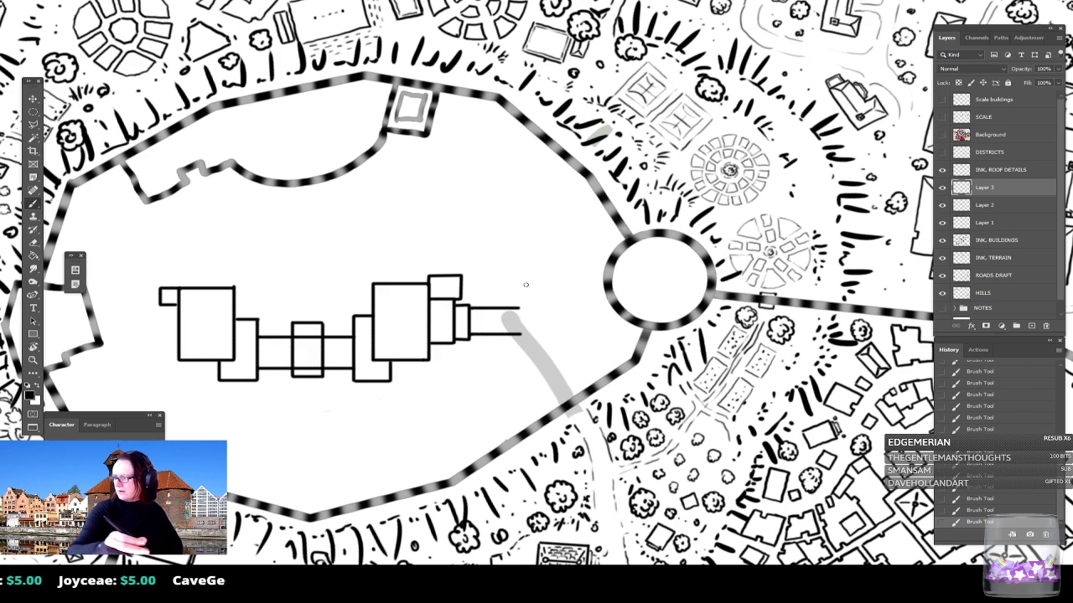
pyautogui.keyDown('shift'); pyautogui.click(520, 334); pyautogui.keyUp('shift')
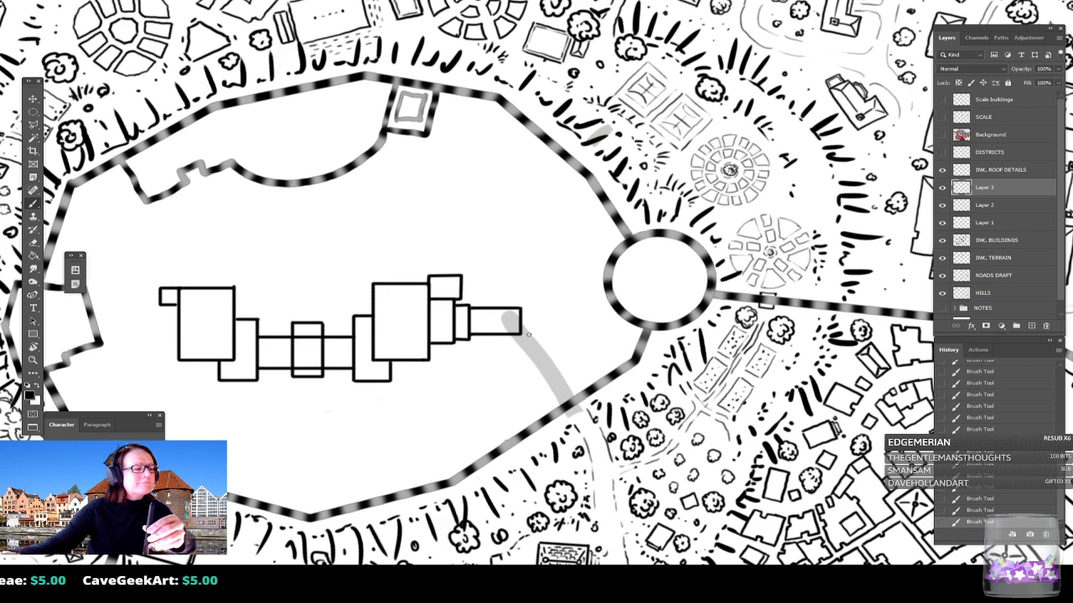
pyautogui.click(40, 1)
pyautogui.click(87, 183)
pyautogui.press('Return')
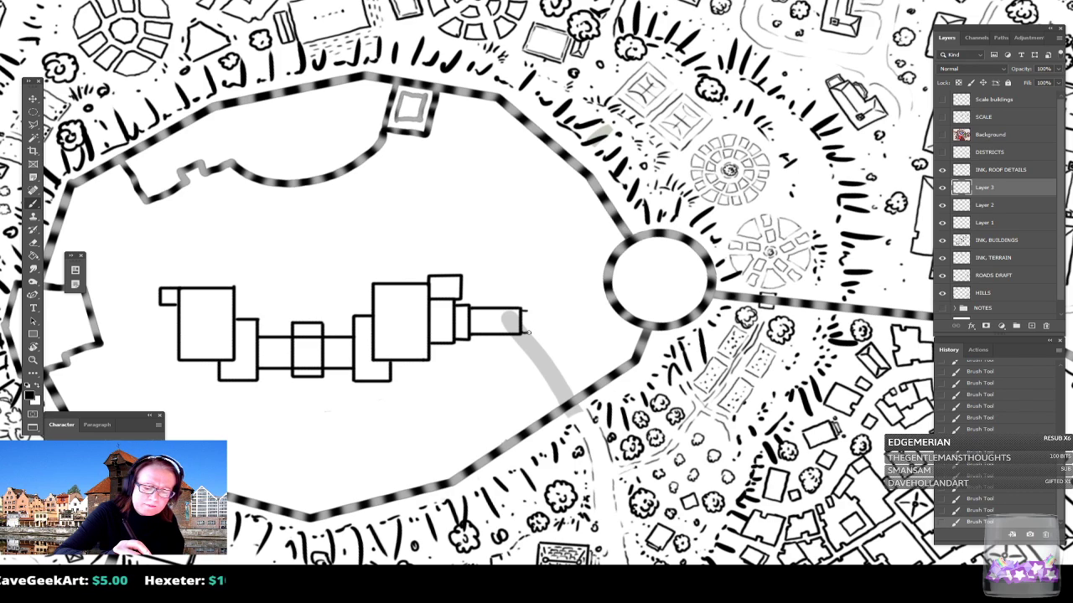
# Step: Draw a small rounded apse closing off the east end of the thin wing
pyautogui.moveTo(528, 333); pyautogui.dragTo(534, 328)
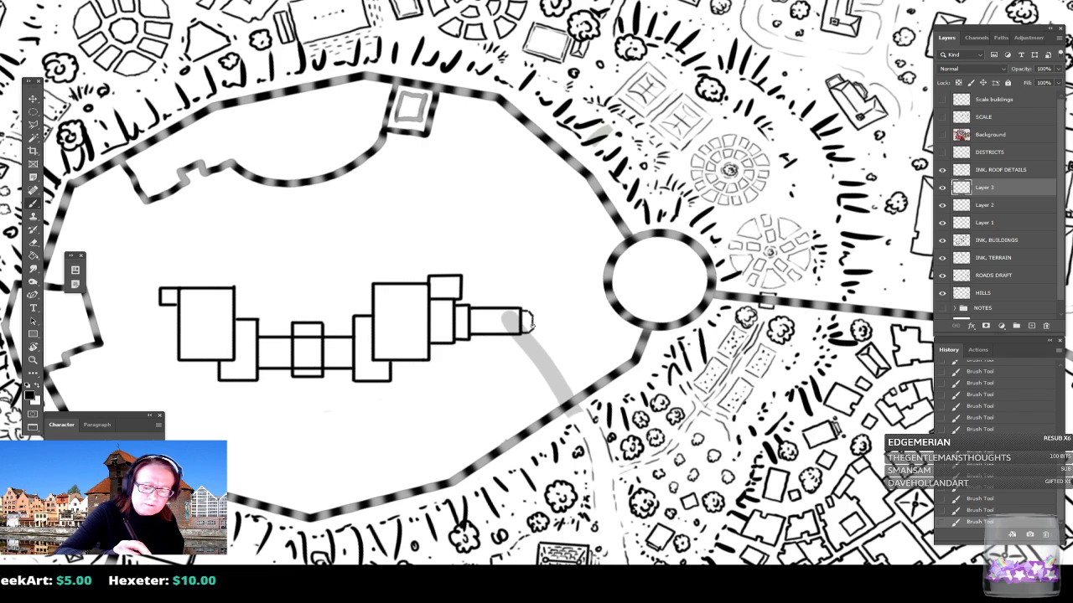
pyautogui.hotkey('ctrl', 'z')
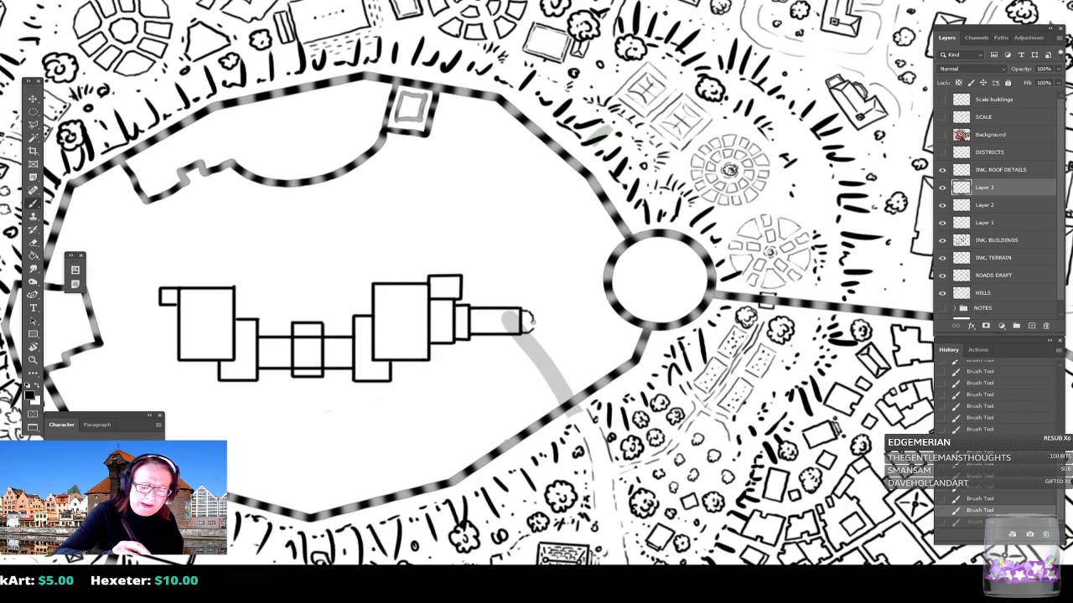
pyautogui.hotkey('ctrl', 'shift', 'z')
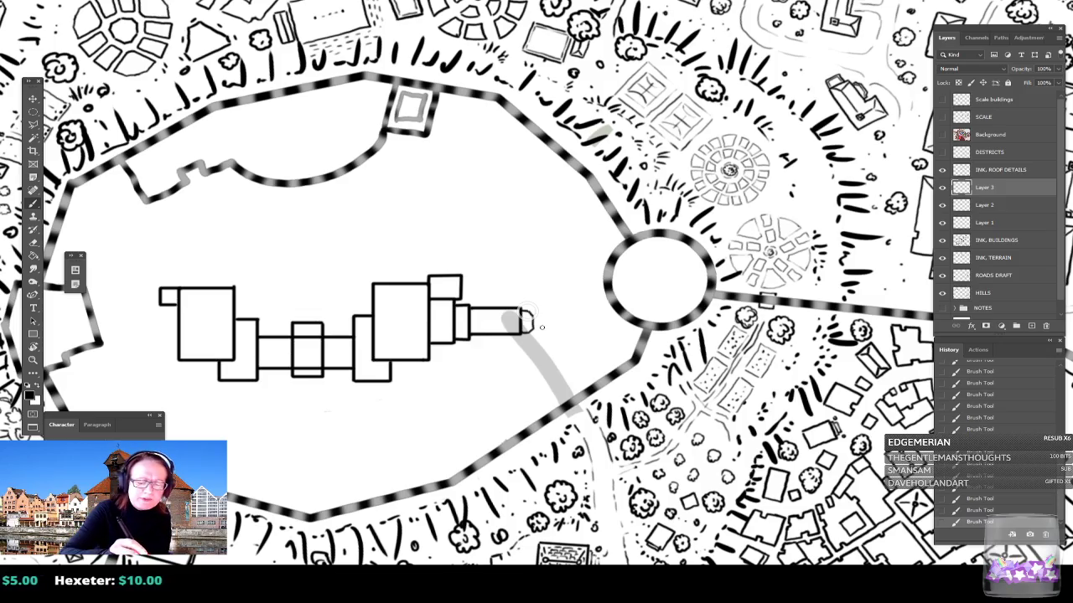
pyautogui.moveTo(526, 314); pyautogui.dragTo(698, 325)
# Step: Add a new layer and draw a round tower at the eastern rectangle's south side, stroking a circular selection with 2 px, centred
pyautogui.scroll(-3, 381, 432)
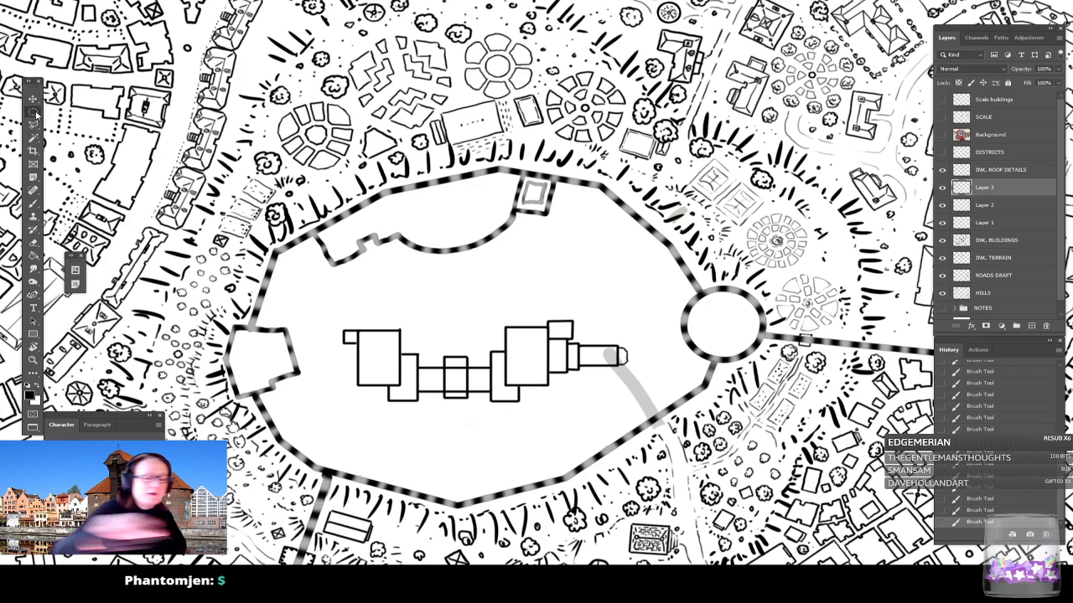
pyautogui.click(1029, 325)
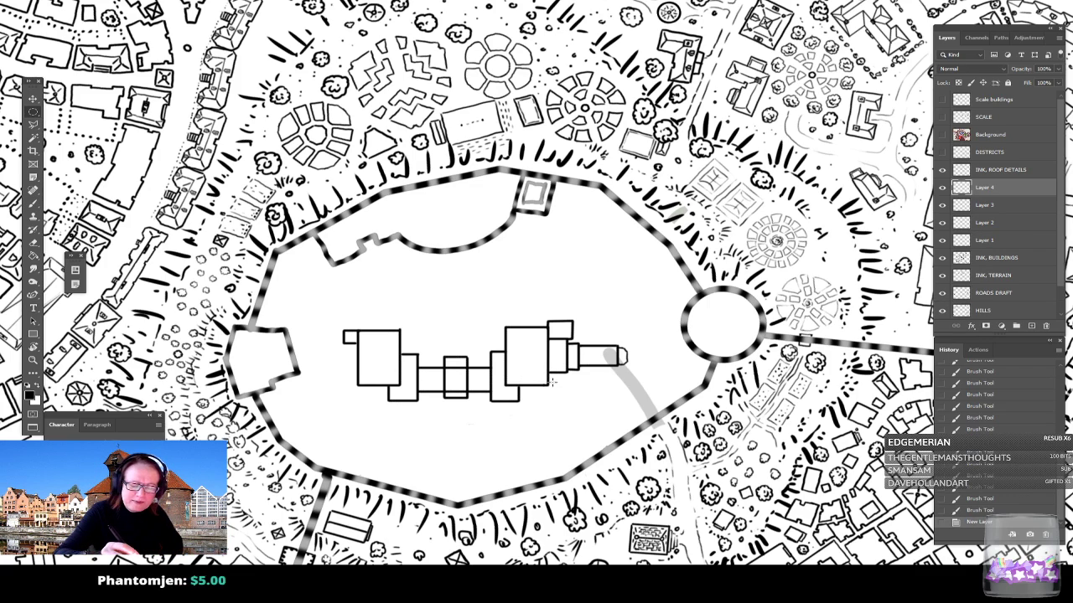
pyautogui.moveTo(556, 383); pyautogui.dragTo(530, 393)
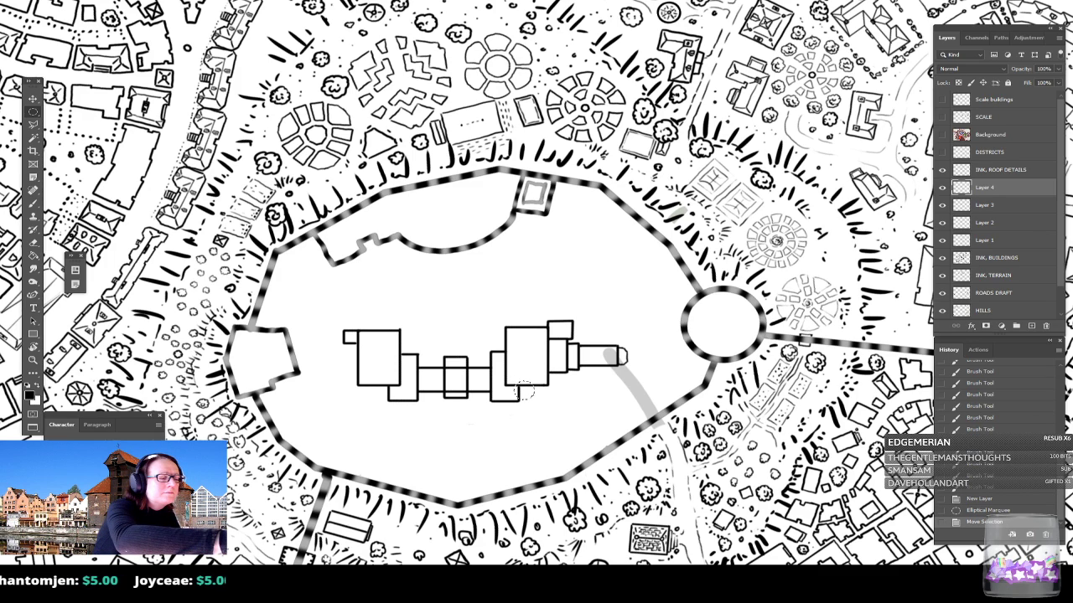
pyautogui.hotkey('alt', 'e')
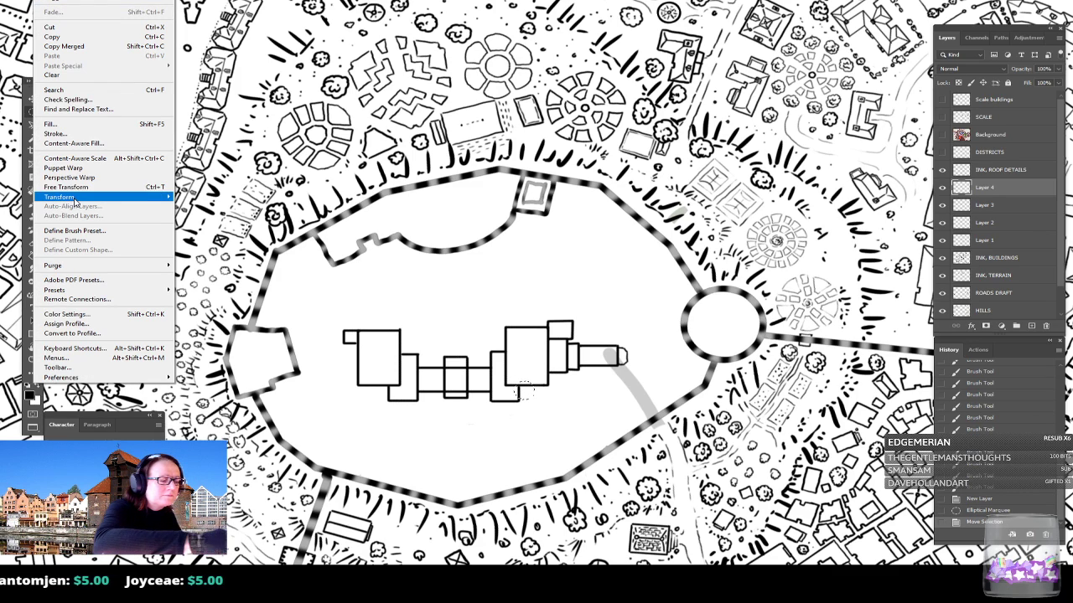
pyautogui.click(72, 134)
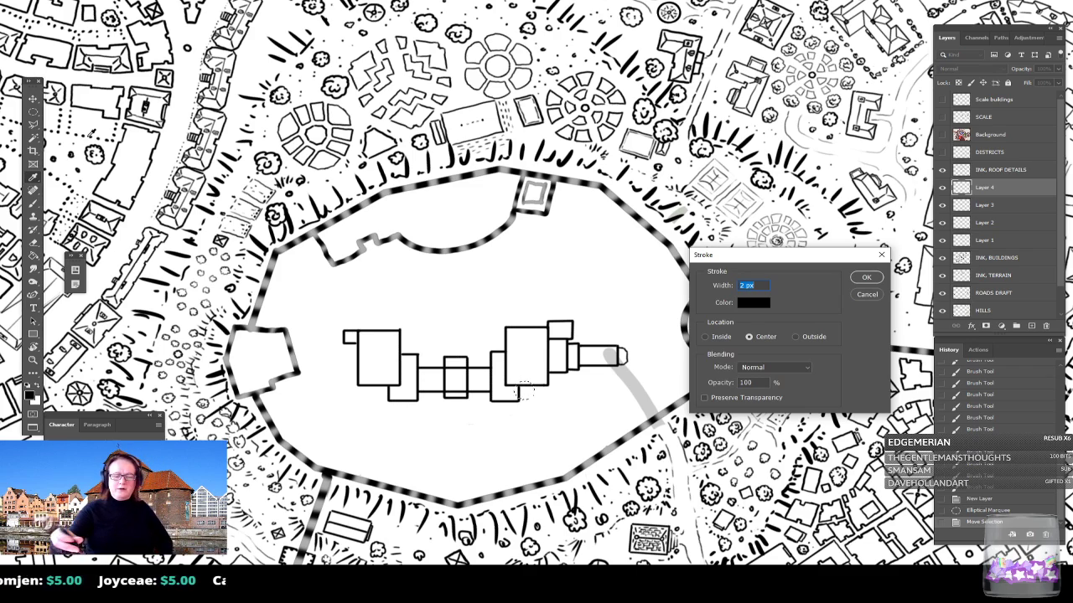
pyautogui.click(866, 282)
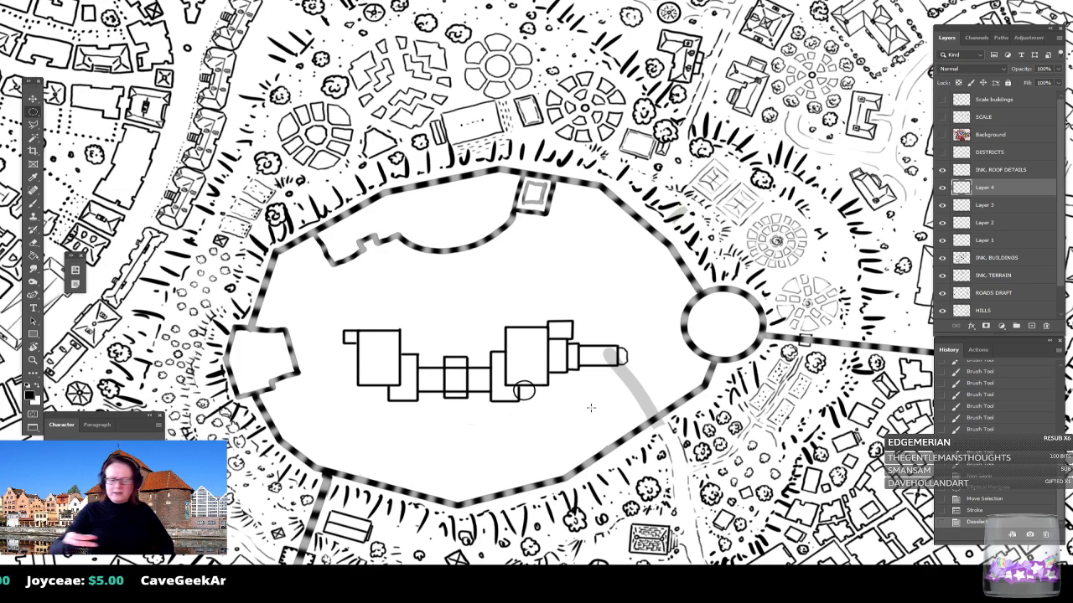
# Step: Draw a smaller round tower at the eastern rectangle's southeast corner by stroking a circular selection with 2 px
pyautogui.moveTo(567, 394)
pyautogui.mouseDown()
pyautogui.moveTo(582, 407)
pyautogui.moveTo(565, 379)
pyautogui.moveTo(552, 379)
pyautogui.mouseUp()
pyautogui.click(42, 1)
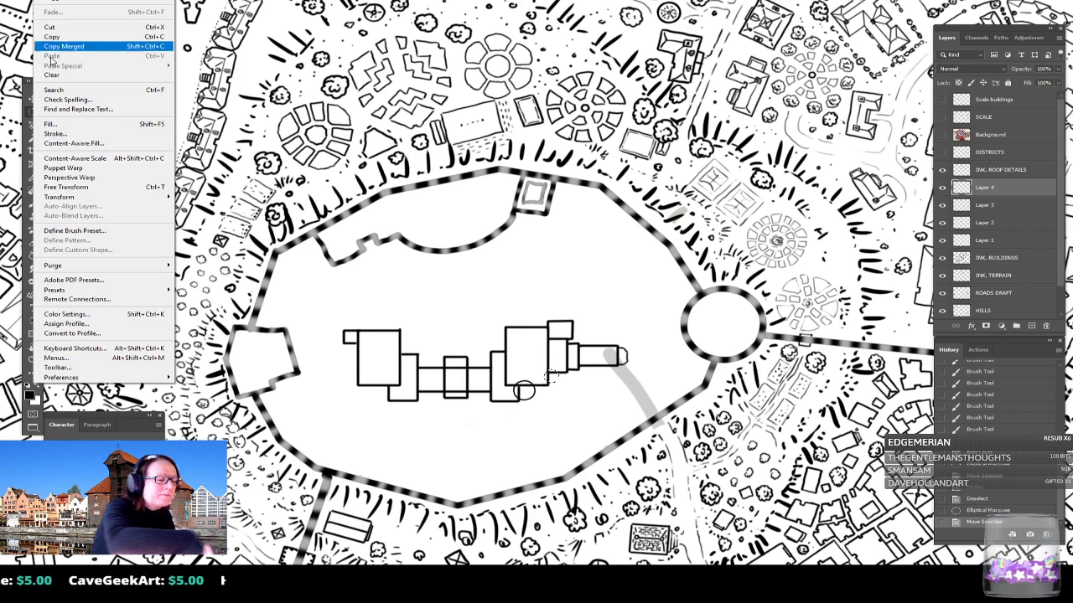
pyautogui.click(66, 136)
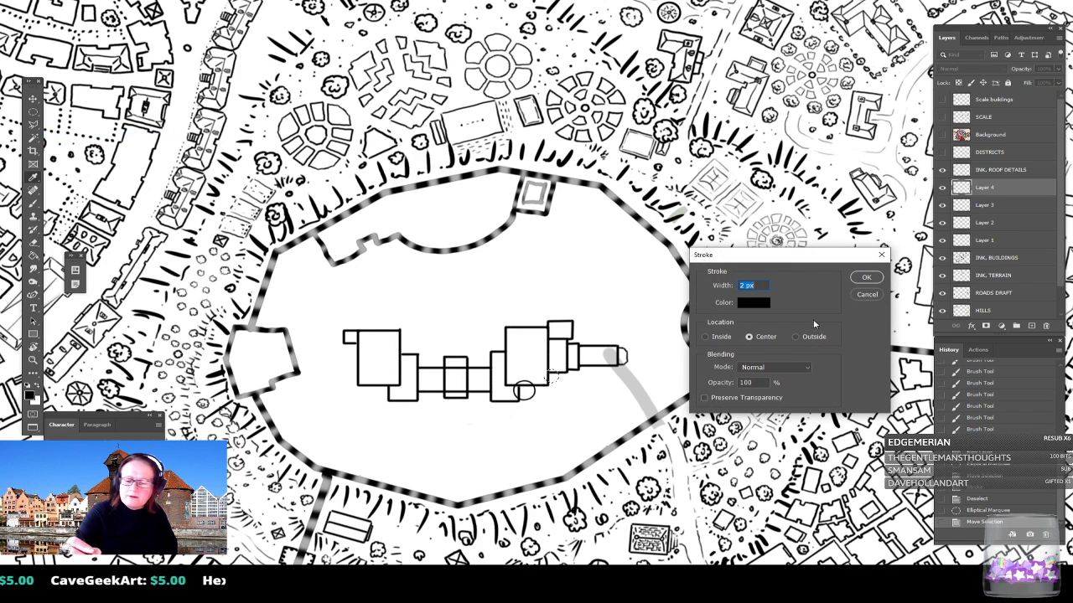
pyautogui.click(867, 278)
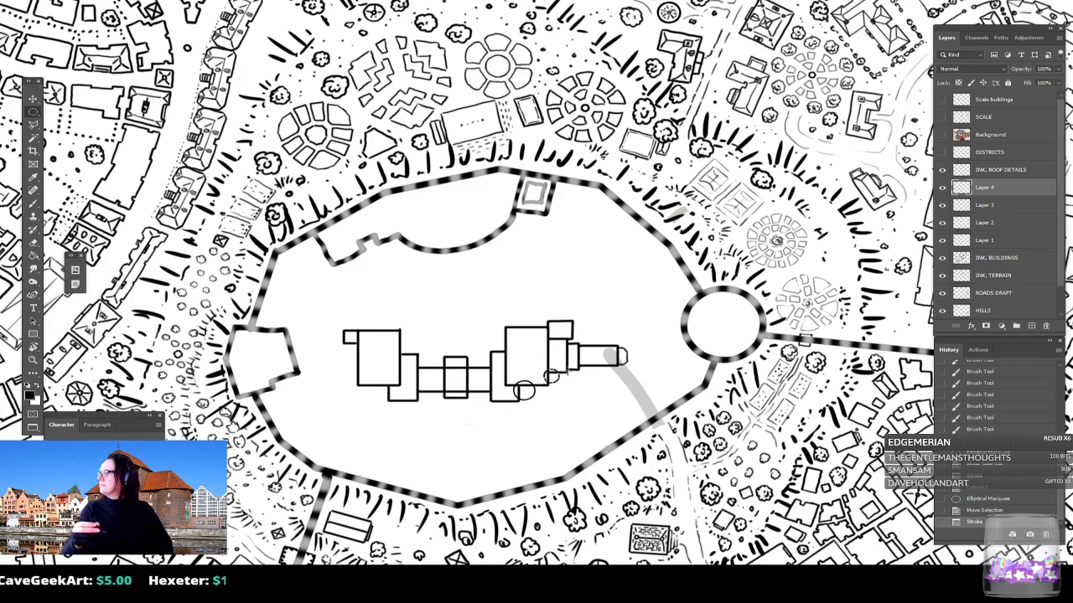
# Step: Reuse the small circular selection to outline a matching tower where the northeast annex meets the eastern rectangle, with a 2 px stroke
pyautogui.moveTo(556, 378); pyautogui.dragTo(553, 338)
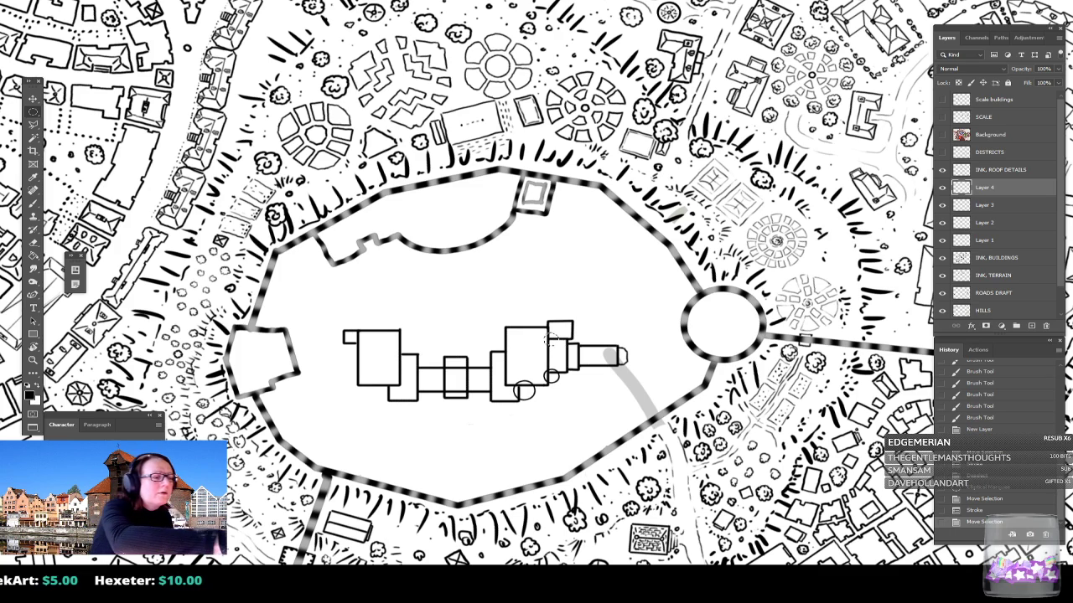
pyautogui.click(41, 0)
pyautogui.click(76, 125)
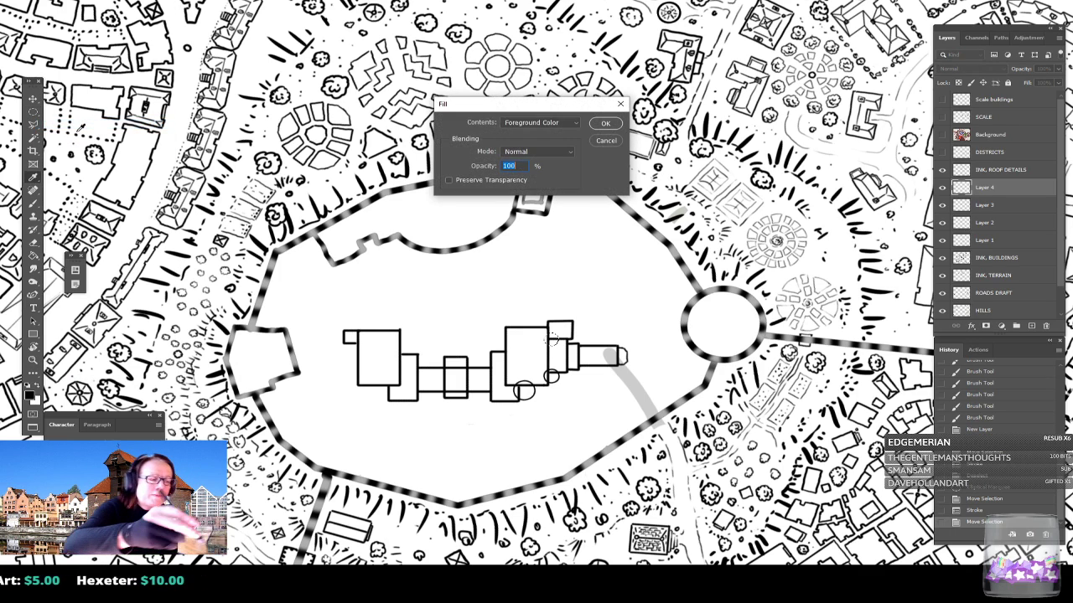
pyautogui.click(602, 143)
pyautogui.click(41, 0)
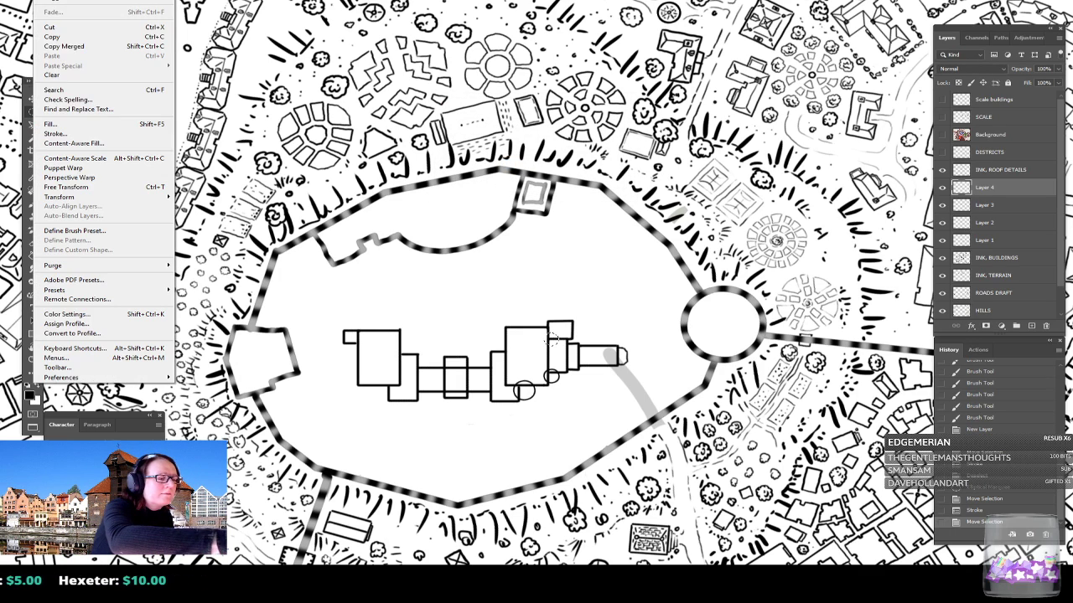
pyautogui.click(55, 133)
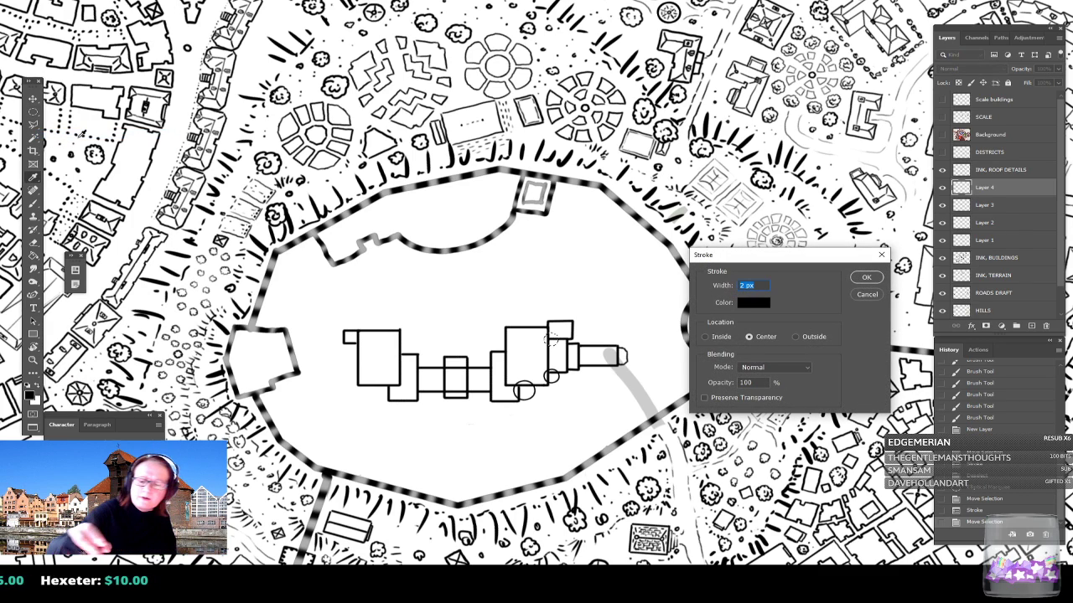
pyautogui.click(866, 280)
pyautogui.hotkey('ctrl', 'd')
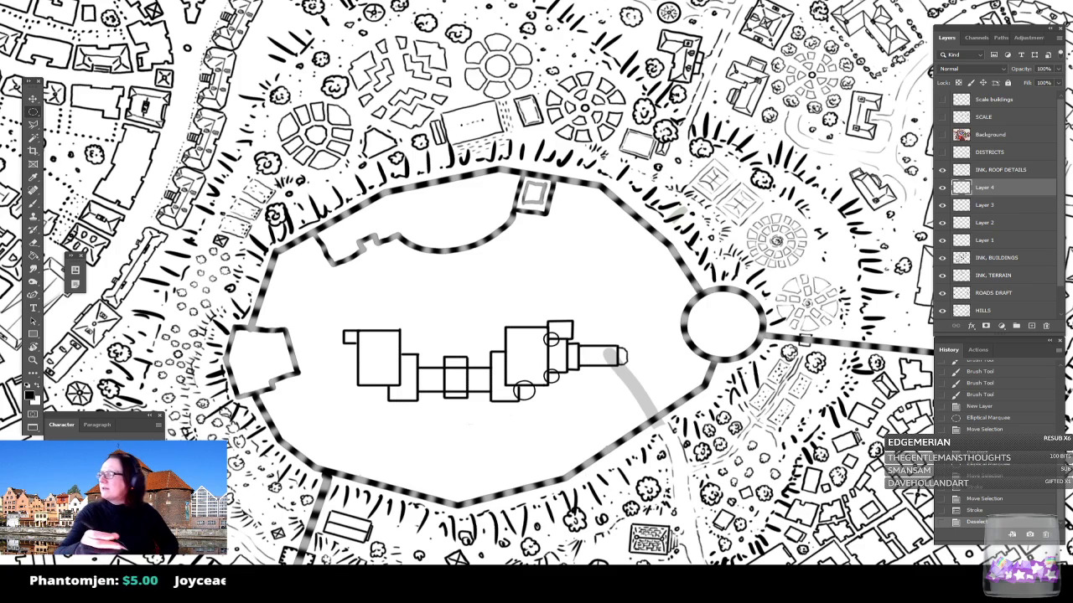
# Step: Draw a larger round tower against the east side of the northeast annex with a 2 px stroke
pyautogui.moveTo(563, 396); pyautogui.dragTo(596, 411)
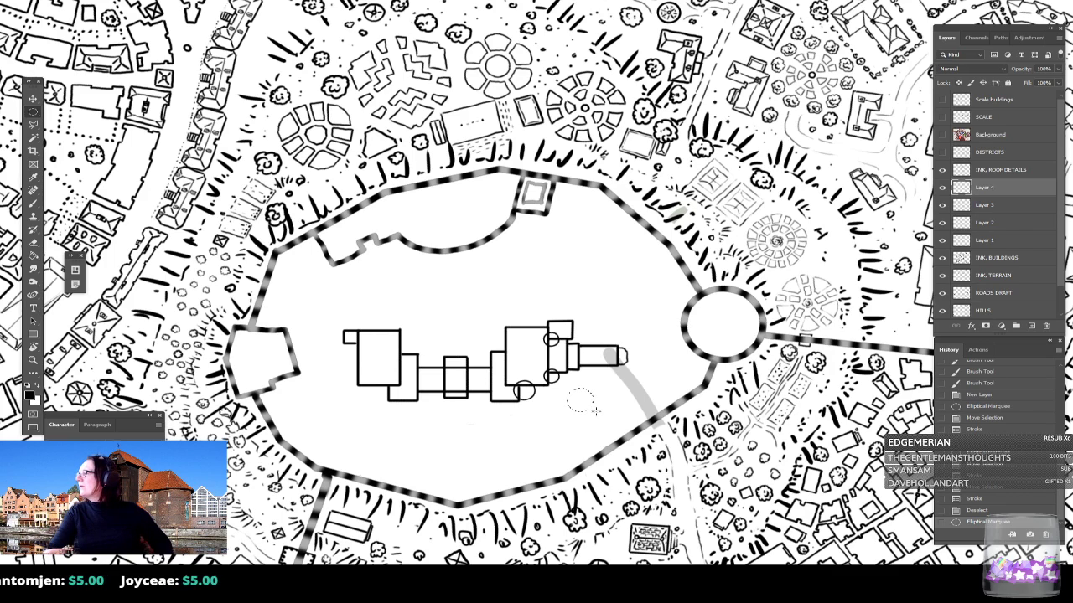
pyautogui.moveTo(593, 409); pyautogui.dragTo(586, 331)
pyautogui.hotkey('ctrl', 'd')
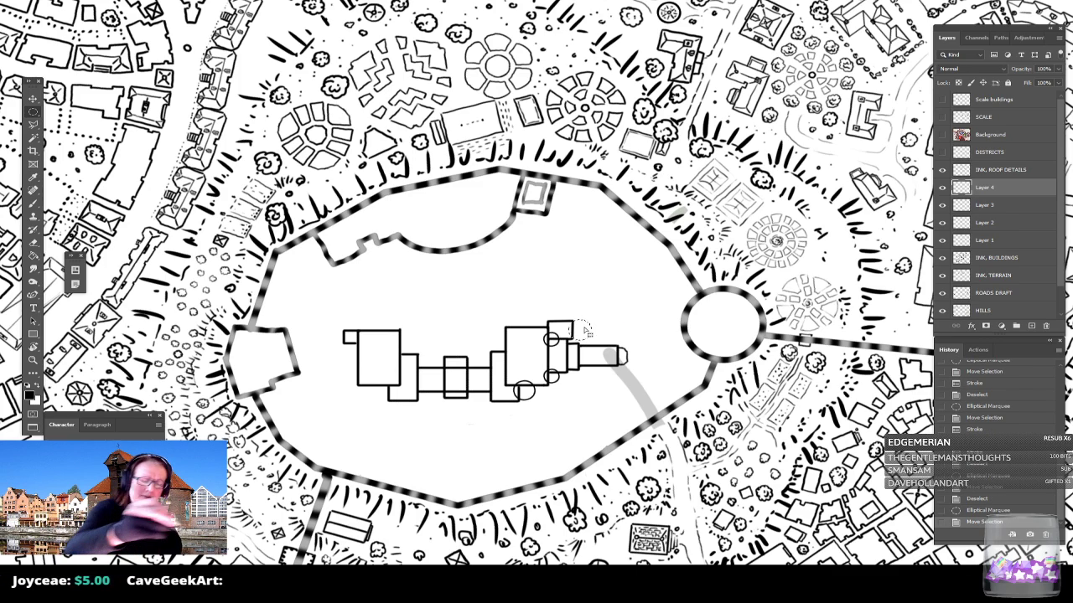
pyautogui.click(42, 1)
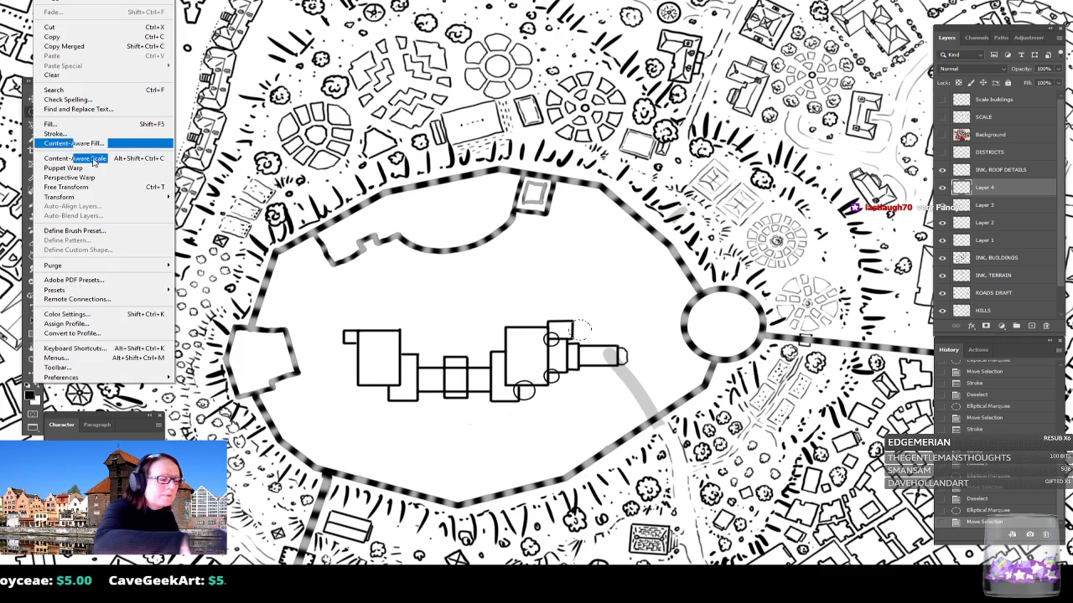
pyautogui.click(82, 134)
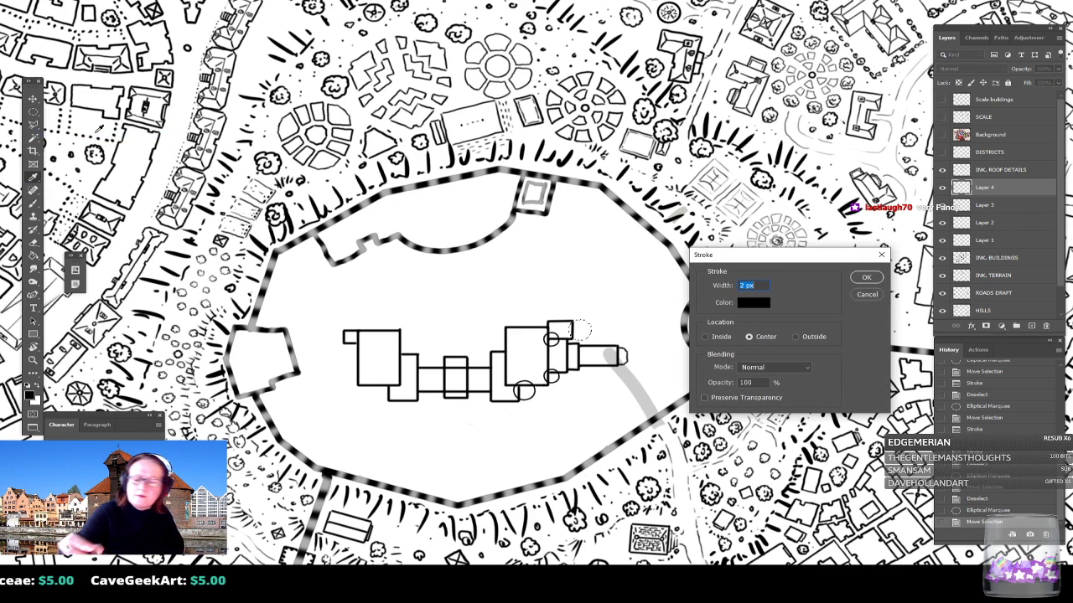
pyautogui.click(867, 278)
pyautogui.hotkey('ctrl', 'd')
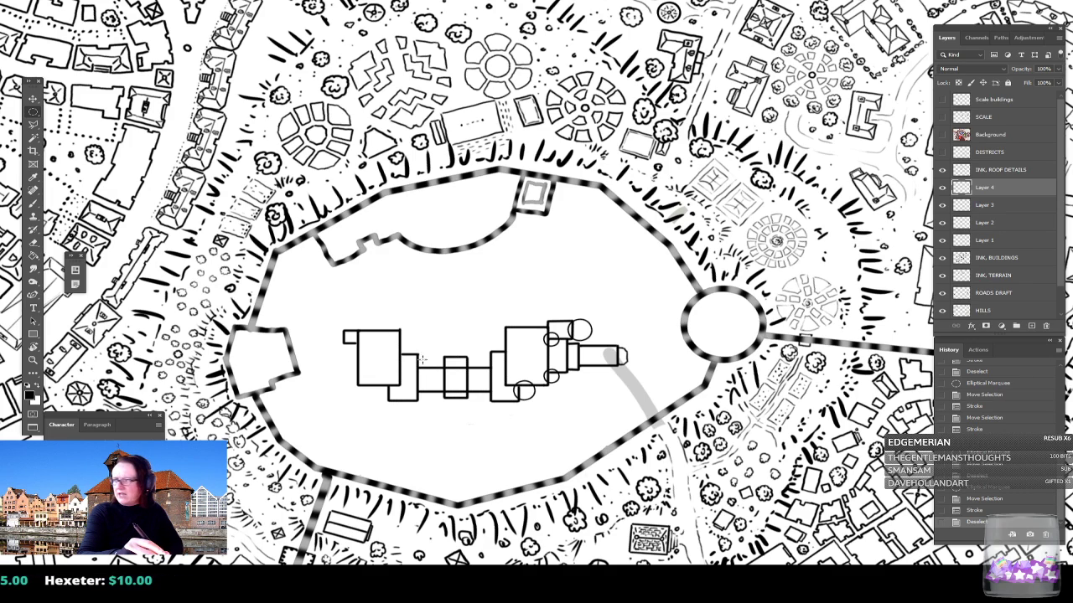
# Step: Draw a small round tower at the northeast corner of the block beside the western rectangle, using a 2 px stroke
pyautogui.moveTo(419, 330); pyautogui.dragTo(425, 362)
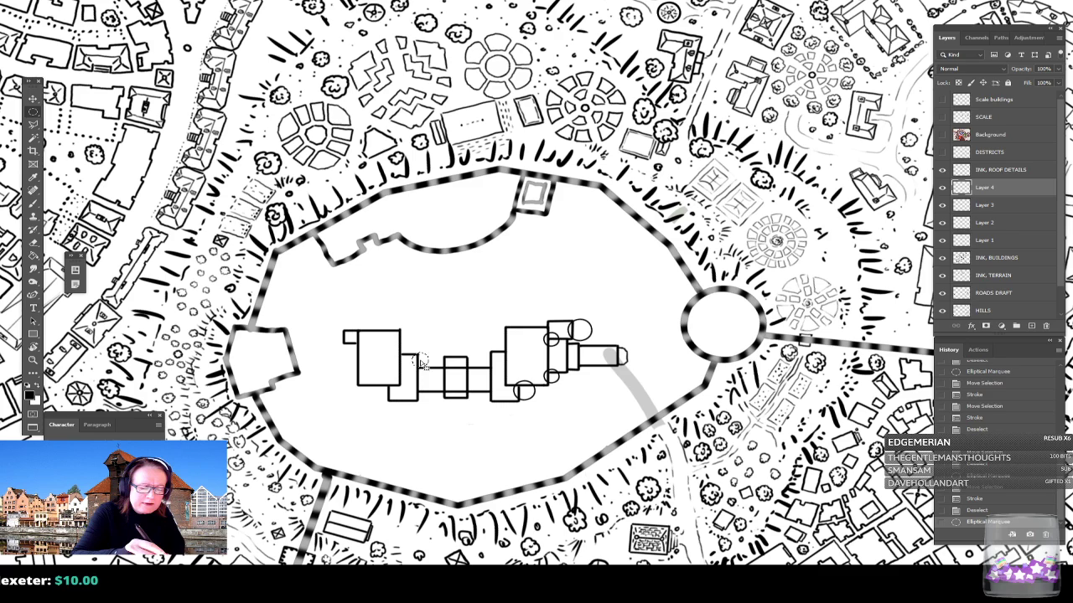
pyautogui.hotkey('alt', 'e')
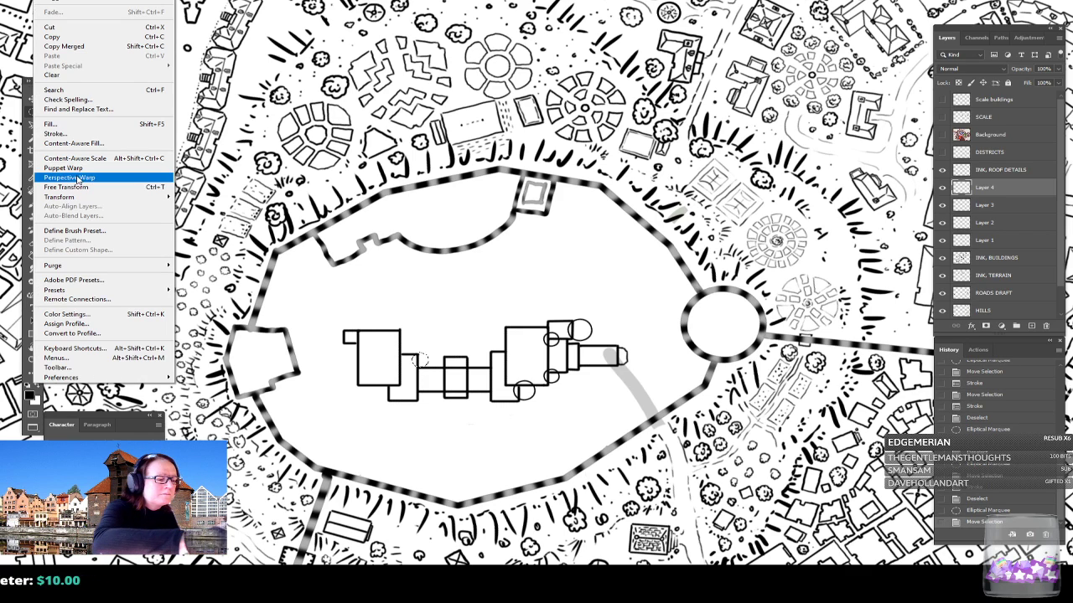
pyautogui.click(76, 136)
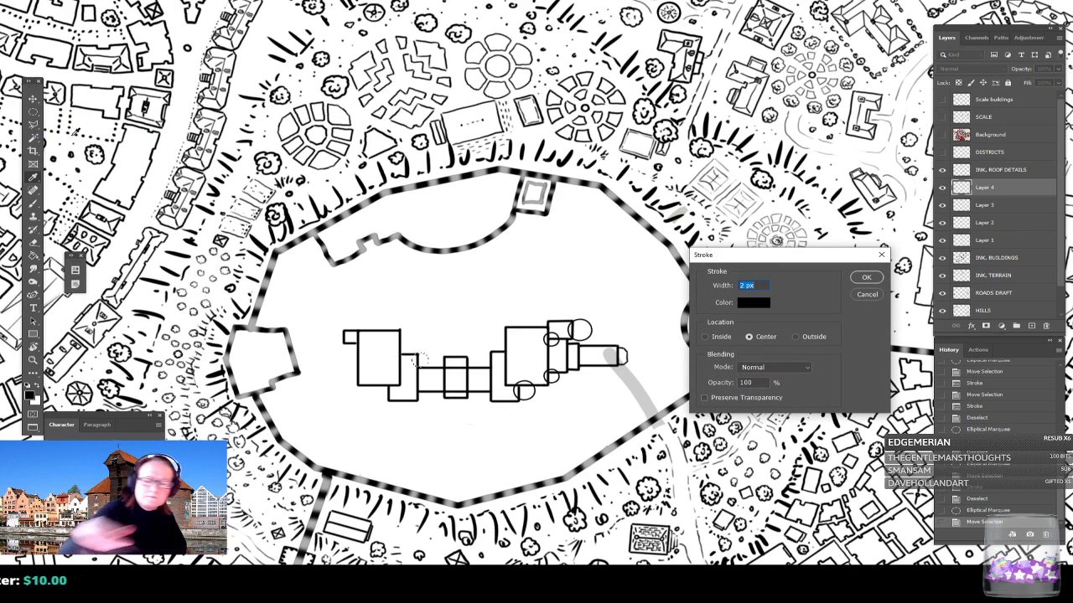
pyautogui.click(866, 277)
pyautogui.hotkey('ctrl', 'd')
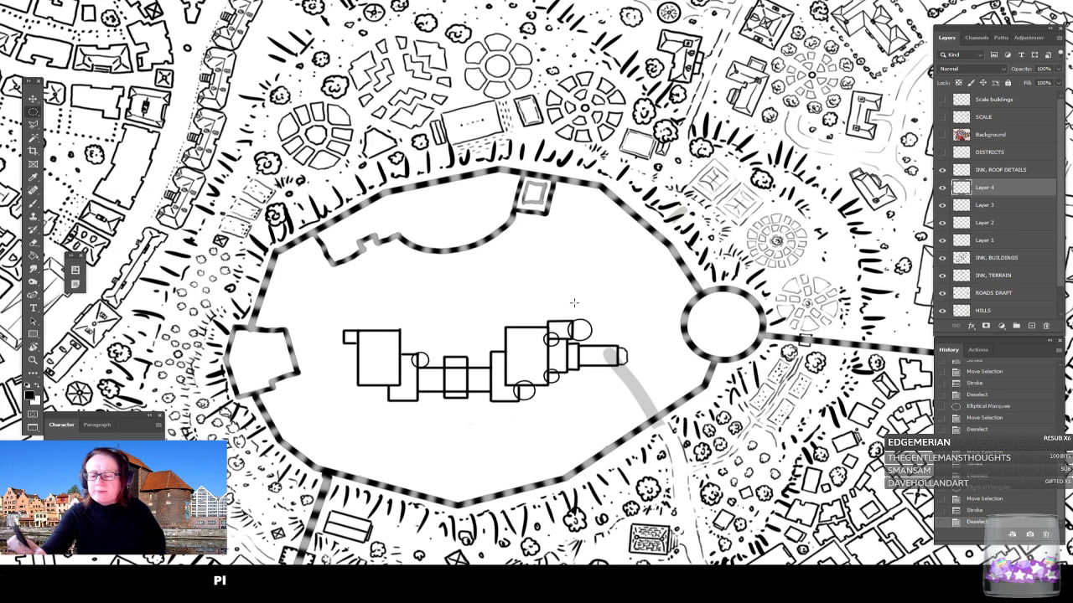
# Step: Merge Layer 1 through Layer 4 and rotate the merged castle to run diagonally, with its apse end pointing southwest
pyautogui.keyDown('shift'); pyautogui.click(998, 240); pyautogui.keyUp('shift')
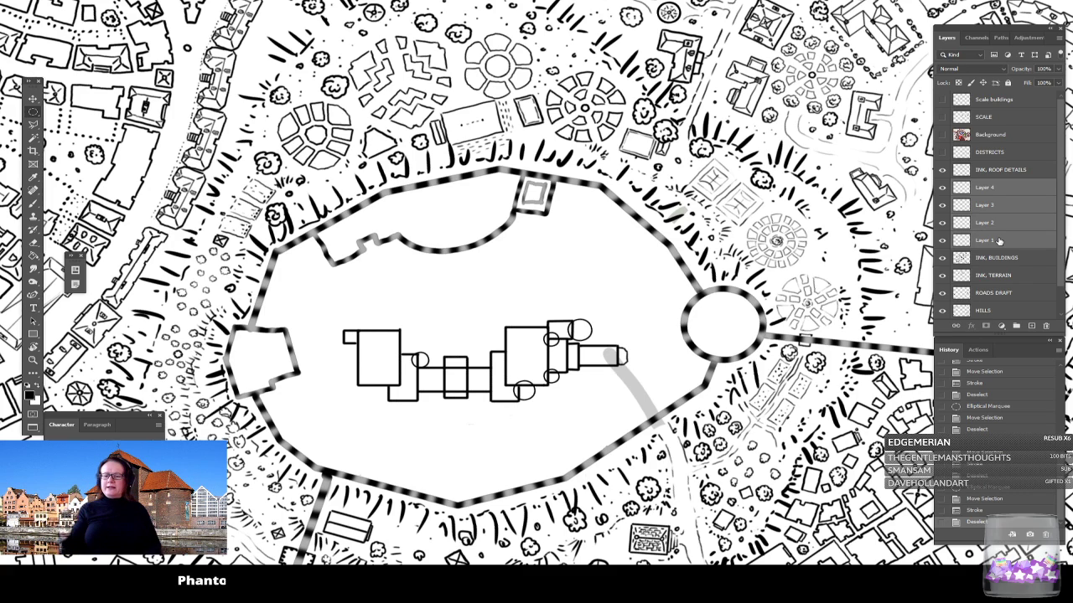
pyautogui.hotkey('ctrl', 'e')
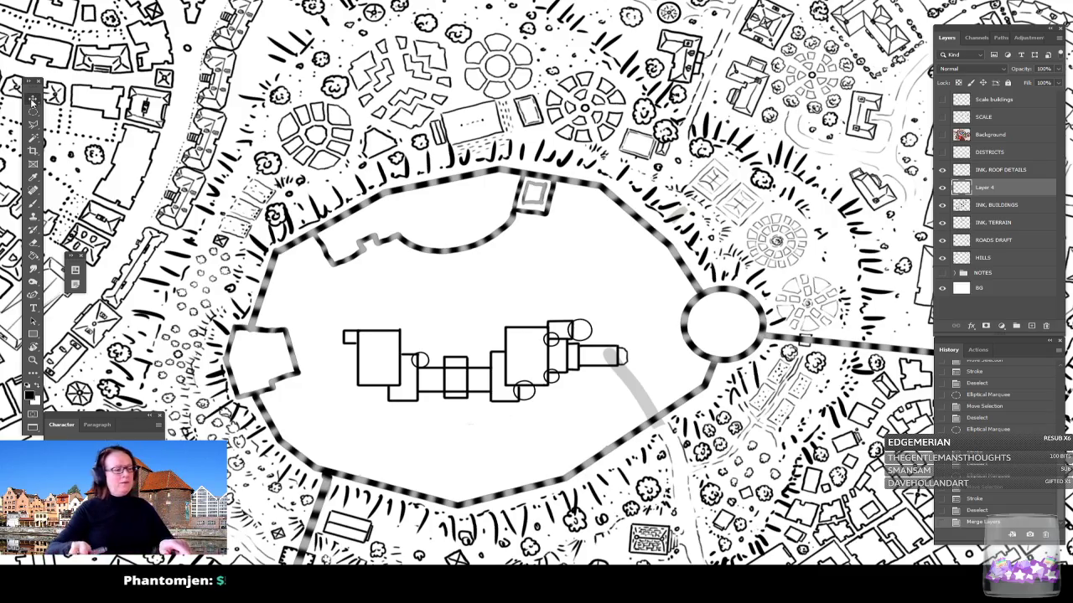
pyautogui.scroll(-6, 578, 344)
pyautogui.scroll(1, 578, 343)
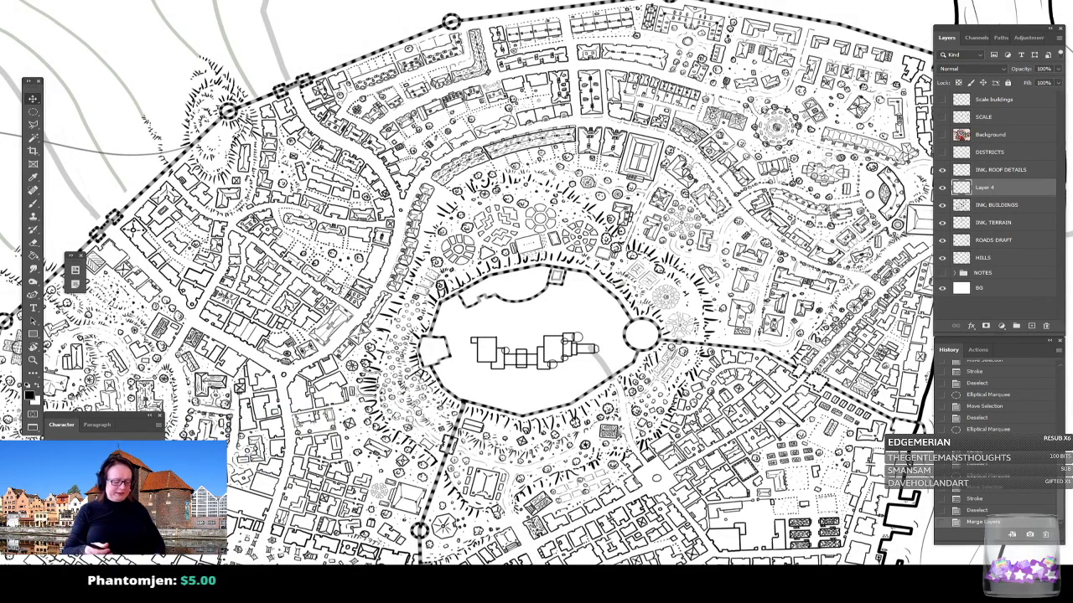
pyautogui.hotkey('ctrl', 't')
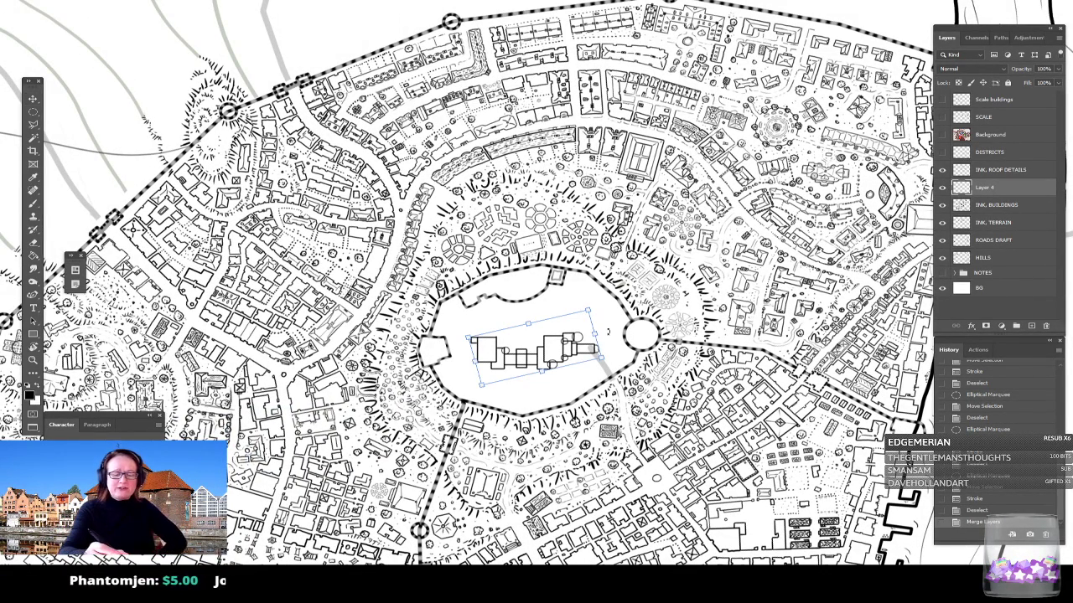
pyautogui.moveTo(609, 329); pyautogui.dragTo(563, 360)
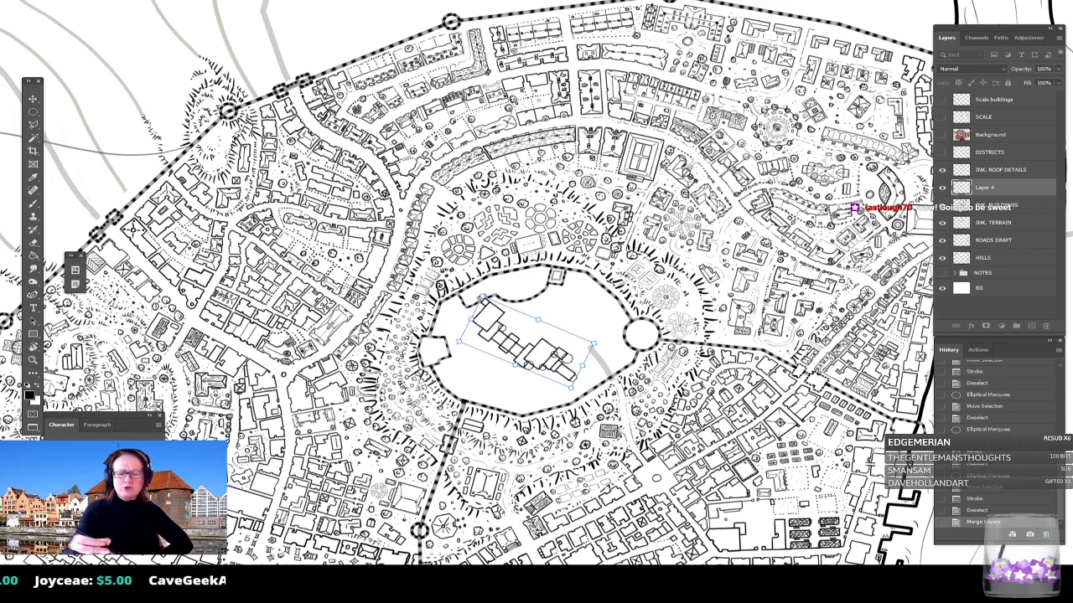
pyautogui.moveTo(619, 328); pyautogui.dragTo(509, 434)
pyautogui.moveTo(571, 320); pyautogui.dragTo(580, 326)
pyautogui.press('Return')
# Step: Rotate the castle to run north to south with its apse end southward, and shift it into the citadel's western half
pyautogui.scroll(-5, 580, 325)
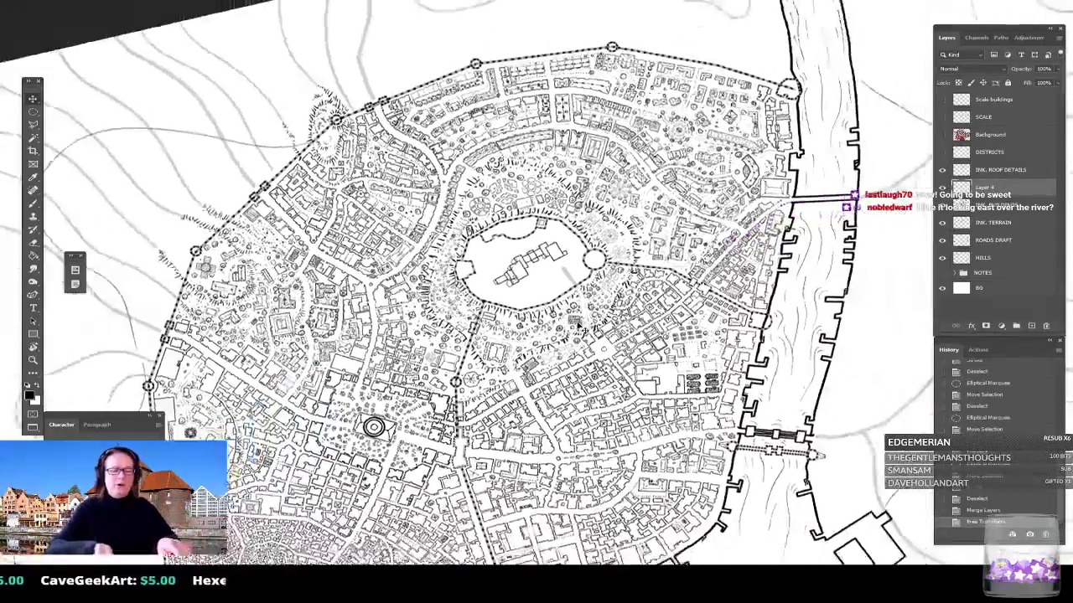
pyautogui.scroll(-4, 580, 325)
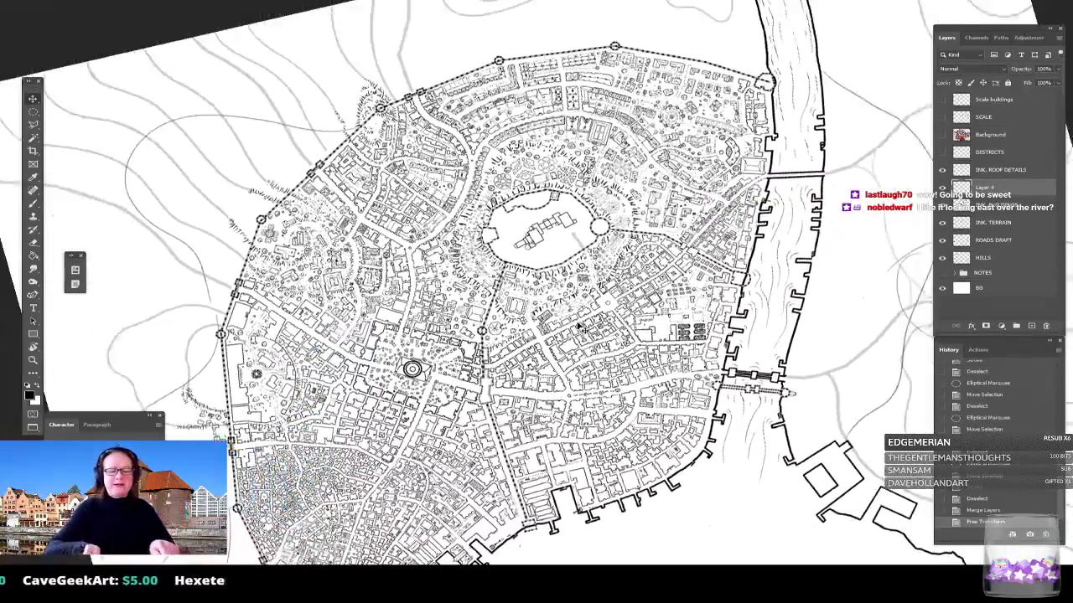
pyautogui.scroll(1, 580, 325)
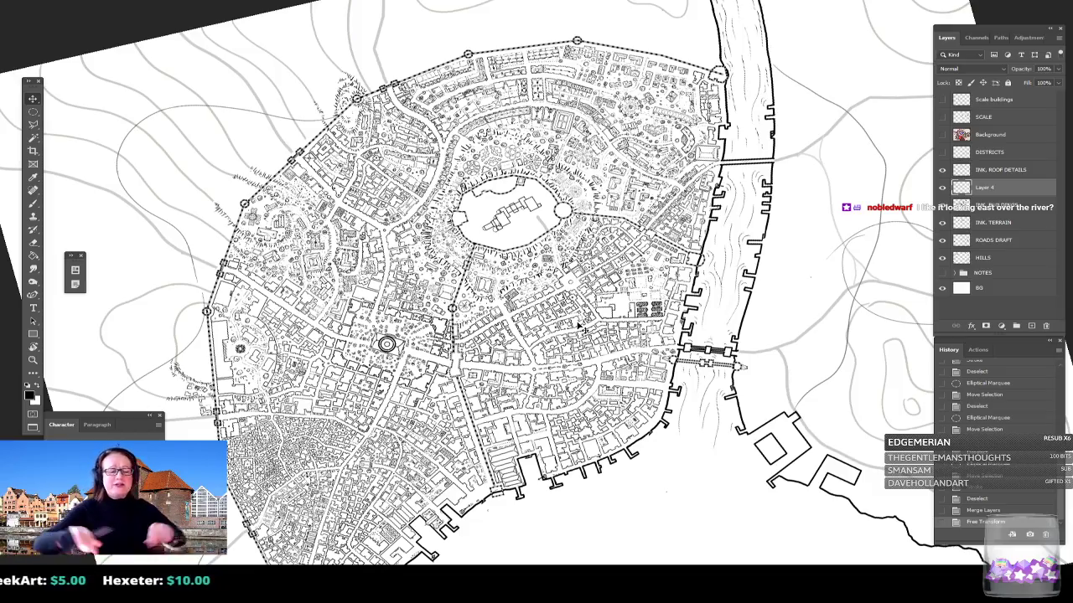
pyautogui.scroll(3, 580, 325)
pyautogui.scroll(2, 580, 326)
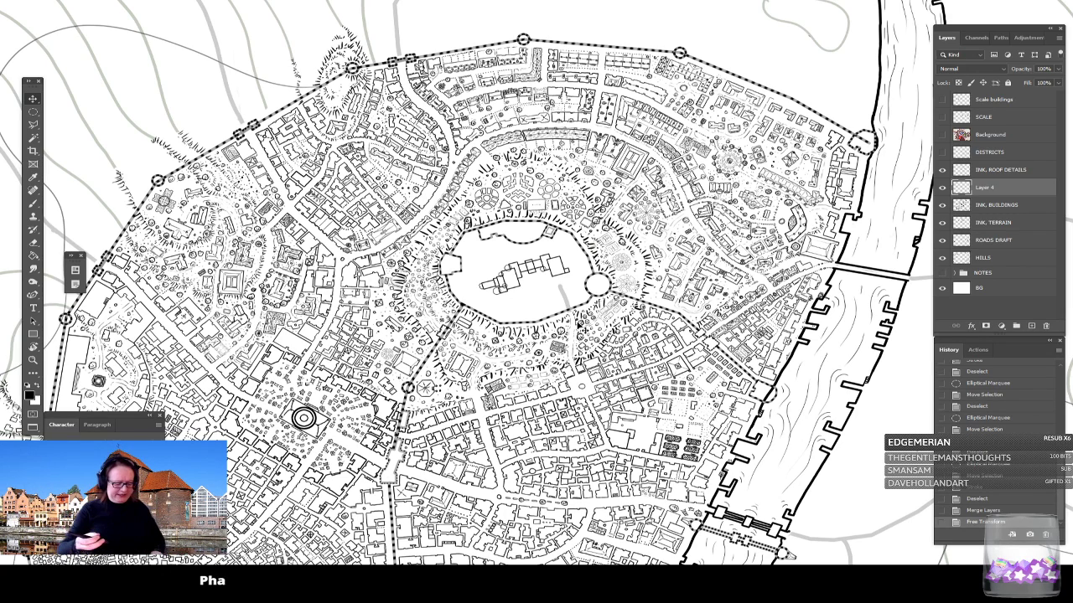
pyautogui.hotkey('ctrl', 't')
pyautogui.moveTo(597, 263); pyautogui.dragTo(576, 162)
pyautogui.moveTo(565, 273); pyautogui.dragTo(535, 286)
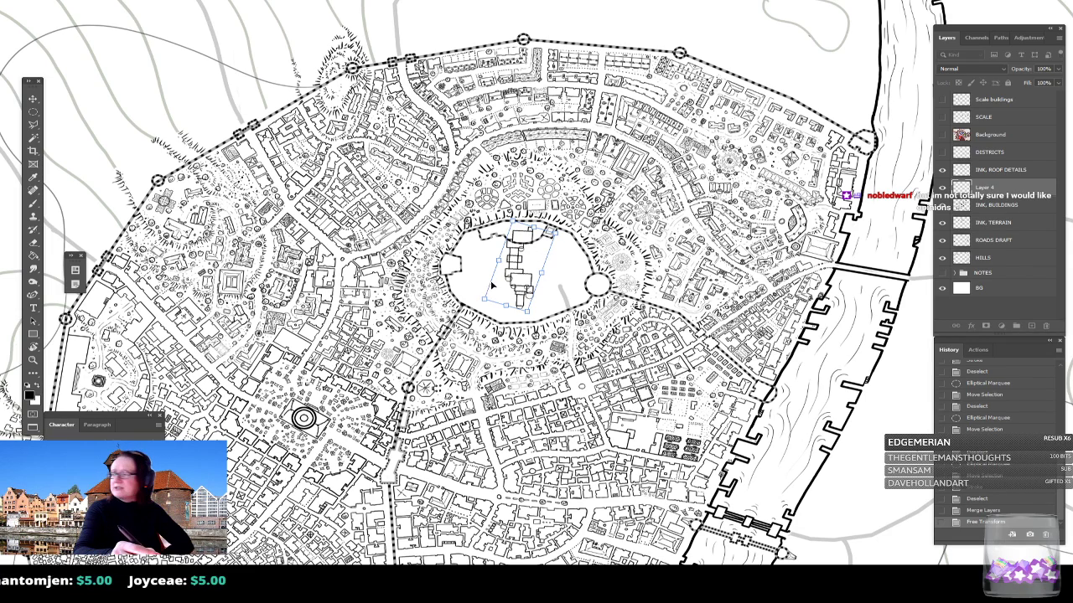
pyautogui.press('Return')
pyautogui.scroll(3, 526, 286)
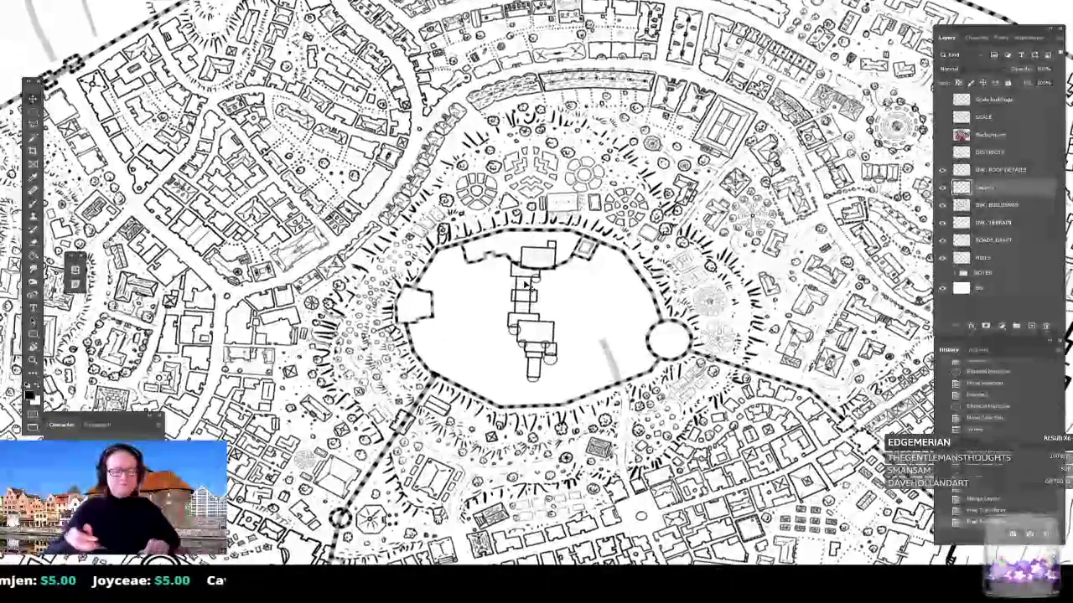
pyautogui.scroll(1, 550, 357)
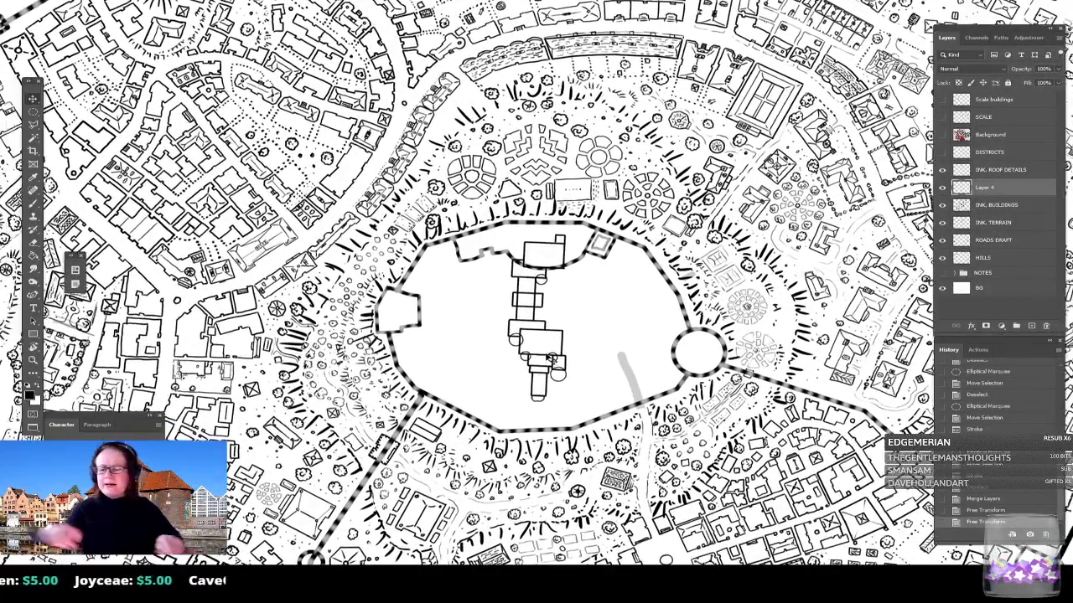
# Step: Erase the leftover jagged and curved outline along the citadel's north wall on the INK. BUILDINGS layer
pyautogui.click(993, 203)
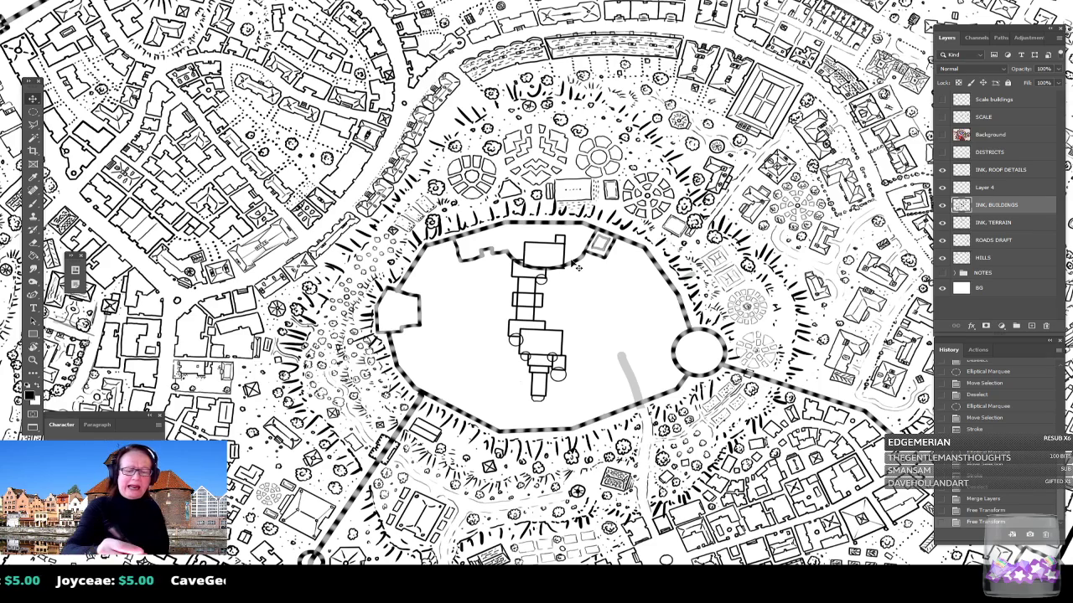
pyautogui.moveTo(579, 262); pyautogui.dragTo(573, 264)
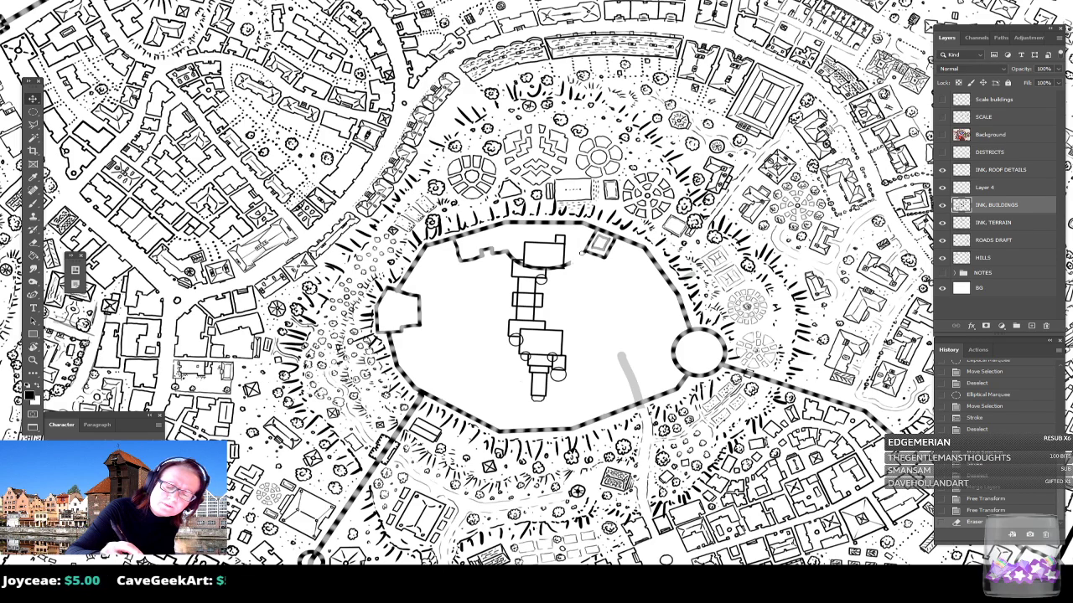
pyautogui.moveTo(571, 264); pyautogui.dragTo(484, 255)
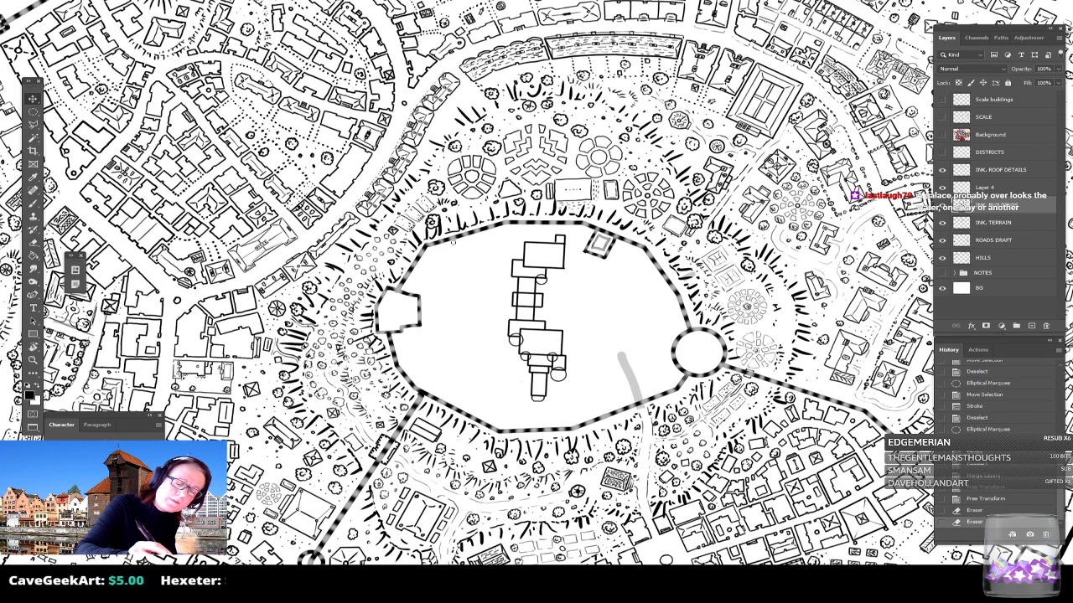
pyautogui.moveTo(458, 249)
pyautogui.mouseDown()
pyautogui.moveTo(466, 259)
pyautogui.moveTo(452, 184)
pyautogui.moveTo(517, 242)
pyautogui.mouseUp()
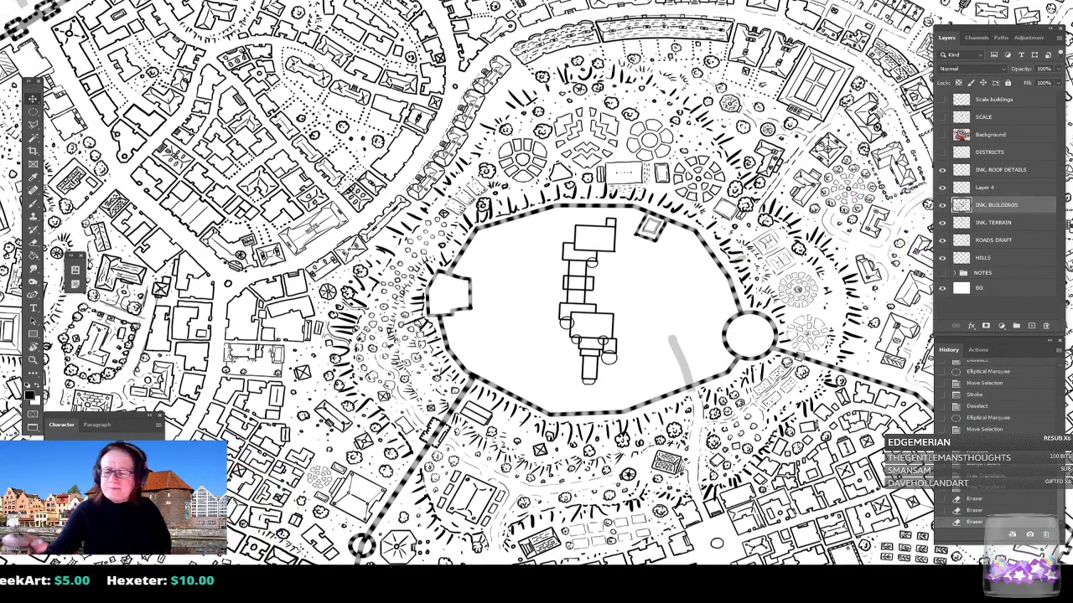
# Step: Move the castle on Layer 4 slightly southwest within the citadel
pyautogui.click(994, 191)
pyautogui.moveTo(605, 325); pyautogui.dragTo(592, 339)
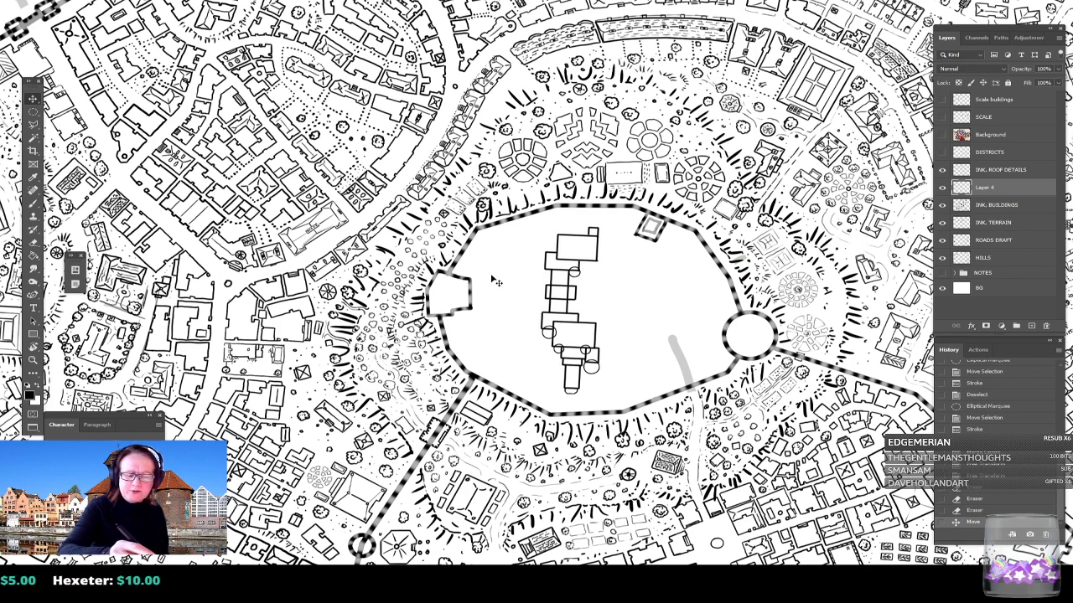
# Step: Examine the castle's placement and scale against the citadel walls, the surrounding districts and the river
pyautogui.scroll(-3, 515, 303)
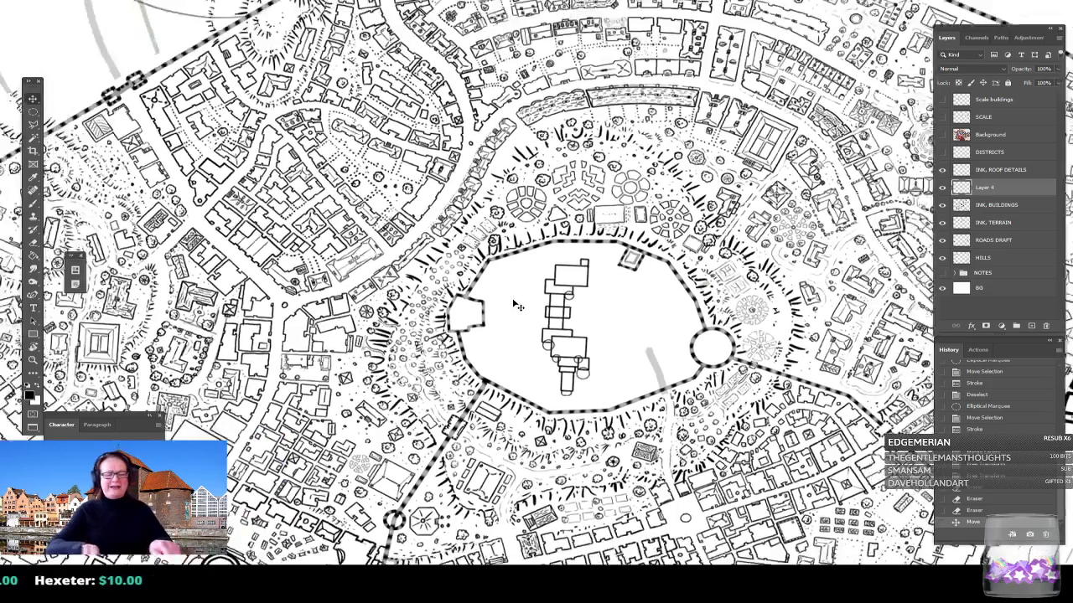
pyautogui.scroll(2, 515, 304)
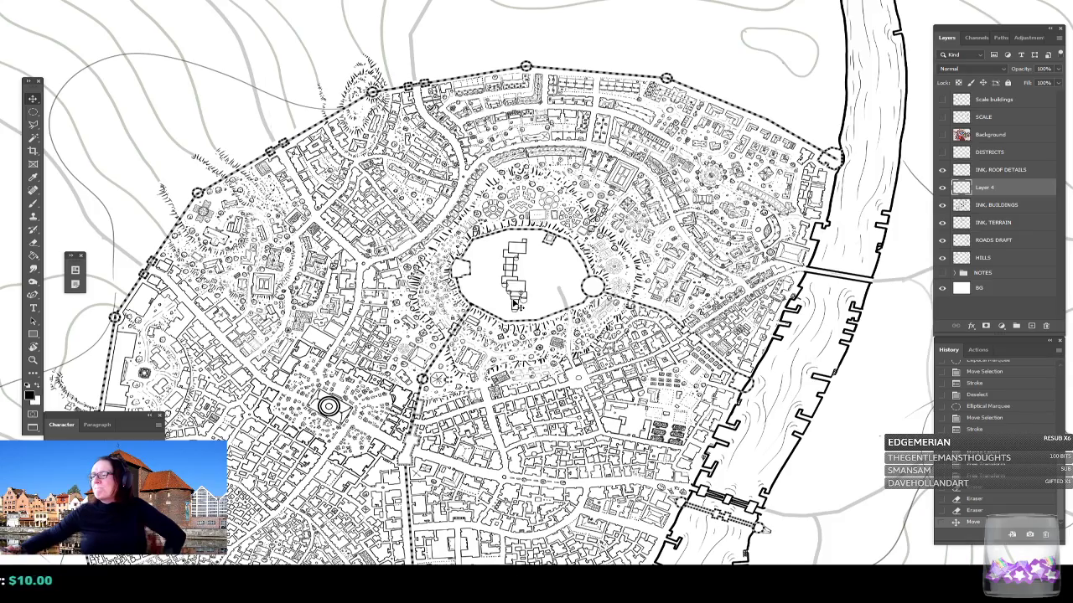
pyautogui.scroll(3, 517, 307)
pyautogui.scroll(-2, 517, 308)
pyautogui.scroll(3, 517, 307)
pyautogui.scroll(-3, 520, 306)
pyautogui.scroll(4, 519, 308)
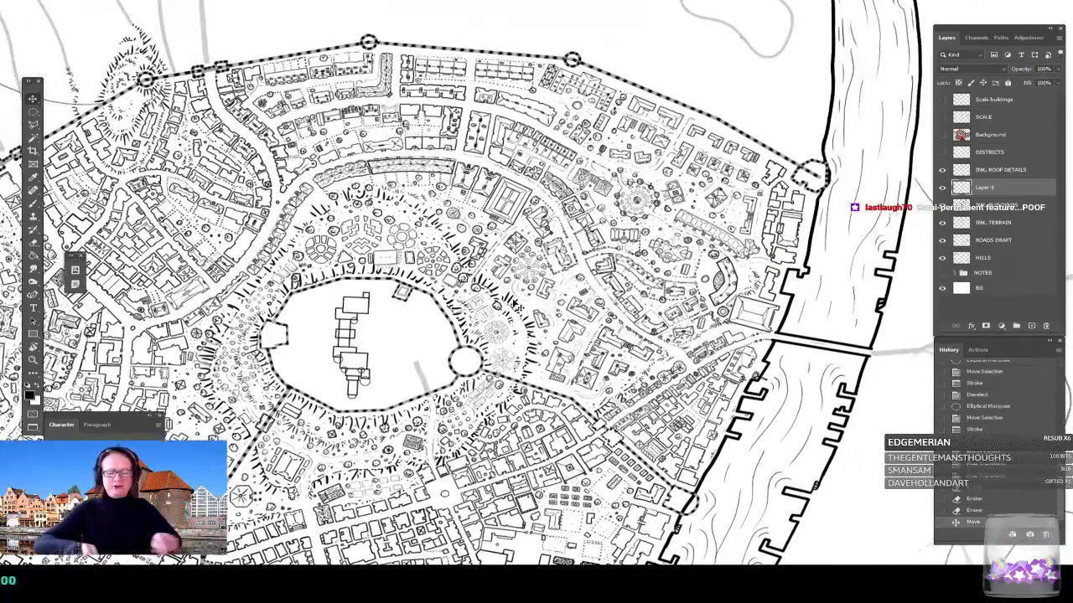
pyautogui.scroll(-2, 519, 308)
pyautogui.scroll(3, 518, 307)
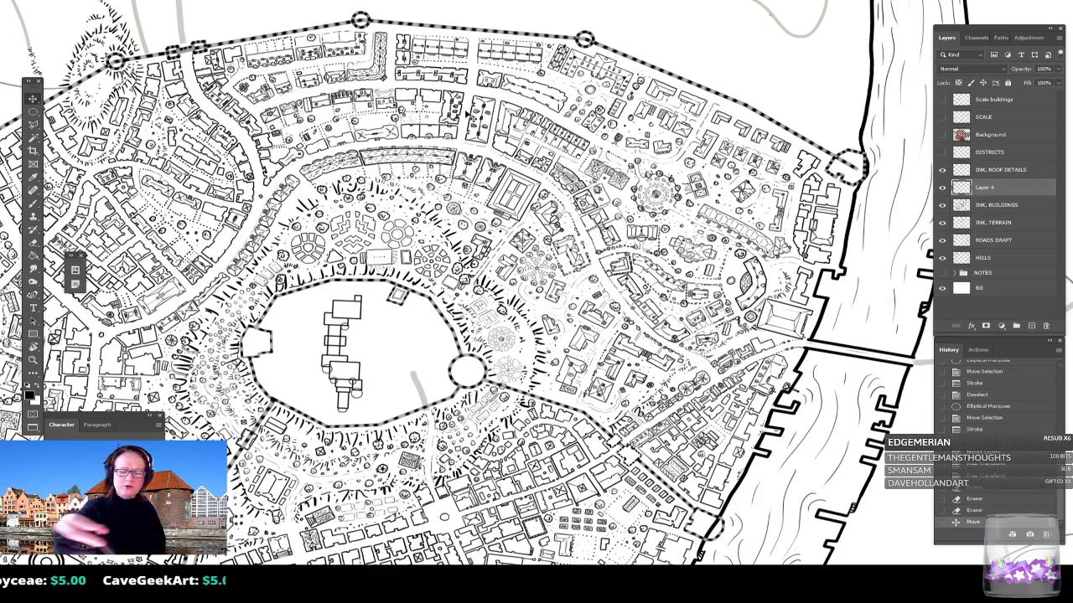
pyautogui.scroll(-2, 467, 115)
pyautogui.hscroll(2, 467, 115)
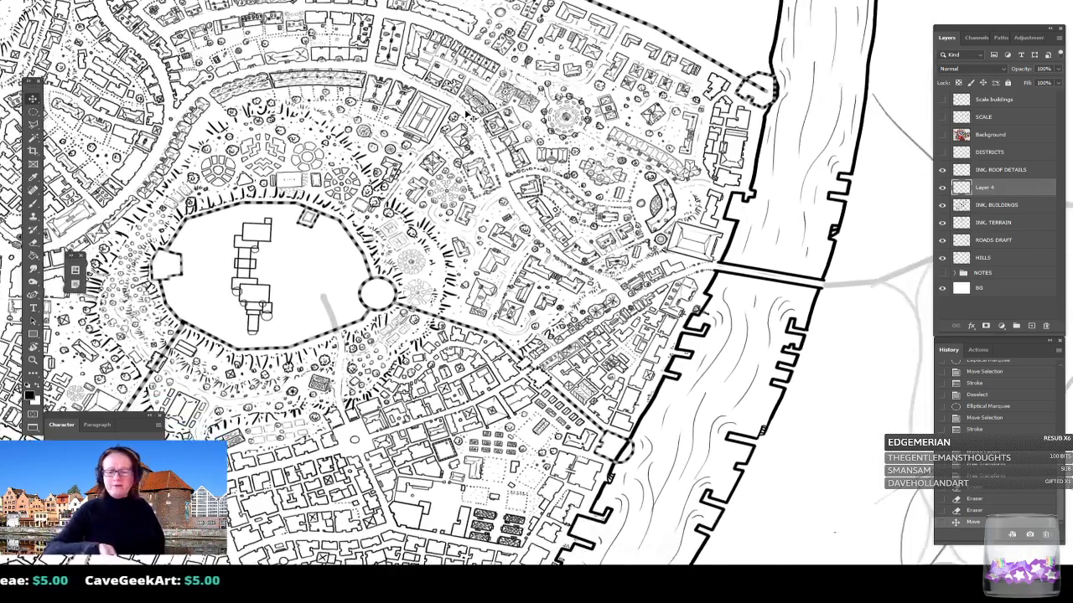
pyautogui.scroll(-3, 468, 115)
pyautogui.scroll(-2, 468, 115)
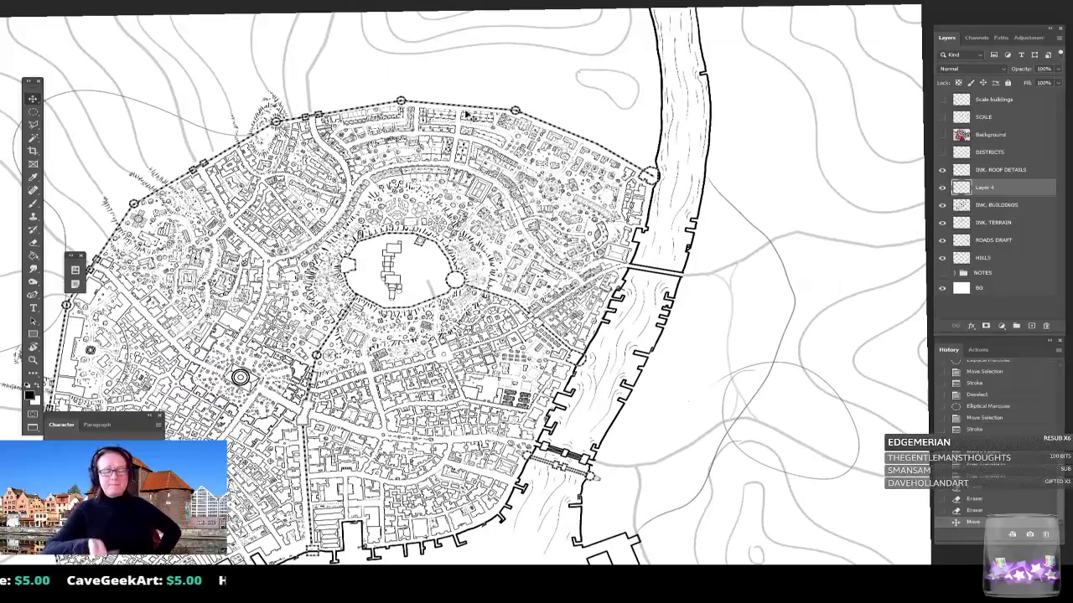
pyautogui.hscroll(1, 468, 115)
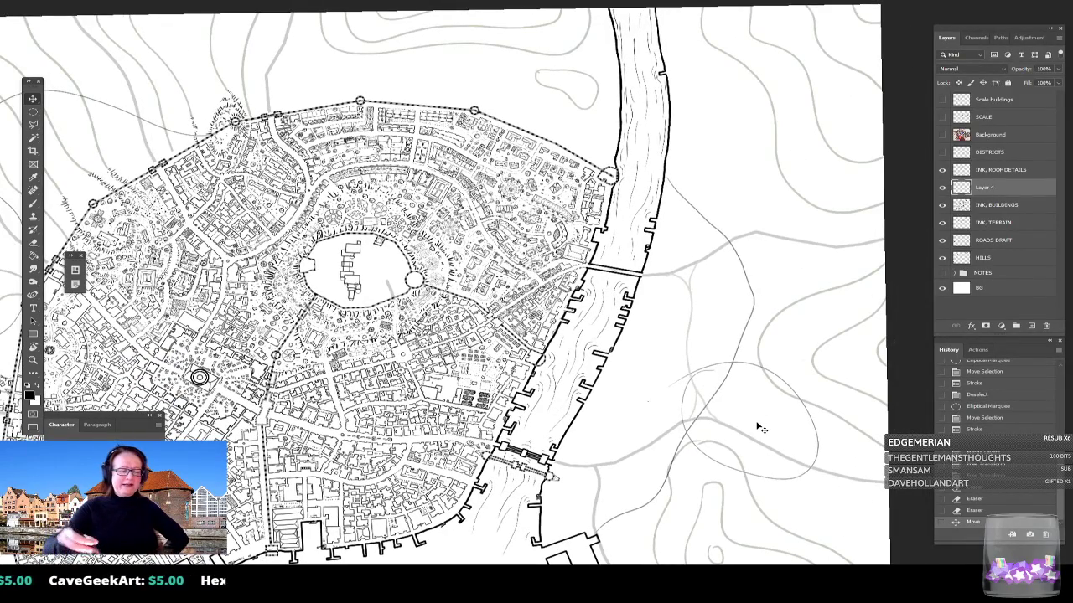
pyautogui.hscroll(-2, 761, 429)
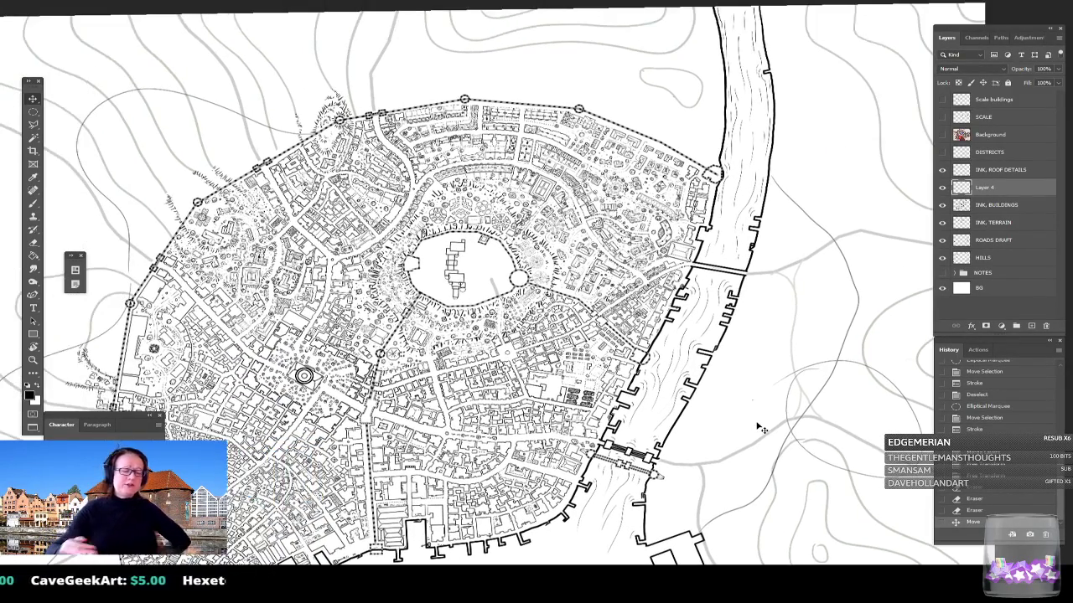
pyautogui.scroll(4, 761, 429)
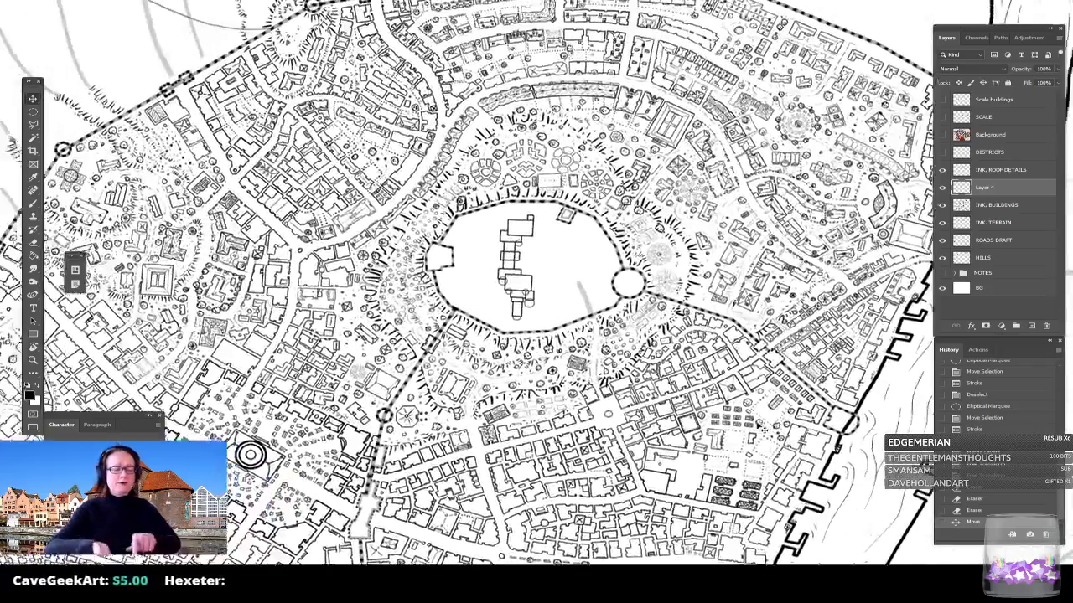
pyautogui.scroll(3, 761, 429)
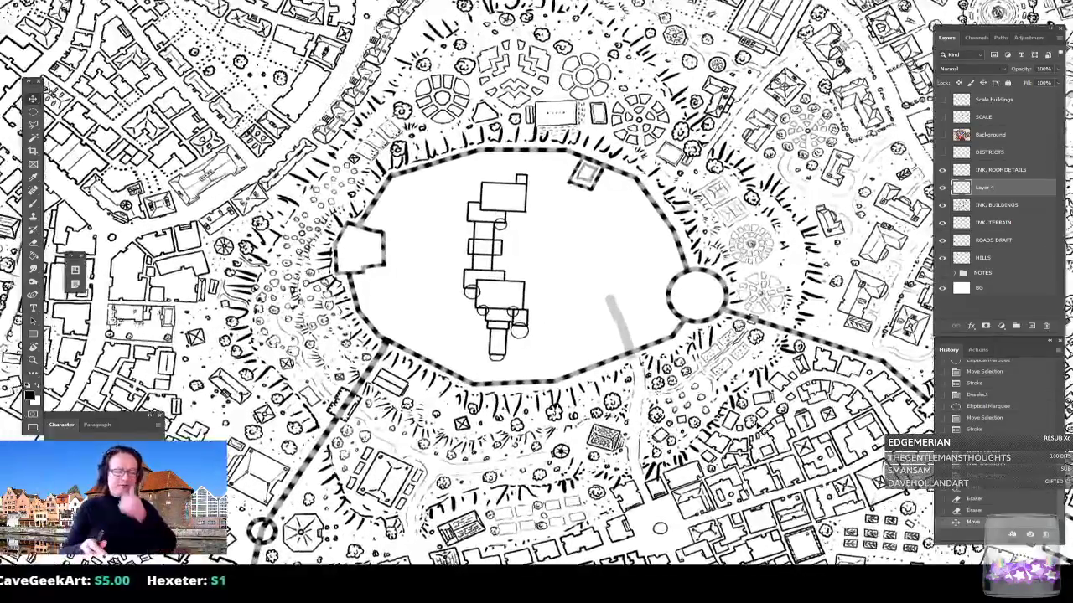
pyautogui.scroll(1, 761, 429)
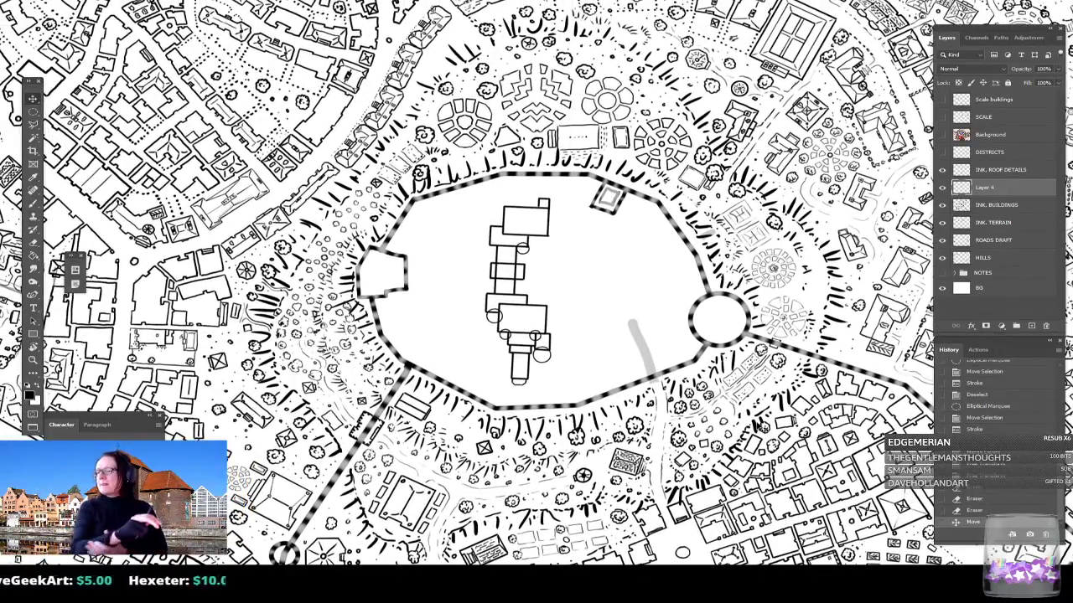
pyautogui.hscroll(1, 761, 428)
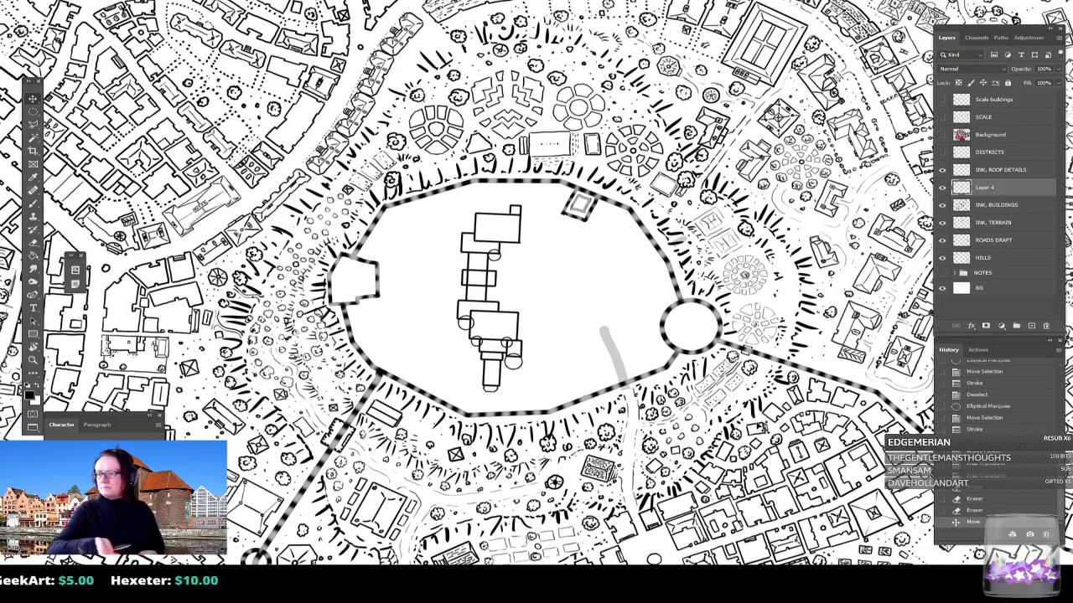
pyautogui.hscroll(2, 761, 429)
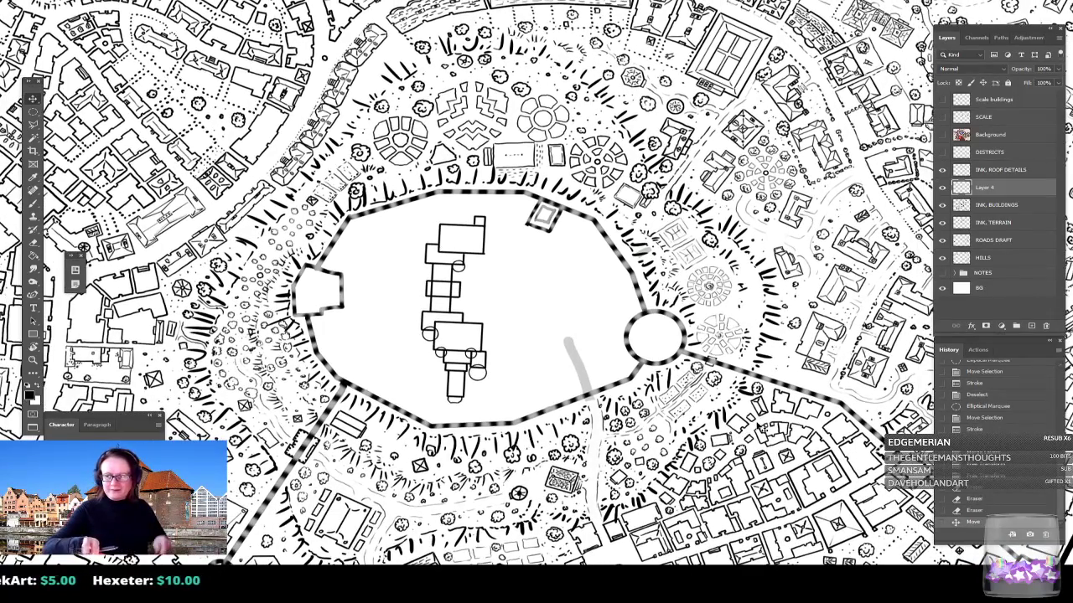
pyautogui.scroll(-2, 761, 429)
pyautogui.scroll(3, 761, 428)
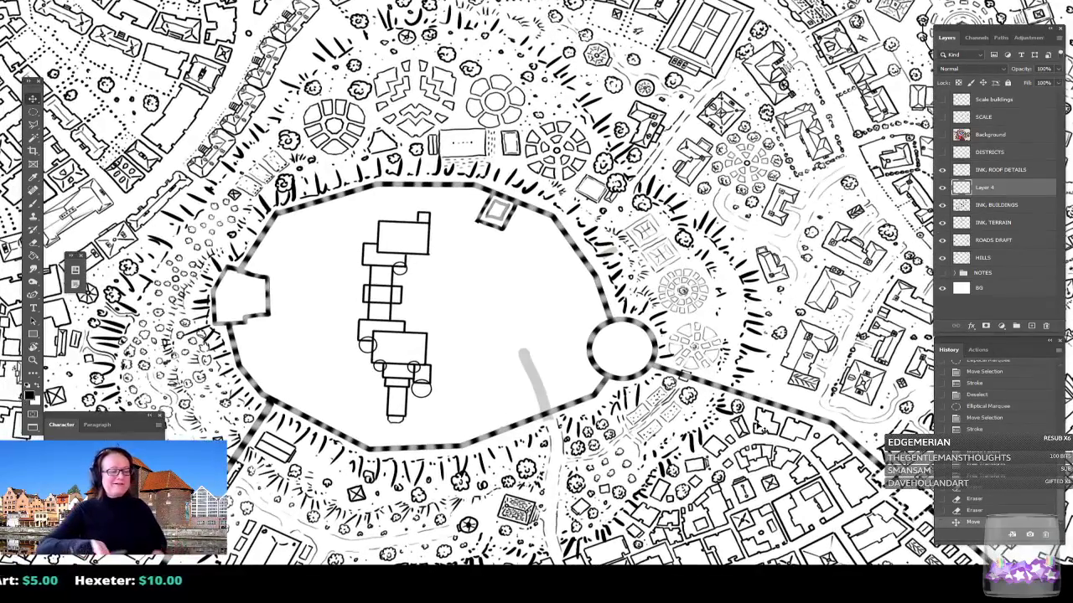
pyautogui.hscroll(-1, 761, 428)
pyautogui.scroll(1, 761, 428)
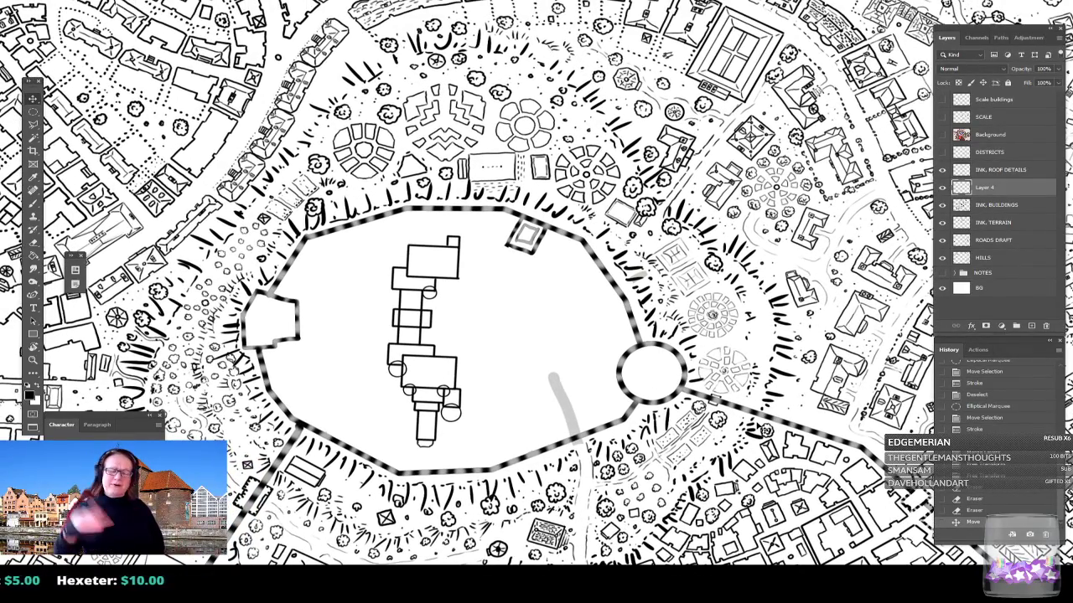
pyautogui.hscroll(2, 761, 429)
pyautogui.scroll(-1, 761, 429)
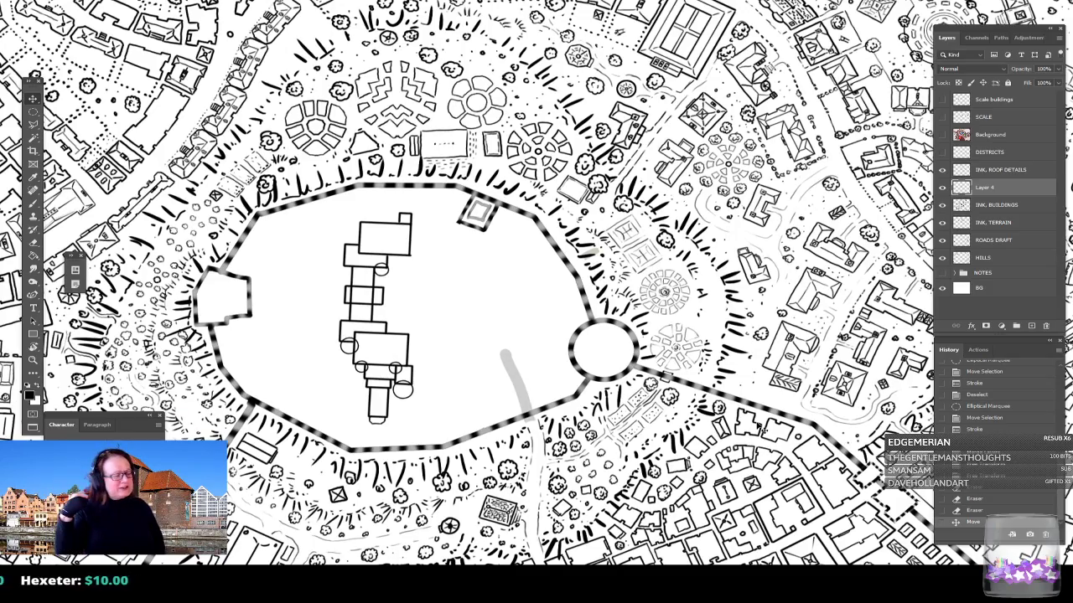
# Step: Erase the overlapping wall lines inside the large and small round towers at the castle's southeast side
pyautogui.hscroll(-6, 761, 429)
pyautogui.scroll(2, 761, 429)
pyautogui.scroll(5, 761, 428)
pyautogui.scroll(-1, 761, 428)
pyautogui.scroll(2, 758, 425)
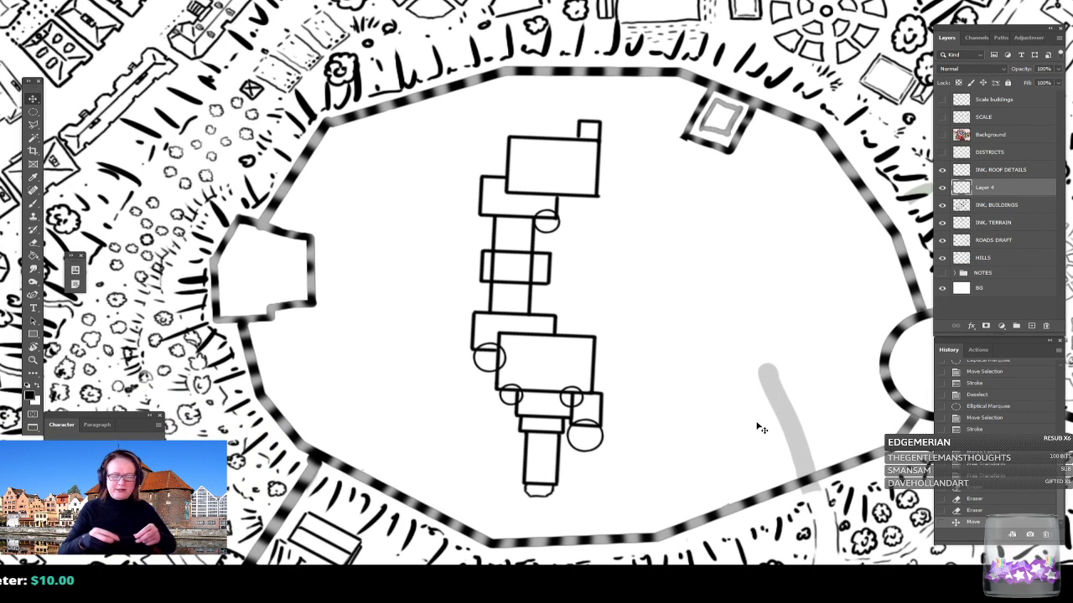
pyautogui.scroll(3, 761, 430)
pyautogui.press('e')
pyautogui.click(585, 419)
pyautogui.moveTo(570, 409); pyautogui.dragTo(598, 412)
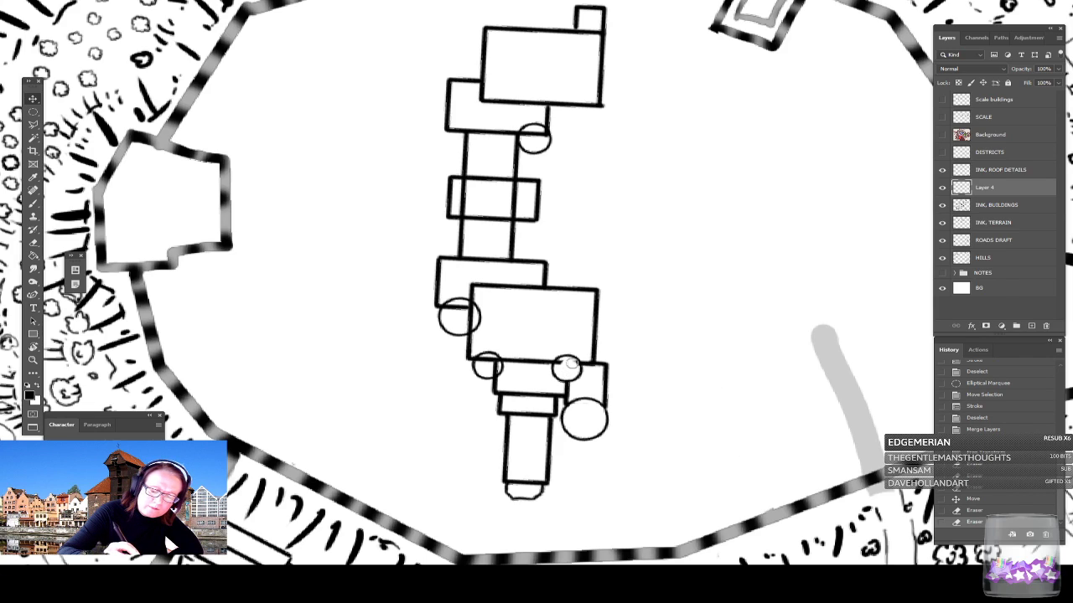
pyautogui.moveTo(560, 364); pyautogui.dragTo(564, 362)
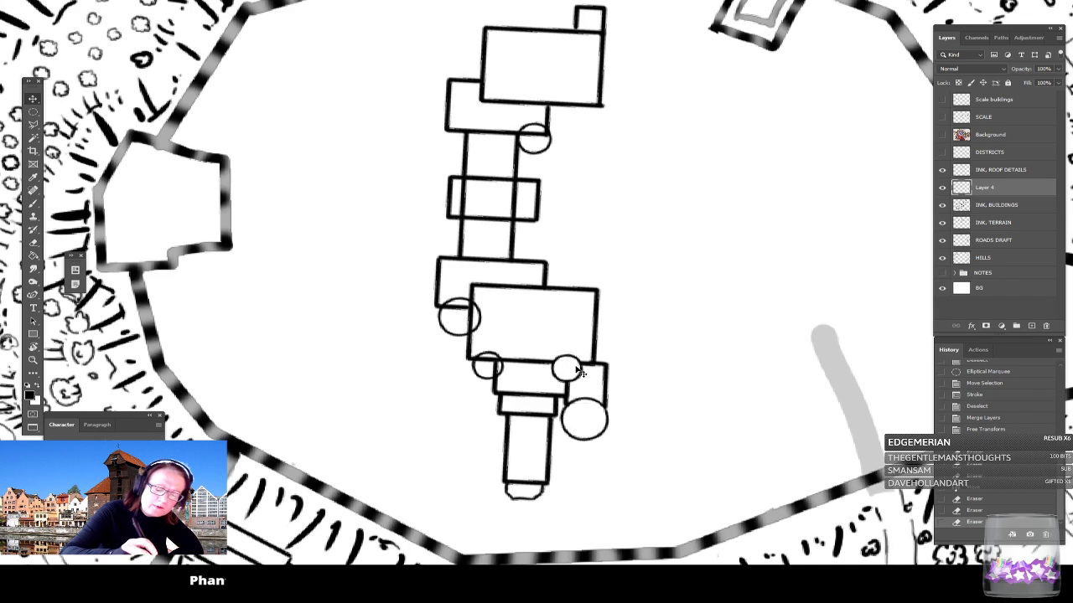
# Step: Erase the overlapping wall lines inside the two round towers on the castle's southwest side
pyautogui.click(491, 369)
pyautogui.moveTo(495, 372); pyautogui.dragTo(490, 364)
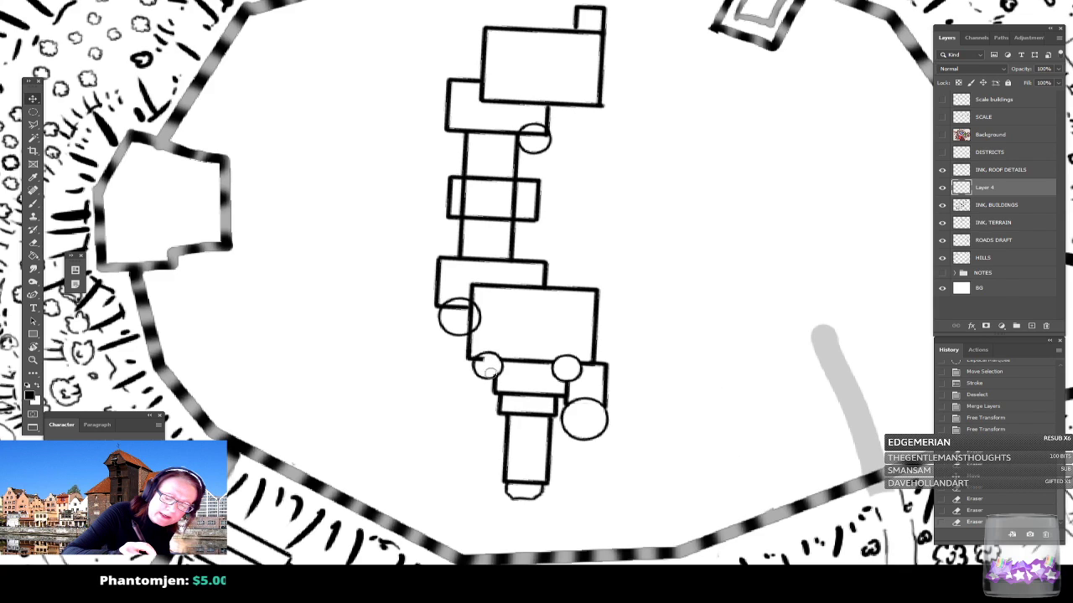
pyautogui.moveTo(493, 370); pyautogui.dragTo(490, 368)
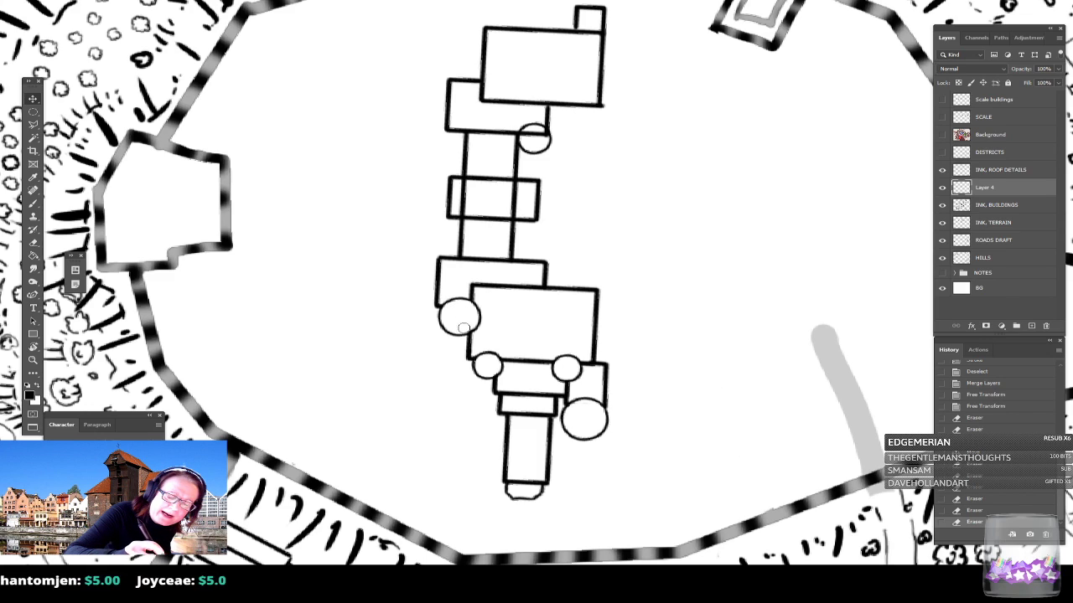
pyautogui.moveTo(468, 331); pyautogui.dragTo(472, 337)
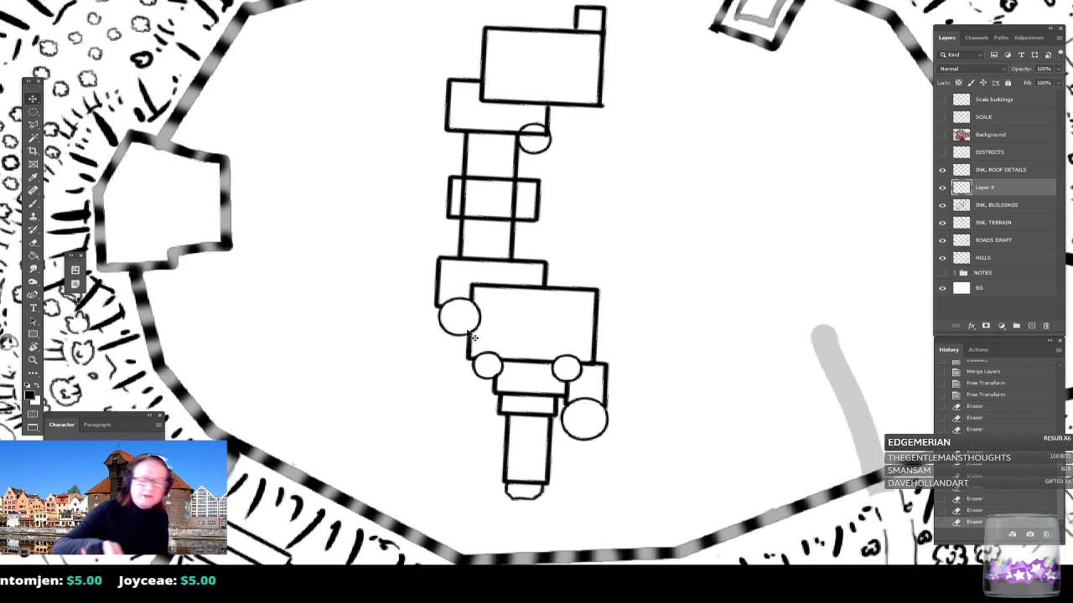
# Step: Erase the interior lines where the narrow central wing crosses the middle block, leaving one cross-shaped outline
pyautogui.scroll(3, 468, 333)
pyautogui.hscroll(-2, 467, 334)
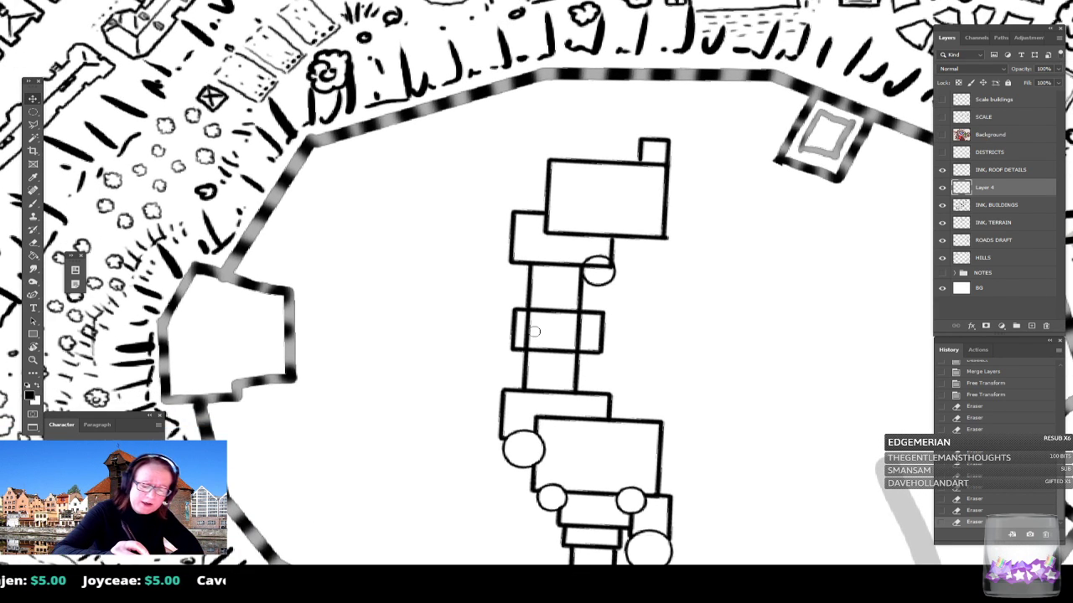
pyautogui.moveTo(531, 344); pyautogui.dragTo(569, 349)
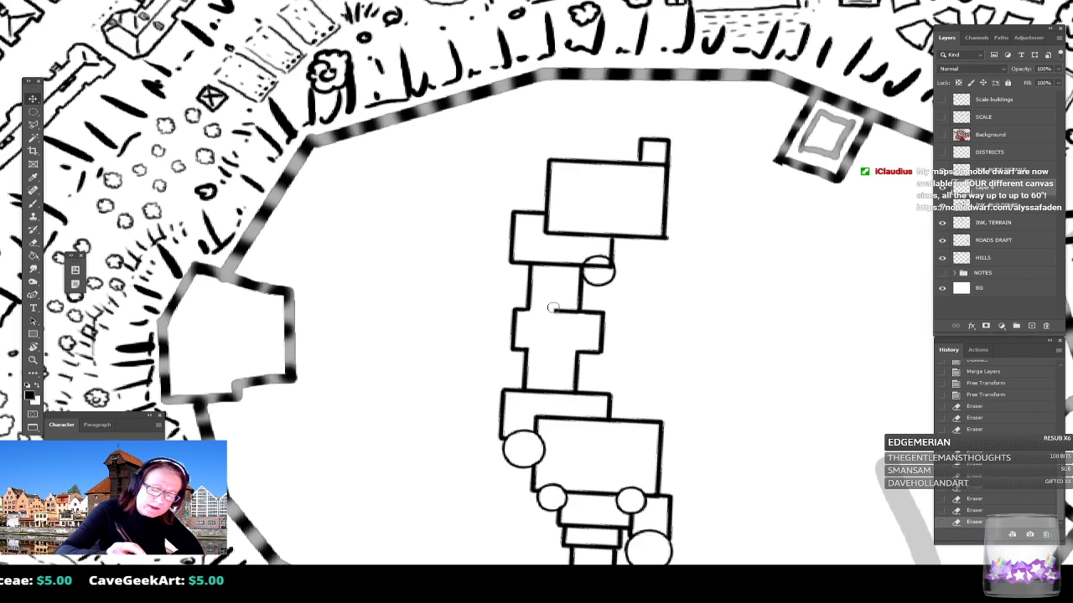
pyautogui.moveTo(576, 326); pyautogui.dragTo(575, 322)
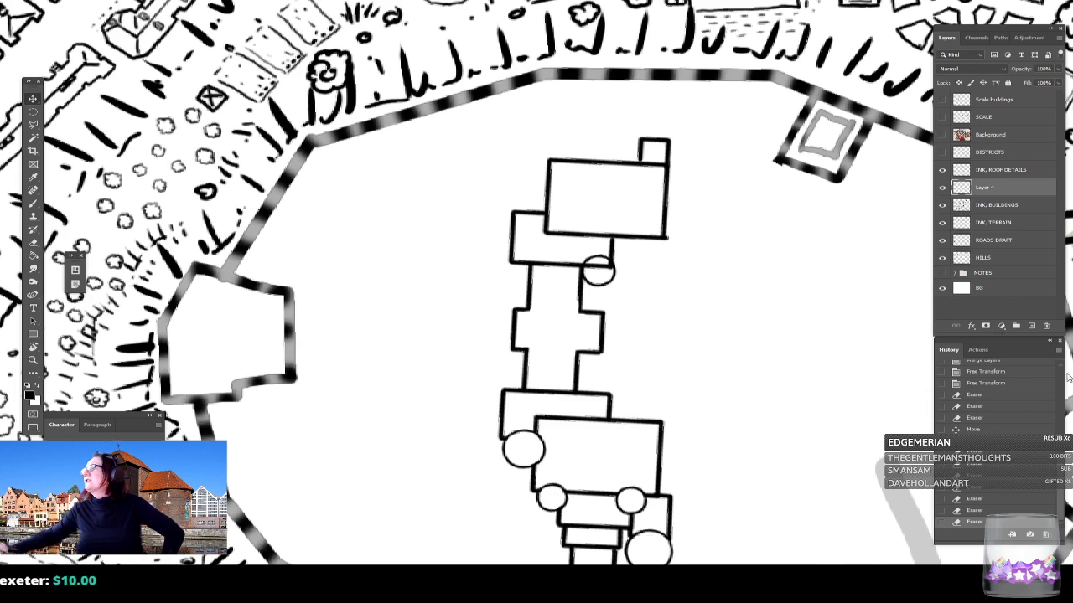
# Step: Review the aerial photo of Moszna castle in the browser, and return to the map
pyautogui.moveTo(1072, 5); pyautogui.dragTo(625, 24)
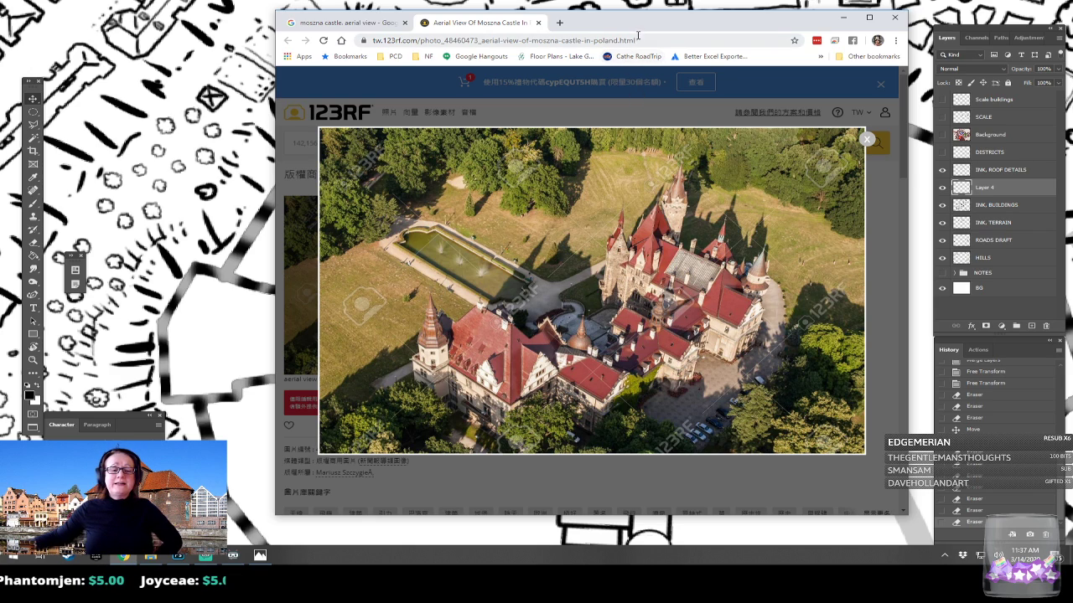
pyautogui.click(844, 17)
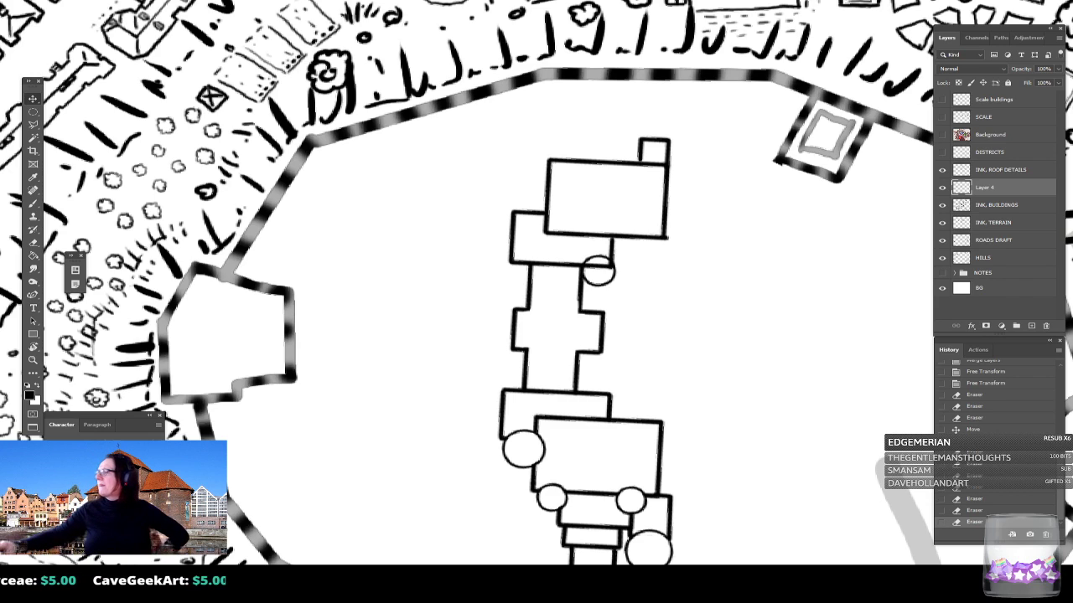
# Step: Erase the wall lines inside the northern round tower and trim the stray line end at the large northern block's southeast corner
pyautogui.moveTo(602, 279)
pyautogui.mouseDown()
pyautogui.moveTo(591, 268)
pyautogui.moveTo(602, 269)
pyautogui.mouseUp()
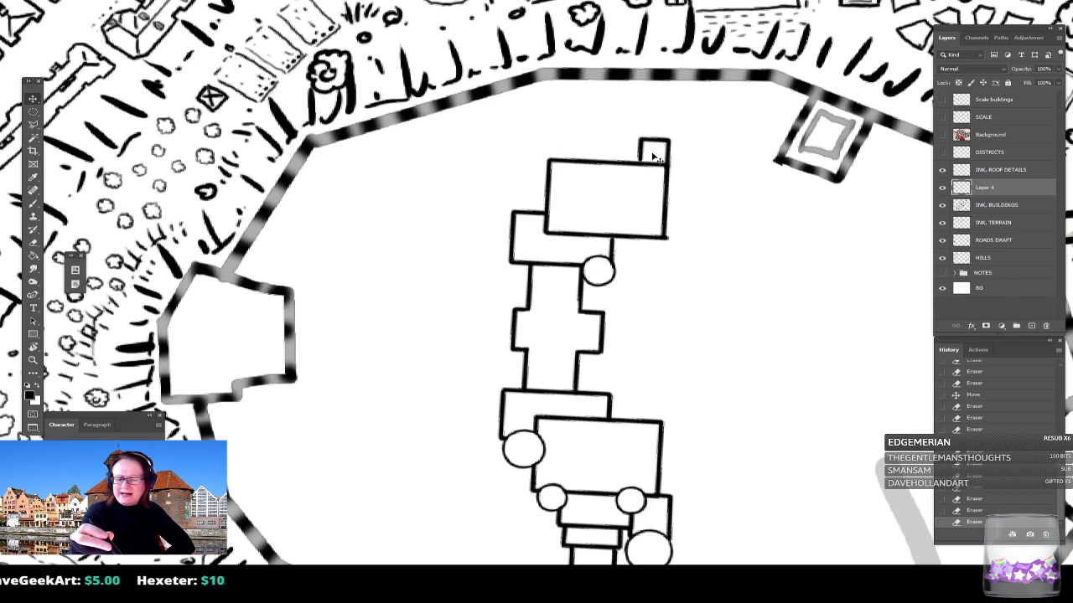
pyautogui.scroll(3, 652, 161)
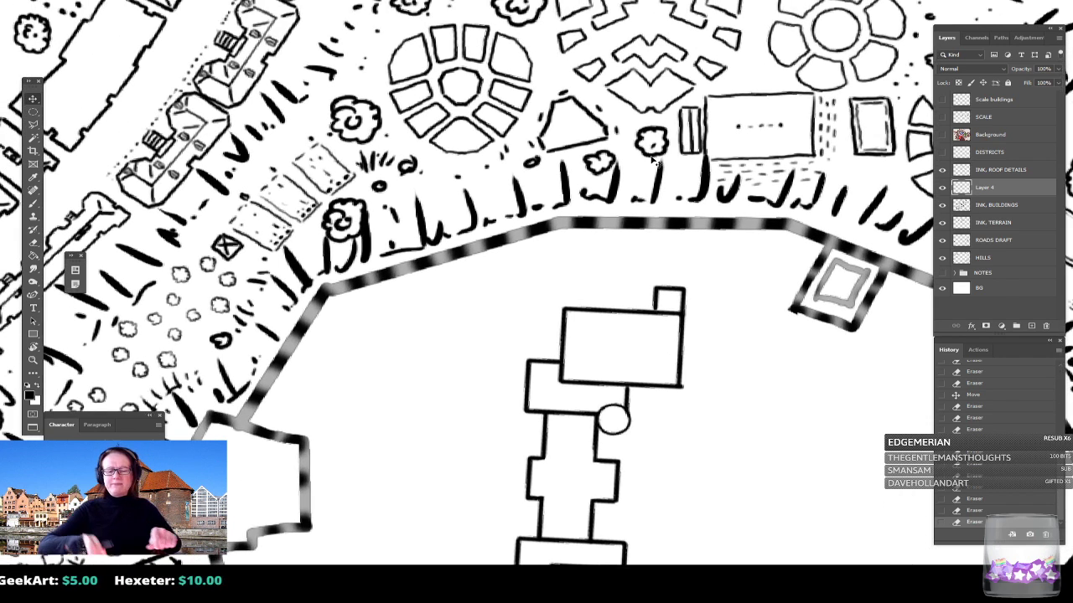
pyautogui.click(687, 393)
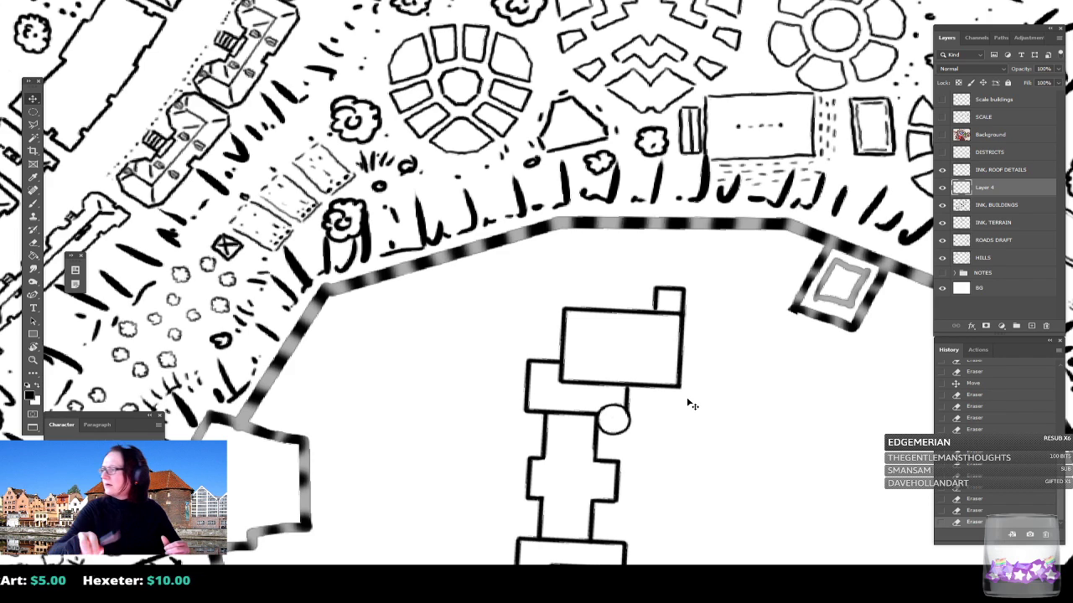
# Step: On the INK, ROOF DETAILS layer, make a circular selection inside the small square tower on the northern block and stroke it in black
pyautogui.hscroll(1, 688, 401)
pyautogui.scroll(1, 688, 400)
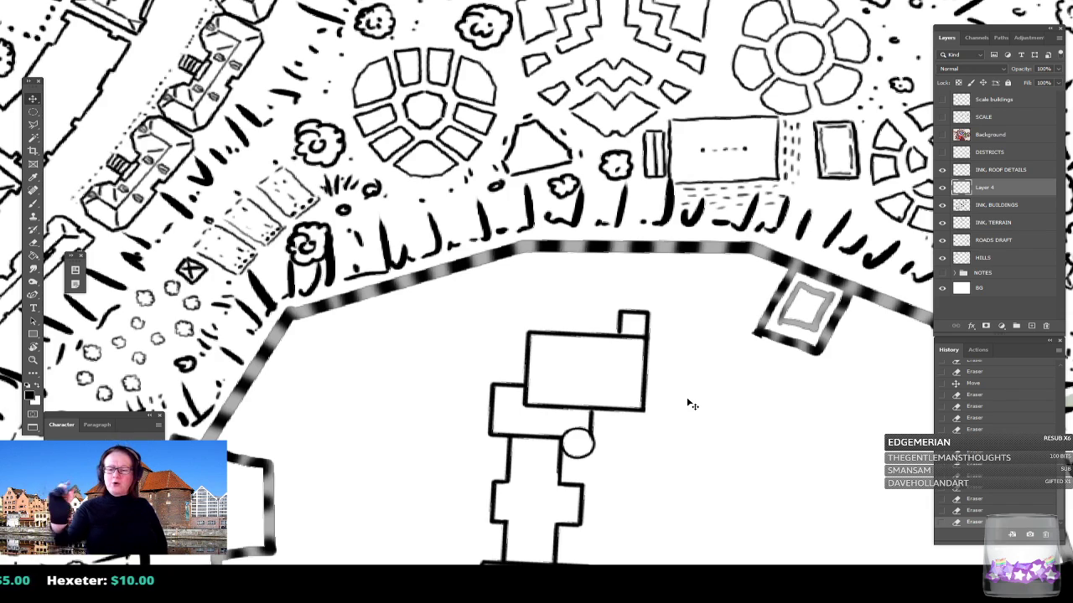
pyautogui.click(995, 171)
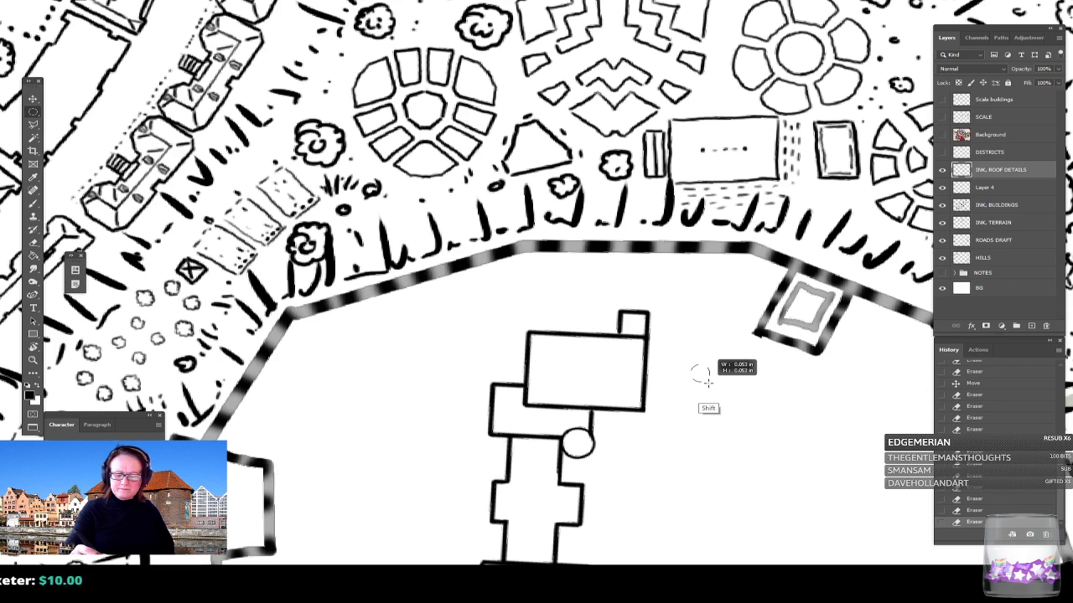
pyautogui.moveTo(621, 314); pyautogui.dragTo(644, 329)
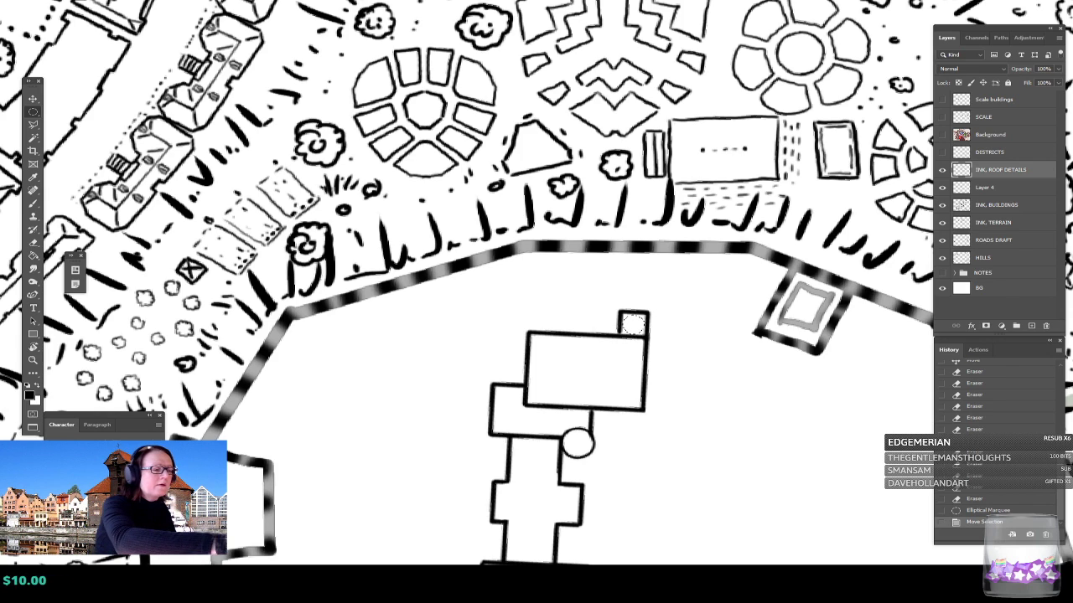
pyautogui.click(42, 1)
pyautogui.click(86, 134)
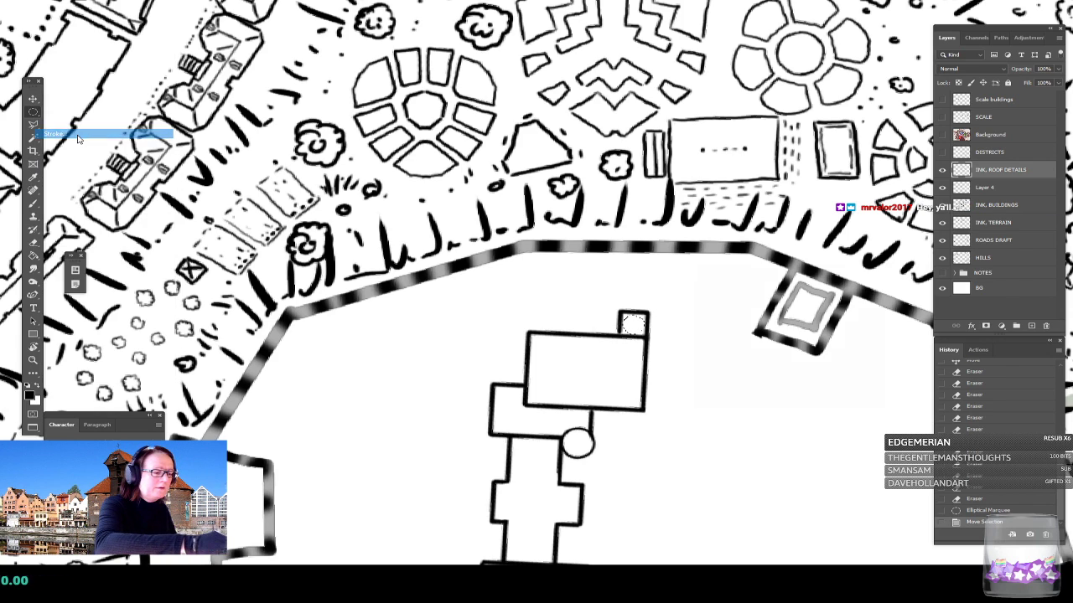
pyautogui.click(863, 277)
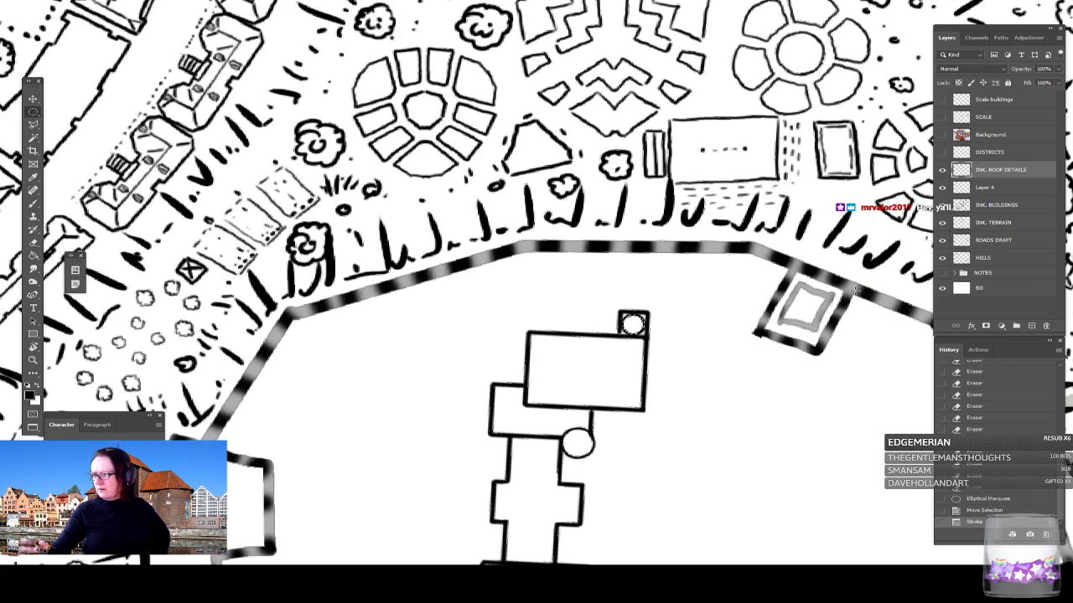
# Step: Run the contract-and-stroke action to add concentric rings inside the small tower's circle, and restore the default black foreground colour
pyautogui.click(978, 349)
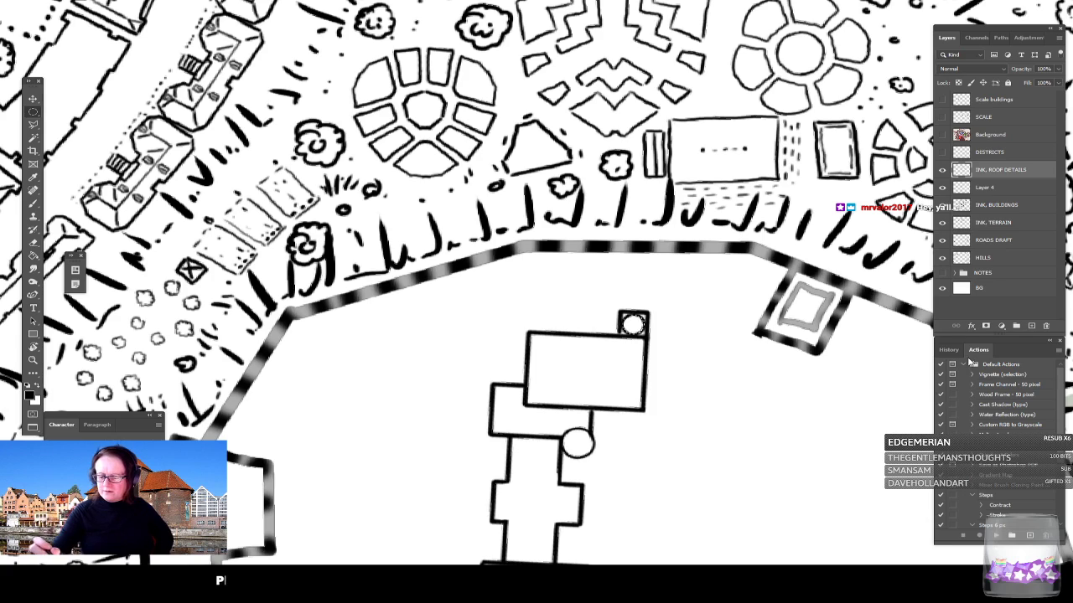
pyautogui.scroll(-4, 1015, 488)
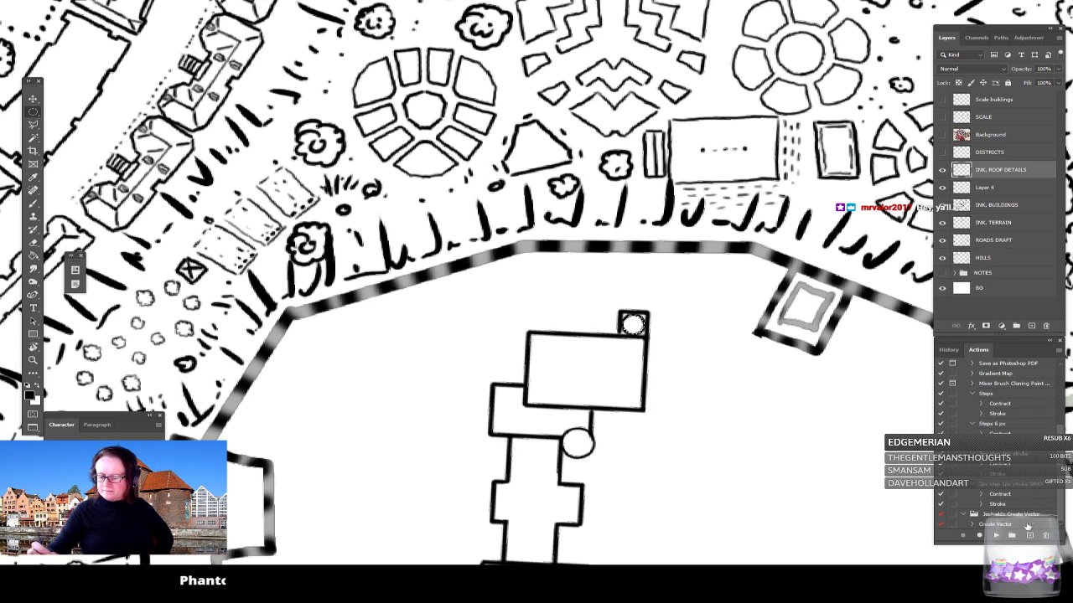
pyautogui.click(996, 536)
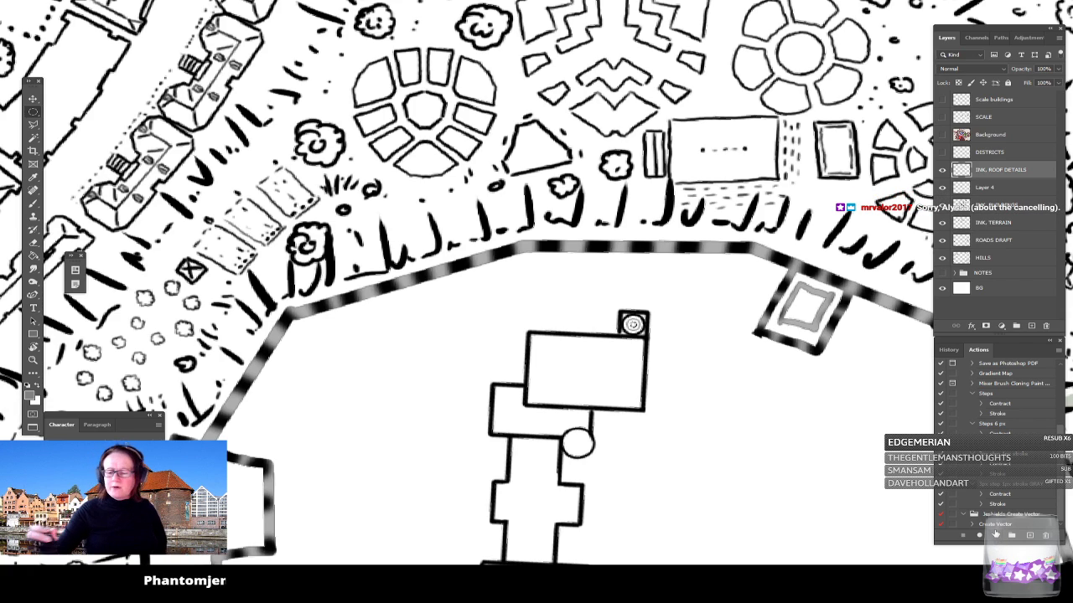
pyautogui.click(949, 351)
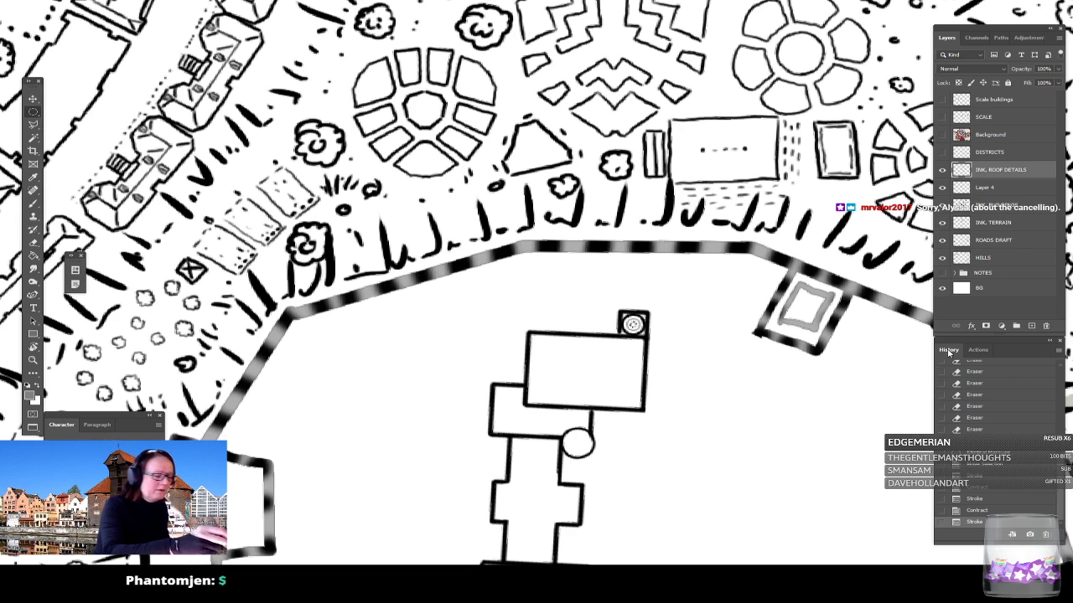
pyautogui.click(27, 386)
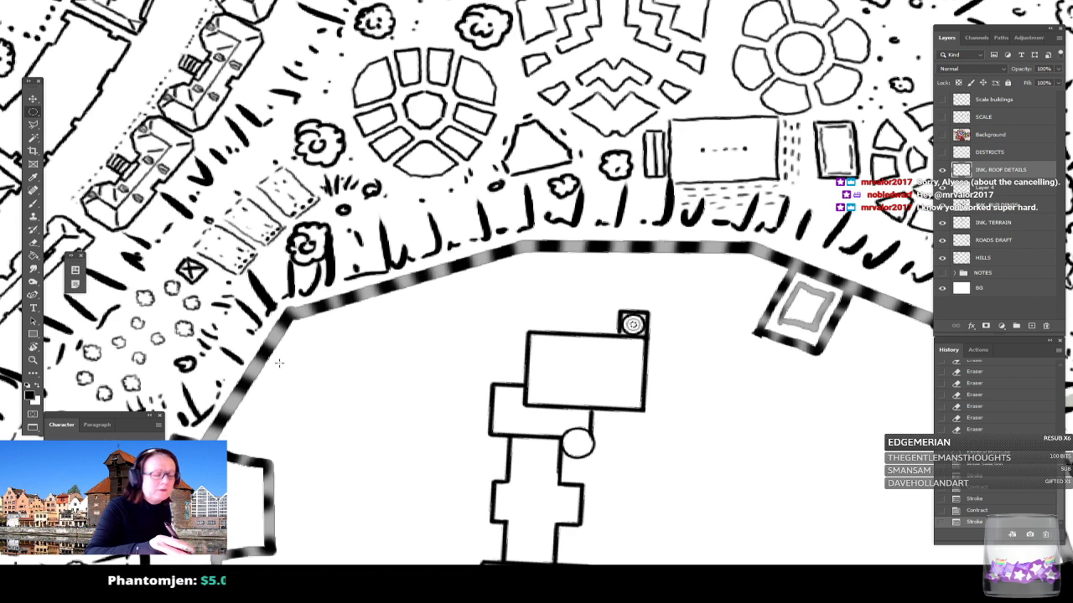
pyautogui.scroll(-3, 284, 361)
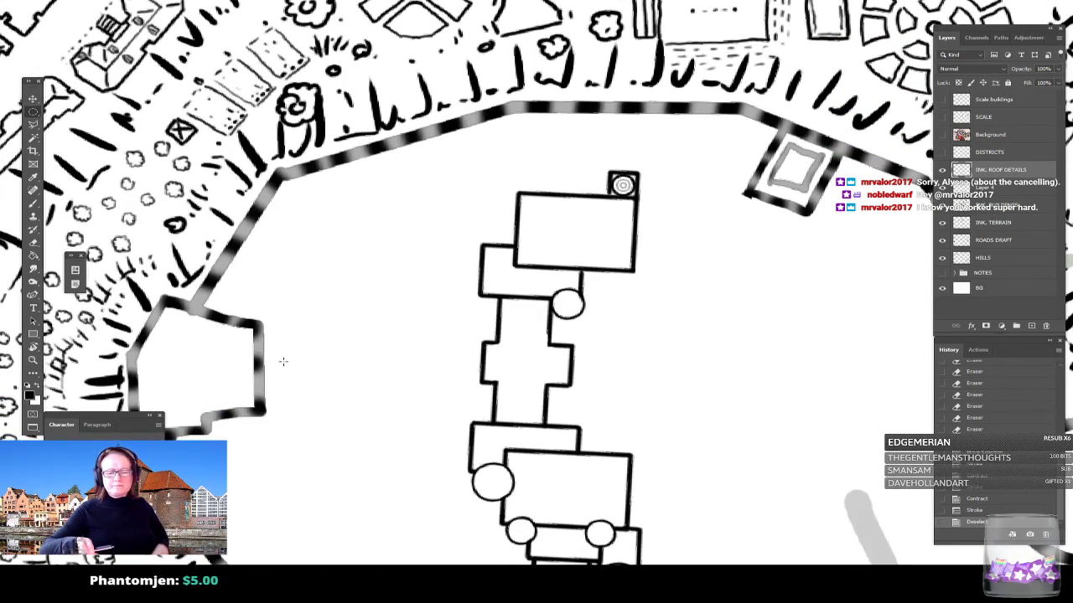
pyautogui.scroll(3, 283, 361)
pyautogui.scroll(1, 283, 361)
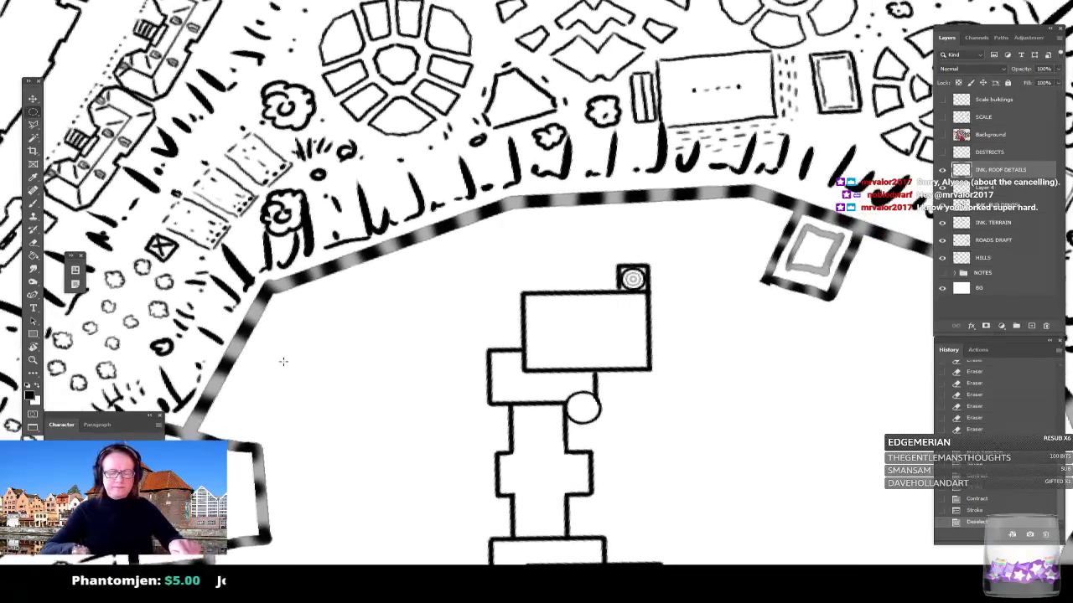
pyautogui.click(33, 205)
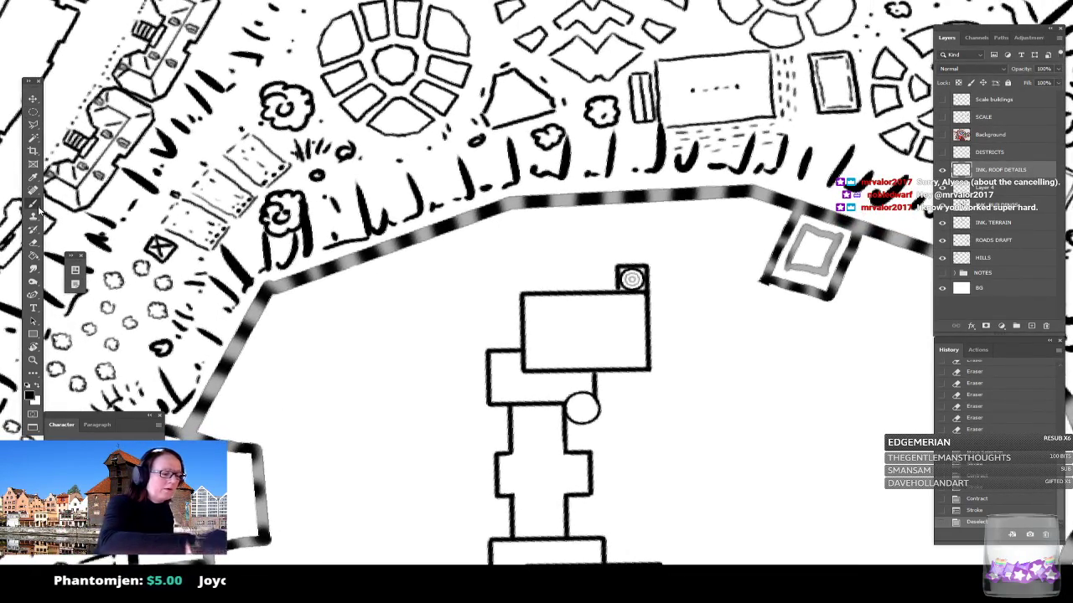
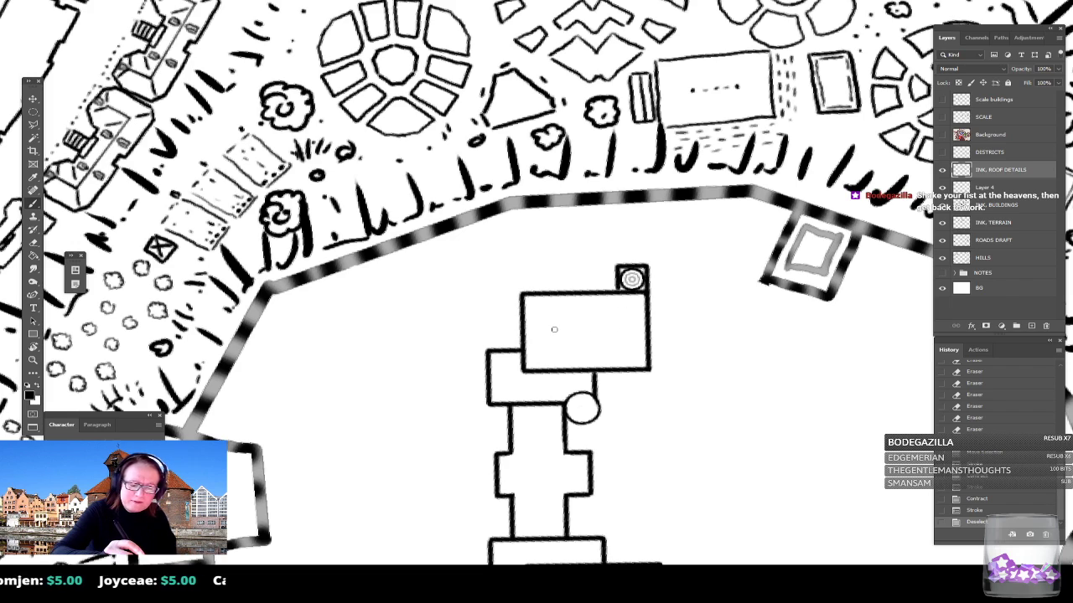
pyautogui.press('b')
pyautogui.moveTo(551, 329); pyautogui.dragTo(621, 329)
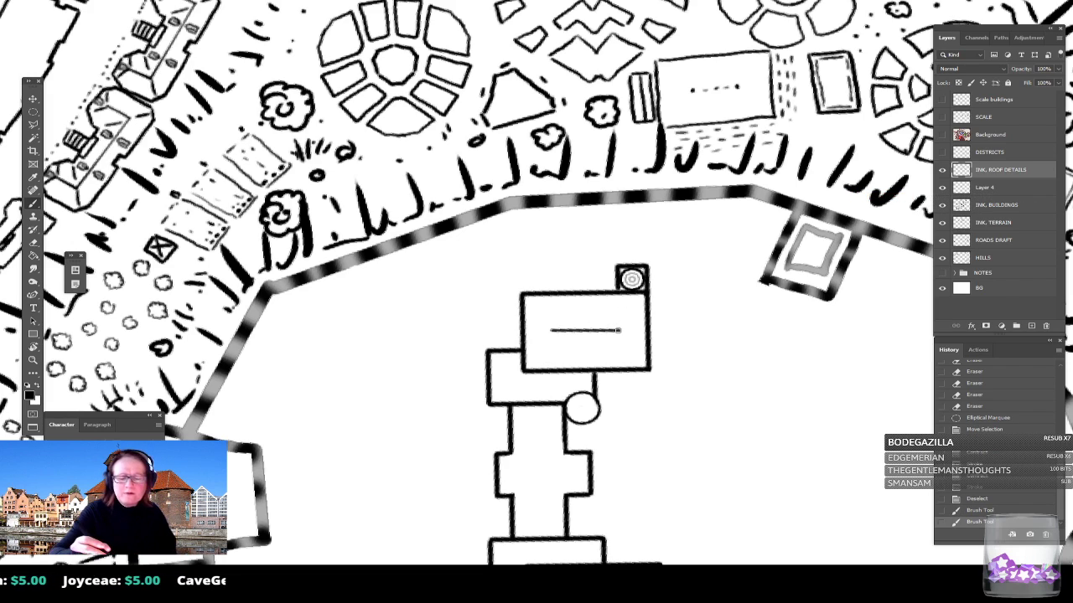
pyautogui.hotkey('ctrl', 'z')
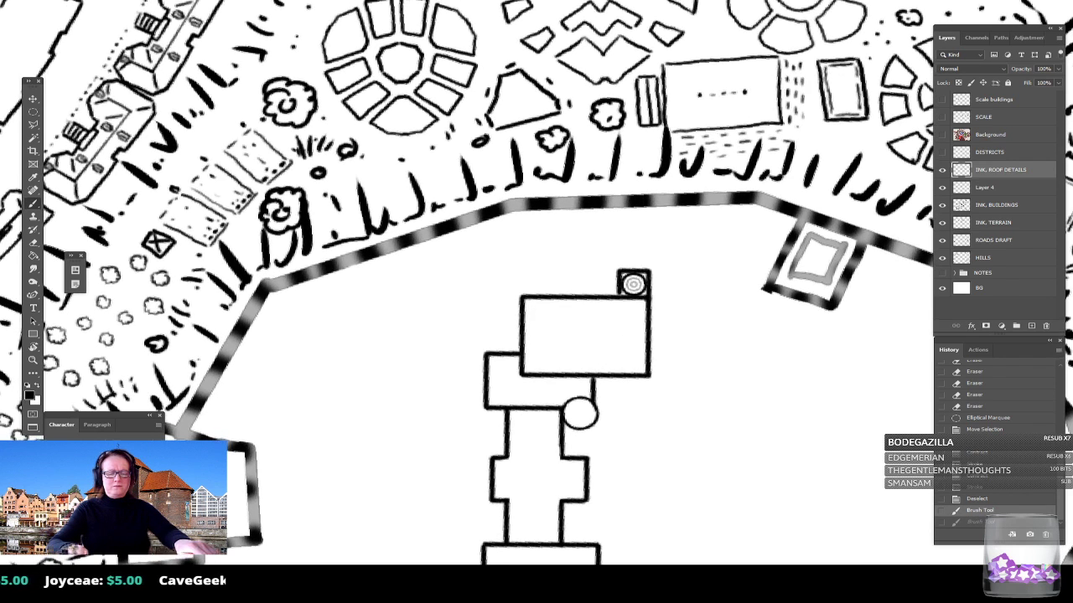
# Step: Change the brush size and draw a straight horizontal roof ridge line through the middle of the large northern block
pyautogui.click(23, 2)
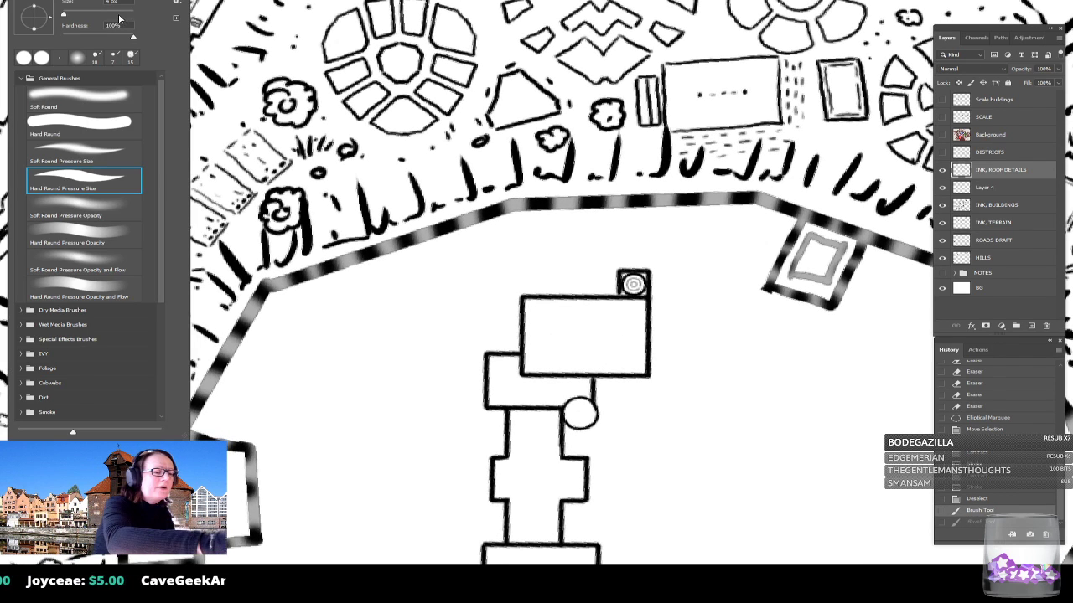
pyautogui.moveTo(121, 2); pyautogui.dragTo(82, 1)
pyautogui.write('3')
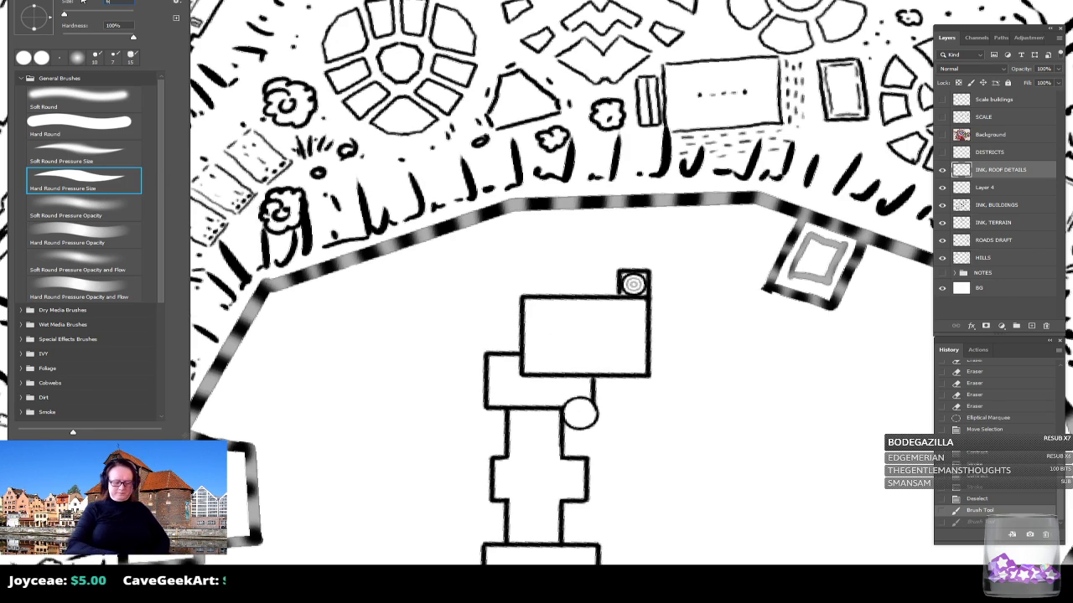
pyautogui.press('Return')
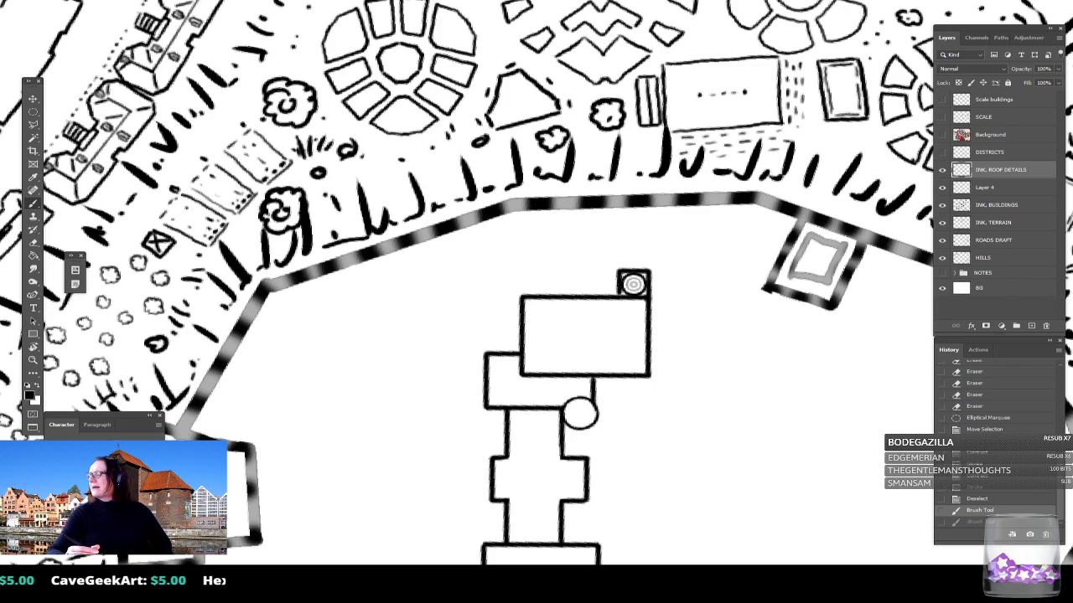
pyautogui.click(550, 331)
pyautogui.keyDown('shift'); pyautogui.click(578, 332); pyautogui.keyUp('shift')
pyautogui.moveTo(578, 332); pyautogui.dragTo(622, 331)
pyautogui.hotkey('ctrl', 'z')
pyautogui.moveTo(552, 334); pyautogui.dragTo(622, 333)
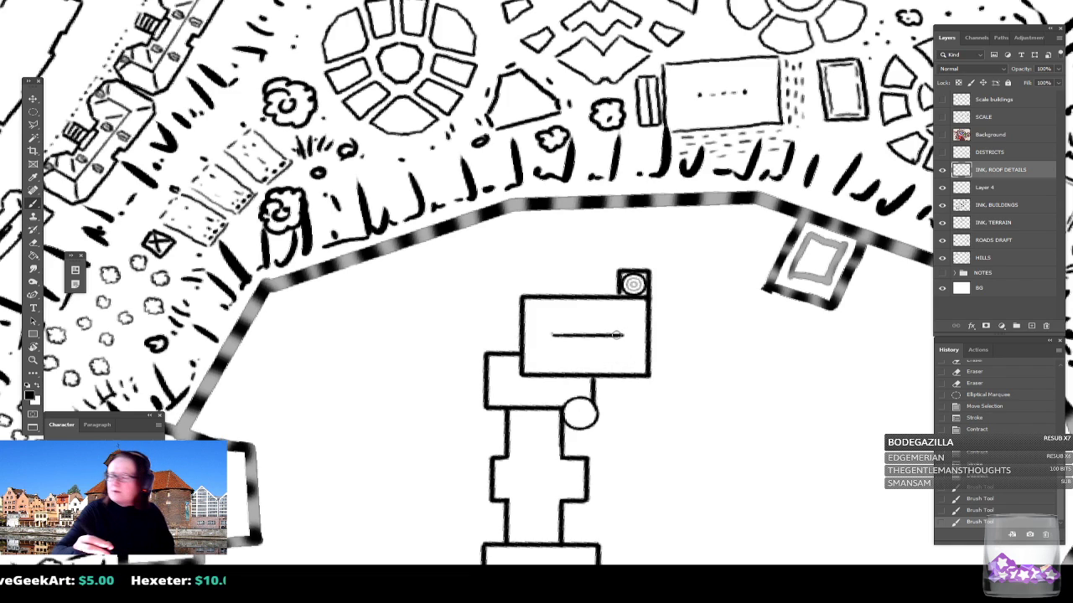
# Step: Connect both ends of the ridge to the northern block's four corners with straight lines, forming a hipped roof
pyautogui.keyDown('shift'); pyautogui.click(646, 303); pyautogui.keyUp('shift')
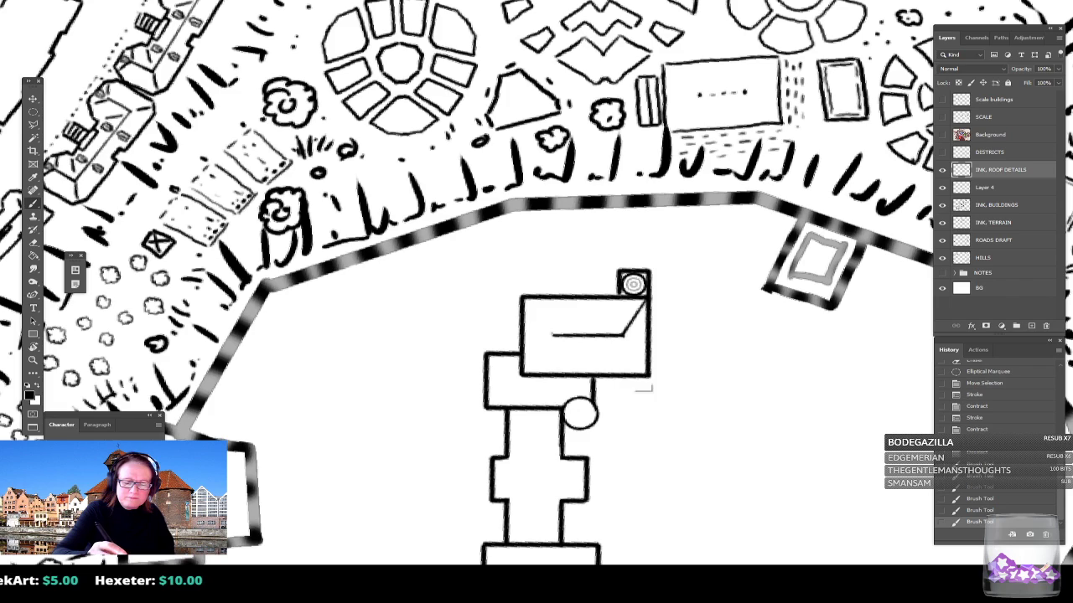
pyautogui.keyDown('shift'); pyautogui.click(646, 373); pyautogui.keyUp('shift')
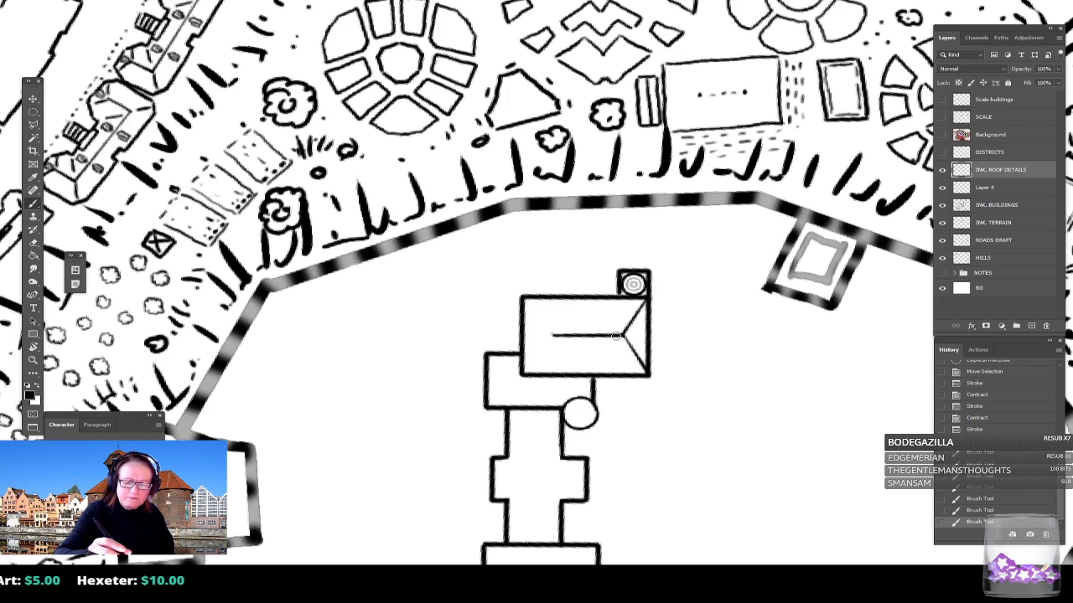
pyautogui.hotkey('ctrl', 'd')
pyautogui.keyDown('shift'); pyautogui.click(525, 373); pyautogui.keyUp('shift')
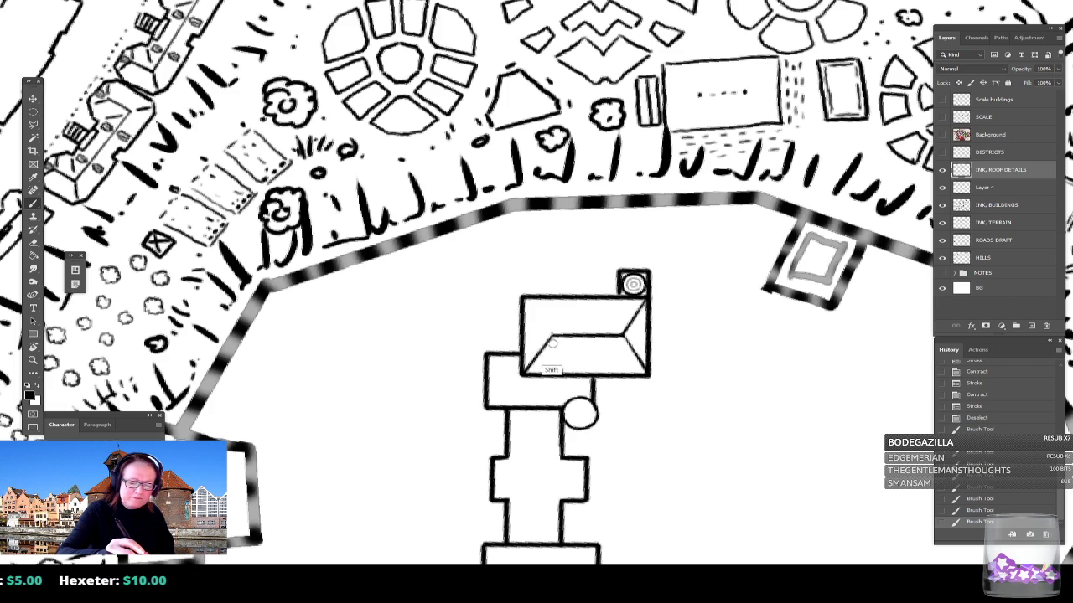
pyautogui.click(552, 334)
pyautogui.keyDown('shift'); pyautogui.click(521, 298); pyautogui.keyUp('shift')
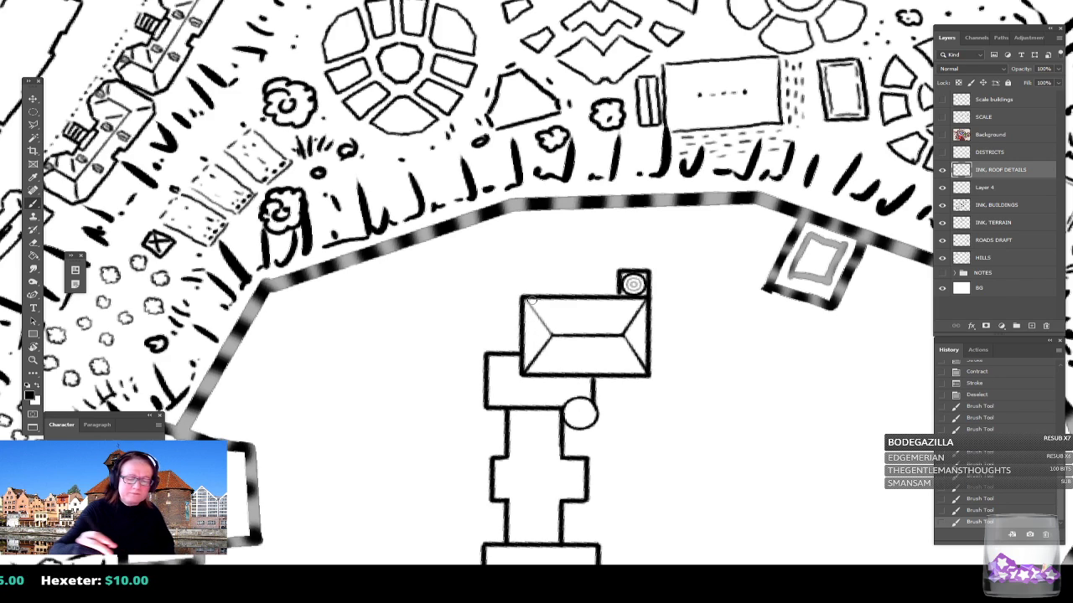
pyautogui.keyDown('shift'); pyautogui.click(552, 335); pyautogui.keyUp('shift')
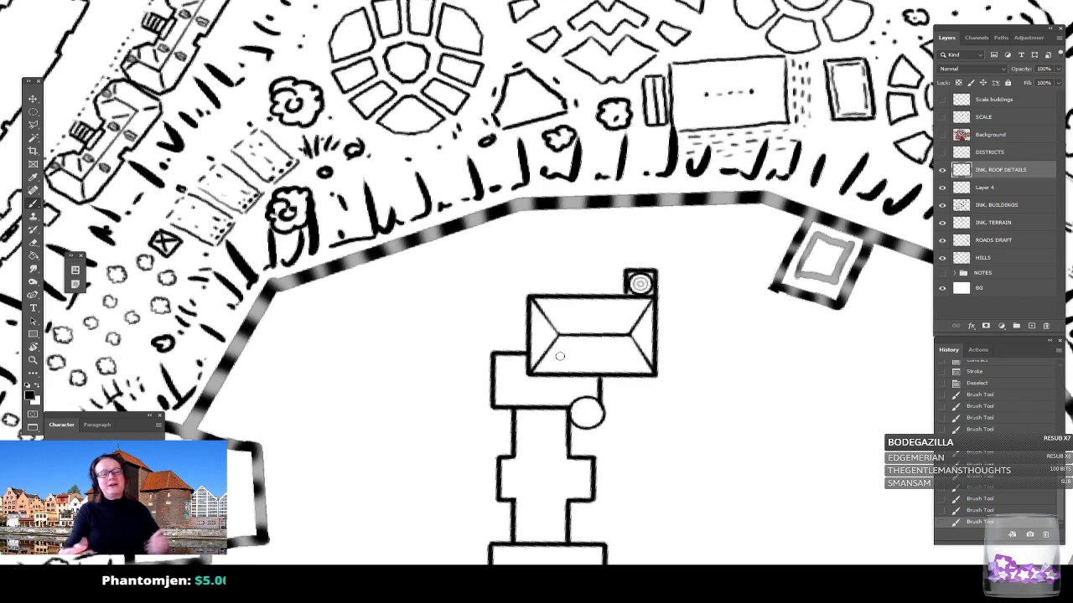
# Step: Draw a small dormer with a pointed roof on the hipped roof's north slope, near the west end of the ridge
pyautogui.hscroll(-1, 560, 356)
pyautogui.scroll(1, 560, 356)
pyautogui.hscroll(-1, 560, 357)
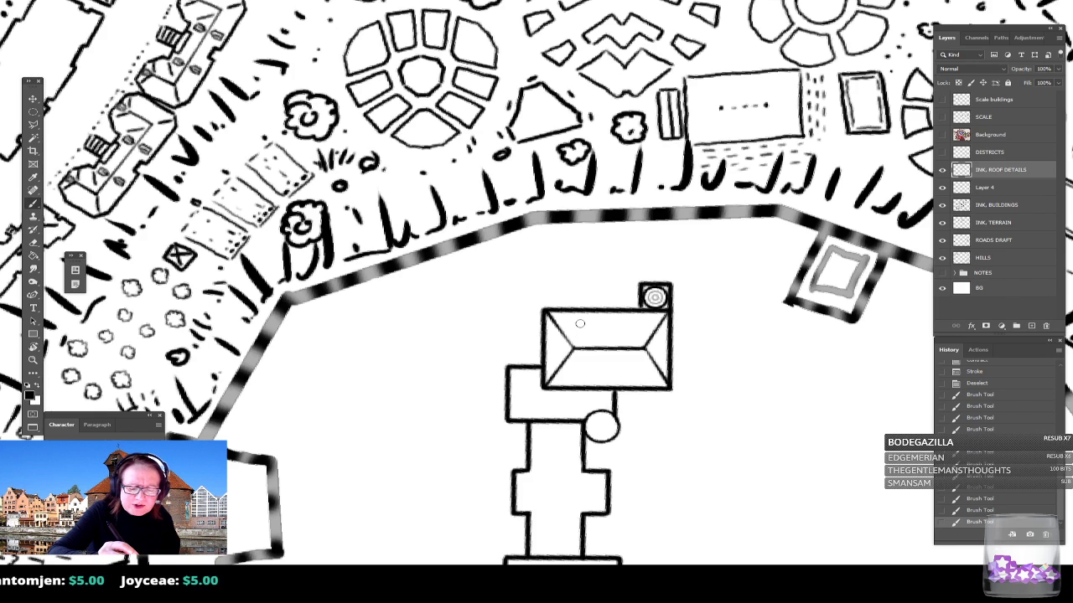
pyautogui.click(579, 322)
pyautogui.moveTo(578, 321)
pyautogui.mouseDown()
pyautogui.moveTo(579, 337)
pyautogui.moveTo(581, 318)
pyautogui.moveTo(593, 319)
pyautogui.moveTo(569, 335)
pyautogui.moveTo(592, 327)
pyautogui.moveTo(581, 338)
pyautogui.mouseUp()
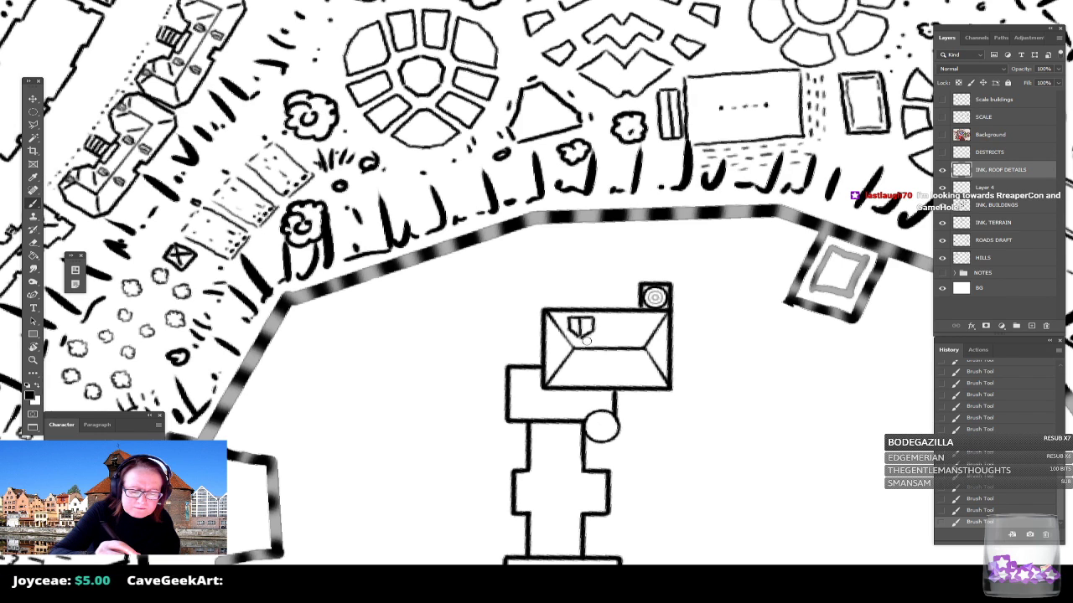
# Step: Draw a second small pointed dormer on the hipped roof's west slope, using short straight and angled brush strokes
pyautogui.scroll(-5, 596, 348)
pyautogui.scroll(4, 595, 347)
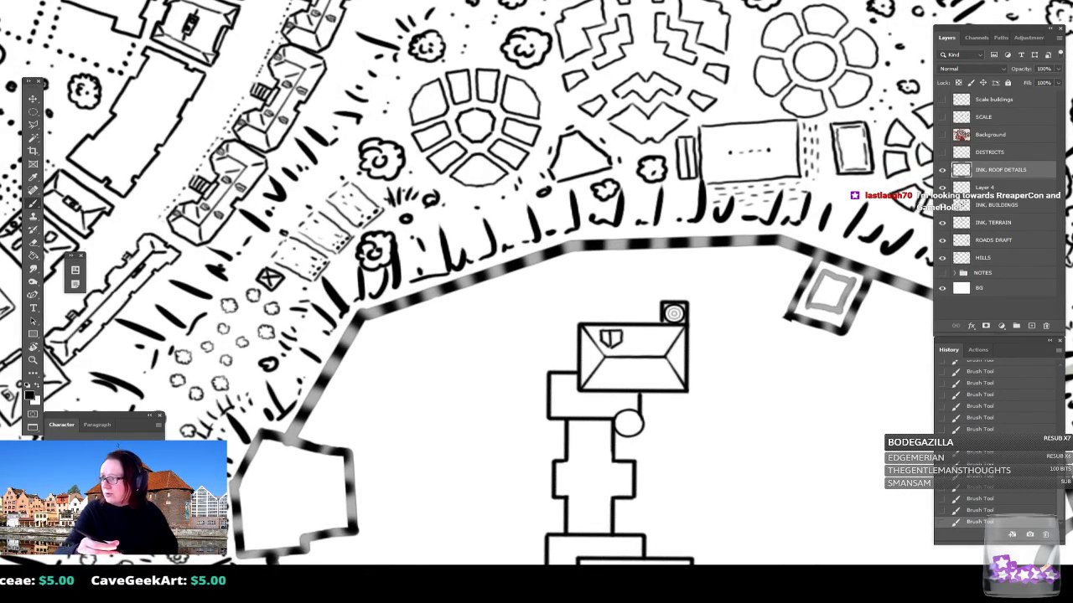
pyautogui.scroll(-5, 584, 347)
pyautogui.scroll(5, 584, 347)
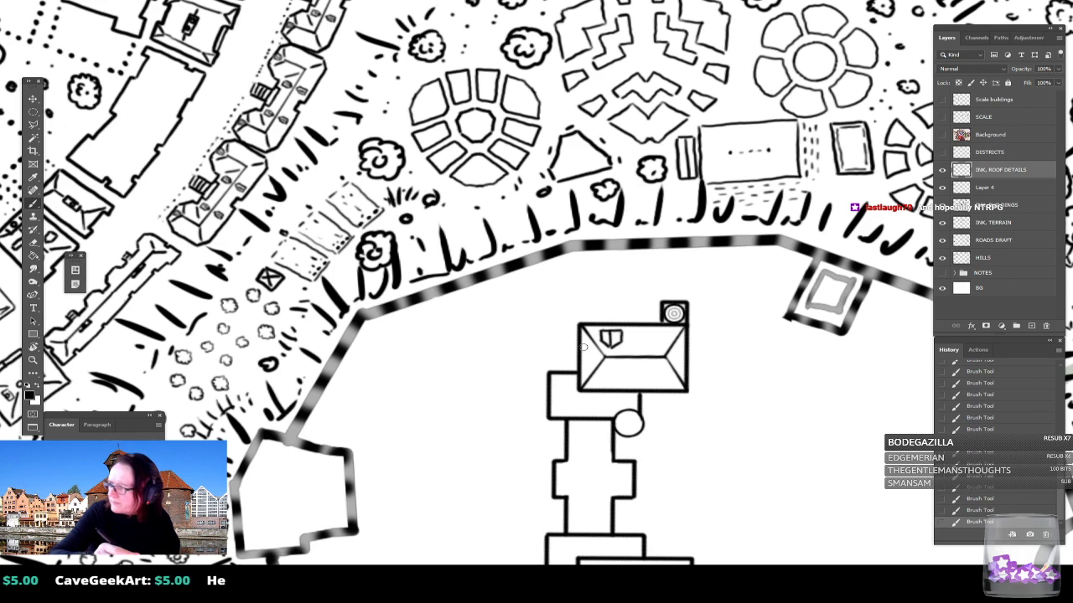
pyautogui.scroll(-3, 583, 346)
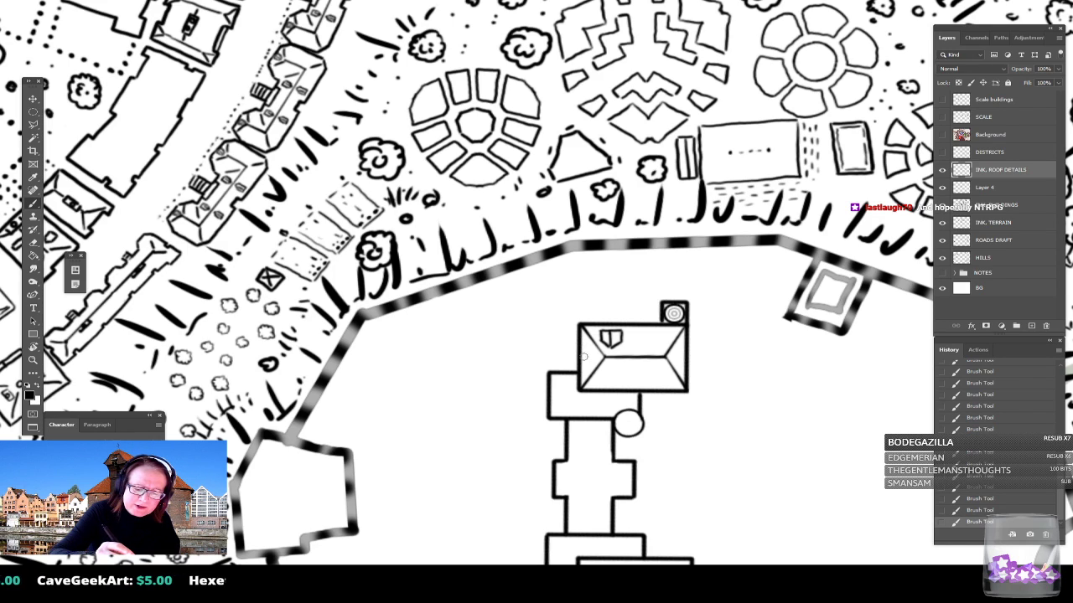
pyautogui.scroll(3, 580, 356)
pyautogui.scroll(-3, 581, 358)
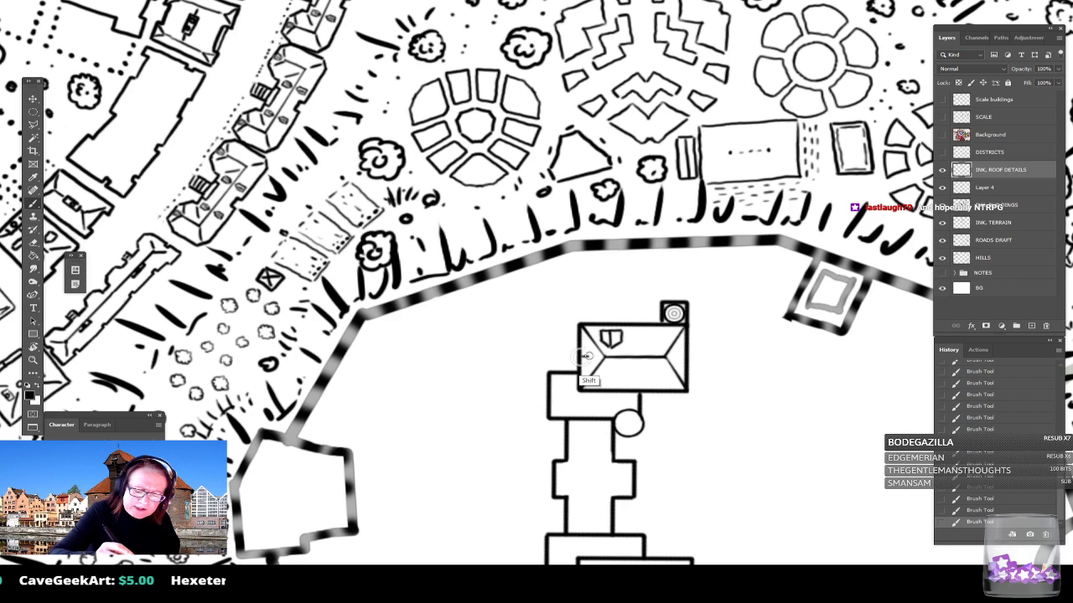
pyautogui.scroll(3, 592, 352)
pyautogui.scroll(-3, 592, 351)
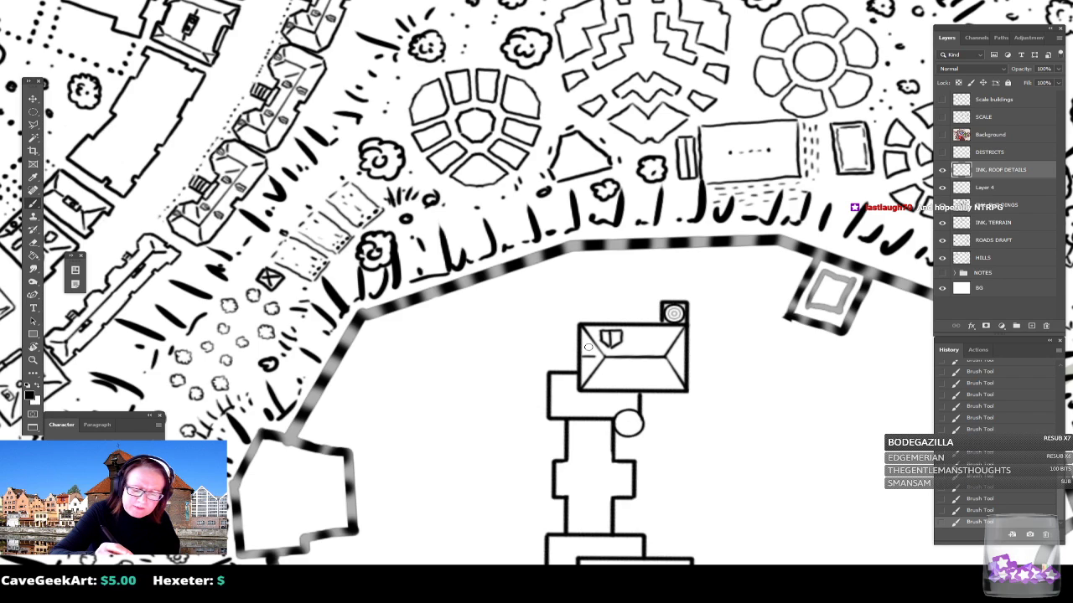
pyautogui.scroll(3, 595, 355)
pyautogui.scroll(-3, 594, 356)
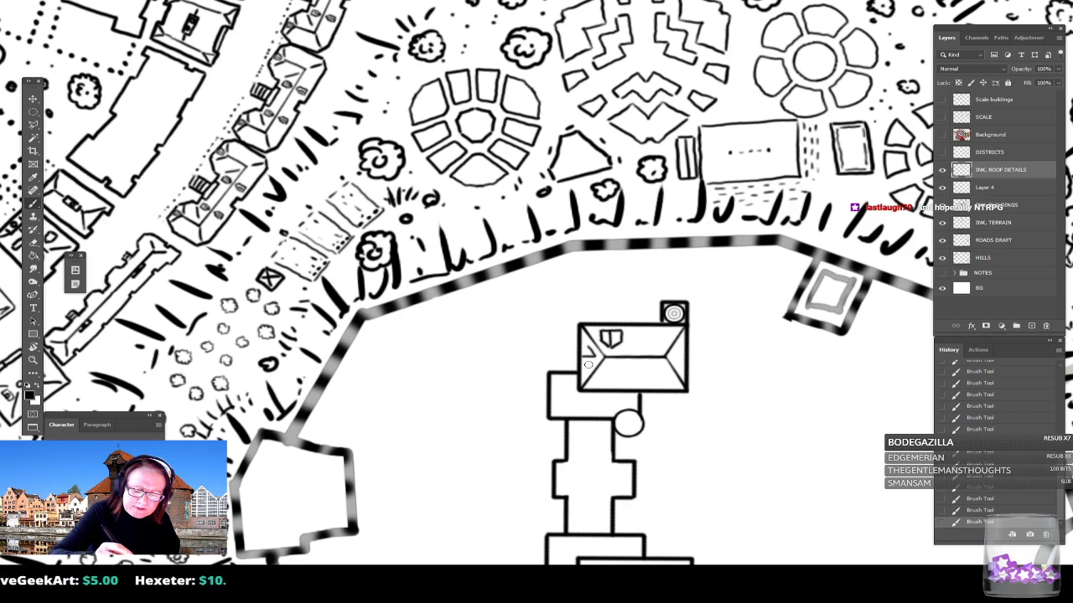
pyautogui.scroll(3, 589, 364)
pyautogui.scroll(-3, 587, 364)
pyautogui.scroll(3, 590, 359)
pyautogui.scroll(-3, 587, 348)
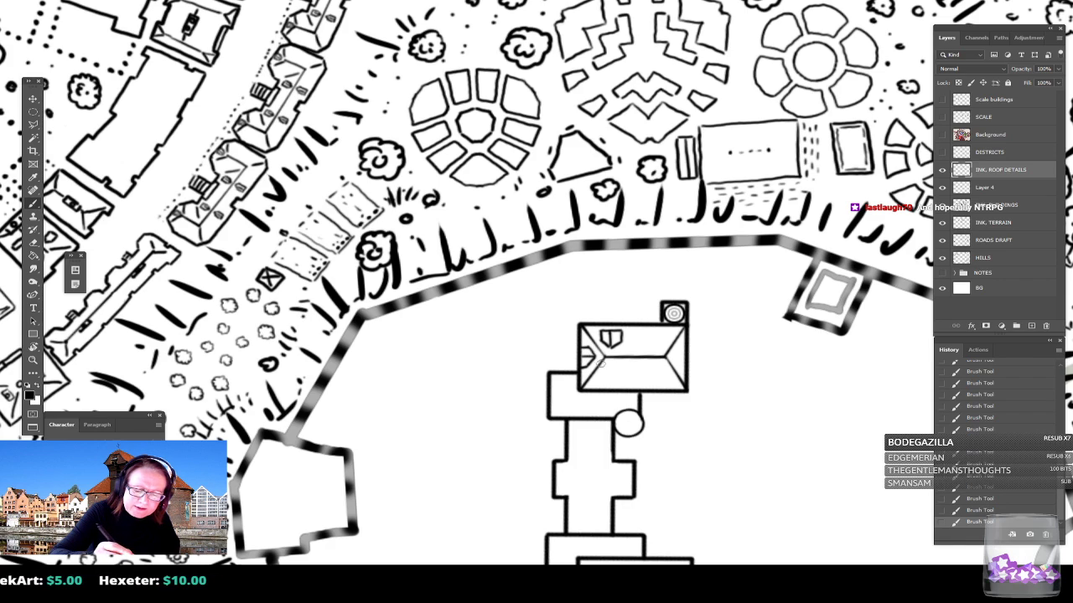
# Step: Undo the last strokes of the west-slope dormer and redraw its pointed roof
pyautogui.scroll(3, 610, 377)
pyautogui.hotkey('ctrl', 'z')
pyautogui.scroll(-3, 610, 377)
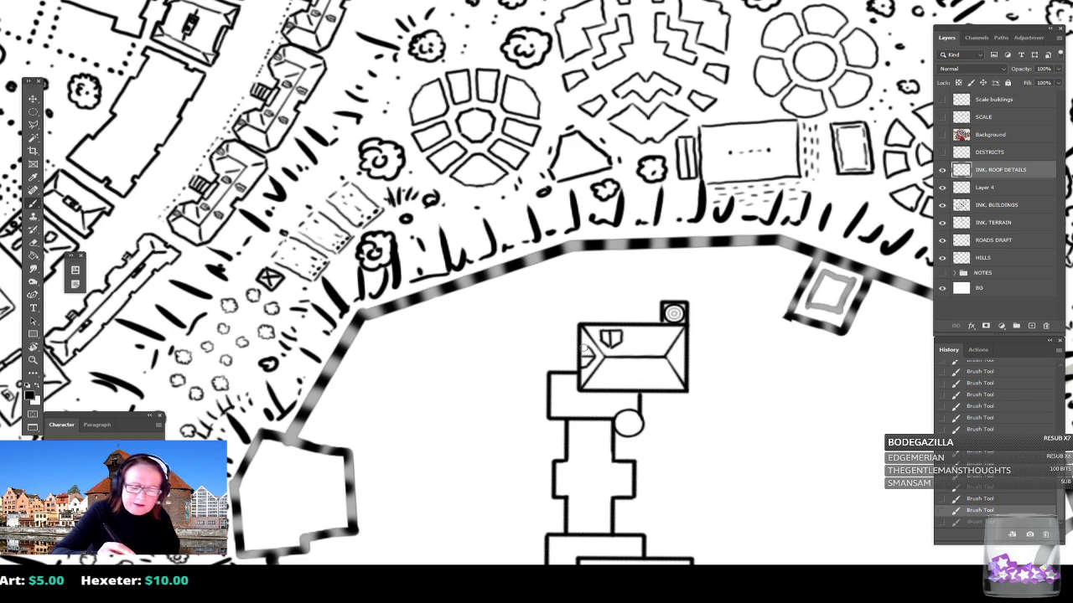
pyautogui.scroll(3, 587, 352)
pyautogui.hotkey('ctrl', 'z')
pyautogui.scroll(-3, 587, 345)
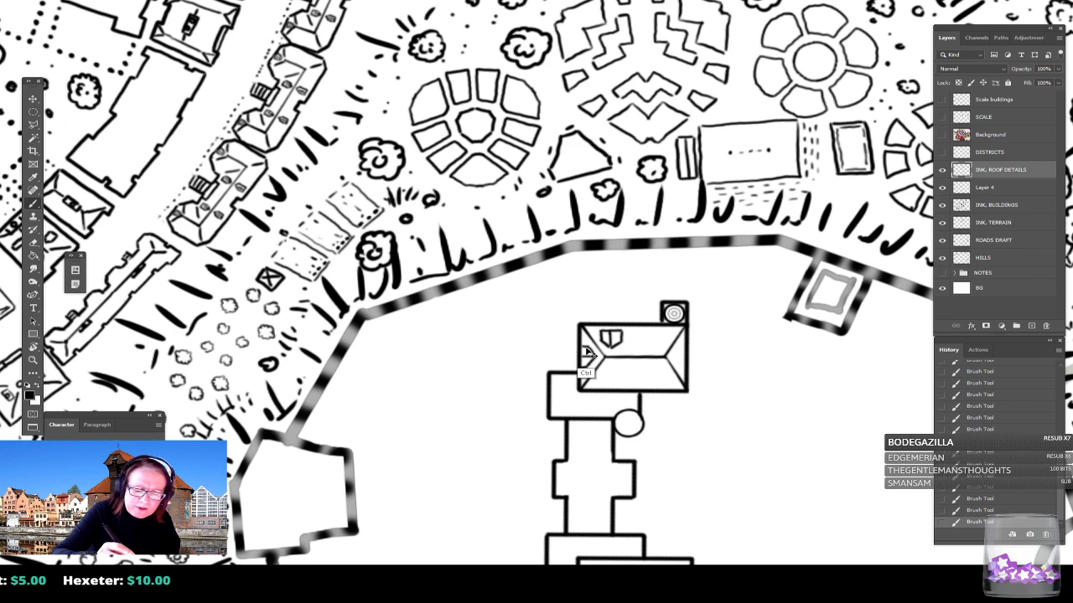
pyautogui.hotkey('ctrl', 'z')
pyautogui.scroll(3, 585, 346)
pyautogui.scroll(-3, 585, 346)
pyautogui.scroll(3, 591, 356)
pyautogui.hotkey('ctrl', 'z')
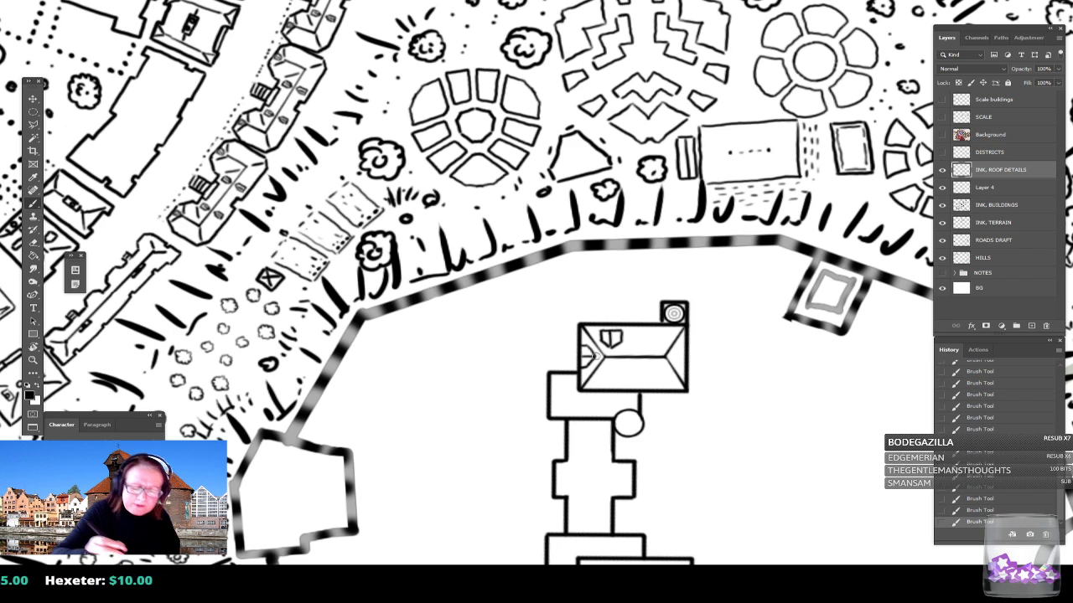
pyautogui.scroll(-3, 594, 356)
pyautogui.scroll(2, 586, 360)
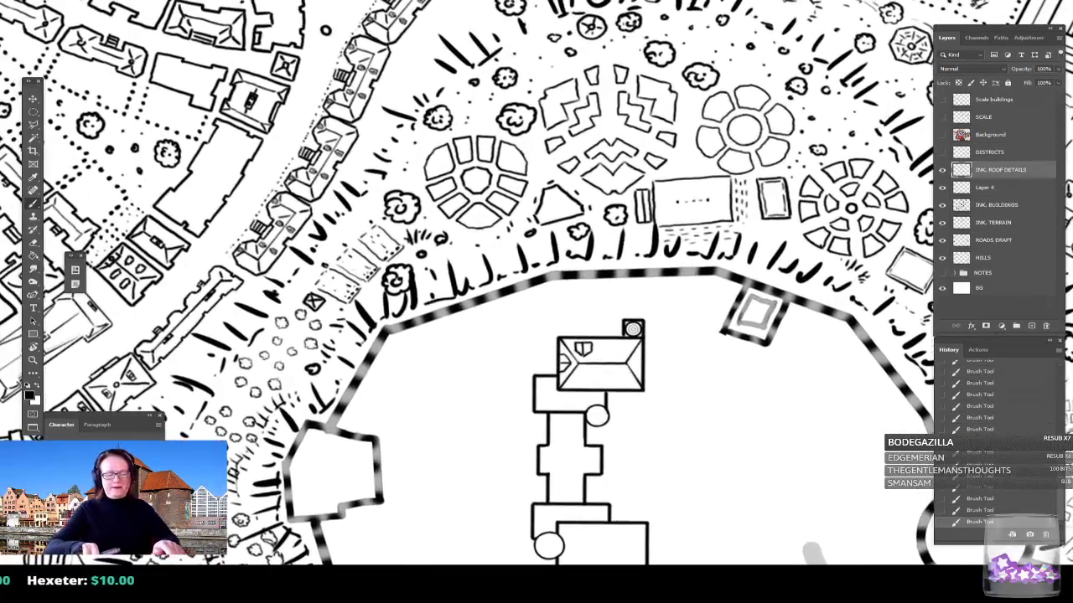
pyautogui.scroll(1, 579, 364)
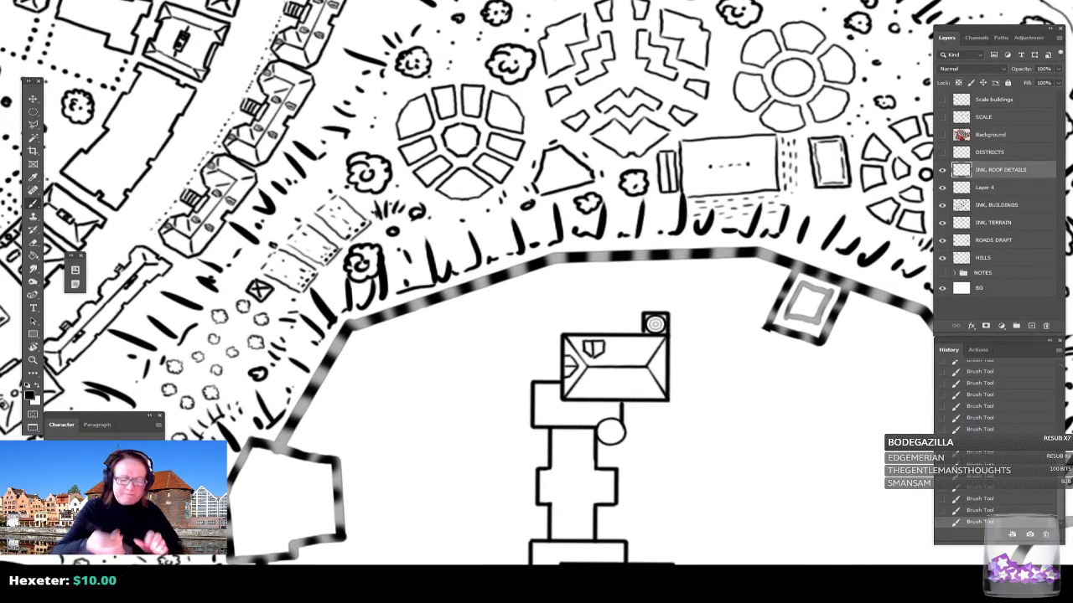
# Step: Retouch the lines of the existing north-slope dormer with small eraser and brush strokes
pyautogui.scroll(-3, 593, 347)
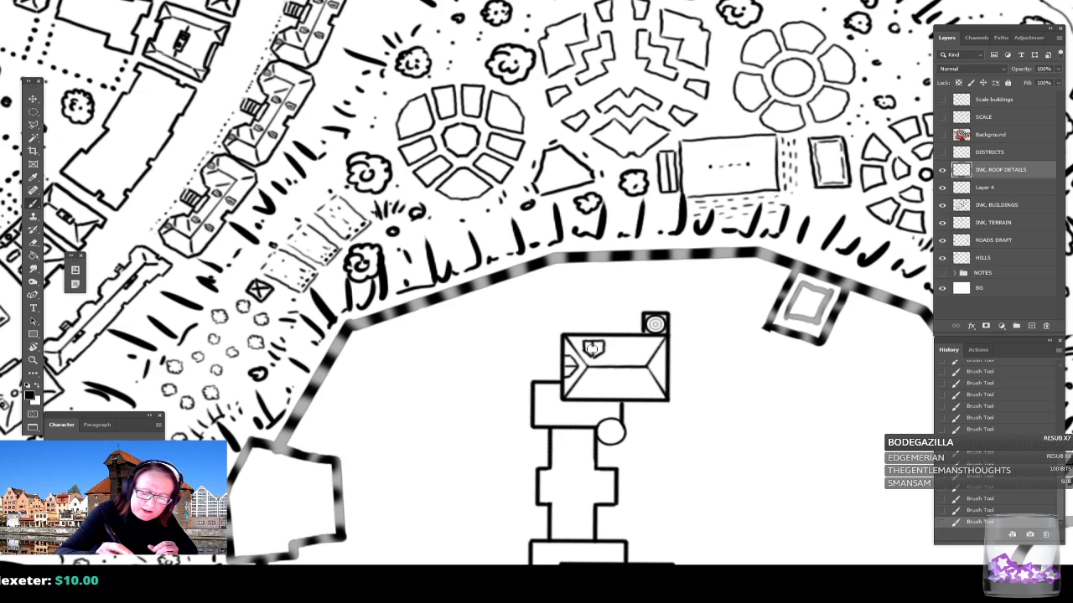
pyautogui.scroll(3, 592, 346)
pyautogui.scroll(-3, 591, 346)
pyautogui.scroll(3, 591, 346)
pyautogui.click(592, 348)
pyautogui.scroll(-3, 592, 347)
pyautogui.scroll(3, 593, 348)
pyautogui.click(594, 358)
# Step: Examine how the castle reads at full-city scale and within the citadel walls
pyautogui.scroll(-5, 592, 358)
pyautogui.scroll(-10, 592, 357)
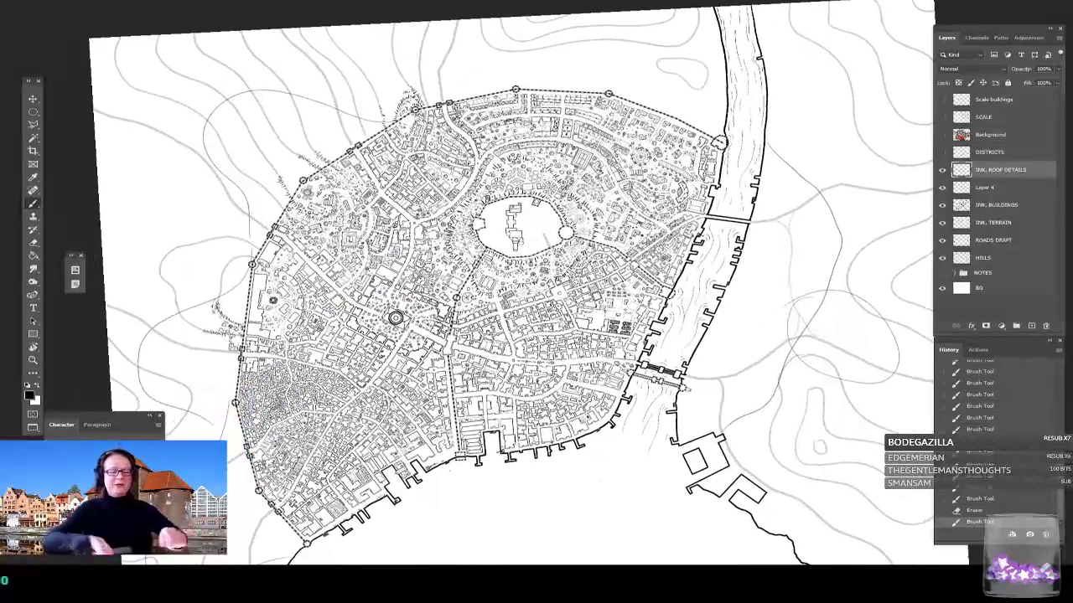
pyautogui.scroll(2, 571, 239)
pyautogui.scroll(-4, 572, 239)
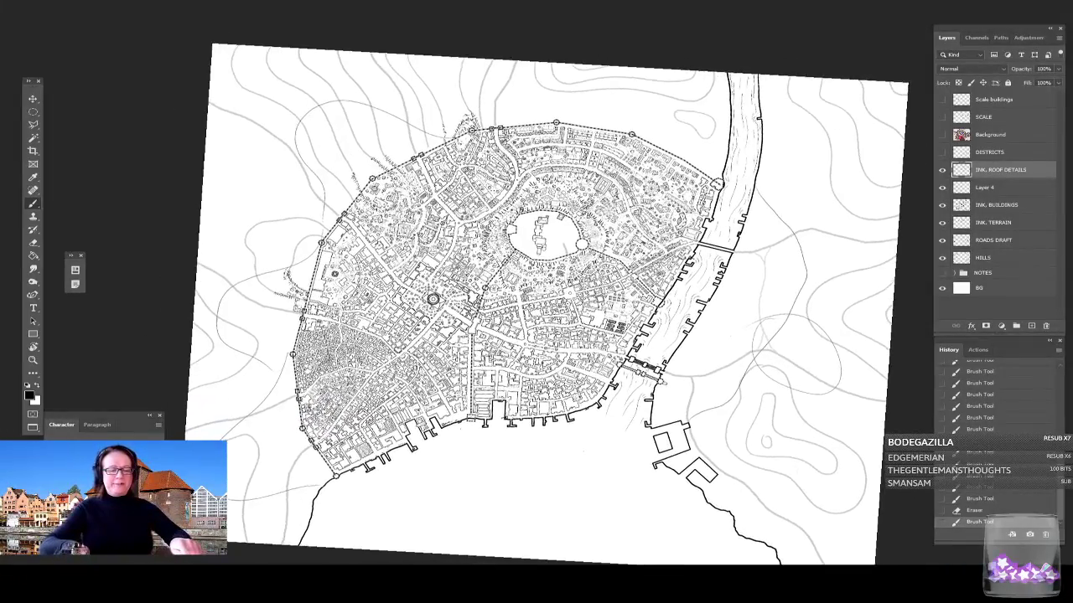
pyautogui.scroll(1, 536, 302)
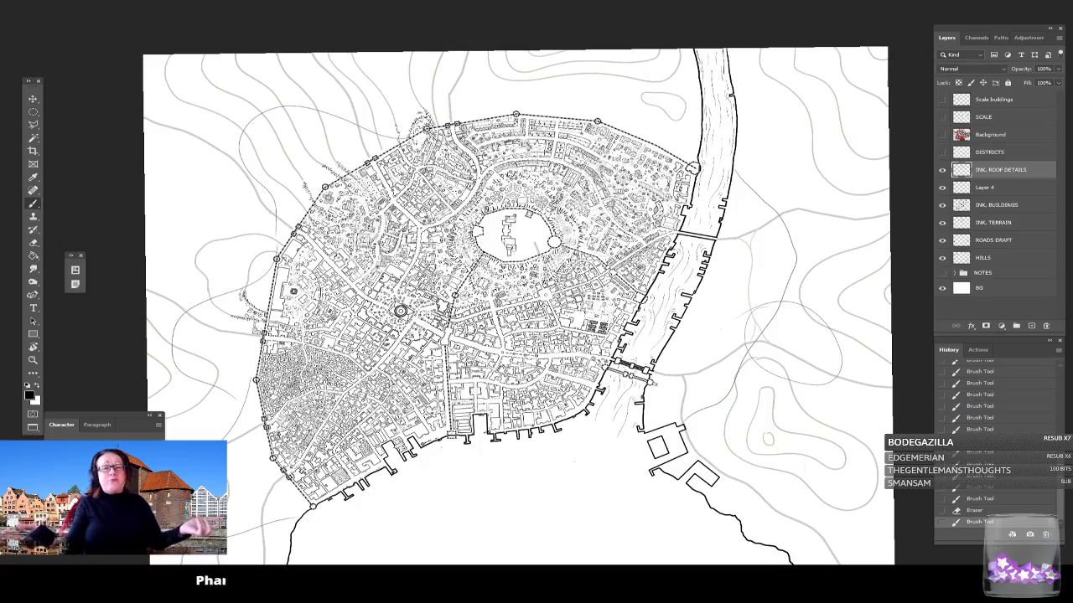
pyautogui.scroll(5, 498, 199)
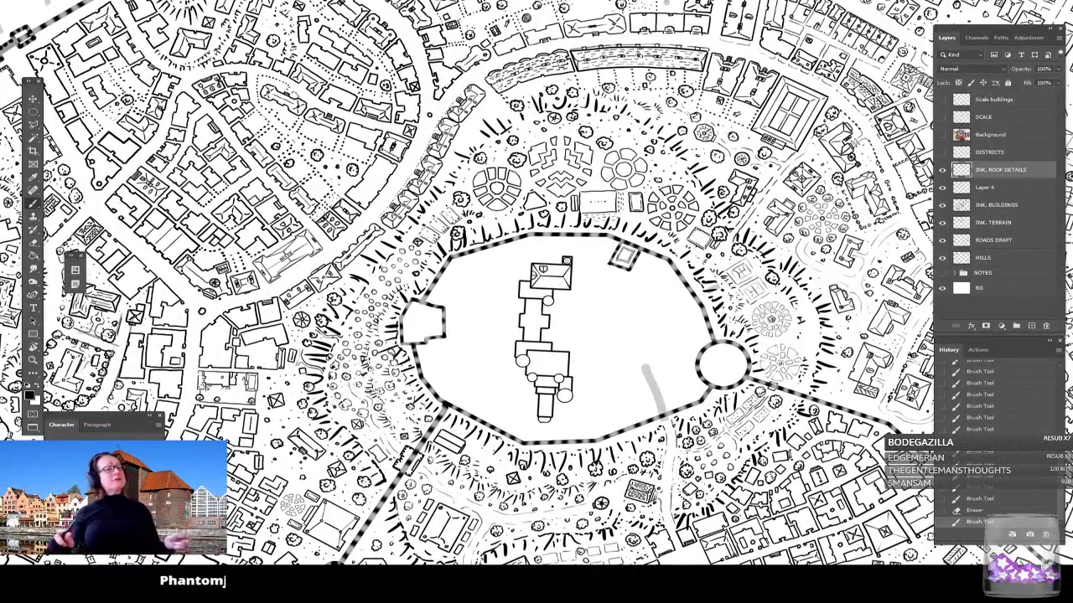
pyautogui.moveTo(519, 285); pyautogui.dragTo(543, 282)
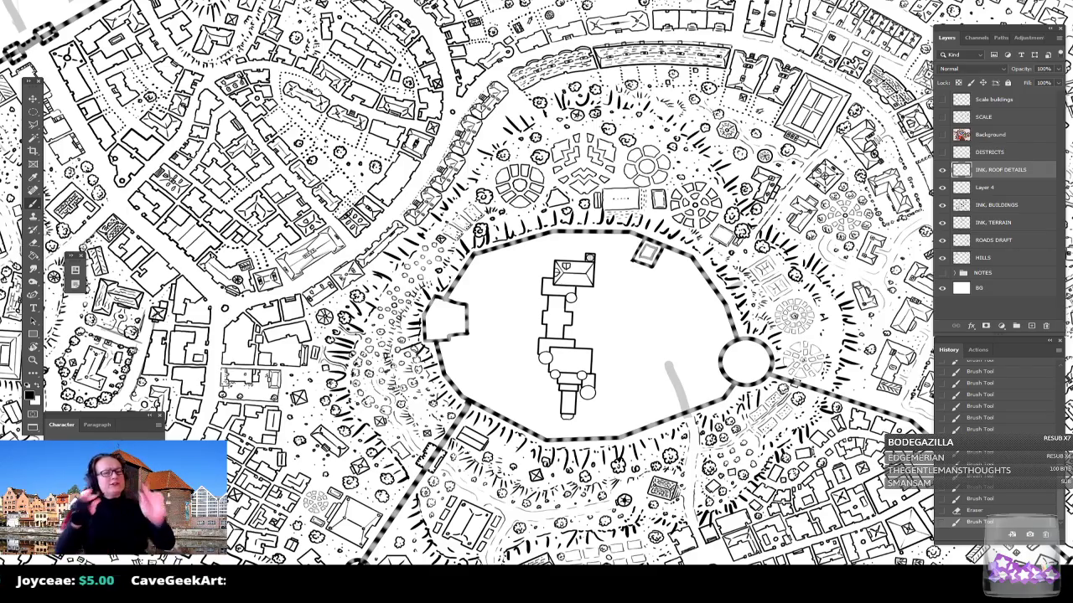
pyautogui.scroll(3, 582, 277)
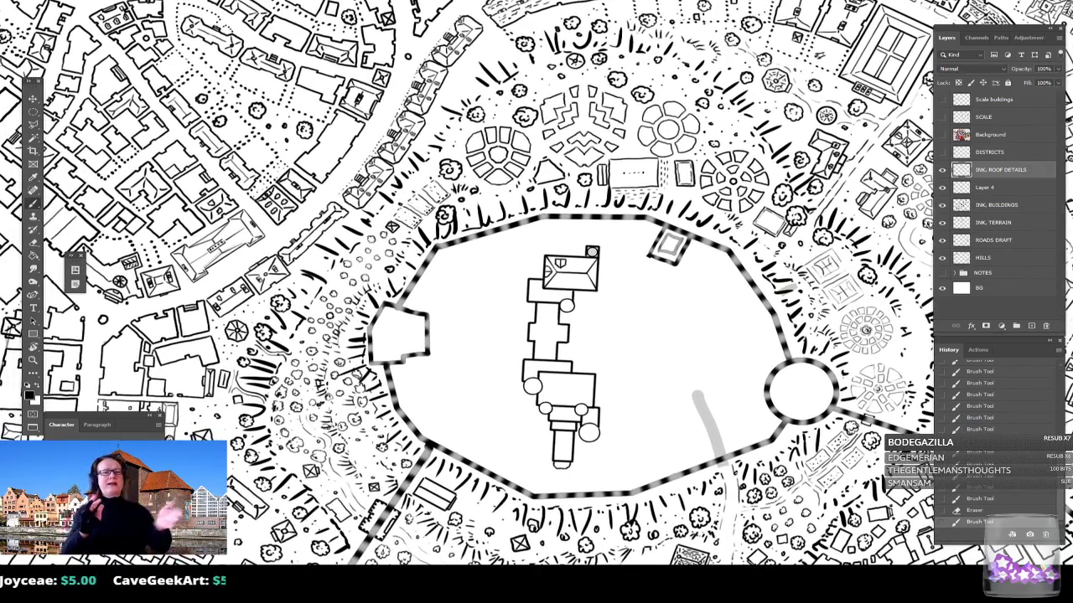
pyautogui.scroll(3, 570, 352)
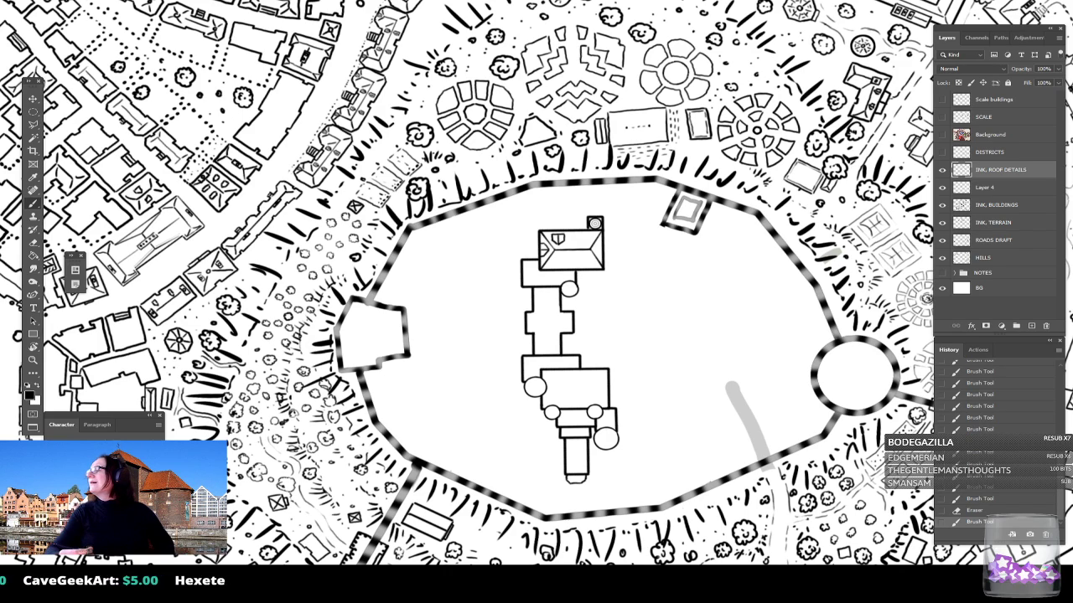
pyautogui.scroll(1, 622, 235)
pyautogui.scroll(4, 575, 196)
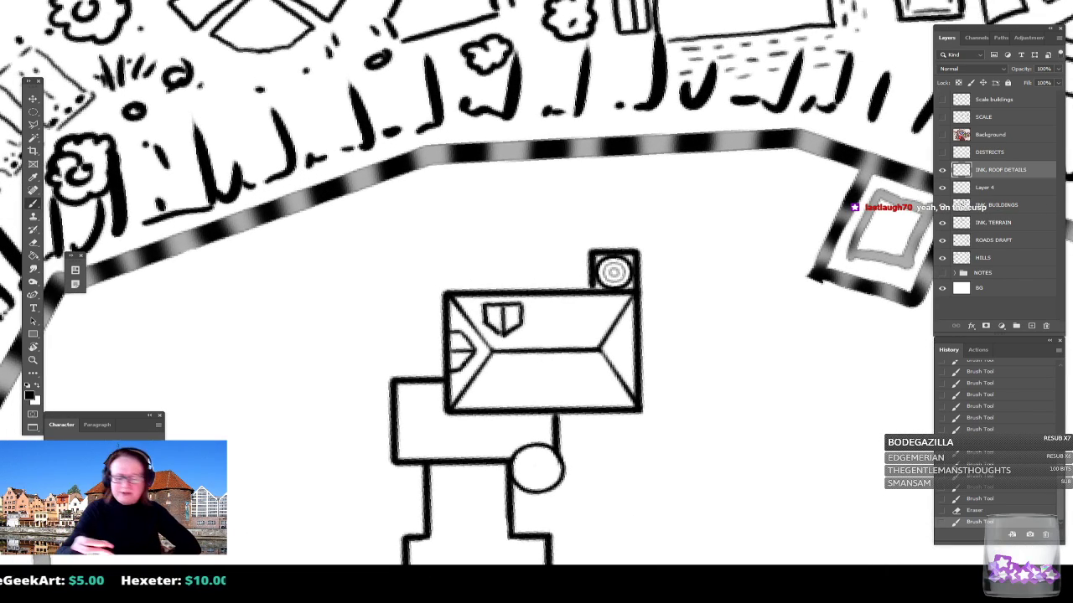
# Step: Draw a row of three smaller pointed dormers on the north slope, east of the large dormer
pyautogui.moveTo(531, 303)
pyautogui.mouseDown()
pyautogui.moveTo(560, 306)
pyautogui.moveTo(560, 315)
pyautogui.moveTo(573, 300)
pyautogui.moveTo(579, 313)
pyautogui.moveTo(600, 301)
pyautogui.moveTo(604, 311)
pyautogui.mouseUp()
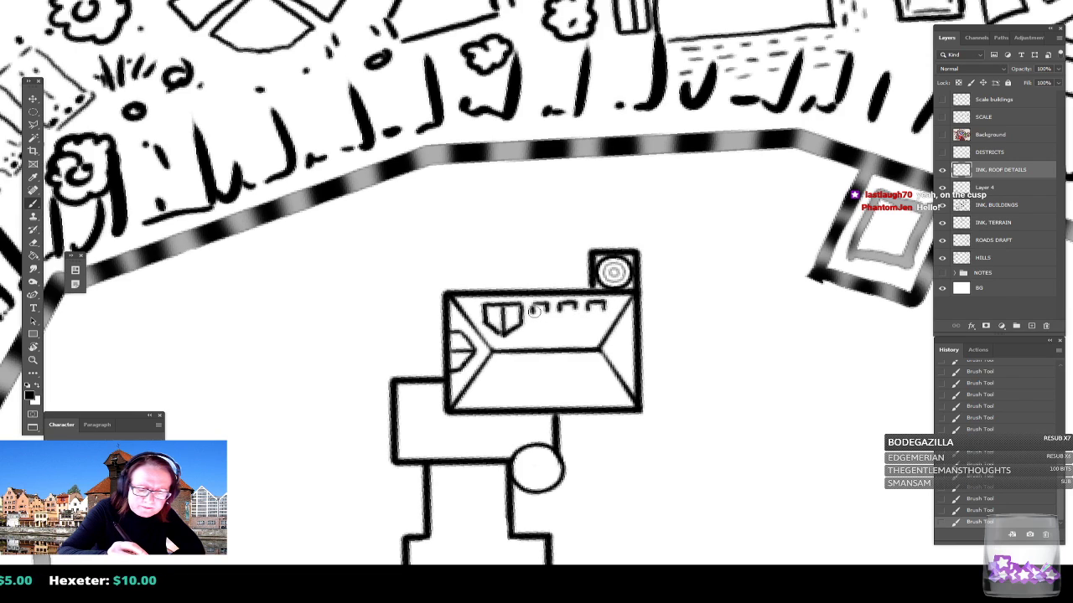
pyautogui.moveTo(533, 307)
pyautogui.mouseDown()
pyautogui.moveTo(534, 318)
pyautogui.moveTo(602, 316)
pyautogui.mouseUp()
pyautogui.moveTo(534, 317); pyautogui.dragTo(596, 321)
pyautogui.scroll(-5, 649, 347)
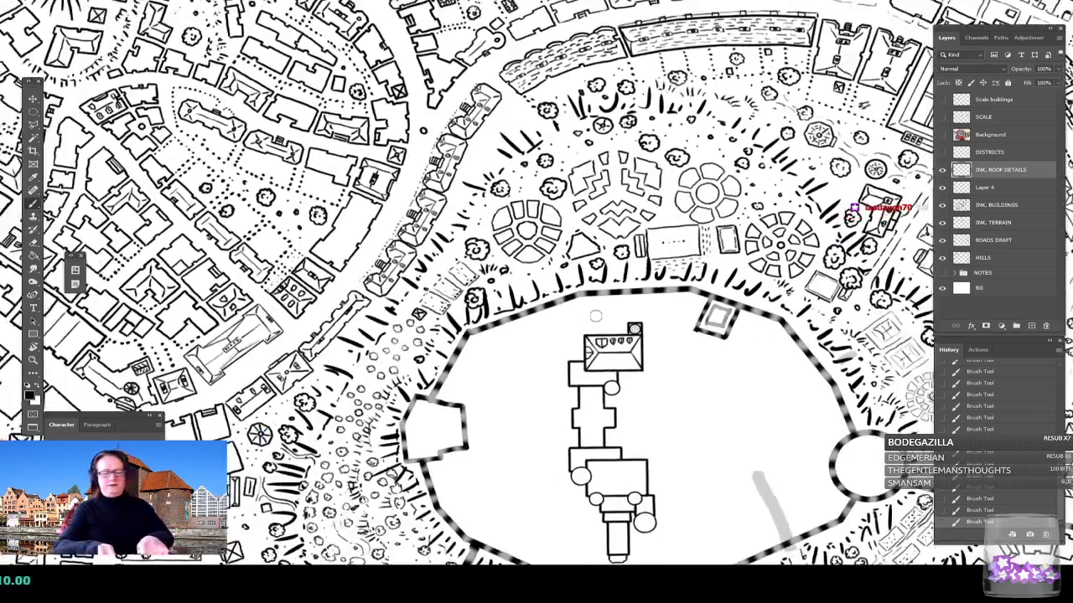
pyautogui.scroll(3, 707, 444)
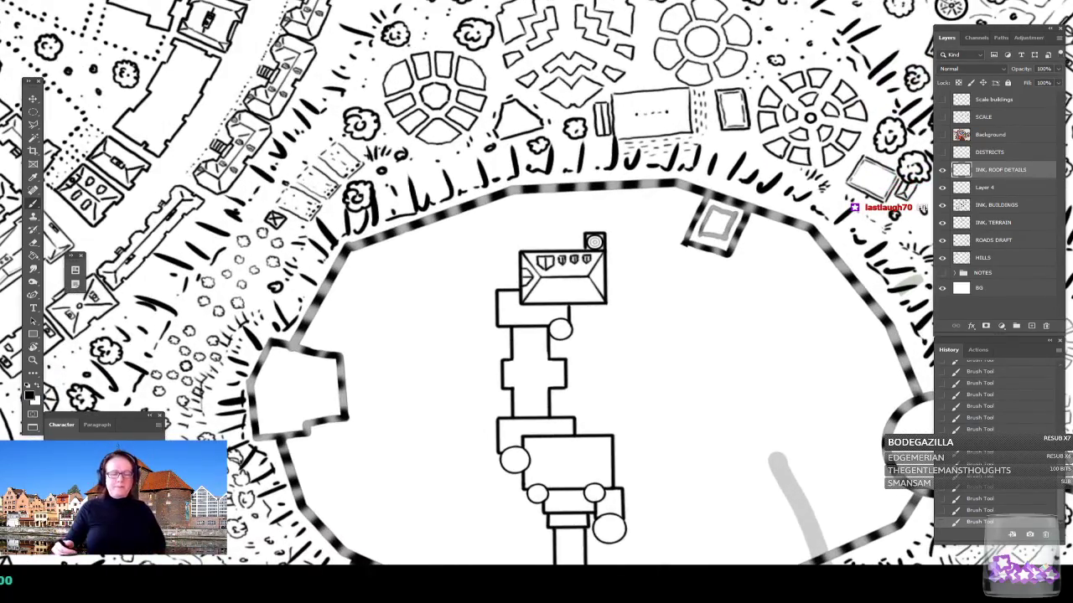
pyautogui.scroll(2, 519, 293)
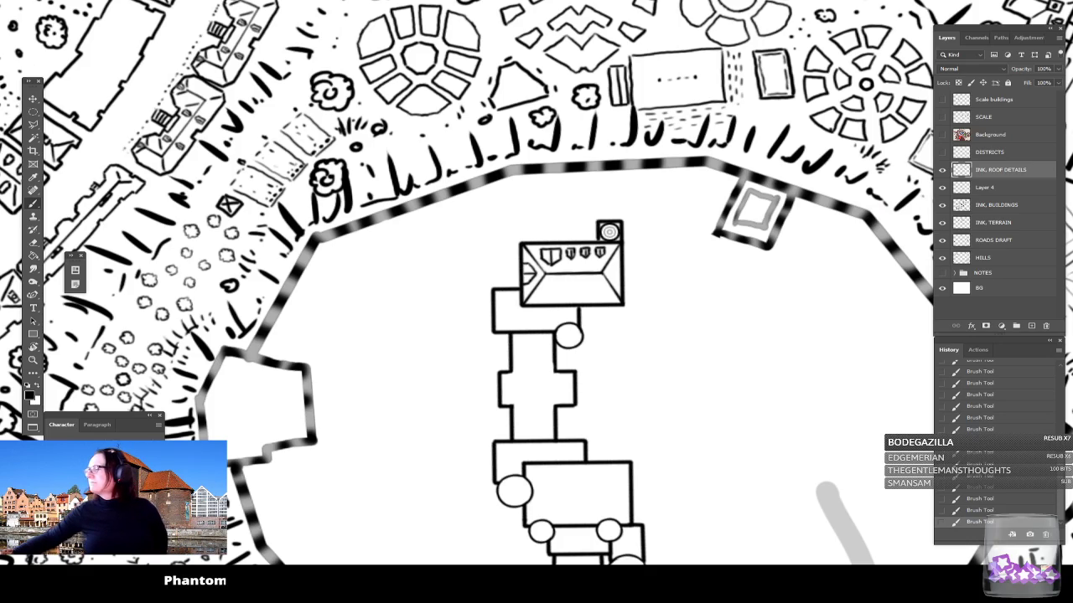
# Step: Compare the castle with the aerial Moszna castle photo in the browser, and return to the Photoshop map
pyautogui.hotkey('ctrl', '-')
pyautogui.hotkey('ctrl', '-')
pyautogui.hotkey('ctrl', '-')
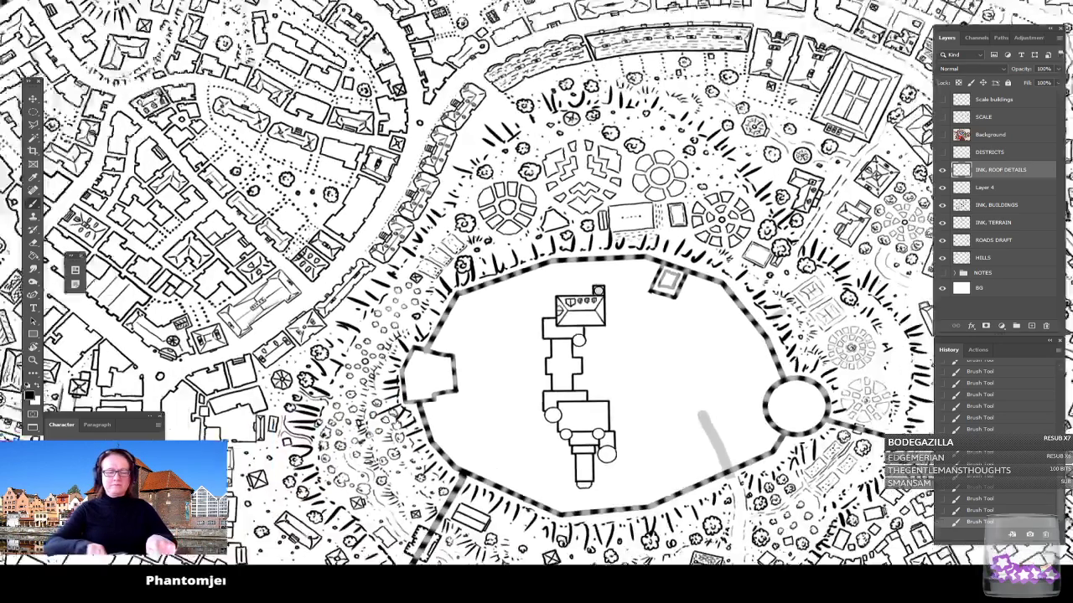
pyautogui.moveTo(278, 427); pyautogui.dragTo(268, 363)
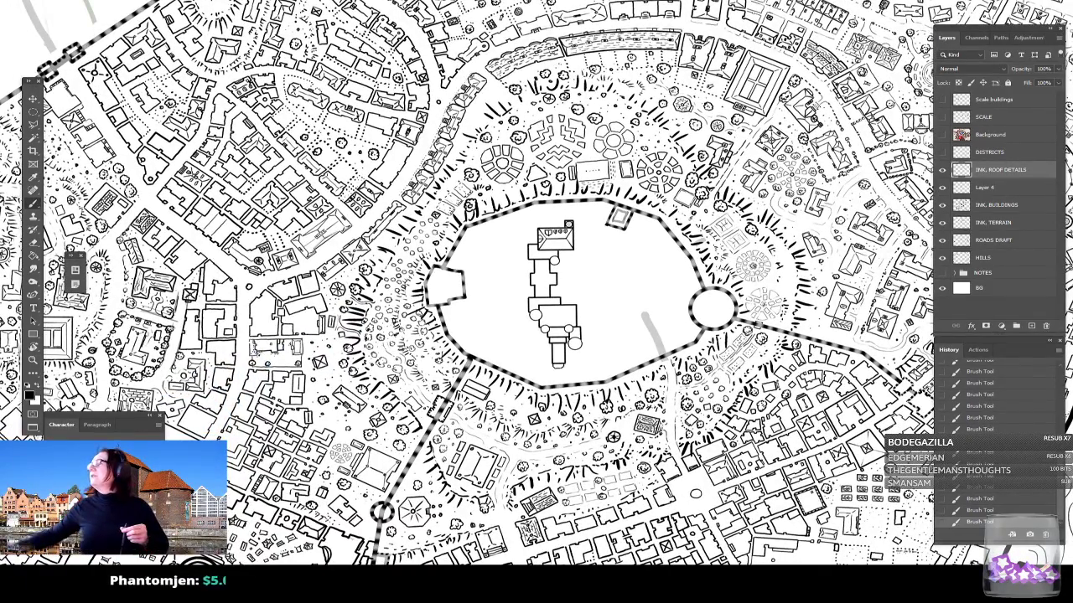
pyautogui.hotkey('alt', 'Tab')
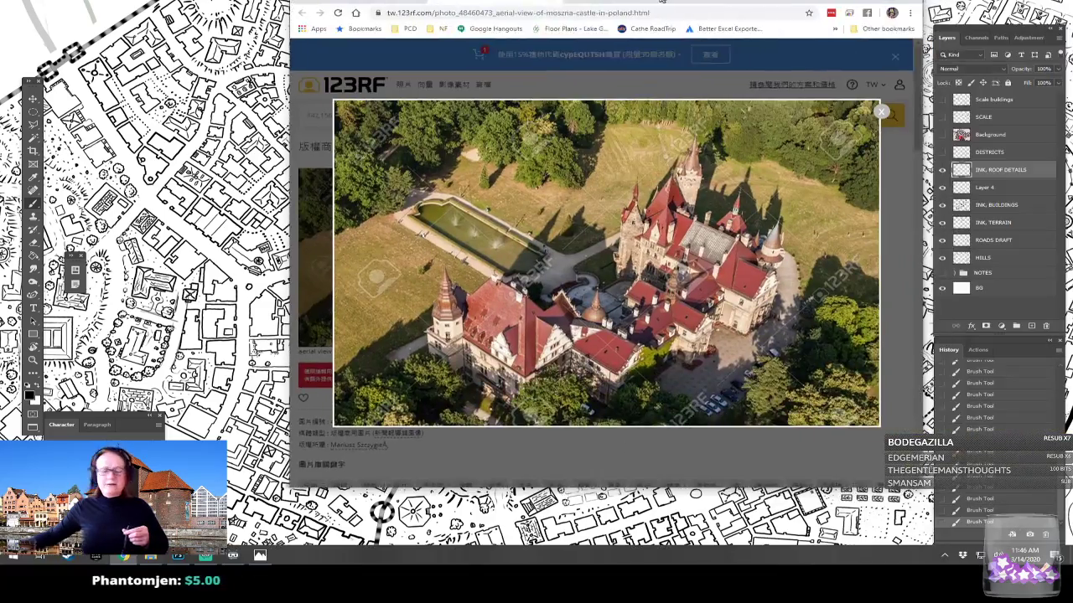
pyautogui.moveTo(661, 0); pyautogui.dragTo(635, 21)
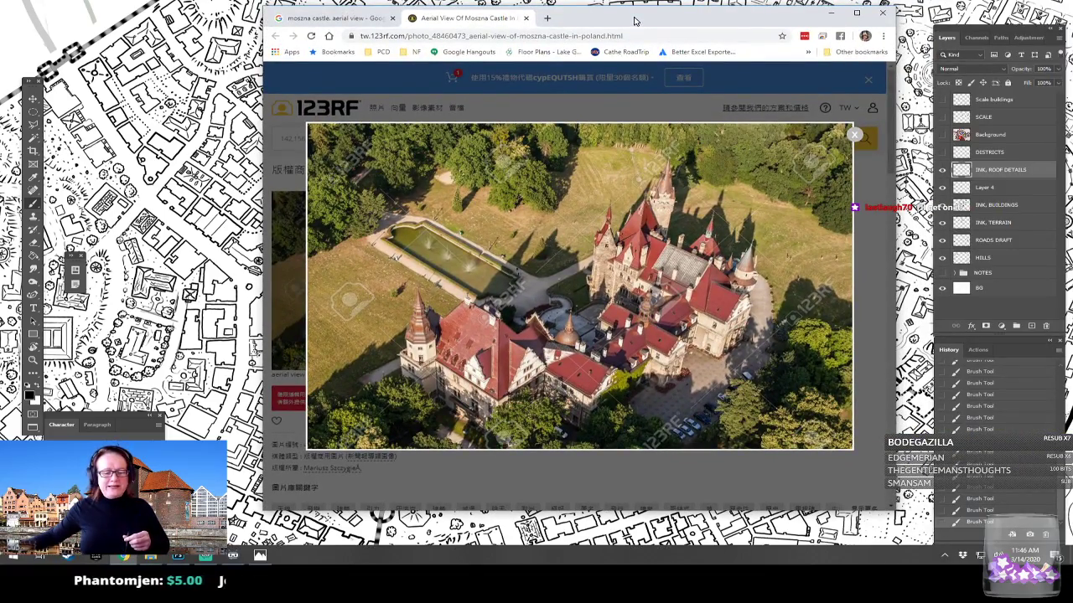
pyautogui.hotkey('alt', 'Tab')
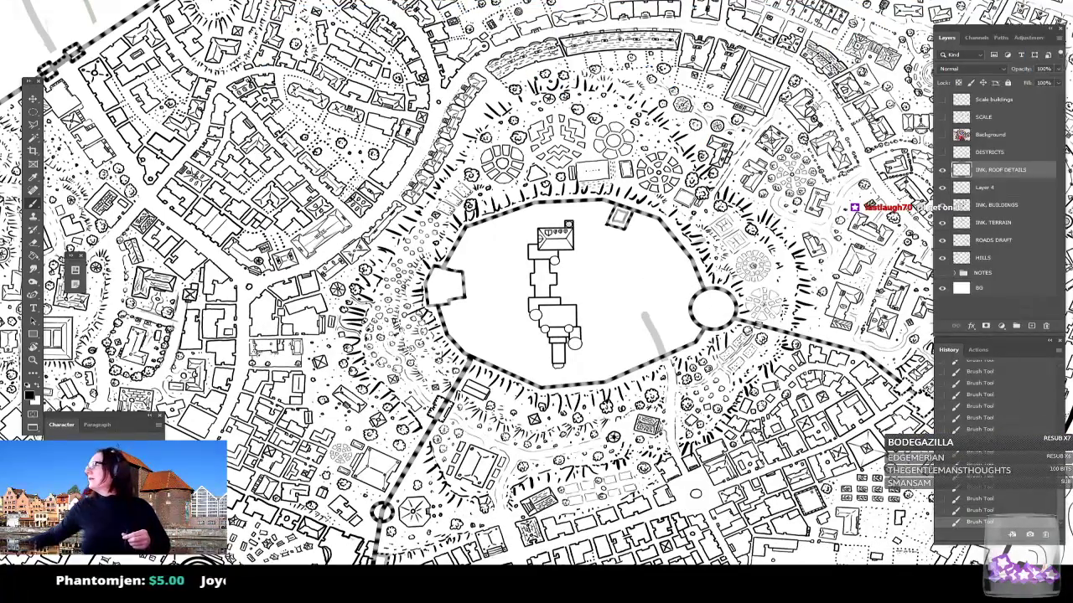
# Step: Review the castle's remaining roof outlines and bring up the aerial Moszna castle photo full-screen in the browser
pyautogui.moveTo(545, 317); pyautogui.dragTo(518, 433)
pyautogui.scroll(5, 517, 434)
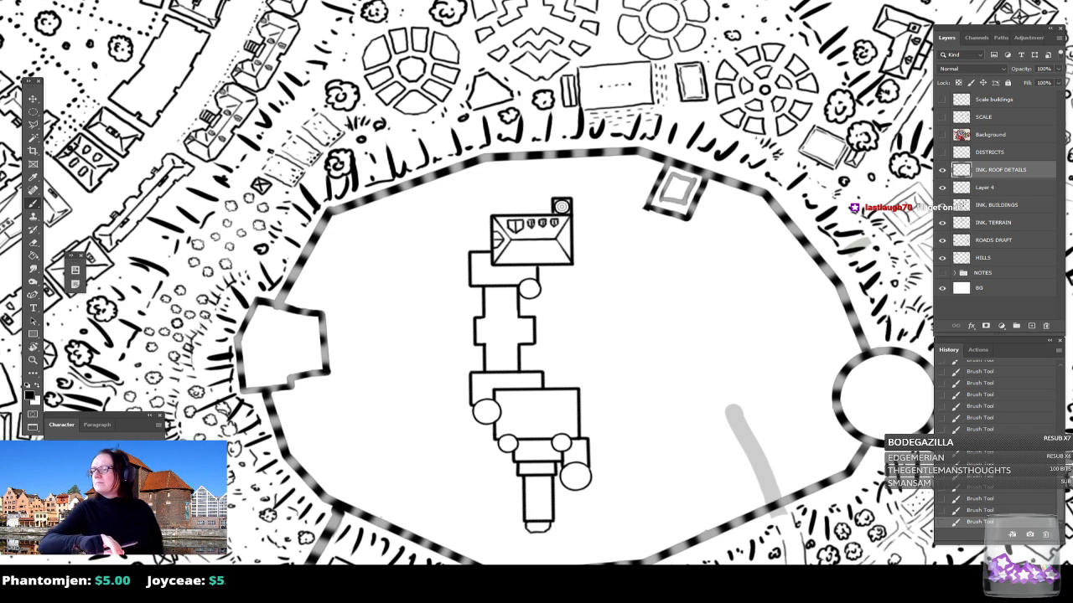
pyautogui.moveTo(536, 428); pyautogui.dragTo(566, 430)
pyautogui.scroll(3, 585, 461)
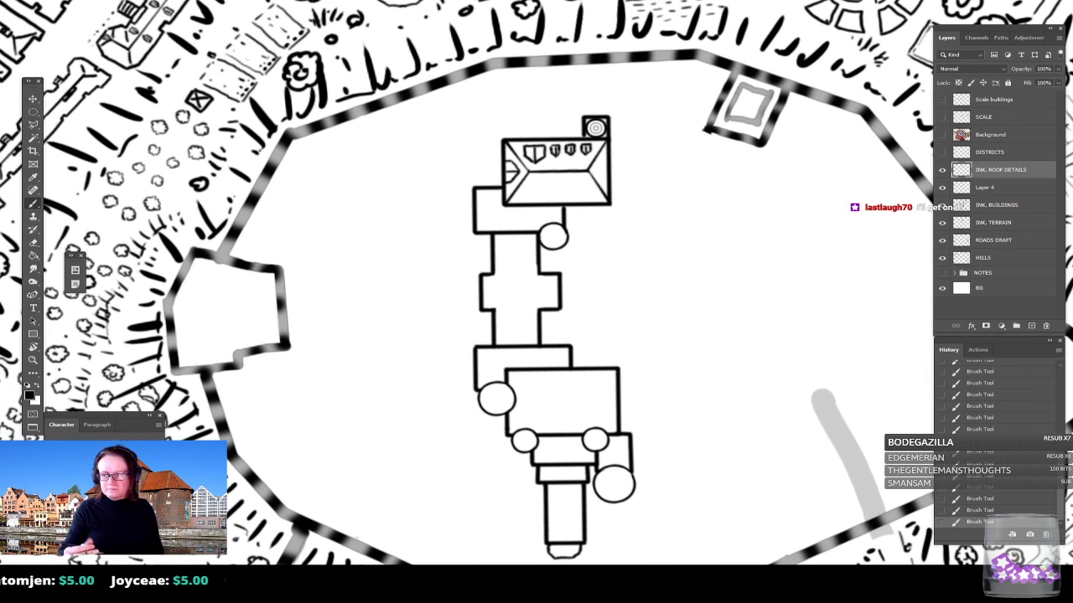
pyautogui.moveTo(560, 369); pyautogui.dragTo(563, 352)
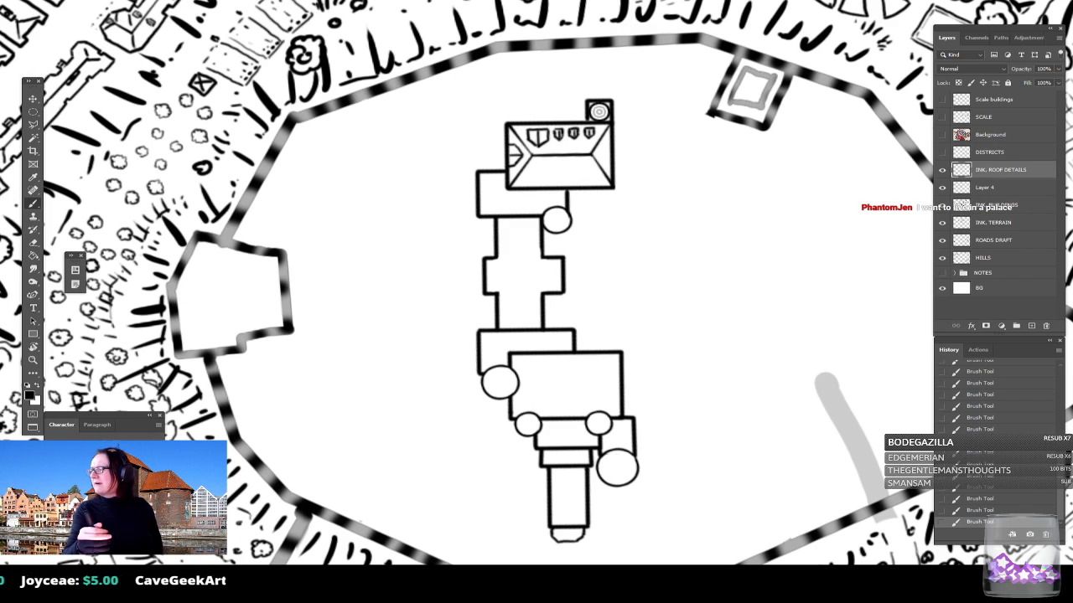
pyautogui.moveTo(537, 285); pyautogui.dragTo(560, 300)
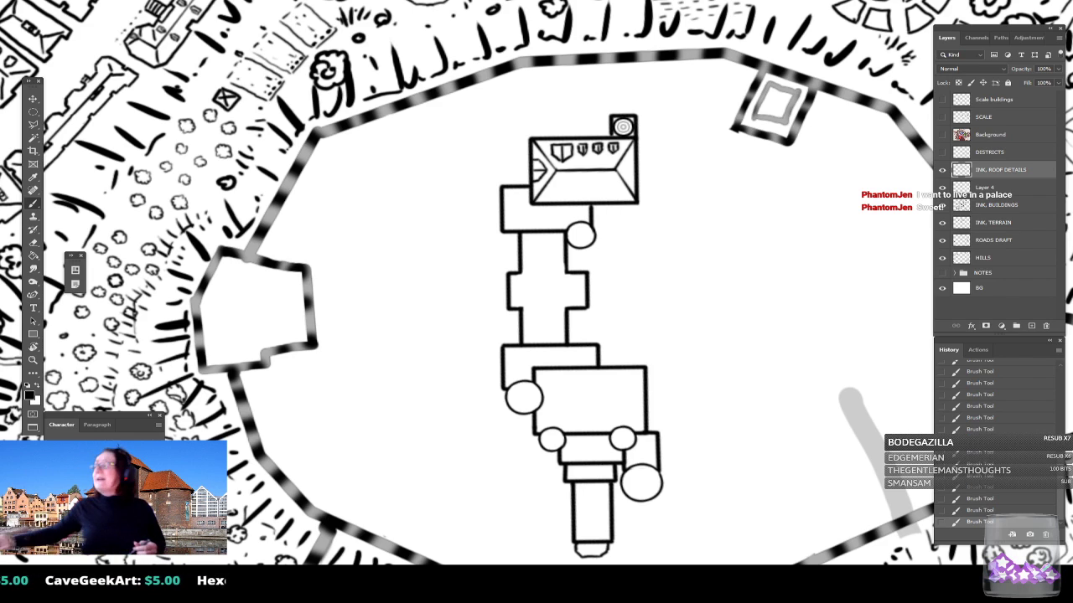
pyautogui.moveTo(863, 137); pyautogui.dragTo(863, 1)
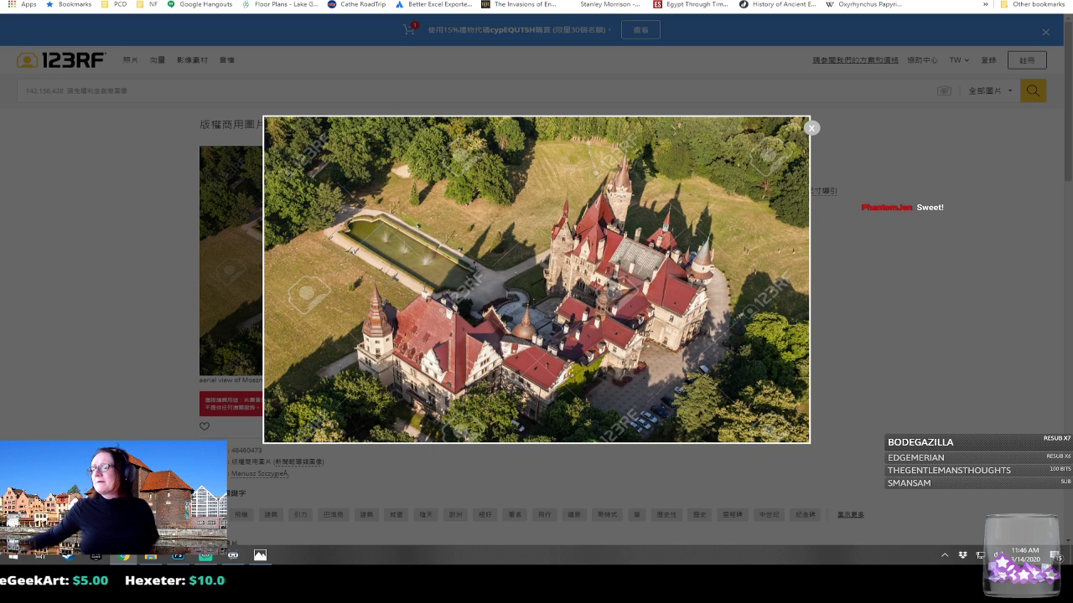
# Step: Examine the ground-level castle photo, close it, and bring the Photoshop map back into view
pyautogui.moveTo(1072, 60); pyautogui.dragTo(706, 65)
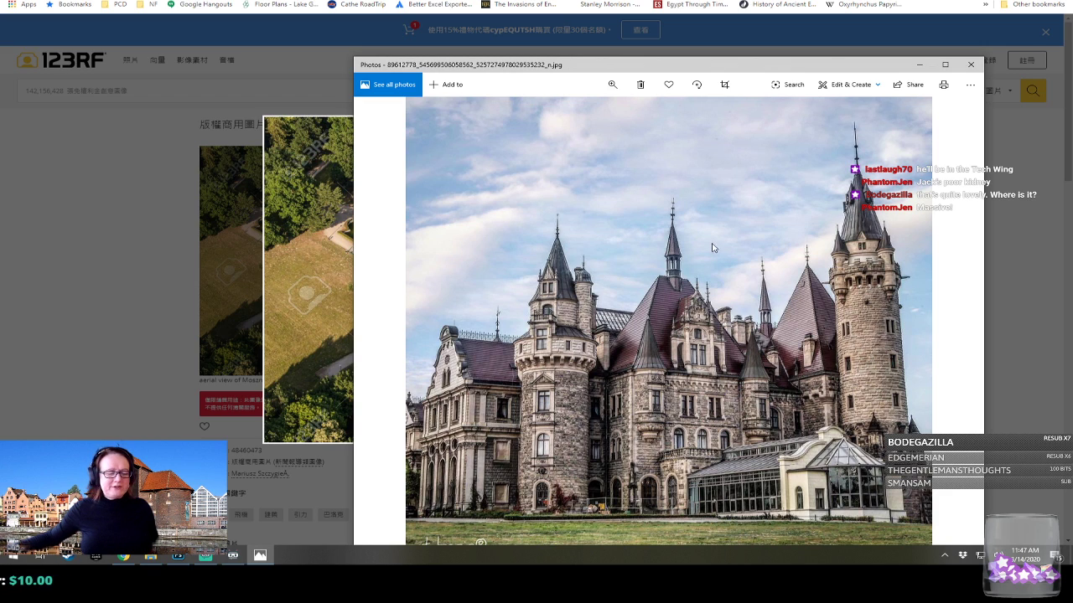
pyautogui.hotkey('alt', 'F4')
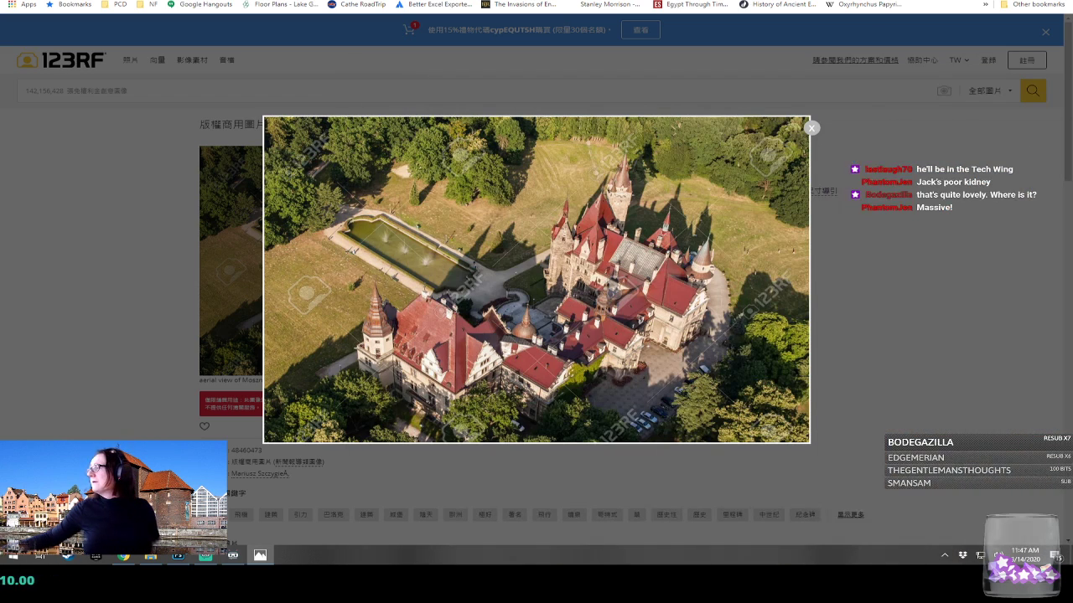
pyautogui.moveTo(624, 0); pyautogui.dragTo(0, 36)
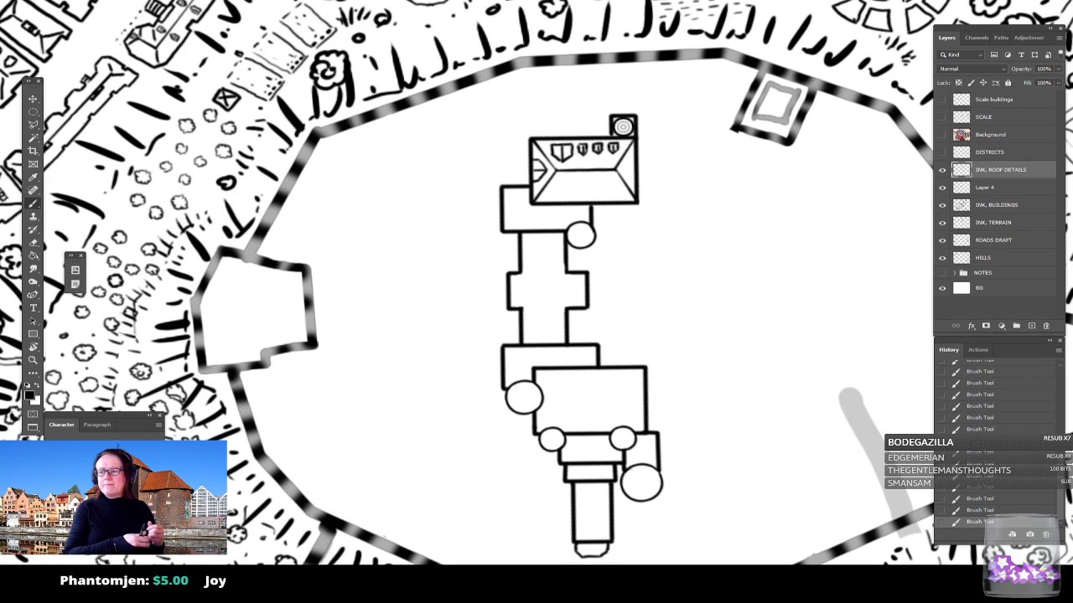
# Step: Draw two small chimneys just south of the main roof's ridge, one near each end
pyautogui.moveTo(618, 169); pyautogui.dragTo(643, 231)
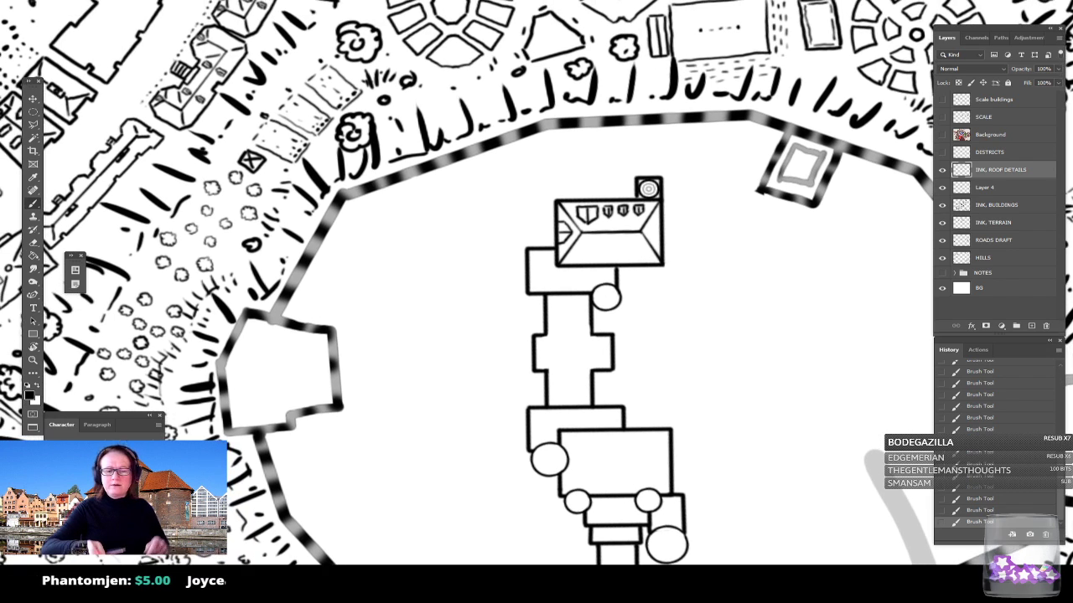
pyautogui.scroll(4, 644, 230)
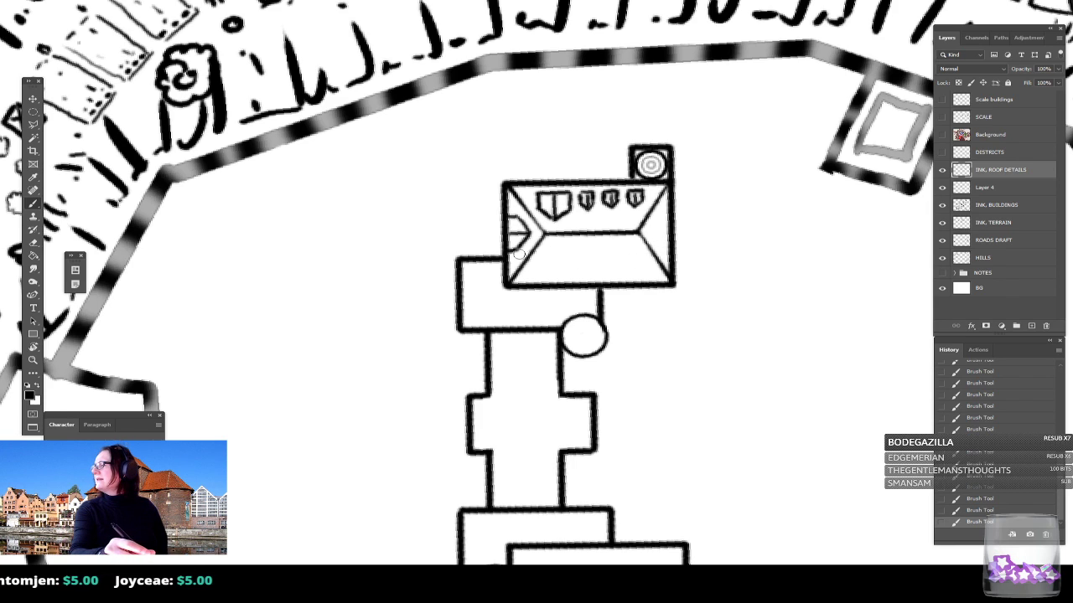
pyautogui.scroll(2, 576, 220)
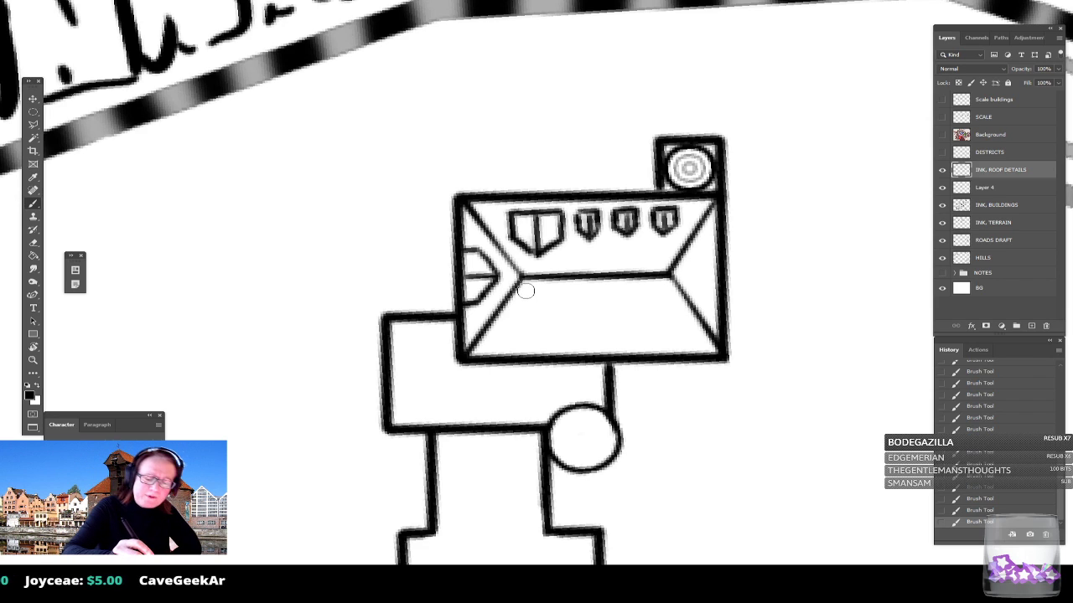
pyautogui.moveTo(526, 290)
pyautogui.mouseDown()
pyautogui.moveTo(544, 285)
pyautogui.moveTo(526, 290)
pyautogui.moveTo(536, 289)
pyautogui.mouseUp()
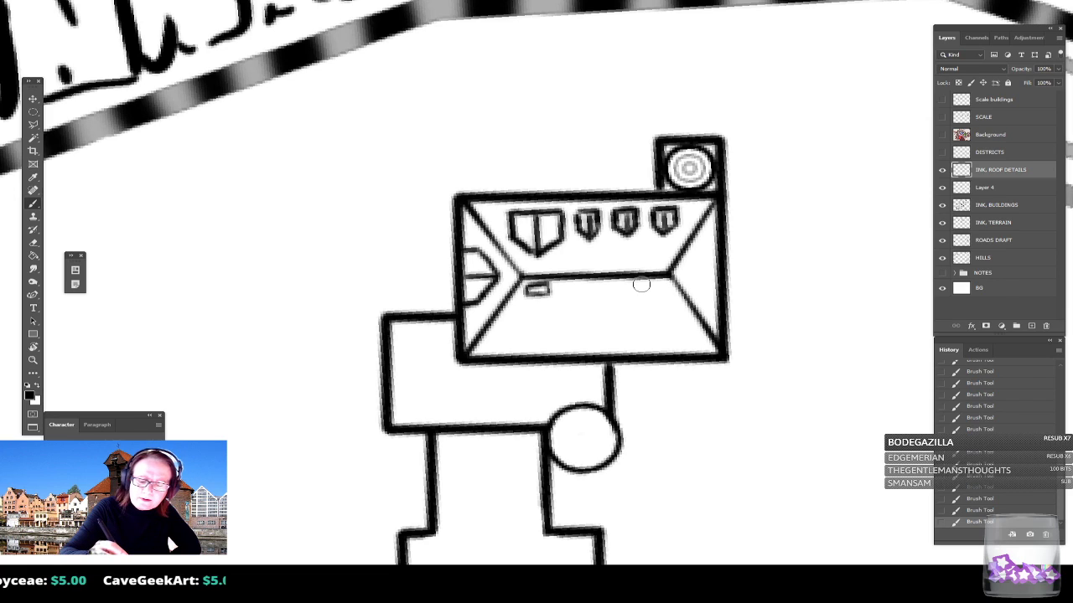
pyautogui.moveTo(642, 289)
pyautogui.mouseDown()
pyautogui.moveTo(668, 280)
pyautogui.moveTo(642, 286)
pyautogui.mouseUp()
pyautogui.moveTo(532, 287); pyautogui.dragTo(539, 292)
pyautogui.moveTo(647, 283); pyautogui.dragTo(653, 285)
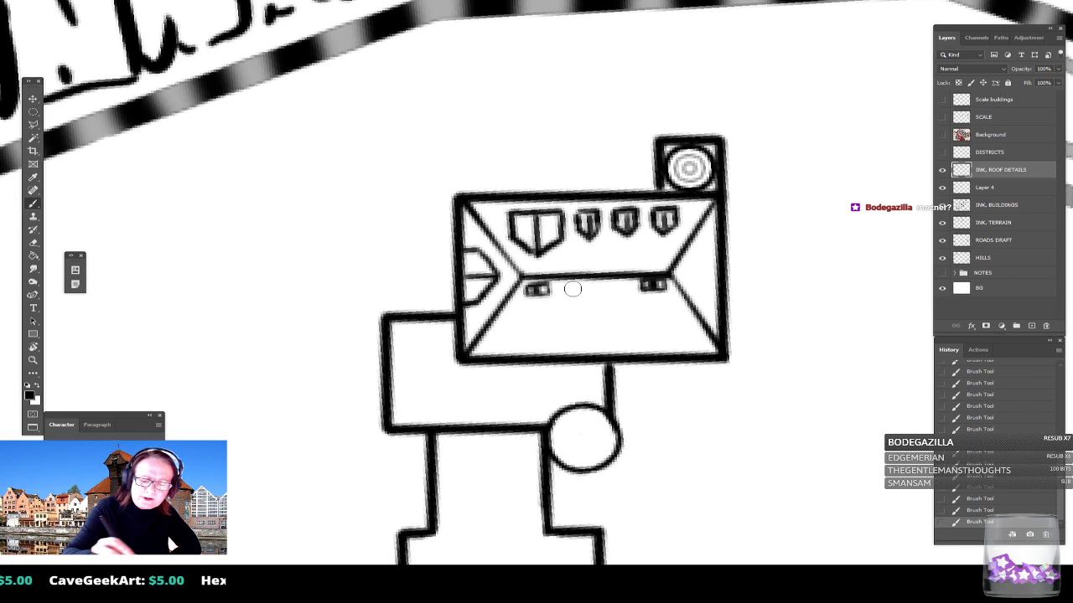
pyautogui.moveTo(537, 290); pyautogui.dragTo(545, 294)
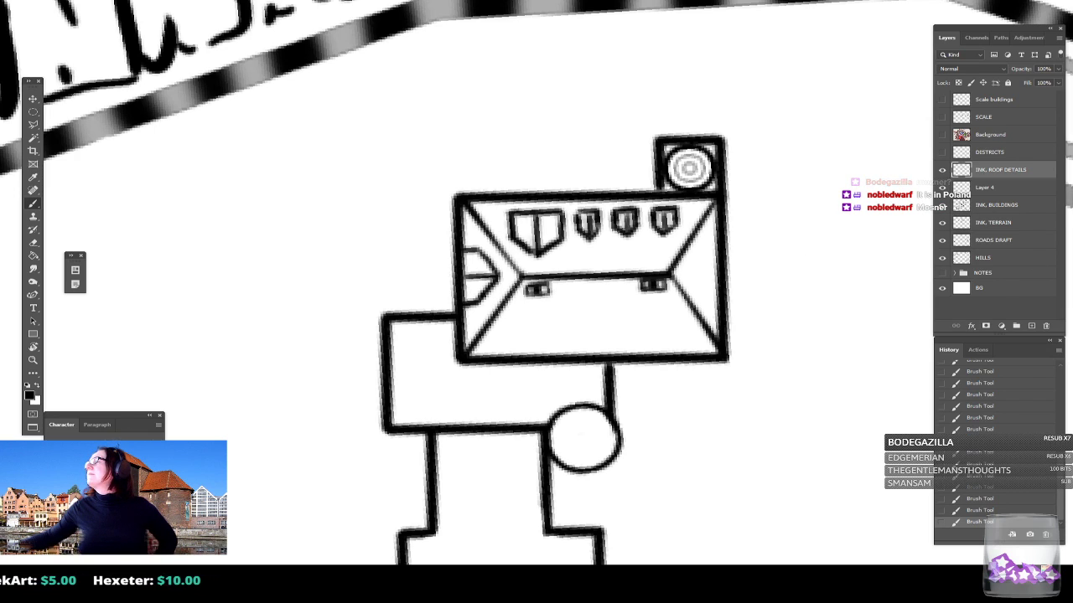
# Step: Bring up the Moszna castle web page, reopen the enlarged aerial photo to study the roofs, and return to the Photoshop map
pyautogui.moveTo(1072, 92); pyautogui.dragTo(705, 133)
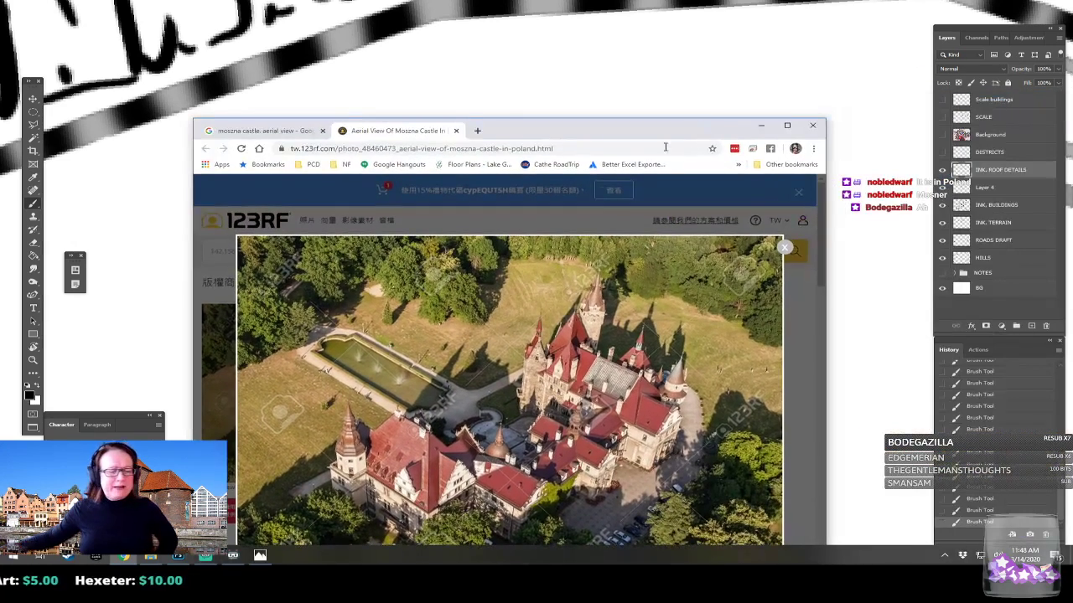
pyautogui.click(782, 248)
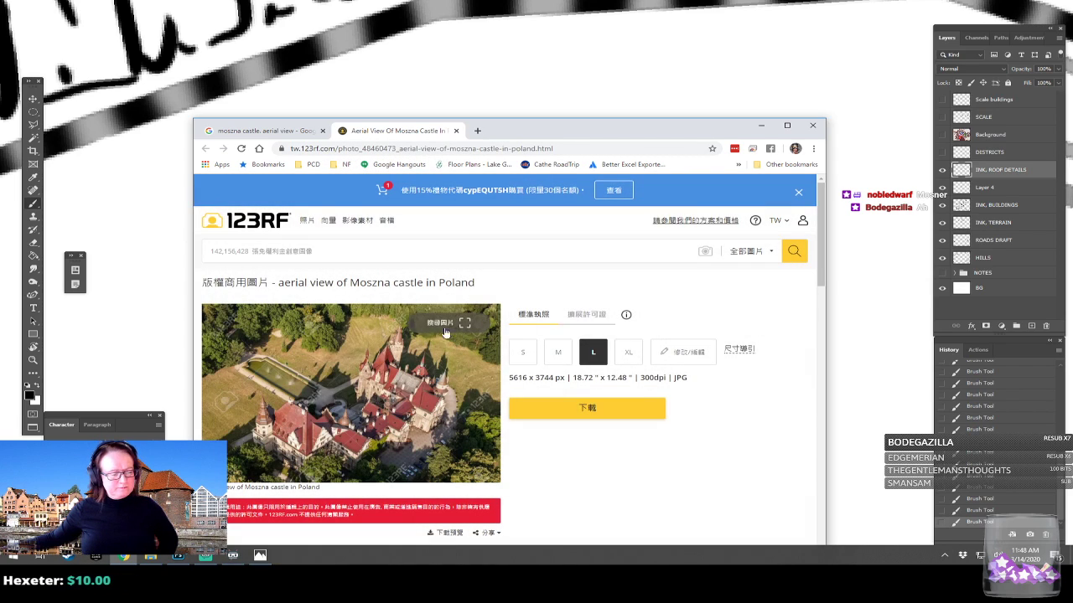
pyautogui.click(372, 378)
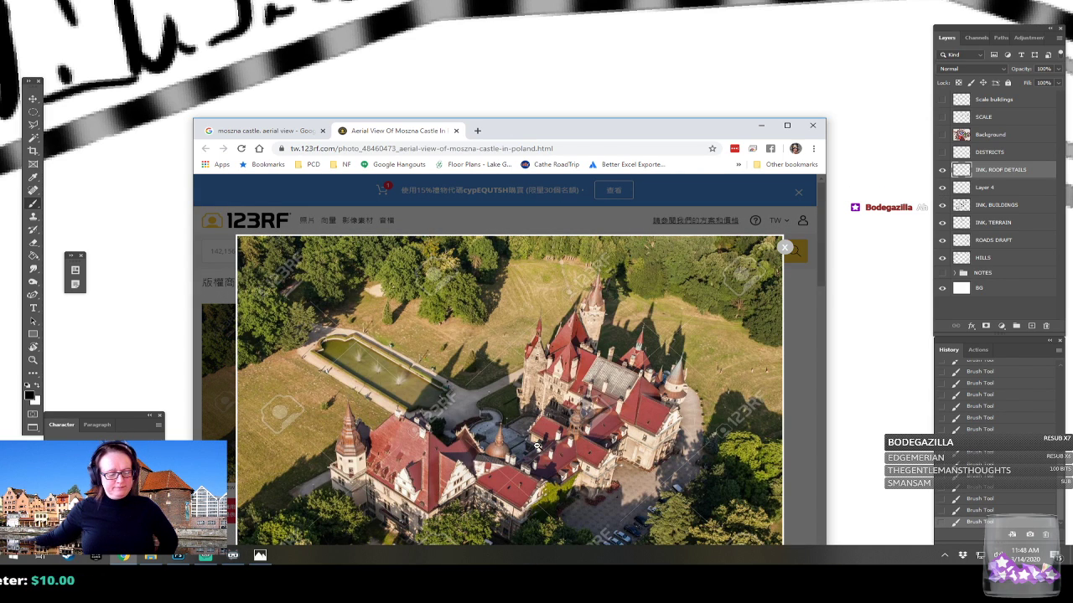
pyautogui.moveTo(545, 135); pyautogui.dragTo(1072, 276)
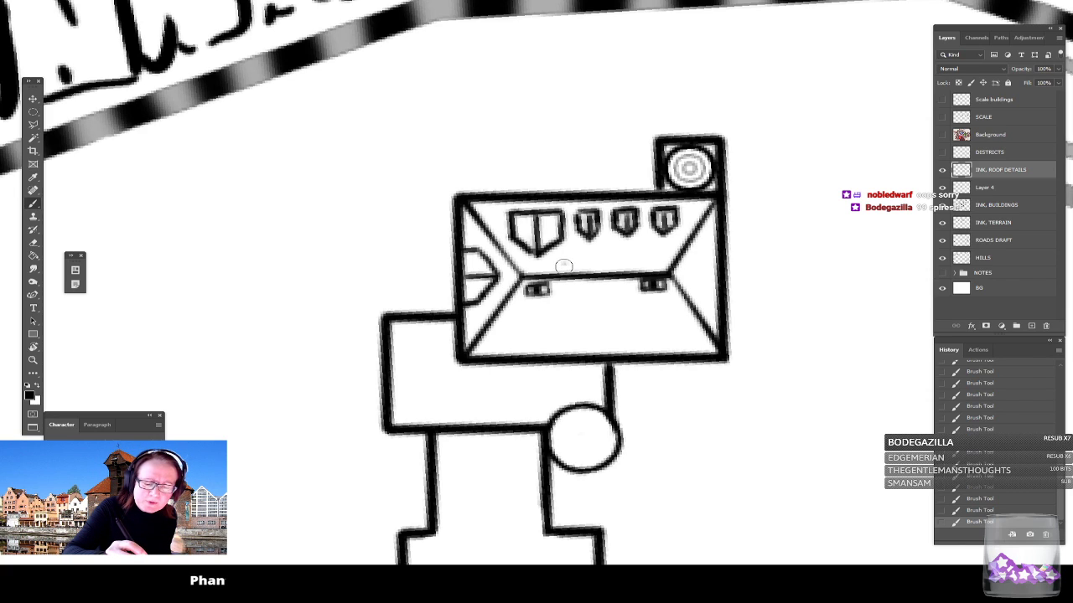
# Step: Draw two small chimneys just north of the main roof's ridge, and a horizontal ridge line along the adjoining wing to the south
pyautogui.moveTo(568, 266)
pyautogui.mouseDown()
pyautogui.moveTo(587, 268)
pyautogui.moveTo(586, 257)
pyautogui.moveTo(566, 259)
pyautogui.moveTo(624, 268)
pyautogui.moveTo(625, 256)
pyautogui.moveTo(575, 267)
pyautogui.moveTo(614, 266)
pyautogui.mouseUp()
pyautogui.scroll(-2, 631, 285)
pyautogui.scroll(-4, 631, 285)
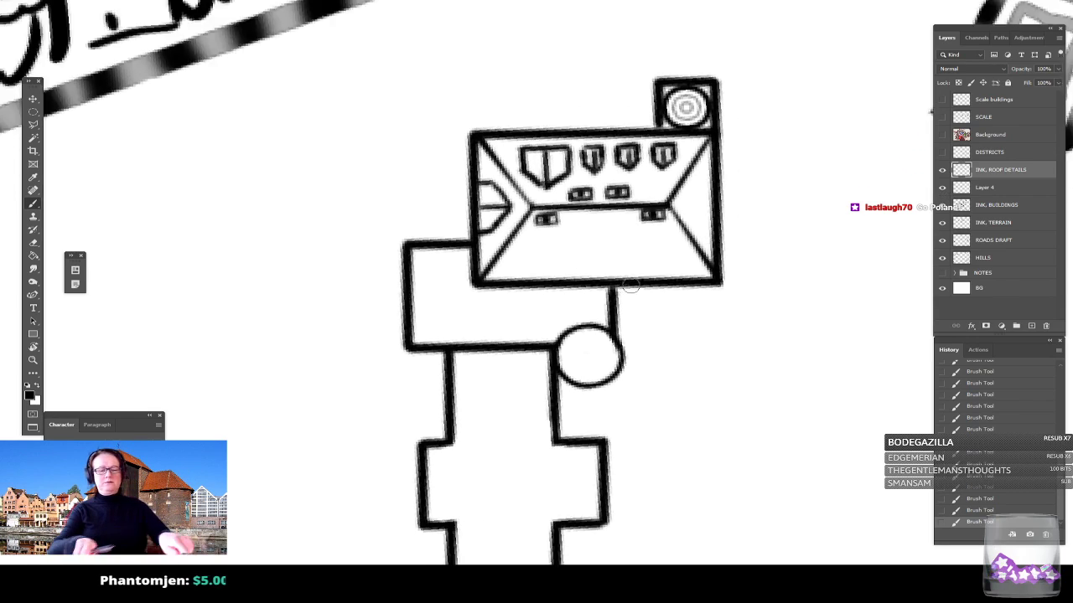
pyautogui.scroll(2, 627, 285)
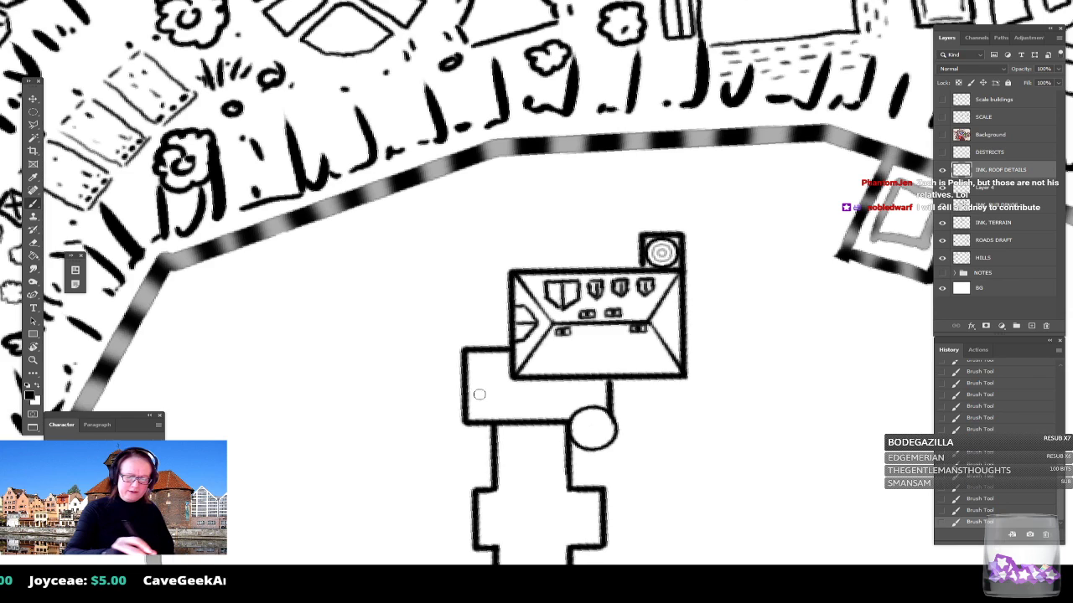
pyautogui.moveTo(470, 388); pyautogui.dragTo(608, 387)
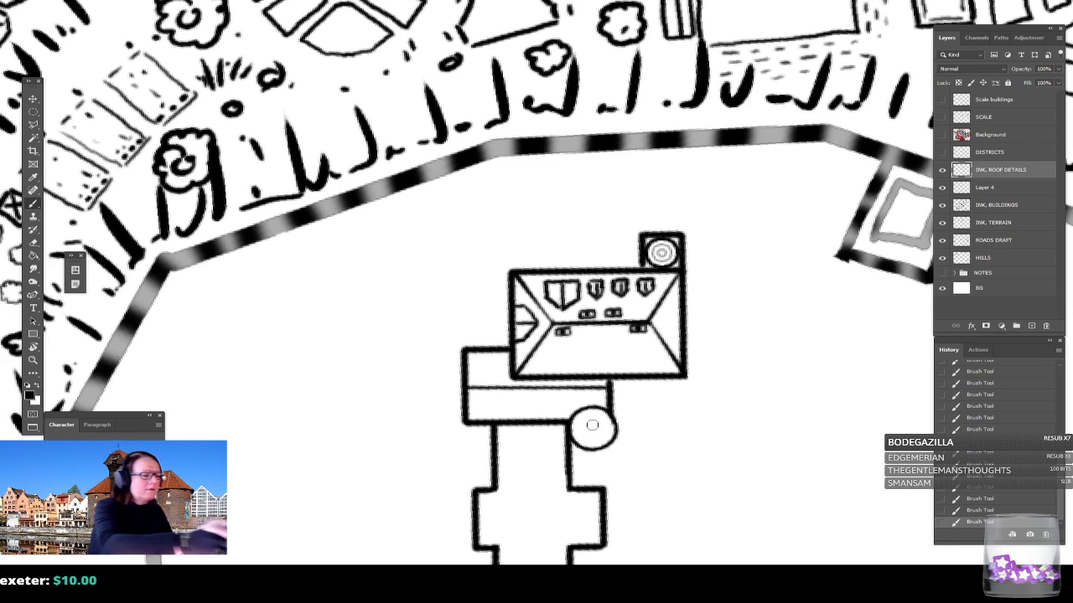
# Step: Add concentric roof rings and a centre dot to the round tower beside the adjoining wing, inked on the INK, ROOF DETAILS layer
pyautogui.click(33, 138)
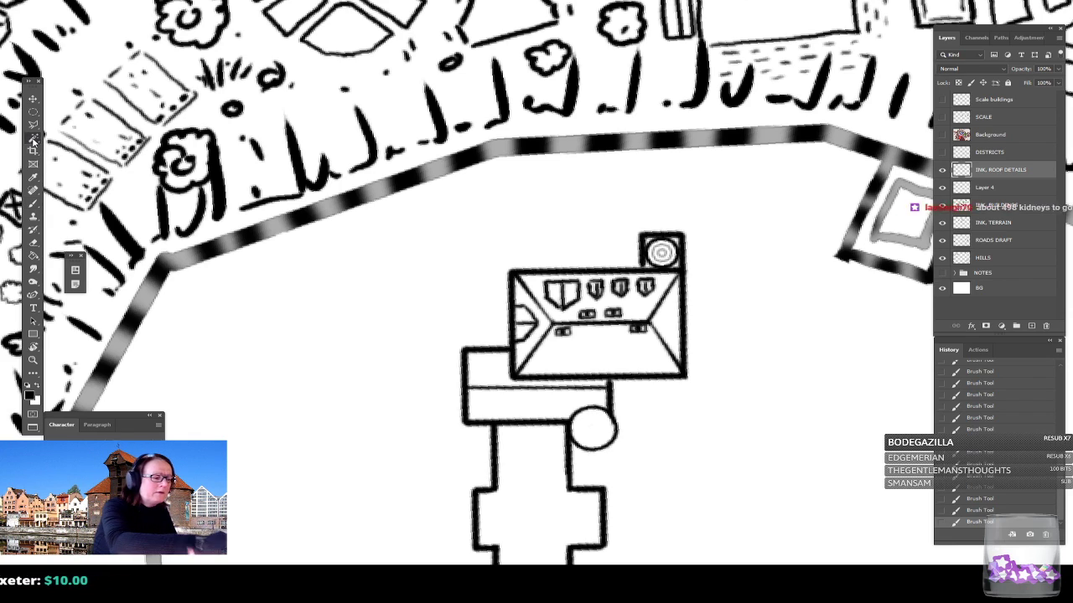
pyautogui.click(1000, 191)
pyautogui.click(600, 429)
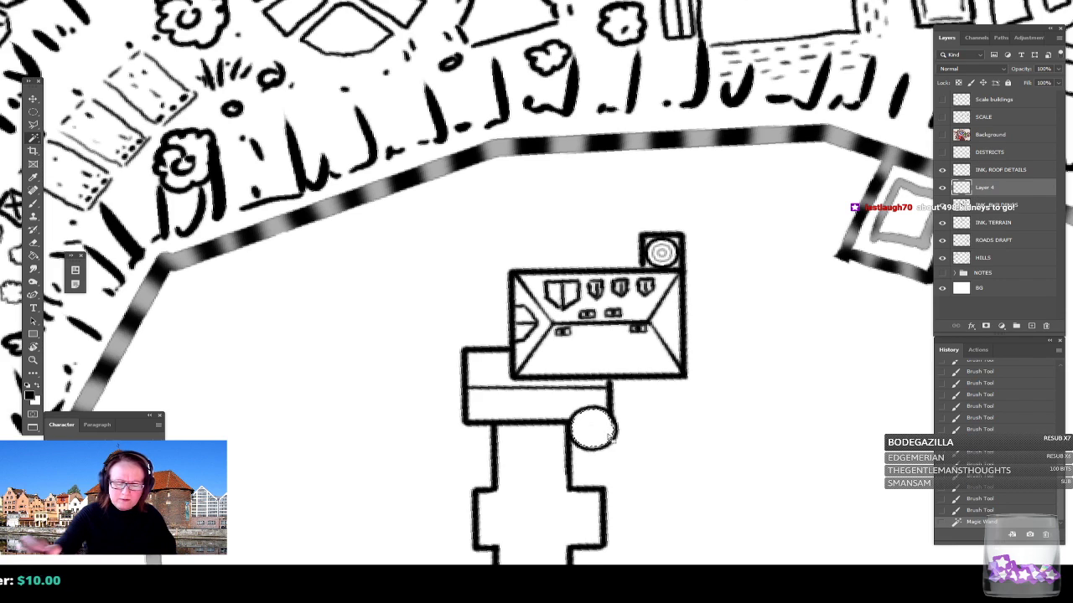
pyautogui.click(999, 171)
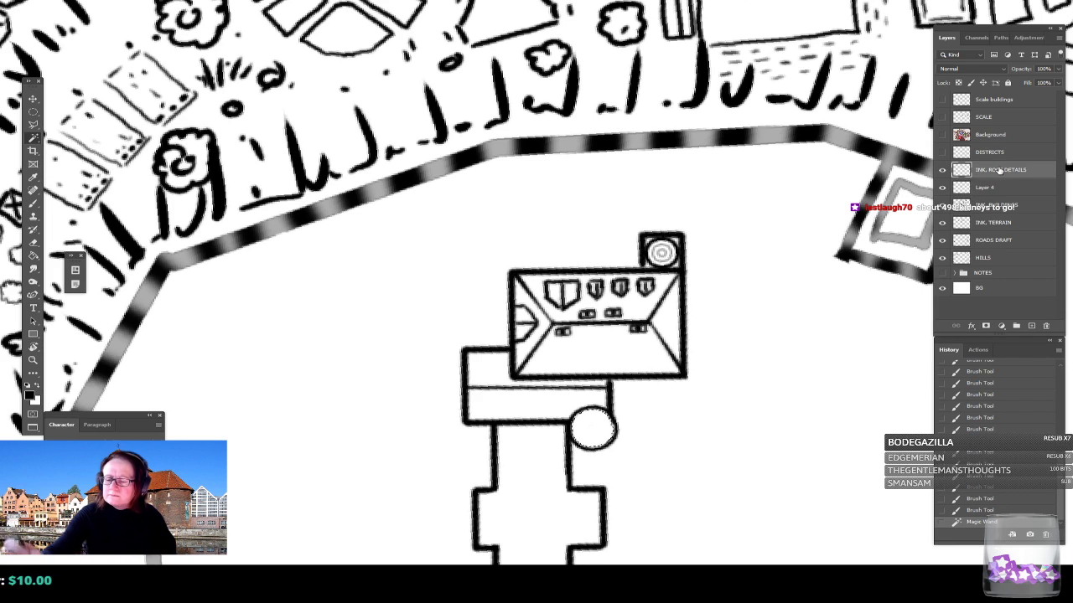
pyautogui.click(978, 350)
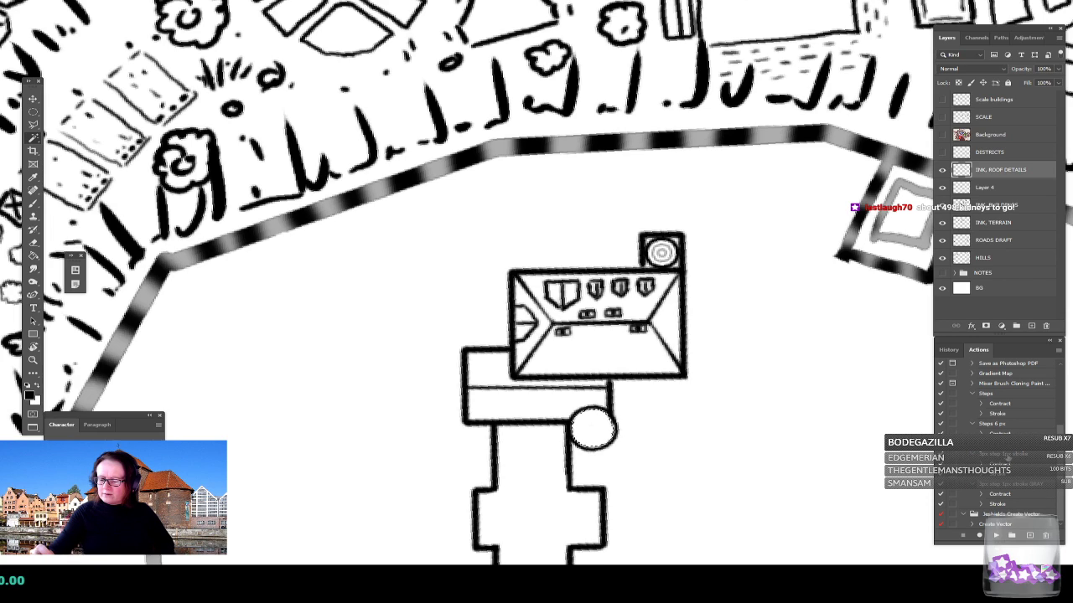
pyautogui.click(996, 536)
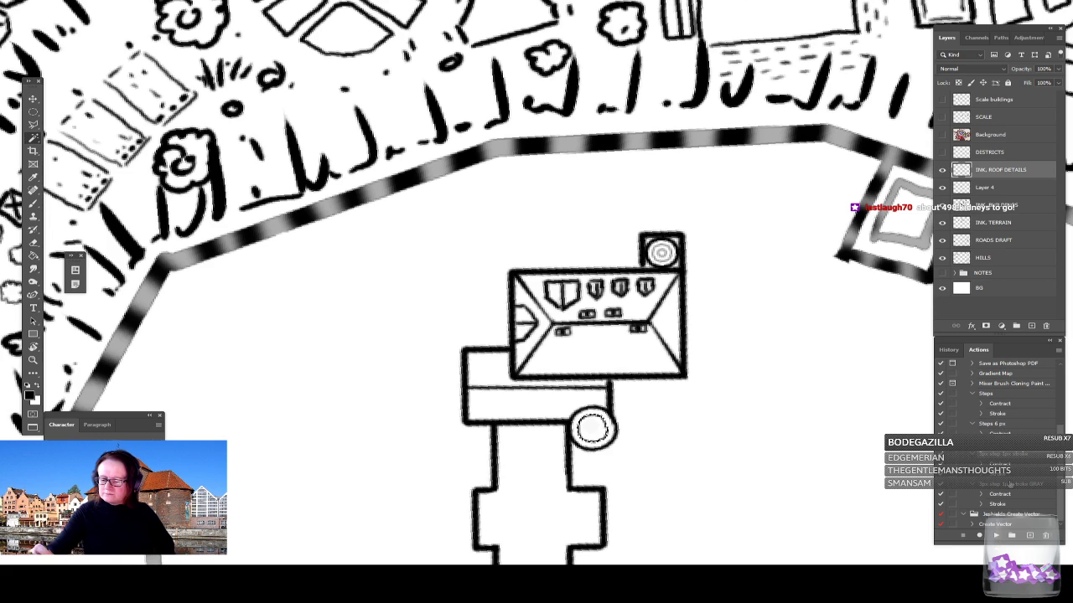
pyautogui.click(997, 536)
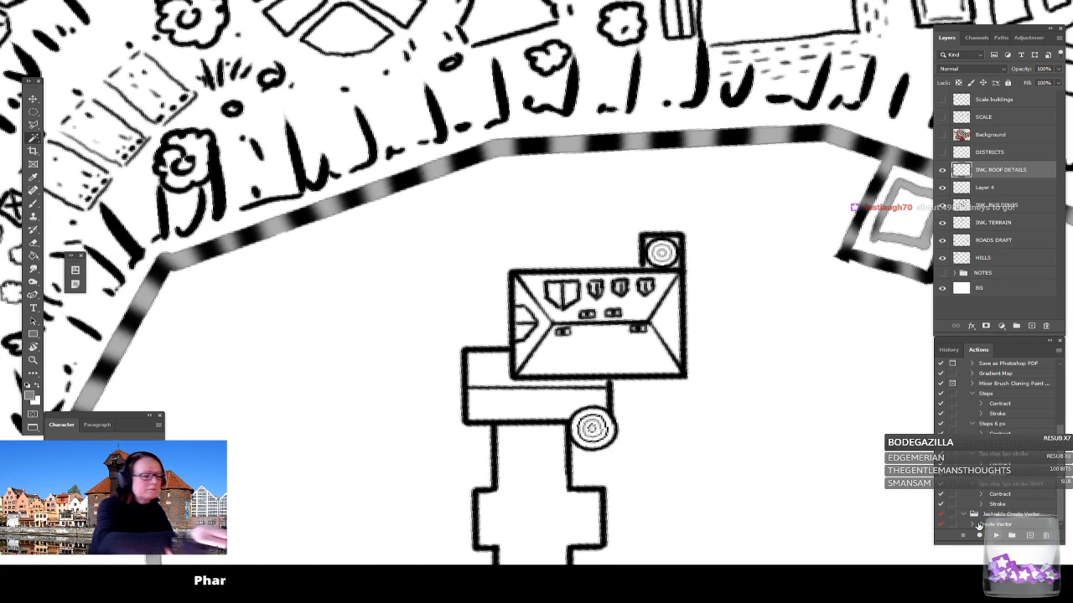
pyautogui.click(33, 113)
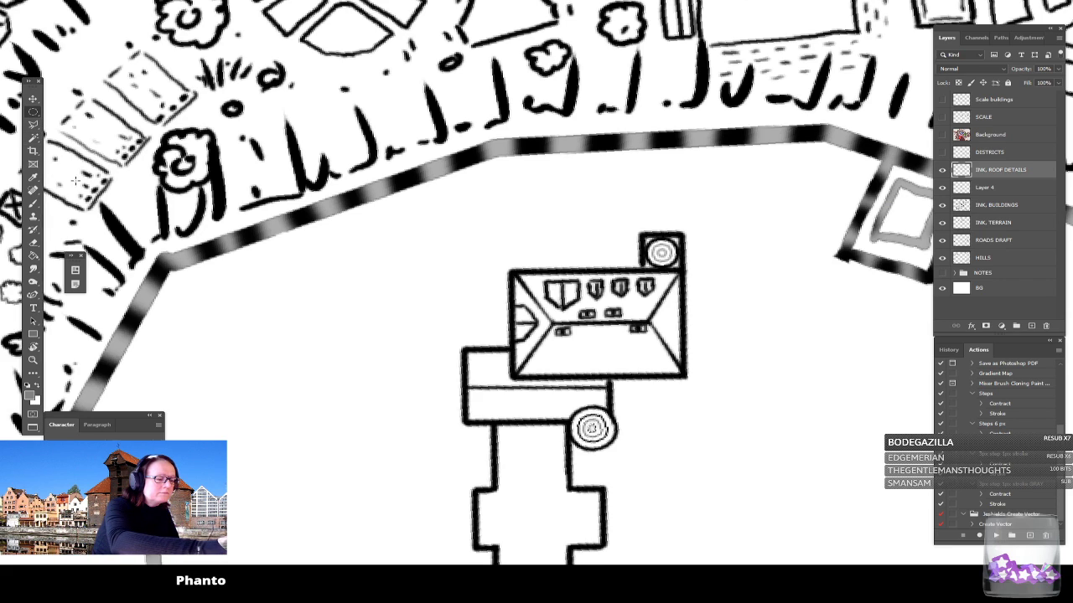
pyautogui.click(33, 203)
pyautogui.click(26, 385)
pyautogui.click(593, 429)
# Step: Draw a pointed dormer with a centre ridge near the west end of the main roof's south slope
pyautogui.scroll(-5, 613, 475)
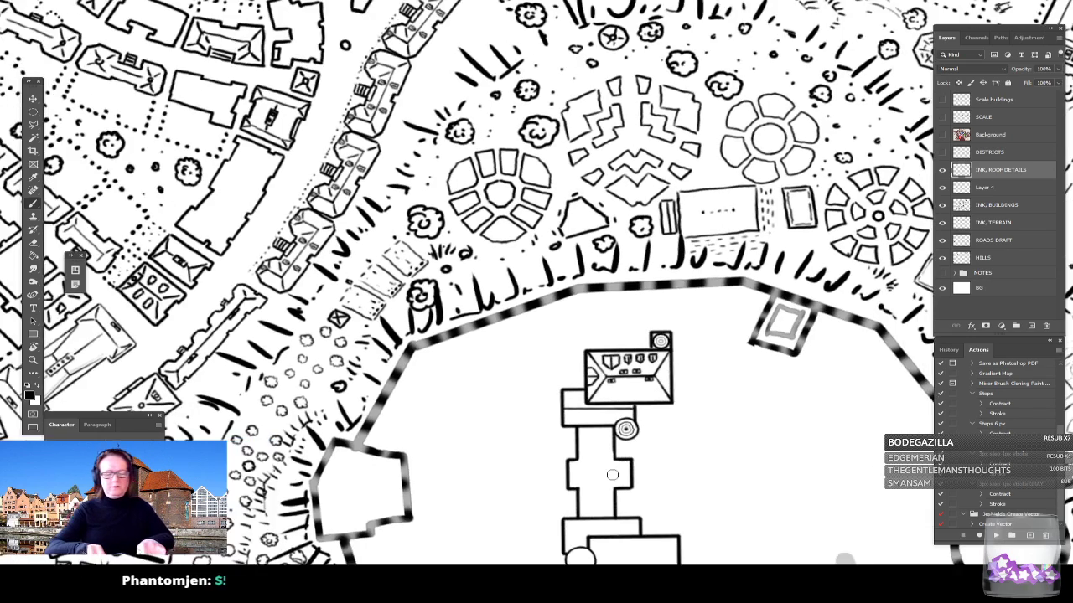
pyautogui.scroll(3, 624, 444)
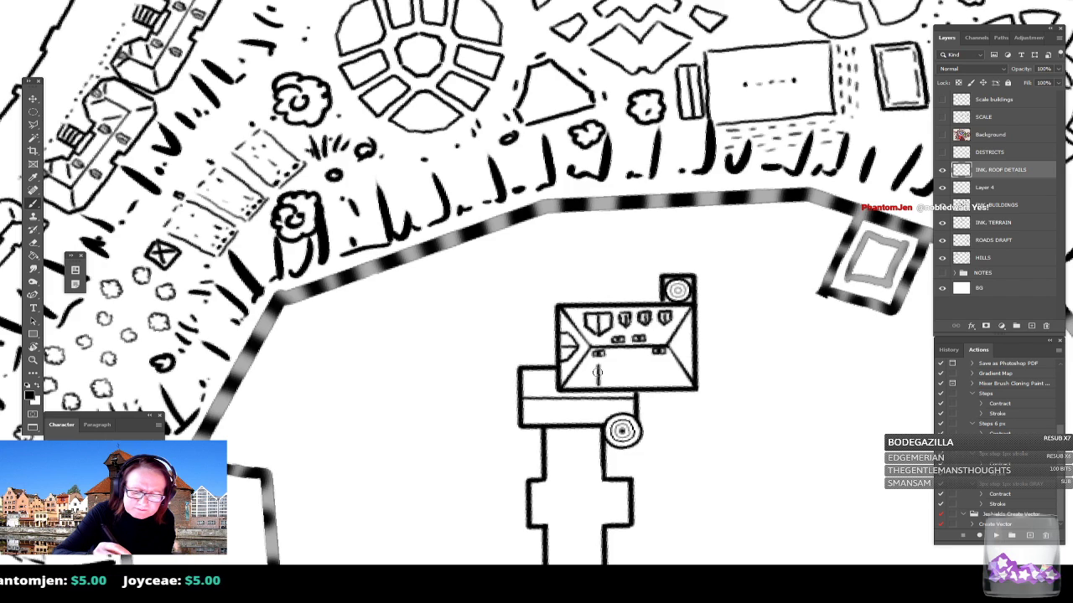
pyautogui.moveTo(592, 374)
pyautogui.mouseDown()
pyautogui.moveTo(597, 362)
pyautogui.moveTo(613, 379)
pyautogui.mouseUp()
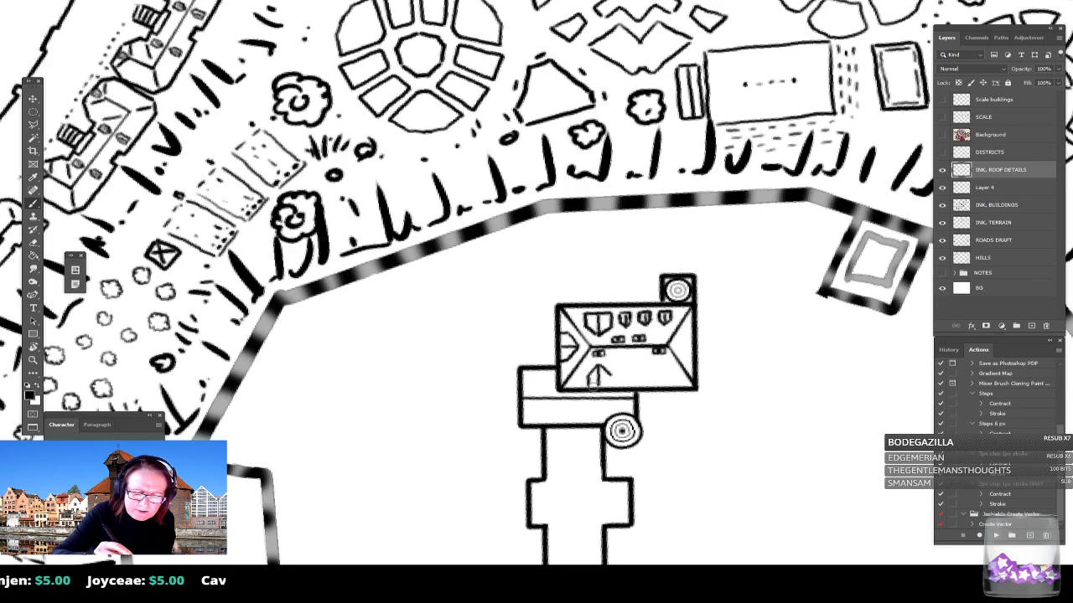
pyautogui.moveTo(611, 376); pyautogui.dragTo(611, 386)
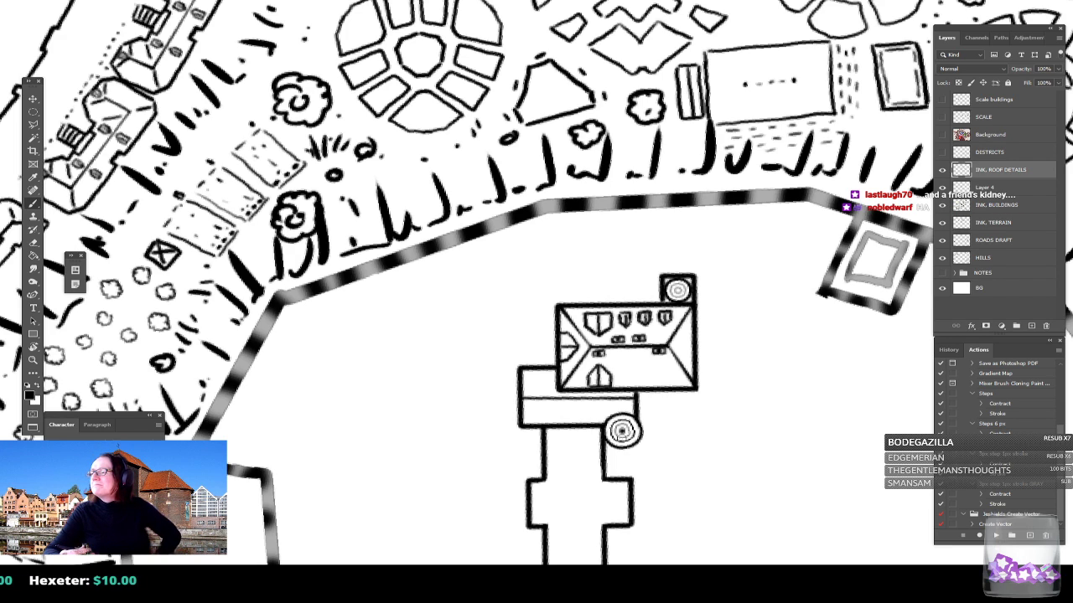
# Step: Draw a row of three small chimneys just south of the adjoining wing's ridge line
pyautogui.moveTo(598, 455); pyautogui.dragTo(607, 413)
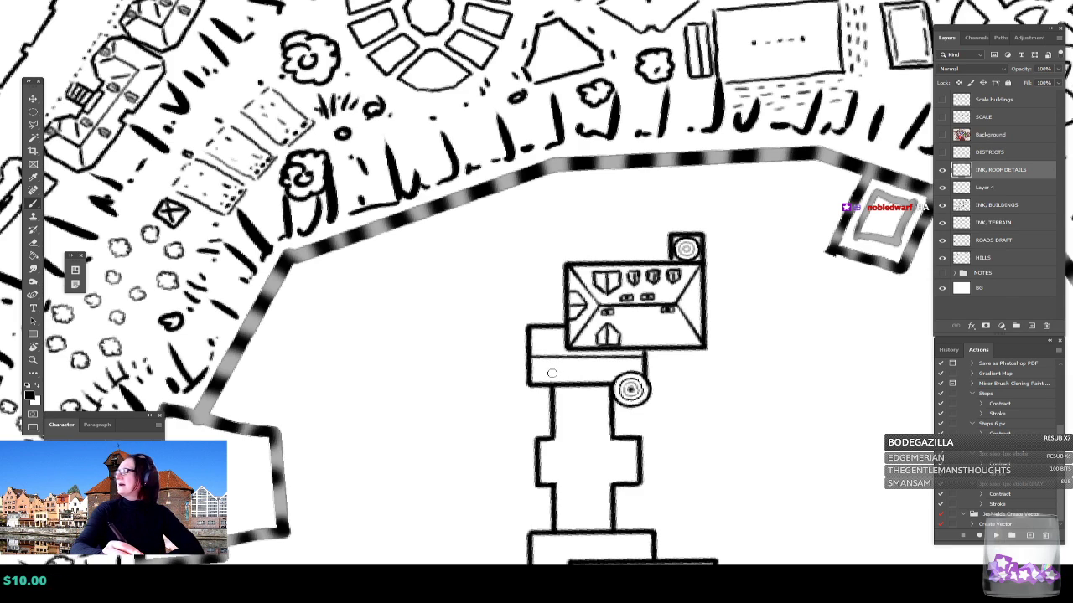
pyautogui.moveTo(553, 365); pyautogui.dragTo(584, 363)
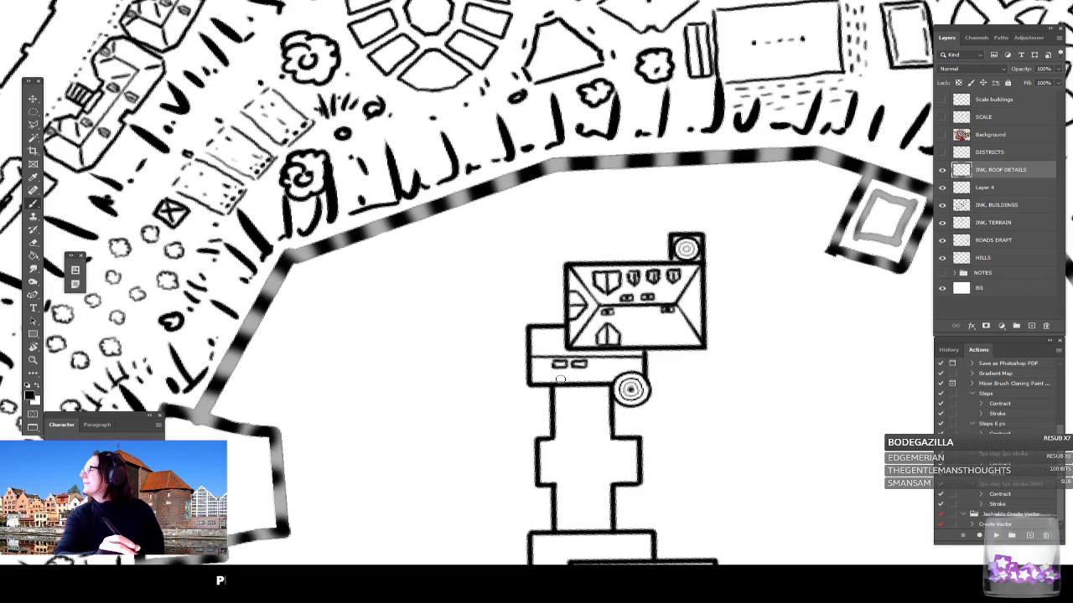
pyautogui.moveTo(593, 362)
pyautogui.mouseDown()
pyautogui.moveTo(558, 364)
pyautogui.moveTo(583, 365)
pyautogui.mouseUp()
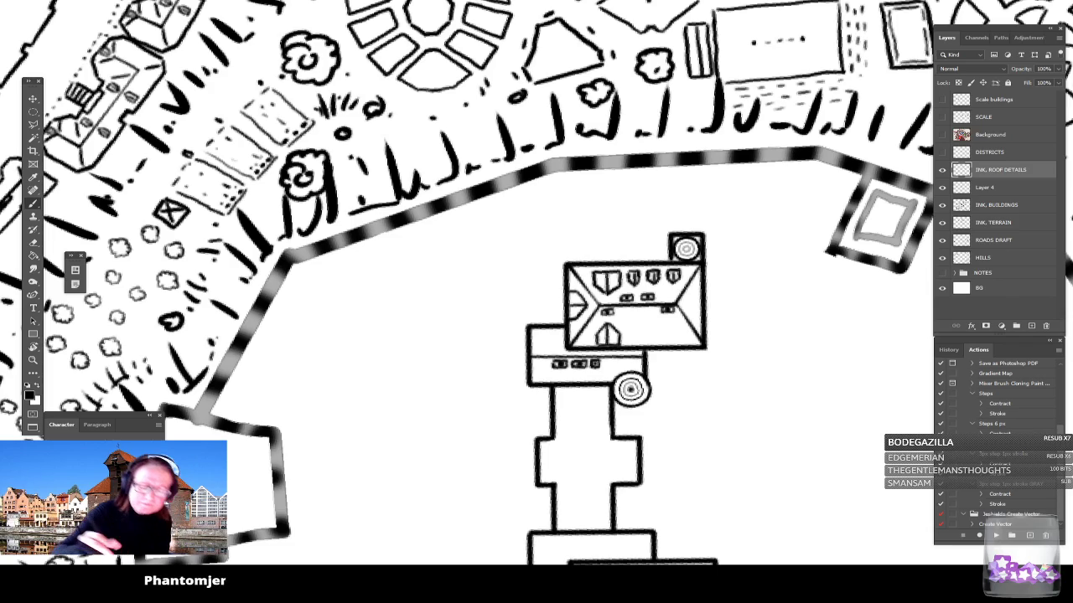
# Step: Draw a horizontal and a vertical ridge line crossing at the middle of the cross-shaped connecting block
pyautogui.scroll(-5, 601, 352)
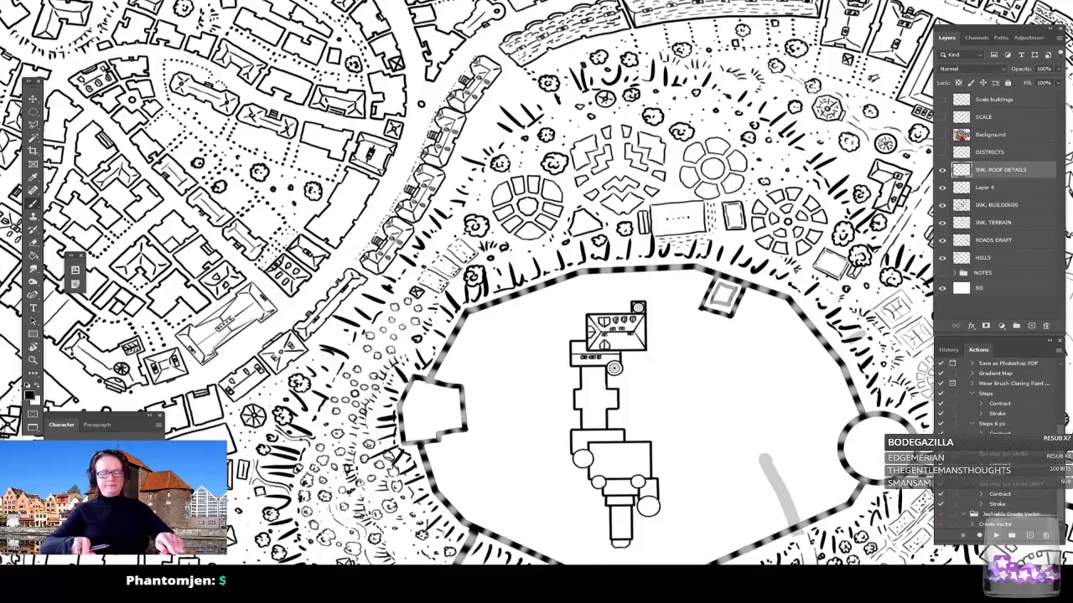
pyautogui.scroll(5, 610, 445)
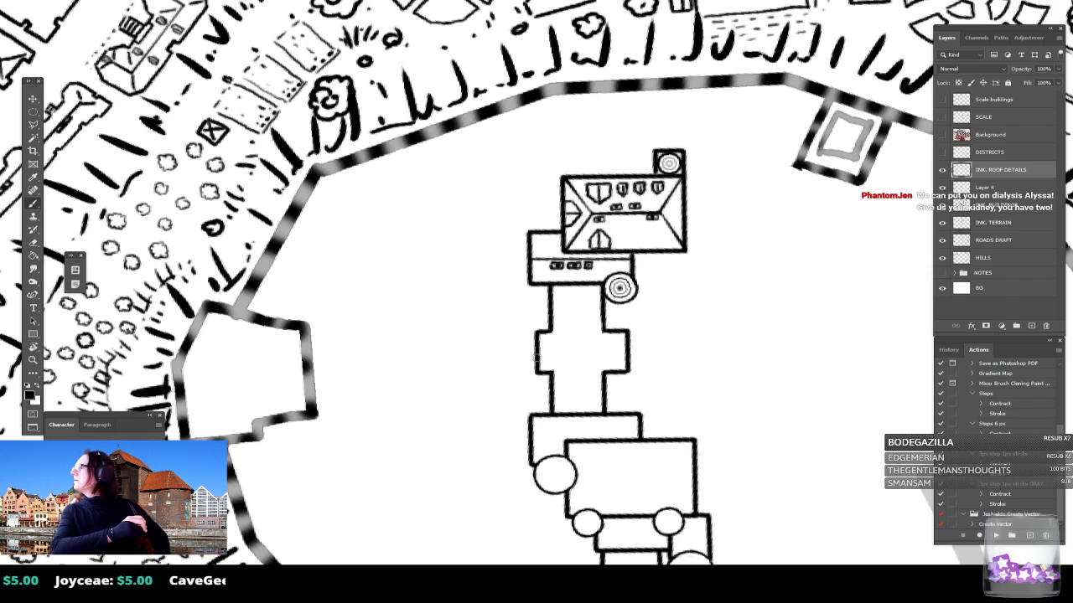
pyautogui.moveTo(538, 352); pyautogui.dragTo(628, 352)
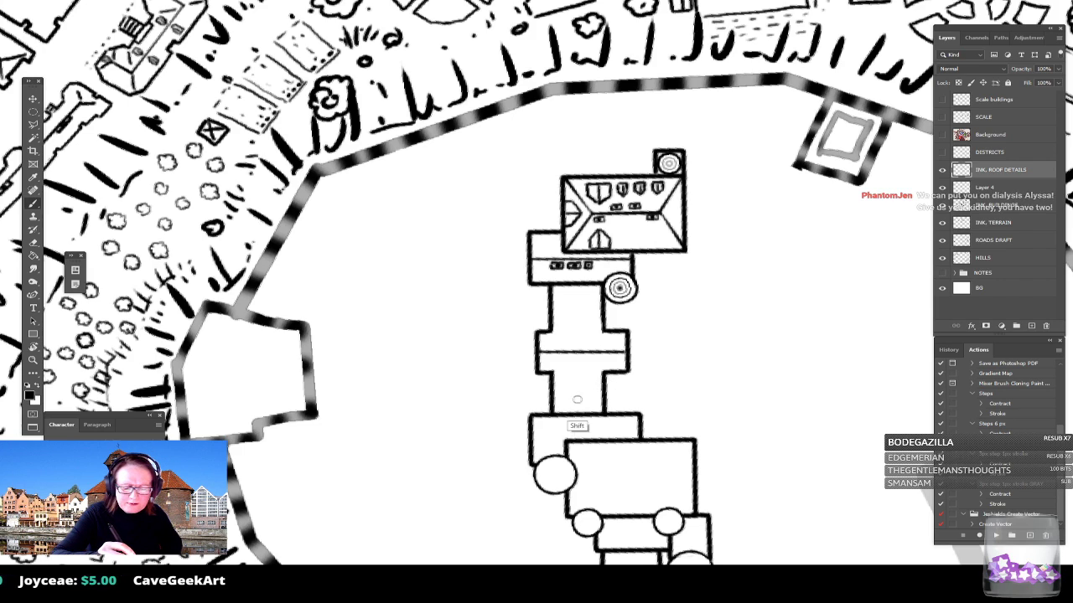
pyautogui.moveTo(578, 412); pyautogui.dragTo(577, 290)
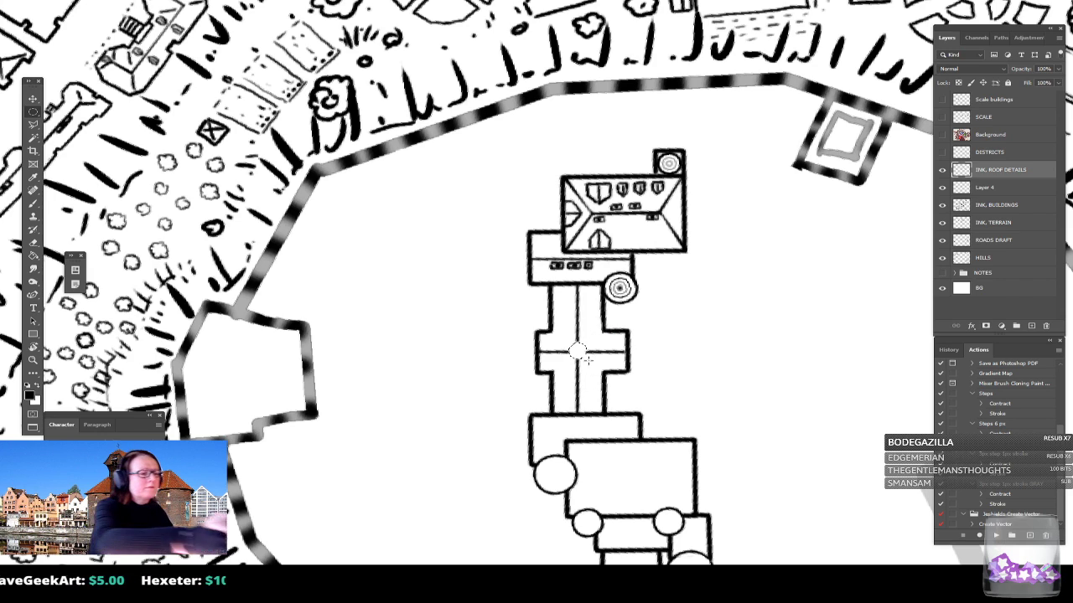
pyautogui.click(42, 1)
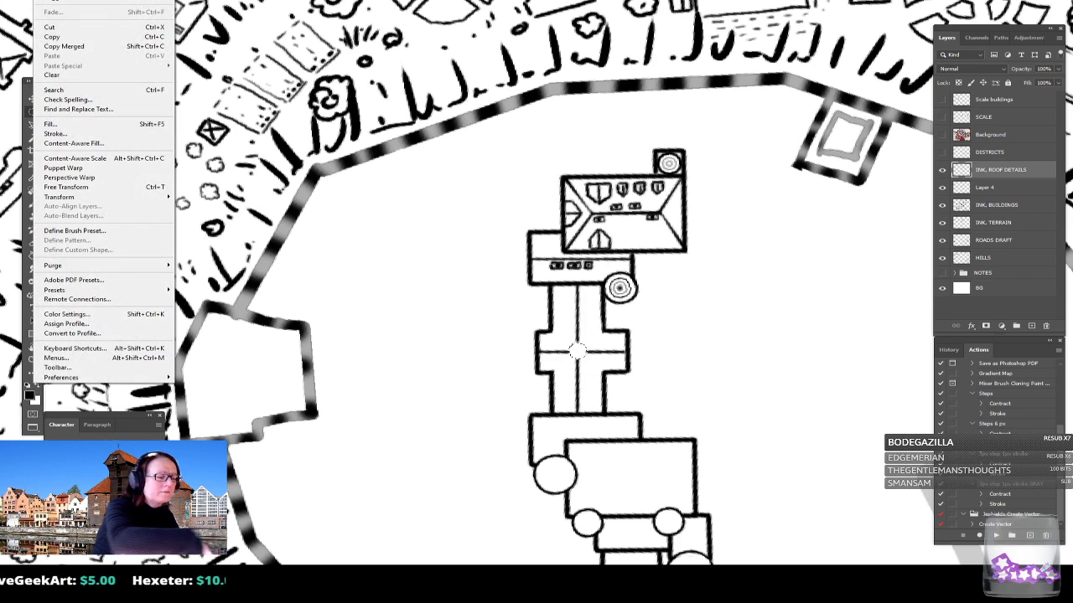
pyautogui.click(54, 133)
pyautogui.click(864, 279)
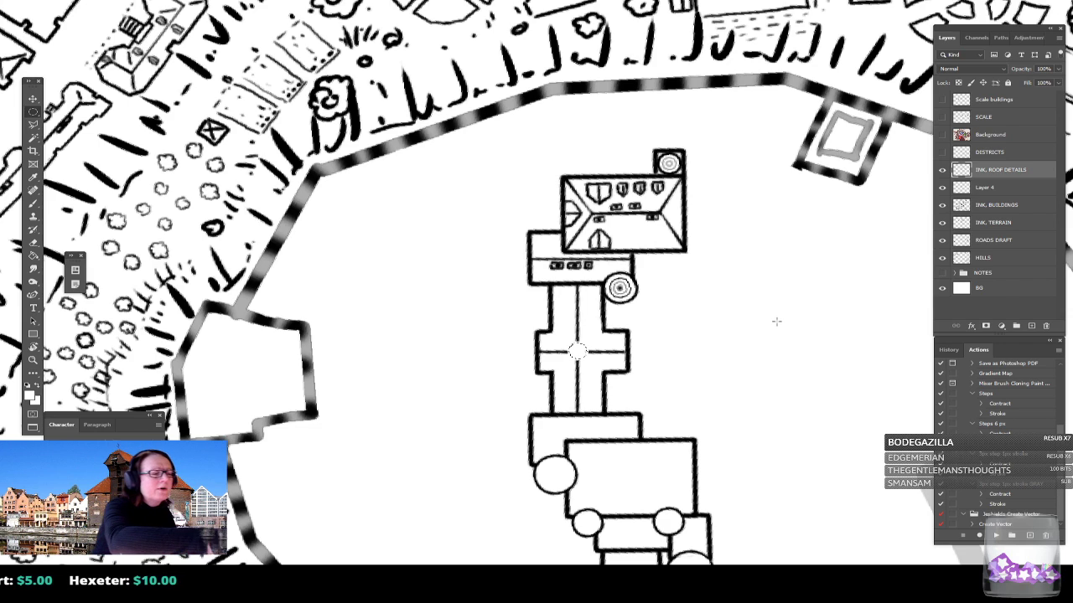
# Step: Outline the circular selection at the cross-shaped block's ridge crossing with a 2 px centred stroke in black 000000, and draw a small ring inside it
pyautogui.click(42, 1)
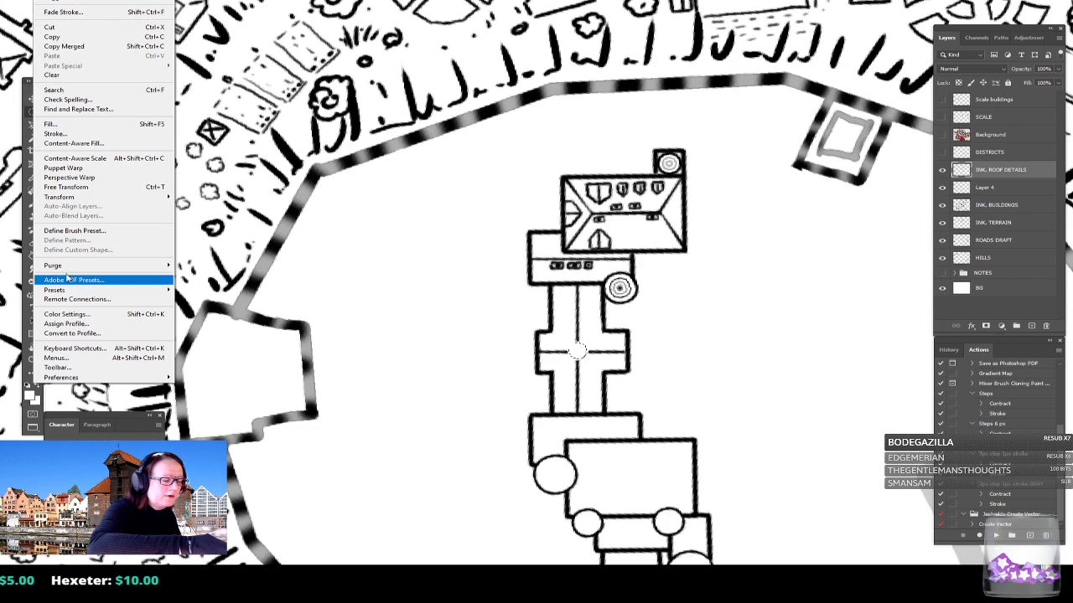
pyautogui.click(91, 134)
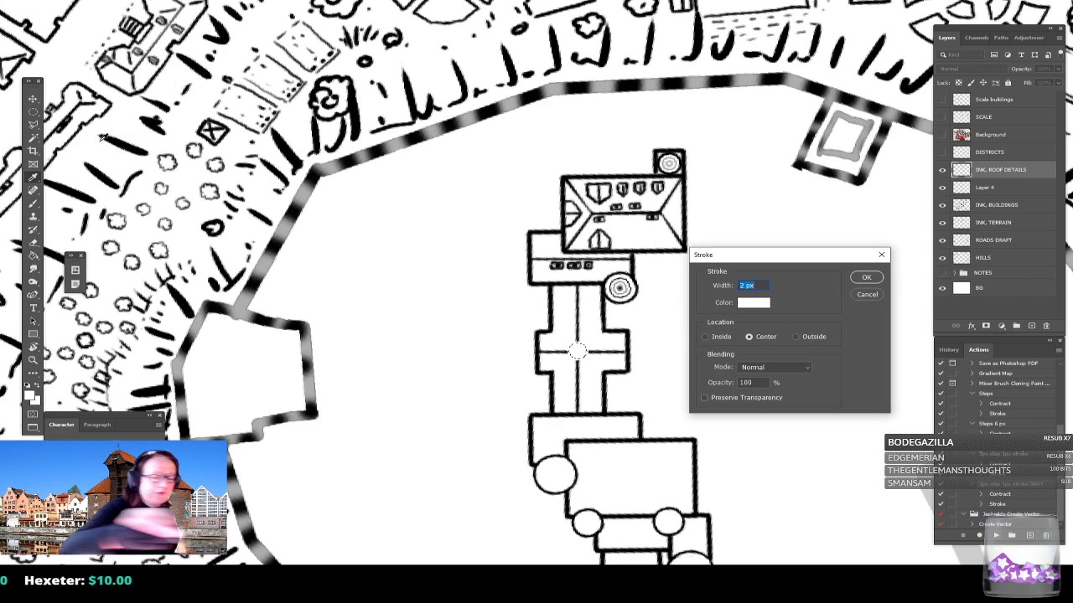
pyautogui.click(753, 303)
pyautogui.write('000000')
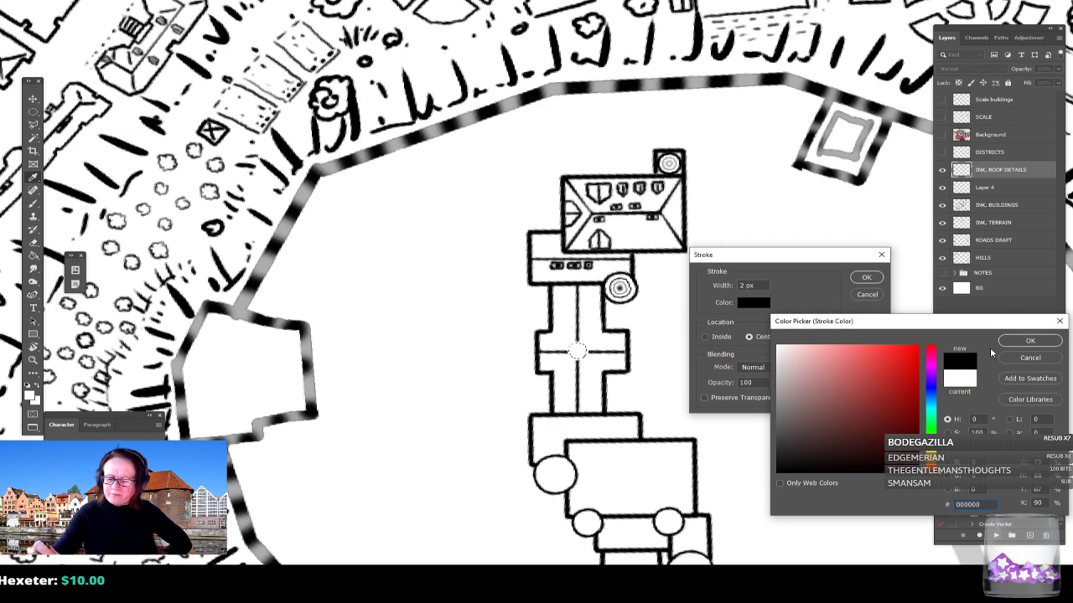
pyautogui.click(1030, 340)
pyautogui.click(866, 277)
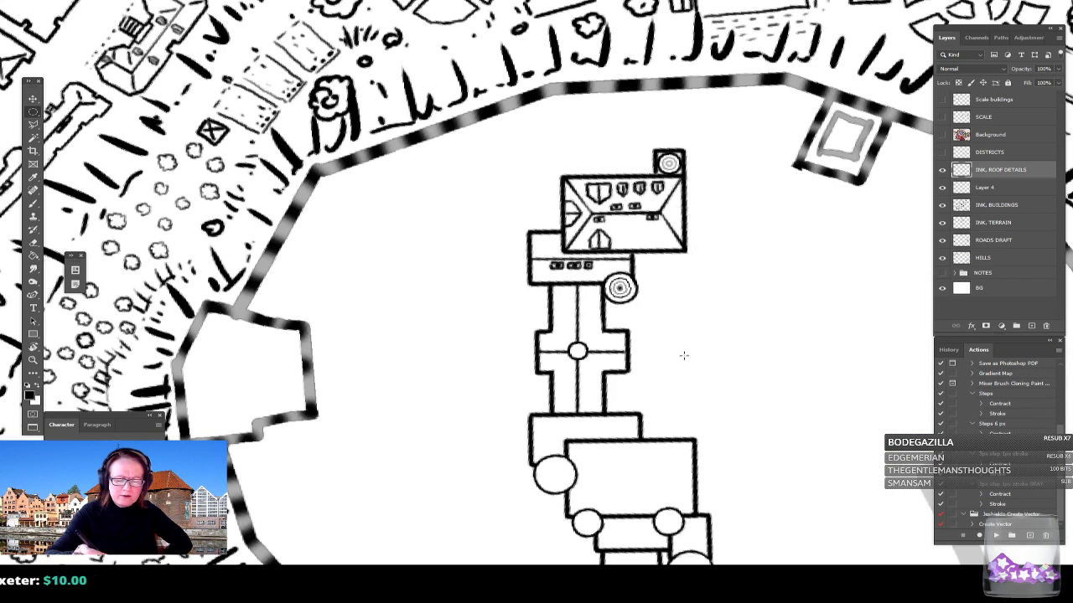
pyautogui.click(34, 207)
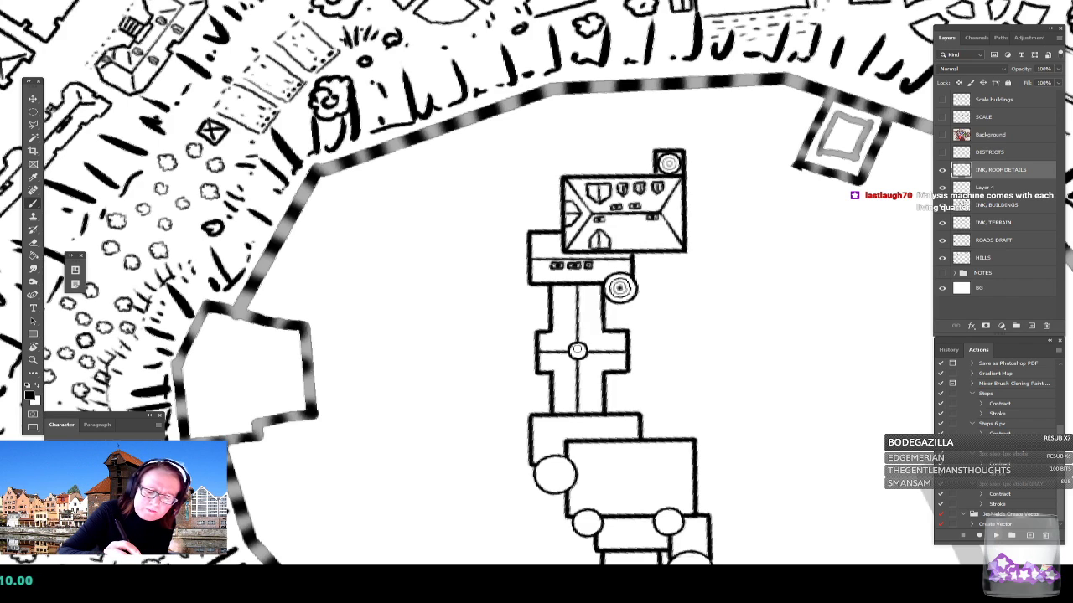
pyautogui.moveTo(575, 347); pyautogui.dragTo(579, 353)
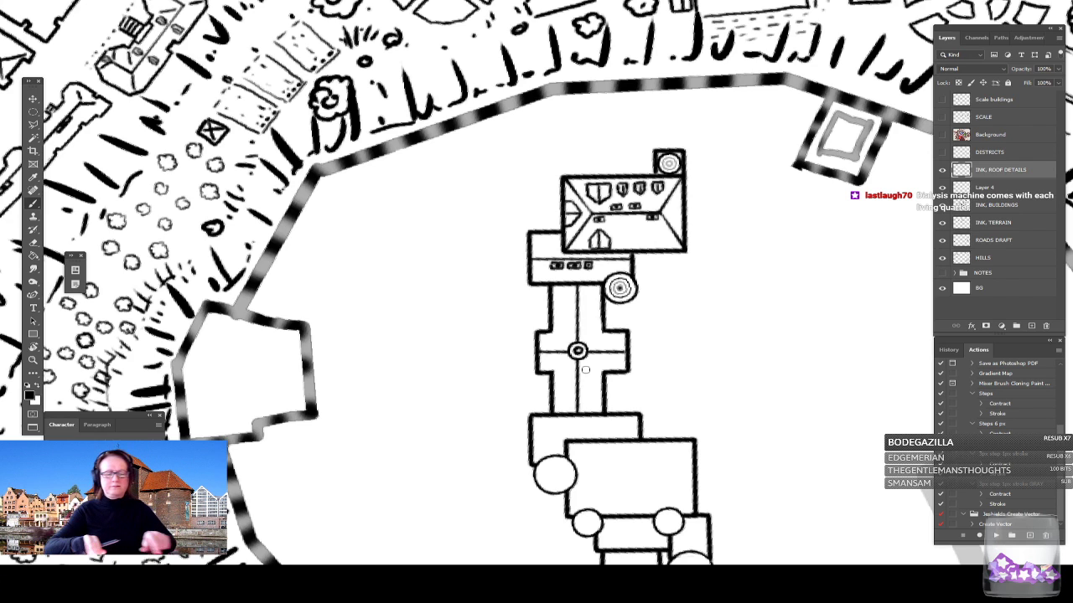
# Step: Draw pairs of small chimneys on both sides of the cross-shaped block's vertical ridge, north and south of the central turret
pyautogui.scroll(-3, 585, 369)
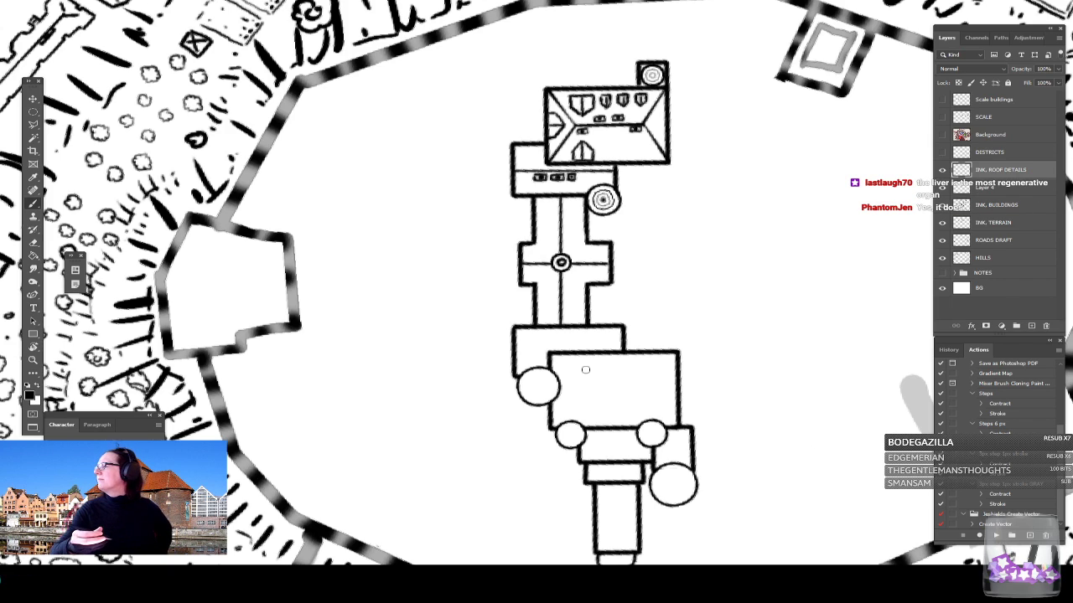
pyautogui.scroll(2, 585, 370)
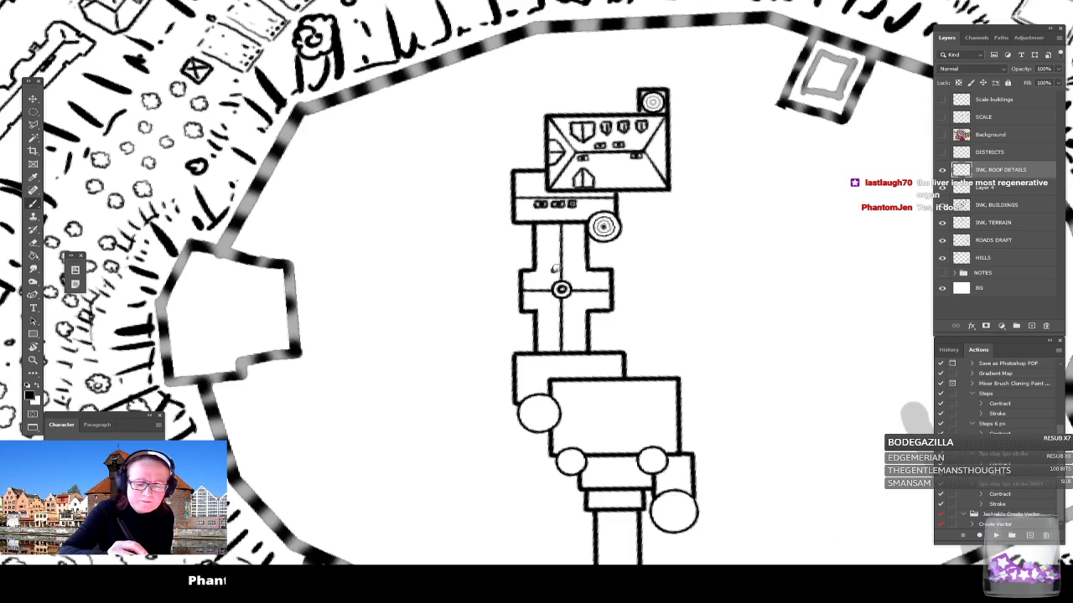
pyautogui.moveTo(556, 254); pyautogui.dragTo(556, 244)
pyautogui.moveTo(552, 240)
pyautogui.mouseDown()
pyautogui.moveTo(571, 239)
pyautogui.moveTo(571, 269)
pyautogui.mouseUp()
pyautogui.moveTo(552, 305); pyautogui.dragTo(570, 306)
pyautogui.moveTo(567, 304); pyautogui.dragTo(571, 304)
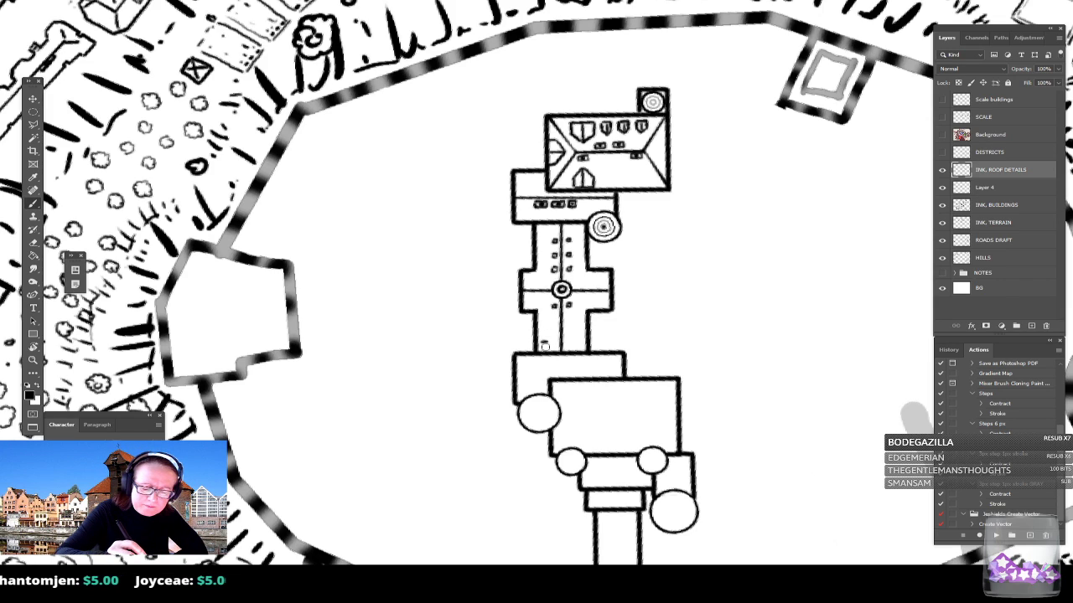
# Step: Draw a column of small pointed dormers along the west slope of the cross-shaped block, north and south of the crossing
pyautogui.moveTo(542, 337); pyautogui.dragTo(547, 316)
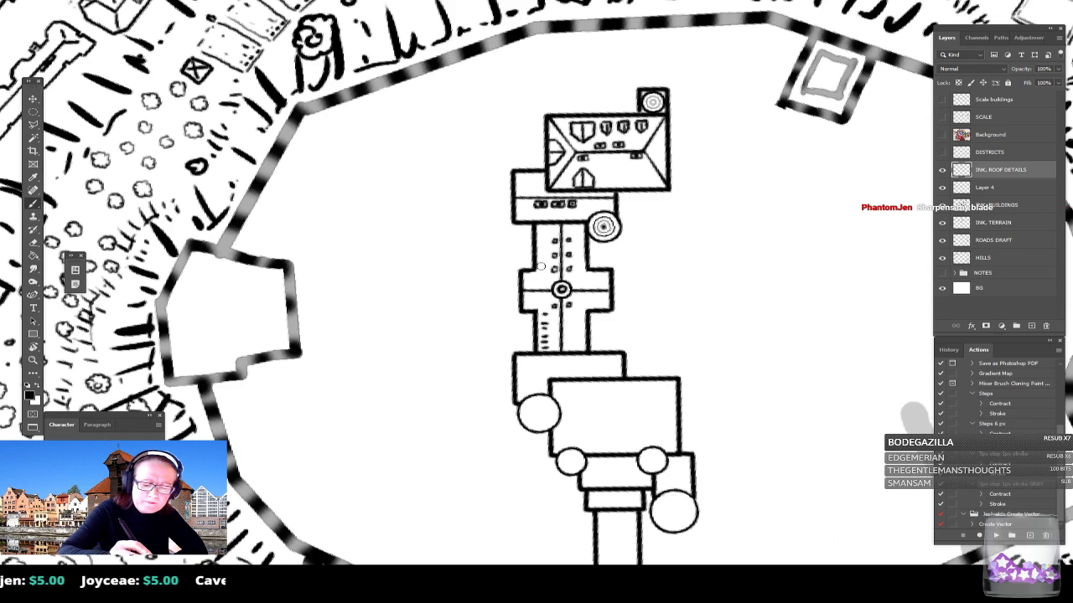
pyautogui.moveTo(542, 268); pyautogui.dragTo(545, 230)
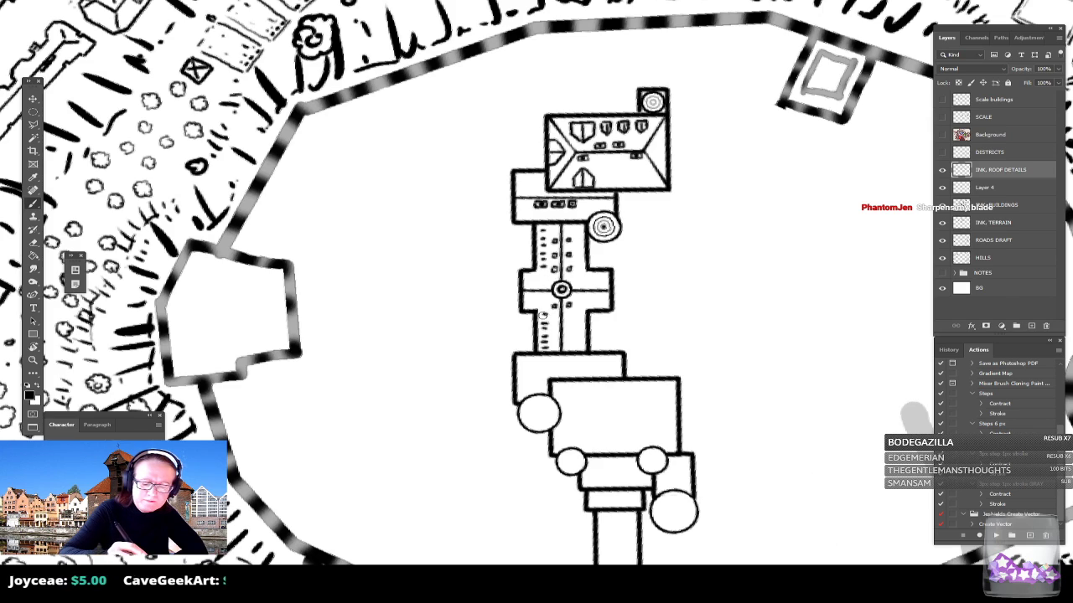
pyautogui.moveTo(541, 316); pyautogui.dragTo(541, 349)
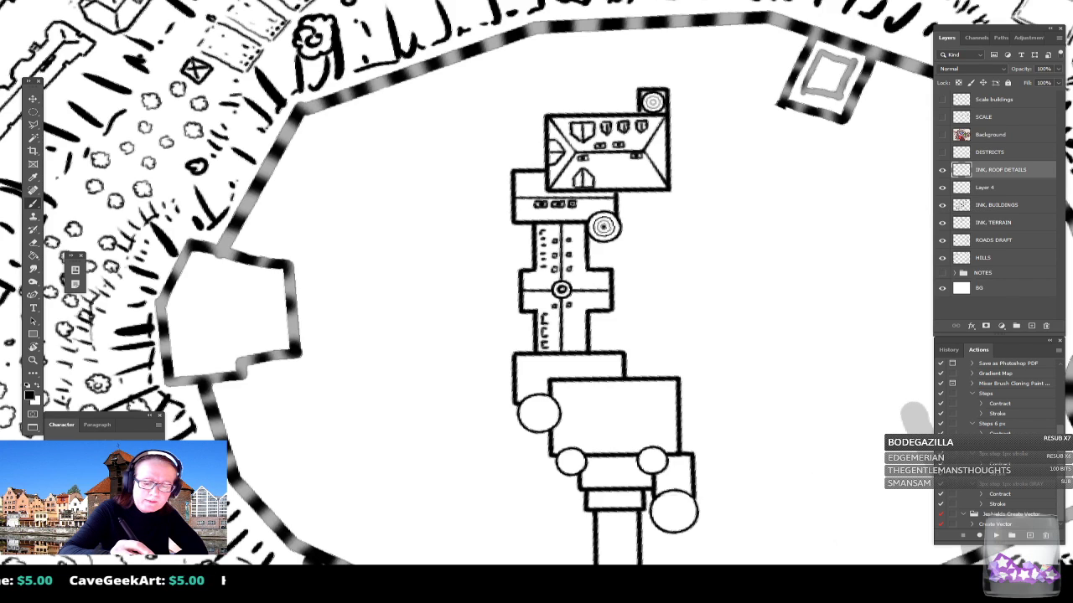
pyautogui.moveTo(541, 243); pyautogui.dragTo(542, 268)
pyautogui.moveTo(547, 229); pyautogui.dragTo(548, 267)
pyautogui.moveTo(549, 314); pyautogui.dragTo(550, 324)
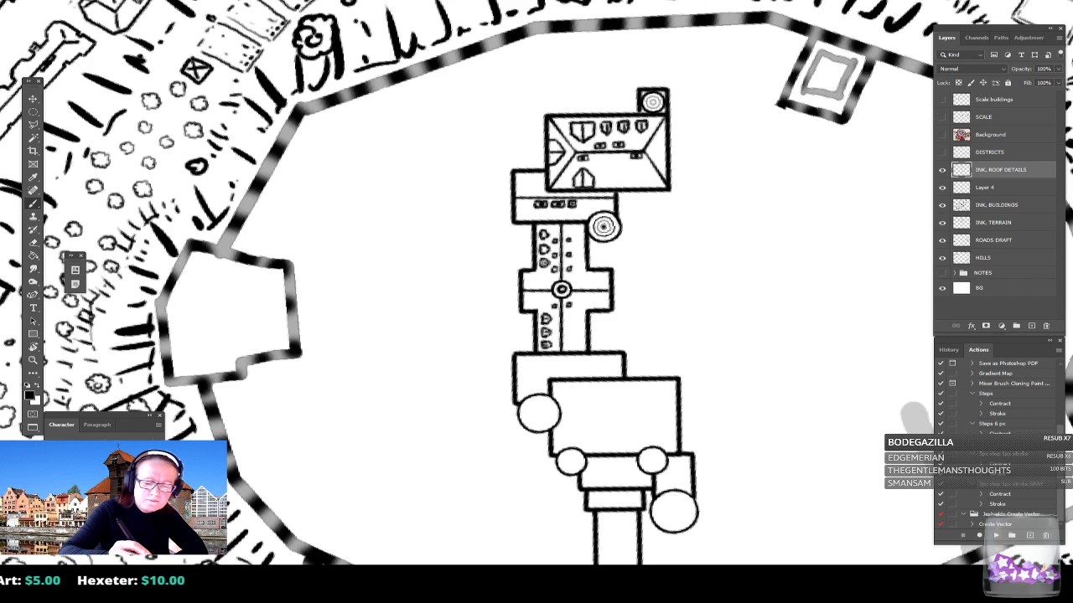
pyautogui.moveTo(542, 263); pyautogui.dragTo(546, 235)
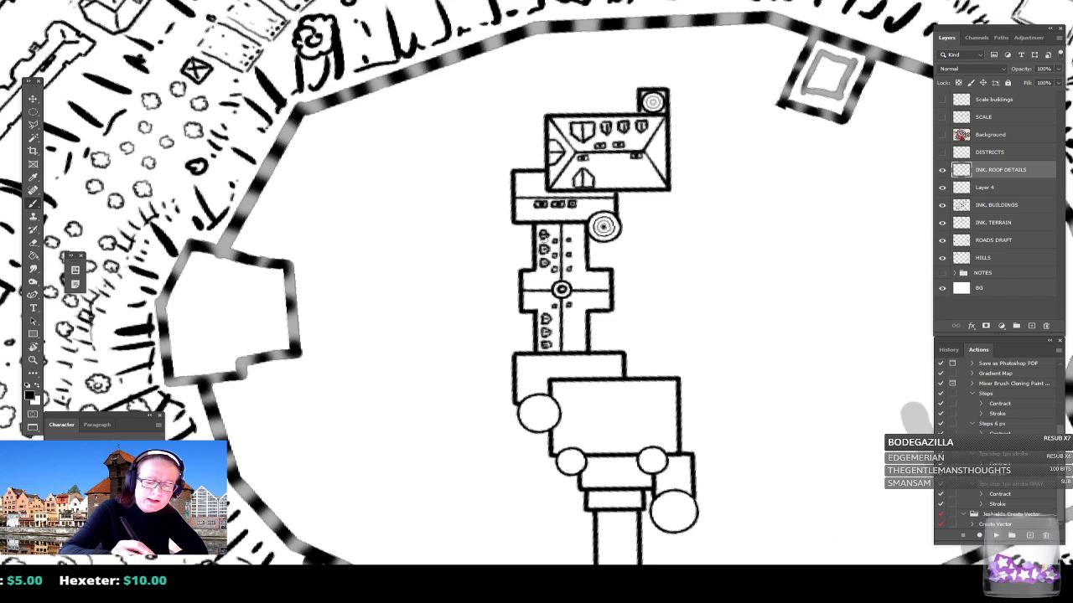
# Step: Draw a horizontal ridge line across the rectangular wing directly south of the cross-shaped block
pyautogui.scroll(-5, 599, 368)
pyautogui.scroll(4, 621, 356)
pyautogui.moveTo(586, 335); pyautogui.dragTo(623, 368)
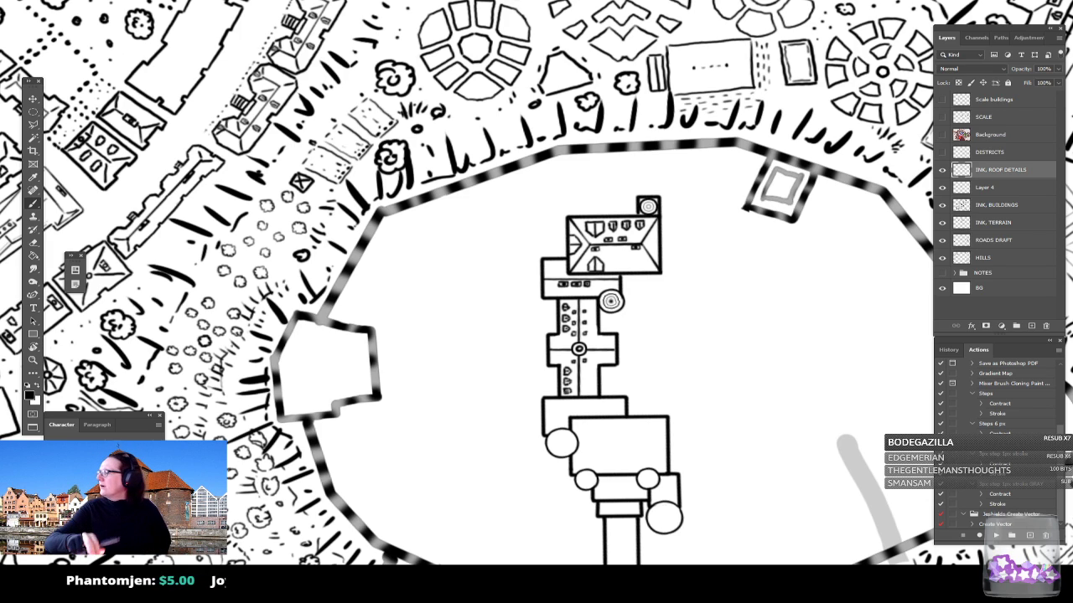
pyautogui.scroll(-2, 490, 284)
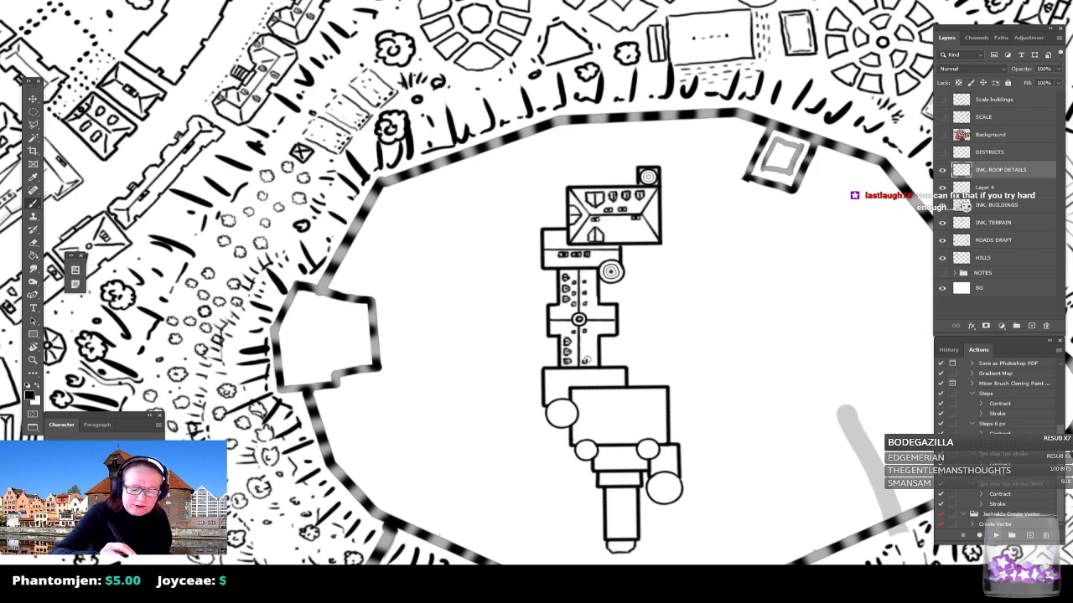
pyautogui.scroll(-1, 582, 359)
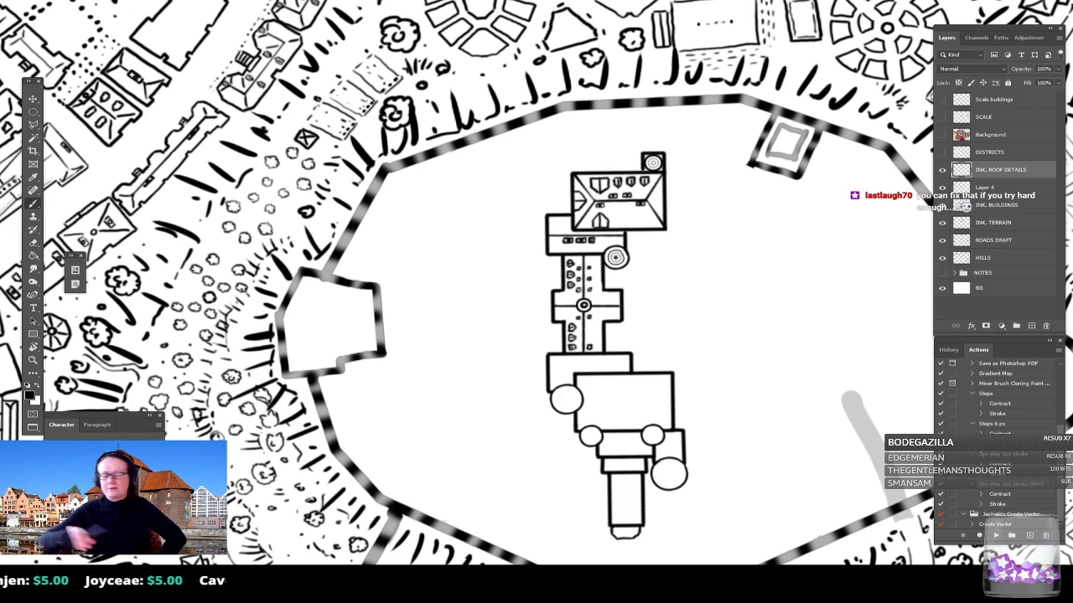
pyautogui.moveTo(620, 377); pyautogui.dragTo(637, 400)
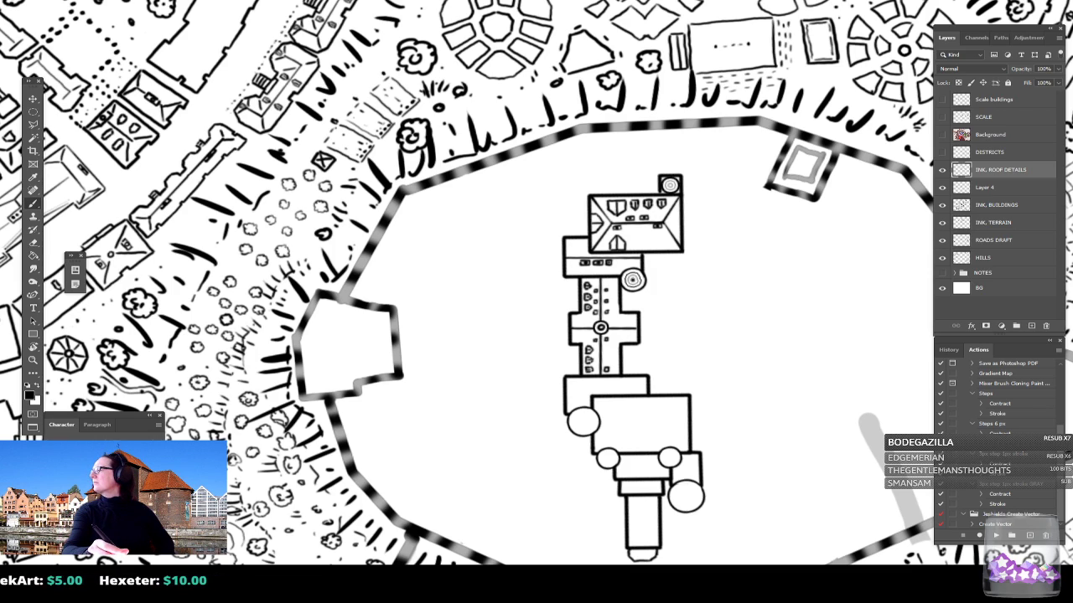
pyautogui.press('shift')
pyautogui.click(585, 420)
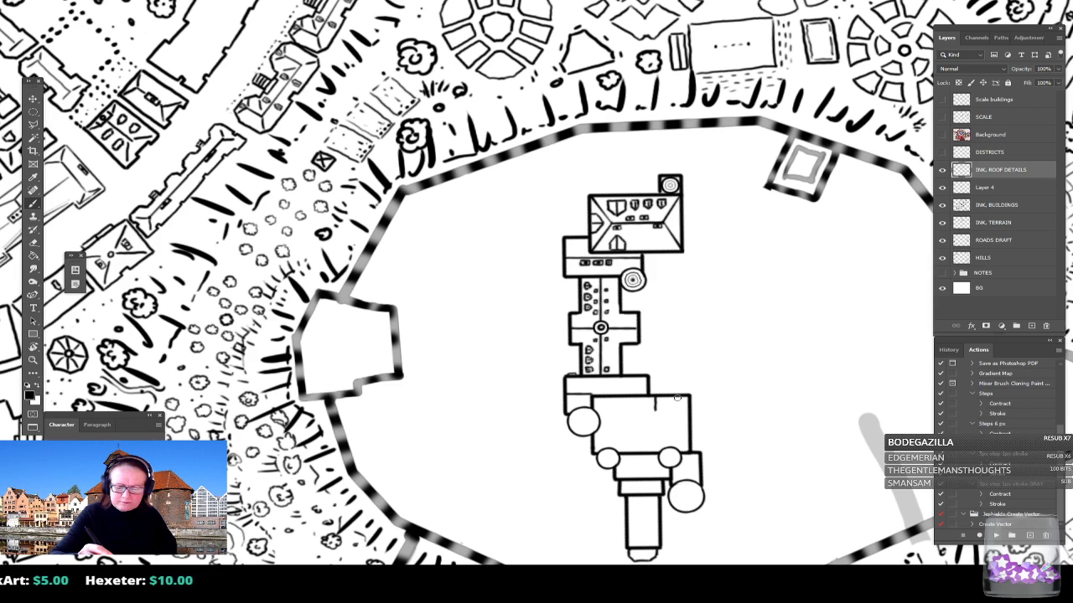
# Step: Draw a small square turret roof with crossing diagonals on the north edge of the large southern block
pyautogui.moveTo(678, 398); pyautogui.dragTo(678, 411)
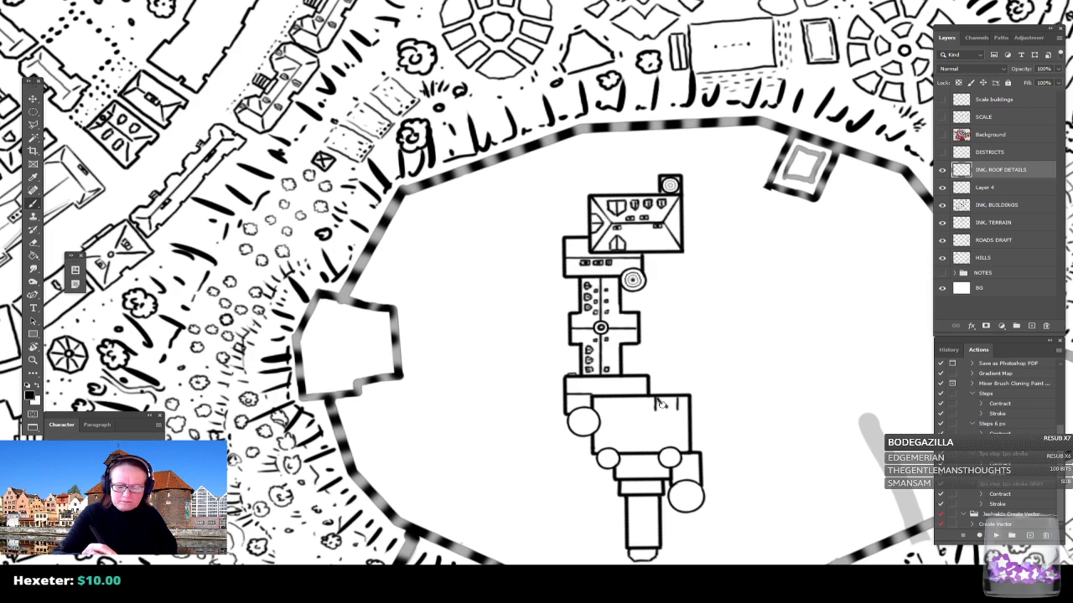
pyautogui.press('z')
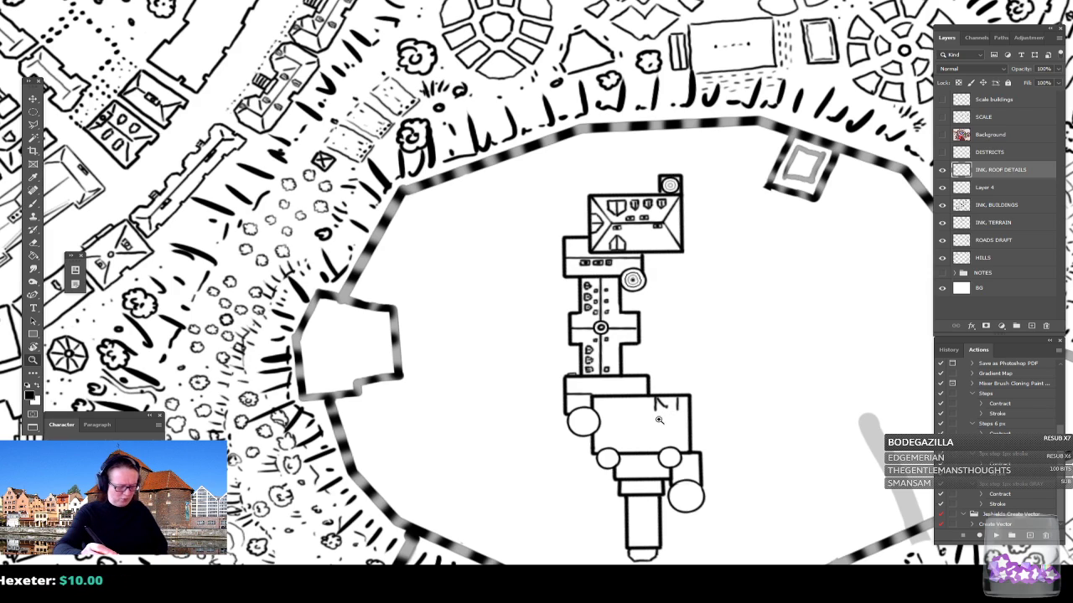
pyautogui.press('b')
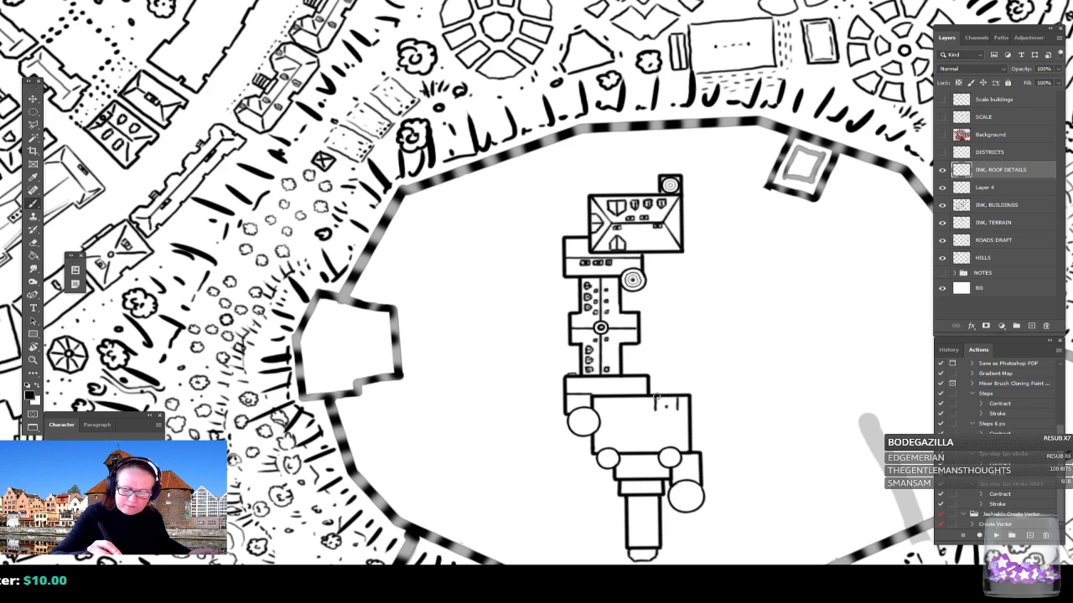
pyautogui.moveTo(664, 404)
pyautogui.mouseDown()
pyautogui.moveTo(674, 401)
pyautogui.moveTo(667, 409)
pyautogui.mouseUp()
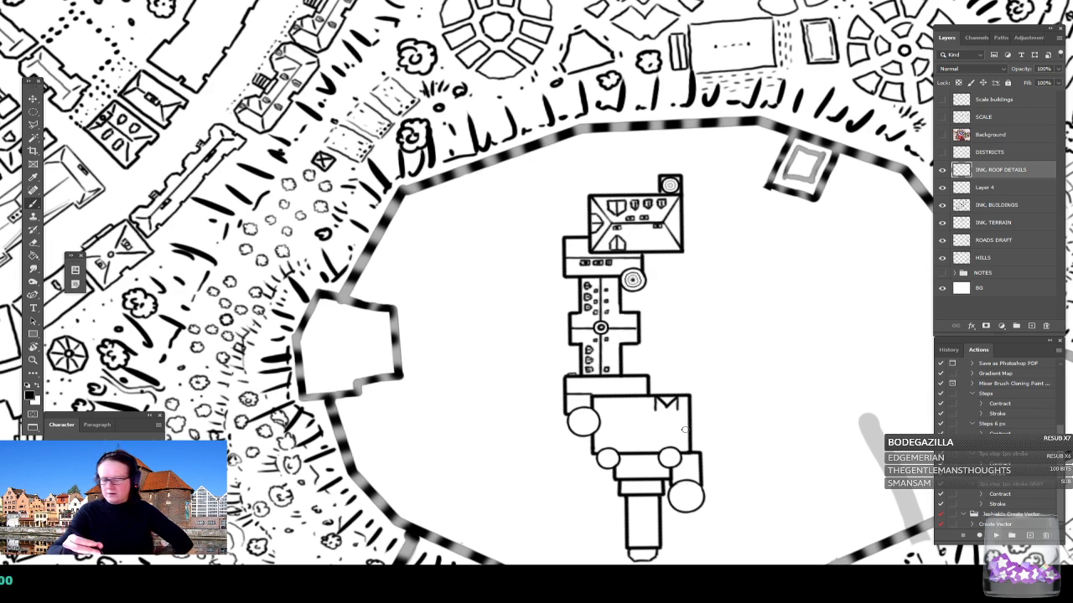
pyautogui.moveTo(662, 396); pyautogui.dragTo(671, 394)
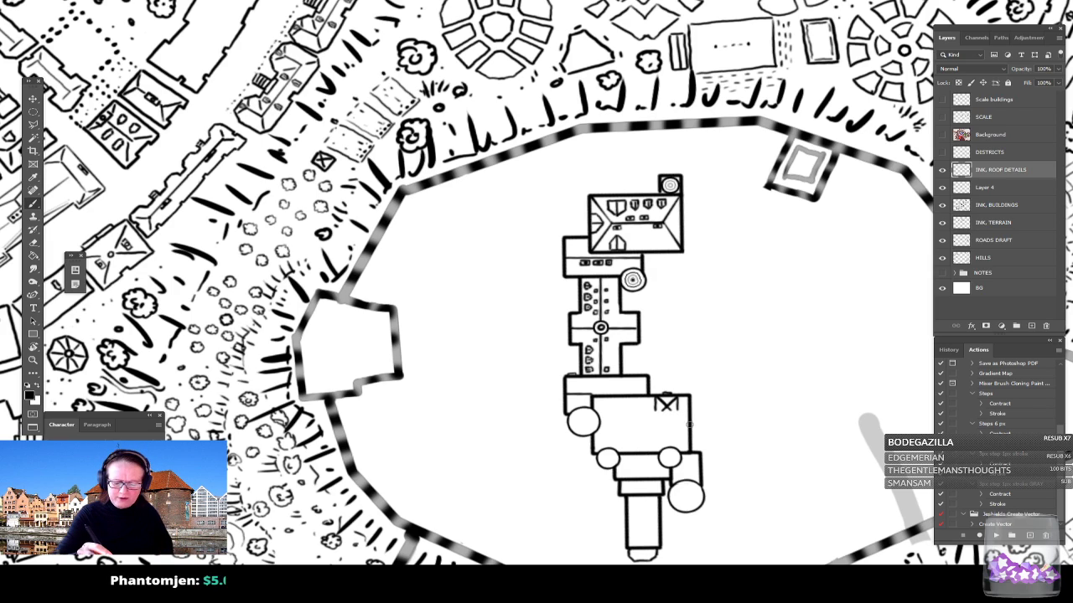
# Step: Draw a horizontal ridge line across the large southern block and add small chimneys south of it near the east end
pyautogui.moveTo(689, 425); pyautogui.dragTo(604, 424)
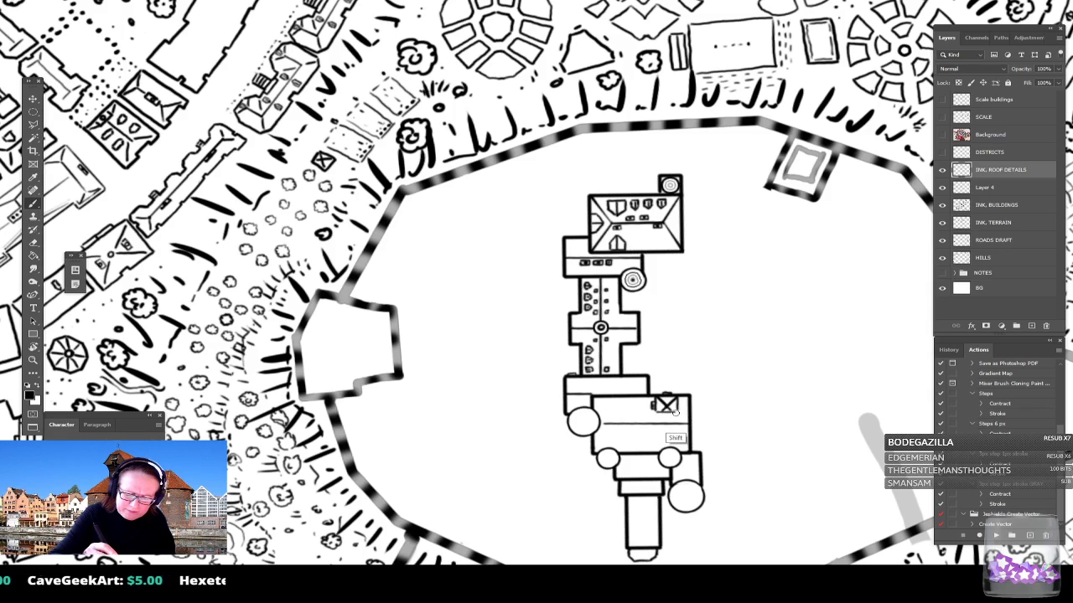
pyautogui.scroll(-2, 657, 419)
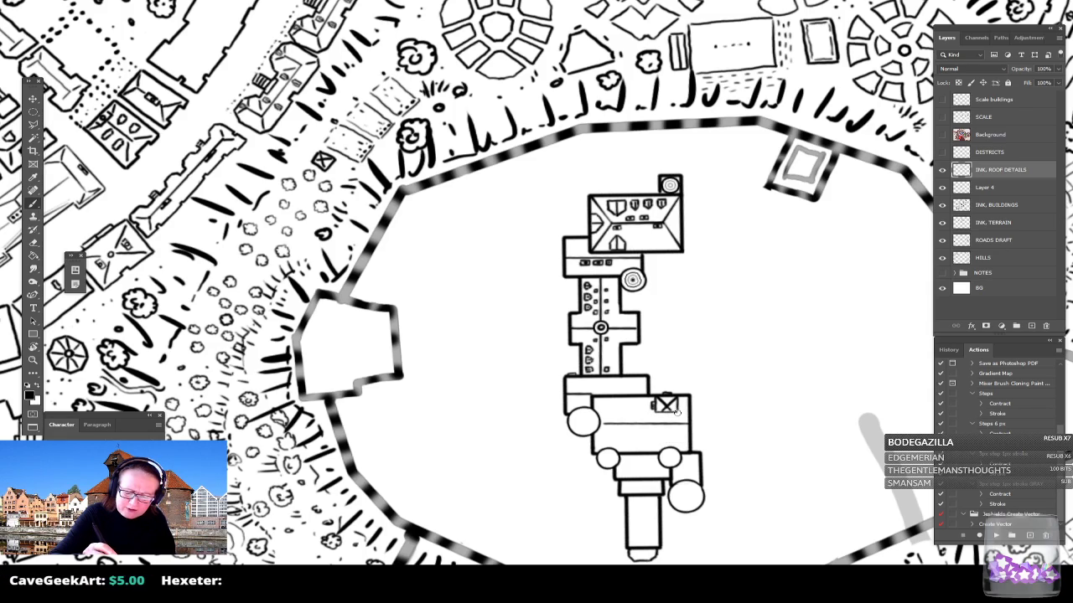
pyautogui.scroll(-1, 679, 414)
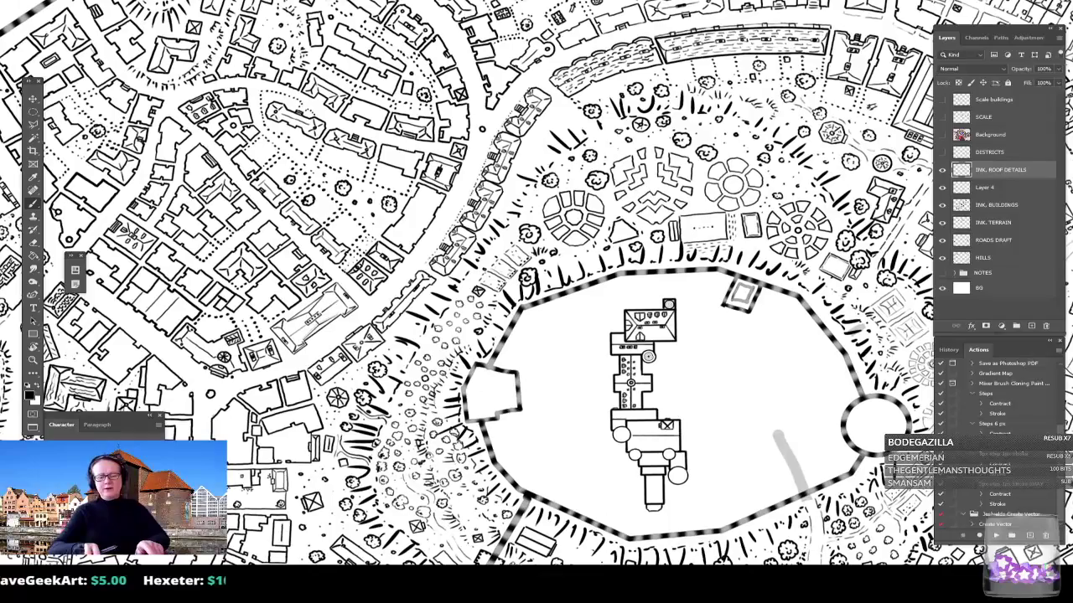
pyautogui.scroll(-1, 680, 414)
pyautogui.scroll(2, 704, 451)
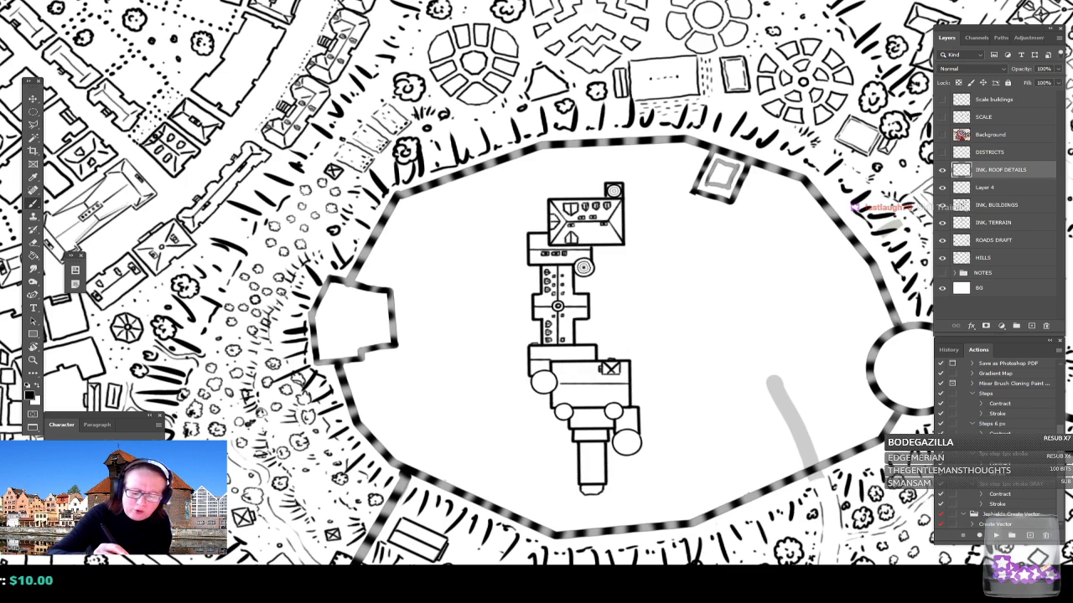
pyautogui.moveTo(623, 389)
pyautogui.mouseDown()
pyautogui.moveTo(612, 389)
pyautogui.moveTo(622, 388)
pyautogui.mouseUp()
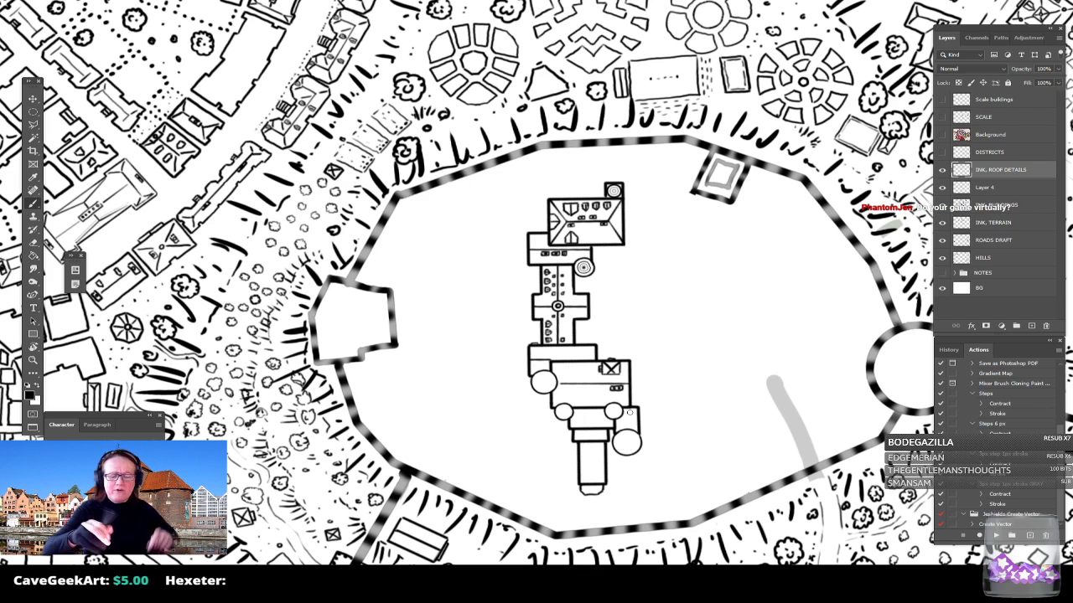
# Step: Draw a small angled annex at the large southern block's northeast corner, with a ridge line and small roof details
pyautogui.hotkey('ctrl', '+')
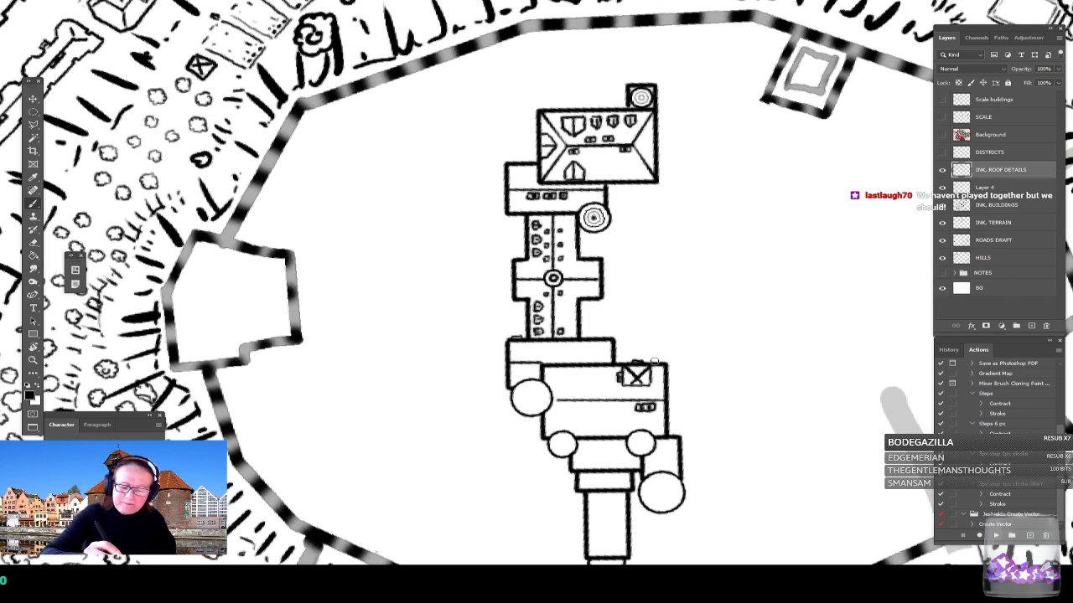
pyautogui.moveTo(643, 365)
pyautogui.mouseDown()
pyautogui.moveTo(659, 353)
pyautogui.moveTo(672, 374)
pyautogui.moveTo(681, 363)
pyautogui.moveTo(667, 351)
pyautogui.moveTo(683, 364)
pyautogui.mouseUp()
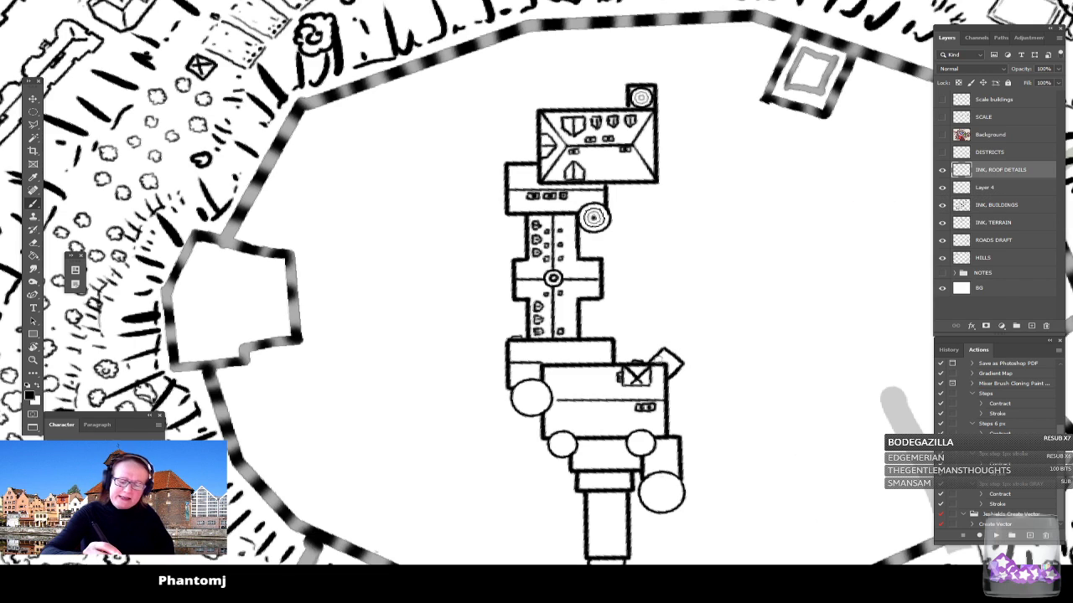
pyautogui.moveTo(657, 354); pyautogui.dragTo(678, 374)
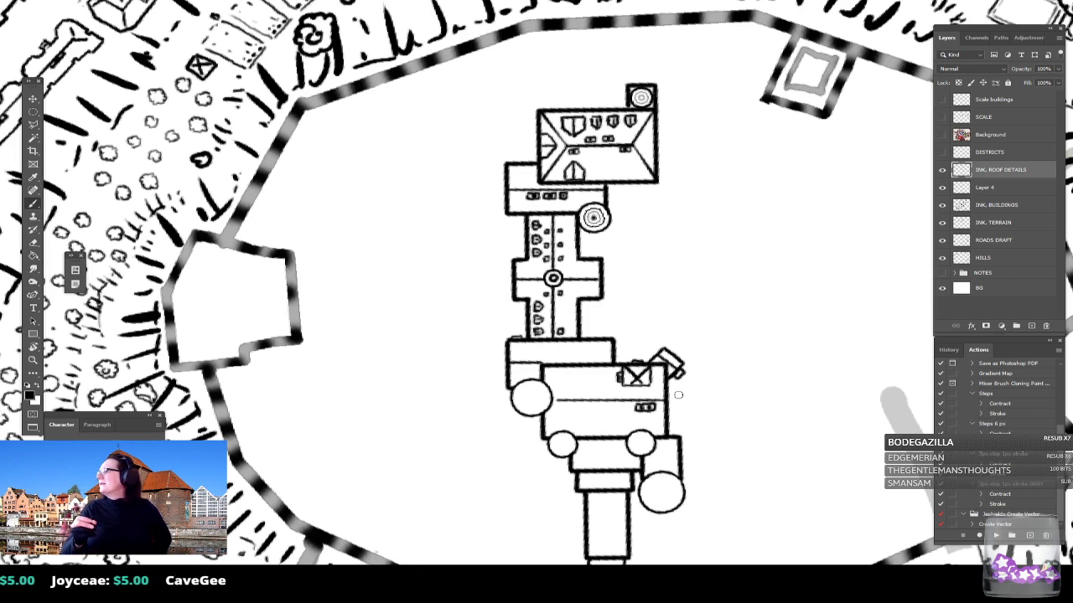
pyautogui.moveTo(667, 359); pyautogui.dragTo(676, 359)
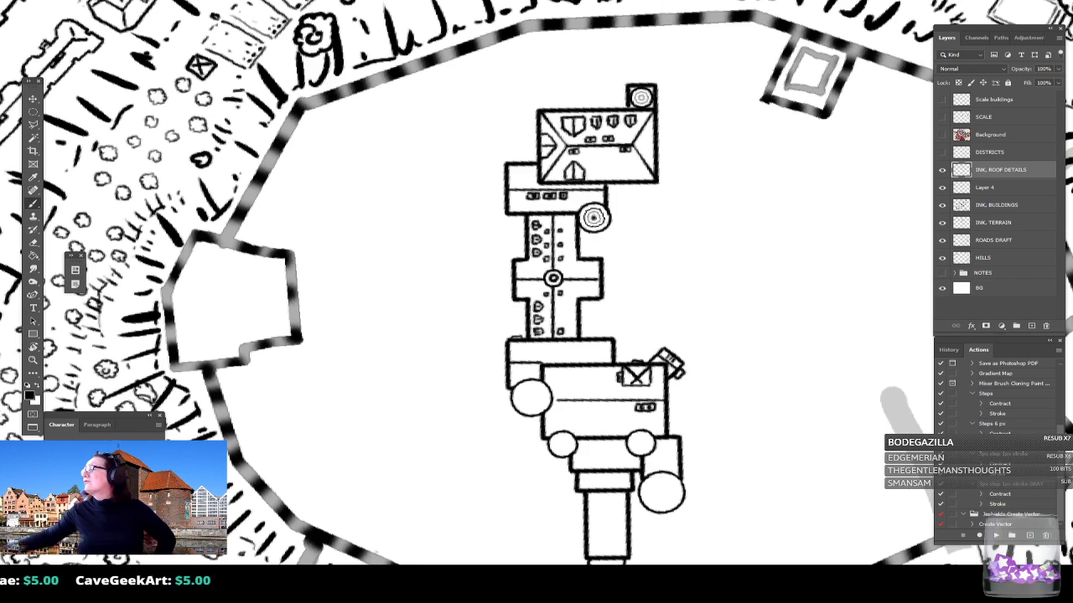
# Step: Bring the Chrome window with the aerial Moszna castle photo over the map for reference
pyautogui.moveTo(768, 0); pyautogui.dragTo(647, 14)
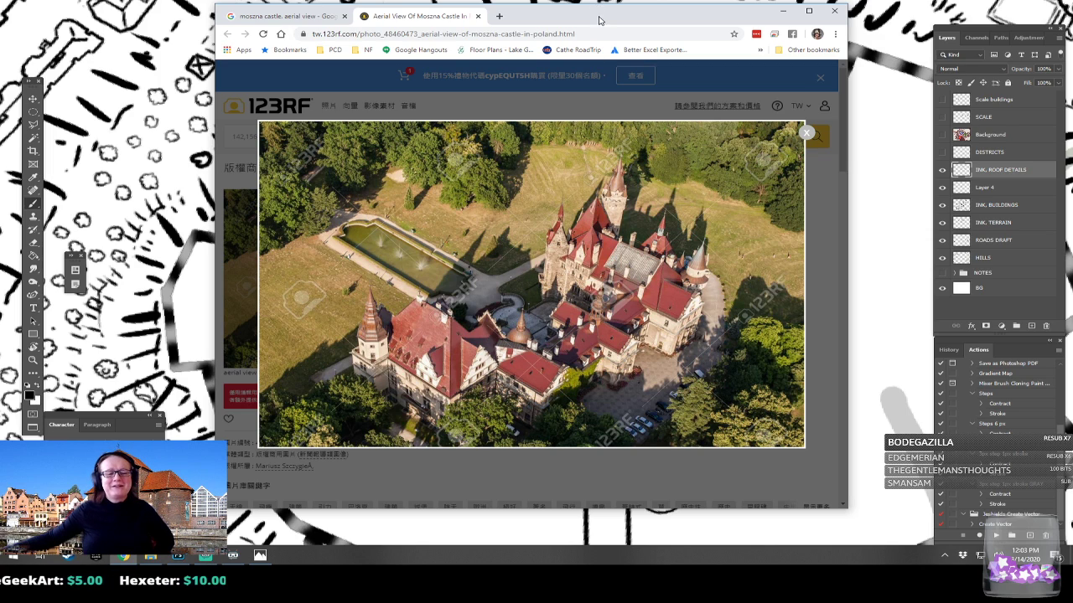
# Step: Move the aerial castle photo off the canvas and ink radial roof lines on the right-hand small turret below the main hall
pyautogui.moveTo(599, 17); pyautogui.dragTo(1071, 50)
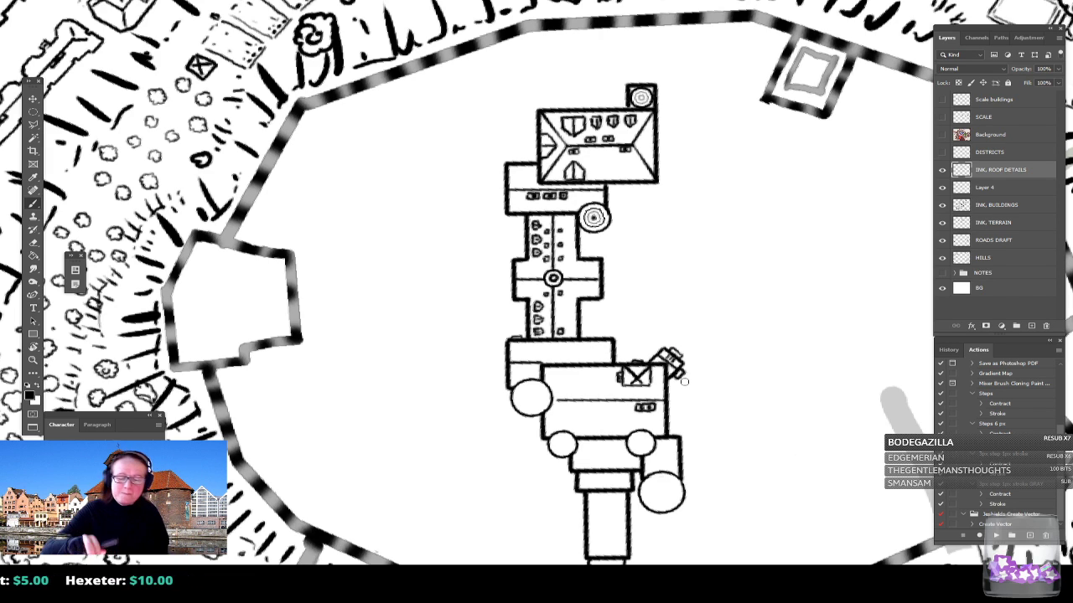
pyautogui.scroll(-2, 684, 382)
pyautogui.hscroll(2, 685, 382)
pyautogui.scroll(-5, 685, 382)
pyautogui.scroll(3, 684, 382)
pyautogui.scroll(-1, 492, 283)
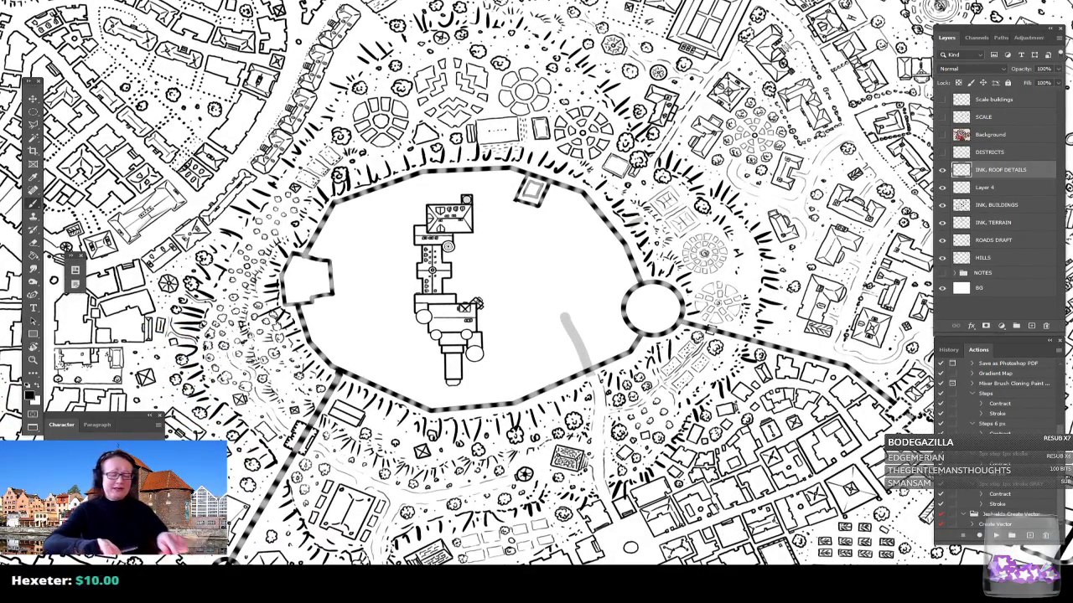
pyautogui.scroll(5, 403, 302)
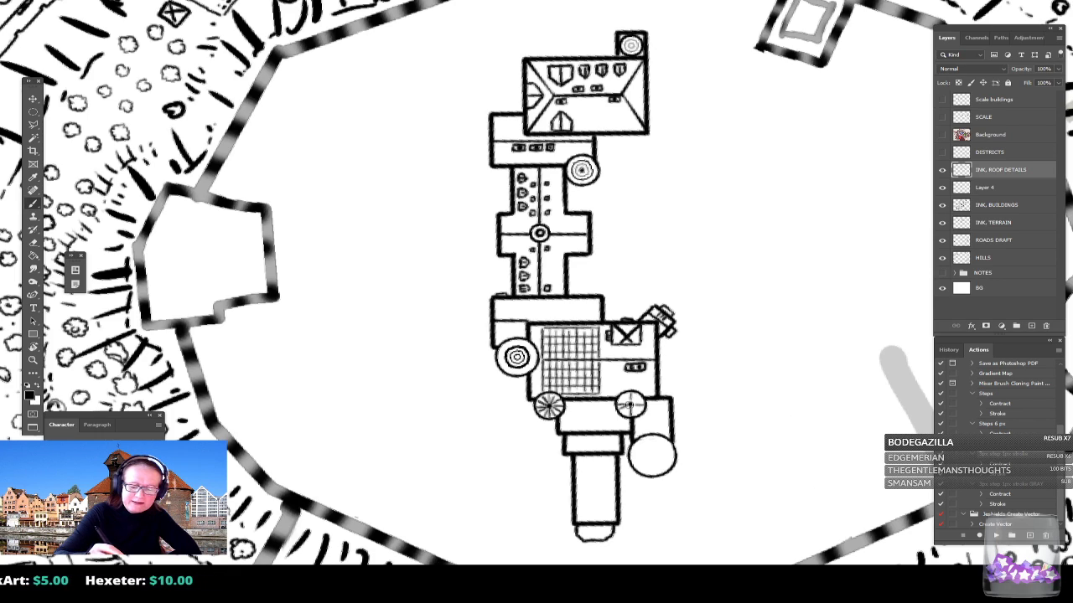
pyautogui.click(630, 406)
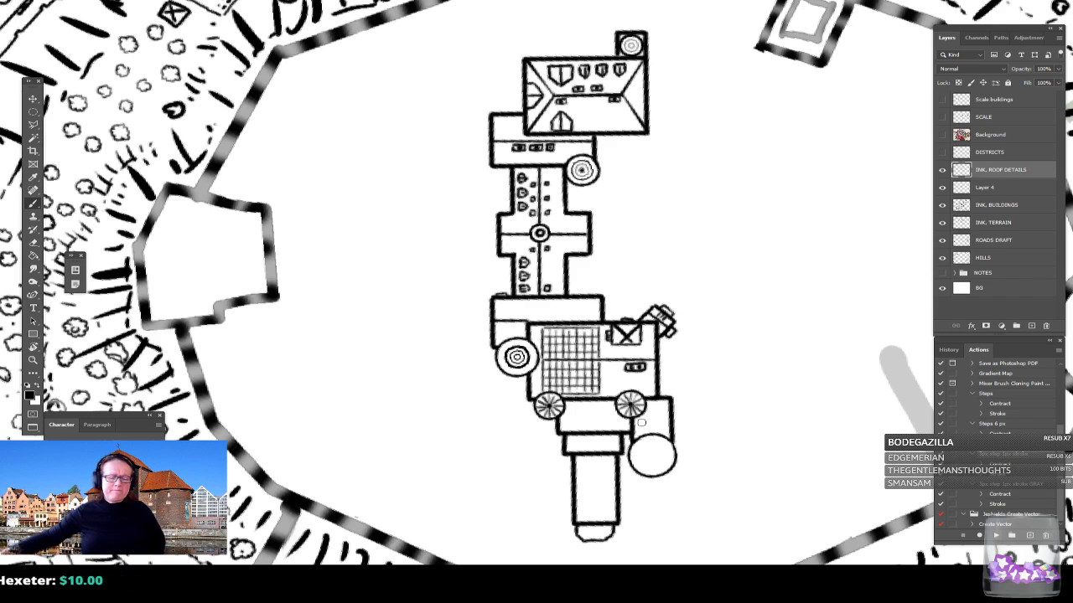
# Step: Ink a short ridge and the diagonal hip lines on the roof section between the two small spoked turrets
pyautogui.moveTo(641, 423); pyautogui.dragTo(625, 392)
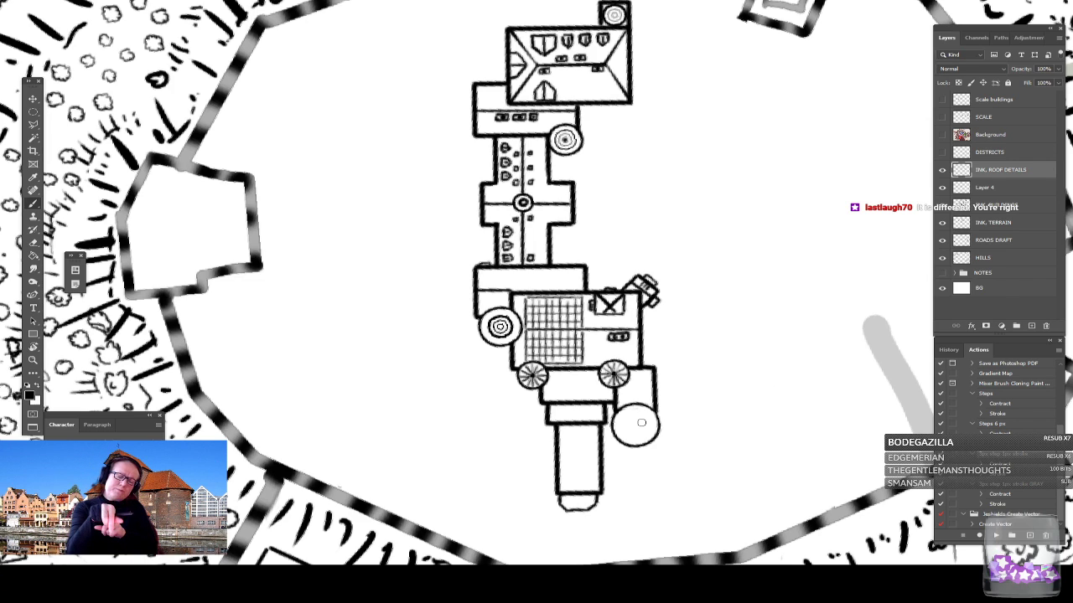
pyautogui.scroll(1, 641, 422)
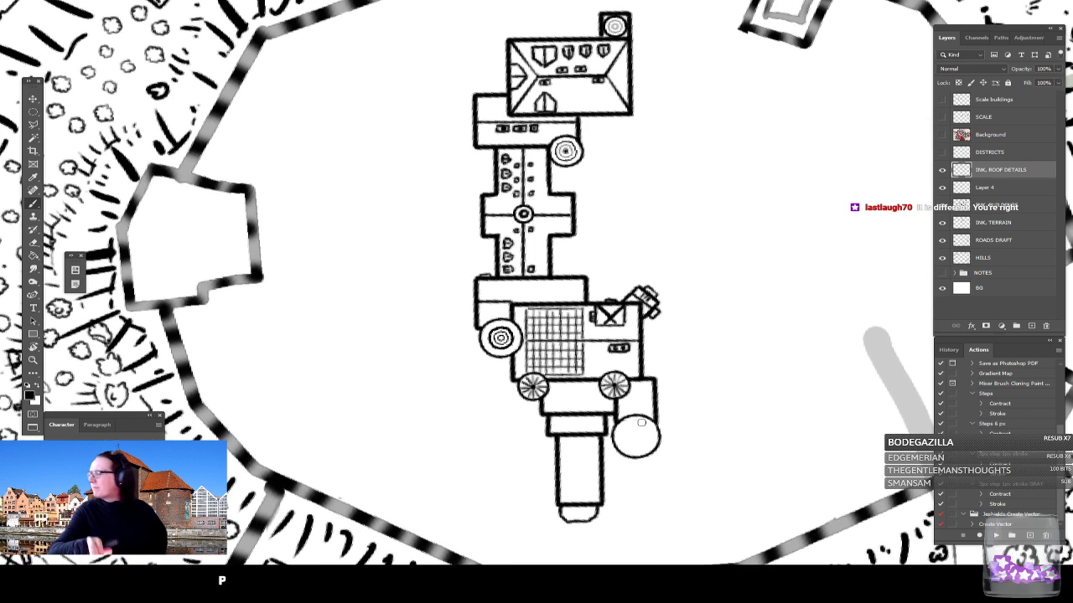
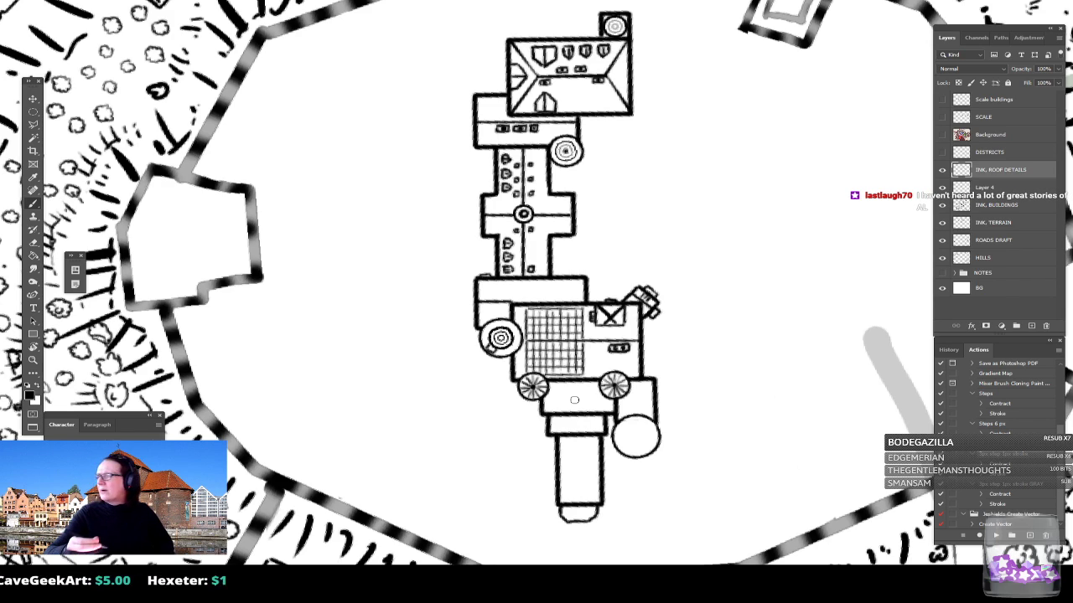
pyautogui.click(569, 396)
pyautogui.keyDown('shift'); pyautogui.click(574, 396); pyautogui.keyUp('shift')
pyautogui.moveTo(574, 396); pyautogui.dragTo(584, 396)
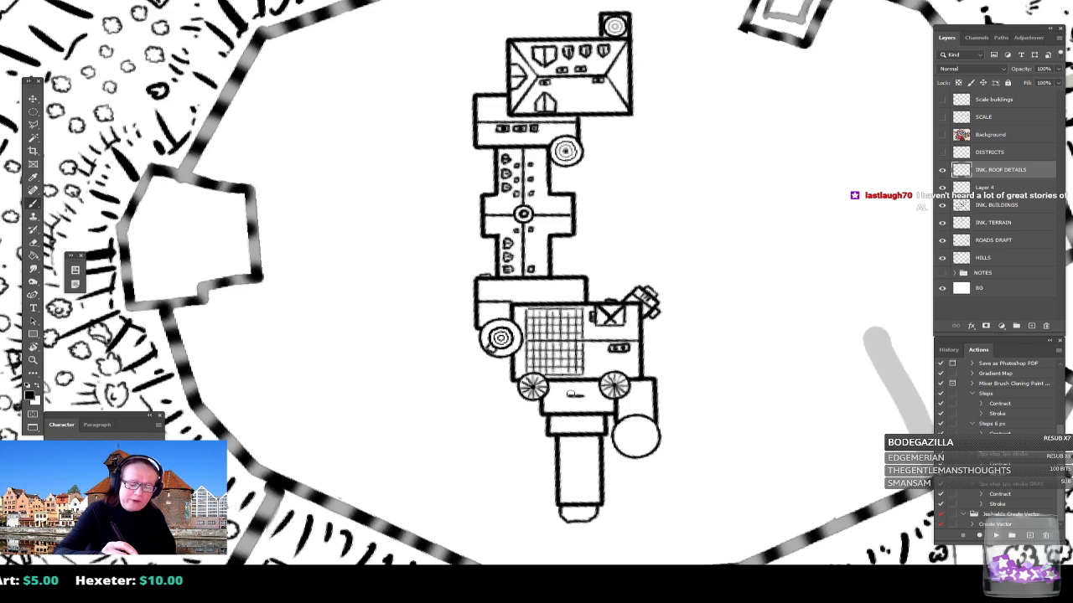
pyautogui.moveTo(548, 388); pyautogui.dragTo(568, 397)
pyautogui.keyDown('shift'); pyautogui.click(568, 397); pyautogui.keyUp('shift')
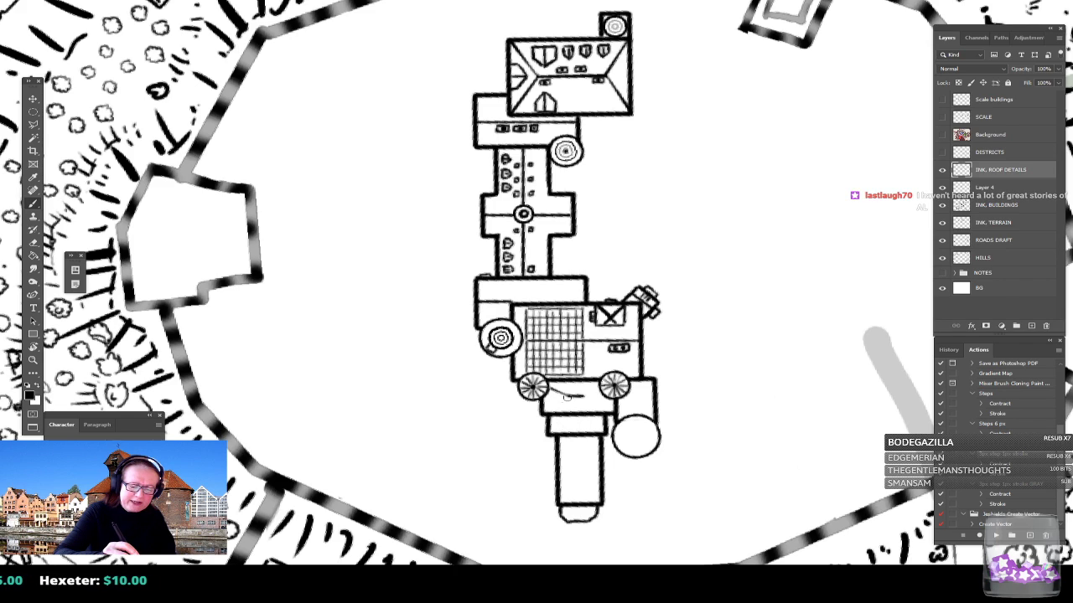
pyautogui.keyDown('shift'); pyautogui.click(569, 396); pyautogui.keyUp('shift')
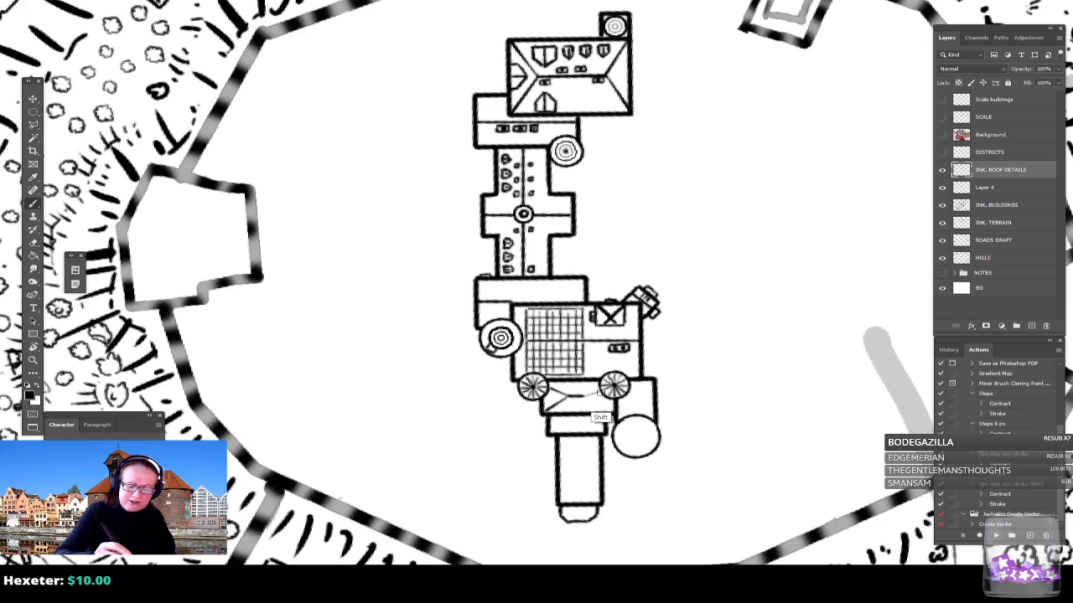
pyautogui.keyDown('shift'); pyautogui.click(587, 396); pyautogui.keyUp('shift')
pyautogui.keyDown('shift'); pyautogui.click(613, 410); pyautogui.keyUp('shift')
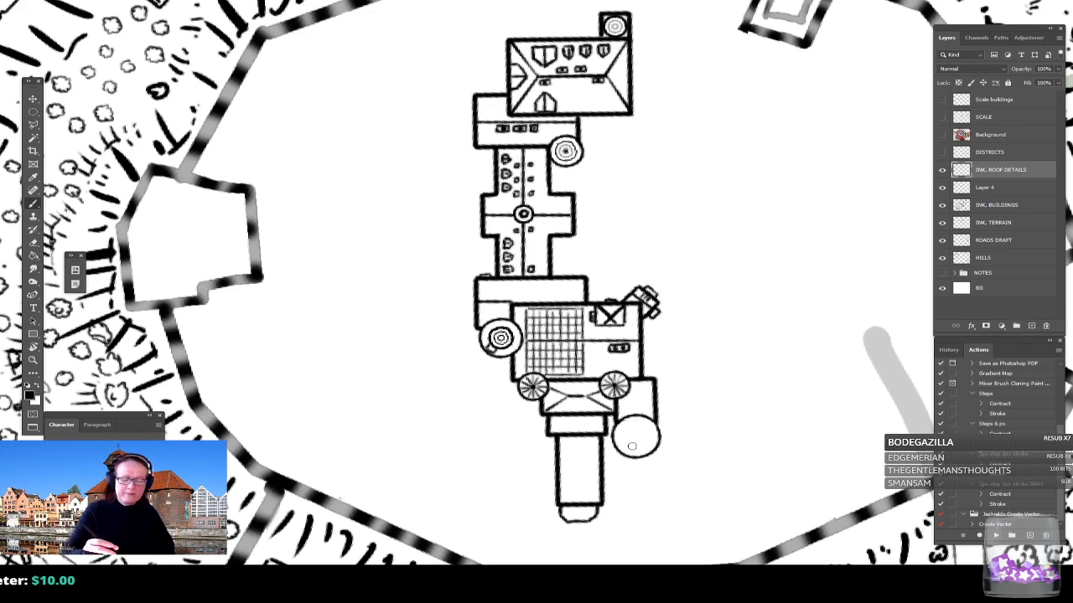
# Step: Bring the ground-level castle photo over the map to study its roofs and towers, and minimize it
pyautogui.hscroll(-3, 631, 446)
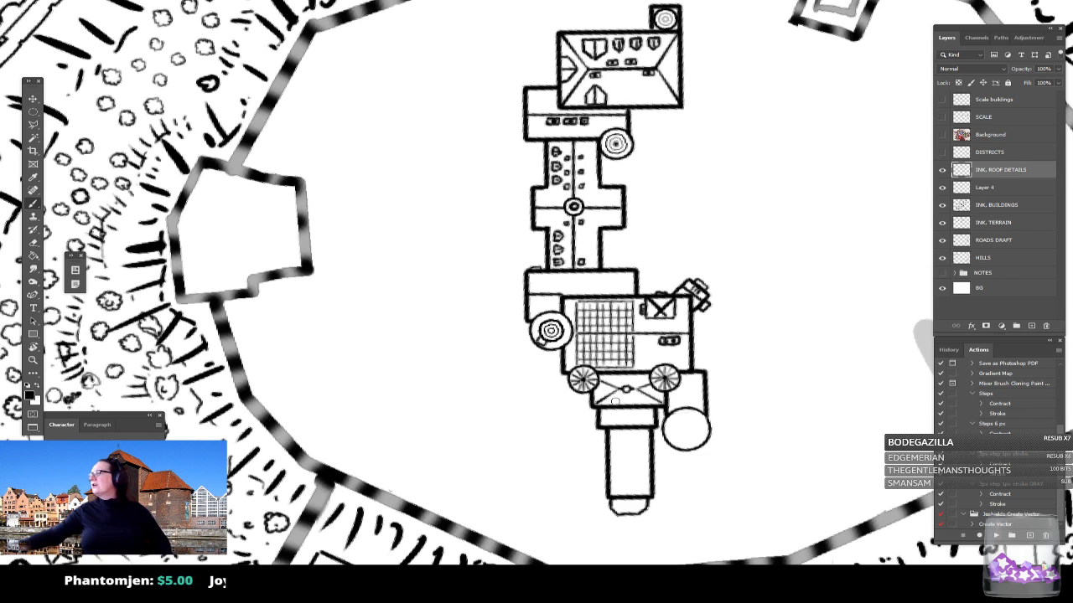
pyautogui.moveTo(1072, 84); pyautogui.dragTo(671, 82)
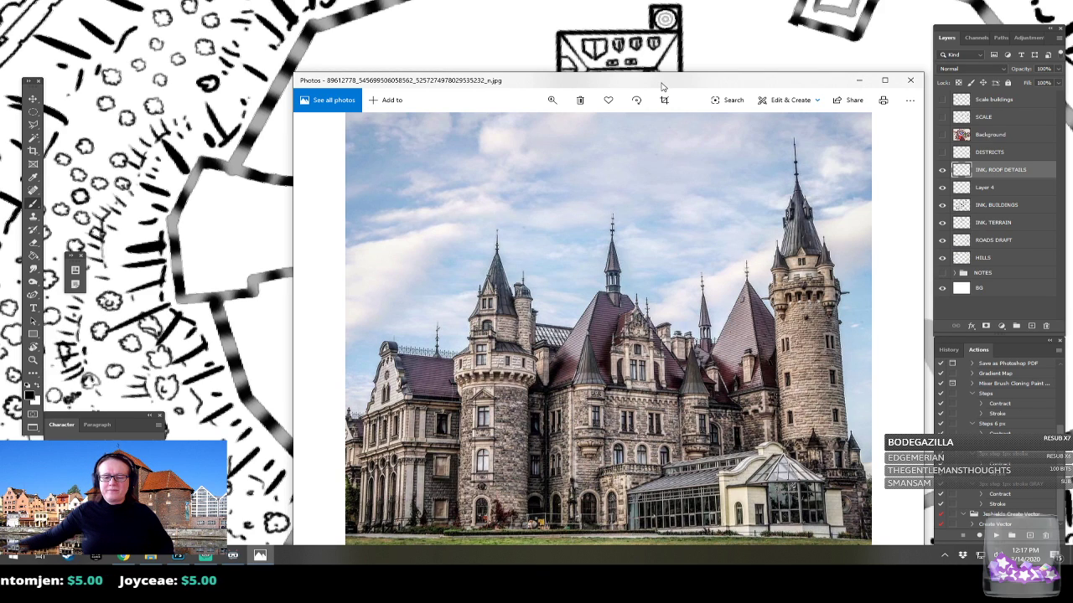
pyautogui.click(859, 81)
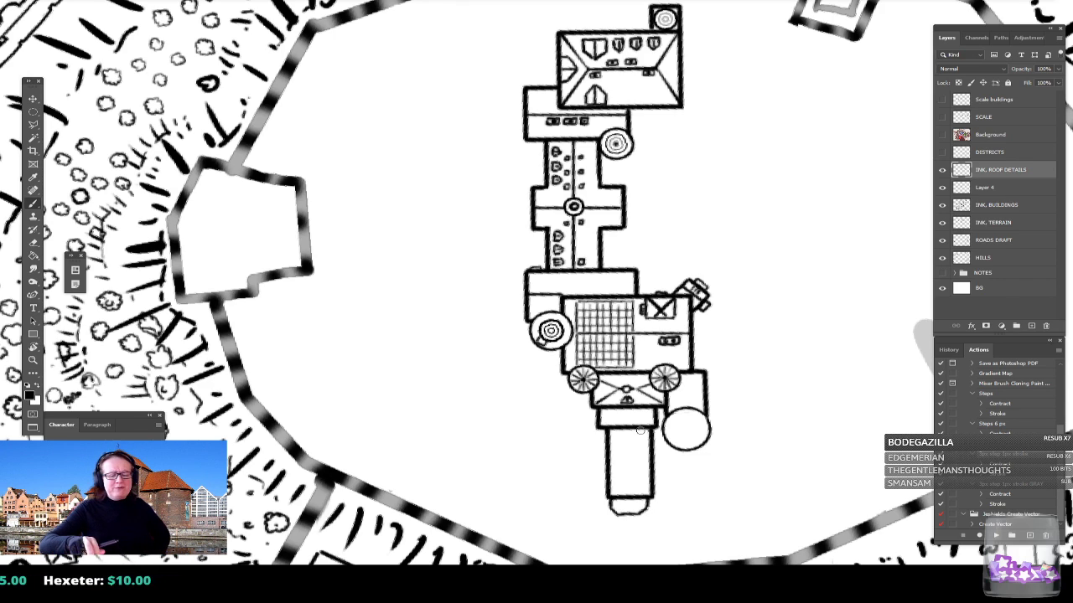
# Step: Ink diagonal hip lines meeting at a central point on the annex roof above the large round tower
pyautogui.scroll(3, 640, 430)
pyautogui.scroll(-3, 640, 430)
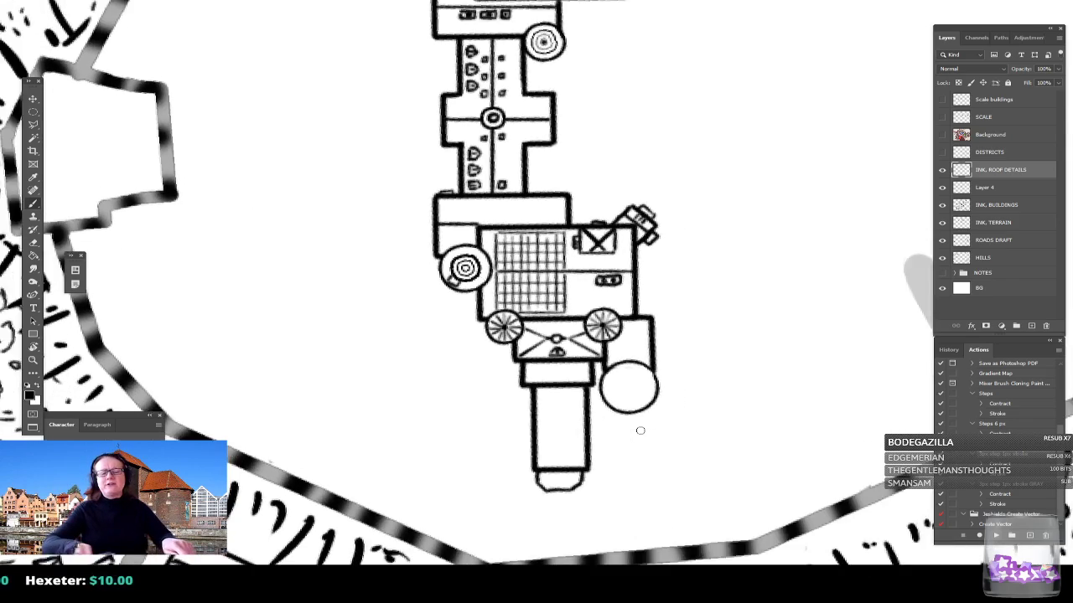
pyautogui.hscroll(-2, 640, 431)
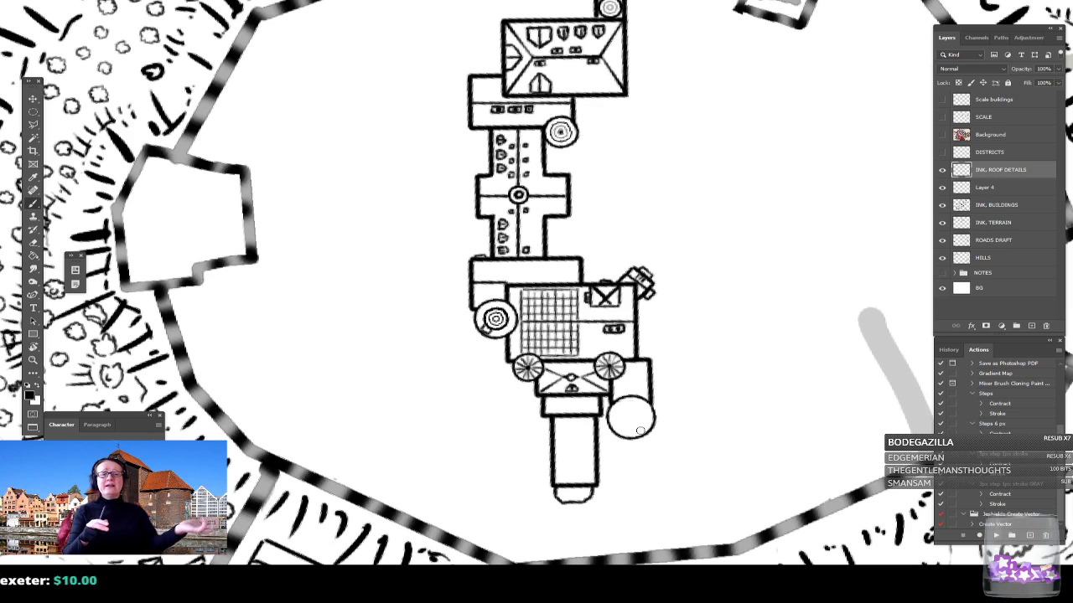
pyautogui.scroll(2, 641, 431)
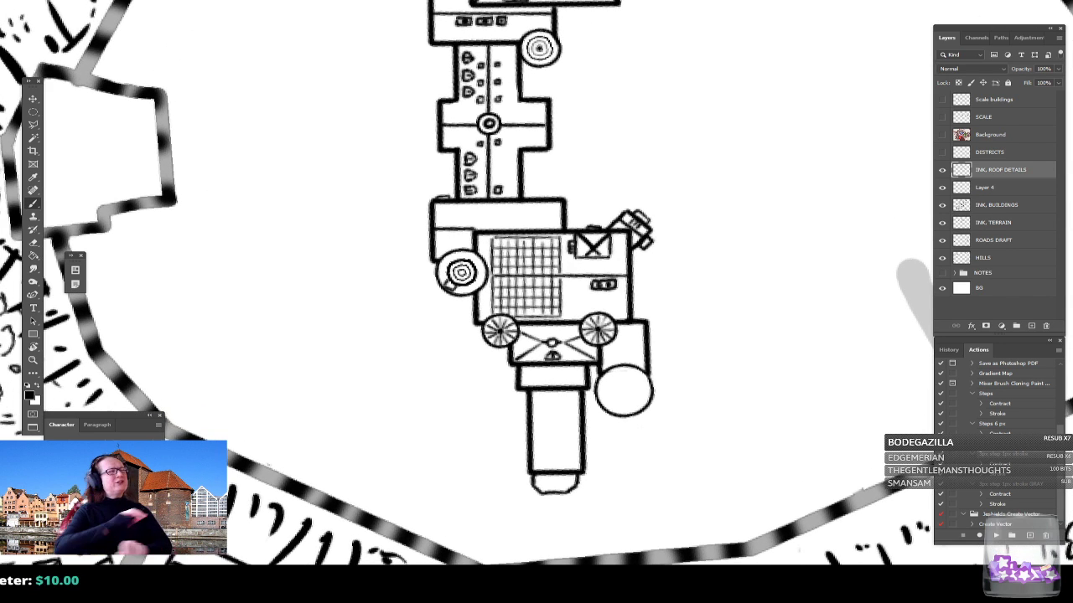
pyautogui.moveTo(640, 431)
pyautogui.mouseDown()
pyautogui.moveTo(649, 406)
pyautogui.moveTo(652, 429)
pyautogui.mouseUp()
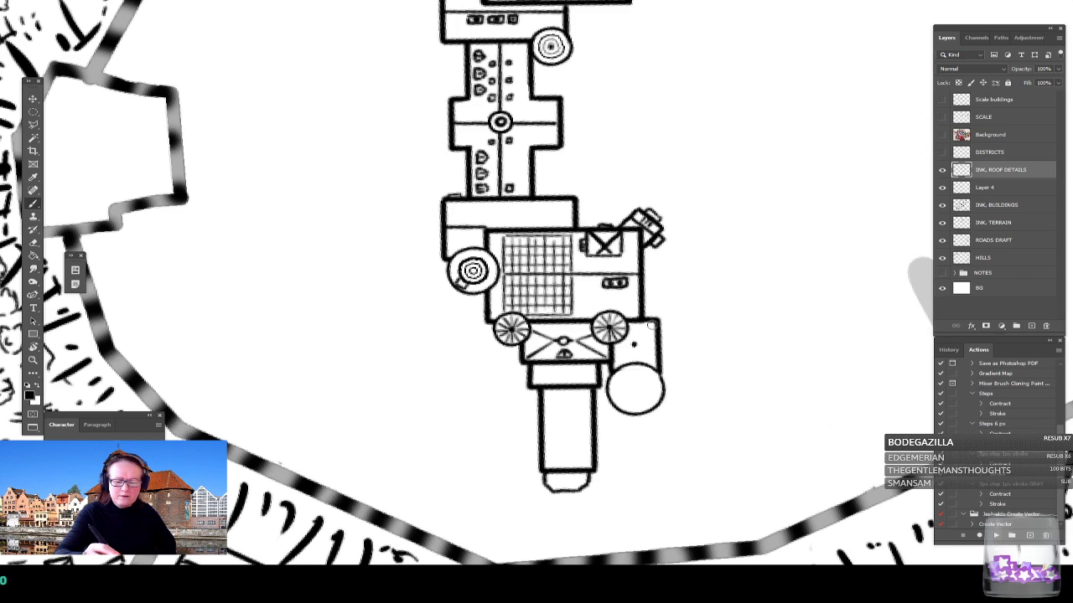
pyautogui.moveTo(660, 371); pyautogui.dragTo(634, 346)
pyautogui.keyDown('shift'); pyautogui.click(611, 369); pyautogui.keyUp('shift')
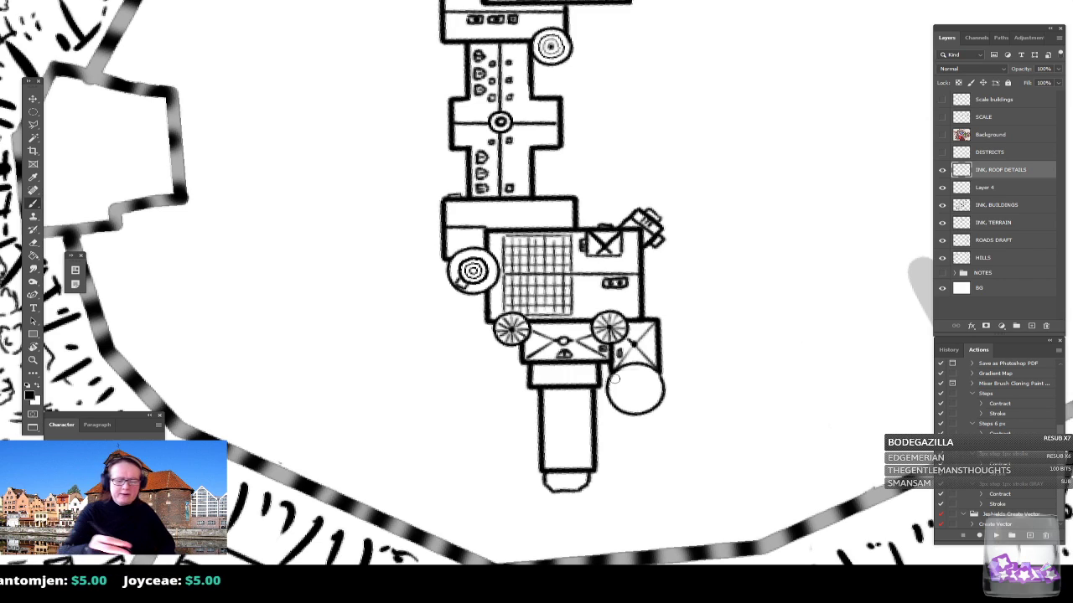
# Step: Ink an inset roof line on the narrow connecting block and a double ridge line down the long wing below it
pyautogui.moveTo(536, 369)
pyautogui.mouseDown()
pyautogui.moveTo(536, 383)
pyautogui.moveTo(592, 383)
pyautogui.moveTo(591, 371)
pyautogui.mouseUp()
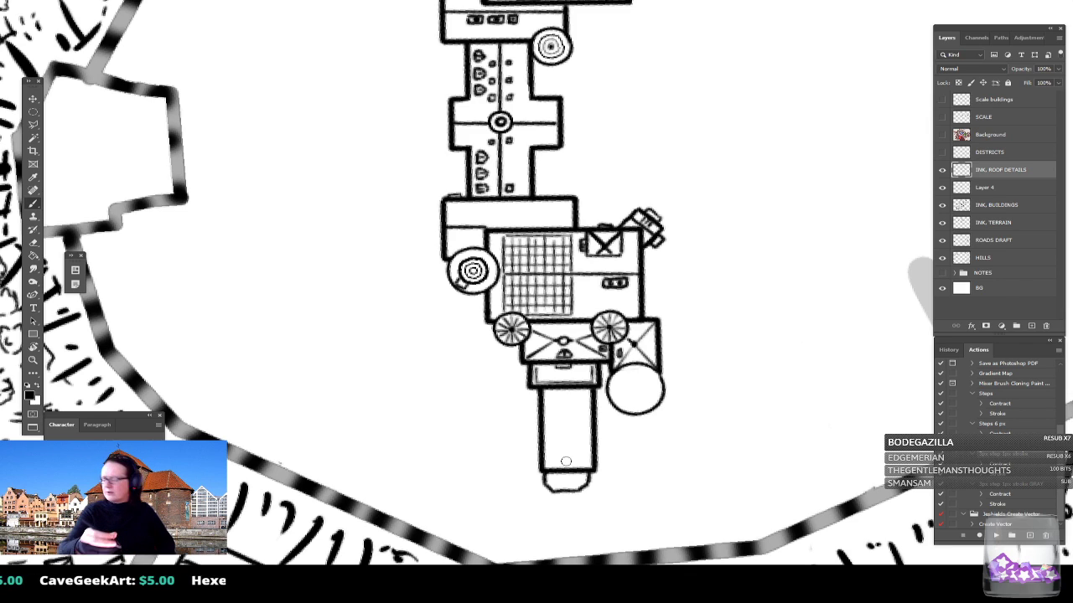
pyautogui.moveTo(563, 390); pyautogui.dragTo(566, 492)
pyautogui.moveTo(570, 390); pyautogui.dragTo(575, 474)
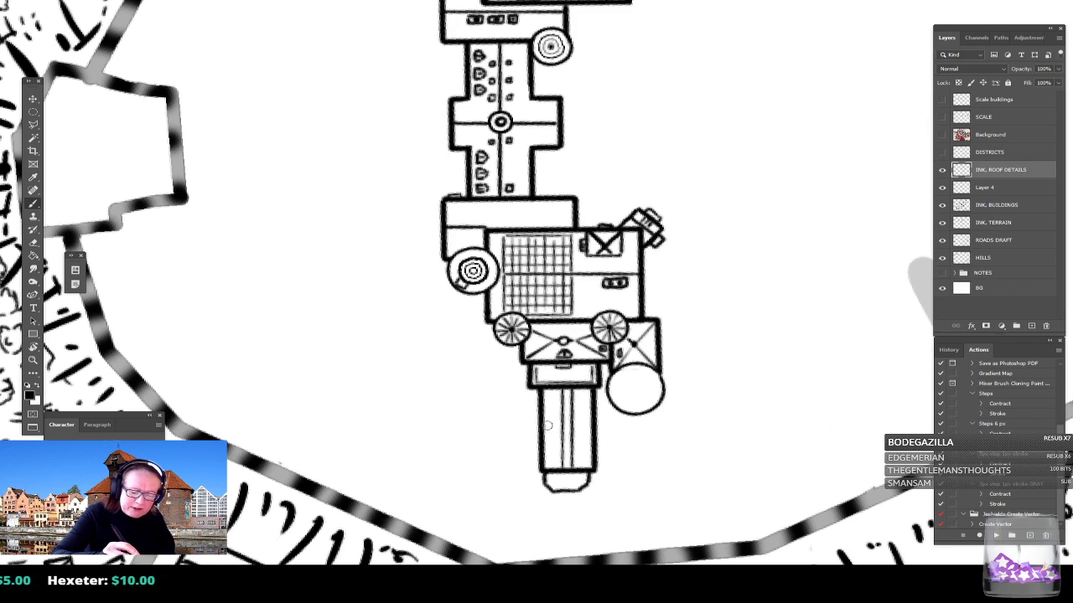
# Step: Ink evenly spaced crosswise glazing bars along both sides of the long wing's double ridge
pyautogui.moveTo(545, 429)
pyautogui.mouseDown()
pyautogui.moveTo(592, 428)
pyautogui.moveTo(560, 407)
pyautogui.moveTo(590, 406)
pyautogui.mouseUp()
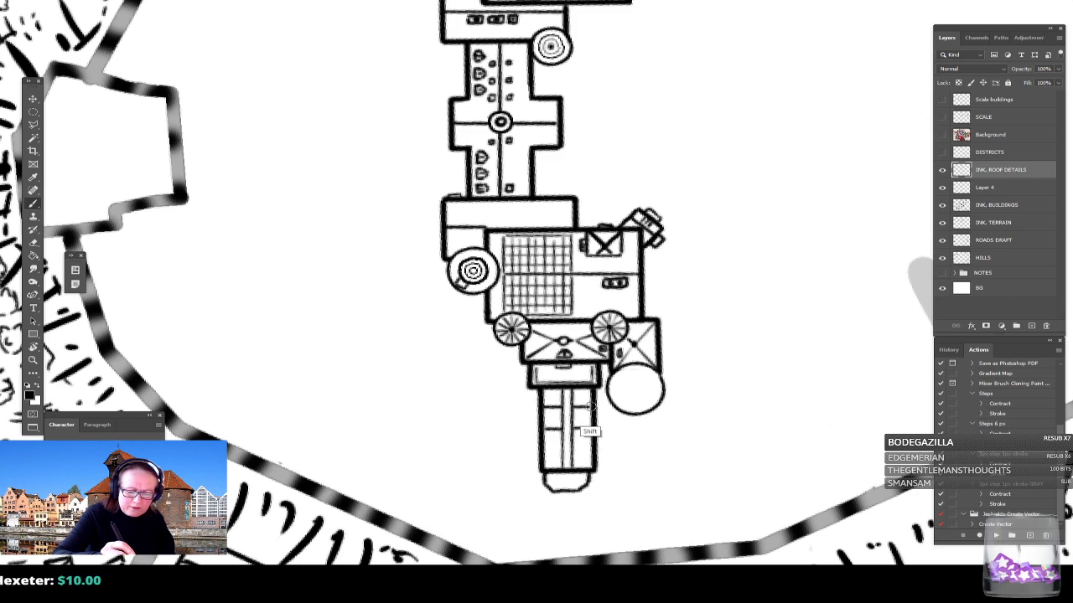
pyautogui.moveTo(545, 450)
pyautogui.mouseDown()
pyautogui.moveTo(594, 450)
pyautogui.moveTo(562, 440)
pyautogui.moveTo(591, 440)
pyautogui.moveTo(556, 461)
pyautogui.moveTo(592, 460)
pyautogui.mouseUp()
pyautogui.moveTo(545, 418)
pyautogui.mouseDown()
pyautogui.moveTo(592, 418)
pyautogui.moveTo(563, 398)
pyautogui.moveTo(592, 397)
pyautogui.mouseUp()
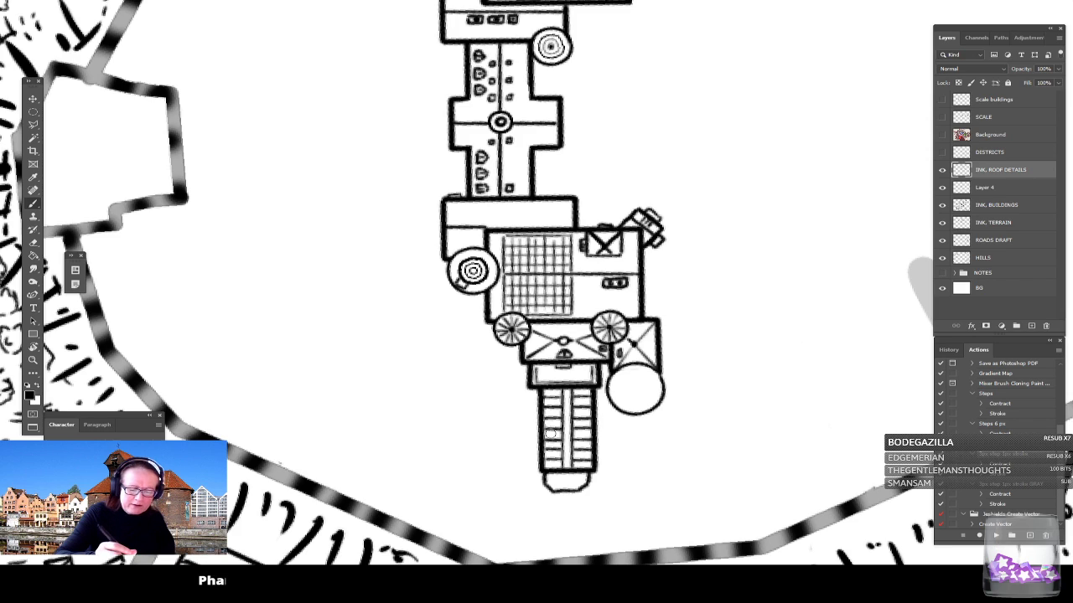
# Step: Ink one lengthwise glazing bar down each side of the long wing, and faceted roof lines on its end bay
pyautogui.moveTo(554, 467); pyautogui.dragTo(554, 392)
pyautogui.moveTo(584, 459); pyautogui.dragTo(583, 393)
pyautogui.hotkey('ctrl', 'z')
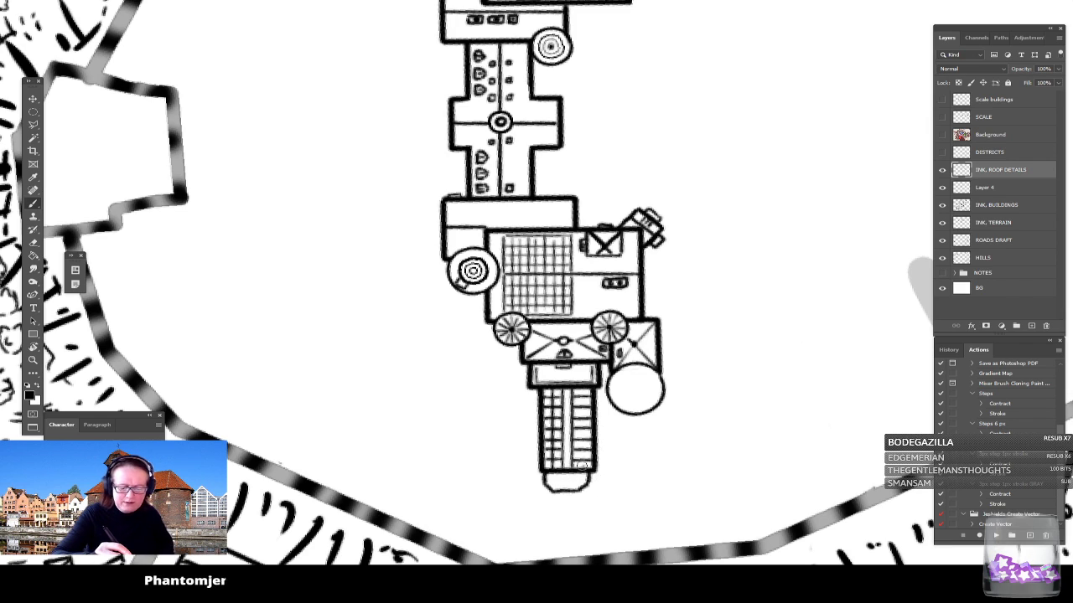
pyautogui.moveTo(584, 466); pyautogui.dragTo(585, 390)
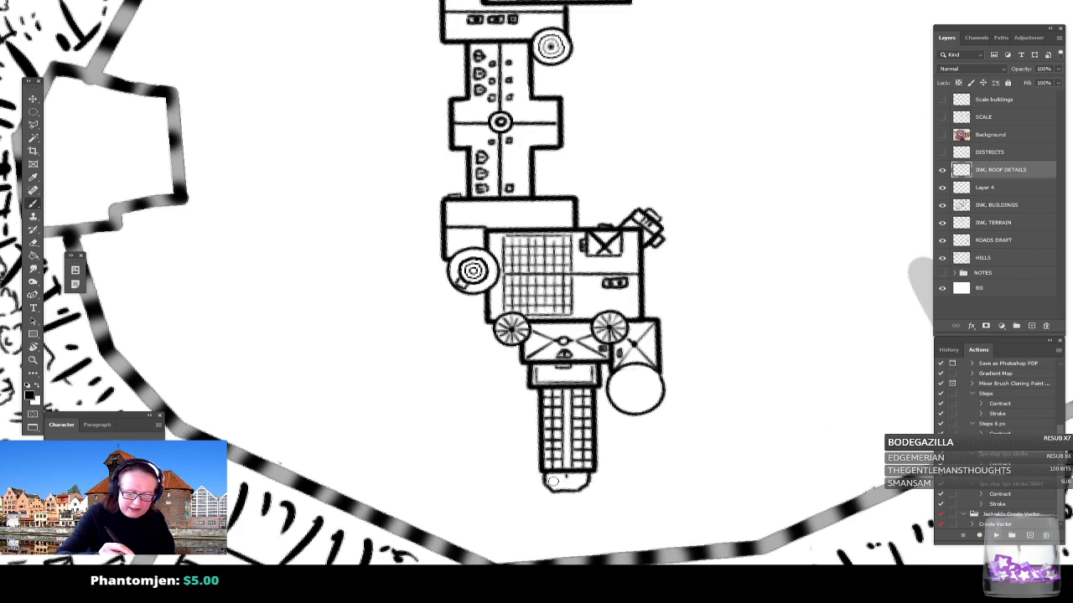
pyautogui.moveTo(549, 482)
pyautogui.mouseDown()
pyautogui.moveTo(578, 489)
pyautogui.moveTo(587, 483)
pyautogui.moveTo(554, 486)
pyautogui.moveTo(575, 490)
pyautogui.moveTo(582, 478)
pyautogui.mouseUp()
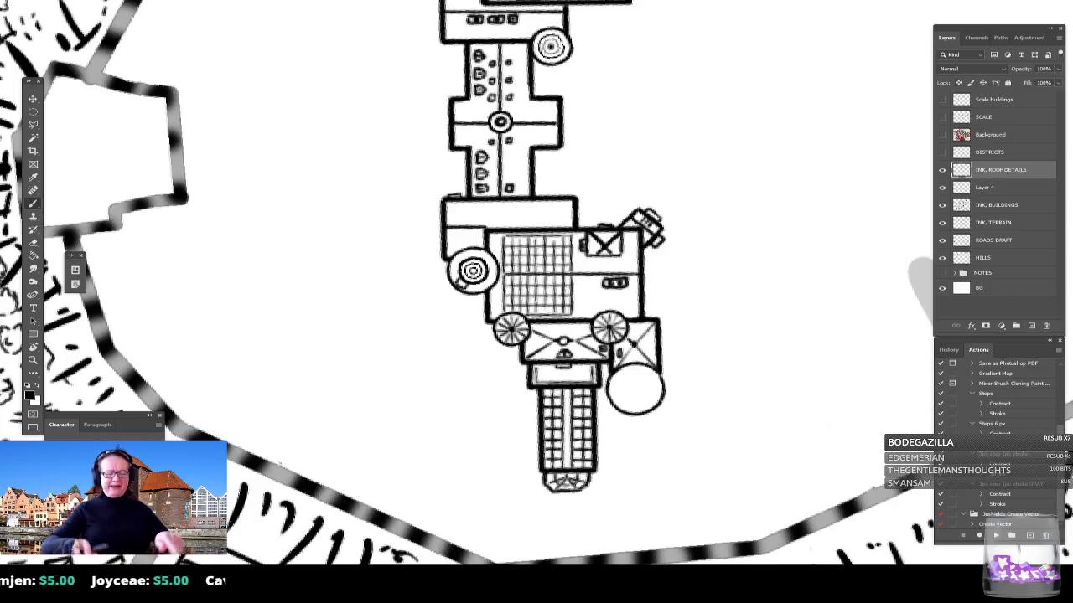
# Step: Examine how the inked castle sits inside its walled enclosure and among the surrounding city districts
pyautogui.moveTo(587, 469); pyautogui.dragTo(525, 368)
pyautogui.scroll(-7, 503, 471)
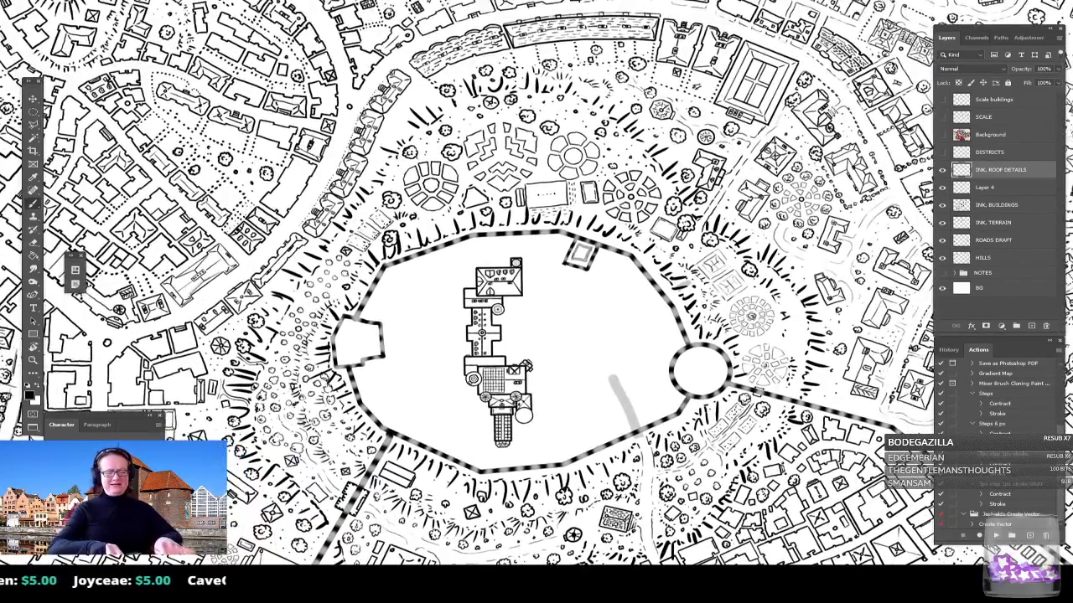
pyautogui.scroll(3, 495, 419)
pyautogui.scroll(-6, 494, 410)
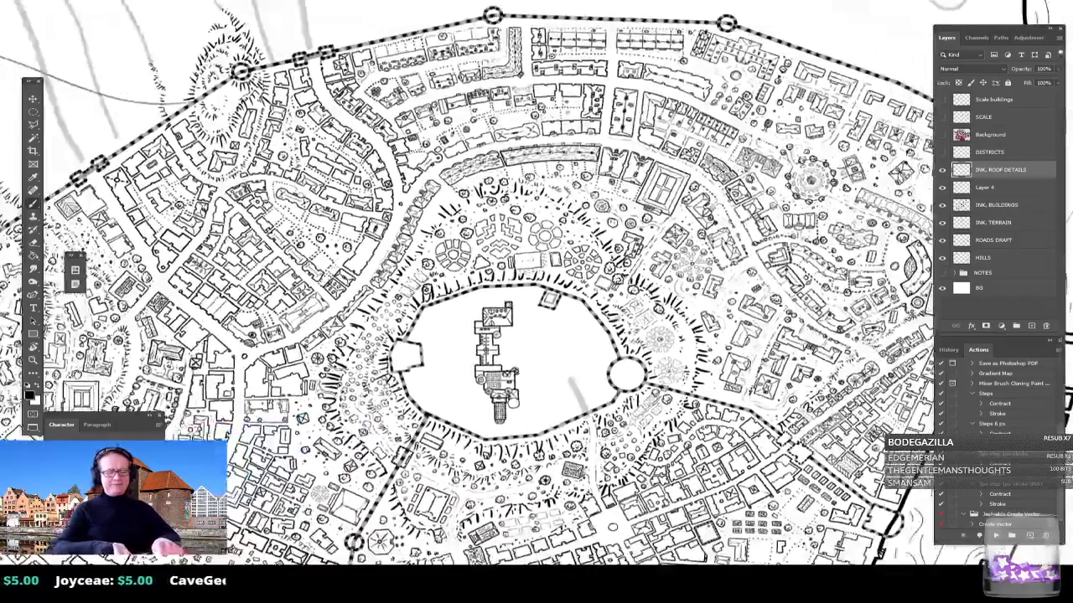
pyautogui.moveTo(475, 443); pyautogui.dragTo(462, 367)
pyautogui.scroll(2, 463, 367)
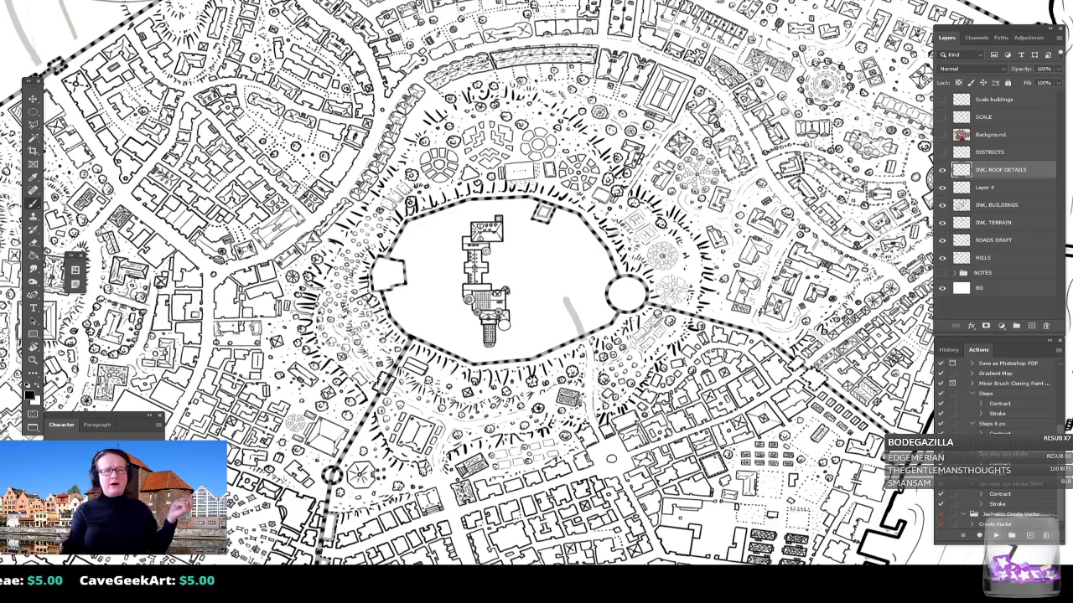
pyautogui.moveTo(558, 297); pyautogui.dragTo(612, 342)
pyautogui.scroll(3, 612, 342)
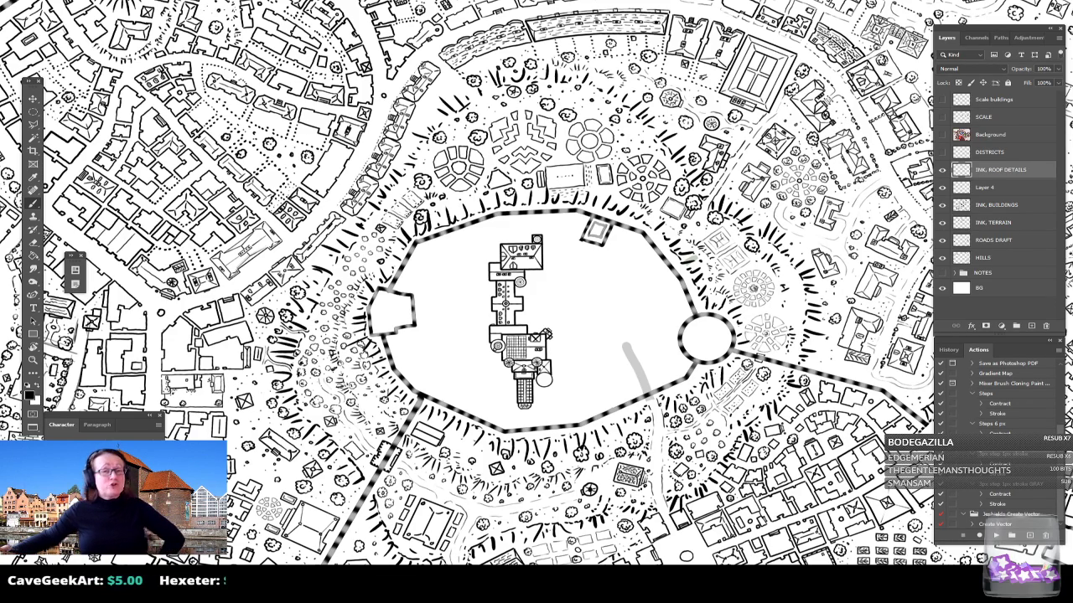
pyautogui.scroll(3, 564, 269)
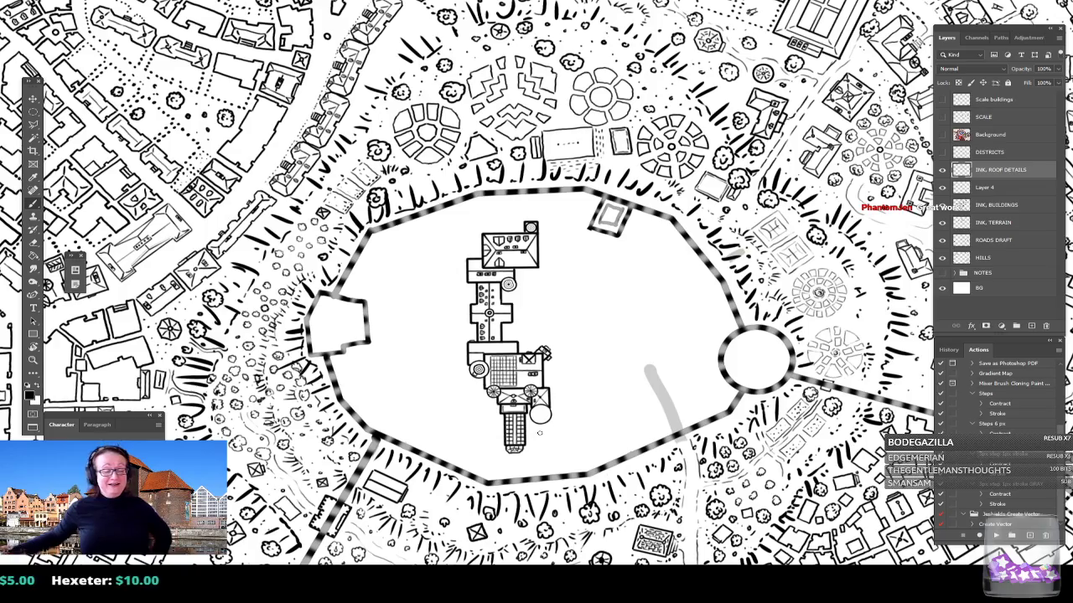
pyautogui.scroll(-5, 519, 335)
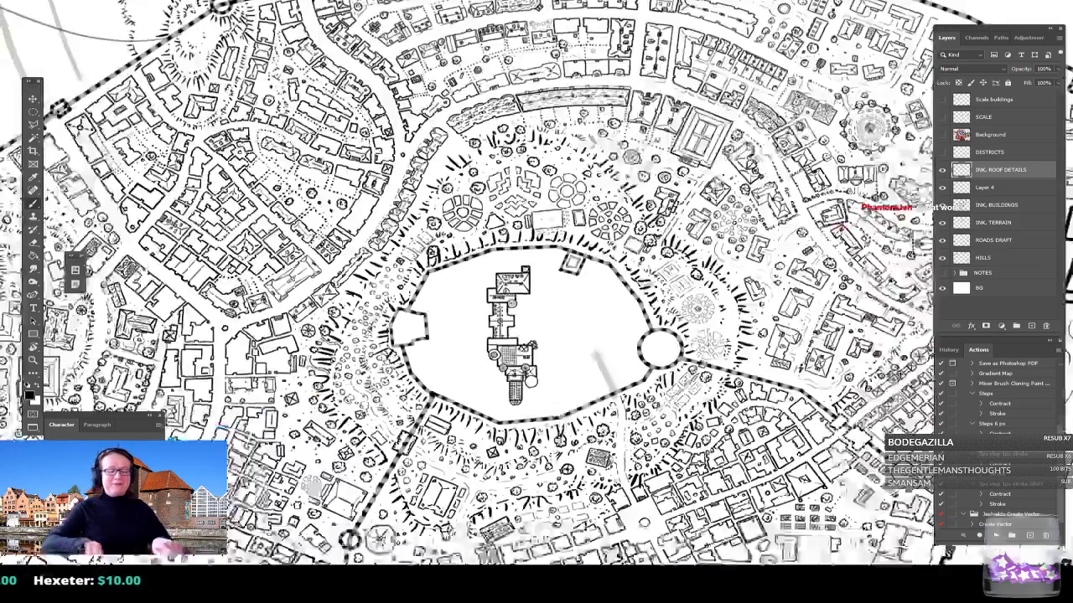
pyautogui.scroll(3, 486, 368)
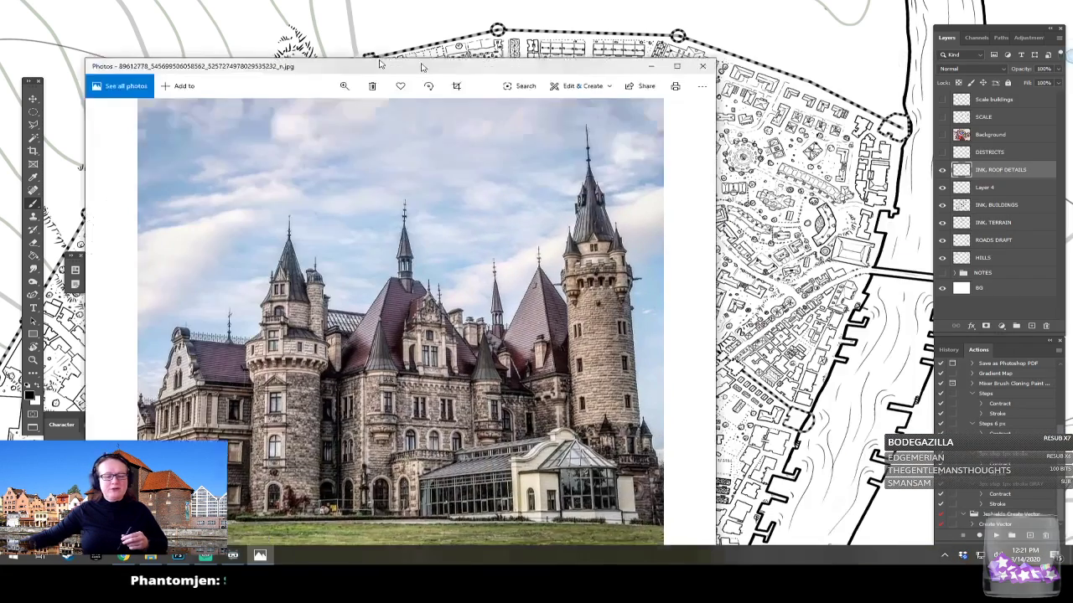
# Step: Reposition the castle photo over the map so that the whole building can be viewed
pyautogui.moveTo(422, 68); pyautogui.dragTo(482, 88)
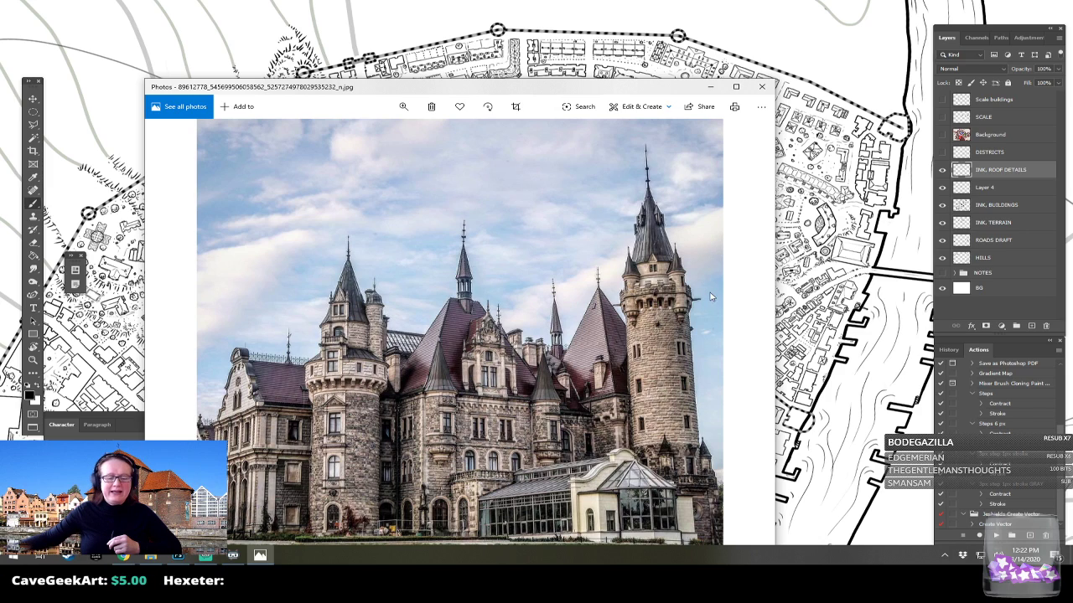
pyautogui.moveTo(606, 90); pyautogui.dragTo(733, 32)
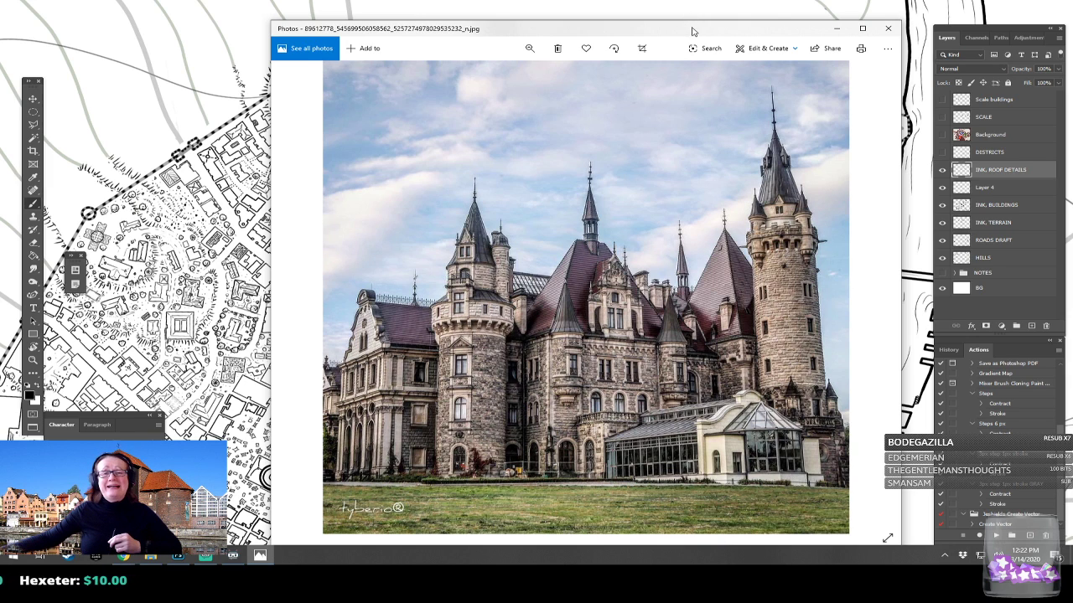
# Step: Put away the castle photo and bring the castle's long wing and its empty round tower into close view
pyautogui.click(836, 29)
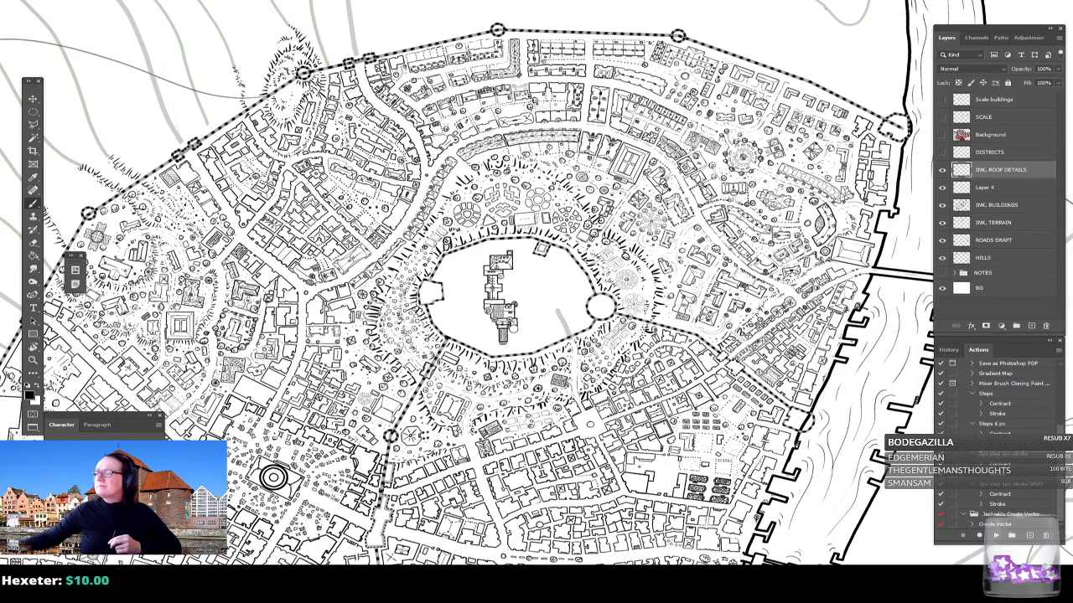
pyautogui.moveTo(503, 383); pyautogui.dragTo(538, 554)
pyautogui.scroll(6, 535, 491)
pyautogui.scroll(5, 588, 395)
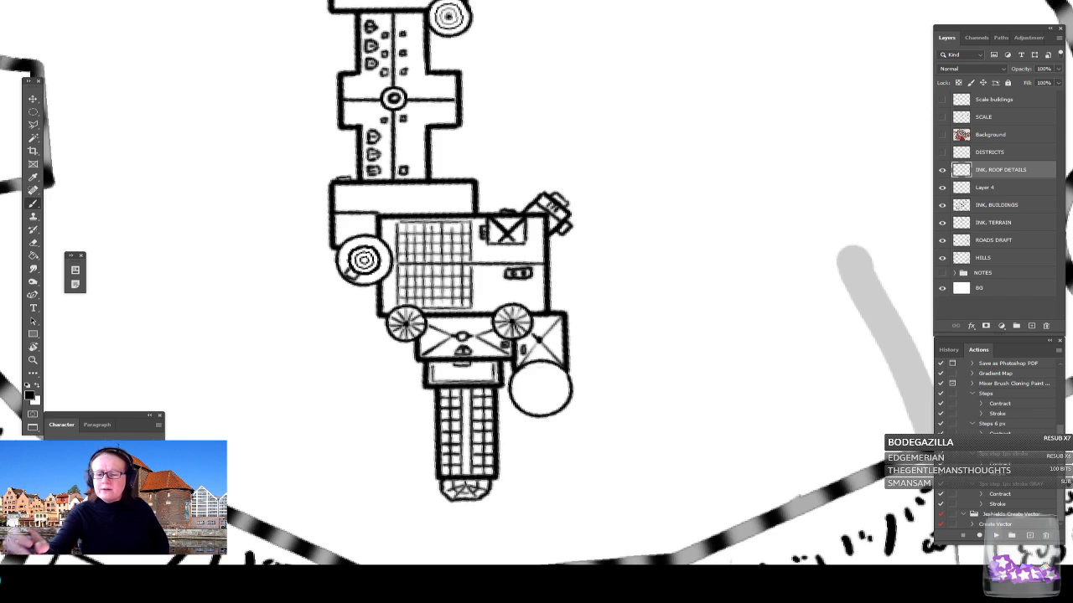
# Step: Try to ink an inset ring inside the empty round tower beside the long wing, using the Steps 6 px action
pyautogui.click(998, 191)
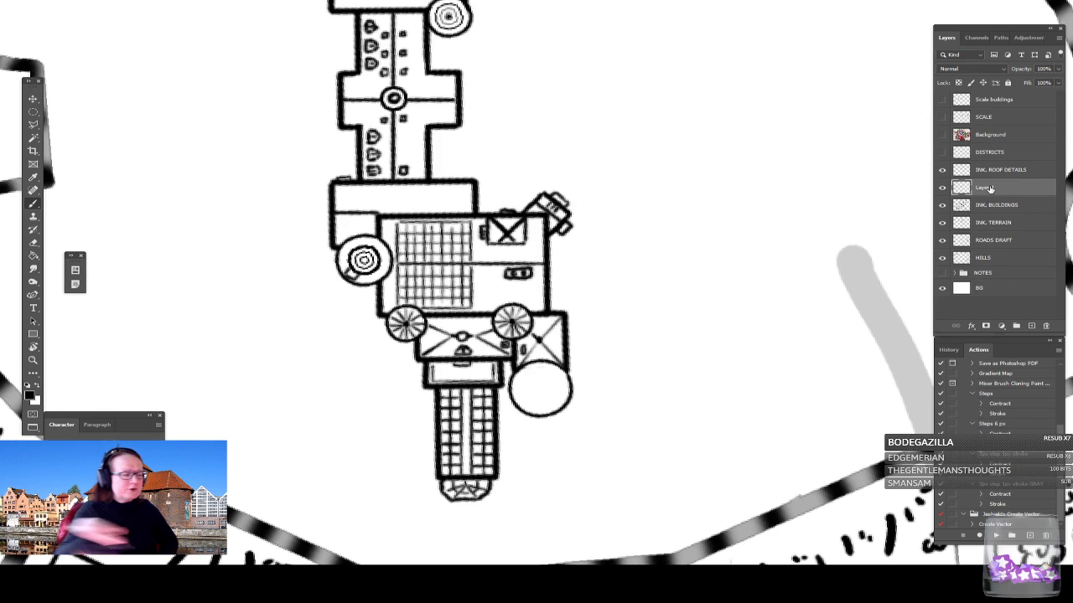
pyautogui.click(35, 136)
pyautogui.click(541, 390)
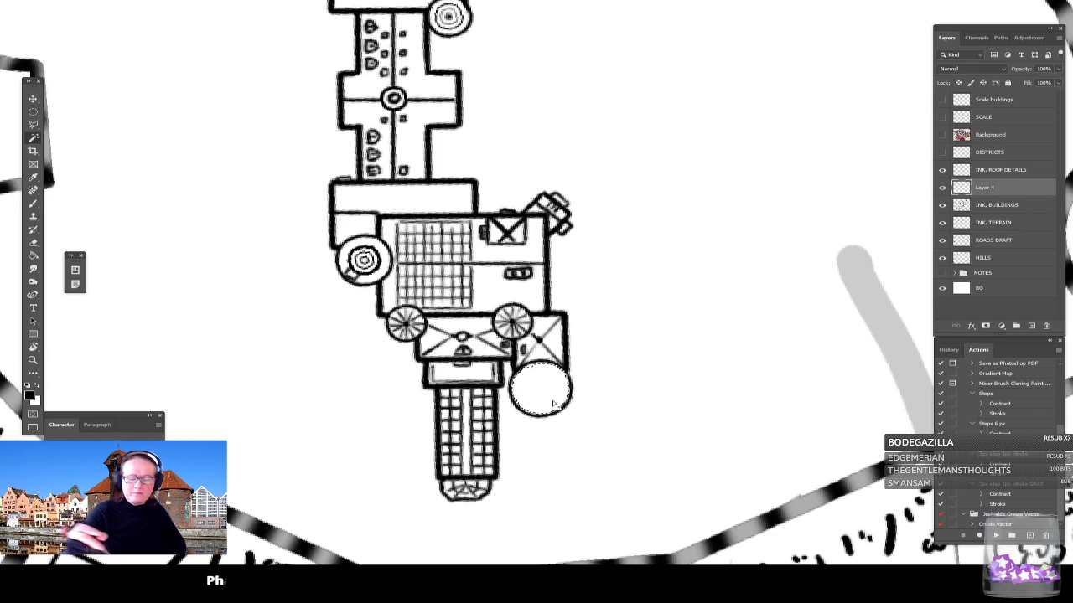
pyautogui.click(1011, 173)
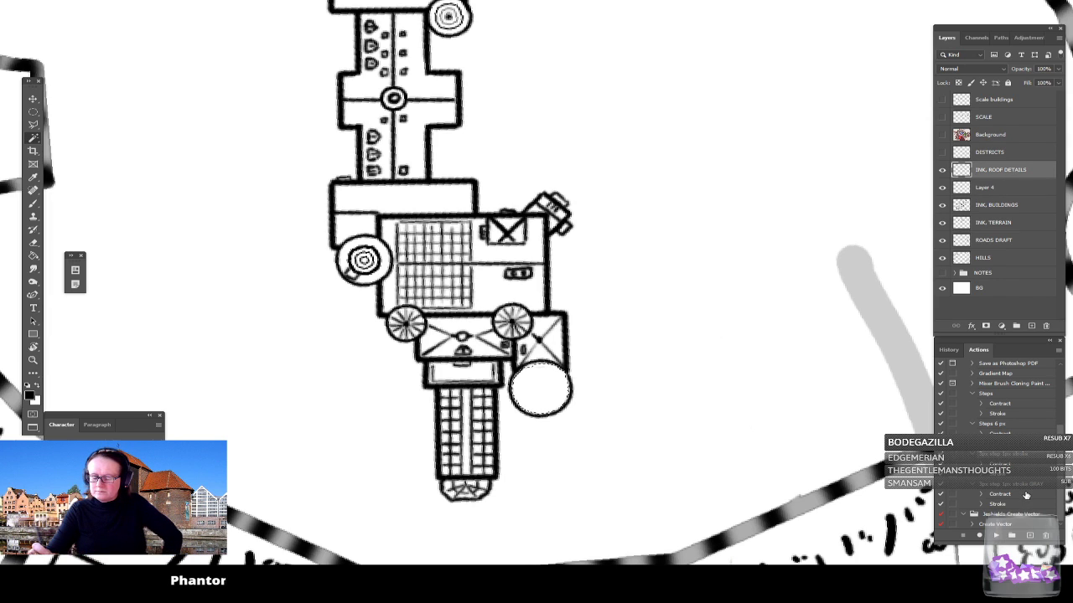
pyautogui.click(1003, 425)
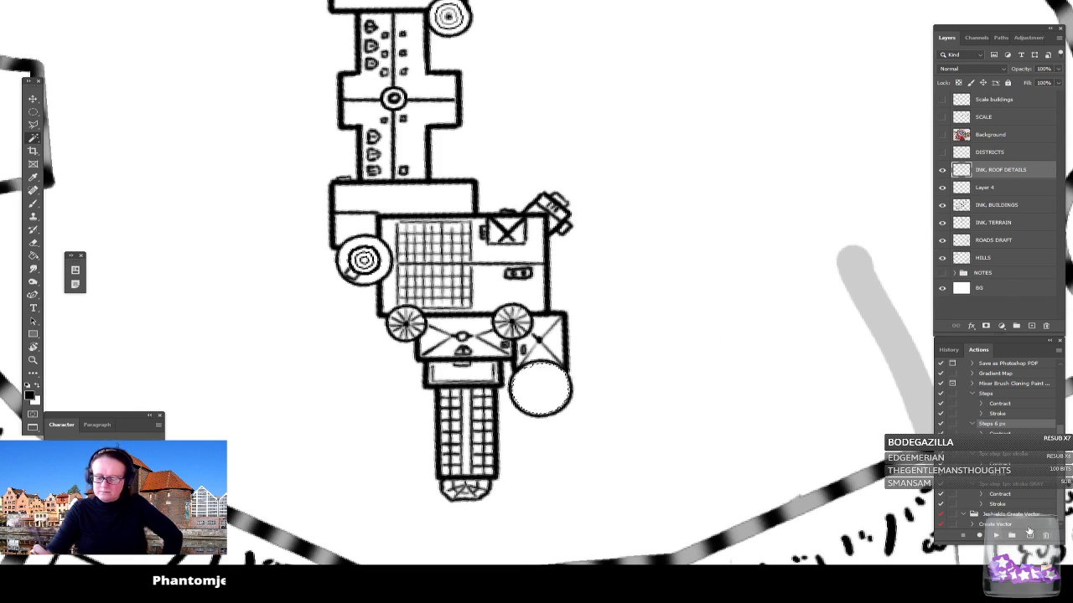
pyautogui.click(998, 536)
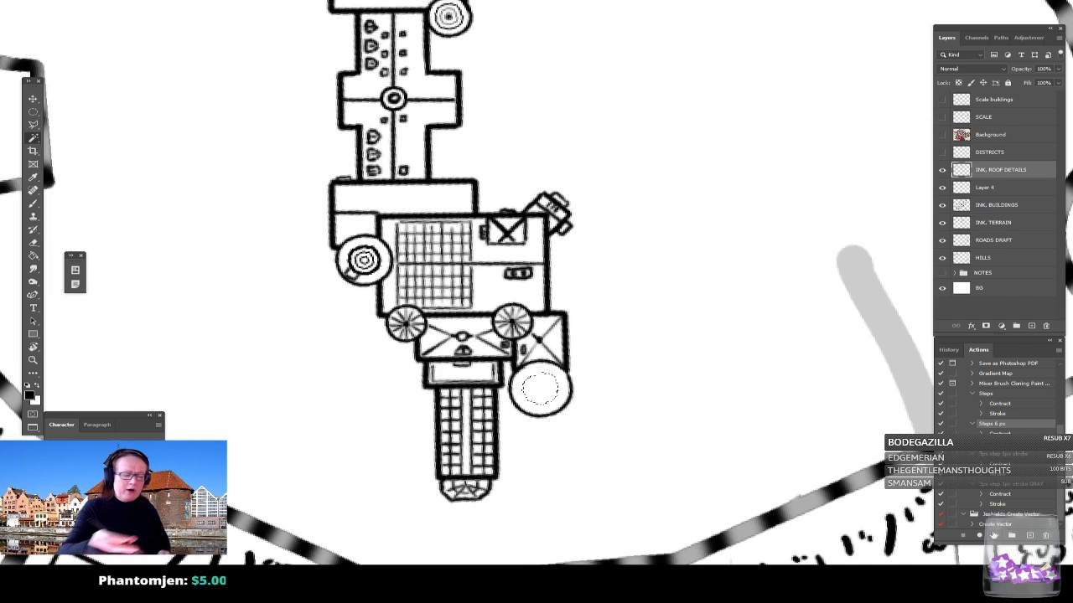
pyautogui.click(34, 112)
pyautogui.click(76, 151)
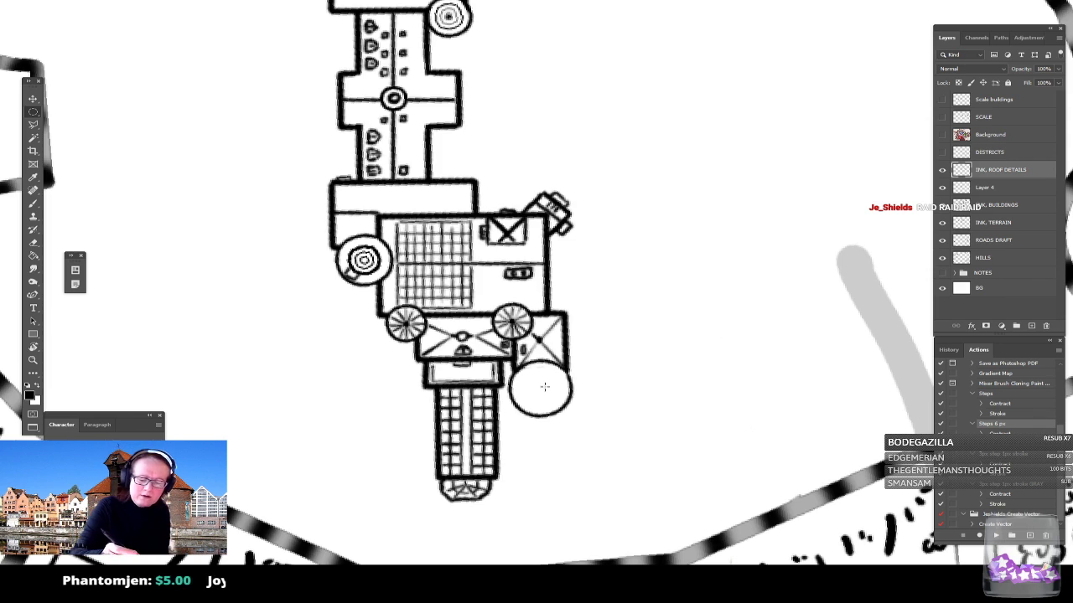
pyautogui.hotkey('alt', '[')
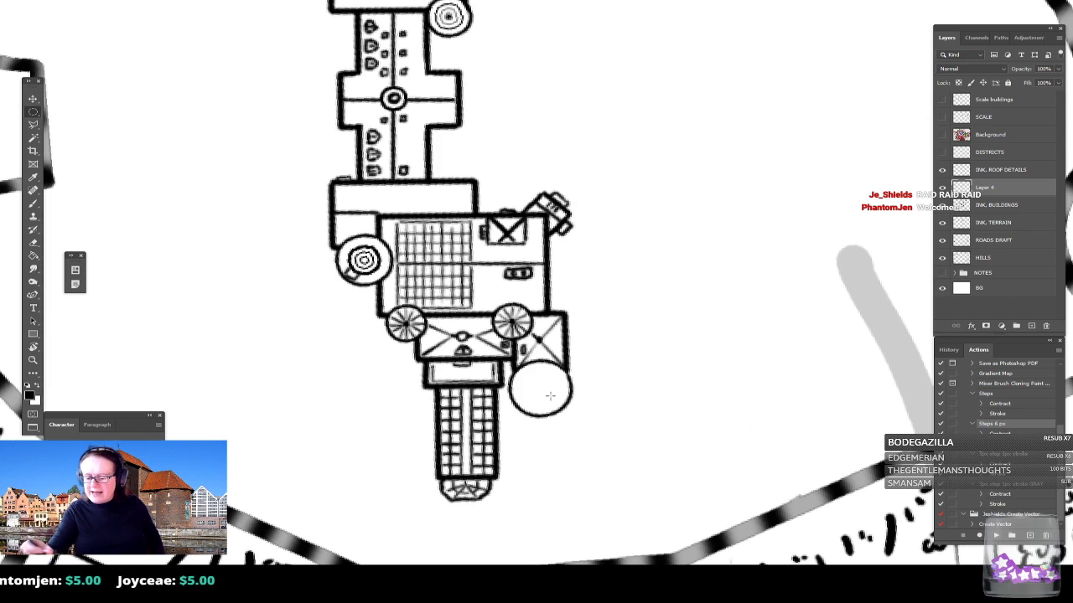
pyautogui.click(996, 206)
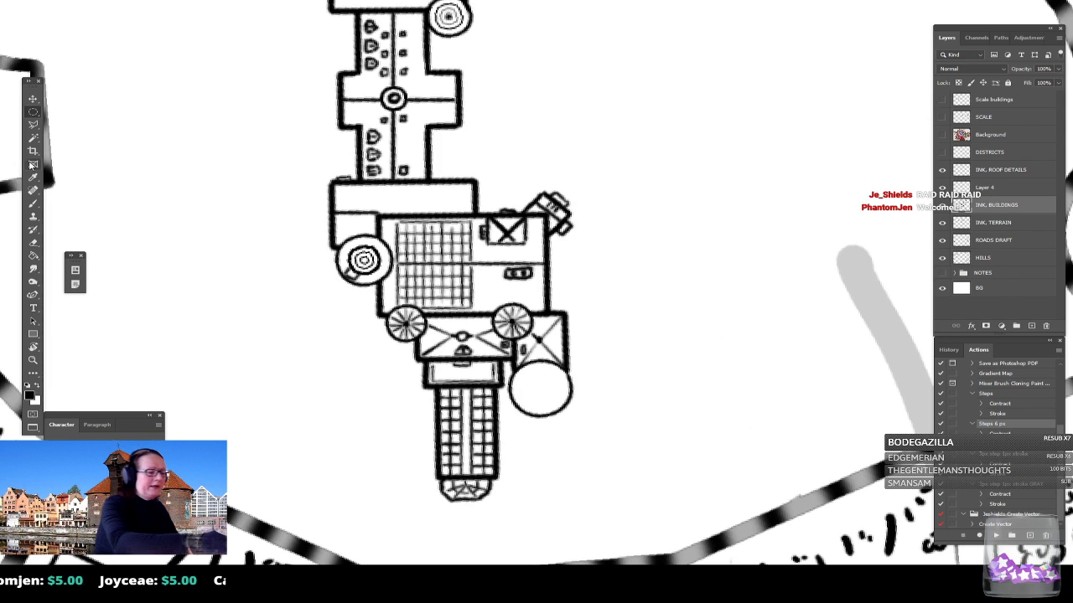
pyautogui.click(33, 138)
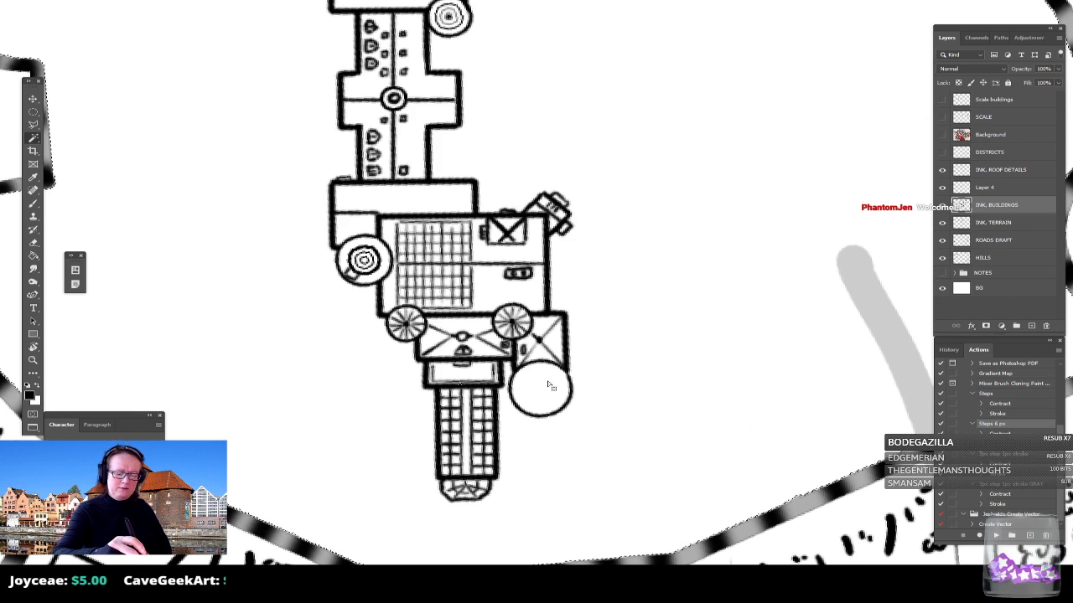
pyautogui.hotkey('ctrl', 'd')
# Step: Ink concentric inset rings inside the round tower beside the long wing on the INK. ROOF DETAILS layer, and restore the black drawing colour
pyautogui.click(994, 188)
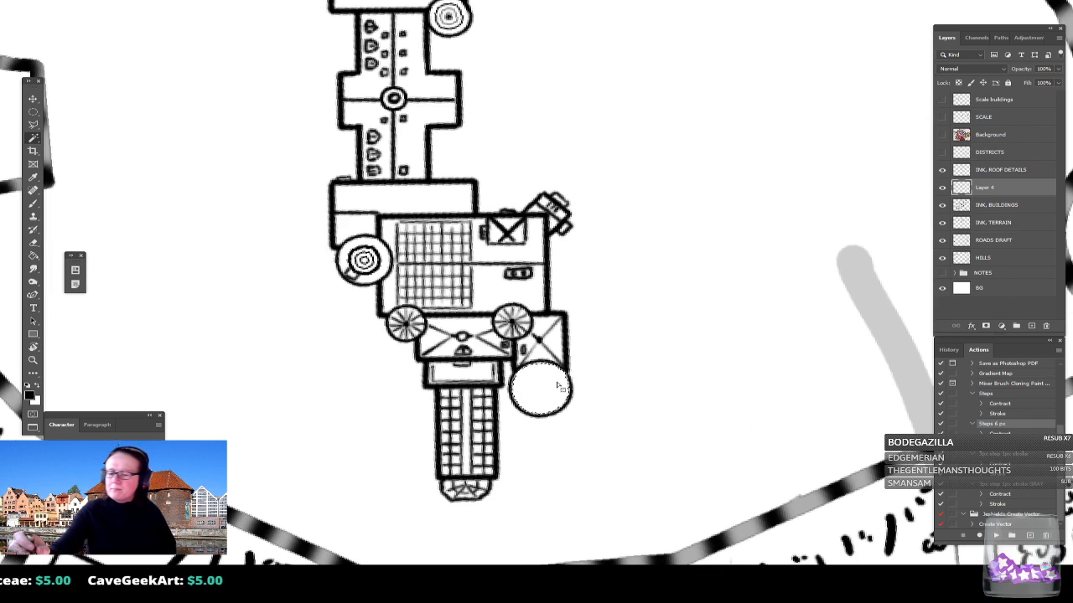
pyautogui.click(984, 171)
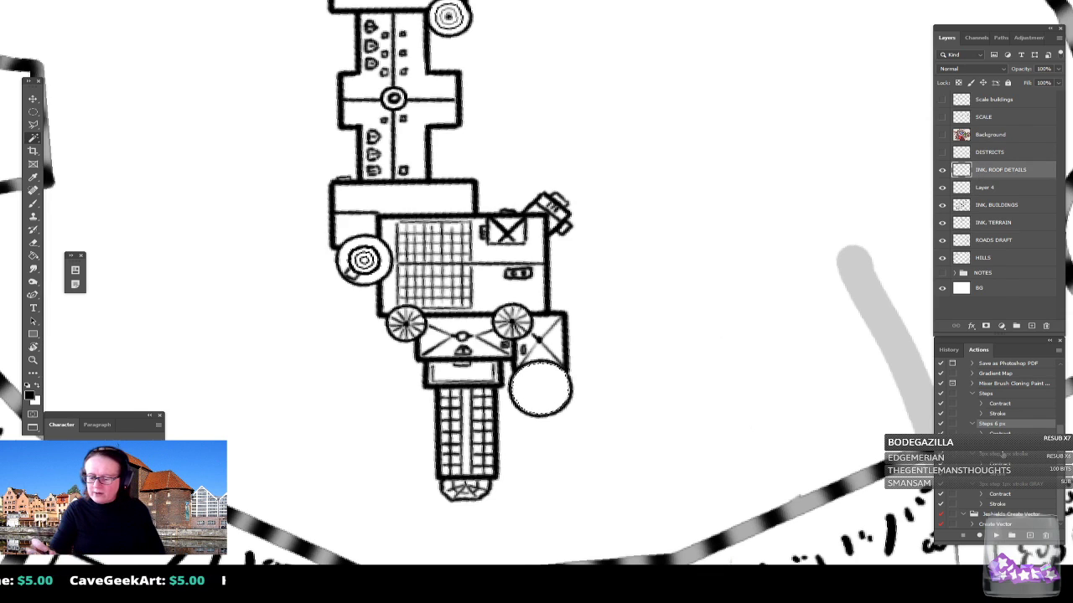
pyautogui.click(996, 536)
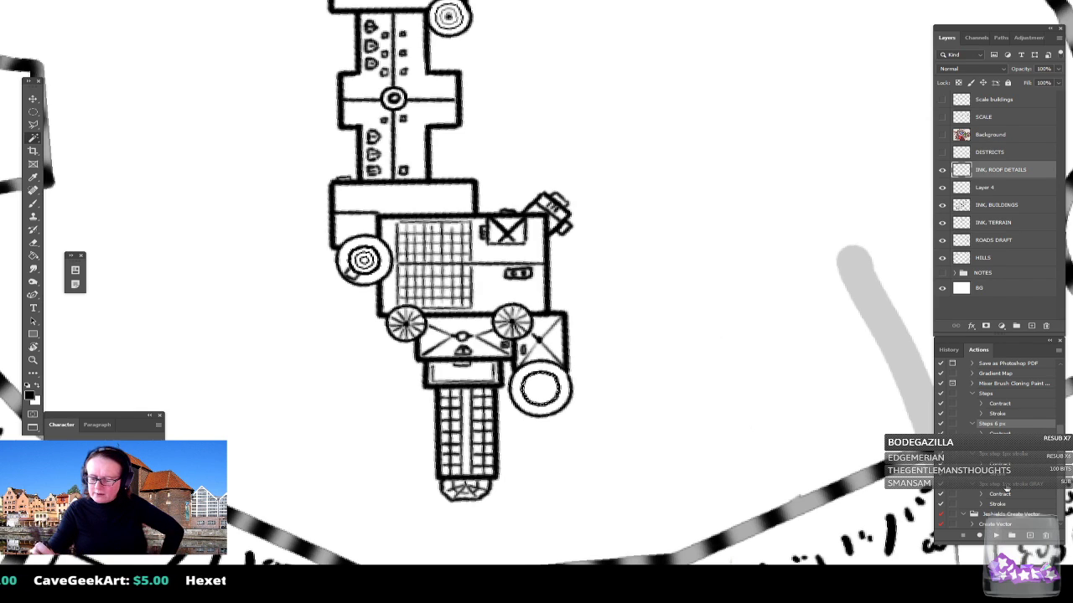
pyautogui.click(1010, 455)
pyautogui.click(997, 537)
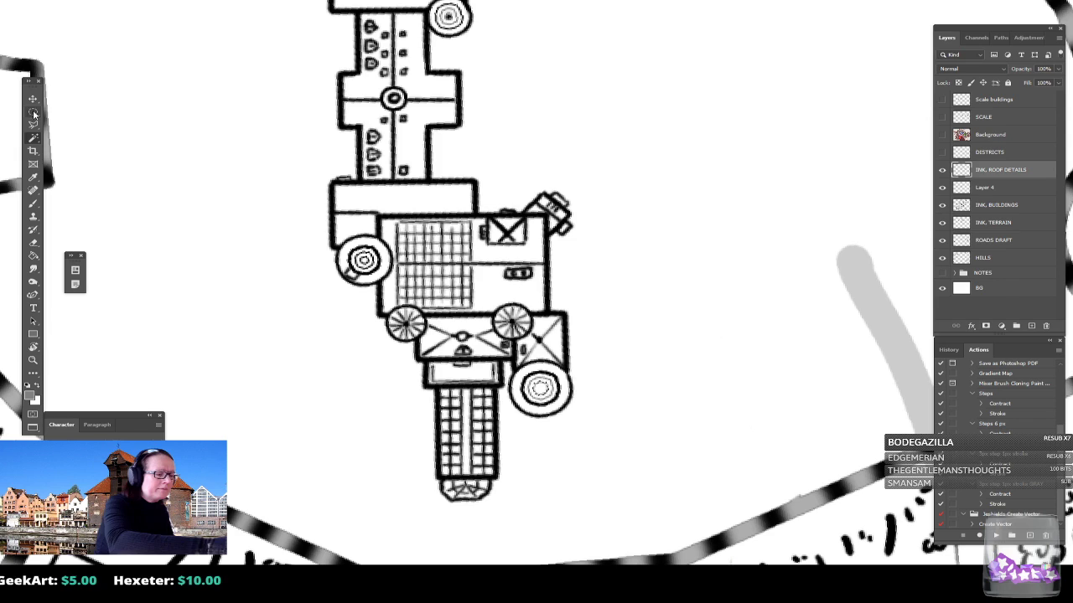
pyautogui.click(28, 386)
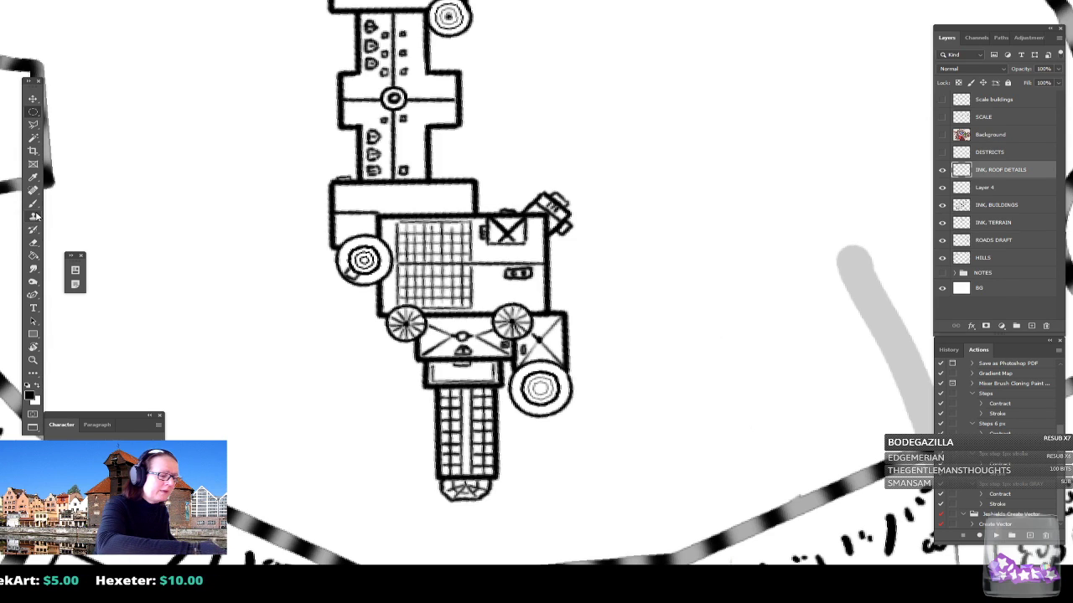
pyautogui.click(35, 207)
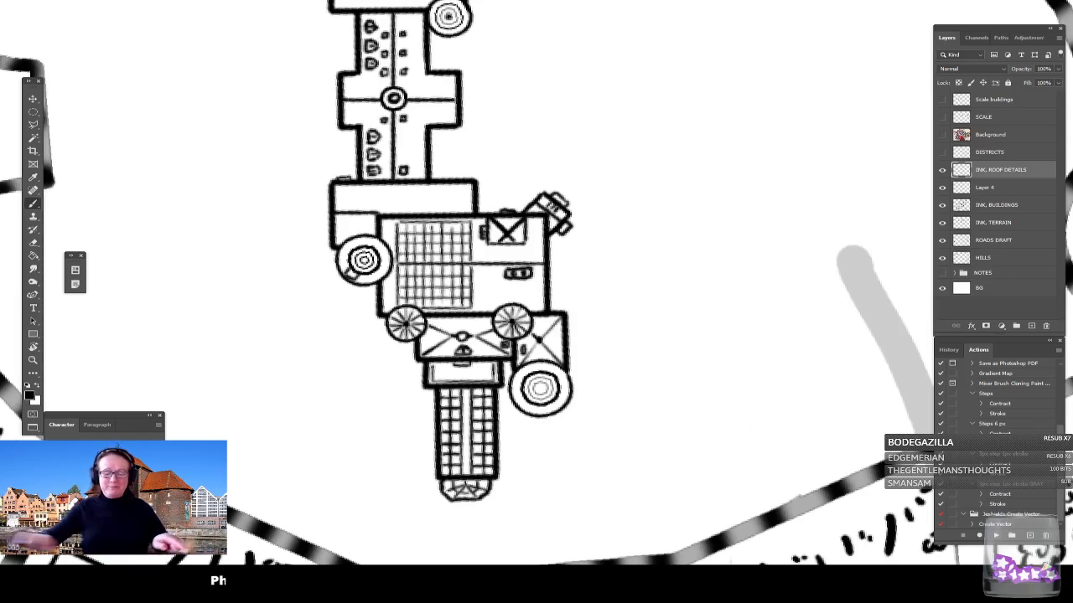
# Step: Examine the whole walled city map, from the outer wall and river to the harbour
pyautogui.scroll(-6, 564, 418)
pyautogui.scroll(-5, 571, 335)
pyautogui.scroll(-6, 578, 336)
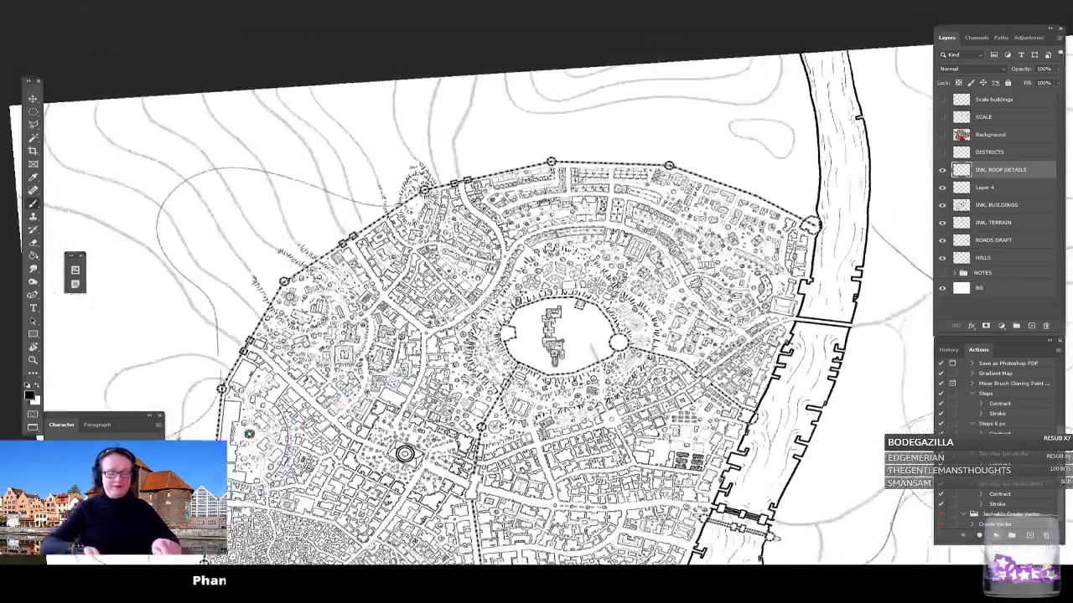
pyautogui.moveTo(540, 467); pyautogui.dragTo(538, 377)
pyautogui.scroll(2, 538, 377)
pyautogui.moveTo(721, 335); pyautogui.dragTo(702, 367)
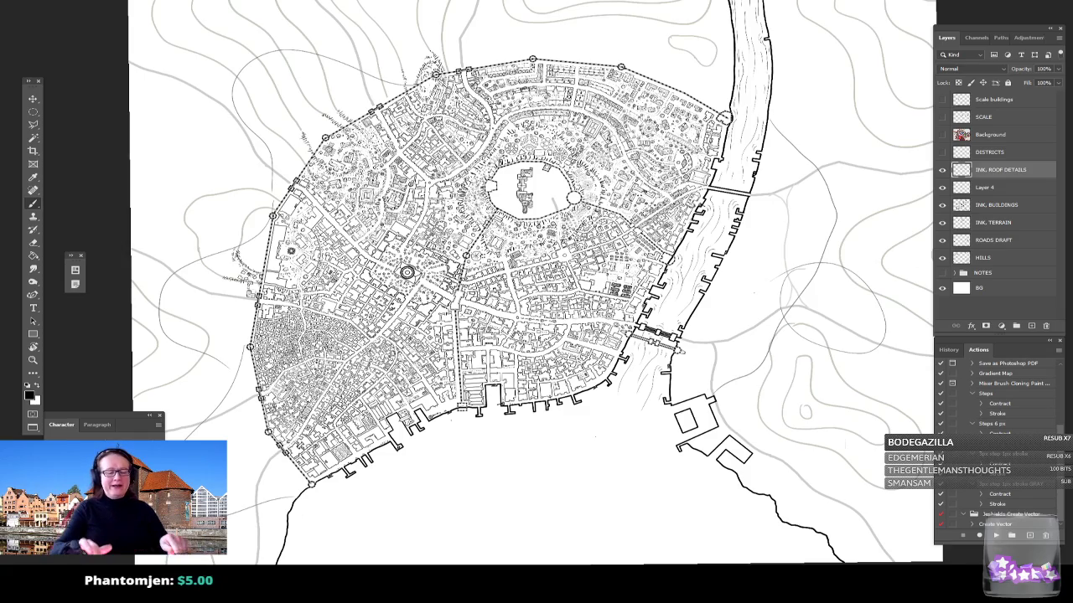
pyautogui.scroll(2, 407, 273)
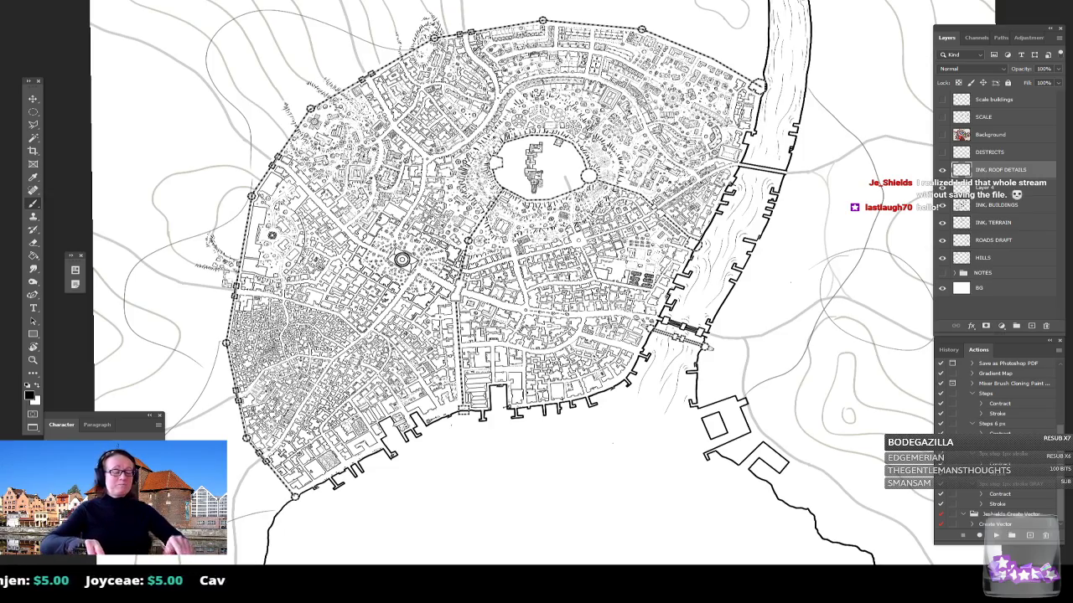
# Step: Examine the waterfront quays and warehouses, and the dense blocks leading up to the round monument plaza
pyautogui.scroll(5, 243, 465)
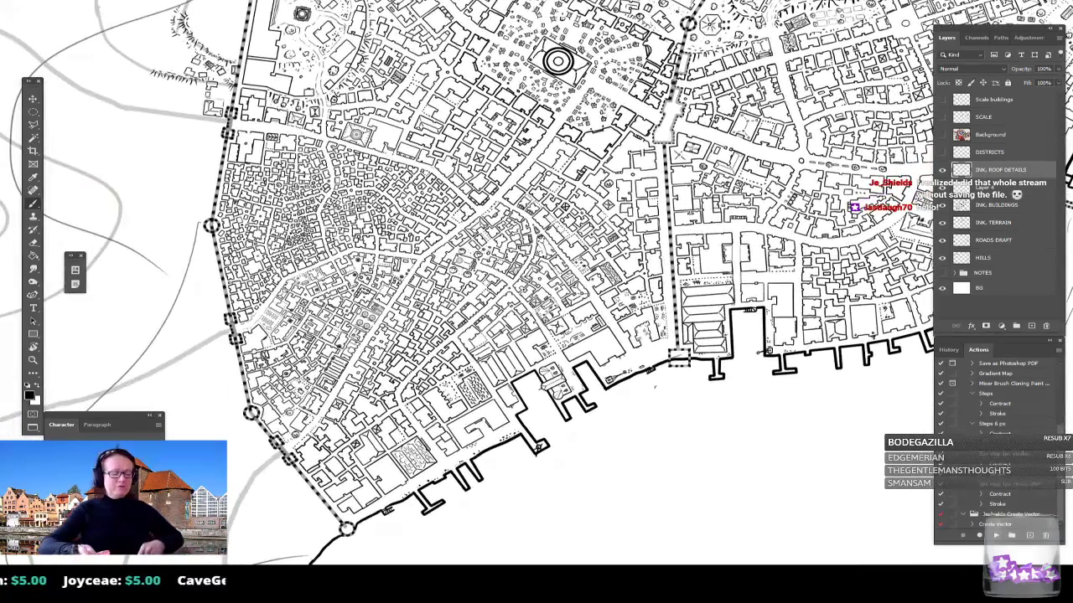
pyautogui.moveTo(537, 285); pyautogui.dragTo(527, 317)
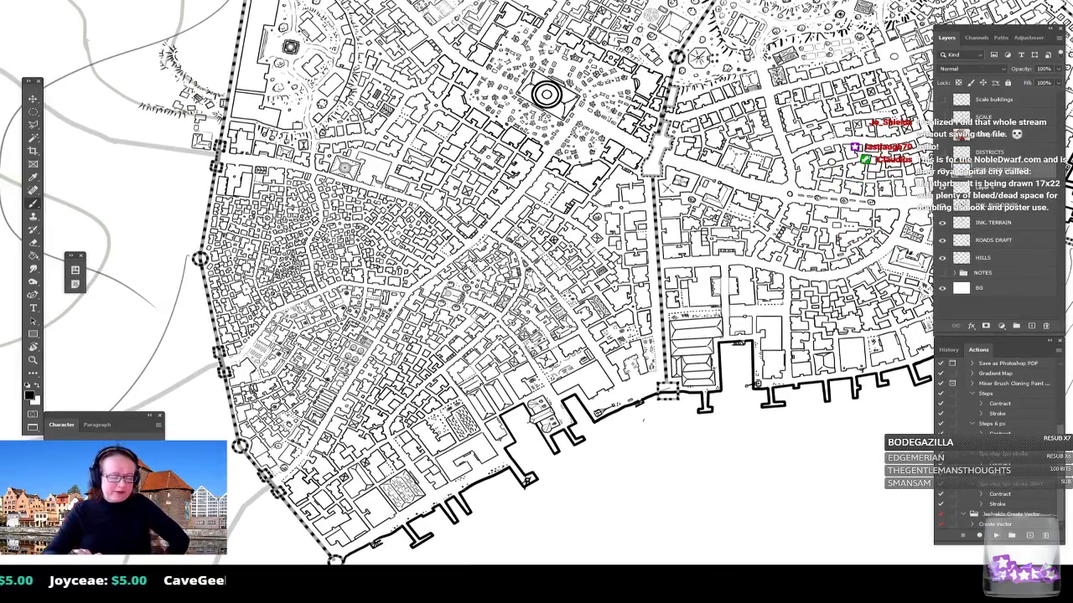
pyautogui.moveTo(421, 457); pyautogui.dragTo(401, 396)
pyautogui.scroll(4, 400, 396)
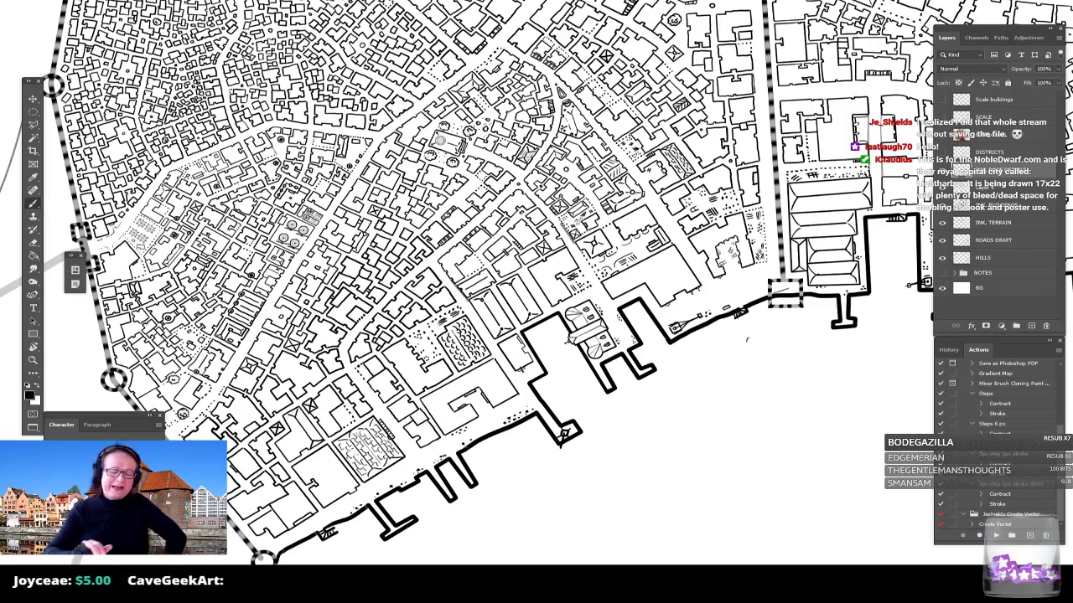
pyautogui.scroll(3, 747, 340)
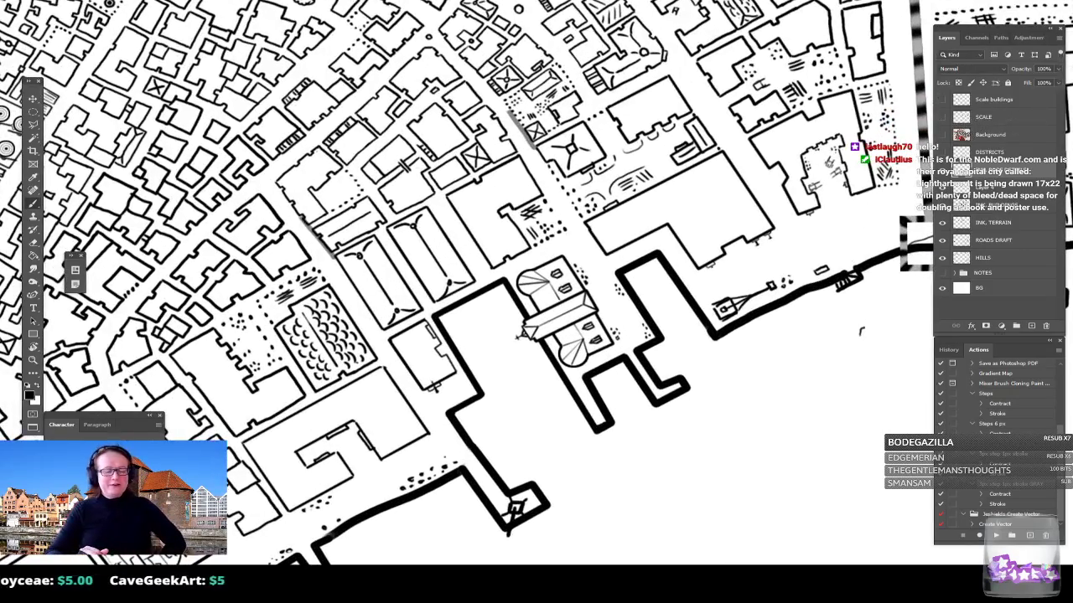
pyautogui.scroll(-5, 861, 331)
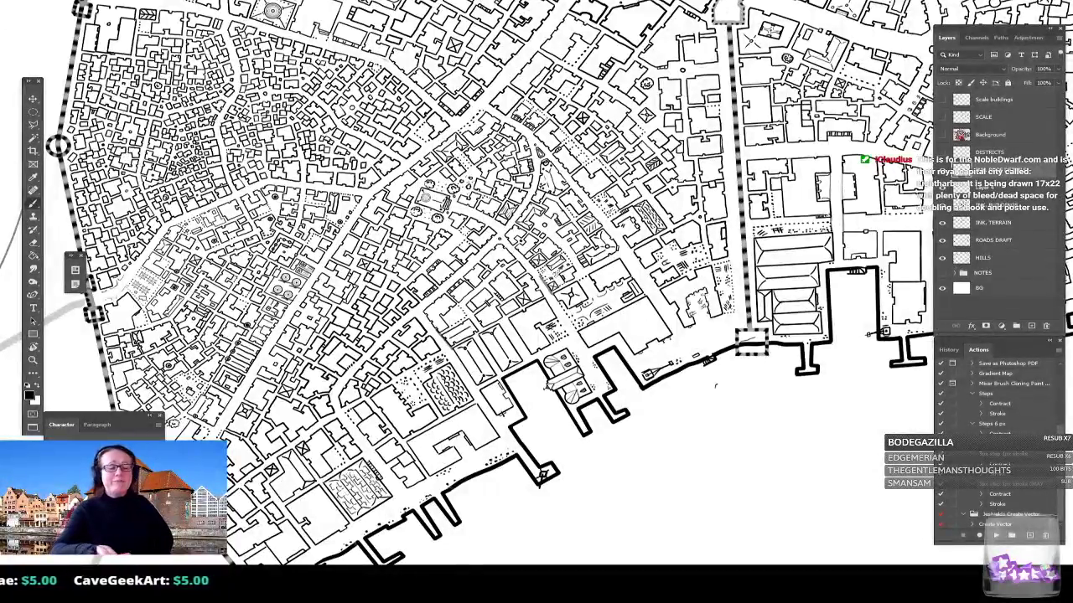
pyautogui.moveTo(715, 386); pyautogui.dragTo(864, 528)
pyautogui.moveTo(807, 413); pyautogui.dragTo(713, 553)
pyautogui.moveTo(720, 436); pyautogui.dragTo(712, 510)
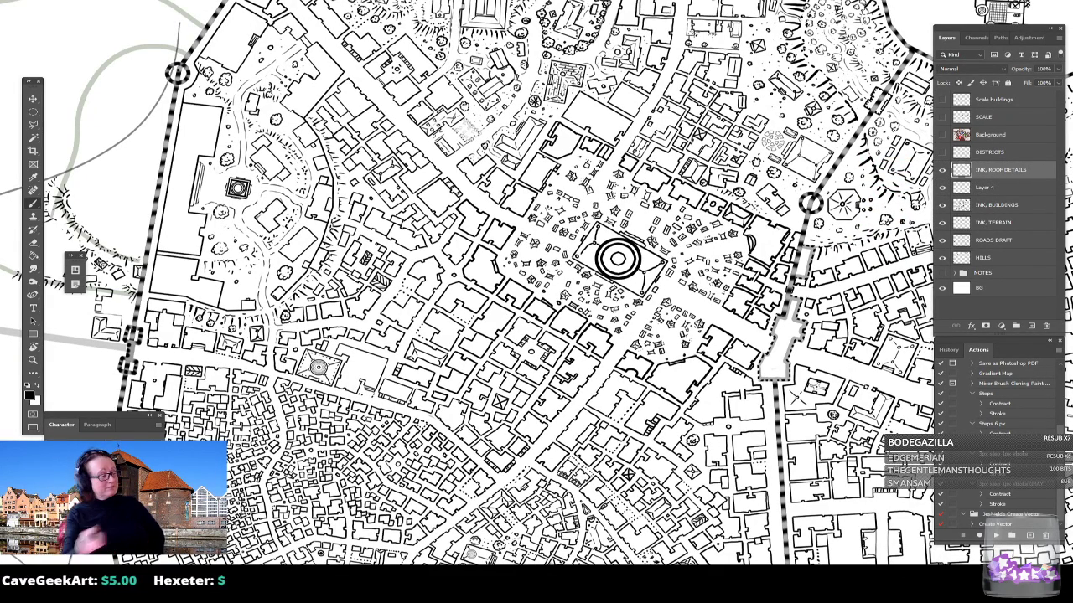
# Step: Examine the blocks beyond the monument plaza and the detailed villas and gardens near the river bridge
pyautogui.moveTo(713, 335); pyautogui.dragTo(513, 337)
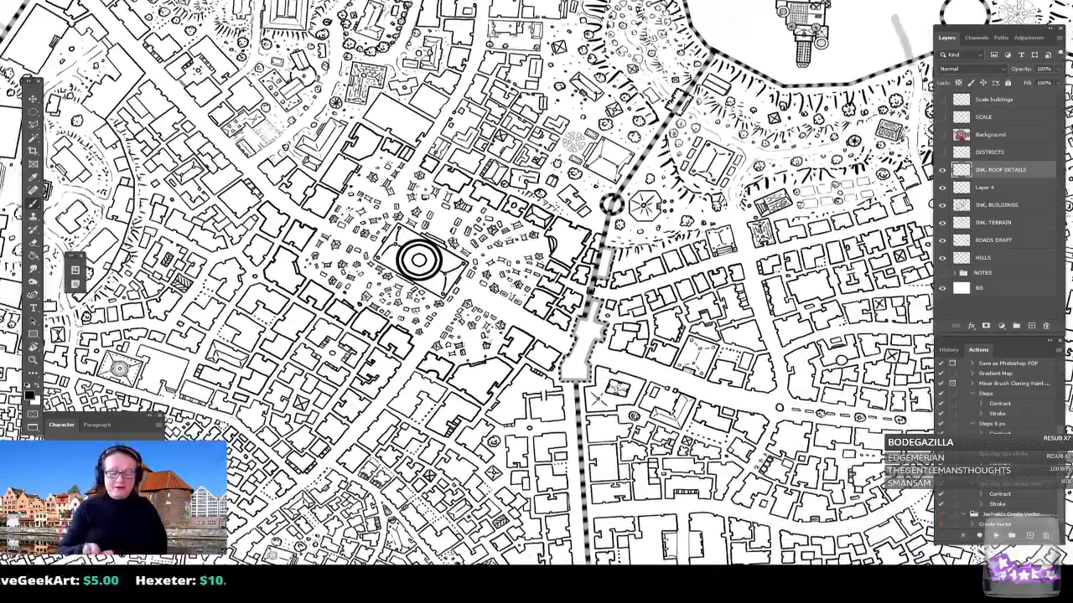
pyautogui.moveTo(713, 386); pyautogui.dragTo(413, 322)
pyautogui.moveTo(637, 335); pyautogui.dragTo(500, 493)
pyautogui.moveTo(503, 335); pyautogui.dragTo(396, 471)
pyautogui.scroll(3, 728, 444)
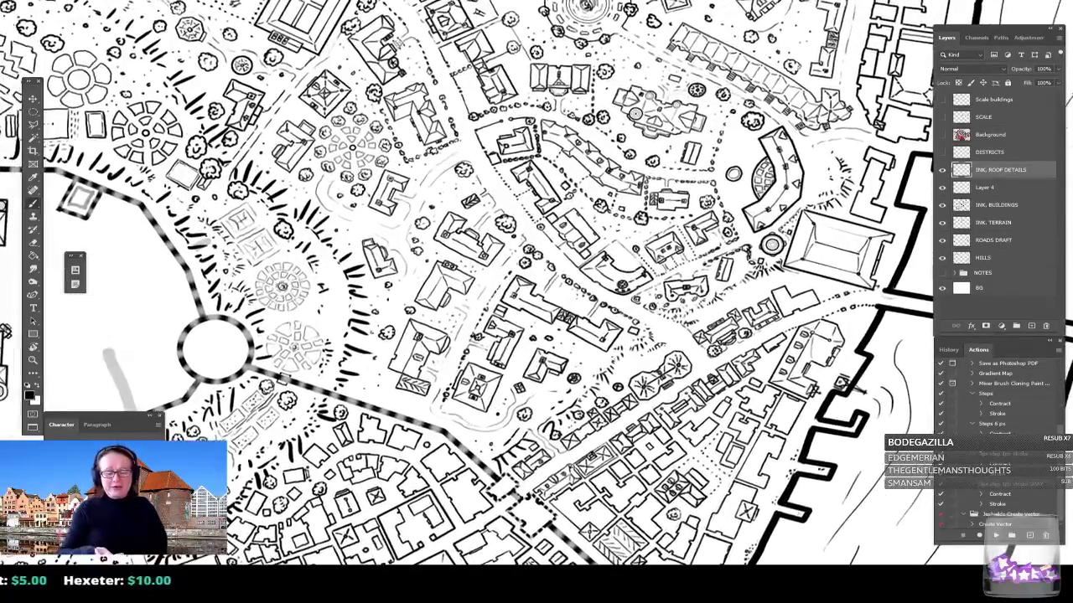
pyautogui.moveTo(712, 378); pyautogui.dragTo(642, 490)
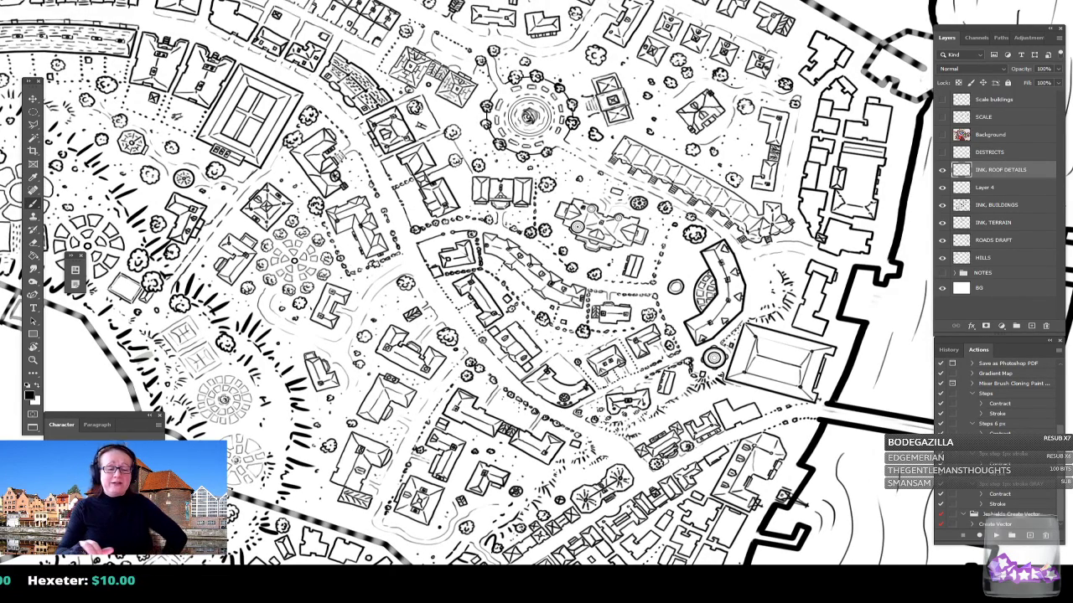
pyautogui.moveTo(520, 285); pyautogui.dragTo(523, 329)
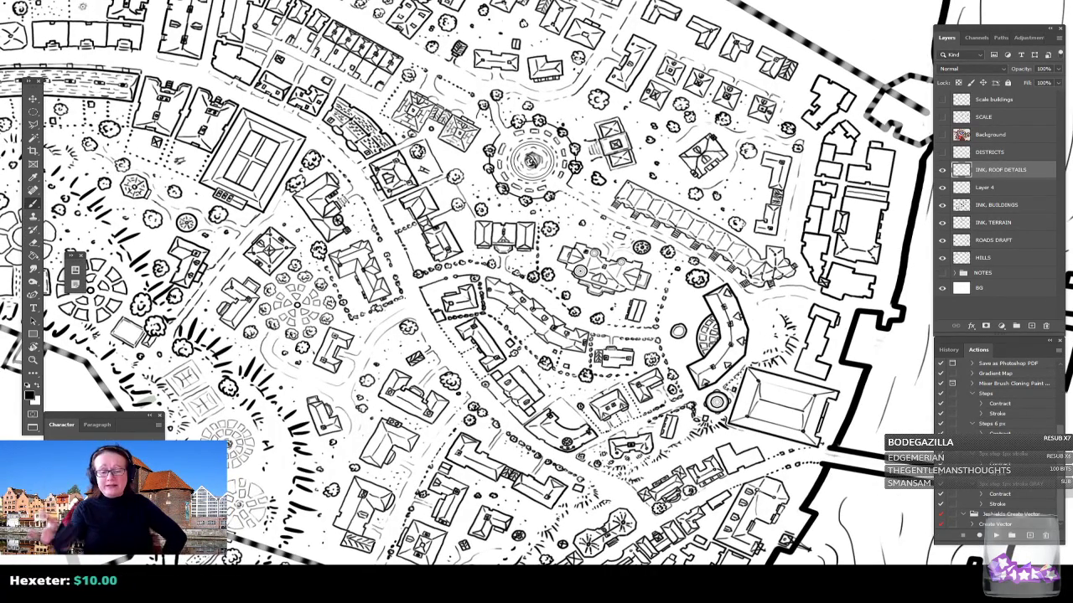
# Step: Examine the terraced houses along the upper city wall and the garden belt surrounding the castle enclosure
pyautogui.moveTo(469, 251); pyautogui.dragTo(860, 461)
pyautogui.moveTo(470, 285); pyautogui.dragTo(543, 262)
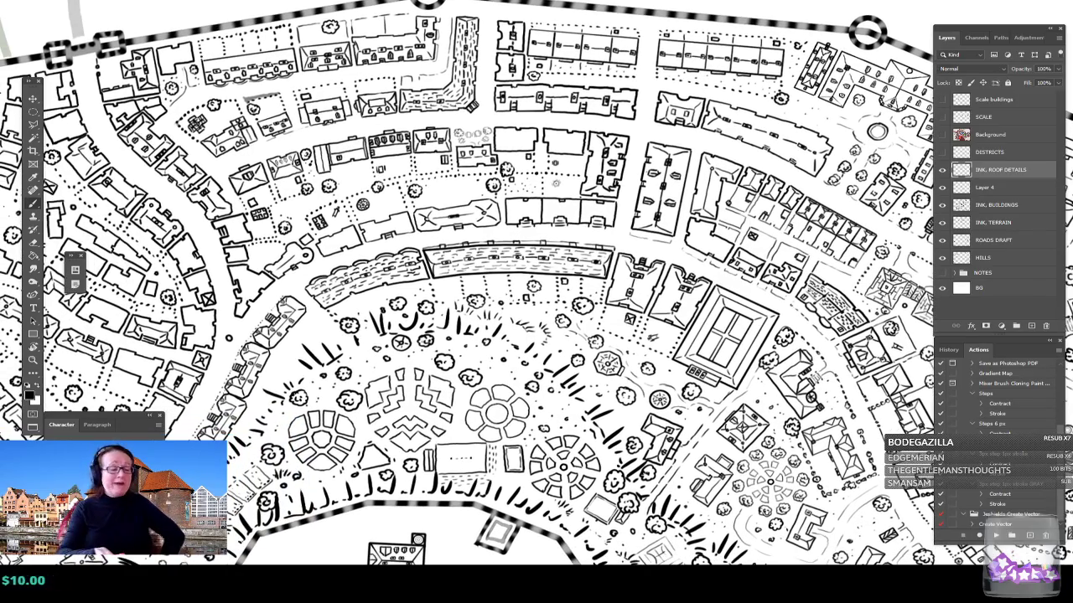
pyautogui.moveTo(469, 336); pyautogui.dragTo(578, 252)
pyautogui.moveTo(403, 285); pyautogui.dragTo(694, 331)
pyautogui.moveTo(470, 302); pyautogui.dragTo(620, 313)
pyautogui.moveTo(620, 386); pyautogui.dragTo(371, 152)
pyautogui.moveTo(570, 352); pyautogui.dragTo(411, 209)
pyautogui.scroll(-2, 469, 452)
pyautogui.moveTo(502, 319)
pyautogui.mouseDown()
pyautogui.moveTo(506, 338)
pyautogui.moveTo(513, 314)
pyautogui.mouseUp()
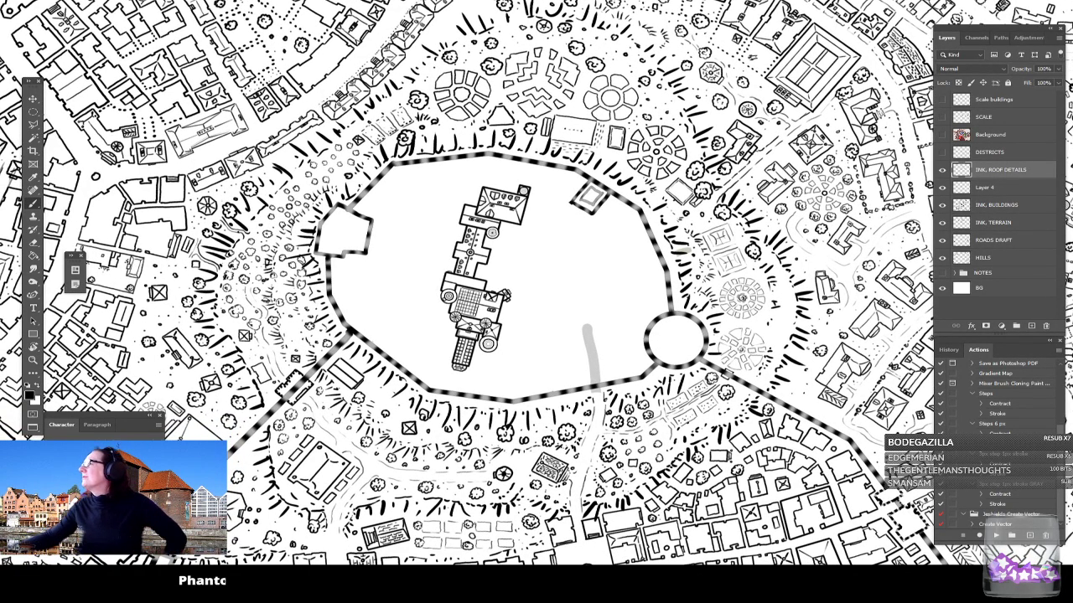
# Step: Bring the castle photo beside the inked castle to compare their towers and roofs, and clear it off the map
pyautogui.moveTo(1072, 84); pyautogui.dragTo(570, 0)
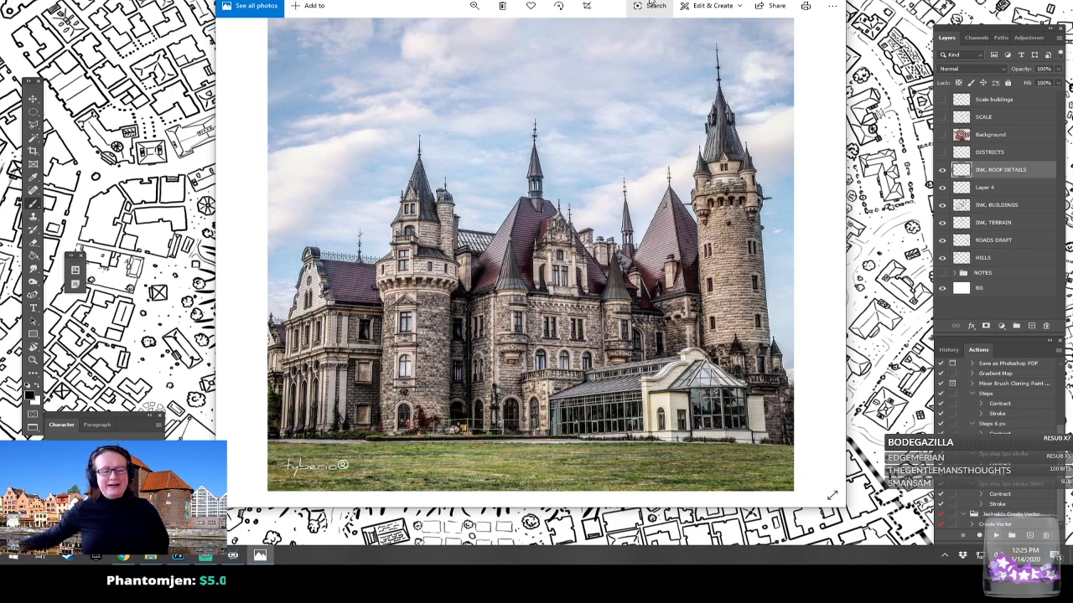
pyautogui.moveTo(570, 0); pyautogui.dragTo(854, 6)
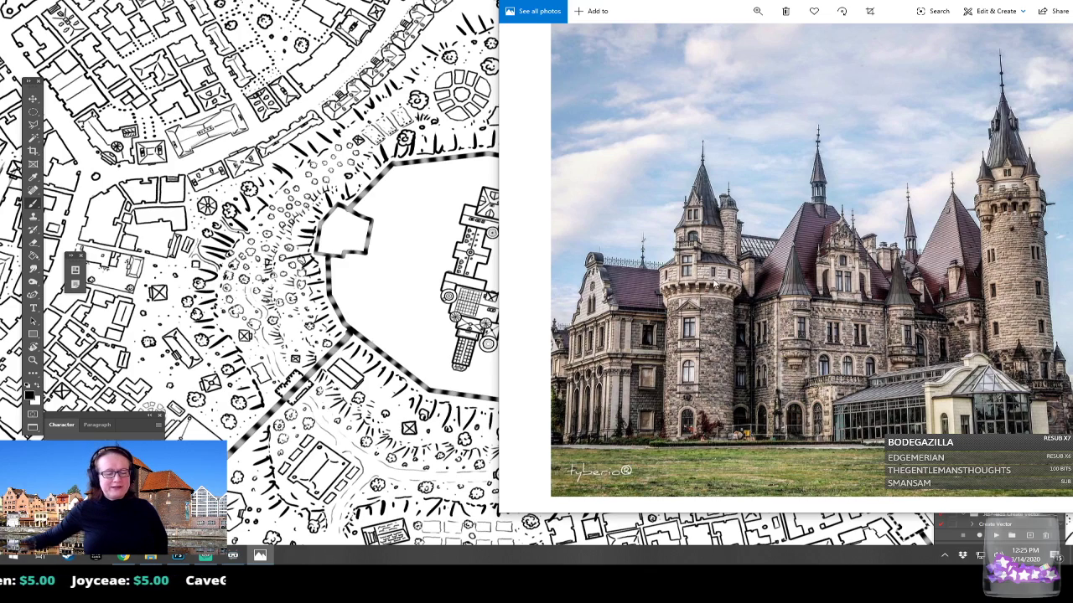
pyautogui.moveTo(956, 3); pyautogui.dragTo(1072, 75)
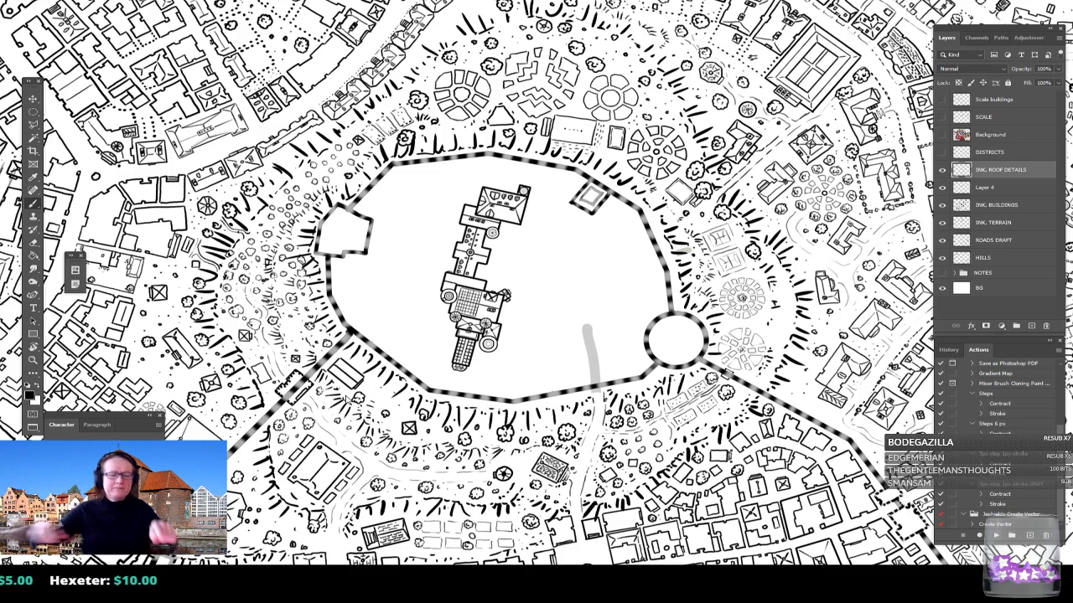
# Step: Examine the inked castle within its walled enclosure and against the surrounding gardens and city blocks
pyautogui.scroll(3, 496, 351)
pyautogui.moveTo(496, 351); pyautogui.dragTo(519, 423)
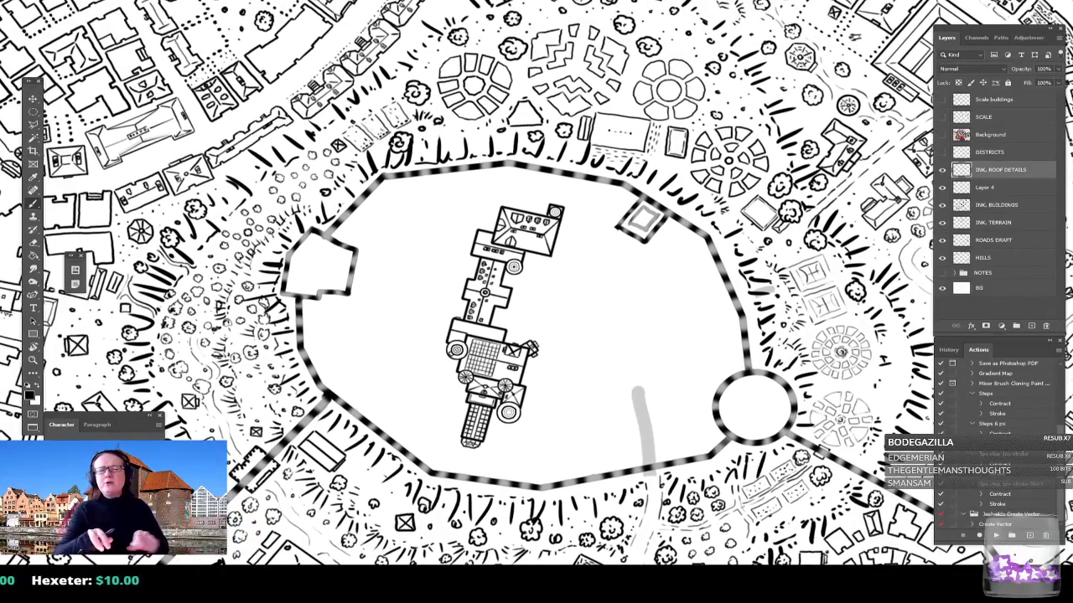
pyautogui.scroll(2, 497, 389)
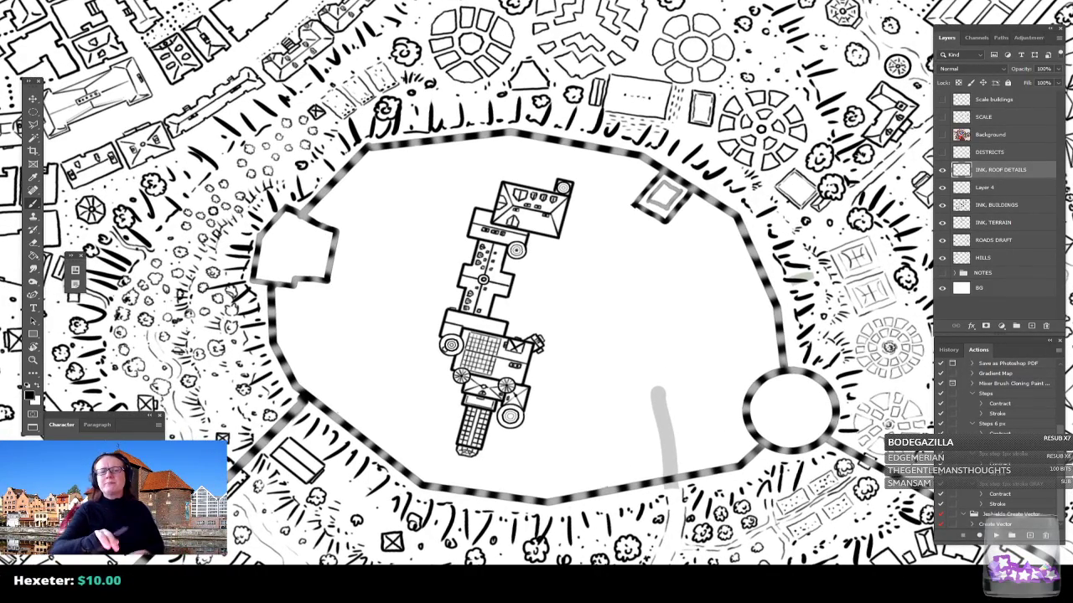
pyautogui.moveTo(543, 253); pyautogui.dragTo(569, 286)
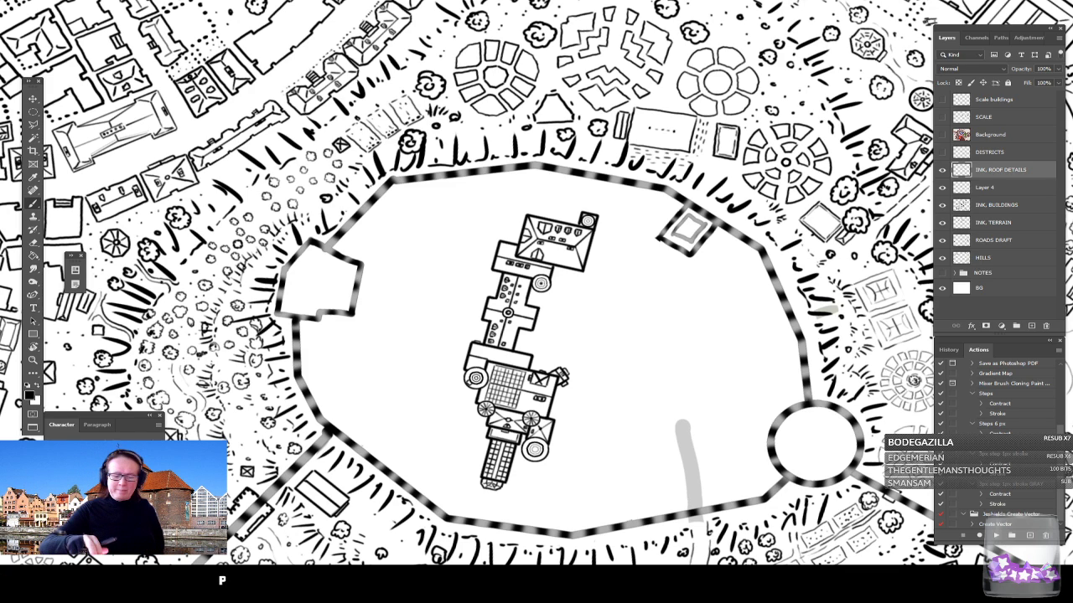
pyautogui.scroll(5, 503, 489)
pyautogui.scroll(-8, 566, 407)
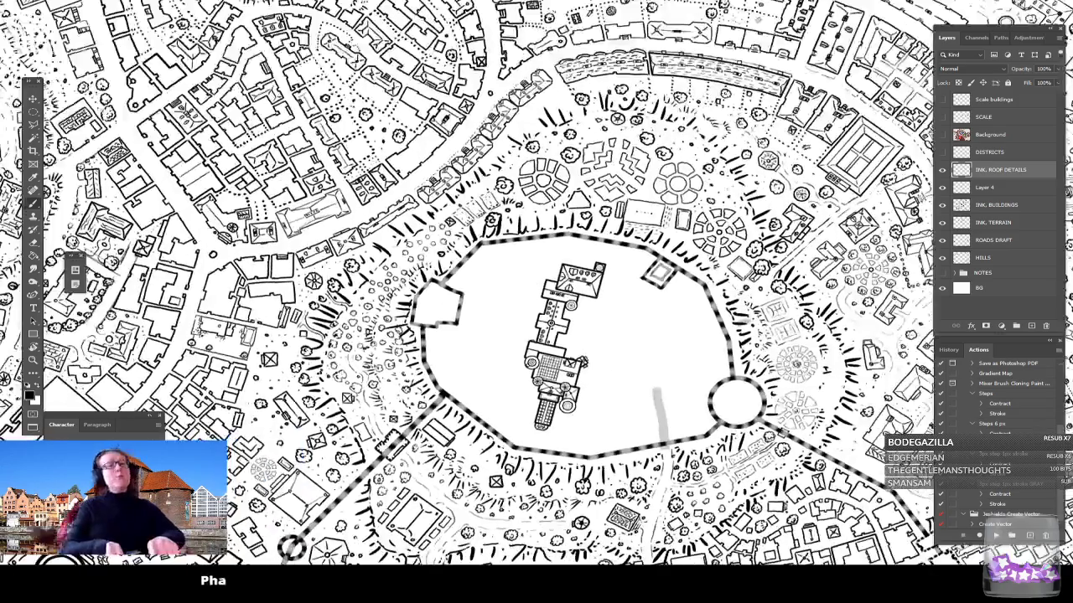
# Step: Using a smaller brush, ink four small turret marks around the innermost ring of the castle's large round tower beside the gridded lower wing
pyautogui.scroll(6, 568, 414)
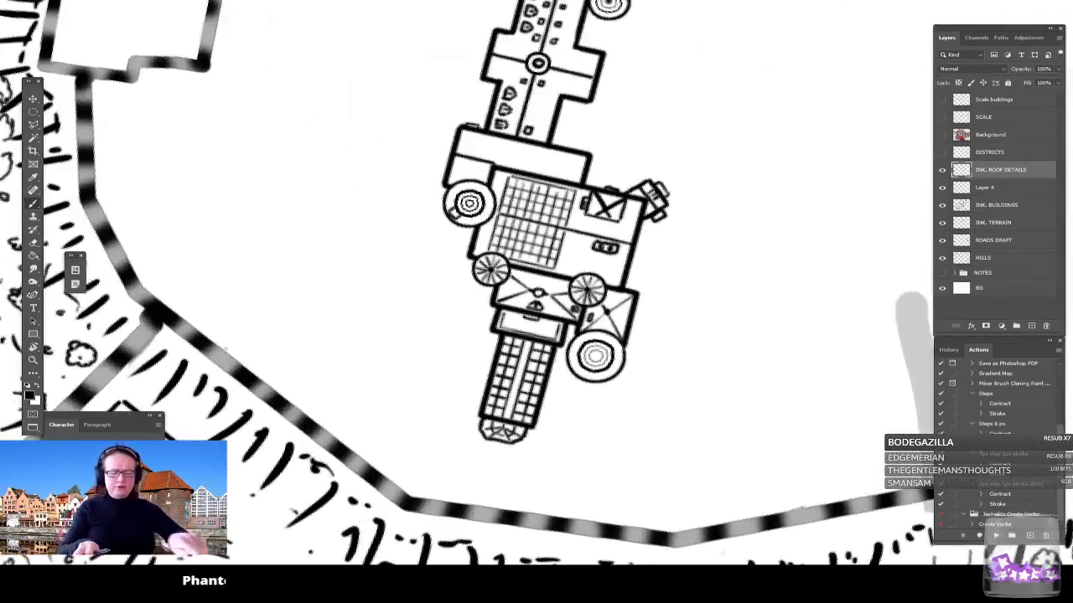
pyautogui.scroll(3, 546, 362)
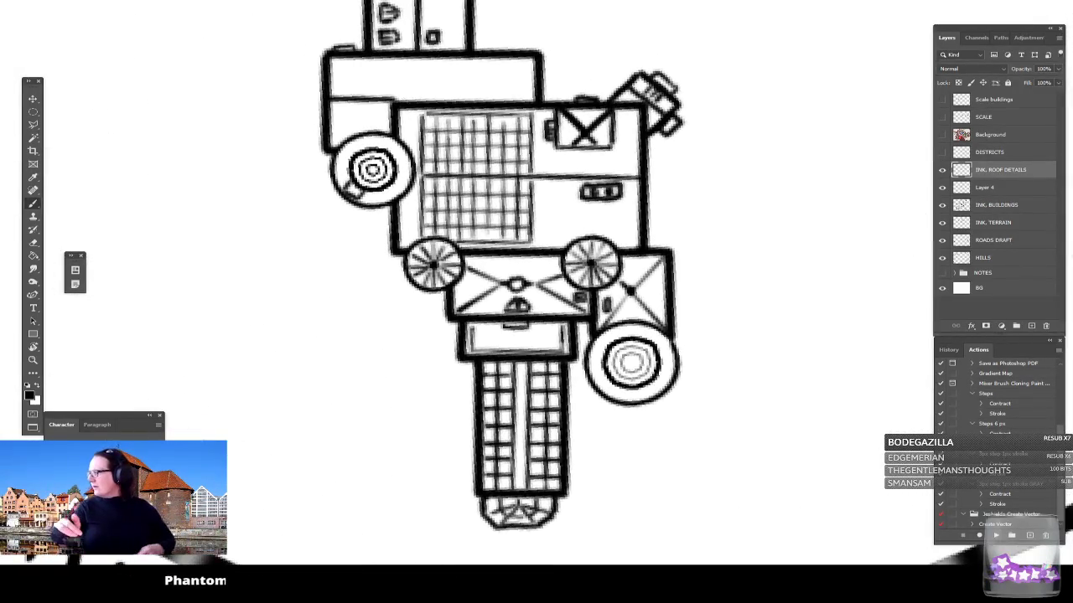
pyautogui.scroll(2, 696, 410)
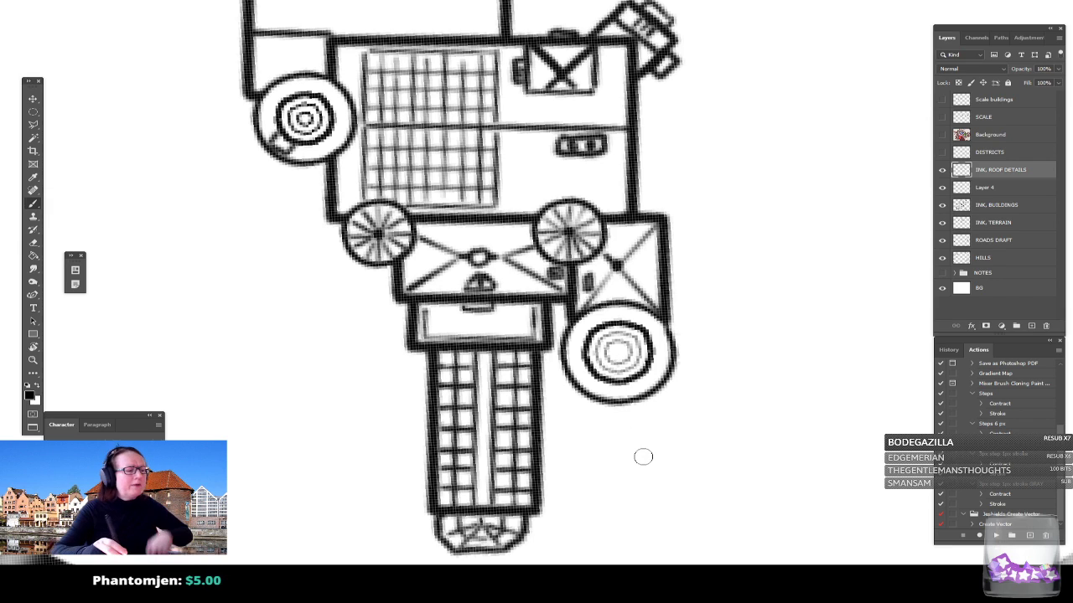
pyautogui.press('[')
pyautogui.press('[')
pyautogui.press('[')
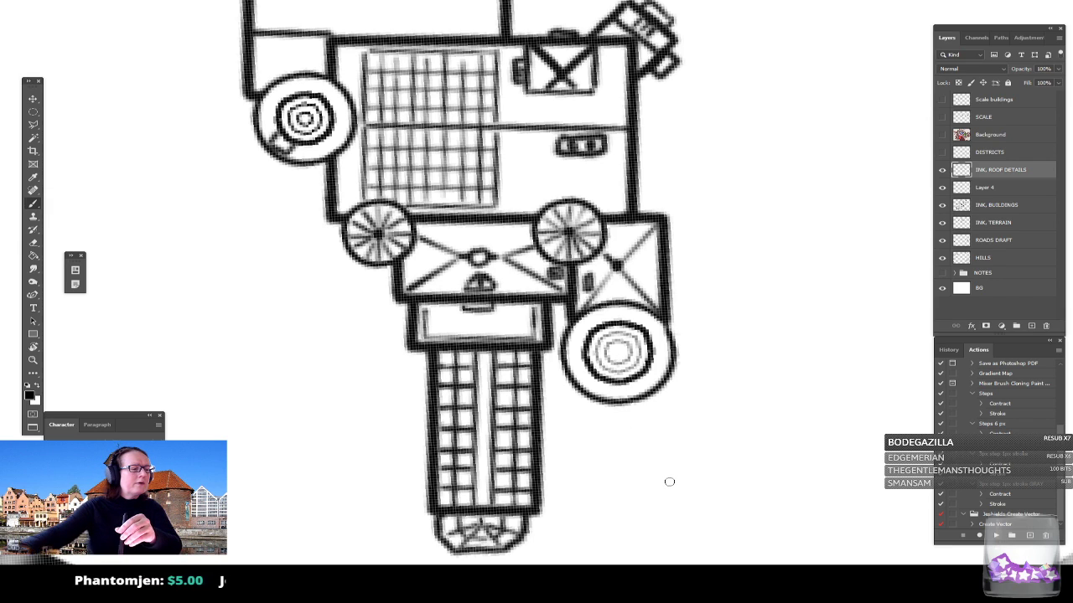
pyautogui.moveTo(600, 357)
pyautogui.mouseDown()
pyautogui.moveTo(602, 370)
pyautogui.moveTo(612, 368)
pyautogui.moveTo(603, 360)
pyautogui.moveTo(627, 352)
pyautogui.moveTo(634, 334)
pyautogui.moveTo(634, 344)
pyautogui.moveTo(633, 333)
pyautogui.moveTo(605, 341)
pyautogui.moveTo(630, 361)
pyautogui.mouseUp()
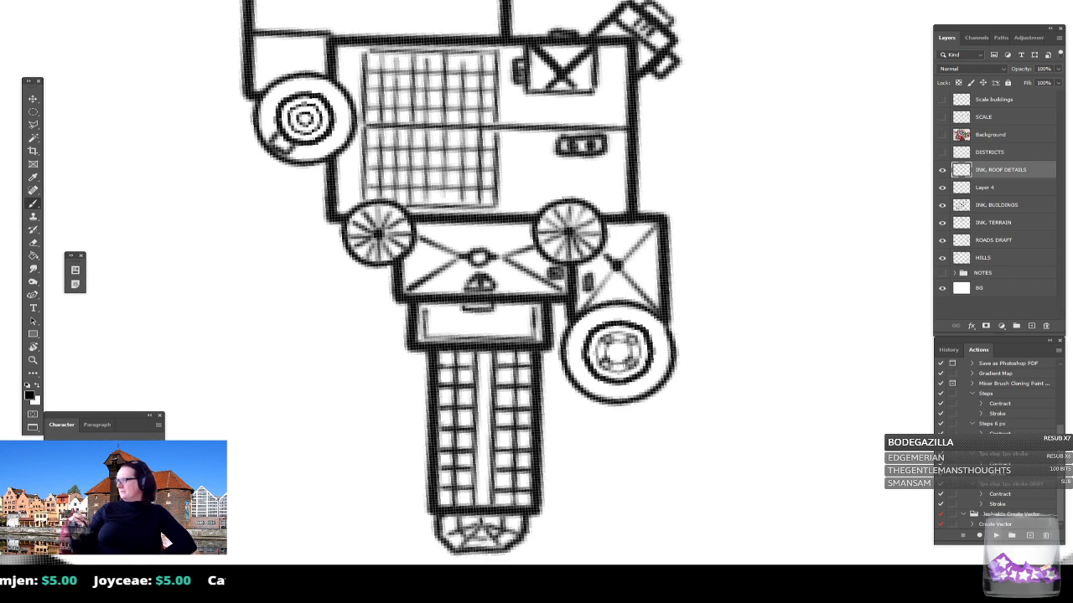
pyautogui.moveTo(627, 366); pyautogui.dragTo(611, 371)
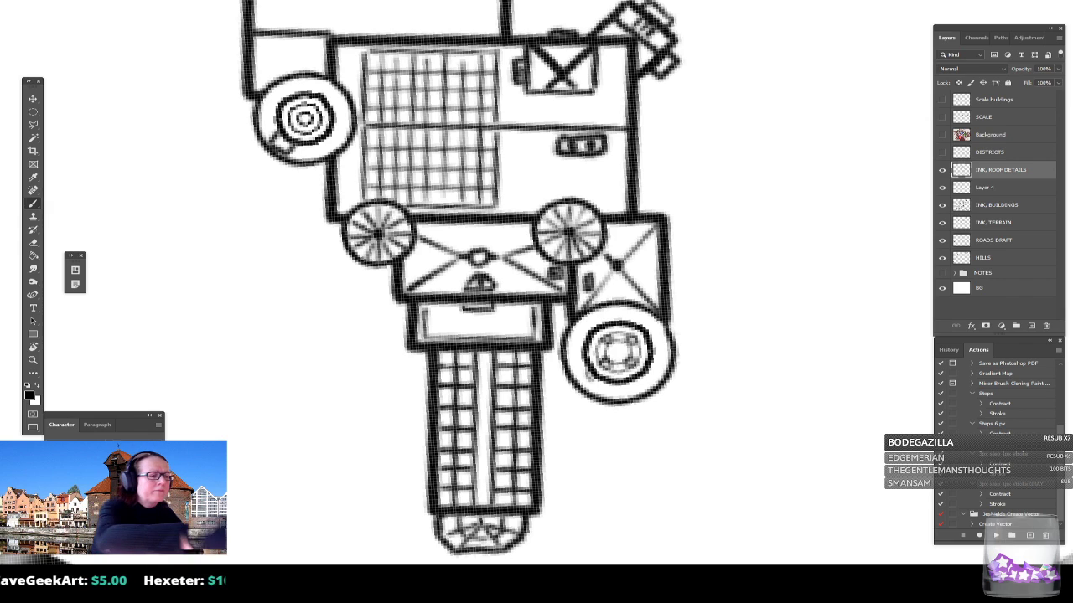
# Step: Adjust the brush and ink small rounded bulges around the middle ring of the large round tower's roof
pyautogui.click(23, 0)
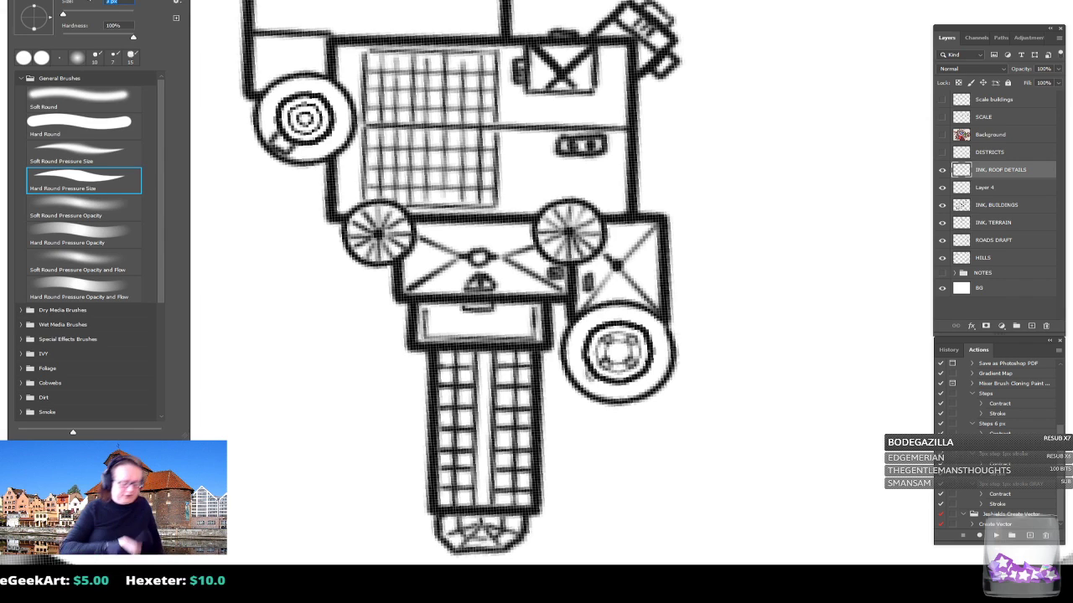
pyautogui.press('Return')
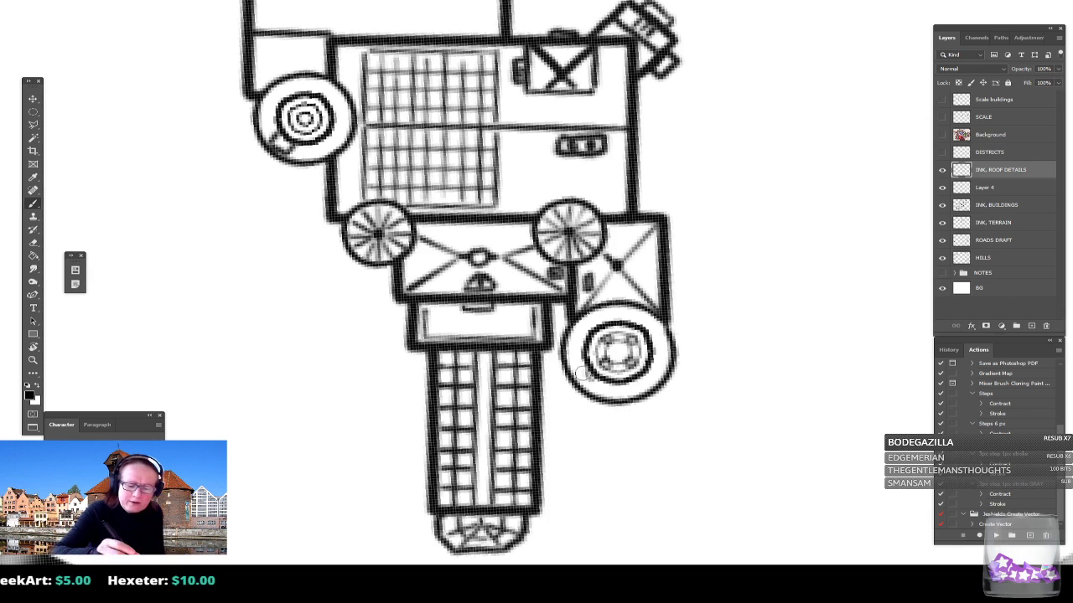
pyautogui.moveTo(585, 367); pyautogui.dragTo(598, 381)
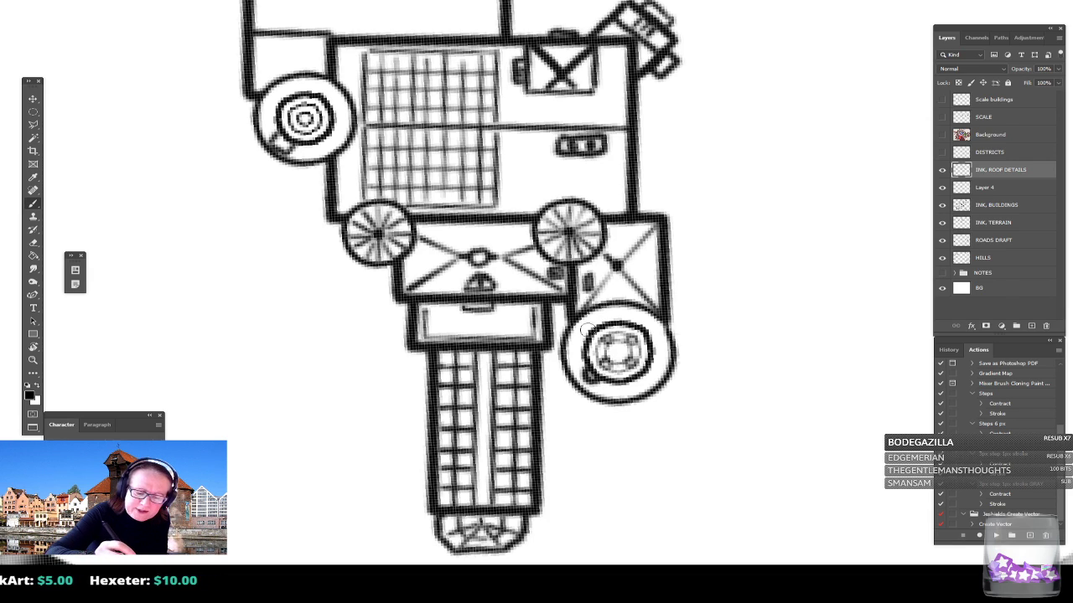
pyautogui.moveTo(588, 332)
pyautogui.mouseDown()
pyautogui.moveTo(648, 323)
pyautogui.moveTo(652, 336)
pyautogui.mouseUp()
pyautogui.moveTo(633, 380); pyautogui.dragTo(650, 369)
pyautogui.scroll(-5, 644, 440)
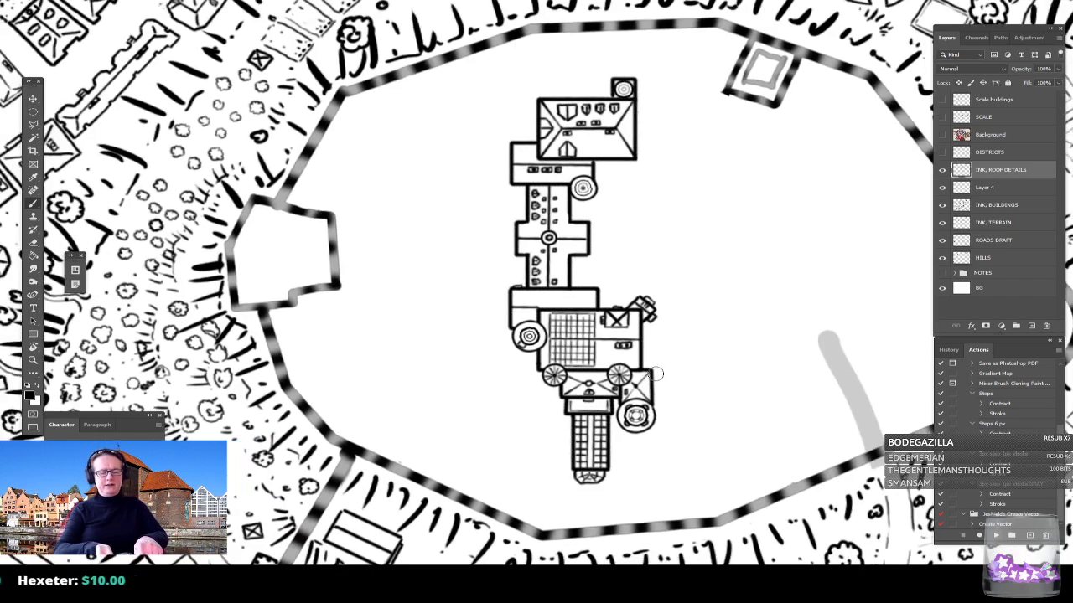
# Step: Review the whole inked castle inside its walls and make the INK. TERRAIN layer active
pyautogui.scroll(2, 641, 441)
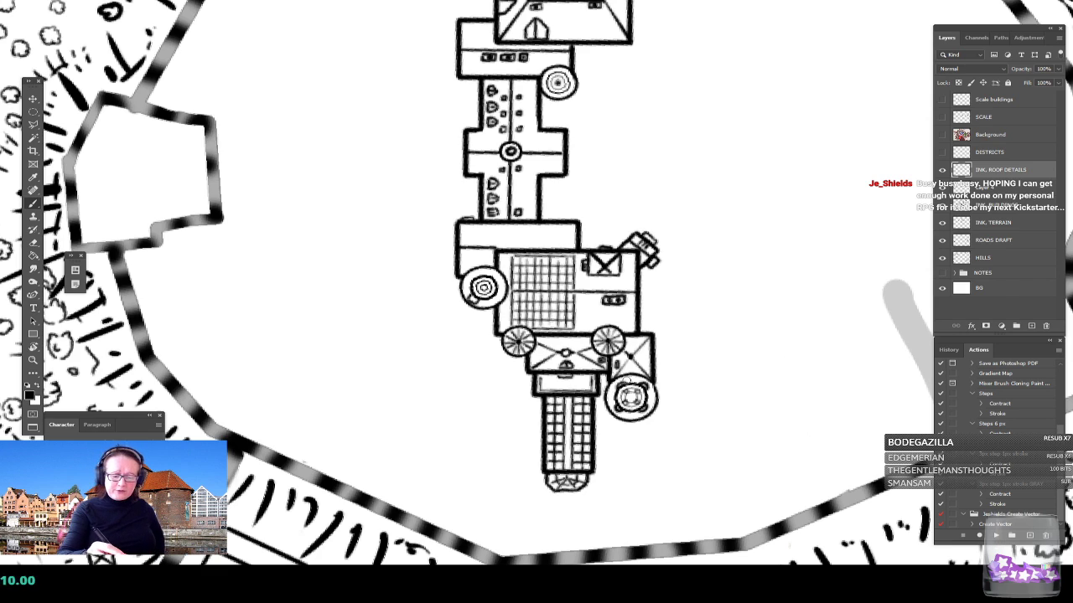
pyautogui.moveTo(603, 461); pyautogui.dragTo(648, 420)
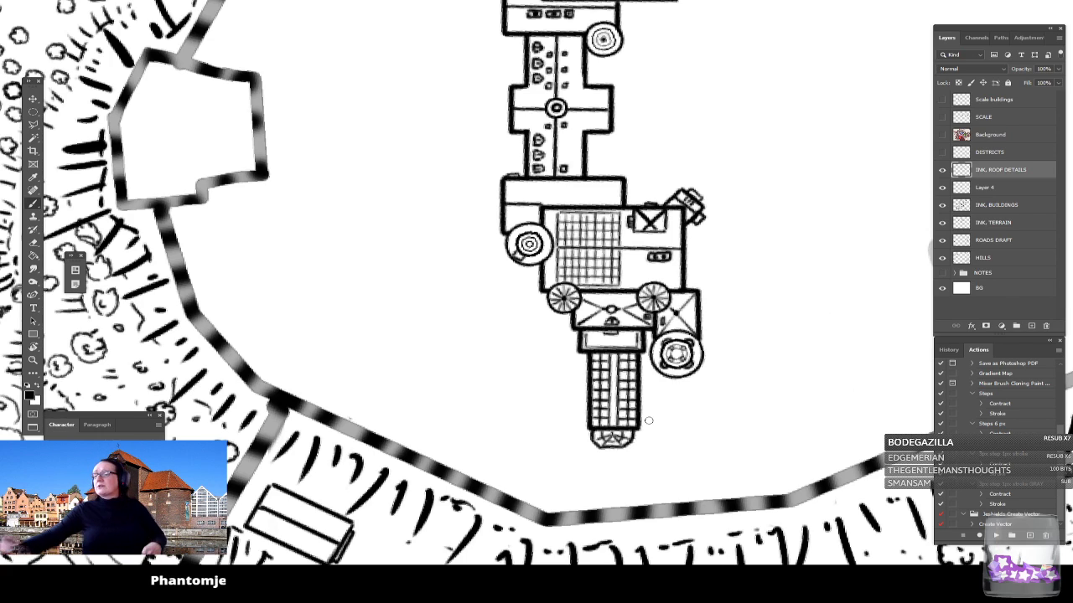
pyautogui.hotkey('ctrl', '-')
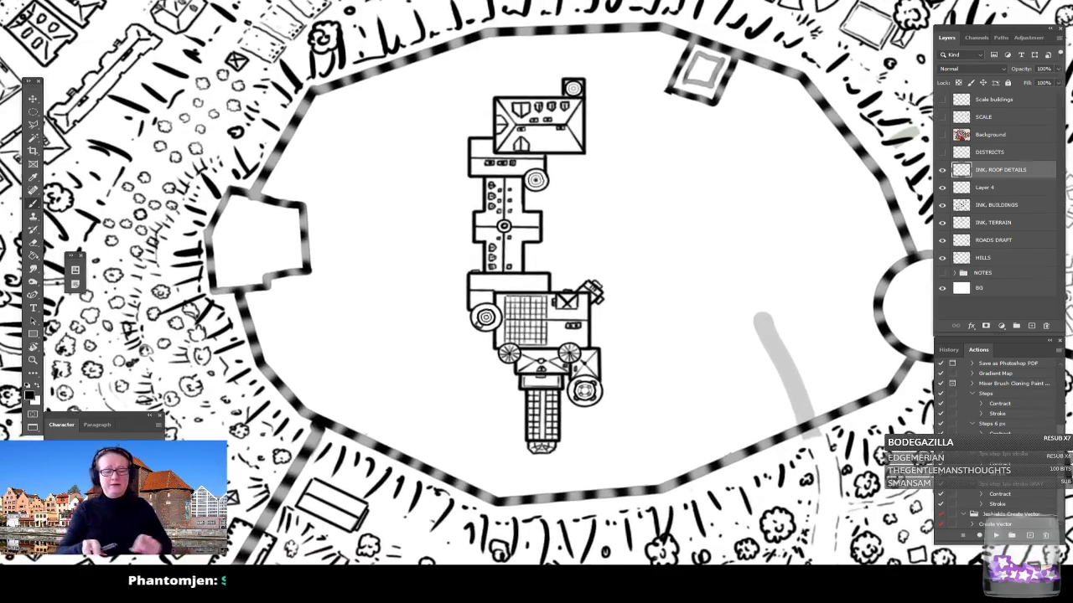
pyautogui.moveTo(536, 285); pyautogui.dragTo(508, 308)
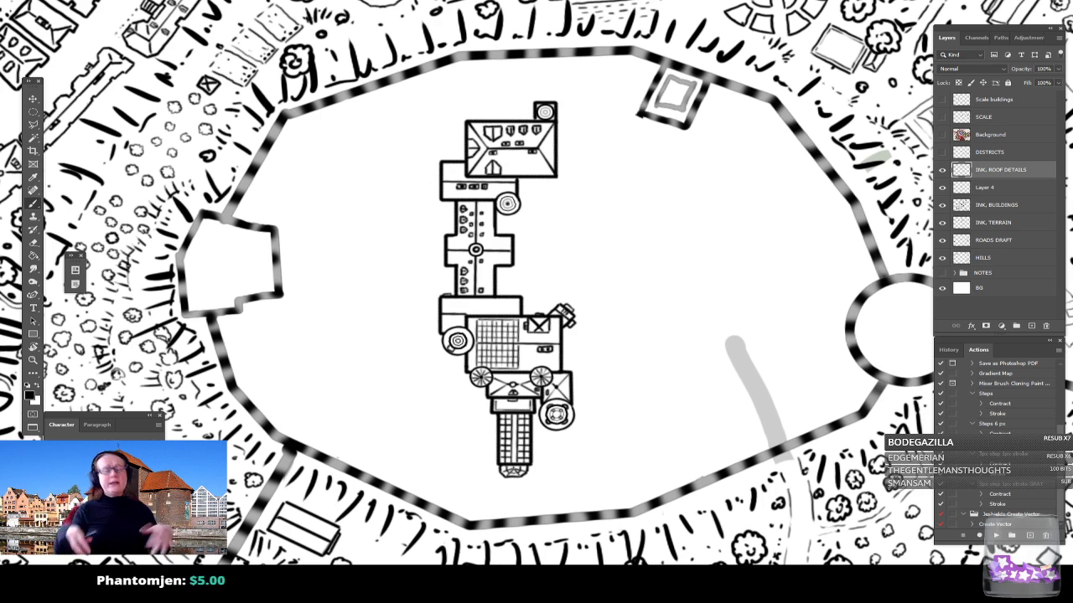
pyautogui.moveTo(536, 285); pyautogui.dragTo(527, 318)
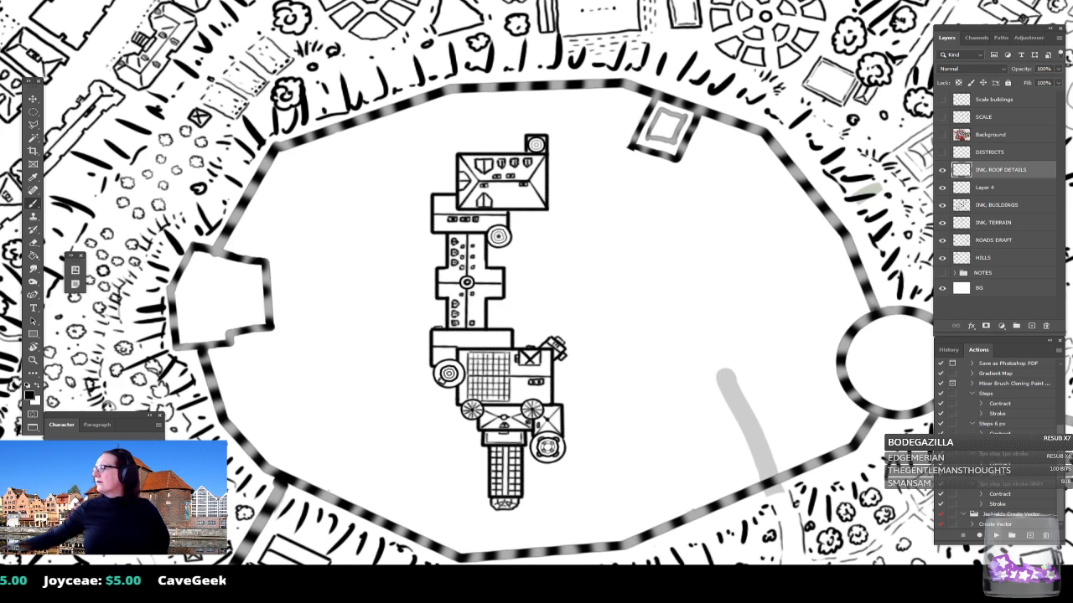
pyautogui.moveTo(536, 302); pyautogui.dragTo(560, 309)
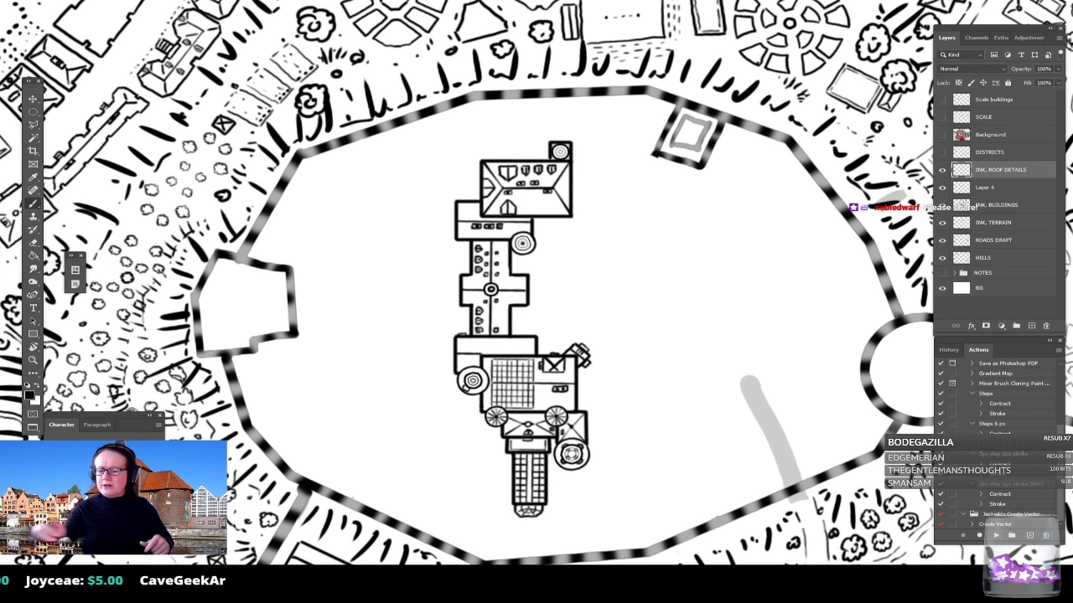
pyautogui.click(993, 223)
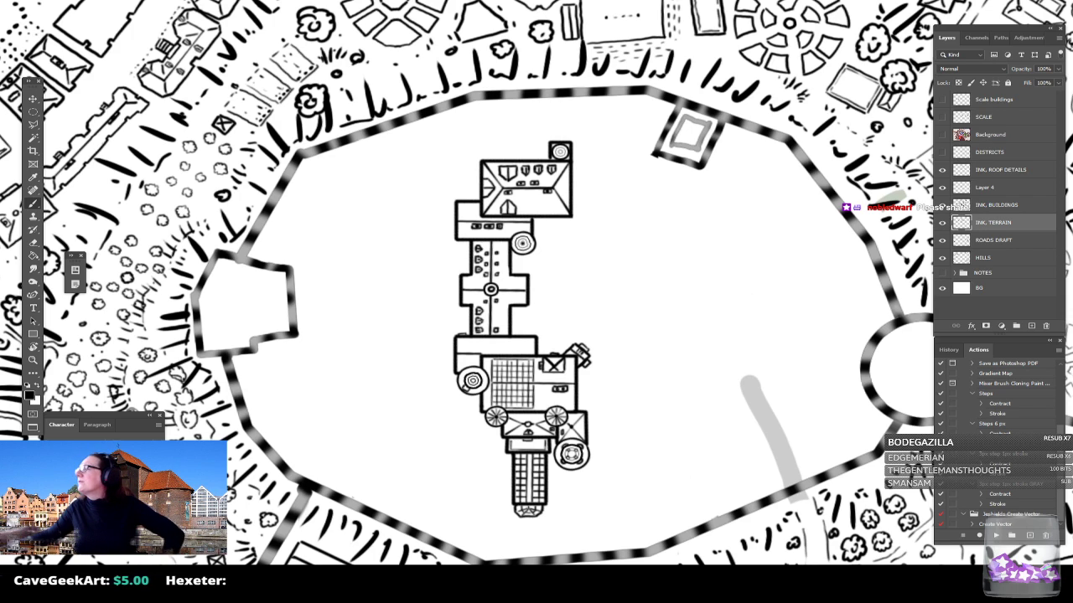
# Step: Switch to the browser, enlarge the aerial Moszna Castle photo with the long pool on 123RF to study the grounds, and return to the map
pyautogui.moveTo(1072, 71); pyautogui.dragTo(709, 35)
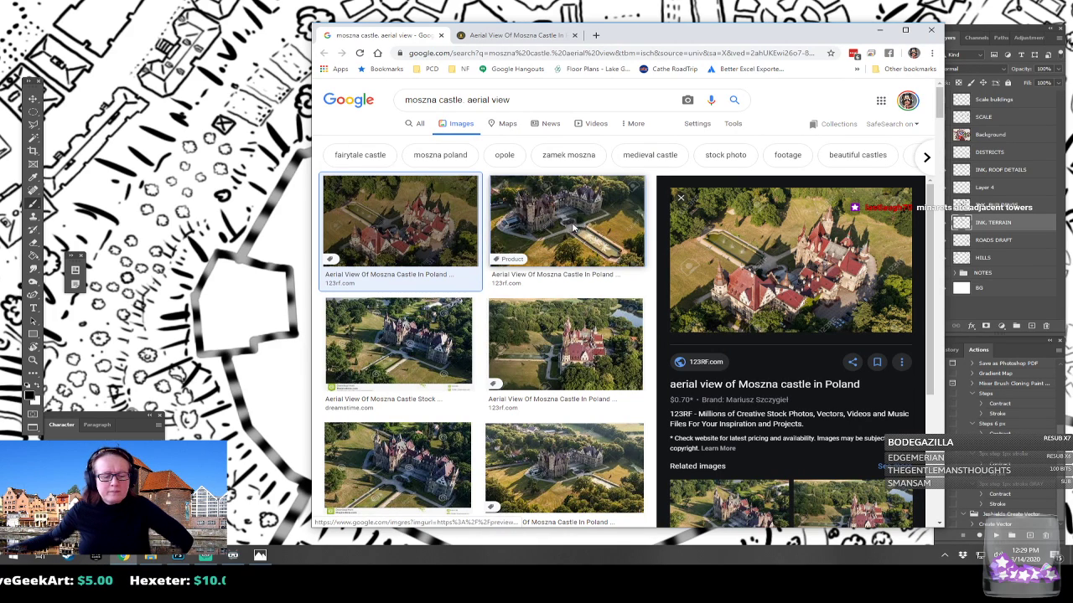
pyautogui.click(573, 228)
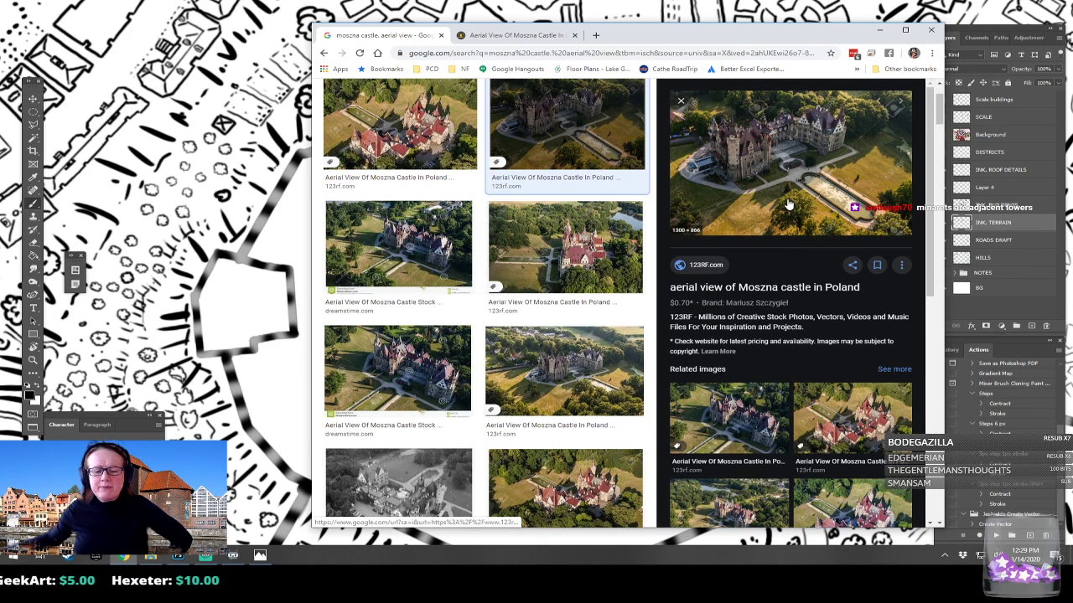
pyautogui.click(788, 204)
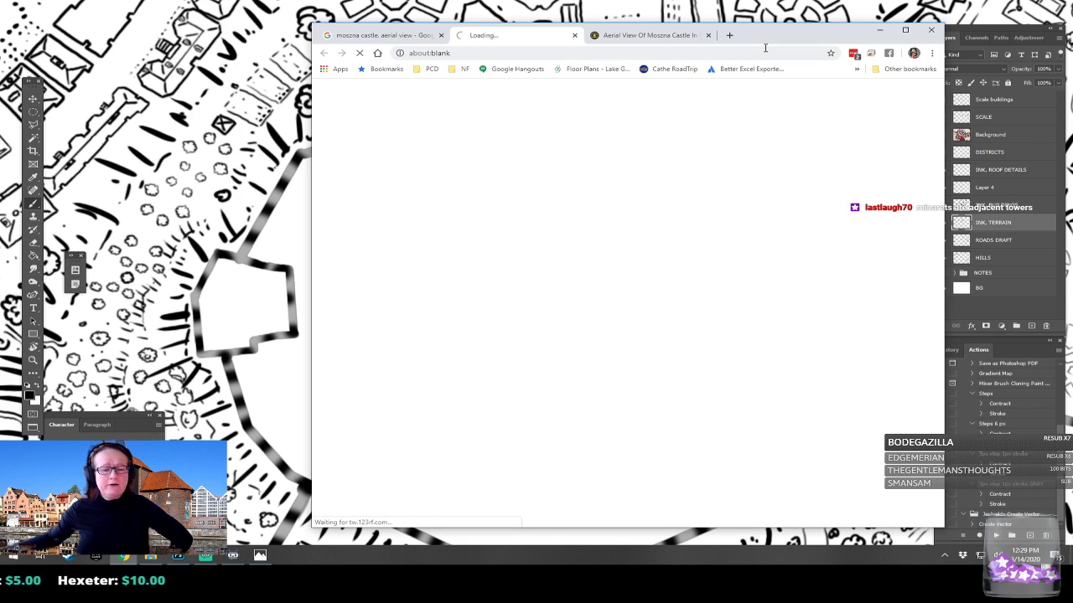
pyautogui.moveTo(776, 37); pyautogui.dragTo(758, 61)
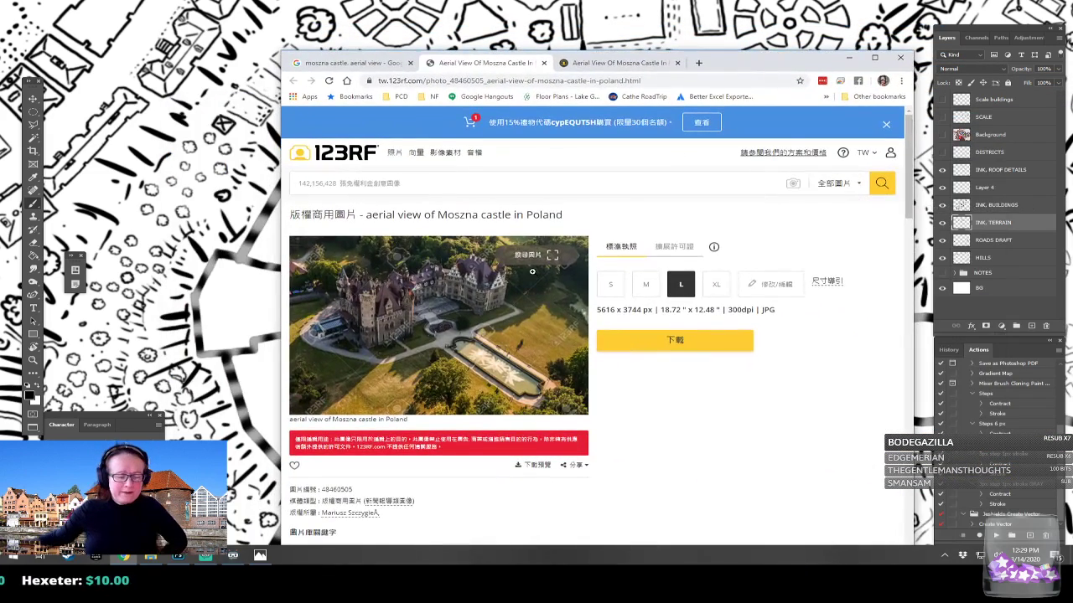
pyautogui.click(442, 313)
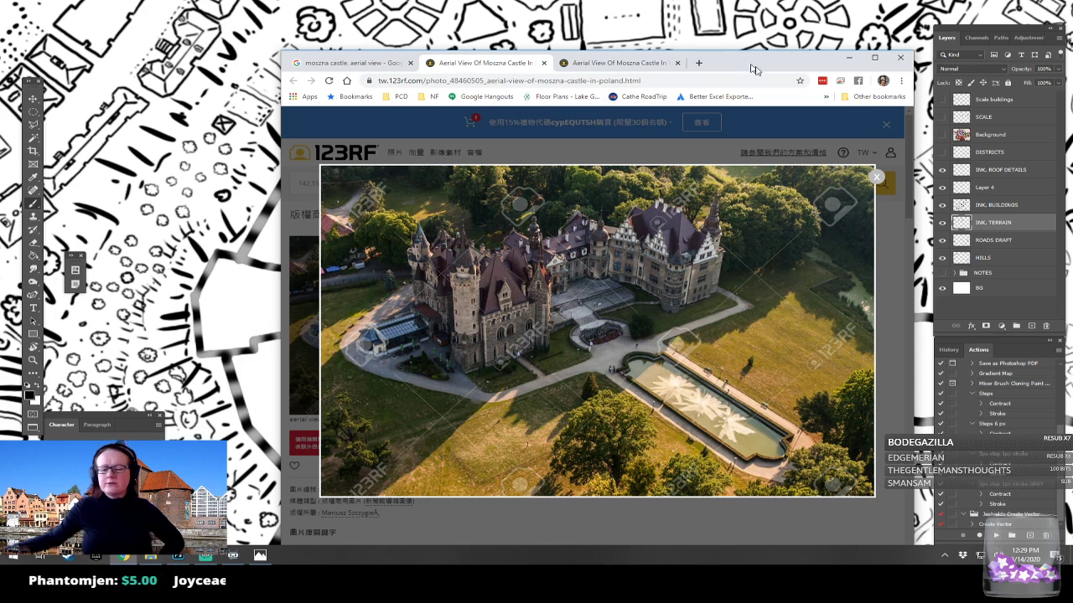
pyautogui.click(849, 58)
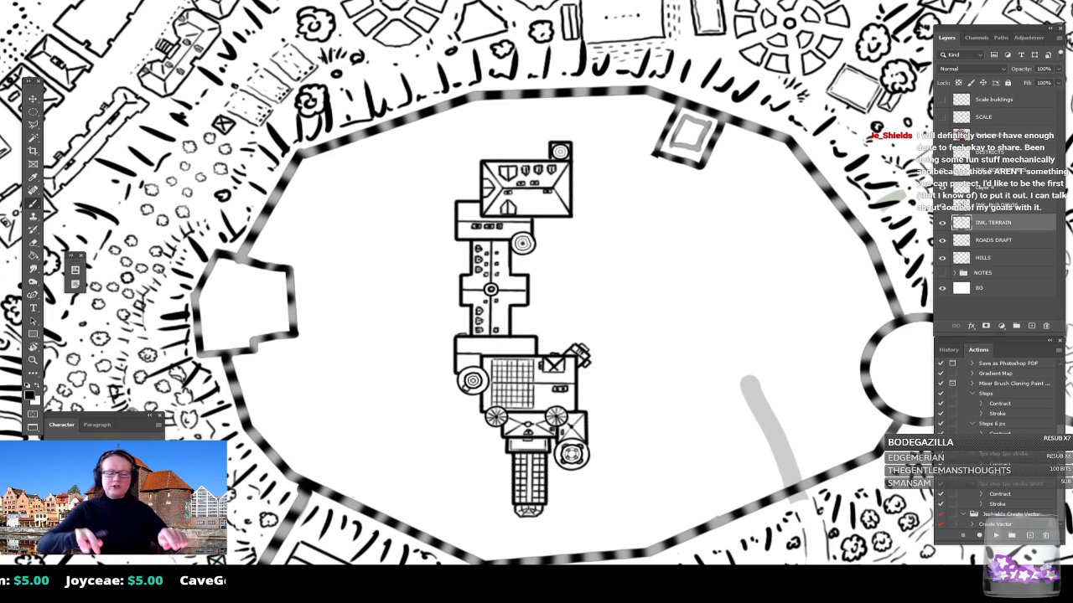
# Step: On the INK. ROOF DETAILS layer, ink small dormers on the right roof slope of the castle's narrow central wing, above and below the crossing
pyautogui.scroll(3, 561, 377)
pyautogui.moveTo(469, 231); pyautogui.dragTo(563, 342)
pyautogui.scroll(4, 563, 343)
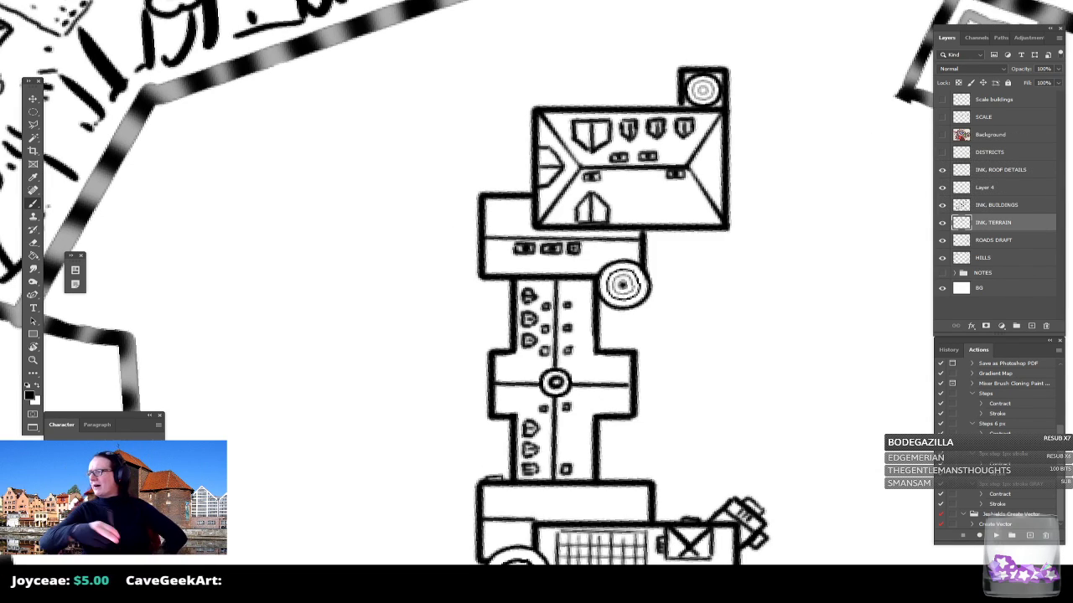
pyautogui.keyDown('ctrl'); pyautogui.click(578, 315); pyautogui.keyUp('ctrl')
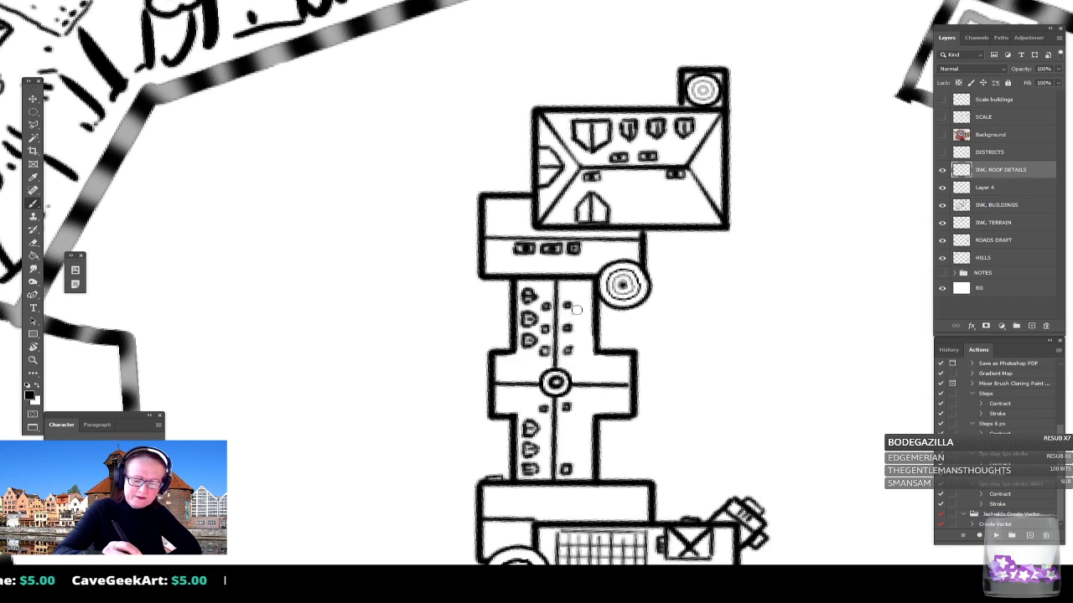
pyautogui.moveTo(576, 310)
pyautogui.mouseDown()
pyautogui.moveTo(587, 309)
pyautogui.moveTo(577, 340)
pyautogui.moveTo(589, 340)
pyautogui.moveTo(575, 329)
pyautogui.moveTo(588, 339)
pyautogui.mouseUp()
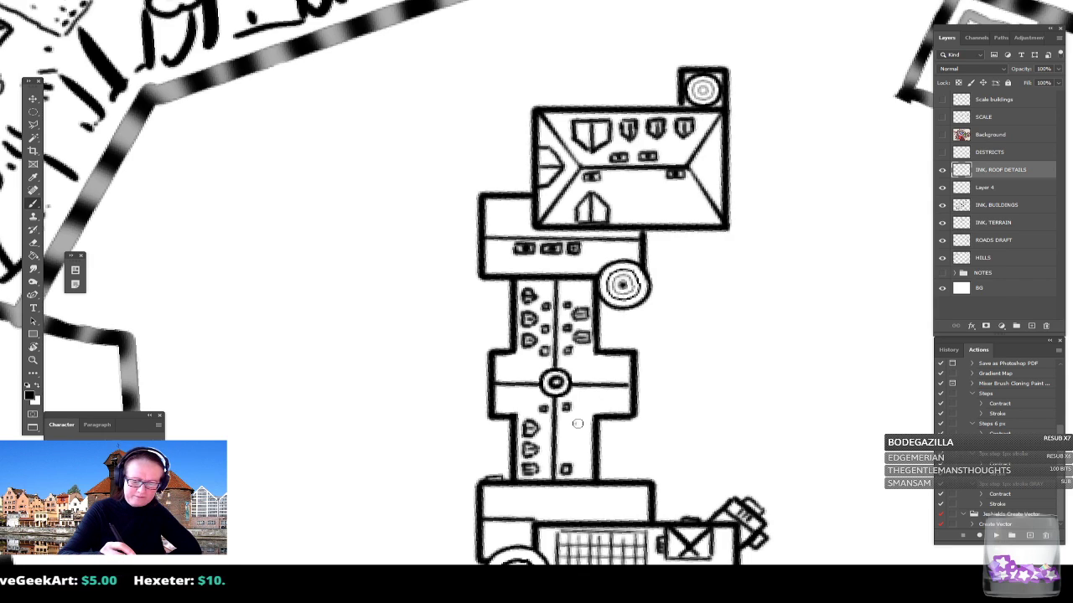
pyautogui.moveTo(577, 424); pyautogui.dragTo(578, 422)
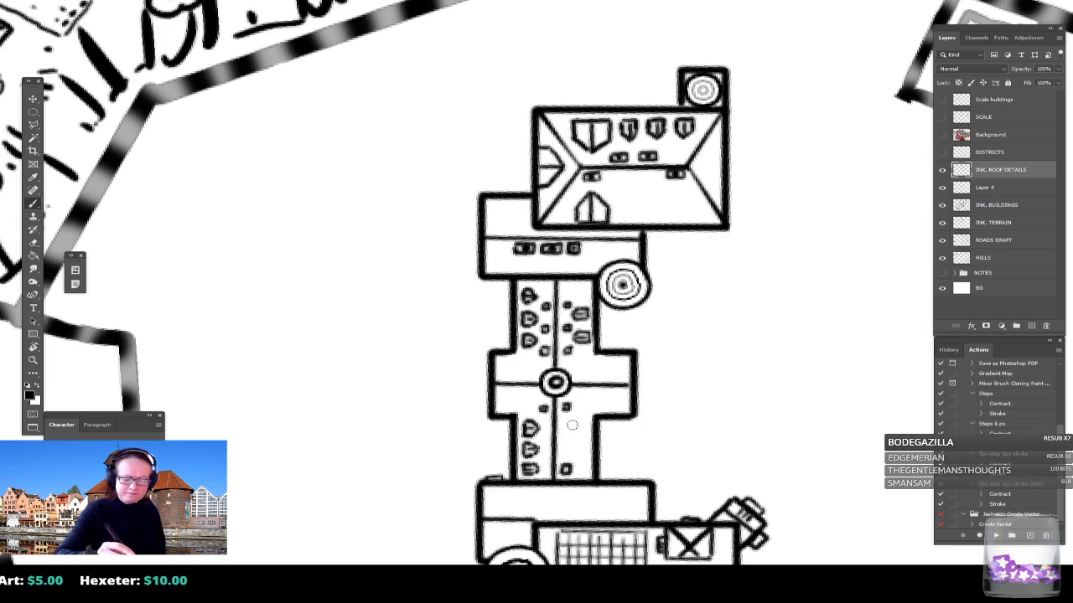
pyautogui.moveTo(574, 423)
pyautogui.mouseDown()
pyautogui.moveTo(586, 418)
pyautogui.moveTo(570, 453)
pyautogui.moveTo(585, 441)
pyautogui.moveTo(585, 450)
pyautogui.moveTo(573, 450)
pyautogui.moveTo(583, 425)
pyautogui.mouseUp()
pyautogui.moveTo(600, 478); pyautogui.dragTo(581, 425)
pyautogui.scroll(-4, 581, 425)
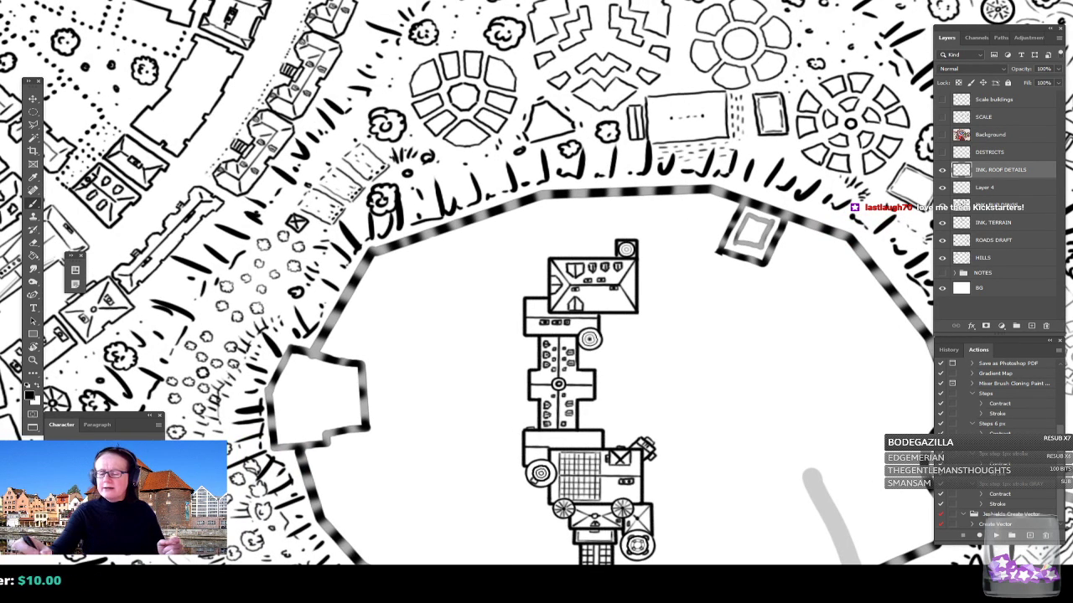
# Step: On the INK. TERRAIN layer, ink a narrow step against the right end of the central wing's crossing
pyautogui.click(992, 224)
pyautogui.hotkey('ctrl', '+')
pyautogui.moveTo(570, 361); pyautogui.dragTo(521, 313)
pyautogui.scroll(2, 501, 503)
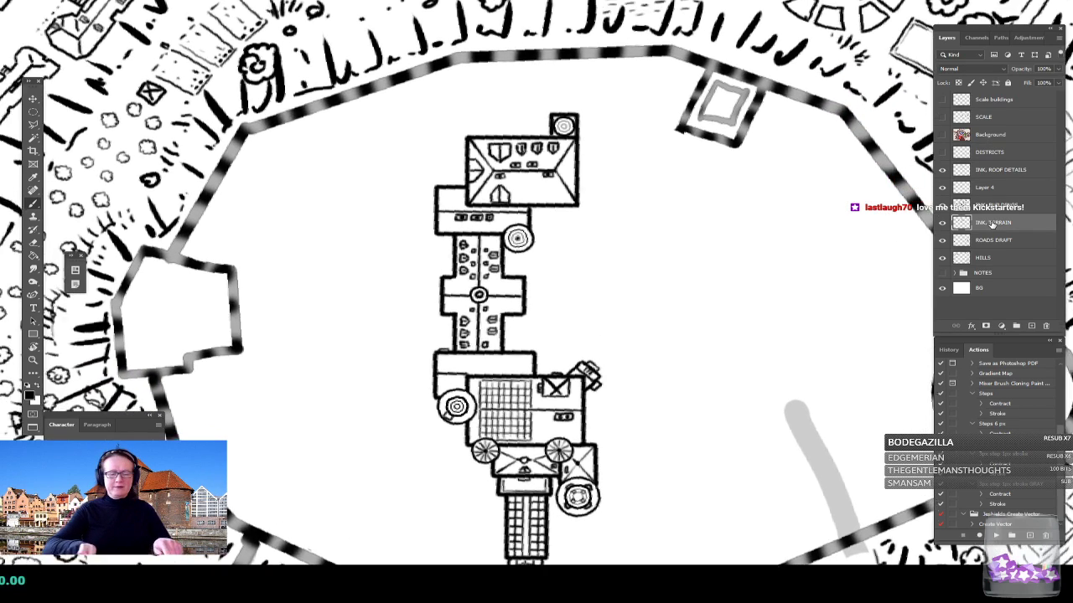
pyautogui.moveTo(501, 419); pyautogui.dragTo(504, 466)
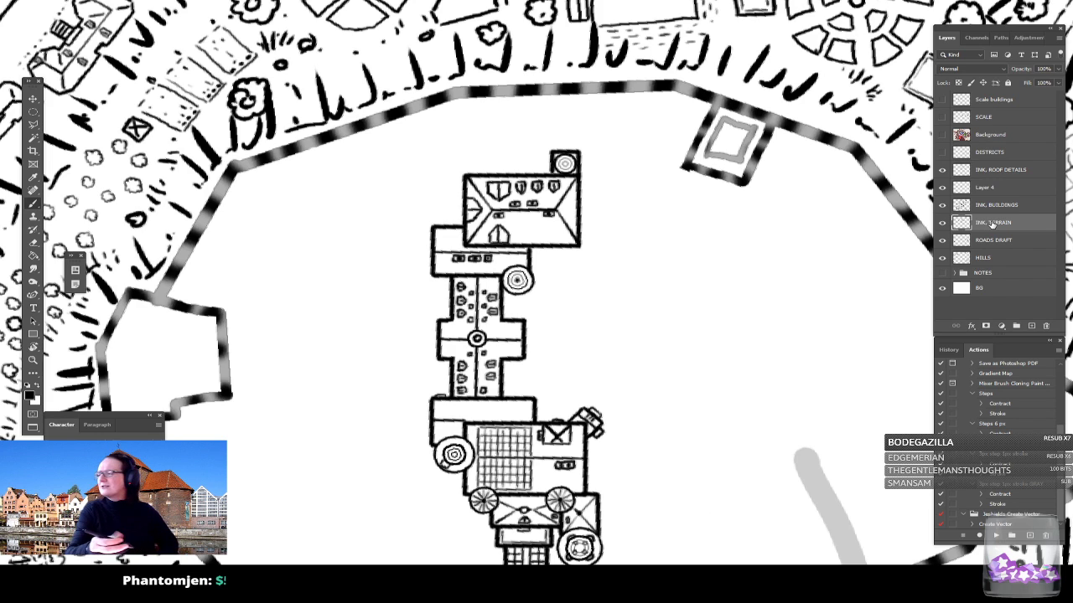
pyautogui.moveTo(502, 293); pyautogui.dragTo(529, 311)
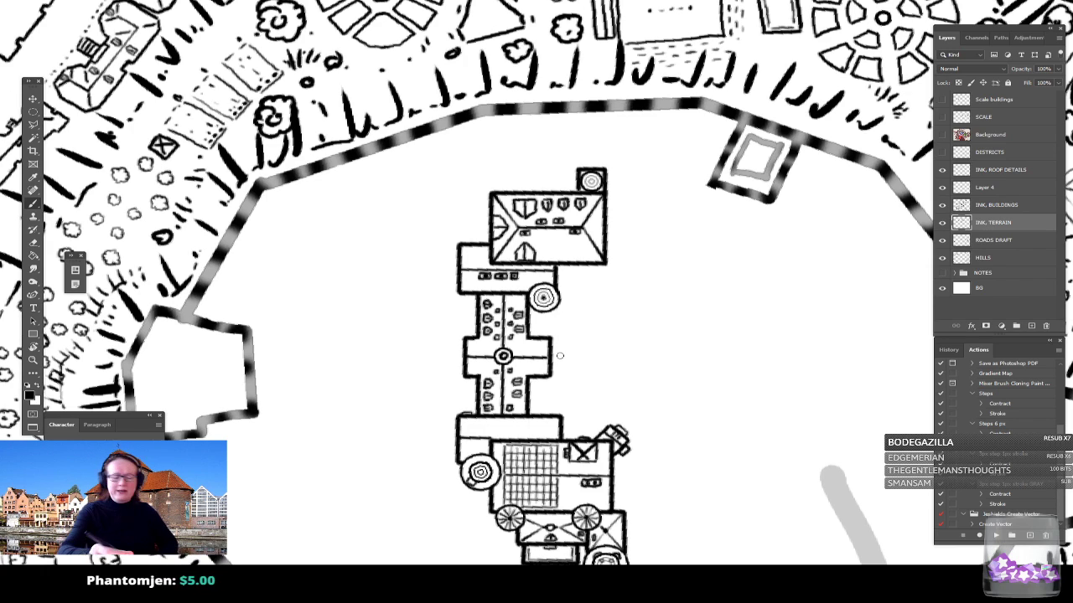
pyautogui.moveTo(553, 340); pyautogui.dragTo(553, 374)
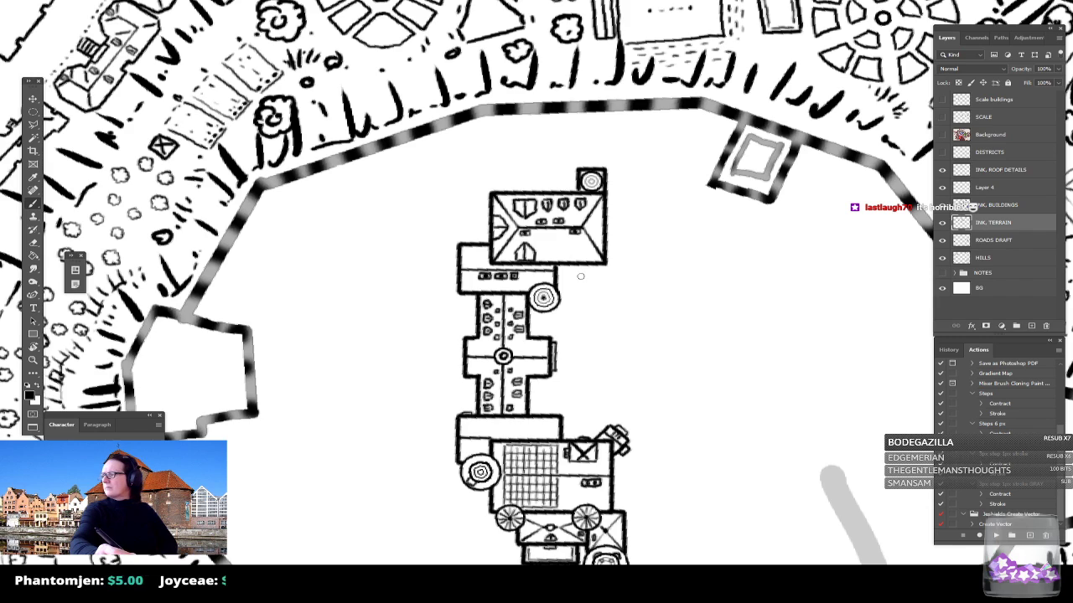
# Step: Ink a long terrace alongside the central wing, with two parallel edges, curved outer ends and two flights of steps opposite the crossing
pyautogui.moveTo(578, 268)
pyautogui.mouseDown()
pyautogui.moveTo(577, 444)
pyautogui.moveTo(576, 434)
pyautogui.mouseUp()
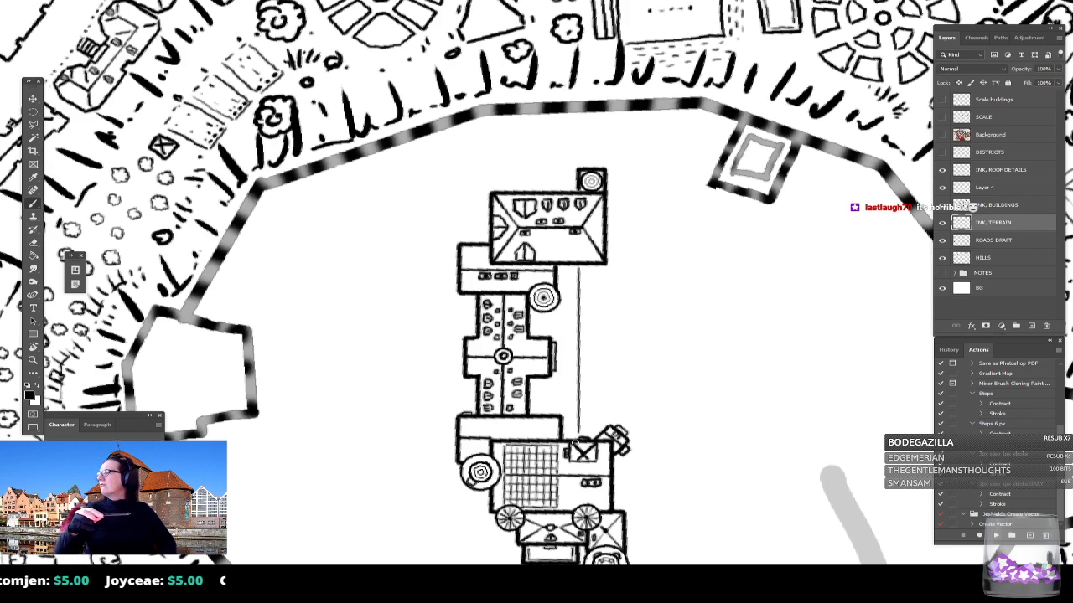
pyautogui.moveTo(583, 367)
pyautogui.mouseDown()
pyautogui.moveTo(579, 348)
pyautogui.moveTo(580, 364)
pyautogui.mouseUp()
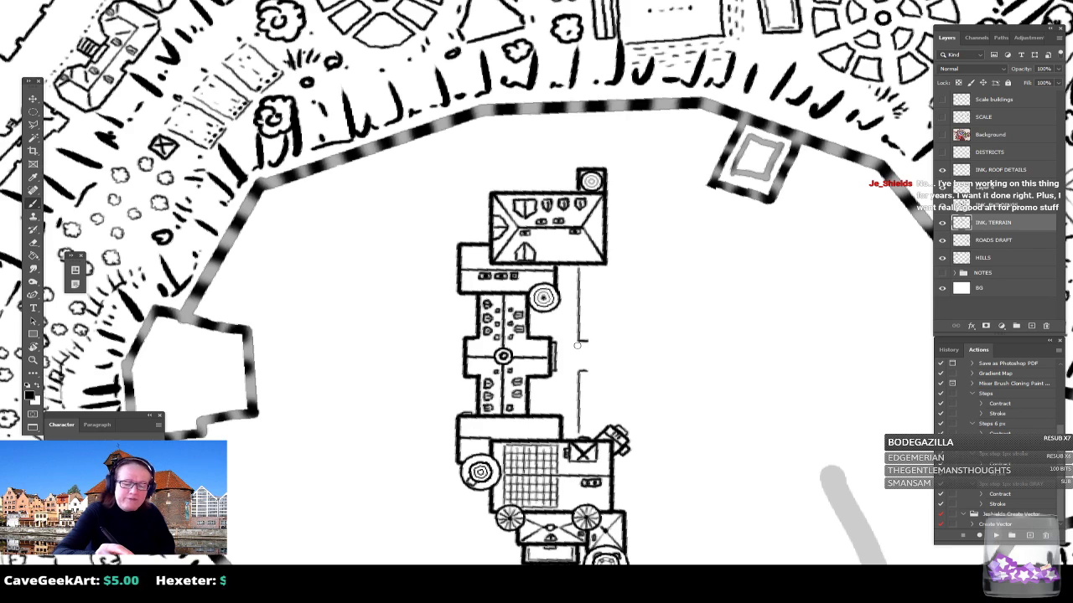
pyautogui.moveTo(578, 342)
pyautogui.mouseDown()
pyautogui.moveTo(577, 374)
pyautogui.moveTo(587, 366)
pyautogui.mouseUp()
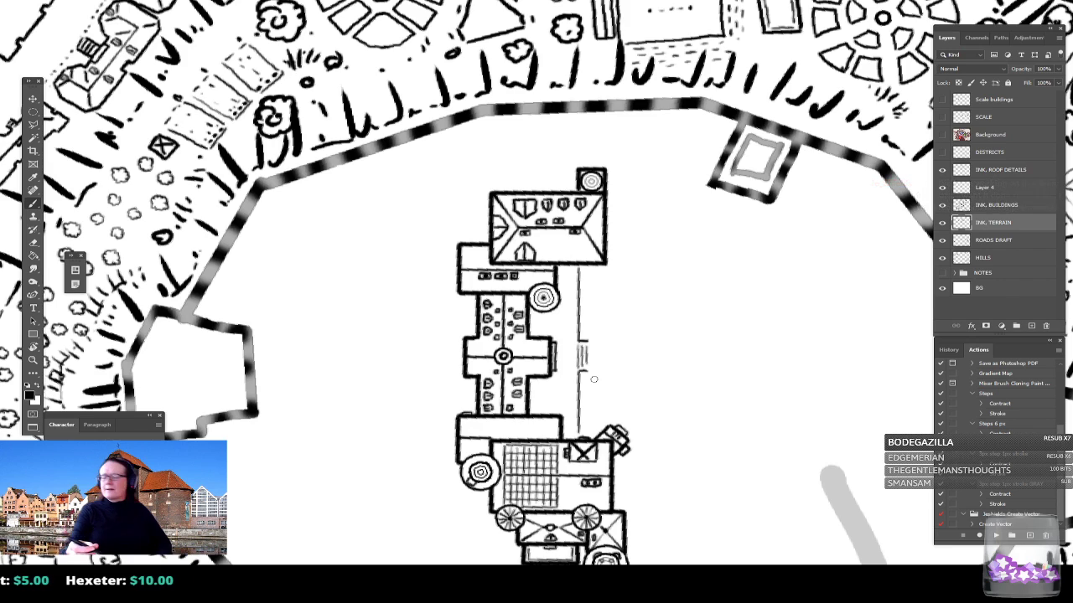
pyautogui.moveTo(606, 261); pyautogui.dragTo(598, 287)
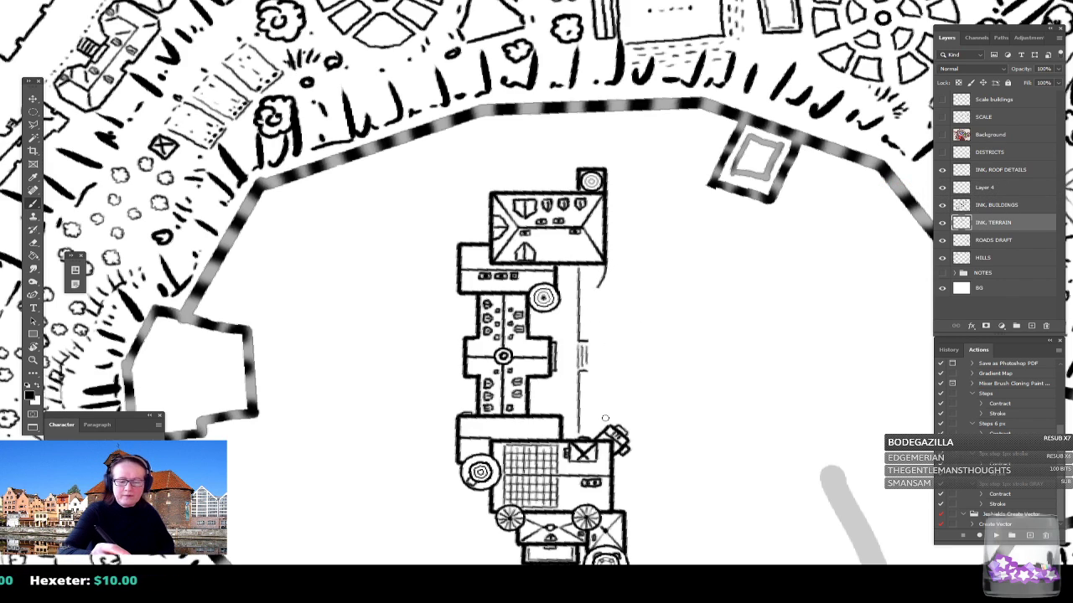
pyautogui.moveTo(598, 290); pyautogui.dragTo(606, 427)
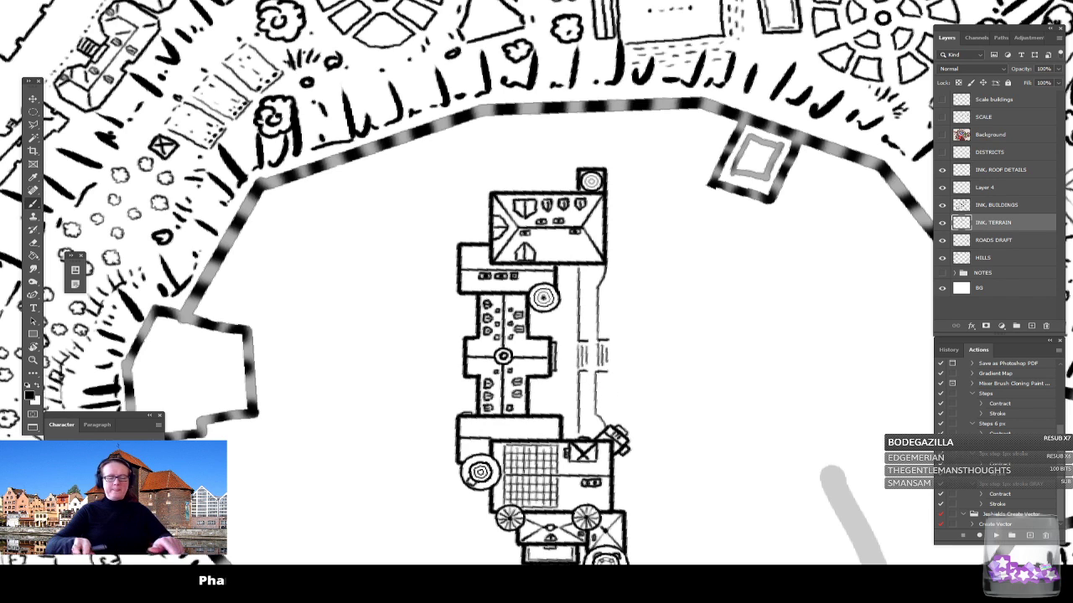
# Step: Examine the new terrace in relation to the whole castle and its walled grounds
pyautogui.scroll(-5, 541, 394)
pyautogui.scroll(1, 554, 368)
pyautogui.scroll(-3, 540, 352)
pyautogui.scroll(4, 528, 352)
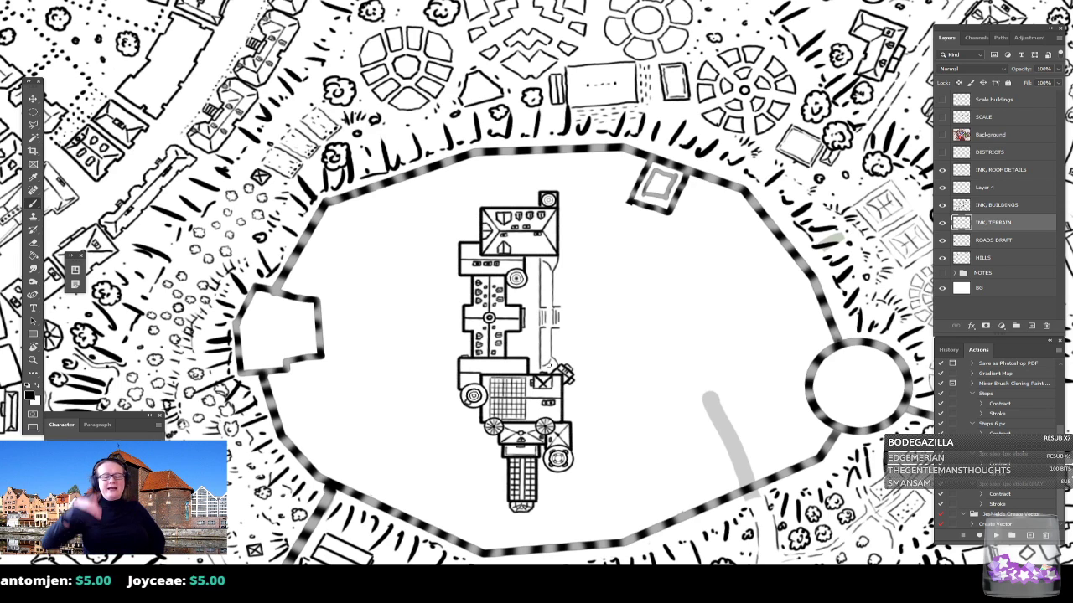
pyautogui.hscroll(-2, 549, 365)
pyautogui.scroll(1, 549, 365)
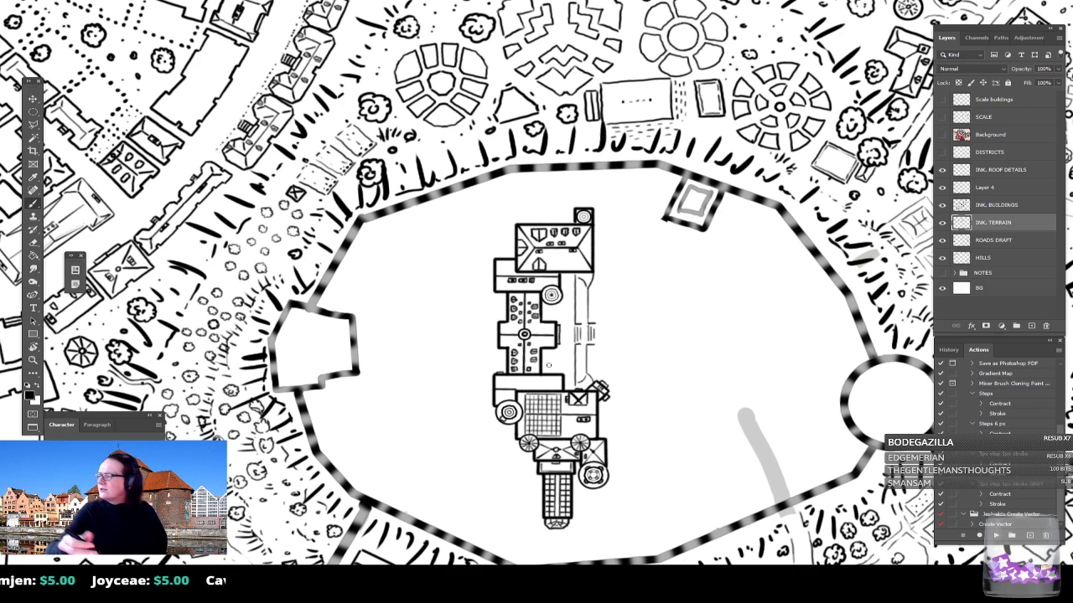
pyautogui.hscroll(2, 549, 366)
pyautogui.scroll(1, 549, 366)
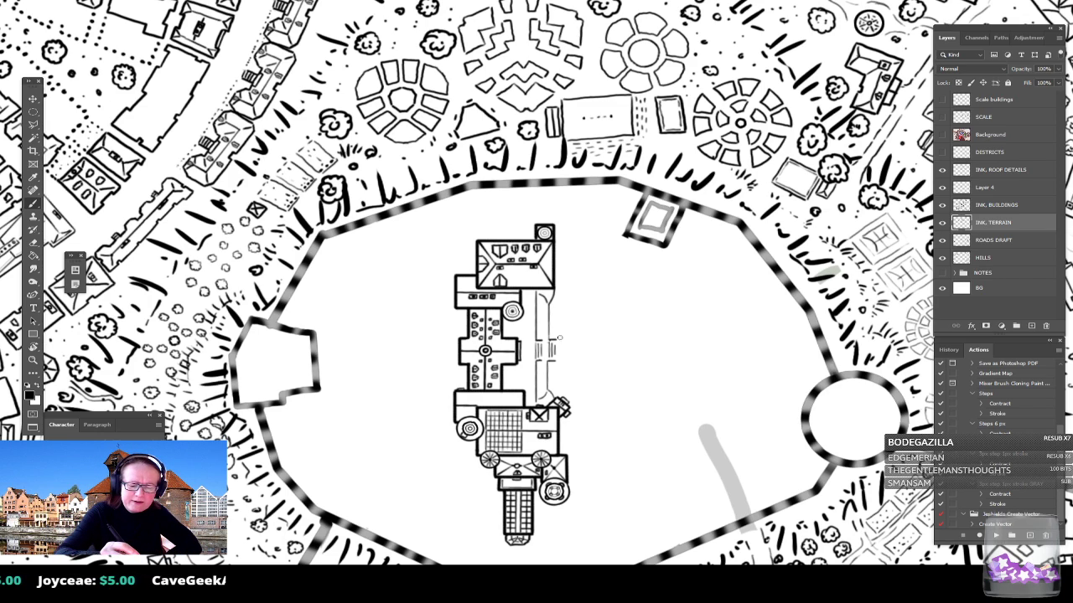
# Step: Make a circular selection touching the terrace's outer steps and add a new layer directly below INK. TERRAIN
pyautogui.moveTo(558, 337); pyautogui.dragTo(576, 332)
pyautogui.hotkey('ctrl', 'z')
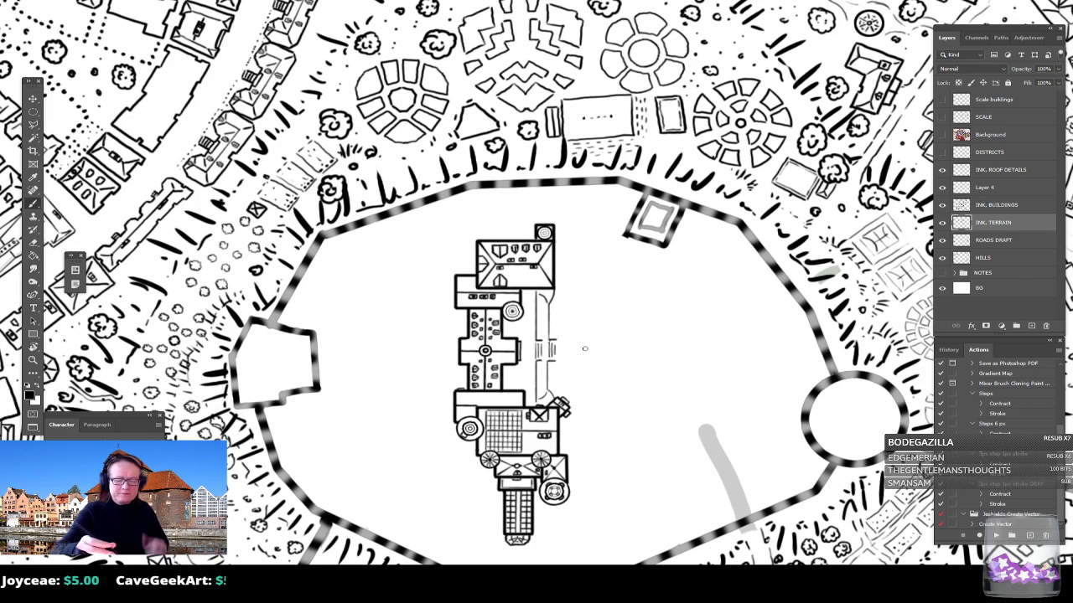
pyautogui.press('m')
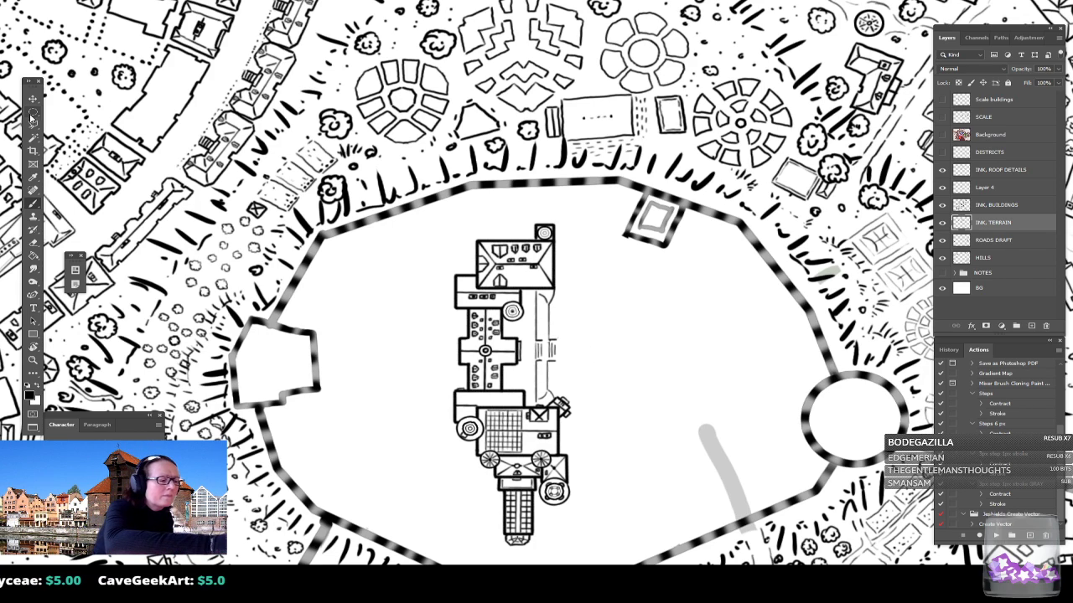
pyautogui.moveTo(613, 342); pyautogui.dragTo(593, 359)
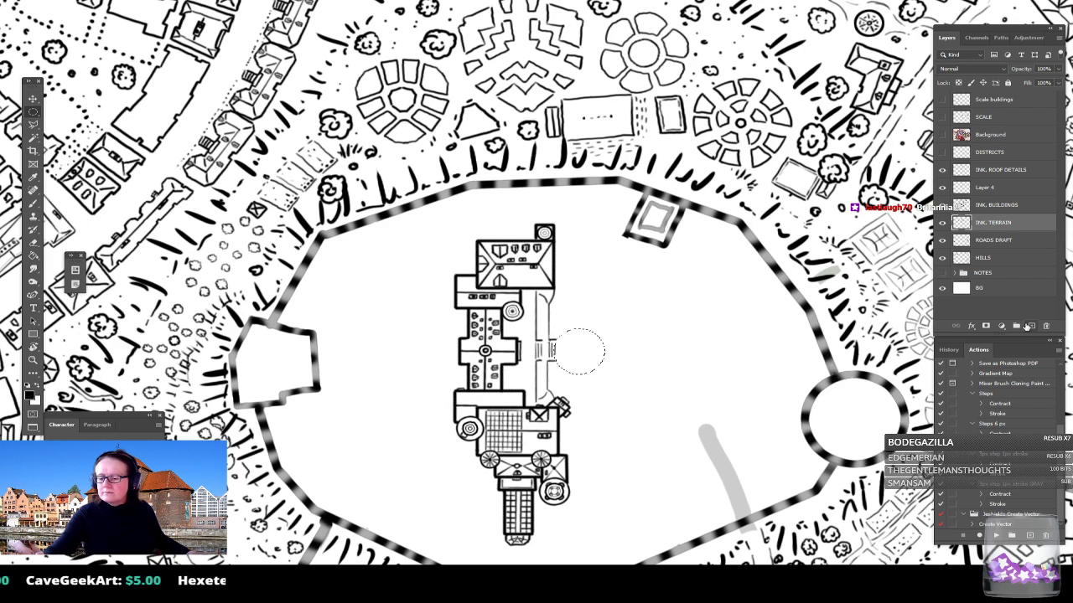
pyautogui.click(1030, 326)
pyautogui.moveTo(1006, 223); pyautogui.dragTo(1008, 246)
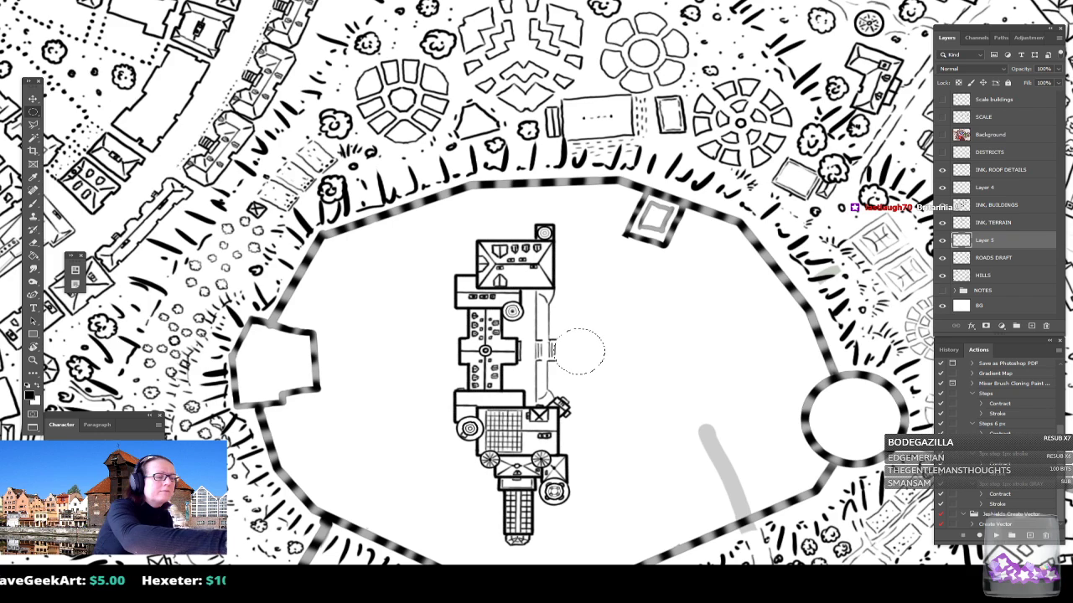
# Step: Stroke the circular selection with a black line 1 px wide, centred on the outline
pyautogui.click(42, 1)
pyautogui.click(70, 135)
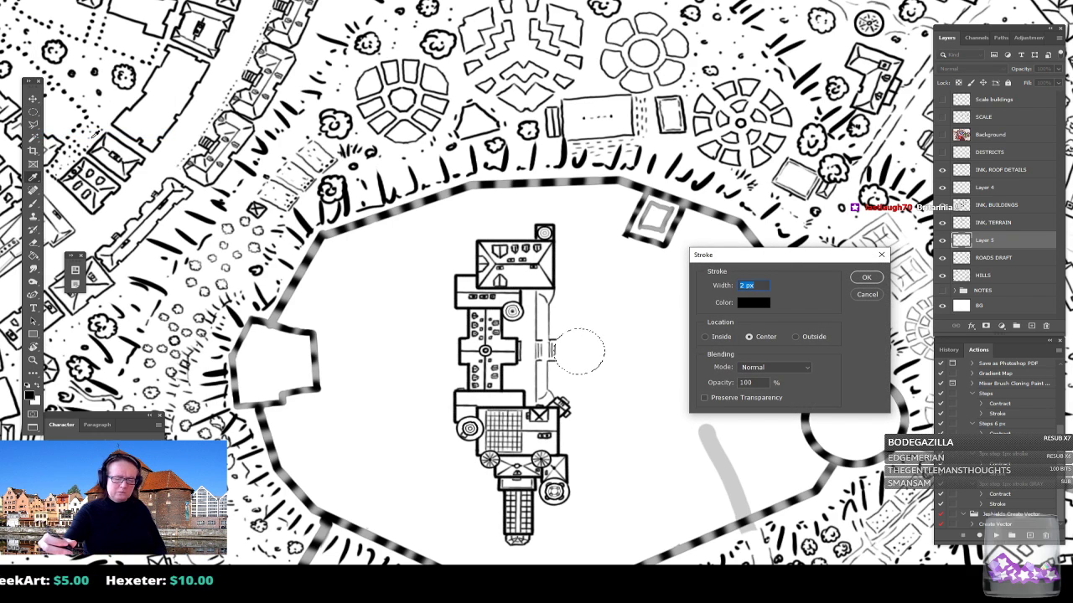
pyautogui.write('1')
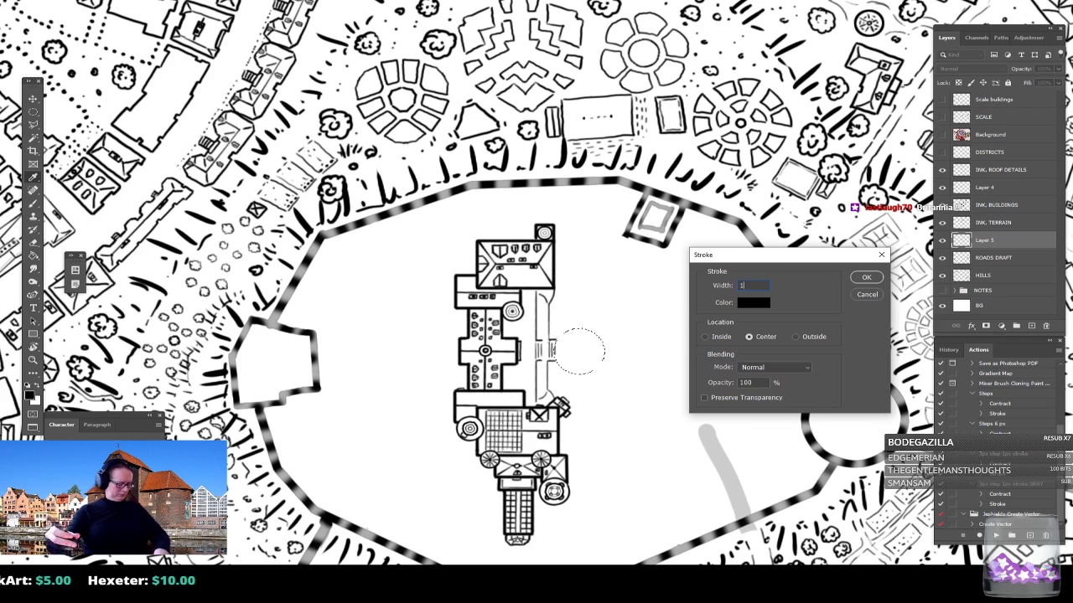
pyautogui.click(865, 277)
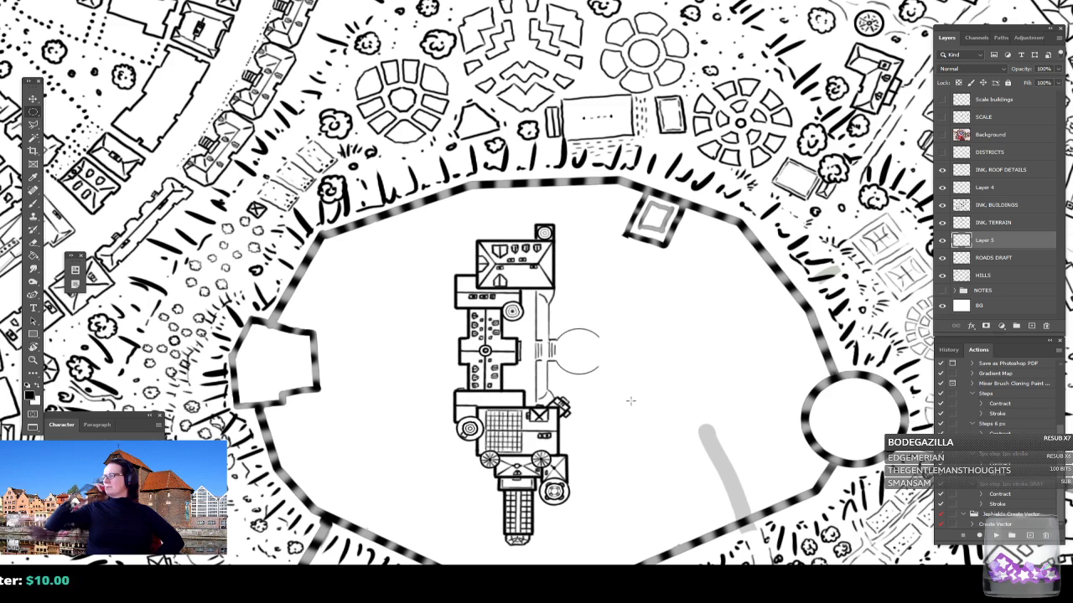
# Step: Trim away the circle's right side, leaving two open arcs, and merge its layer into INK. TERRAIN
pyautogui.moveTo(599, 340); pyautogui.dragTo(590, 392)
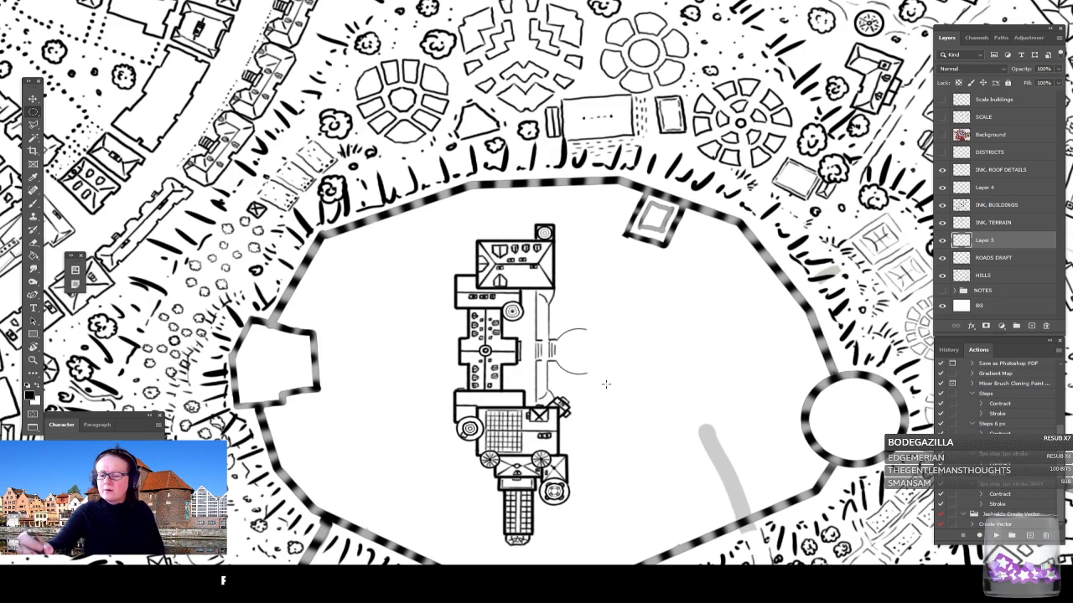
pyautogui.keyDown('shift'); pyautogui.click(993, 222); pyautogui.keyUp('shift')
pyautogui.hotkey('ctrl', 'e')
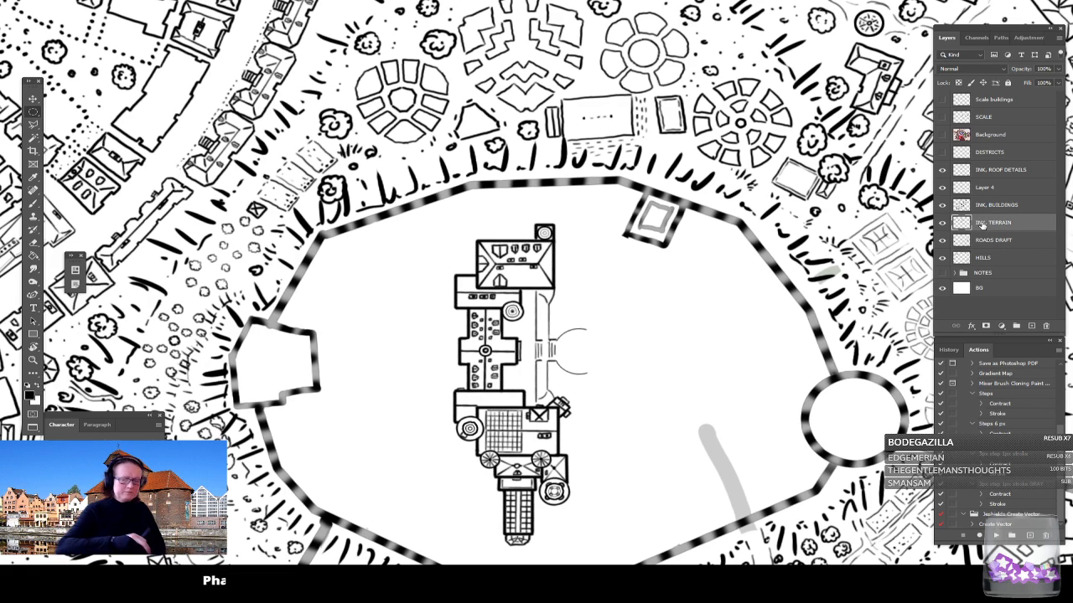
# Step: Ink a smaller concentric curve inside the open circle to form the inner edge of two curved arms leading from the terrace steps
pyautogui.press('b')
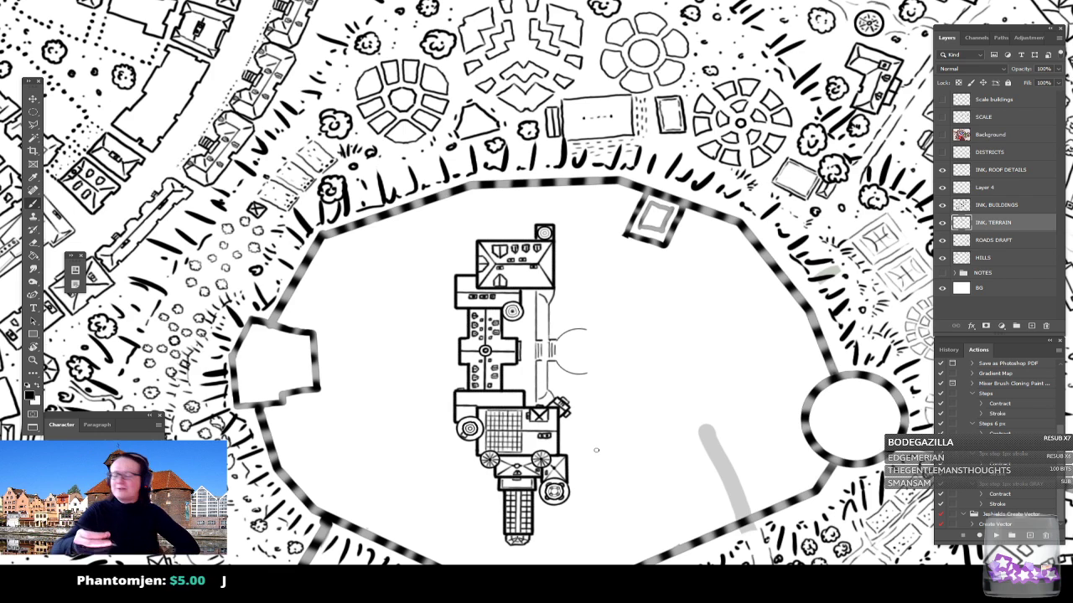
pyautogui.scroll(1, 706, 432)
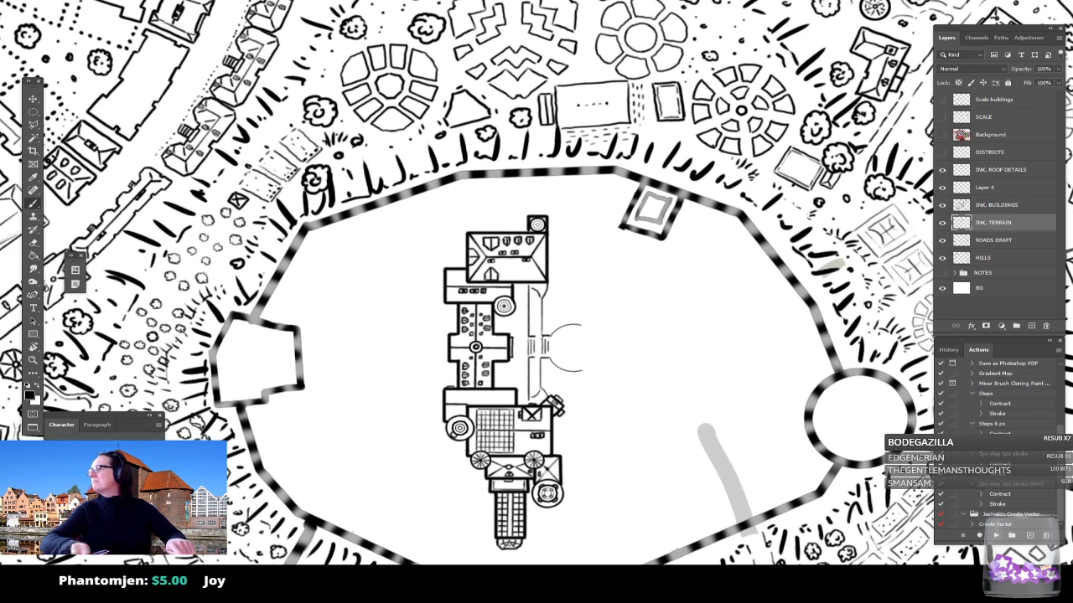
pyautogui.scroll(3, 588, 388)
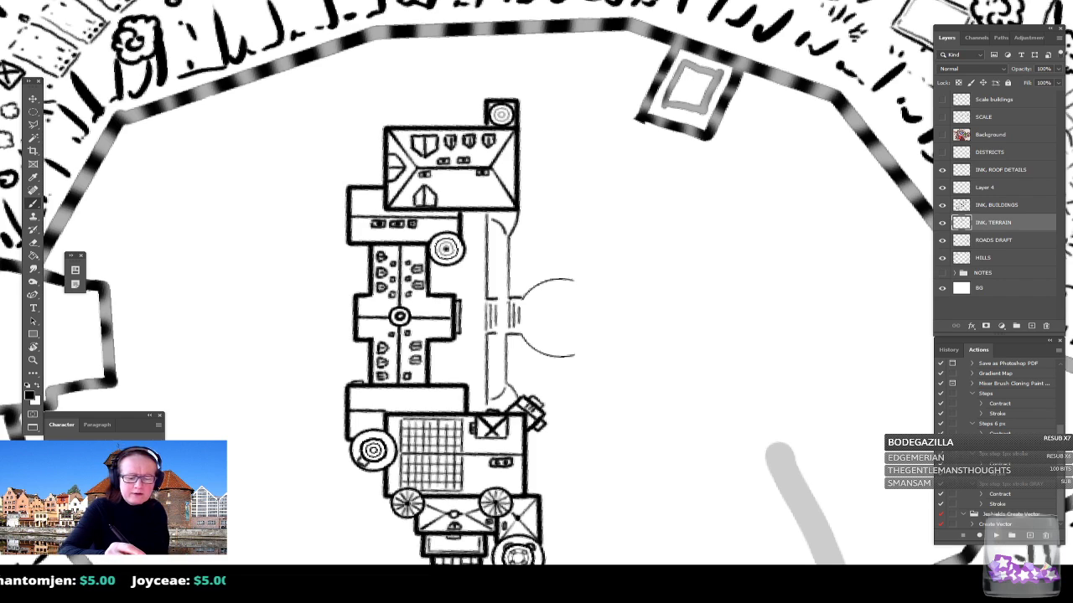
pyautogui.moveTo(540, 312); pyautogui.dragTo(535, 329)
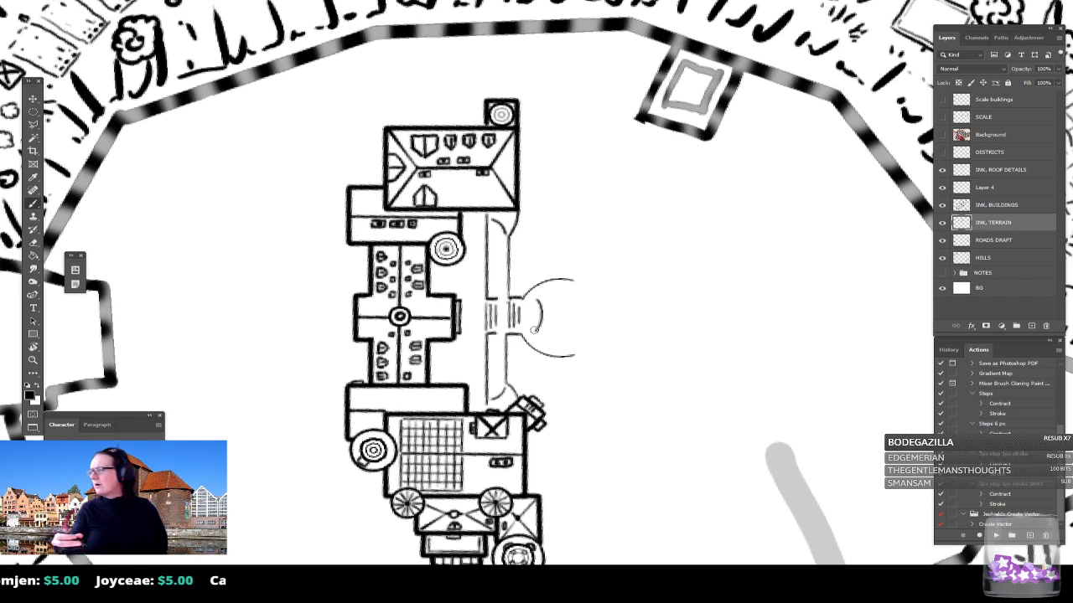
pyautogui.moveTo(538, 301); pyautogui.dragTo(567, 291)
pyautogui.moveTo(536, 334); pyautogui.dragTo(547, 342)
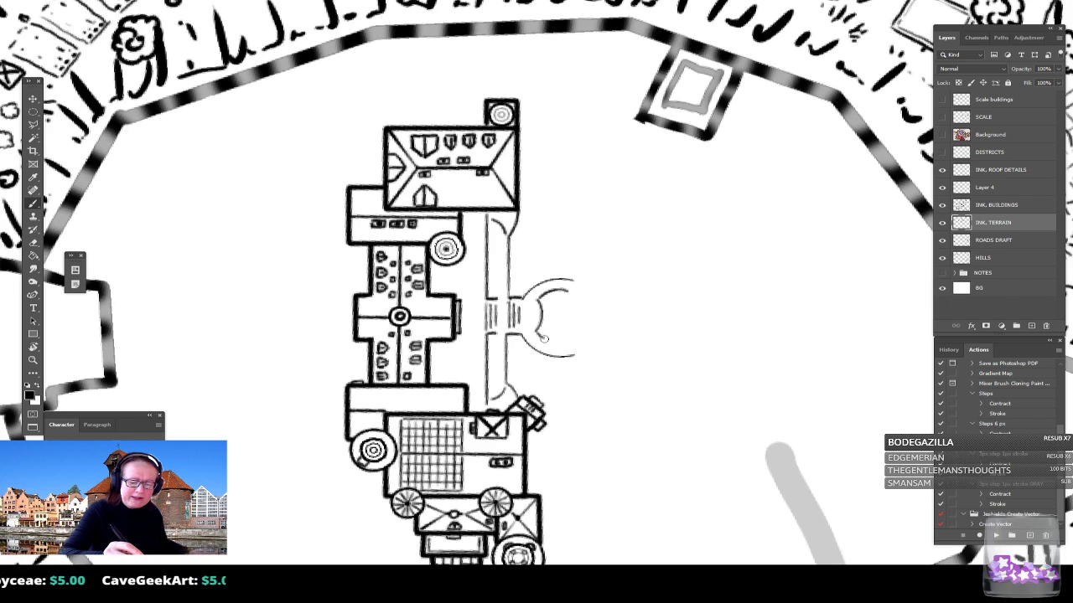
pyautogui.moveTo(554, 342); pyautogui.dragTo(572, 358)
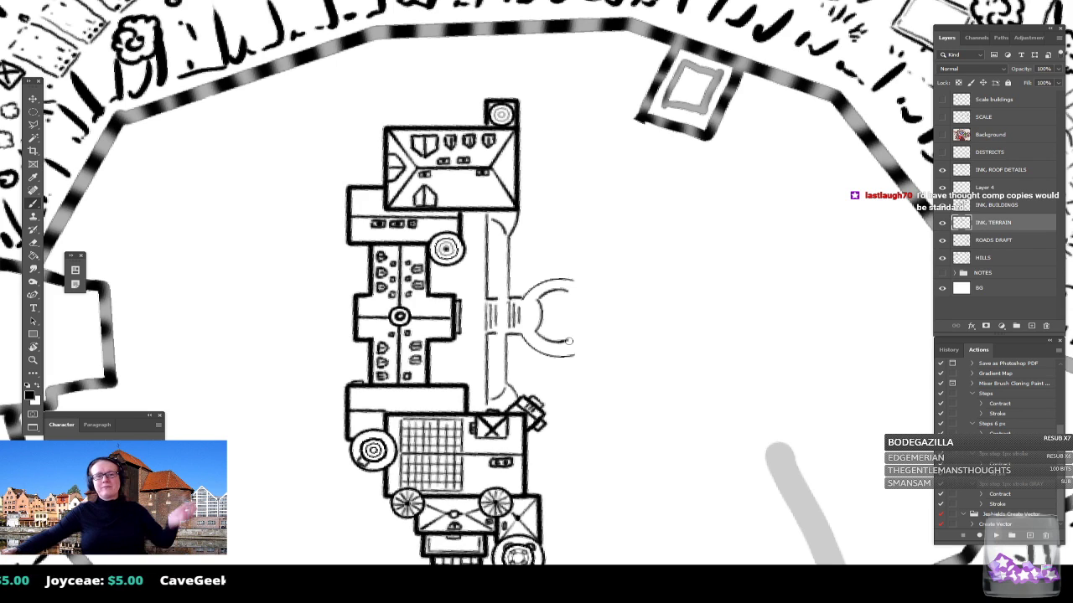
# Step: Ink short stair treads across the lower and upper curved arms beside the terrace
pyautogui.scroll(1, 569, 340)
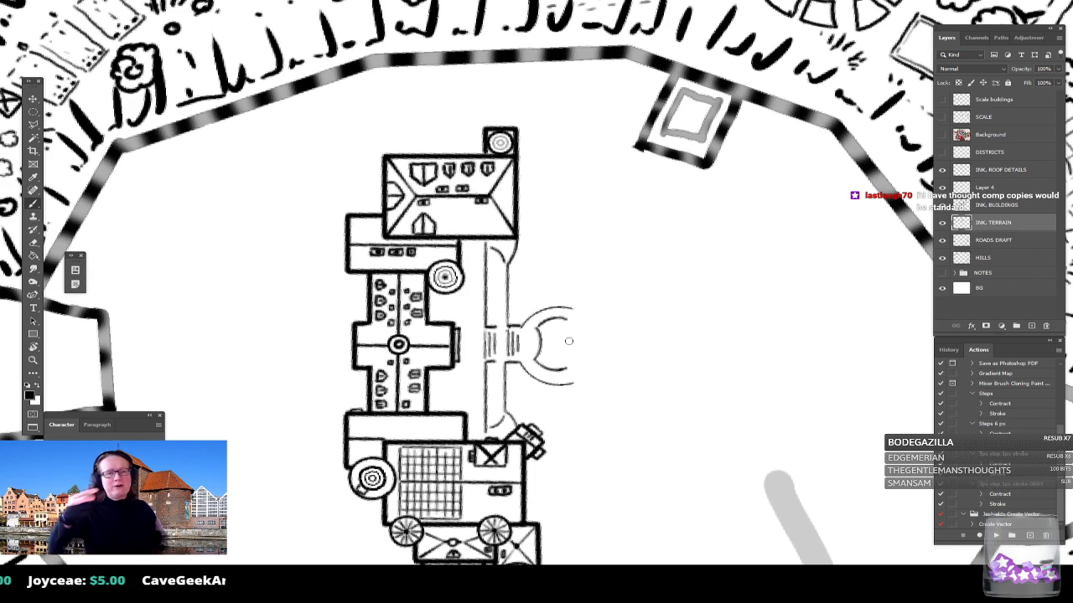
pyautogui.scroll(1, 568, 340)
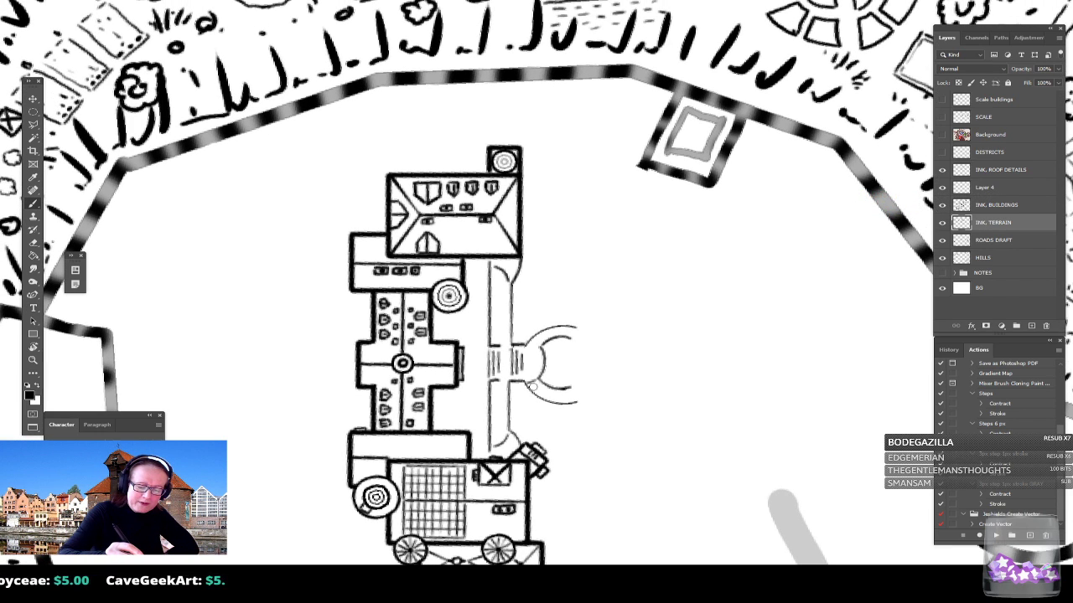
pyautogui.moveTo(530, 388); pyautogui.dragTo(548, 388)
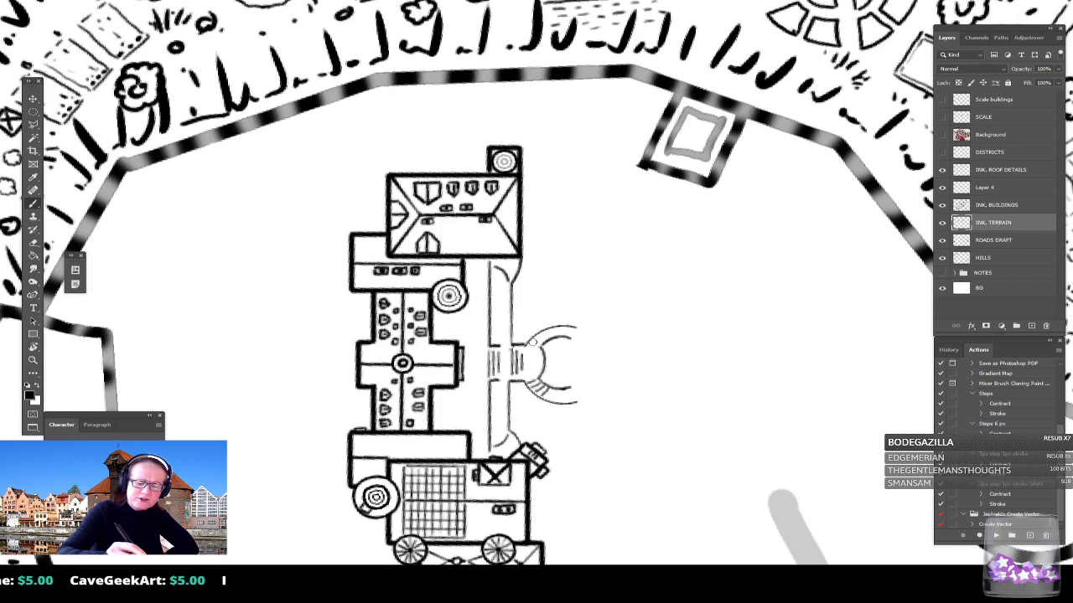
pyautogui.moveTo(538, 334); pyautogui.dragTo(551, 337)
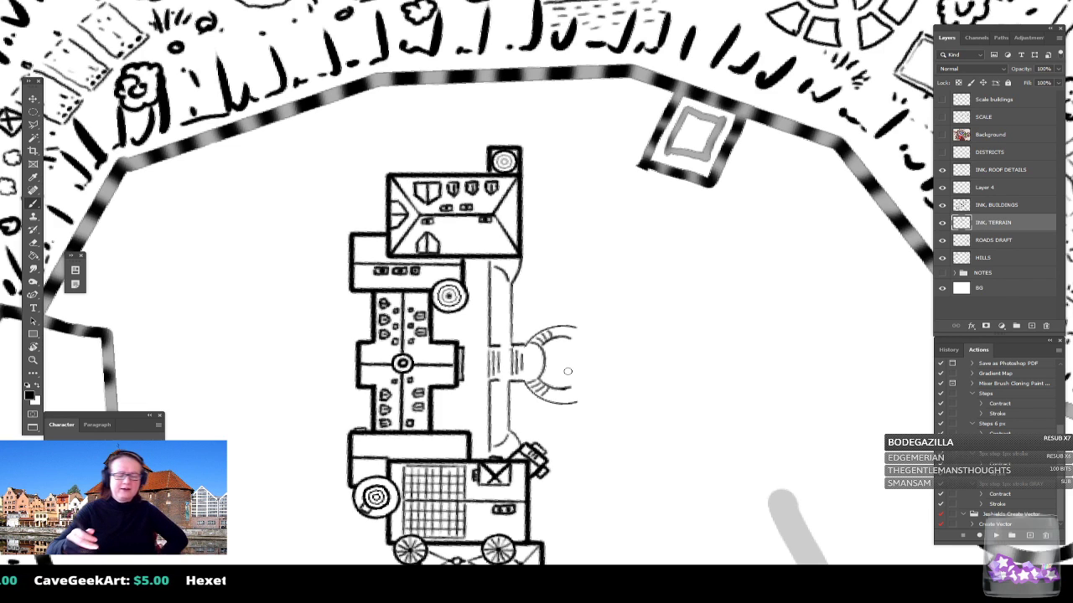
# Step: Review the inked terrace and curved stairs next to the castle, both close up and within the surrounding walls
pyautogui.scroll(-3, 568, 372)
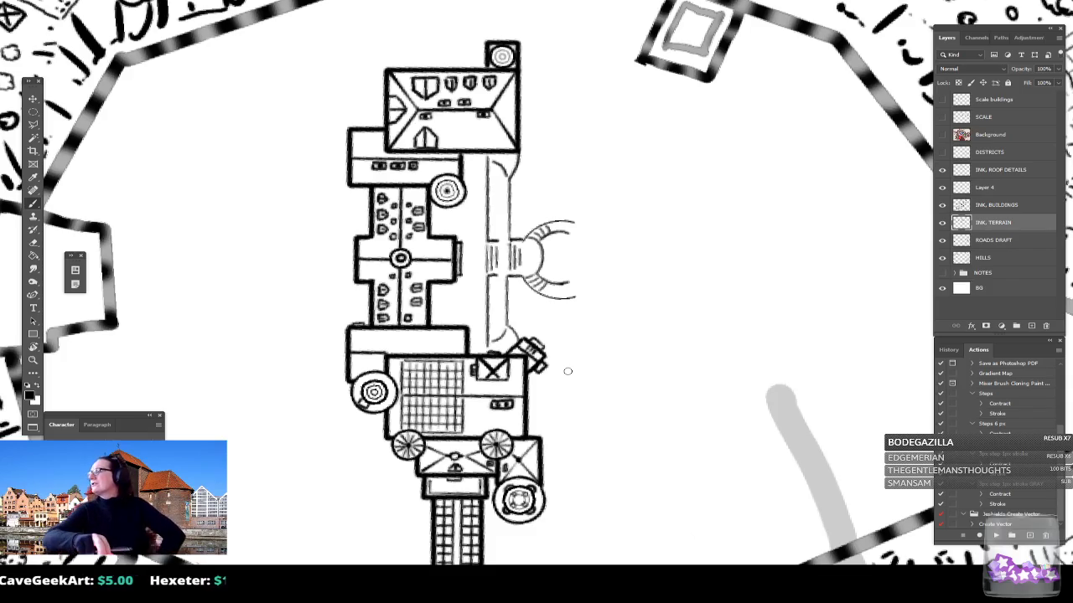
pyautogui.scroll(2, 568, 372)
pyautogui.scroll(3, 568, 371)
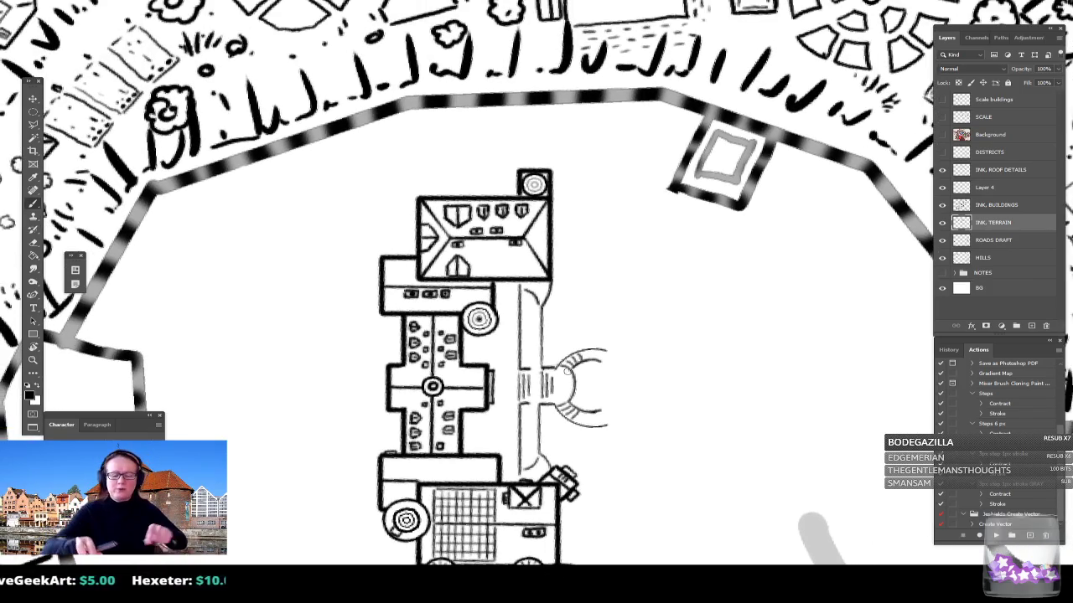
pyautogui.scroll(2, 567, 372)
pyautogui.scroll(-2, 568, 371)
pyautogui.scroll(-2, 568, 371)
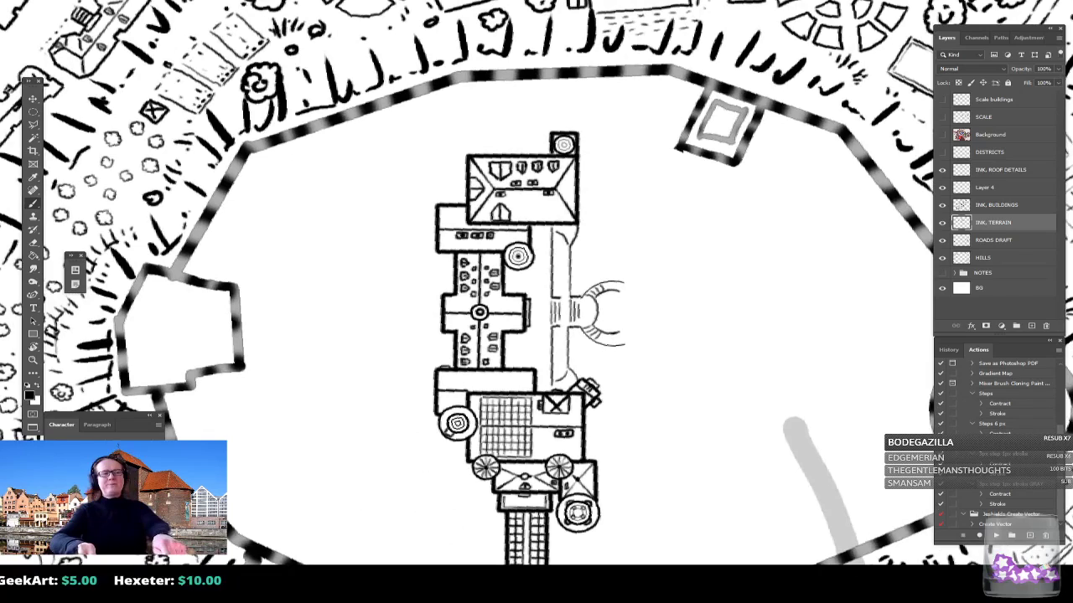
pyautogui.scroll(2, 567, 372)
pyautogui.scroll(1, 650, 332)
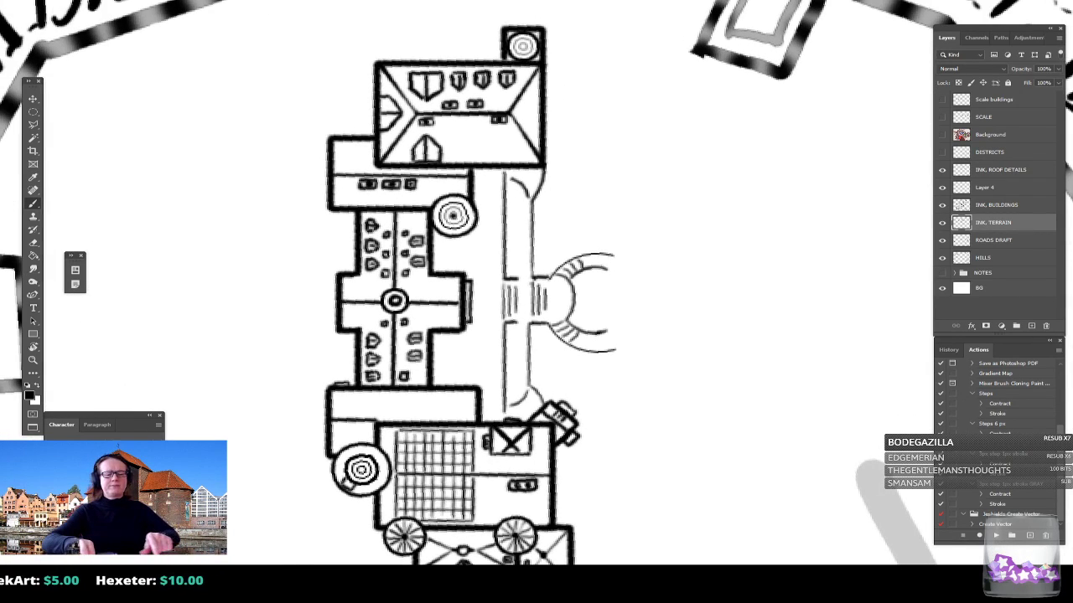
# Step: Ink a wavy edge between the inner ends of the two curved stair arms, joining it to both arcs
pyautogui.moveTo(567, 335); pyautogui.dragTo(586, 375)
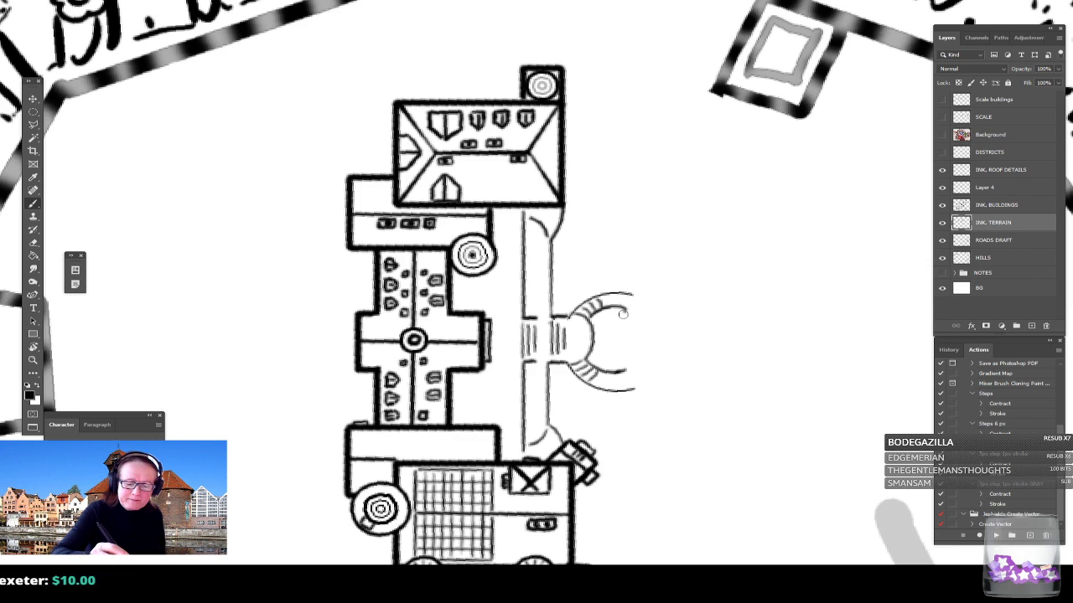
pyautogui.moveTo(614, 334); pyautogui.dragTo(618, 366)
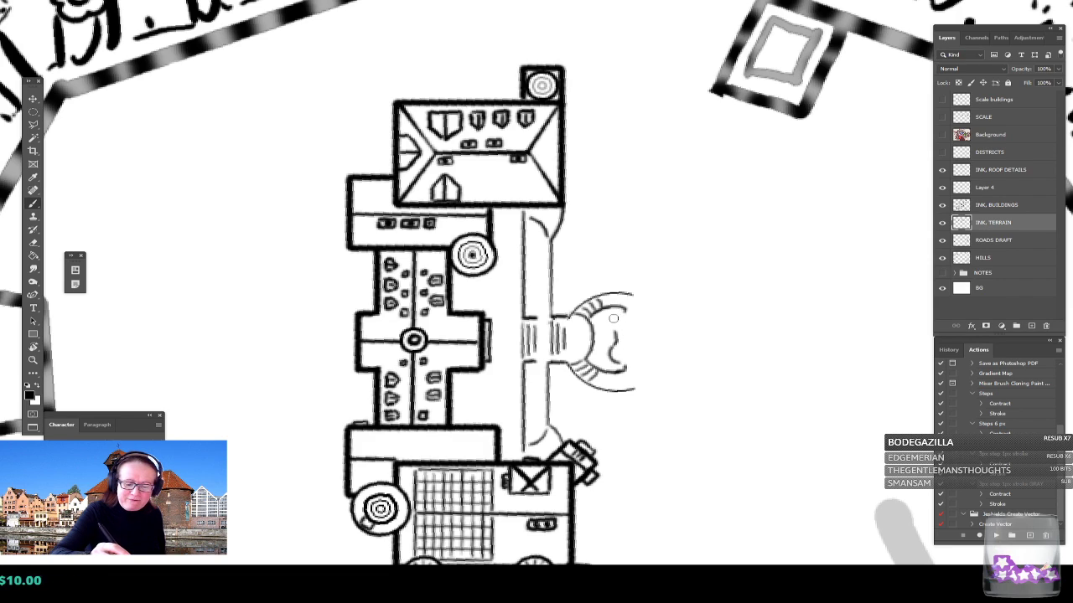
pyautogui.moveTo(617, 316); pyautogui.dragTo(626, 313)
pyautogui.moveTo(616, 362); pyautogui.dragTo(625, 367)
pyautogui.scroll(-5, 620, 428)
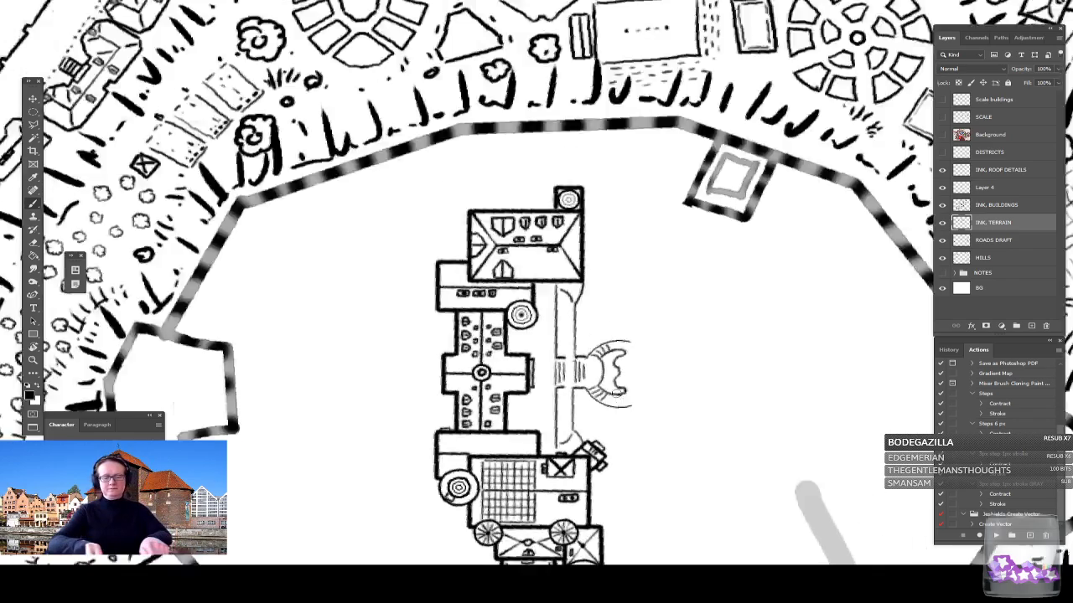
pyautogui.scroll(3, 677, 475)
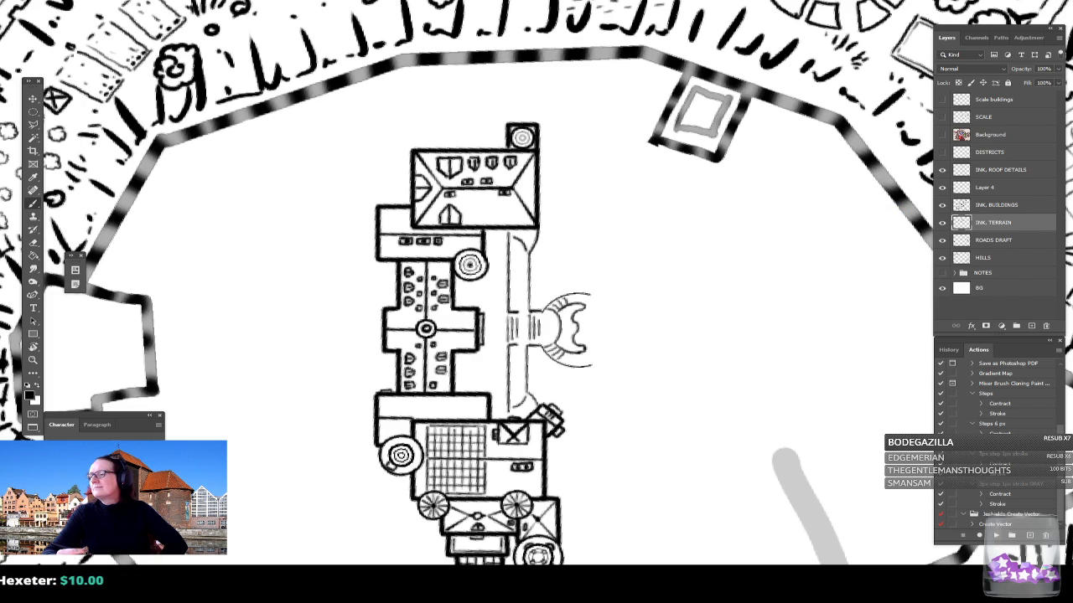
pyautogui.moveTo(603, 385); pyautogui.dragTo(524, 309)
pyautogui.moveTo(613, 460); pyautogui.dragTo(554, 460)
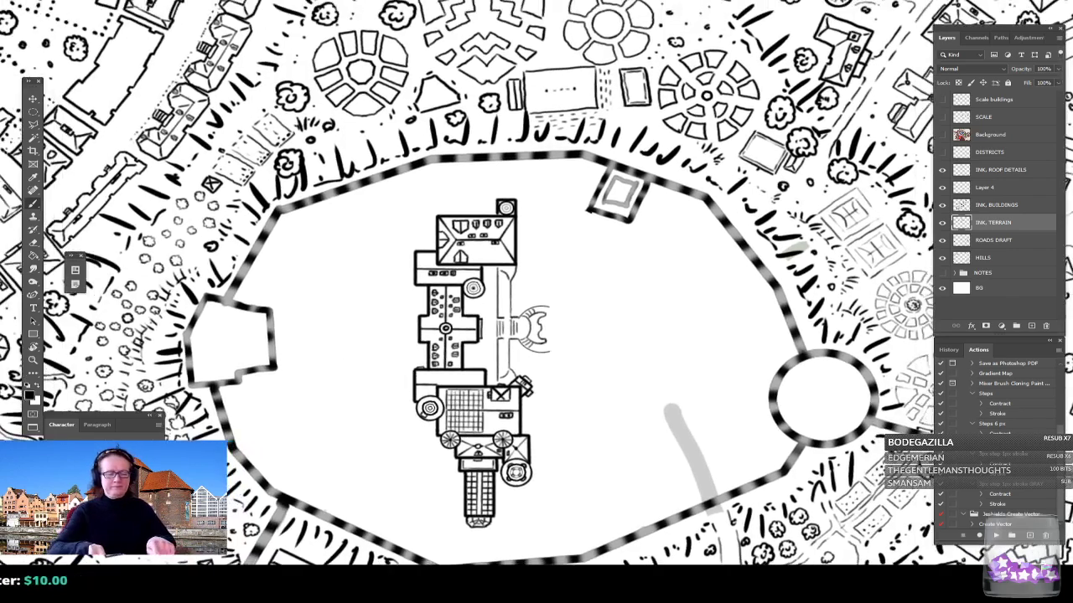
pyautogui.moveTo(580, 424); pyautogui.dragTo(608, 424)
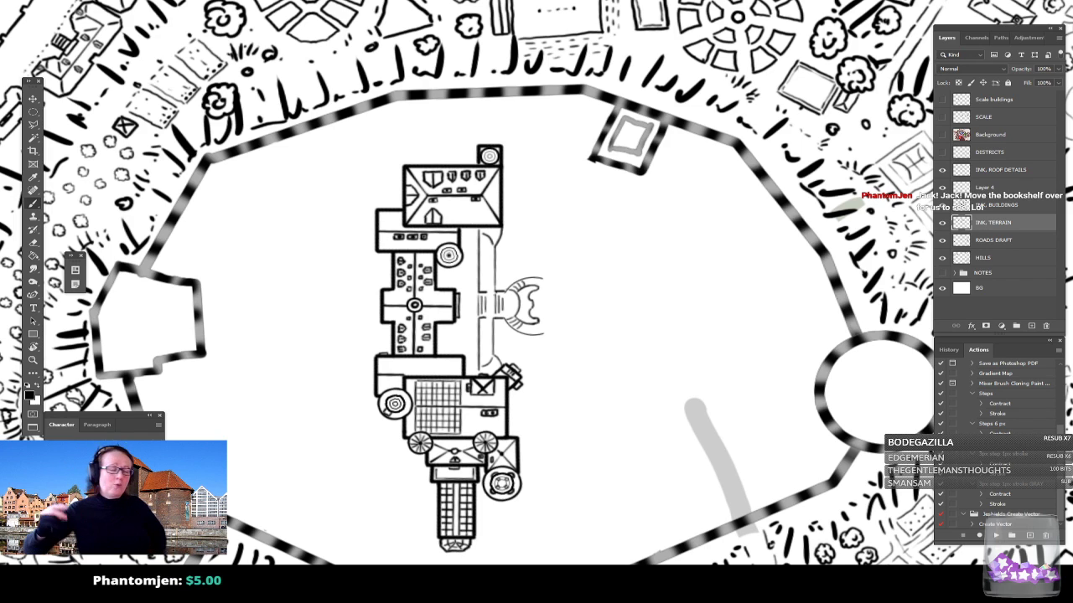
pyautogui.moveTo(587, 335); pyautogui.dragTo(580, 316)
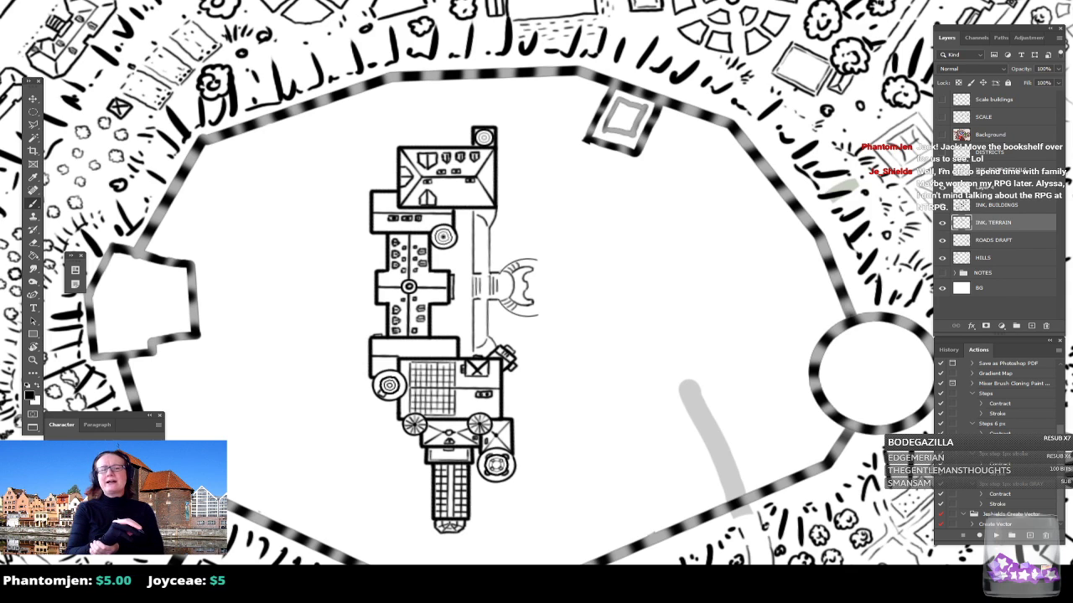
pyautogui.moveTo(536, 302); pyautogui.dragTo(551, 339)
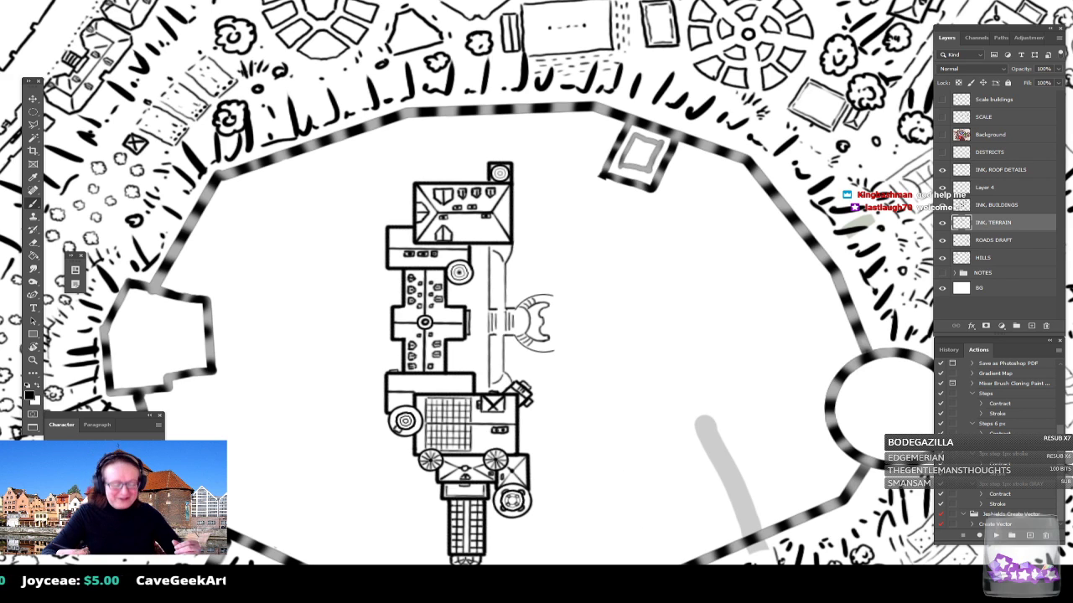
pyautogui.moveTo(537, 322); pyautogui.dragTo(592, 268)
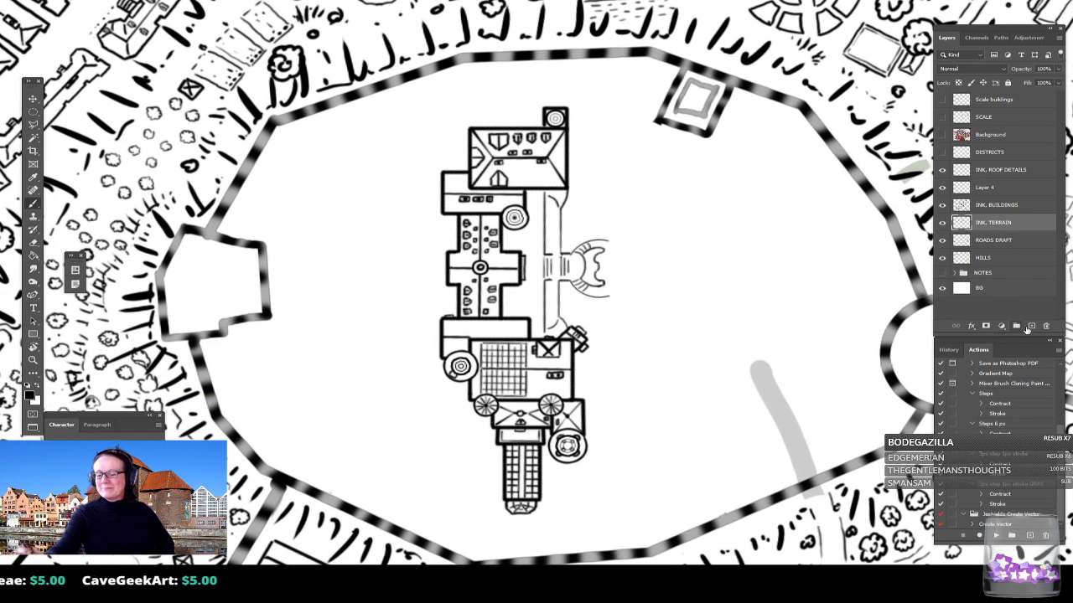
# Step: On a new layer below INK. TERRAIN, extend the stair arcs outward and ink straight vertical lines running up and down from their ends
pyautogui.click(1031, 326)
pyautogui.moveTo(998, 230); pyautogui.dragTo(1008, 249)
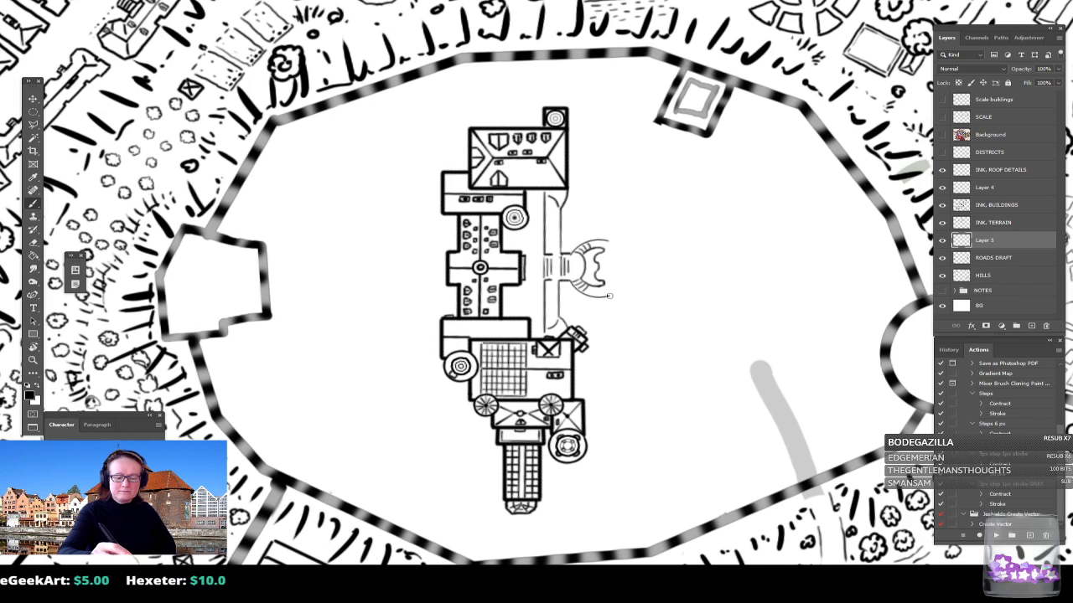
pyautogui.moveTo(609, 295); pyautogui.dragTo(618, 300)
pyautogui.moveTo(606, 245); pyautogui.dragTo(617, 233)
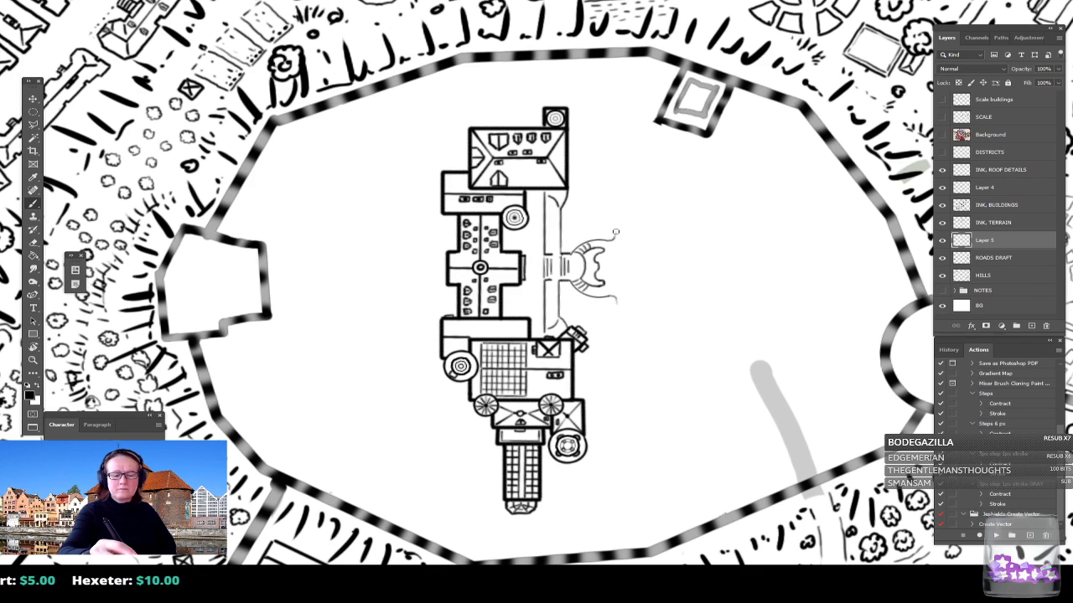
pyautogui.moveTo(617, 251); pyautogui.dragTo(617, 118)
pyautogui.moveTo(616, 188); pyautogui.dragTo(616, 94)
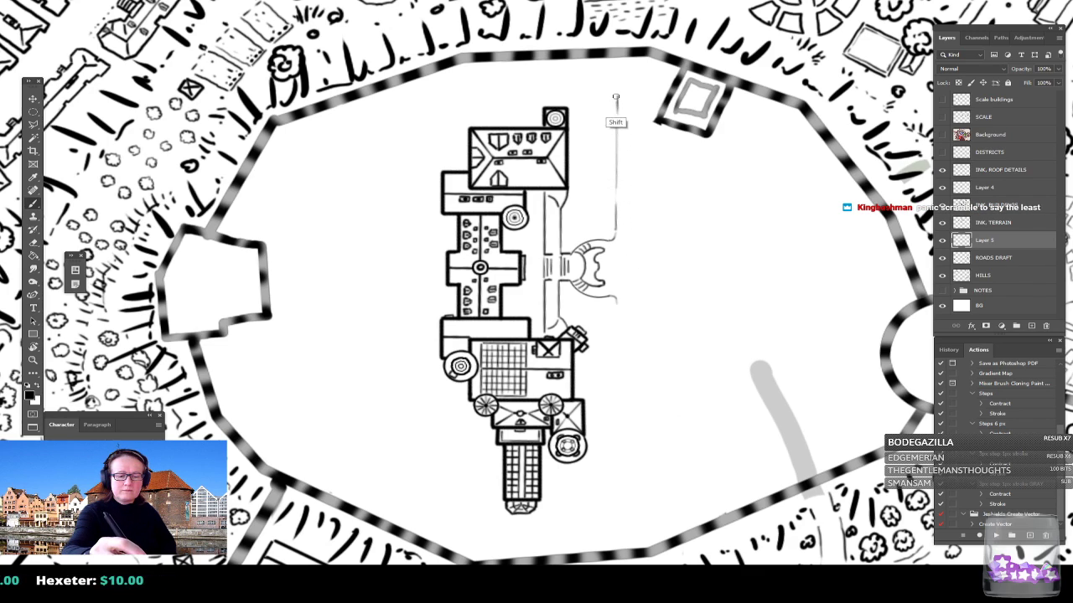
pyautogui.moveTo(618, 305); pyautogui.dragTo(621, 521)
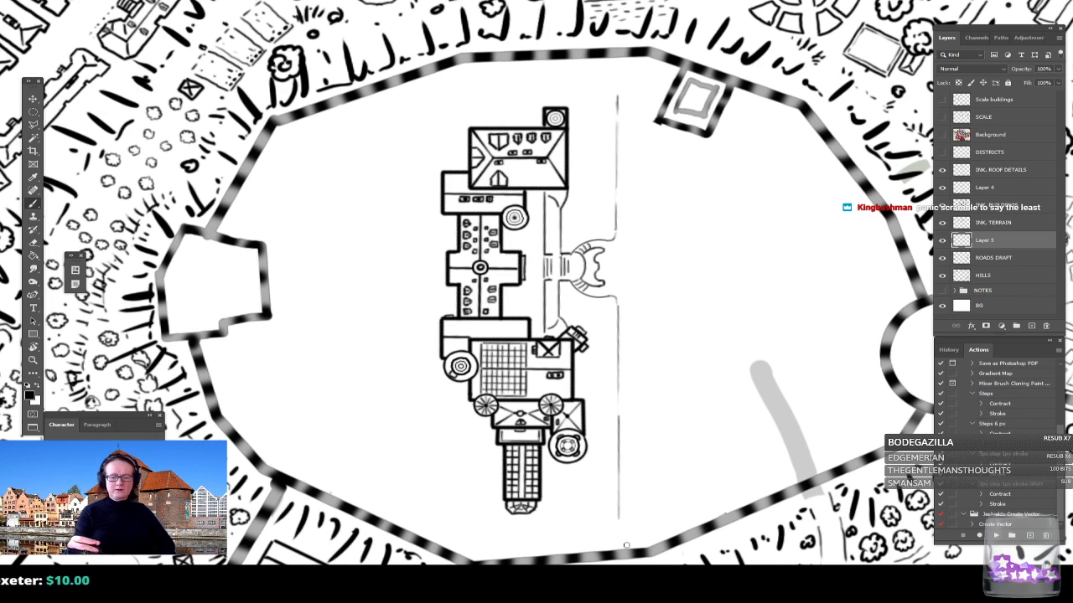
pyautogui.scroll(-5, 626, 546)
pyautogui.scroll(5, 626, 545)
pyautogui.scroll(-5, 626, 546)
pyautogui.scroll(5, 626, 545)
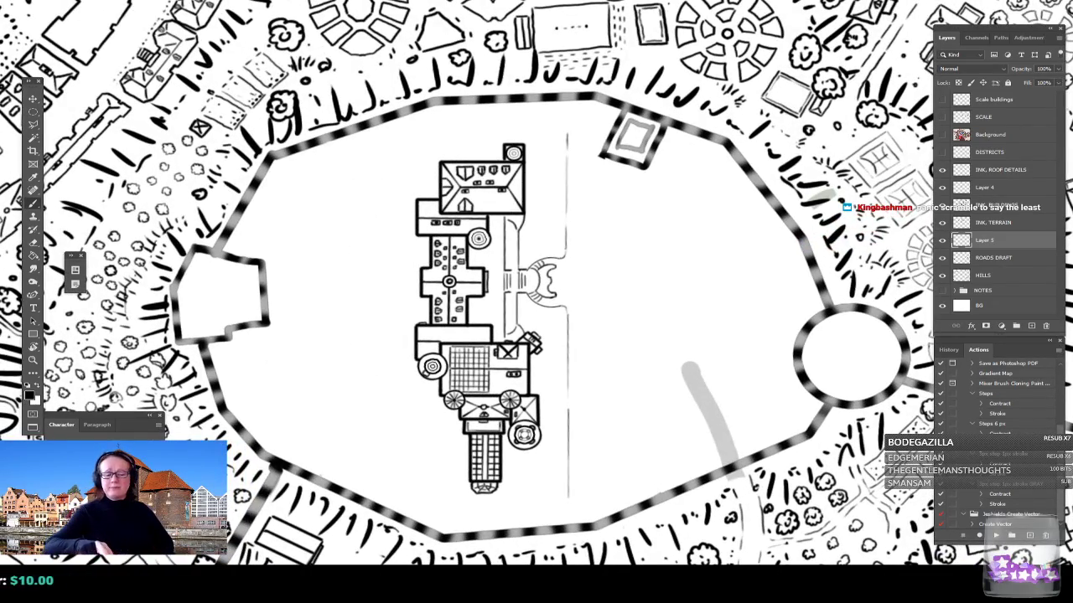
pyautogui.hscroll(-1, 536, 284)
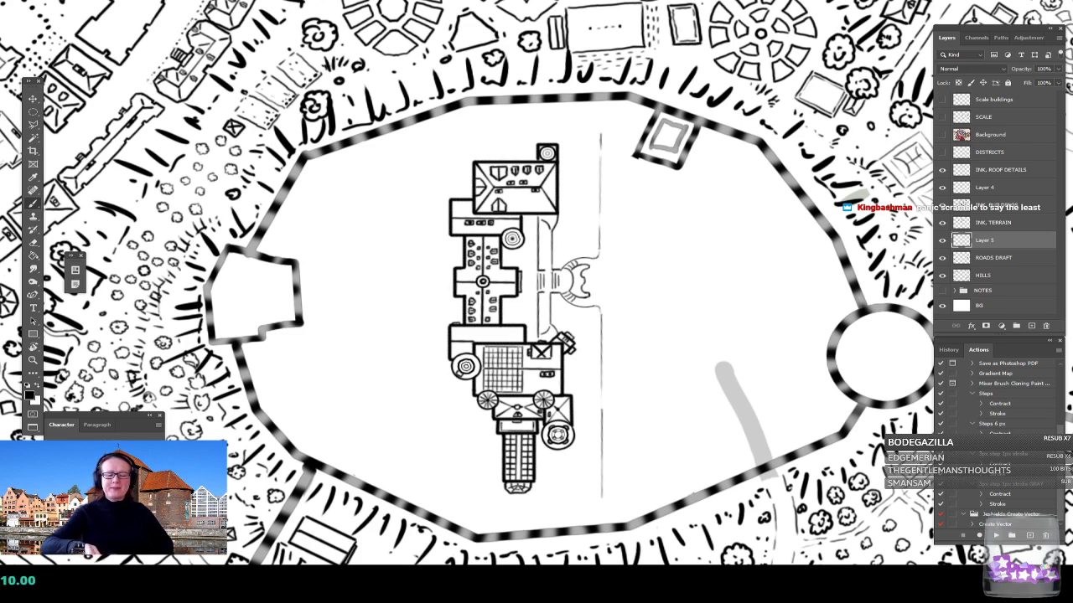
pyautogui.hscroll(-1, 536, 283)
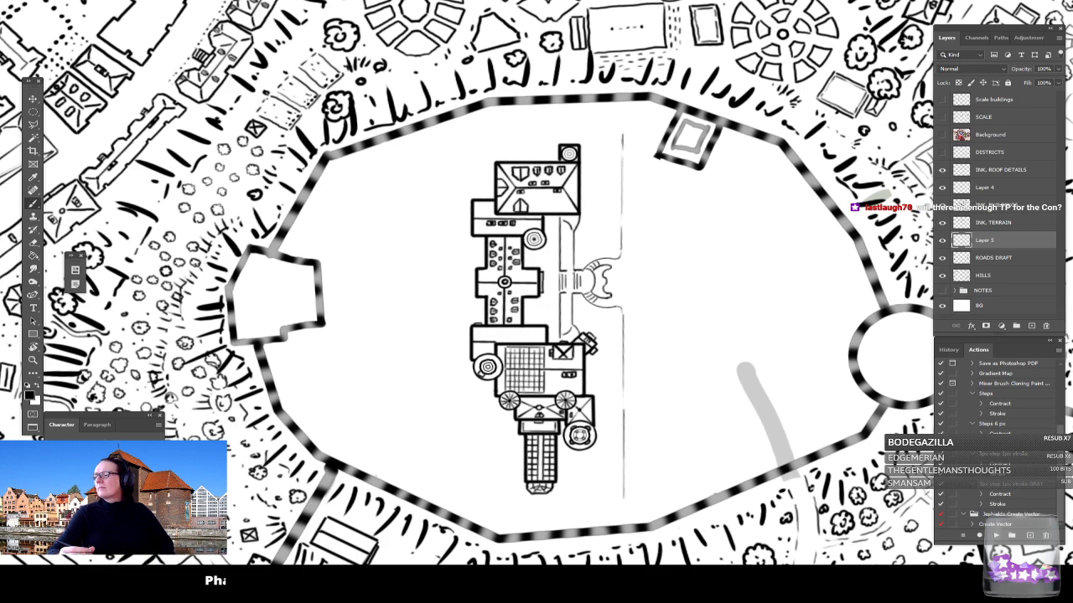
pyautogui.moveTo(586, 335)
pyautogui.mouseDown()
pyautogui.moveTo(602, 328)
pyautogui.moveTo(565, 335)
pyautogui.moveTo(579, 346)
pyautogui.mouseUp()
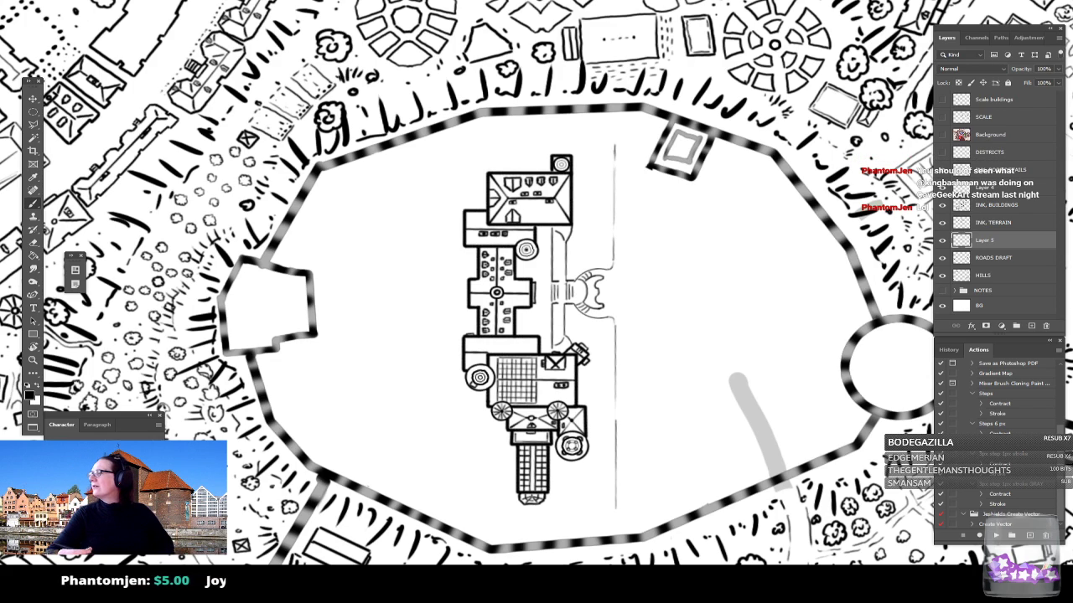
pyautogui.moveTo(637, 335); pyautogui.dragTo(583, 371)
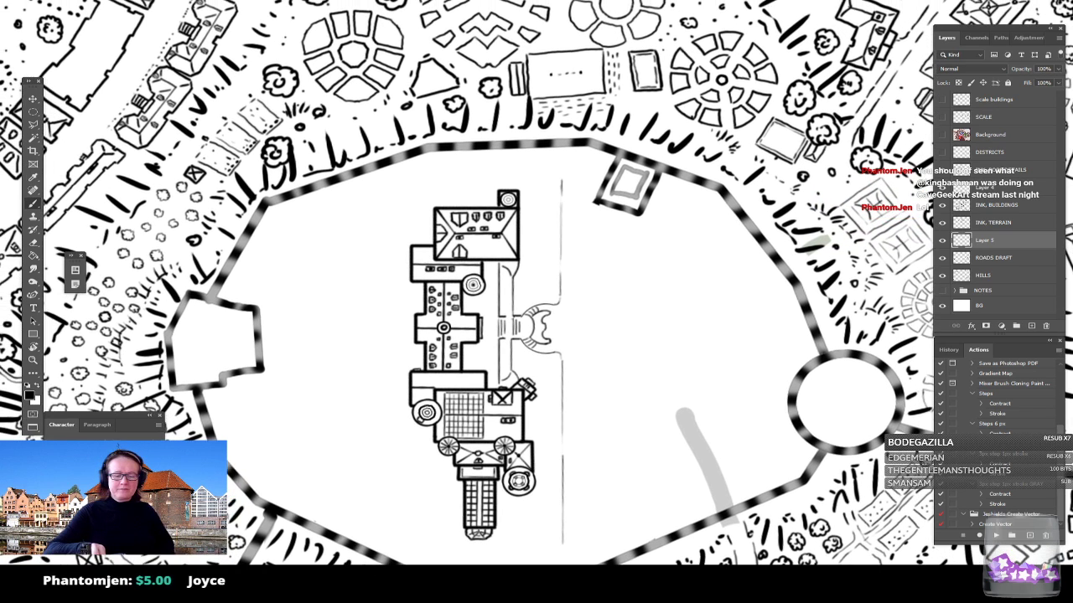
# Step: Stroke a small circle opposite the curved stairs and trim it to its left arc with short vertical lines at the ends
pyautogui.click(32, 112)
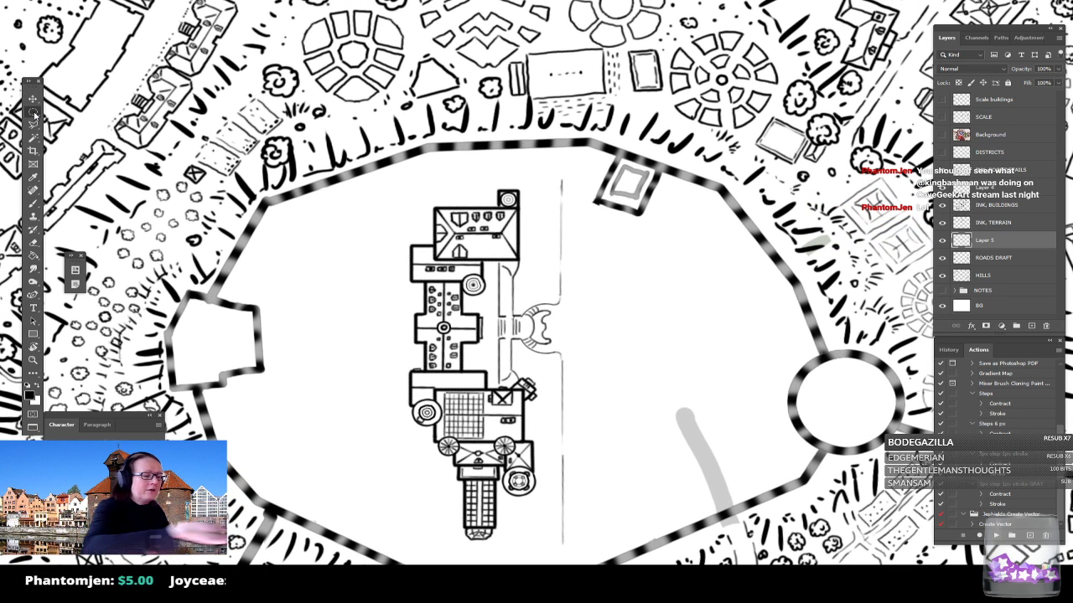
pyautogui.moveTo(586, 318)
pyautogui.mouseDown()
pyautogui.moveTo(626, 340)
pyautogui.moveTo(605, 327)
pyautogui.moveTo(591, 334)
pyautogui.mouseUp()
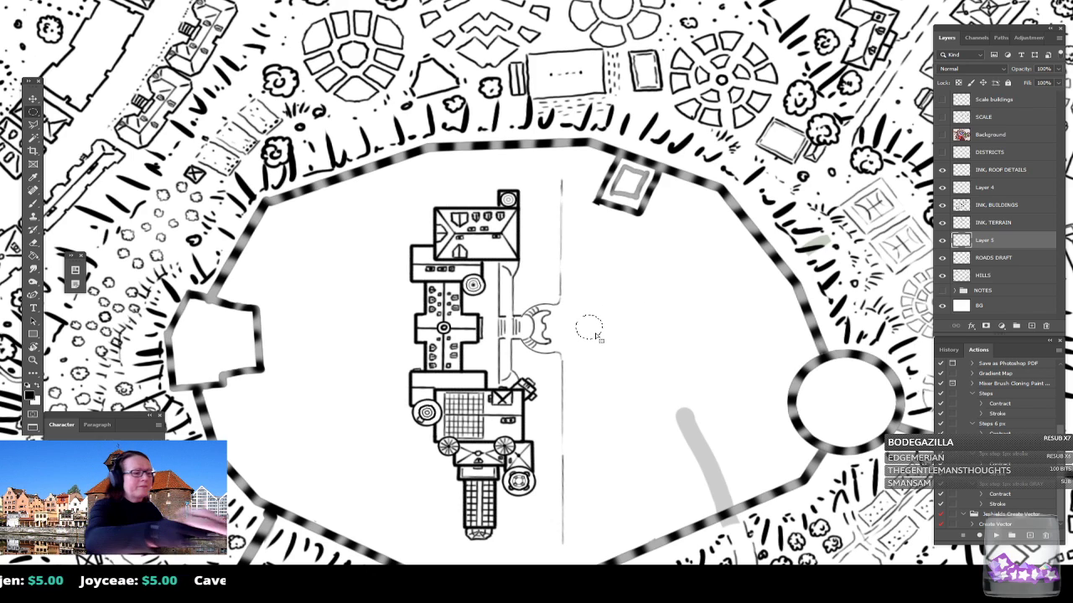
pyautogui.click(41, 0)
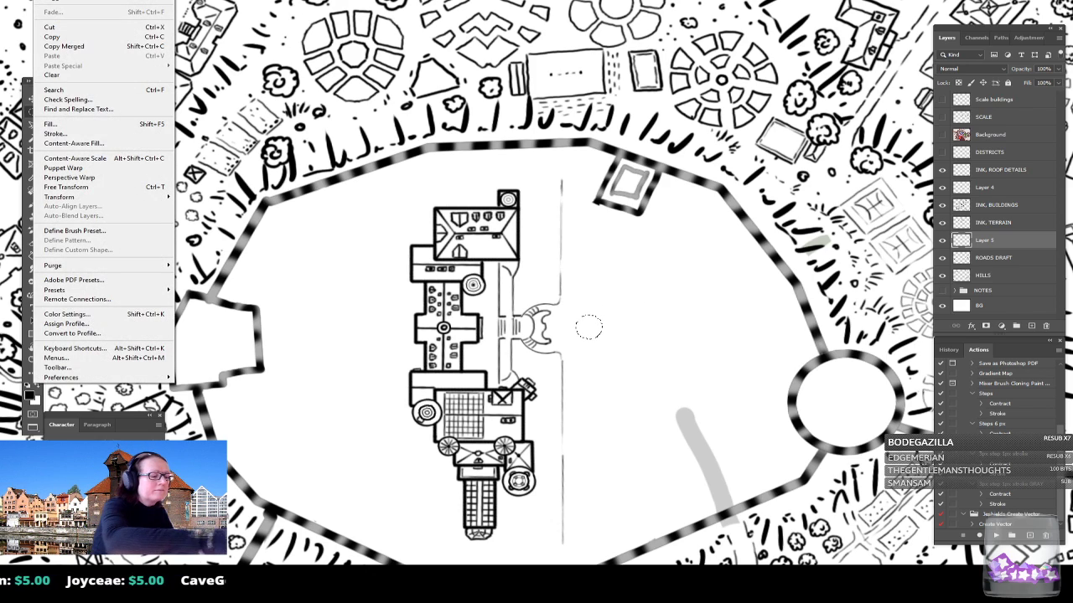
pyautogui.click(95, 134)
pyautogui.press('Return')
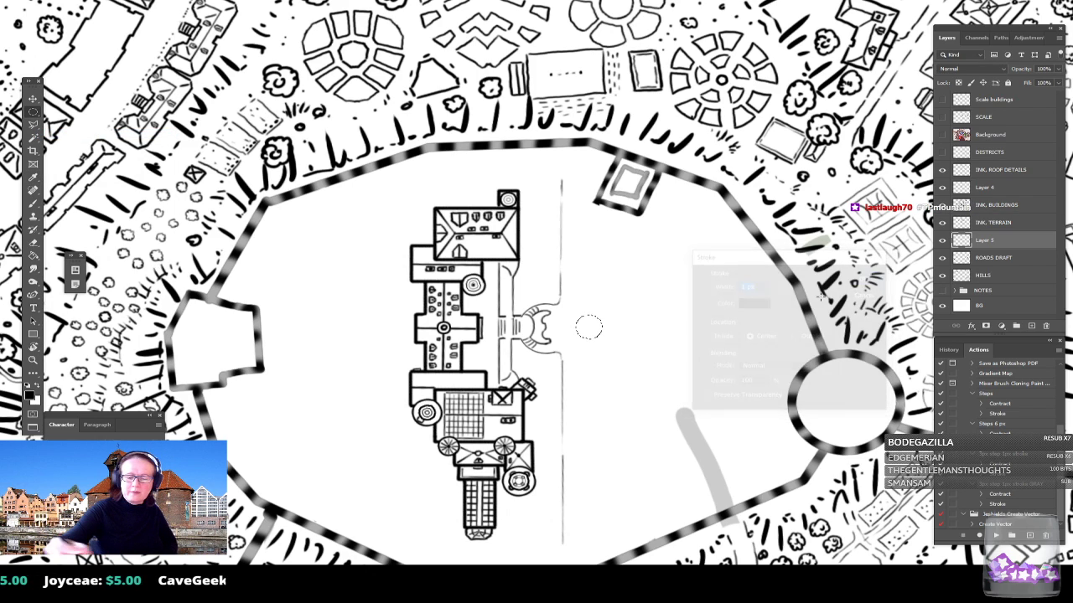
pyautogui.hotkey('ctrl', 'd')
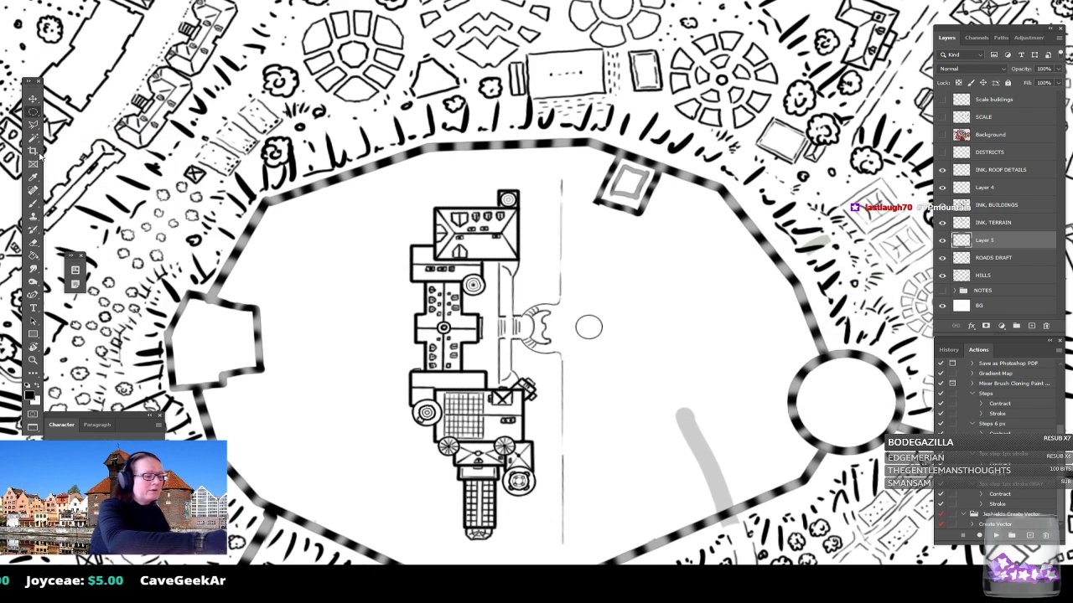
pyautogui.click(33, 205)
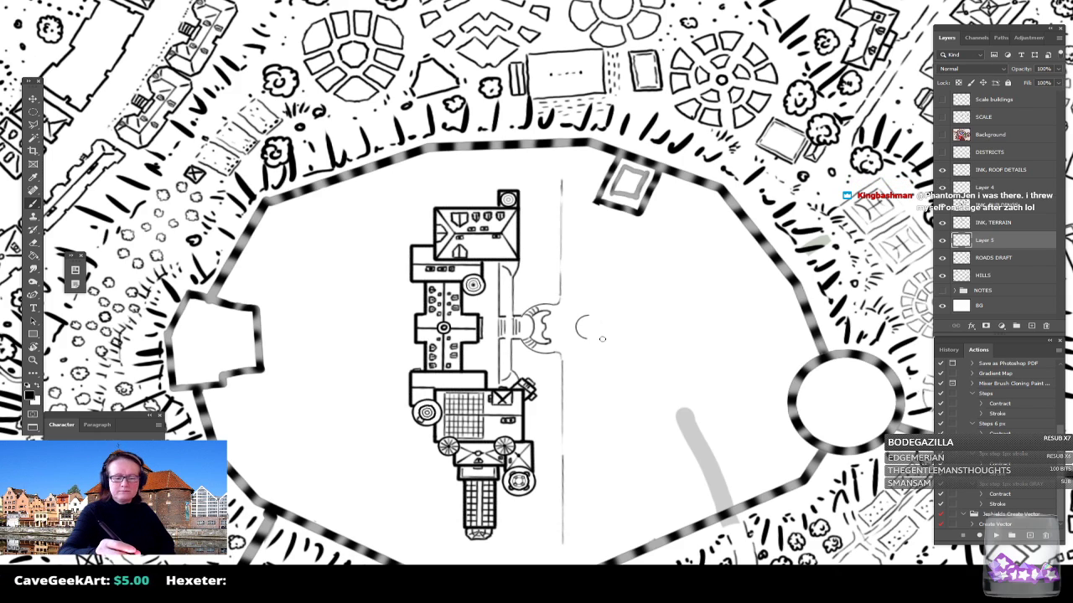
pyautogui.moveTo(587, 340); pyautogui.dragTo(589, 302)
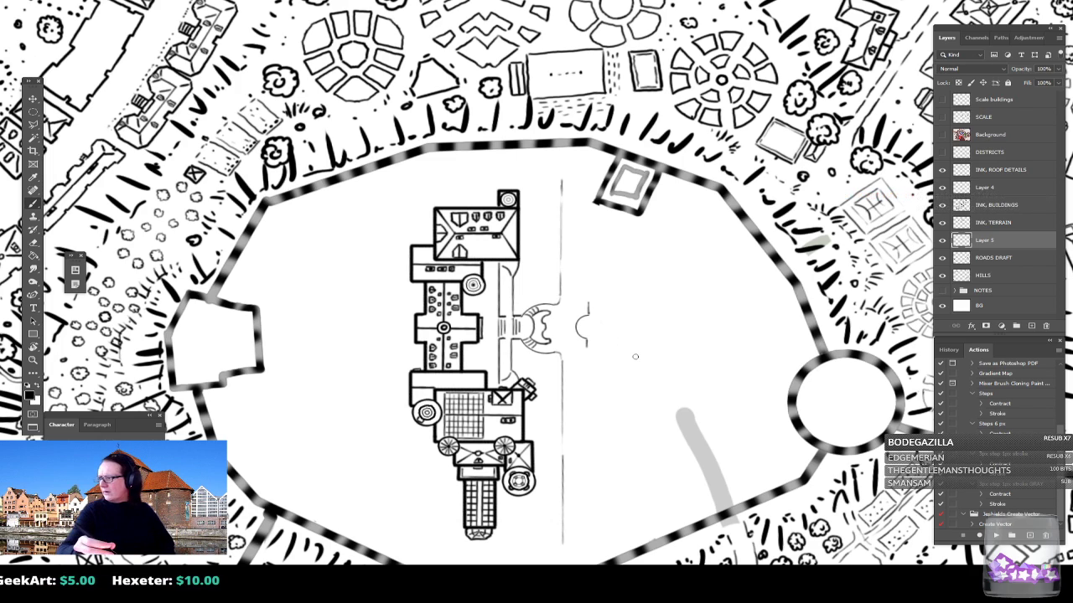
# Step: Ink horizontal edges running right from the arc's vertical ends, removing the upper one and shortening the lower one
pyautogui.moveTo(586, 347); pyautogui.dragTo(704, 347)
pyautogui.moveTo(590, 301); pyautogui.dragTo(704, 300)
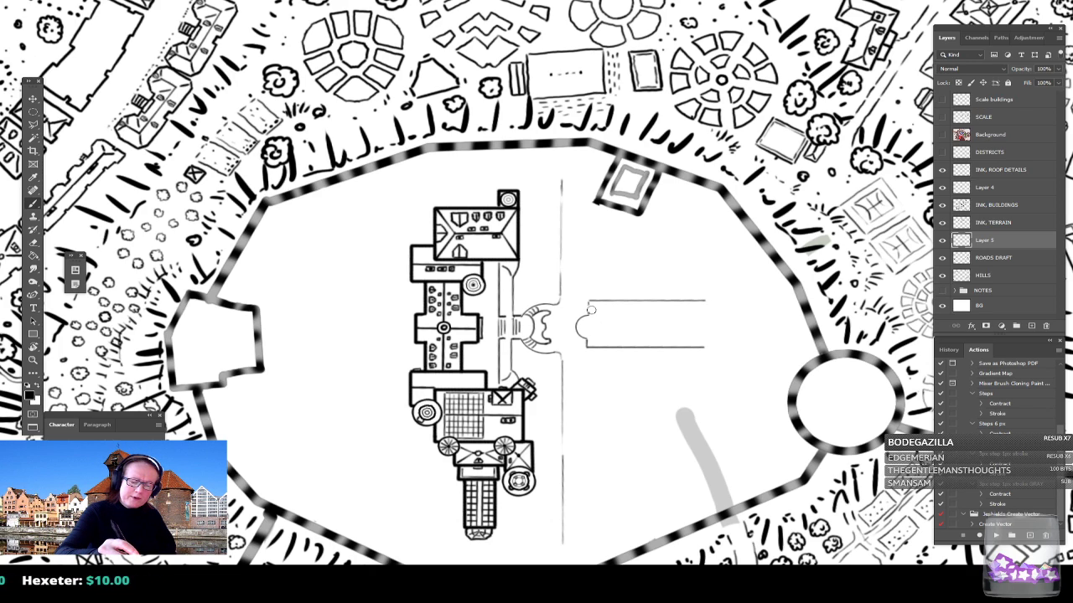
pyautogui.moveTo(591, 310); pyautogui.dragTo(695, 300)
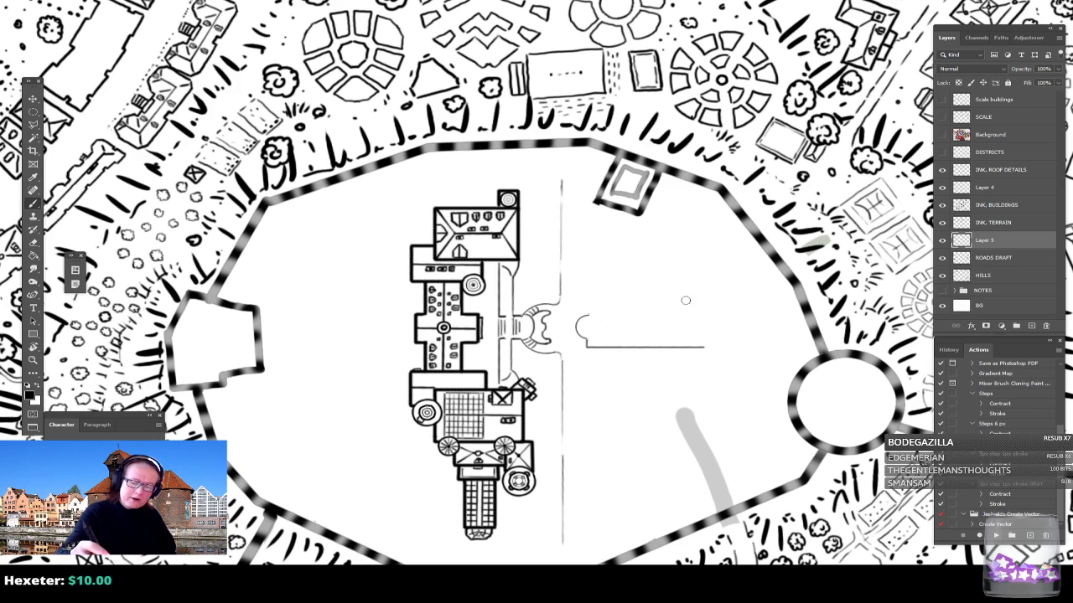
pyautogui.moveTo(644, 355)
pyautogui.mouseDown()
pyautogui.moveTo(670, 351)
pyautogui.moveTo(704, 342)
pyautogui.mouseUp()
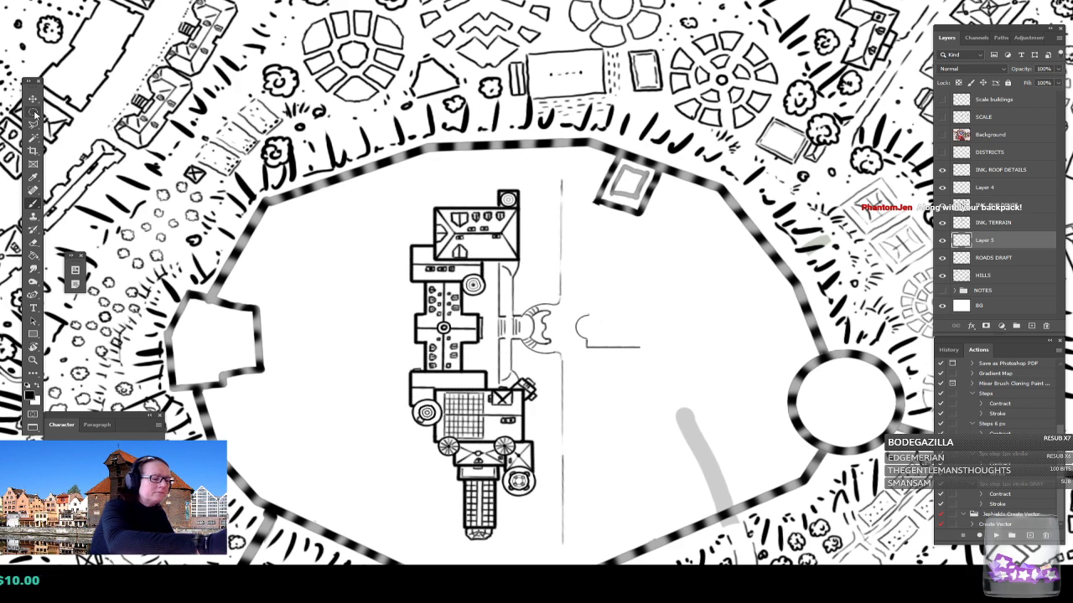
# Step: Copy the arc and its horizontal edge onto a new layer, flipped horizontally and placed to mirror the original
pyautogui.moveTo(33, 112); pyautogui.dragTo(71, 114)
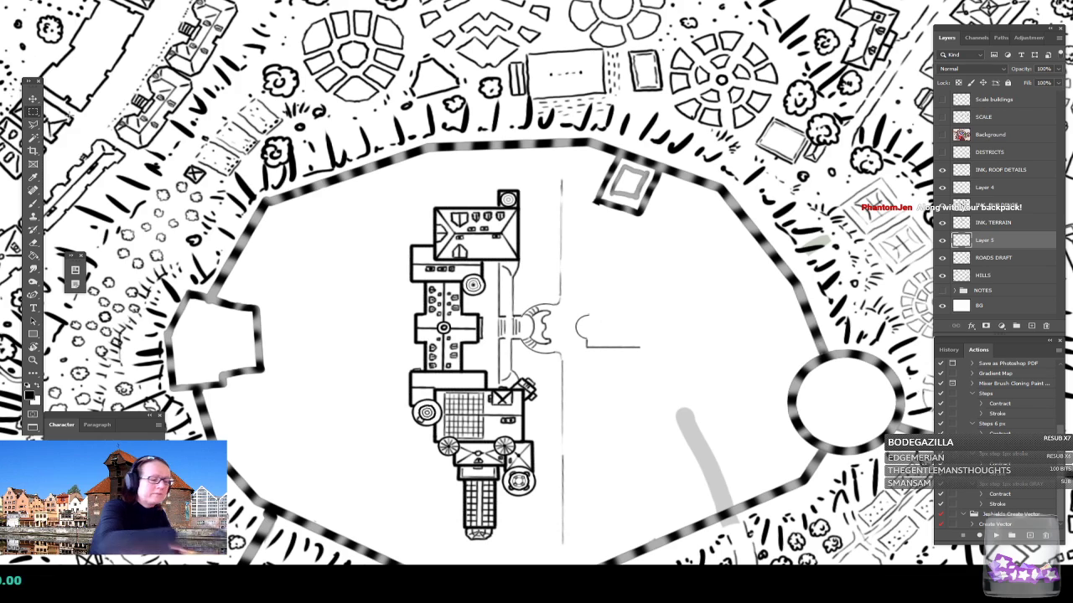
pyautogui.moveTo(572, 362)
pyautogui.mouseDown()
pyautogui.moveTo(641, 327)
pyautogui.moveTo(647, 307)
pyautogui.mouseUp()
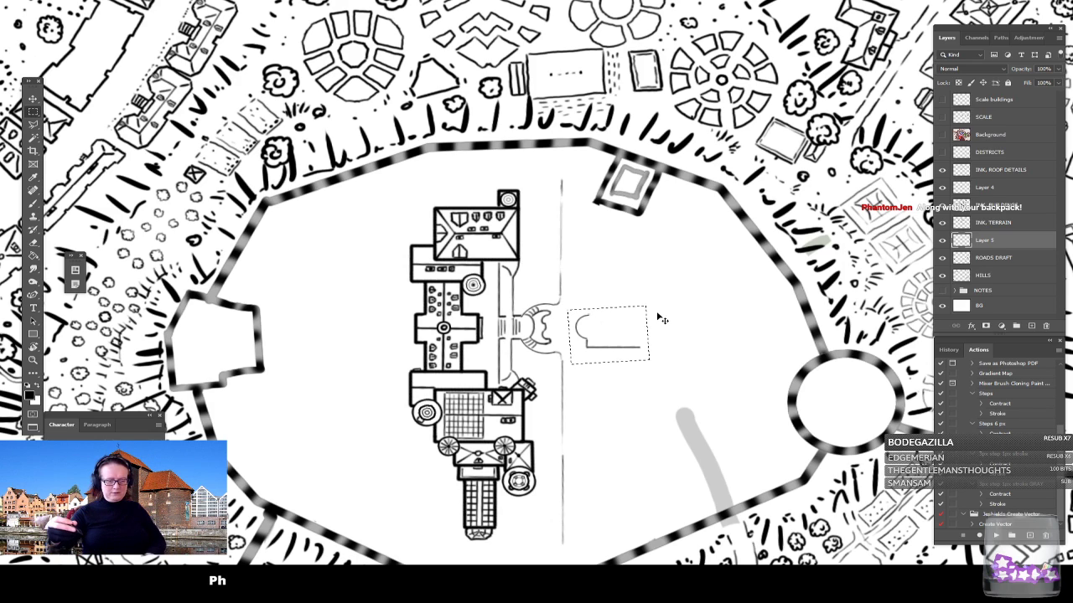
pyautogui.hotkey('ctrl', 'j')
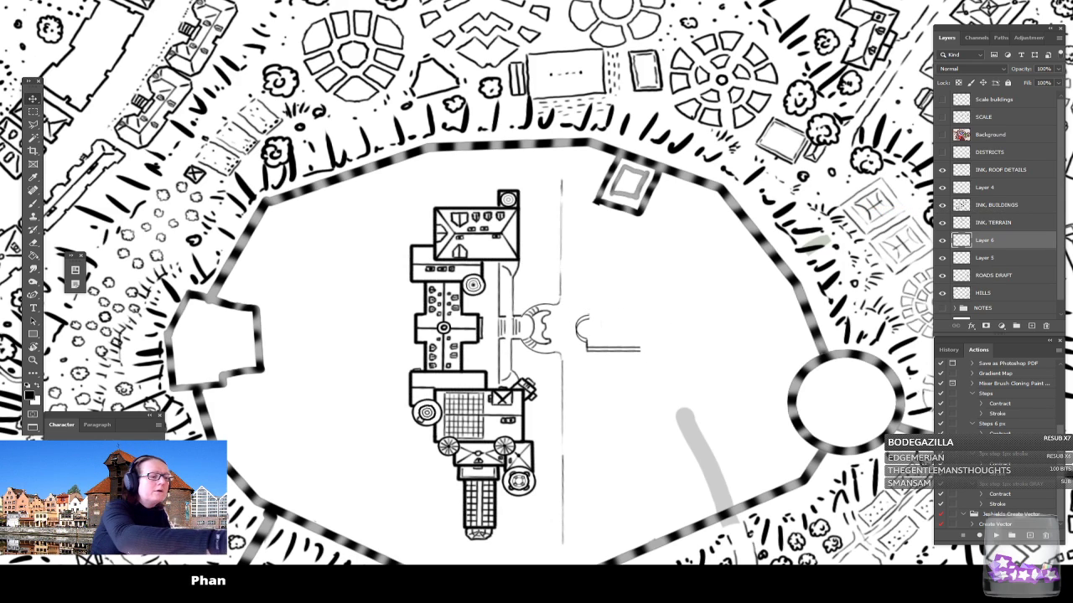
pyautogui.click(42, 1)
pyautogui.moveTo(146, 198)
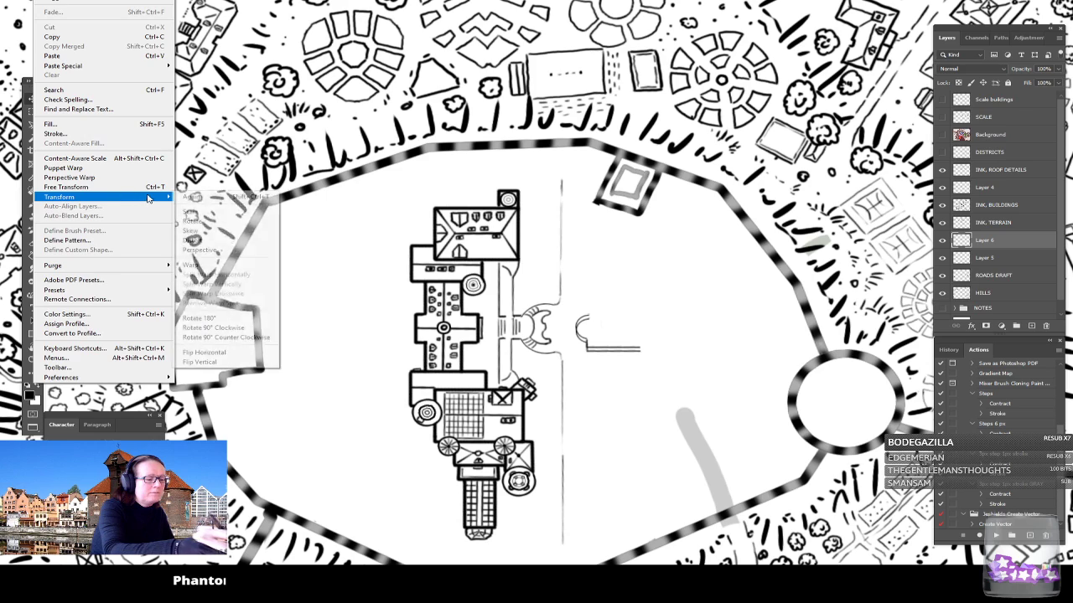
pyautogui.click(225, 353)
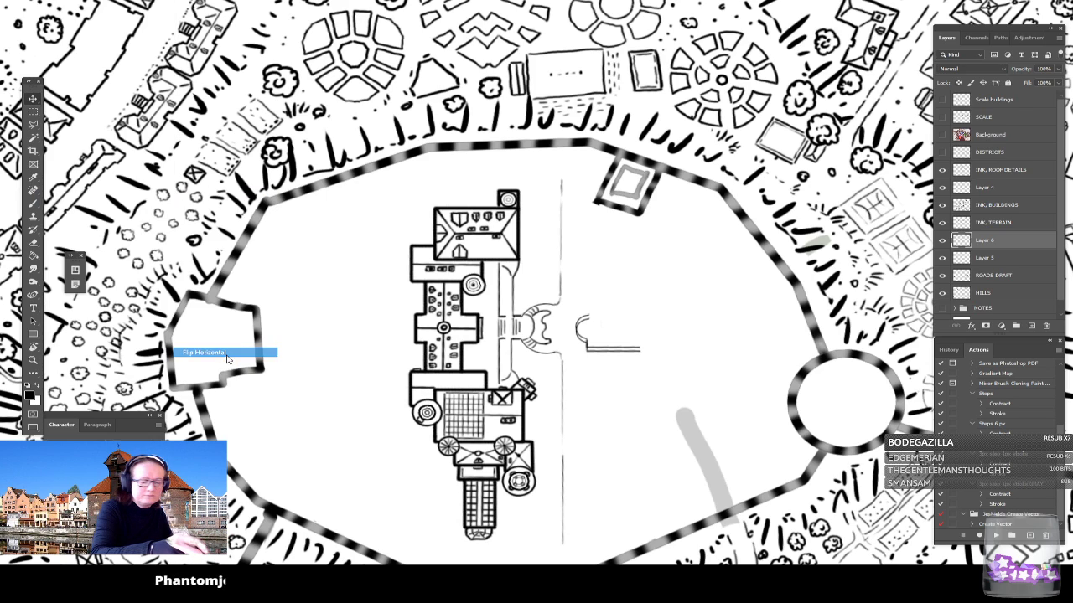
pyautogui.press('ctrl')
pyautogui.hotkey('ctrl', 't')
pyautogui.moveTo(656, 328); pyautogui.dragTo(660, 331)
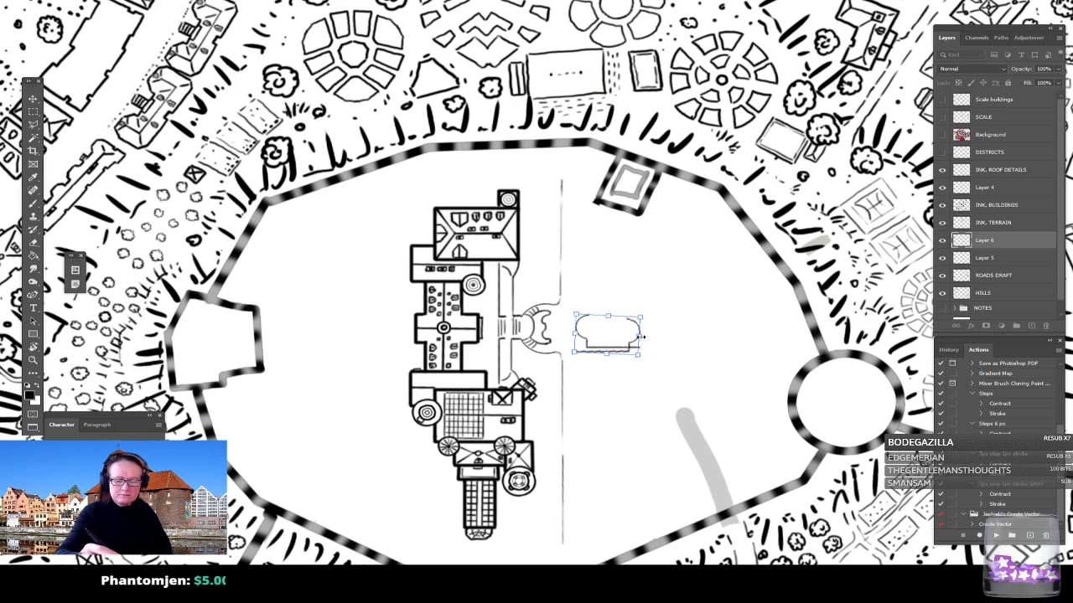
pyautogui.press('Return')
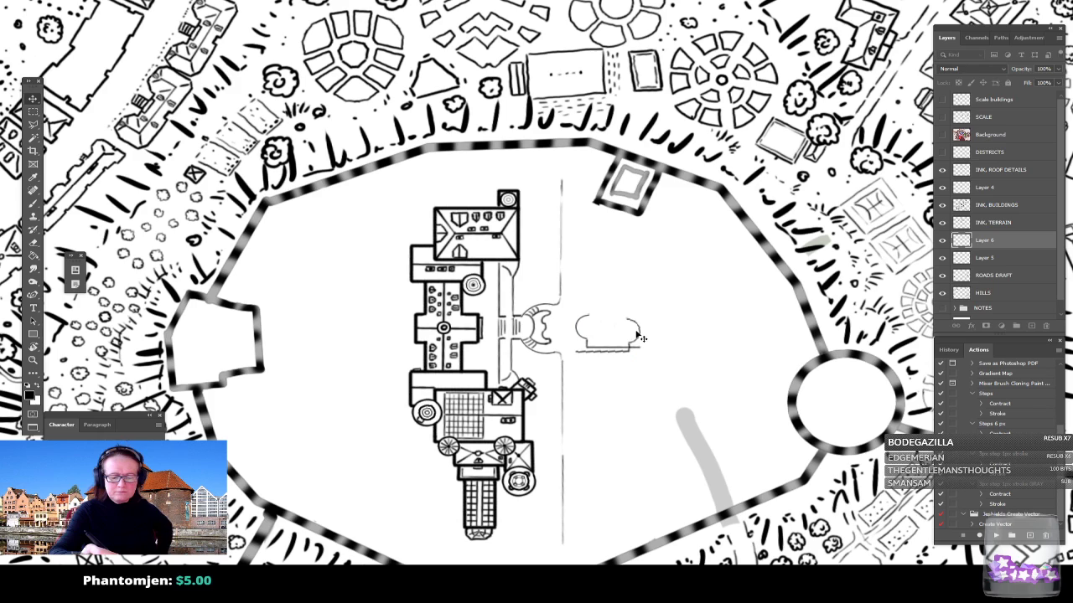
# Step: Shift the mirrored arc right to complete the lower half of the garden outline and lasso around both halves
pyautogui.moveTo(637, 330); pyautogui.dragTo(704, 328)
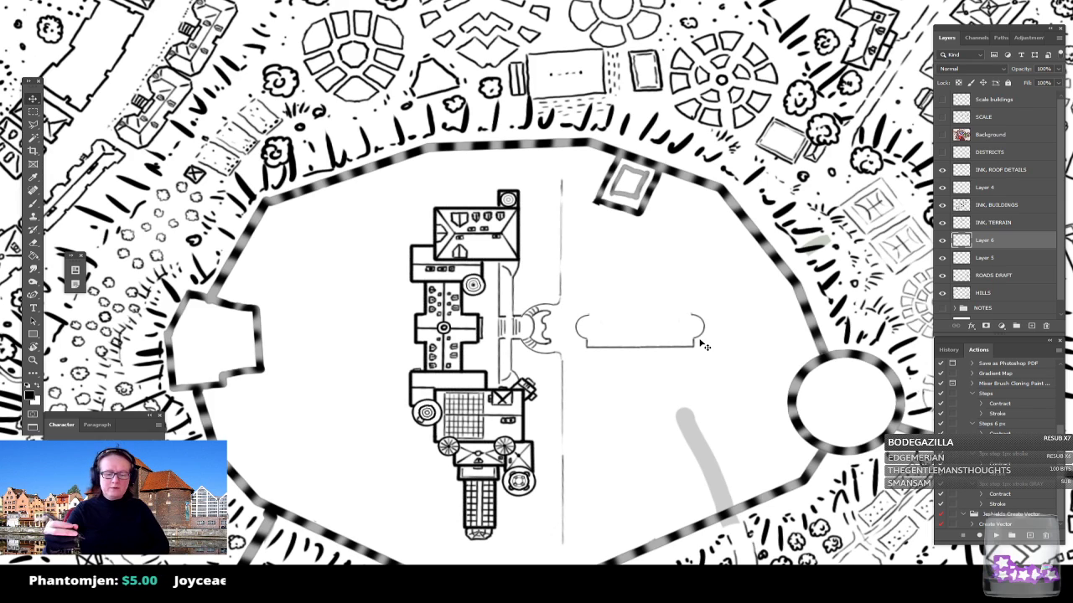
pyautogui.click(33, 113)
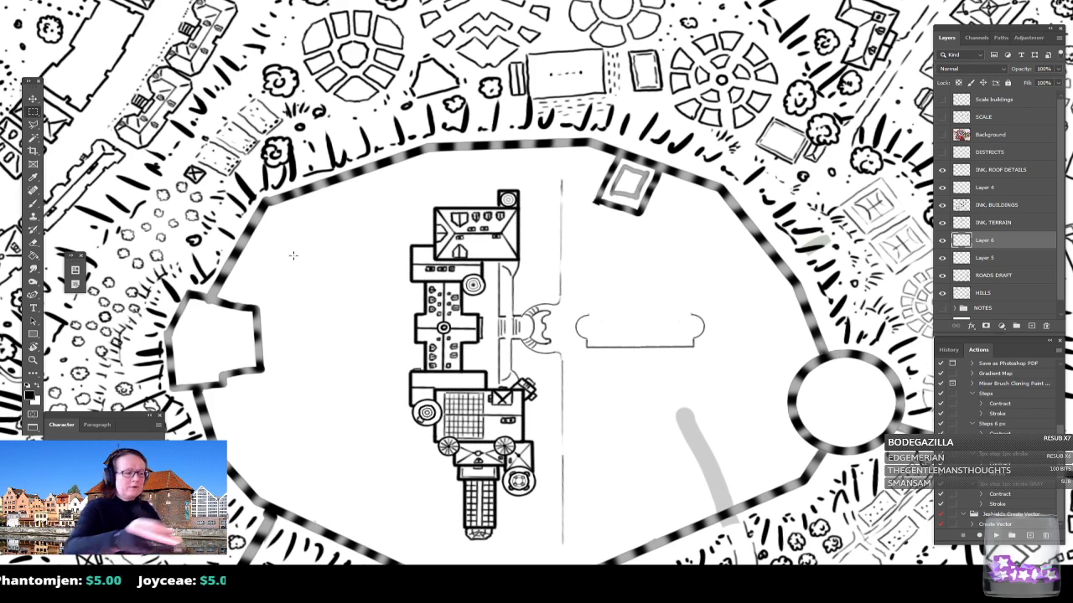
pyautogui.click(33, 126)
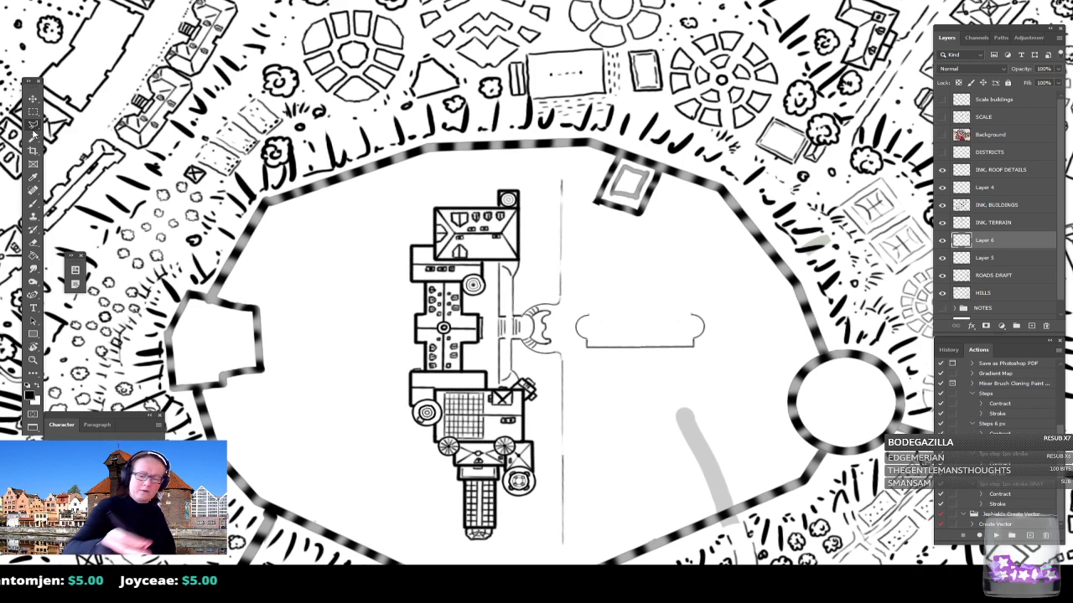
pyautogui.click(587, 307)
pyautogui.click(569, 318)
pyautogui.click(570, 354)
pyautogui.click(622, 374)
pyautogui.click(722, 361)
pyautogui.click(731, 298)
pyautogui.click(662, 283)
pyautogui.click(588, 307)
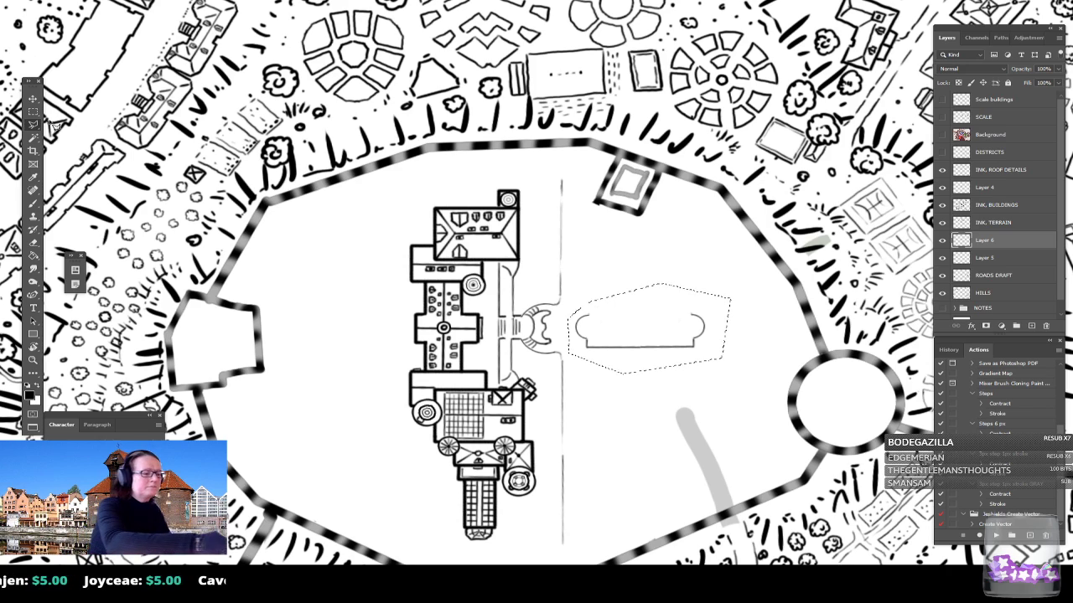
# Step: Merge Layer 5 and Layer 6 and copy the lassoed half outline onto a new layer
pyautogui.hotkey('ctrl', 'j')
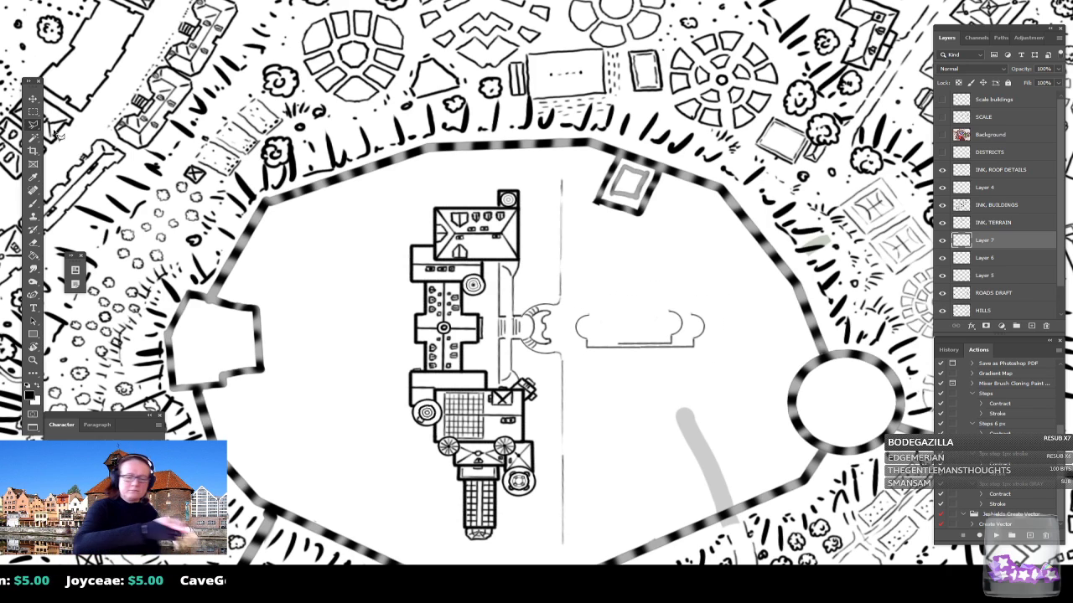
pyautogui.hotkey('ctrl', 'z')
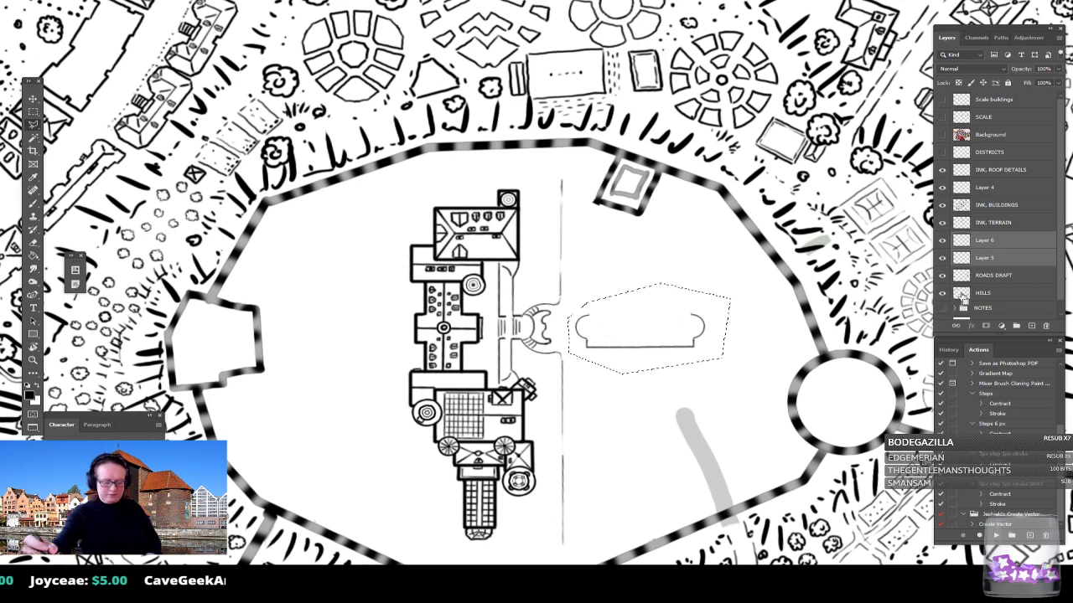
pyautogui.hotkey('ctrl', 'e')
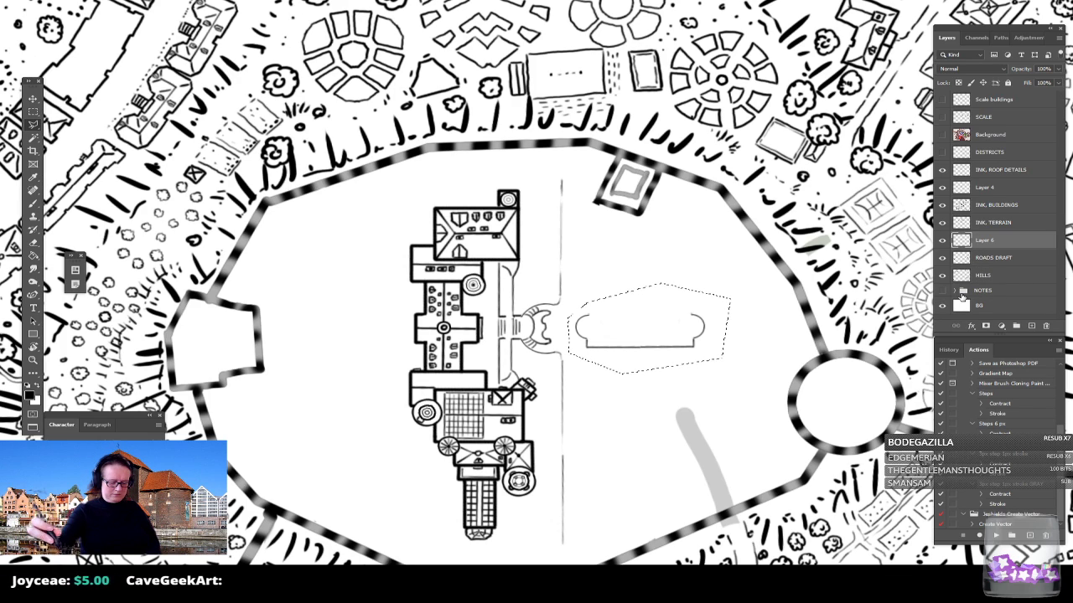
pyautogui.hotkey('ctrl', 'j')
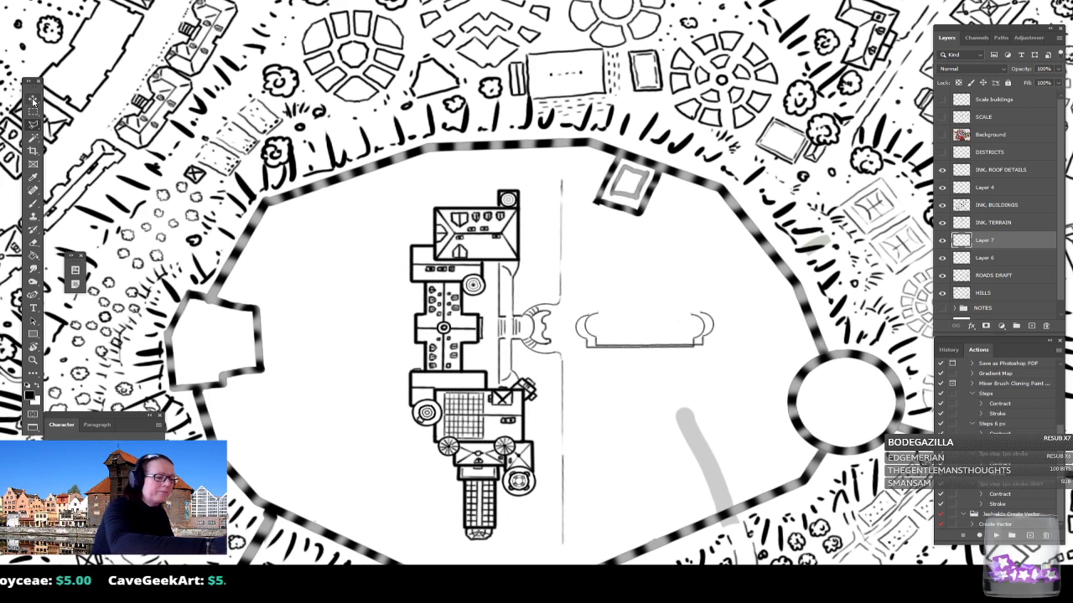
# Step: Flip the copied half outline vertically, align it to close the garden shape, and merge it with the original's layer
pyautogui.hotkey('ctrl', 't')
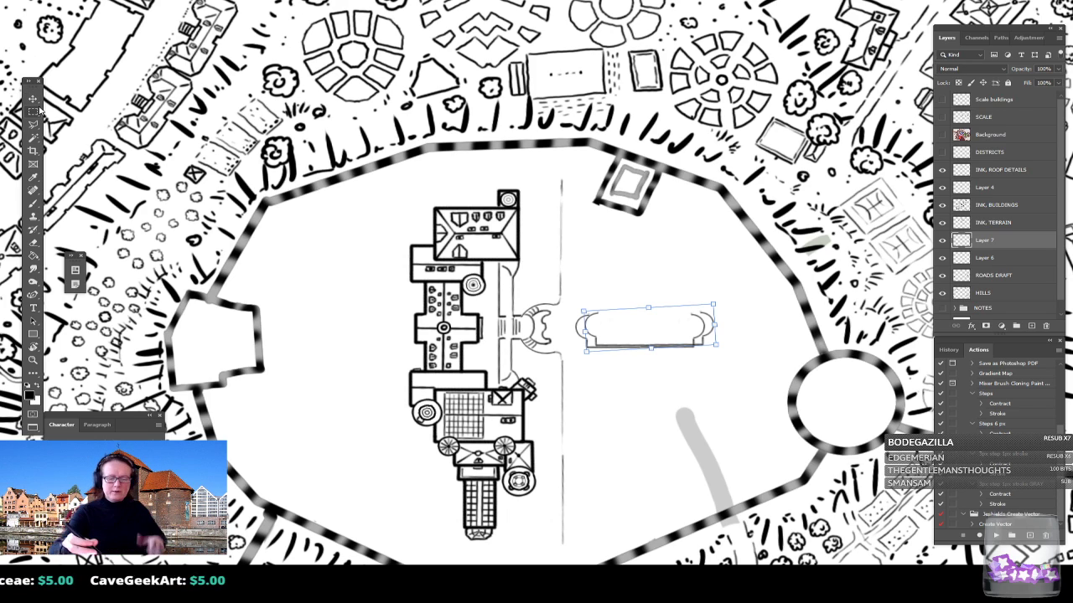
pyautogui.moveTo(651, 290); pyautogui.dragTo(699, 406)
pyautogui.moveTo(688, 331)
pyautogui.mouseDown()
pyautogui.moveTo(669, 313)
pyautogui.moveTo(681, 326)
pyautogui.mouseUp()
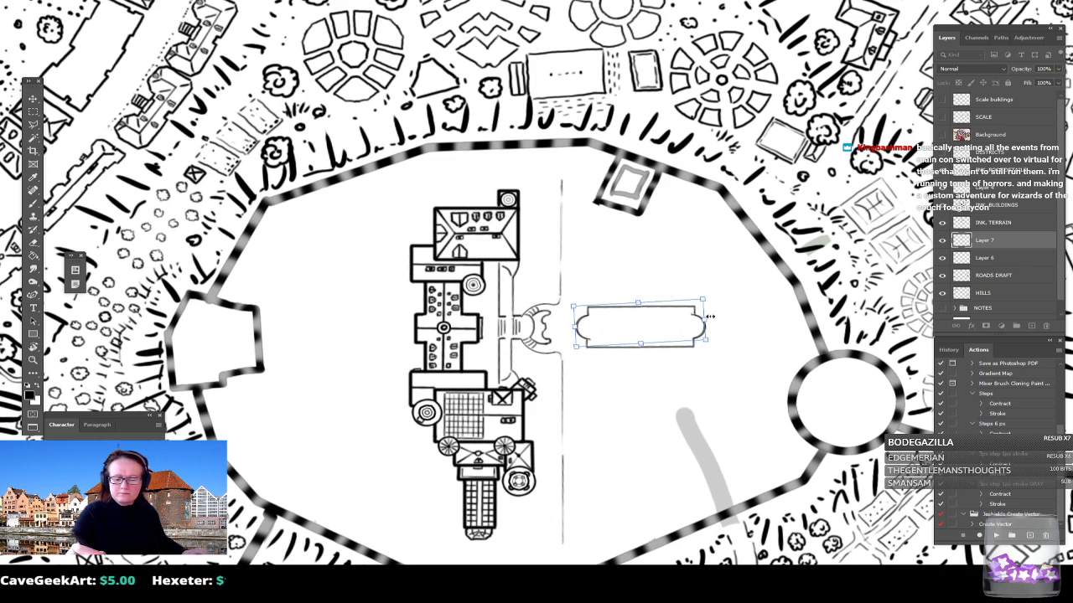
pyautogui.press('Left')
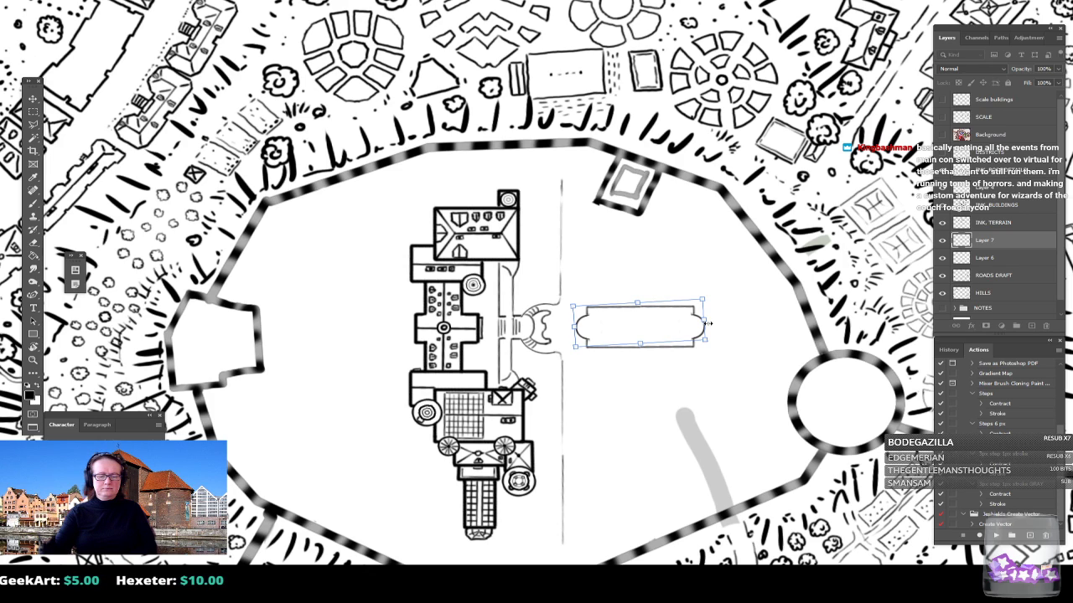
pyautogui.press('Return')
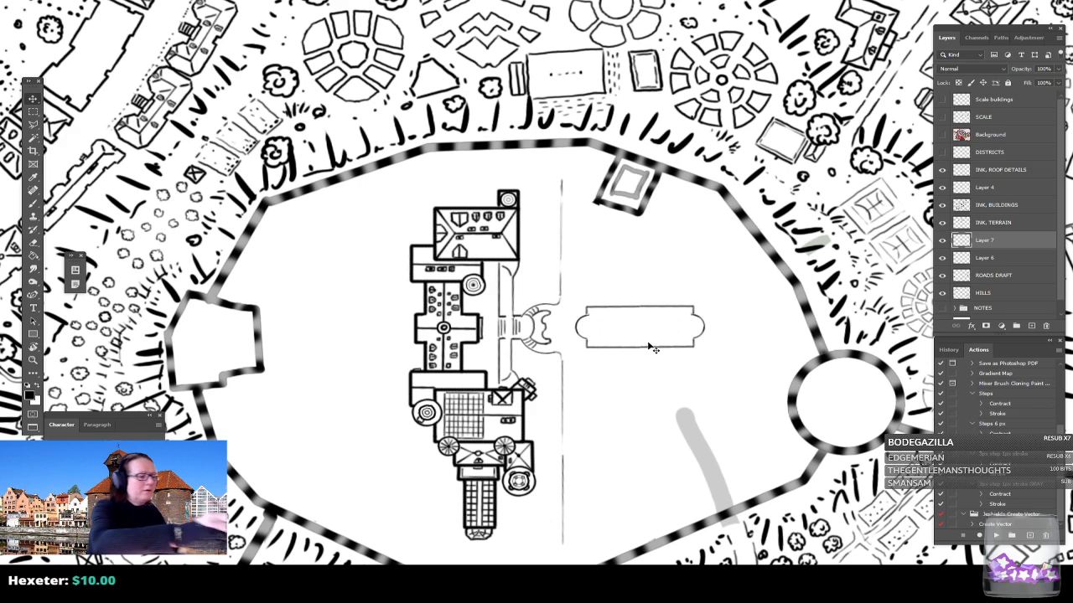
pyautogui.click(33, 112)
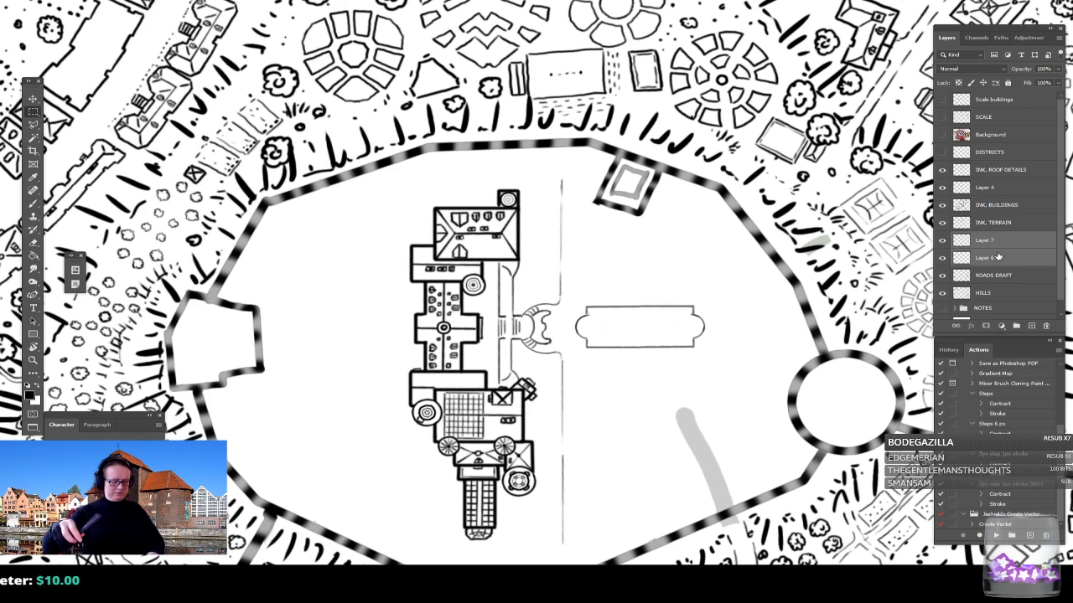
pyautogui.hotkey('ctrl', 'e')
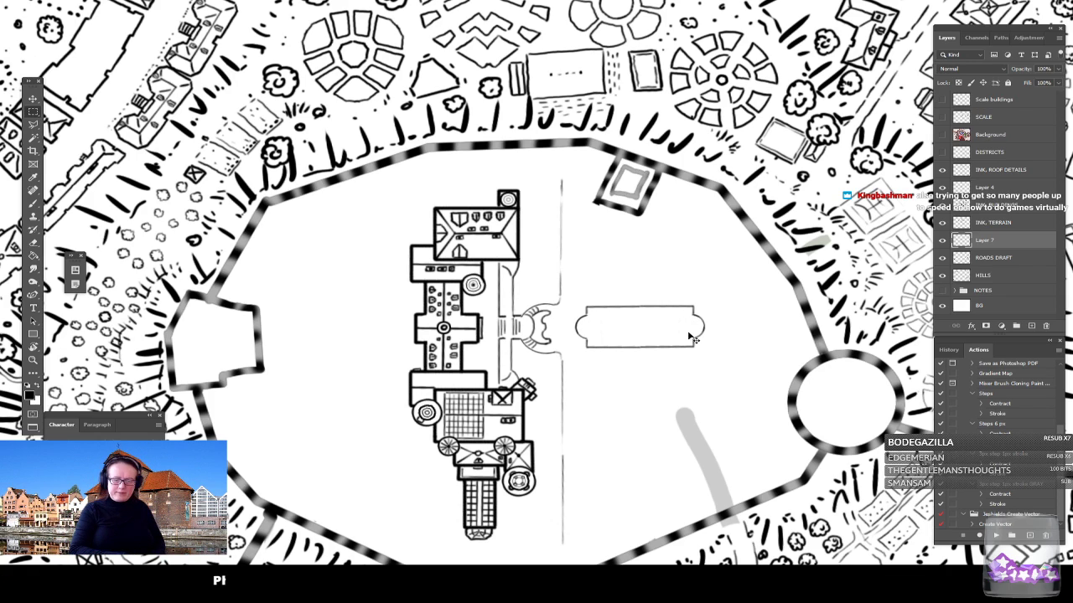
# Step: Select the area inside the garden outline by colour and contract the selection by 3 pixels
pyautogui.press('b')
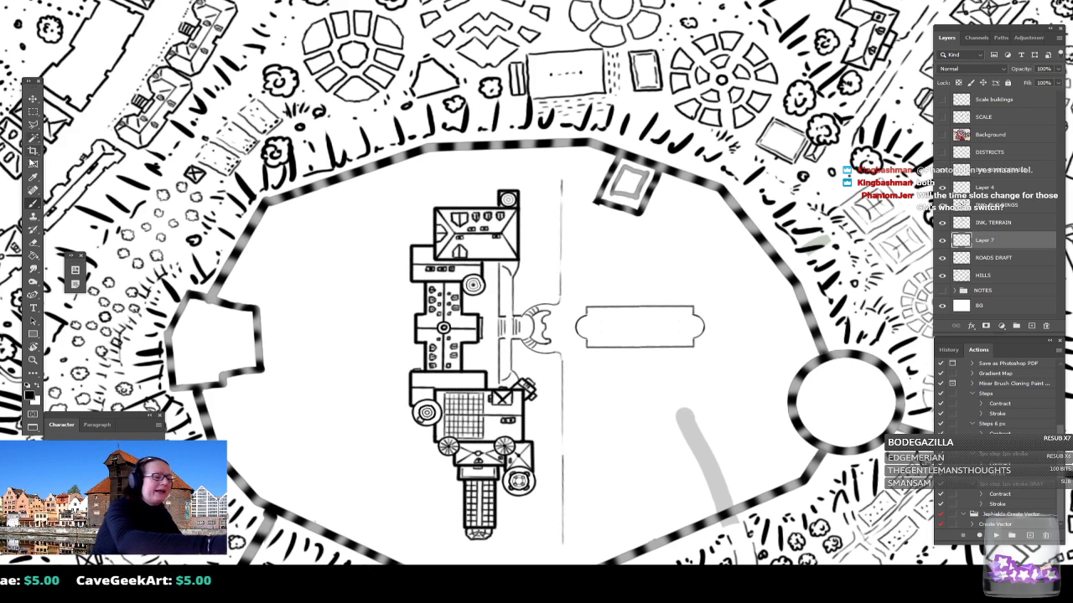
pyautogui.click(33, 141)
pyautogui.click(654, 332)
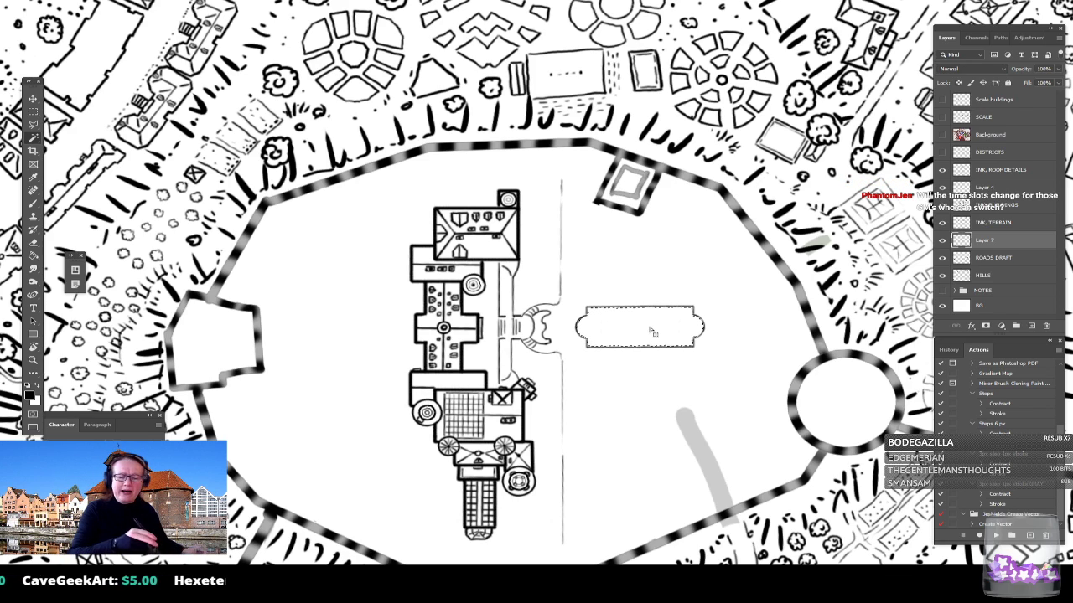
pyautogui.click(42, 0)
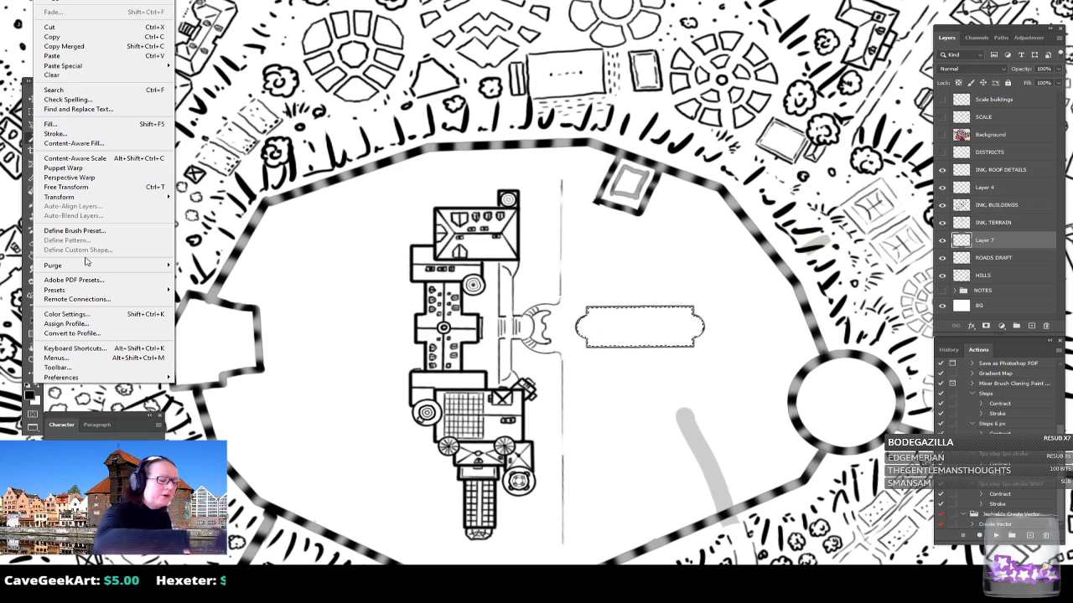
pyautogui.moveTo(170, 198)
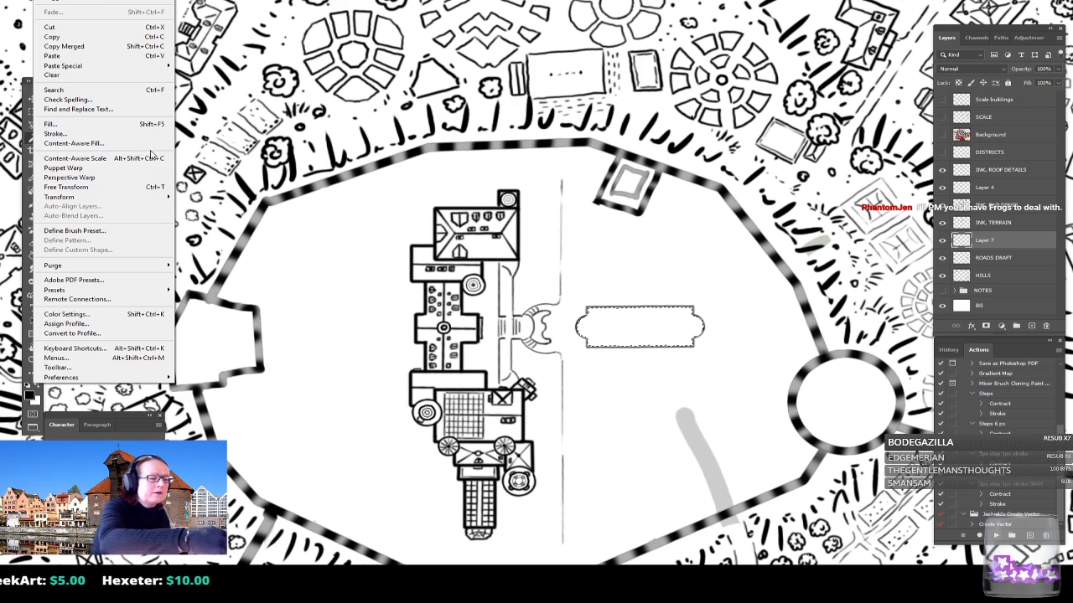
pyautogui.moveTo(138, 2)
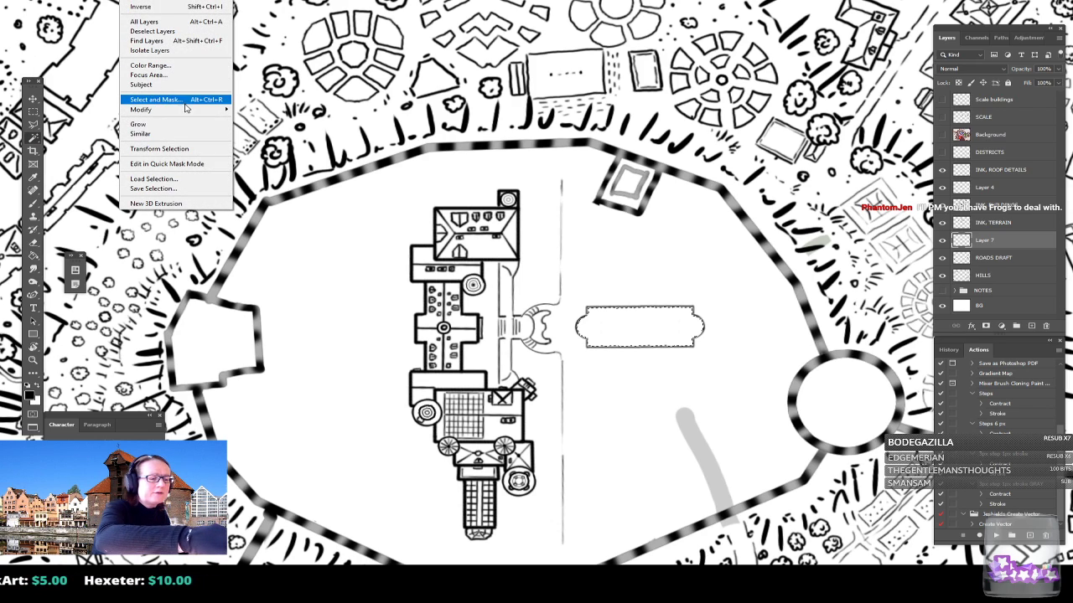
pyautogui.moveTo(217, 111)
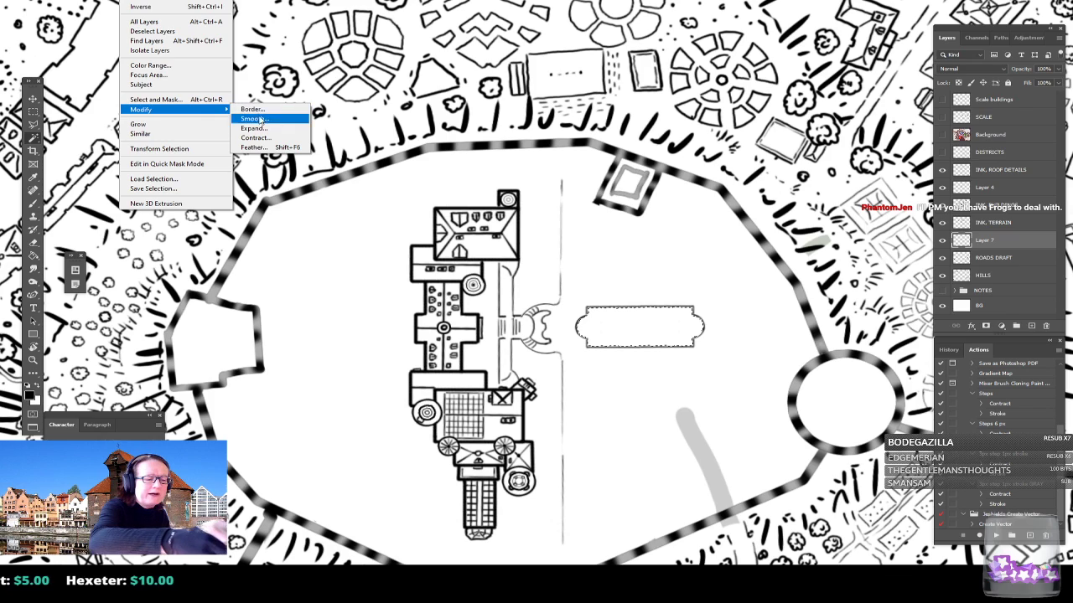
pyautogui.click(274, 140)
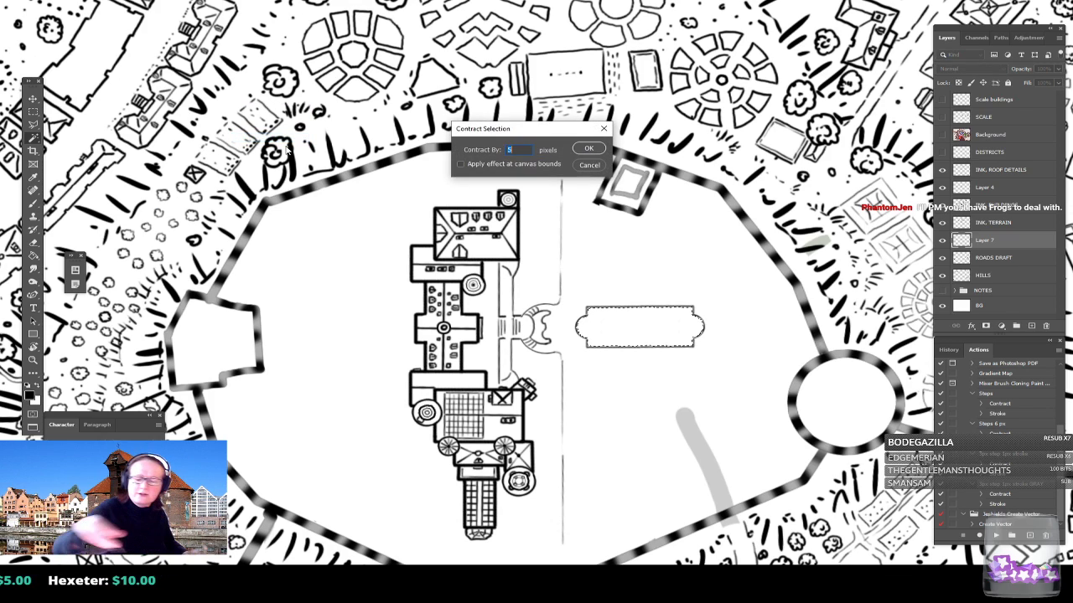
pyautogui.write('3')
pyautogui.press('Return')
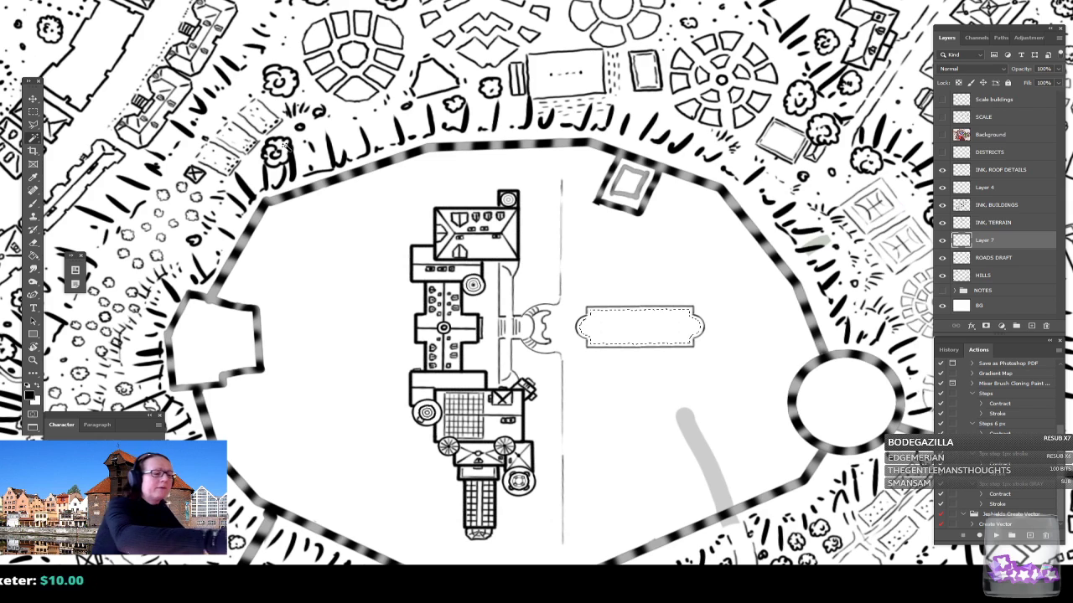
# Step: Stroke the contracted selection with a 1 px black centred line as an inner garden border, and deselect it
pyautogui.click(42, 1)
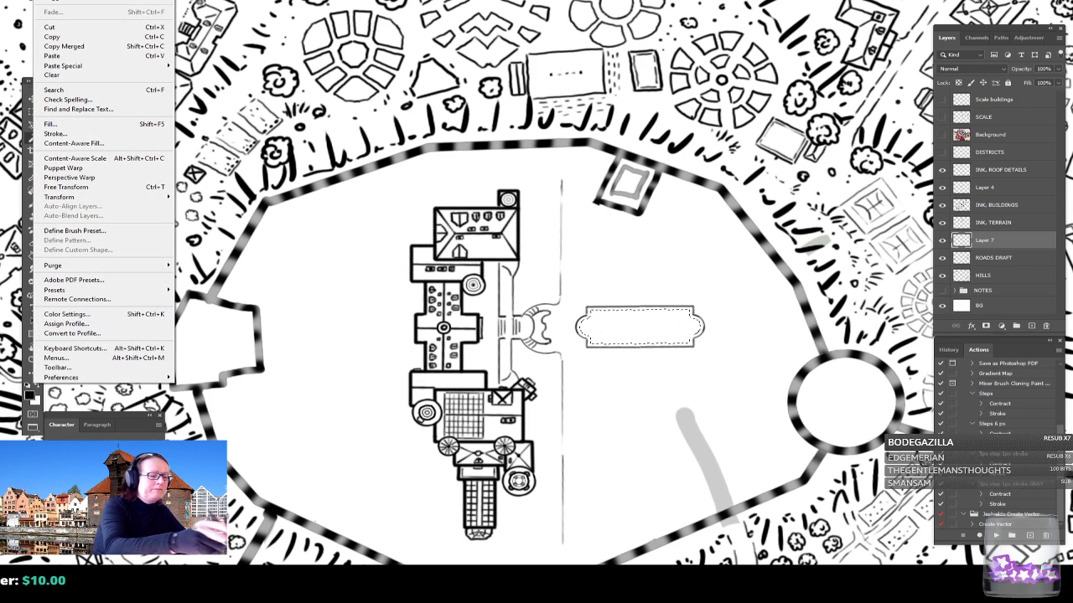
pyautogui.click(96, 137)
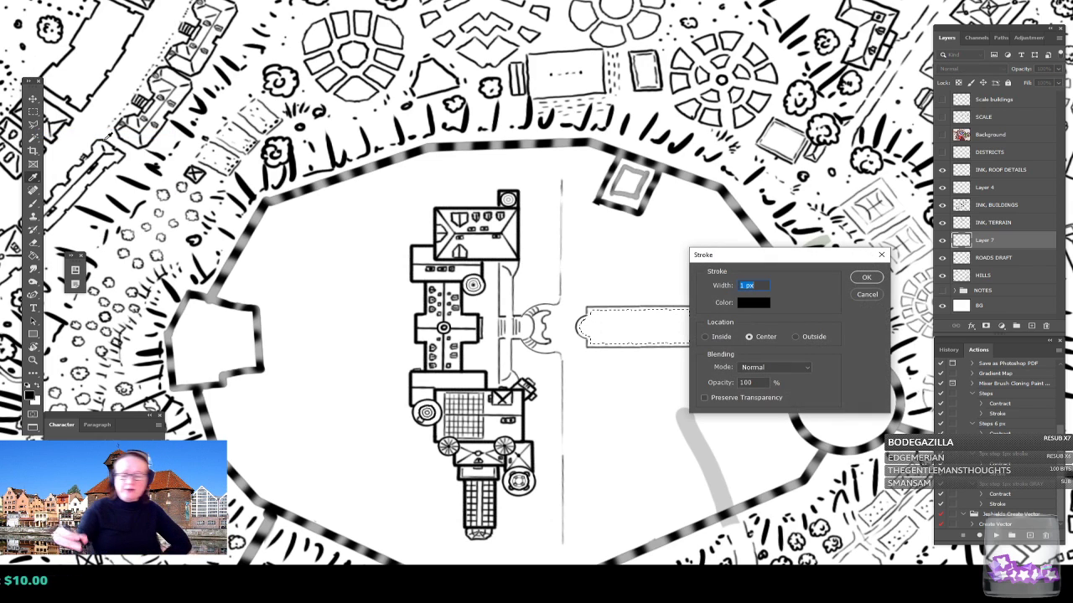
pyautogui.click(867, 279)
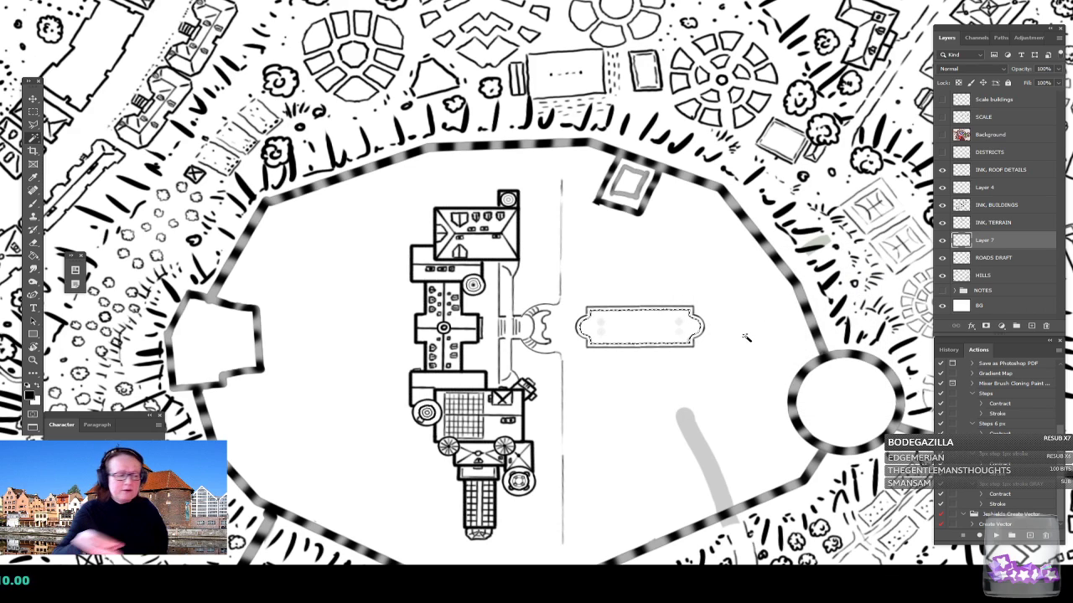
pyautogui.hotkey('ctrl', 'd')
pyautogui.press('m')
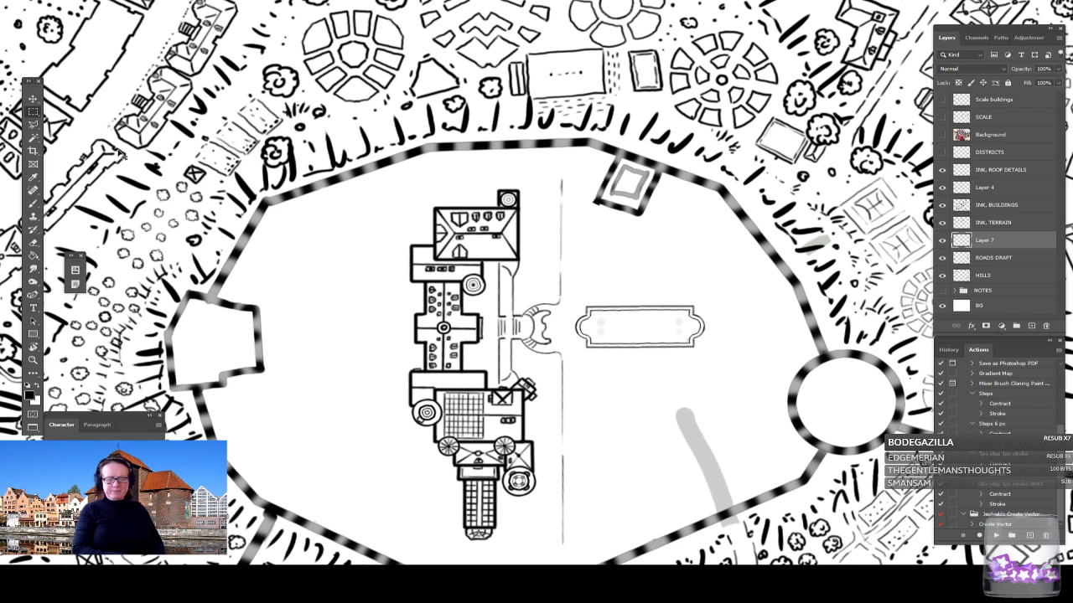
# Step: Erase the faint grey spots at both ends inside the garden outline
pyautogui.hotkey('ctrl', '+')
pyautogui.hotkey('ctrl', '+')
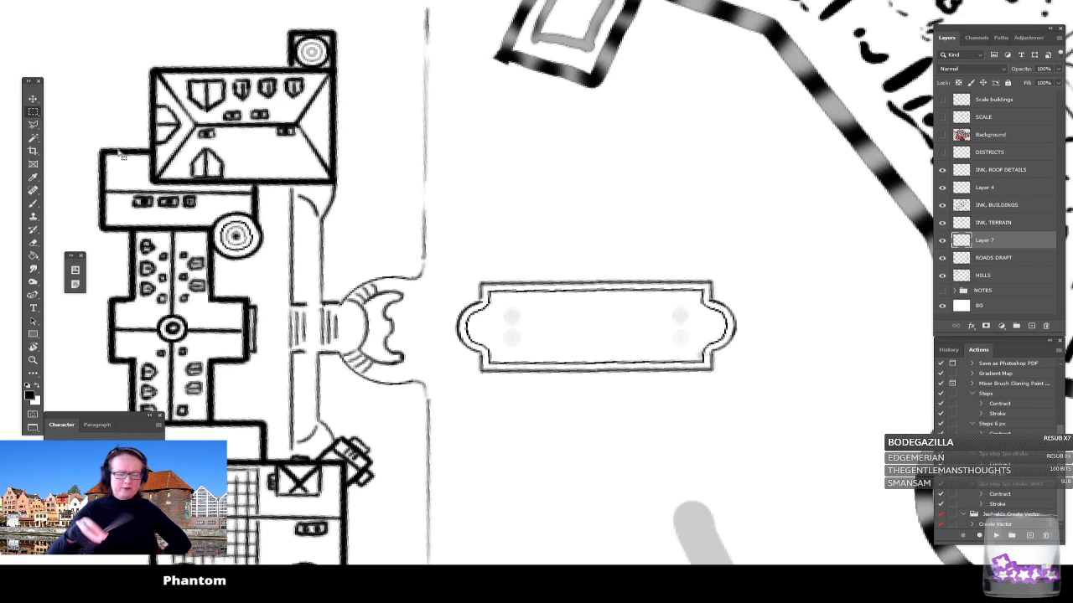
pyautogui.moveTo(512, 324)
pyautogui.mouseDown()
pyautogui.moveTo(515, 314)
pyautogui.moveTo(512, 341)
pyautogui.mouseUp()
pyautogui.moveTo(617, 319)
pyautogui.mouseDown()
pyautogui.moveTo(685, 341)
pyautogui.moveTo(686, 322)
pyautogui.mouseUp()
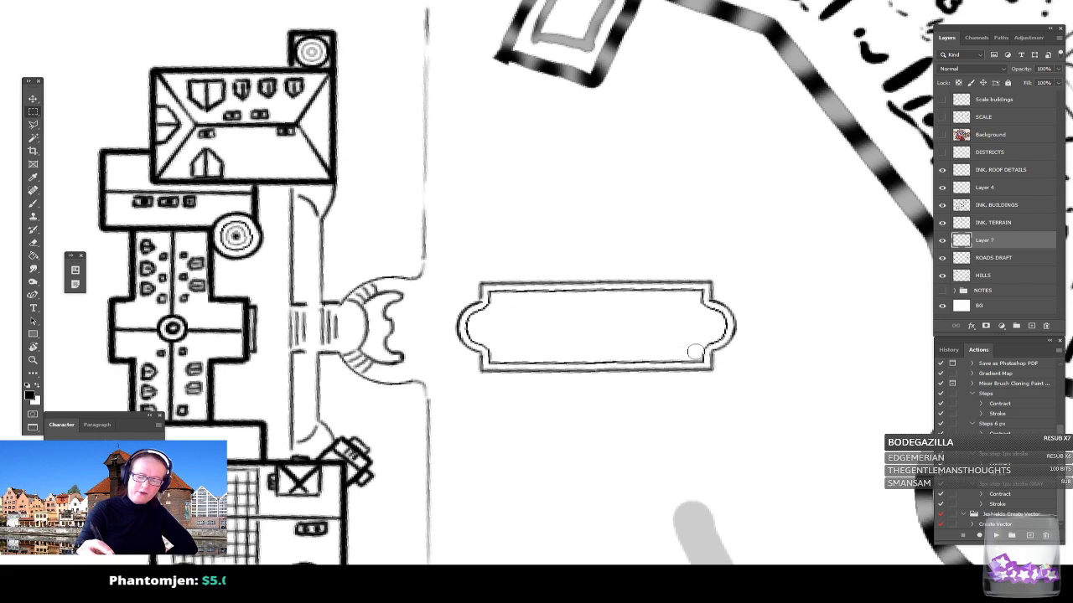
# Step: Merge Layer 7 with the garden and stair lines into the INK, TERRAIN layer
pyautogui.hotkey('ctrl', '-')
pyautogui.hotkey('ctrl', '-')
pyautogui.hotkey('ctrl', '-')
pyautogui.hotkey('ctrl', '-')
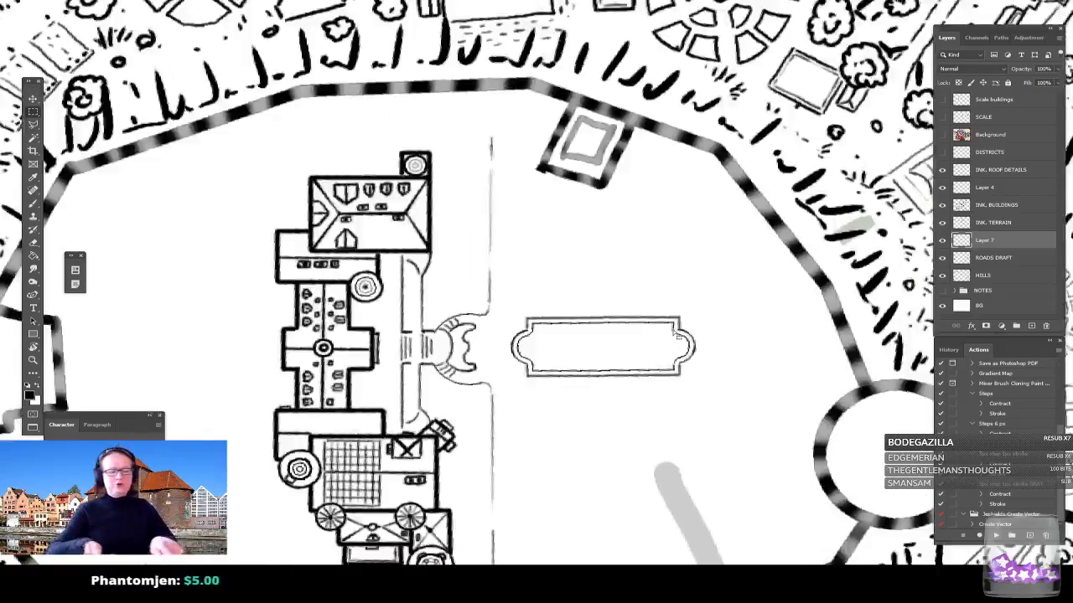
pyautogui.scroll(-4, 675, 335)
pyautogui.scroll(2, 674, 335)
pyautogui.scroll(1, 677, 334)
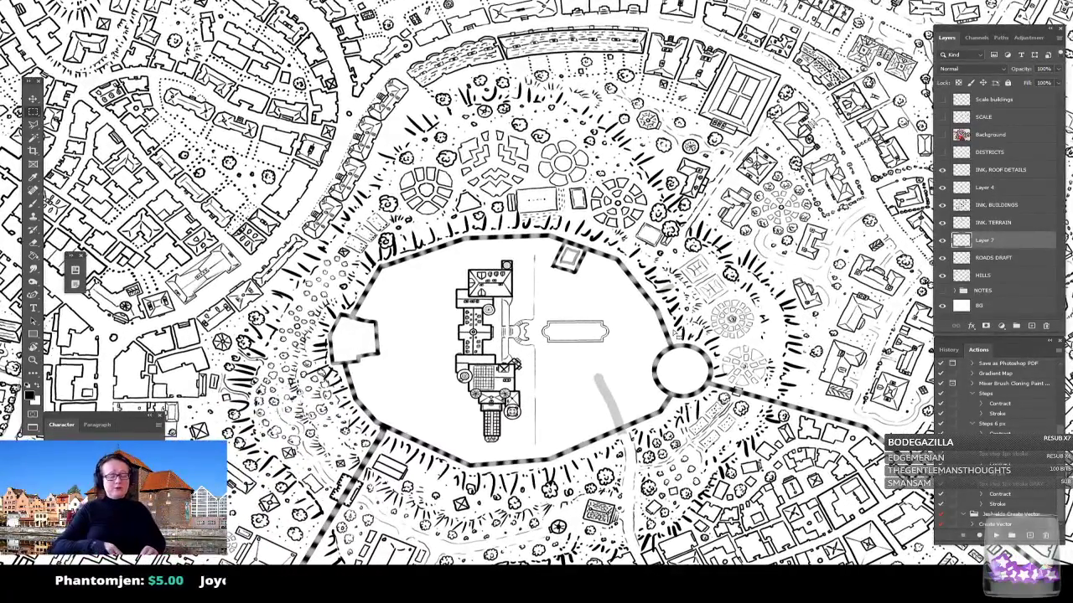
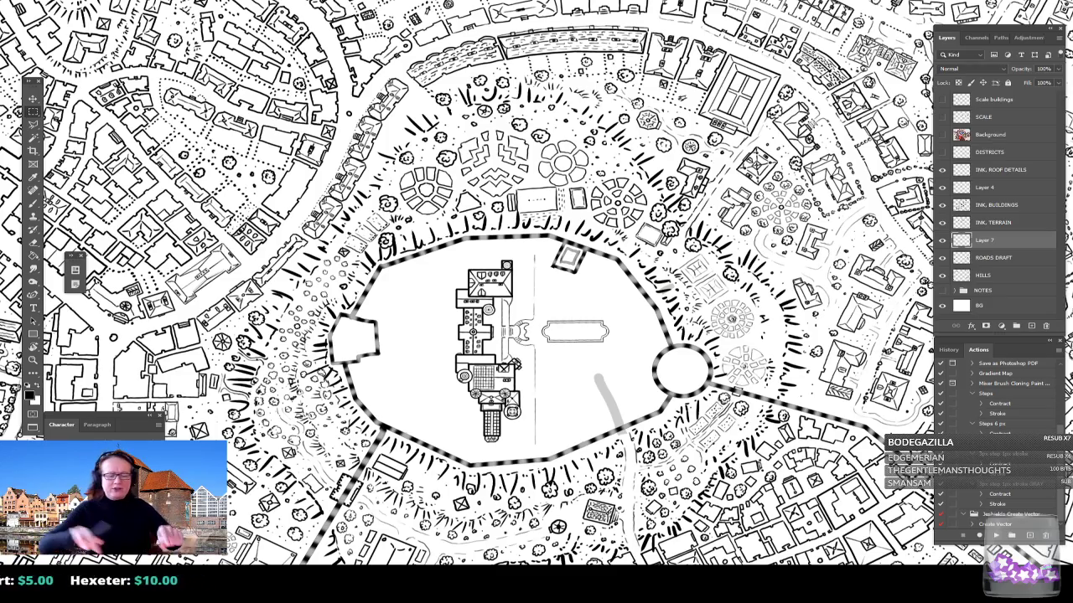
pyautogui.scroll(5, 593, 328)
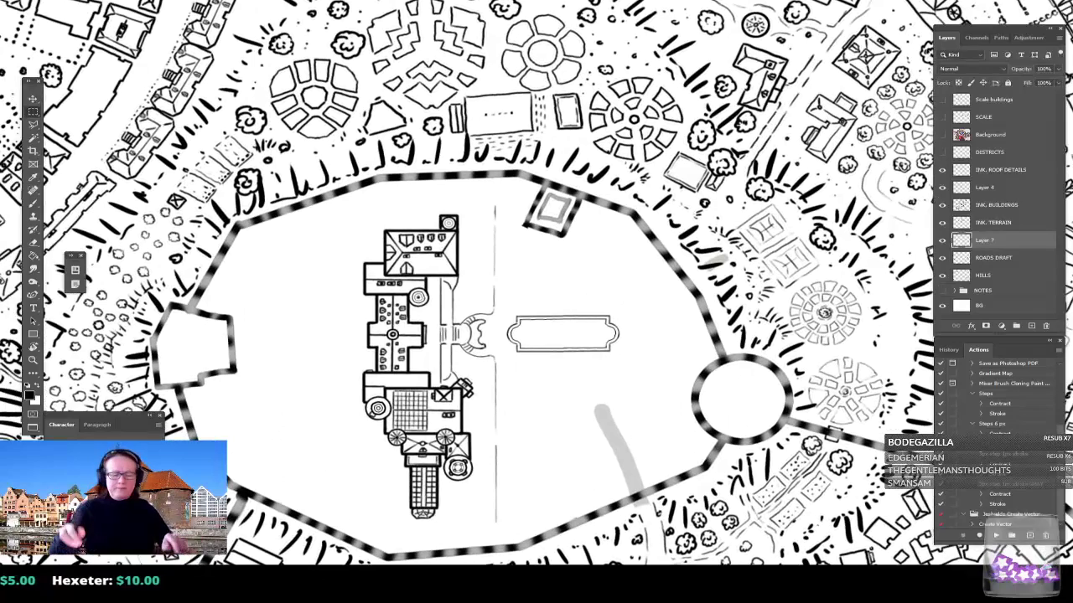
pyautogui.click(36, 208)
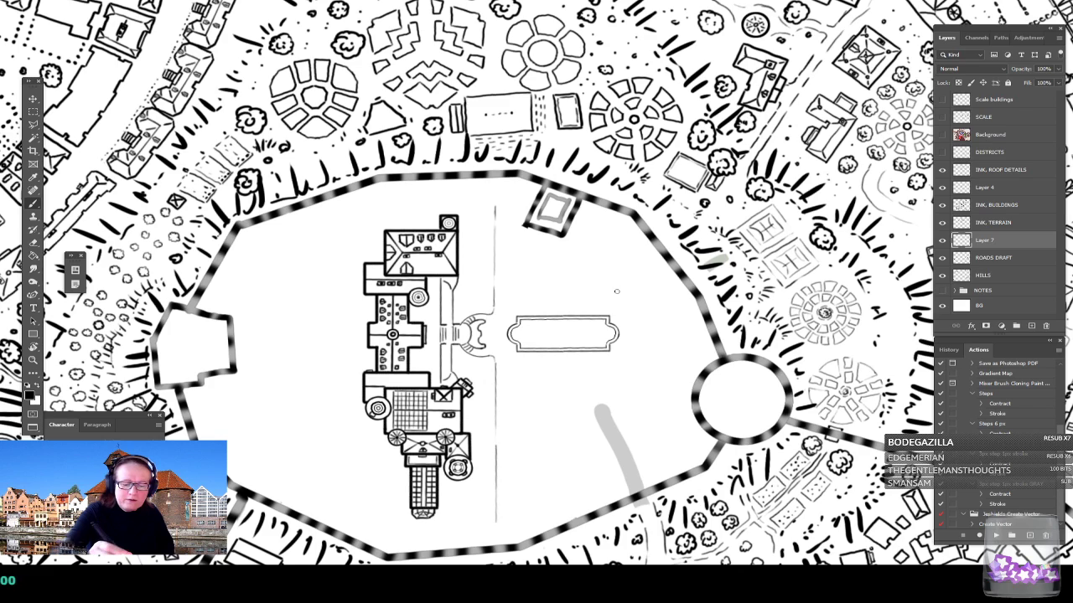
pyautogui.keyDown('shift'); pyautogui.click(1001, 226); pyautogui.keyUp('shift')
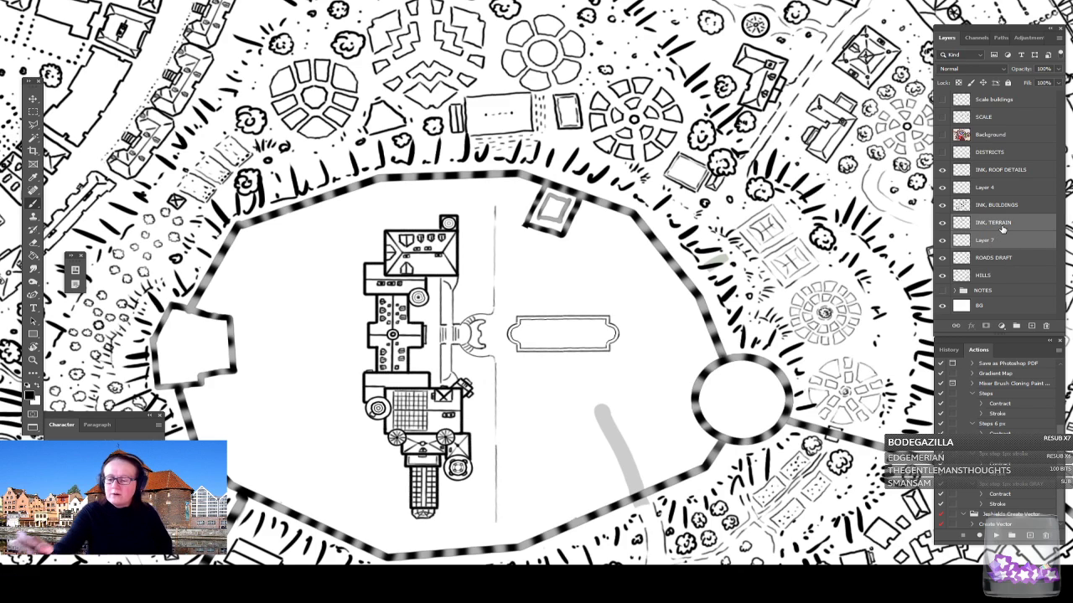
pyautogui.hotkey('ctrl', 'e')
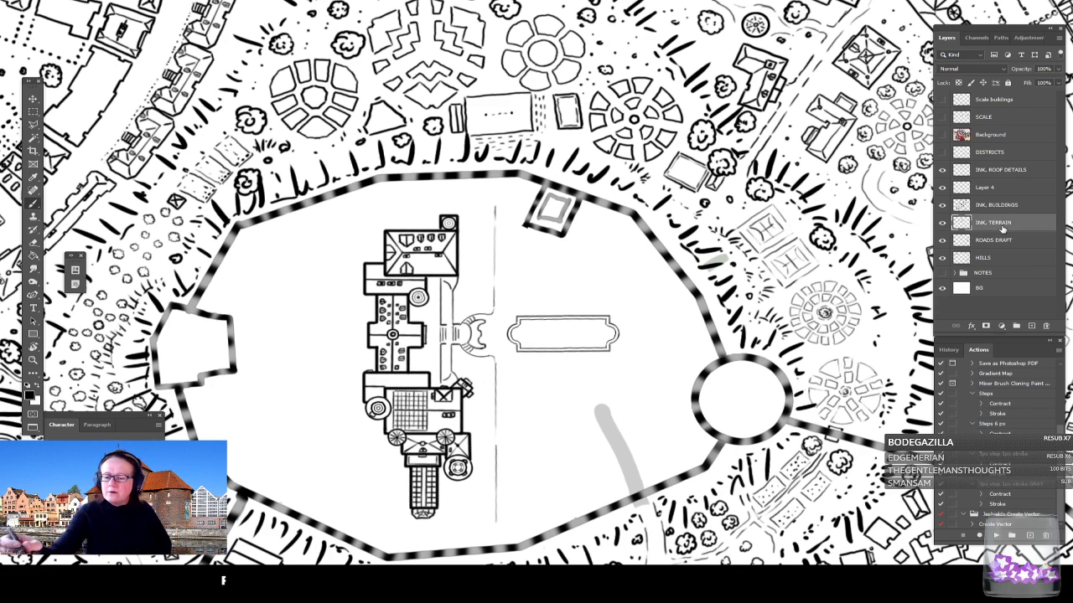
# Step: Ink a path outline around the formal garden with a rounded outer end, straight sides and curved corners joining the castle drive
pyautogui.moveTo(616, 305)
pyautogui.mouseDown()
pyautogui.moveTo(636, 340)
pyautogui.moveTo(623, 358)
pyautogui.mouseUp()
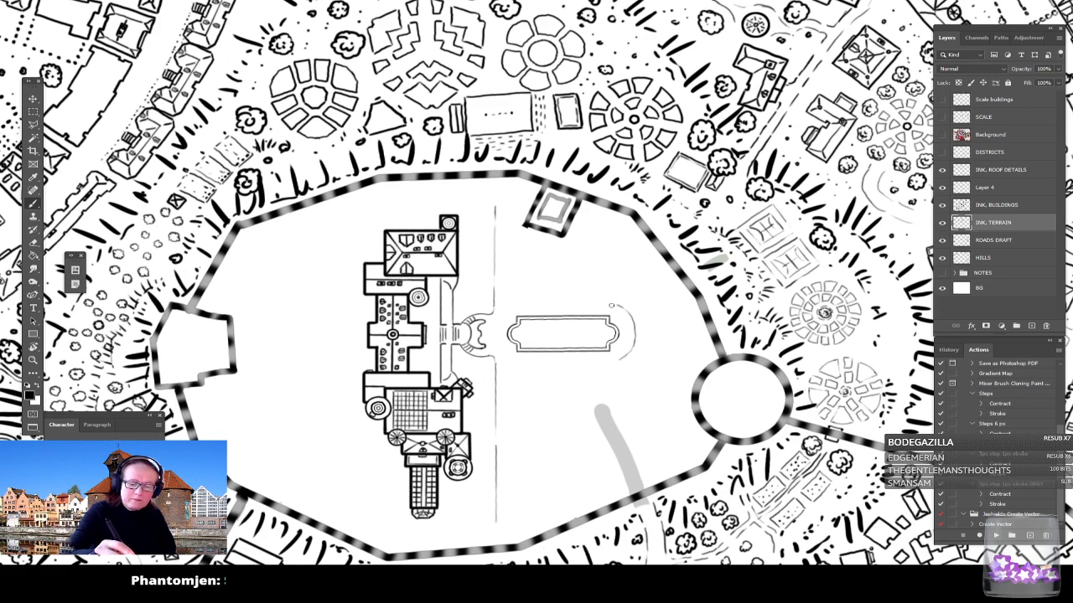
pyautogui.press('shift')
pyautogui.moveTo(597, 306); pyautogui.dragTo(516, 305)
pyautogui.press('shift')
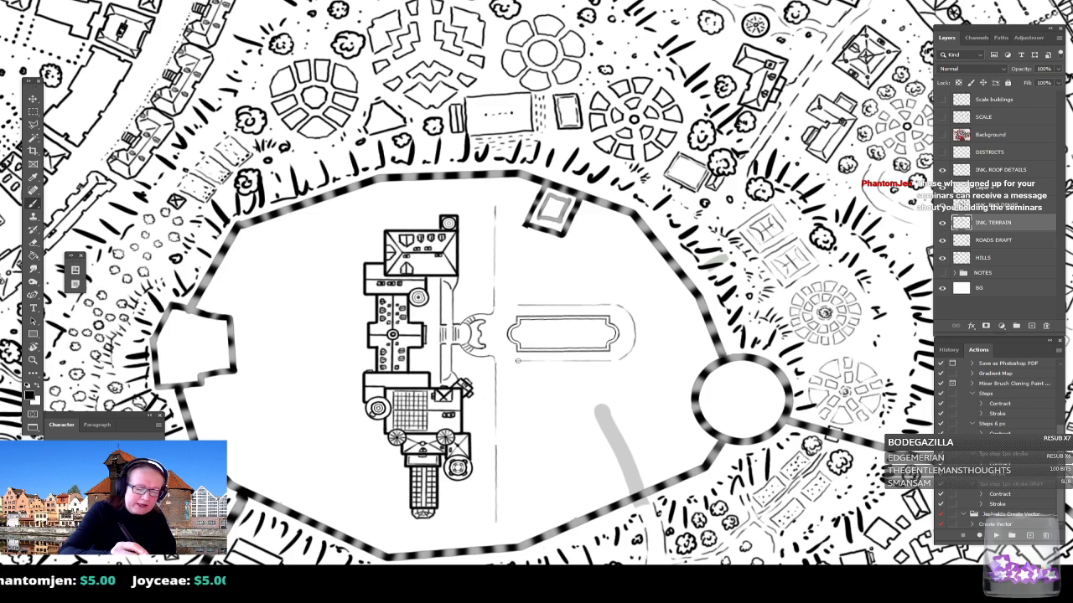
pyautogui.moveTo(504, 292)
pyautogui.mouseDown()
pyautogui.moveTo(504, 303)
pyautogui.moveTo(522, 306)
pyautogui.mouseUp()
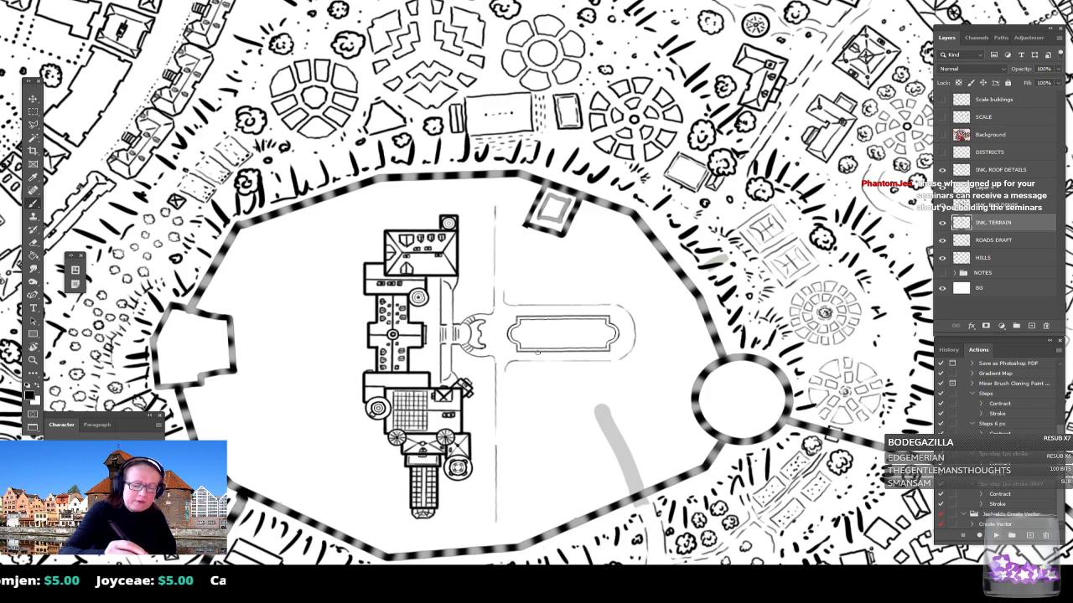
pyautogui.scroll(-5, 537, 353)
pyautogui.scroll(4, 537, 353)
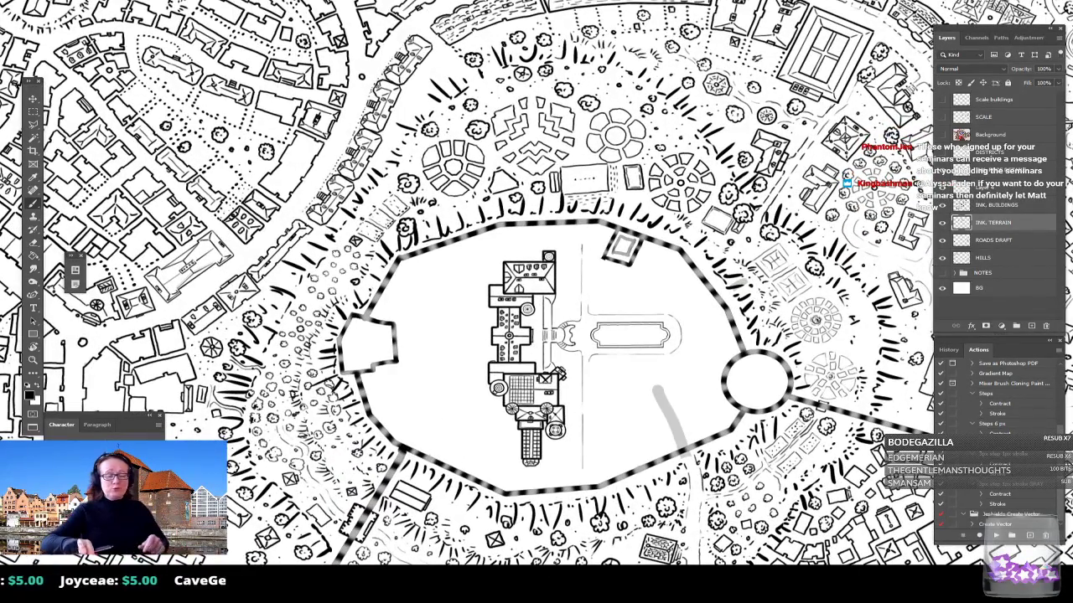
pyautogui.moveTo(555, 423); pyautogui.dragTo(544, 394)
pyautogui.scroll(1, 545, 394)
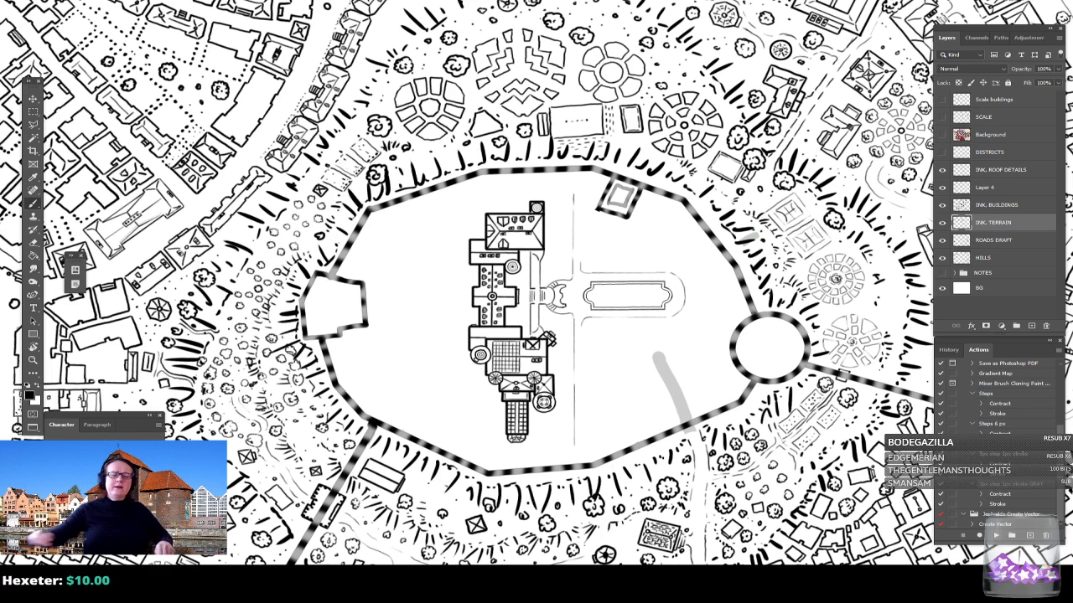
pyautogui.moveTo(586, 335); pyautogui.dragTo(569, 313)
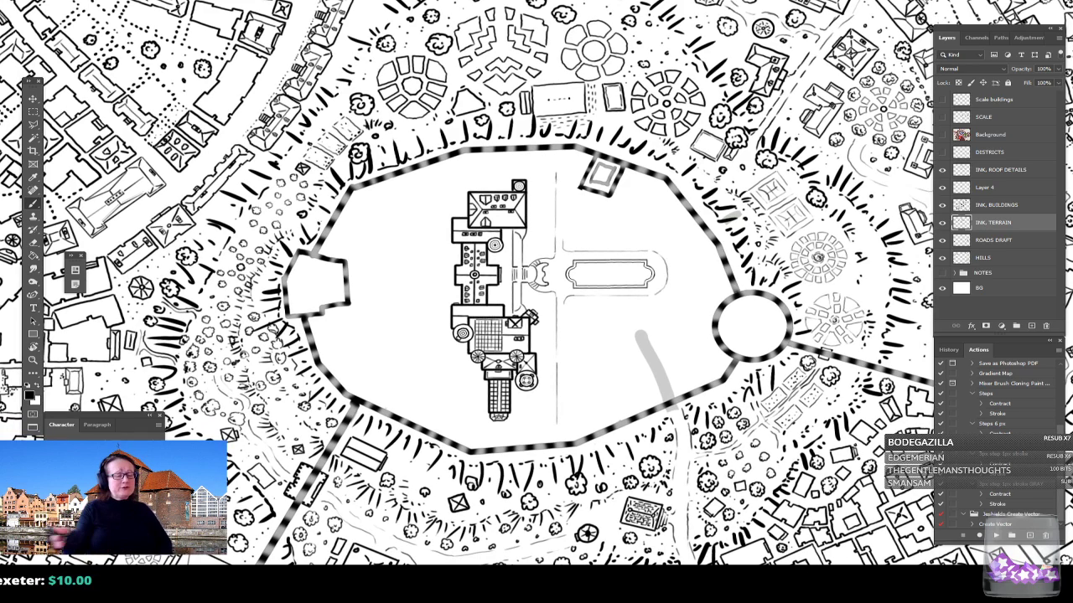
pyautogui.moveTo(587, 335); pyautogui.dragTo(617, 368)
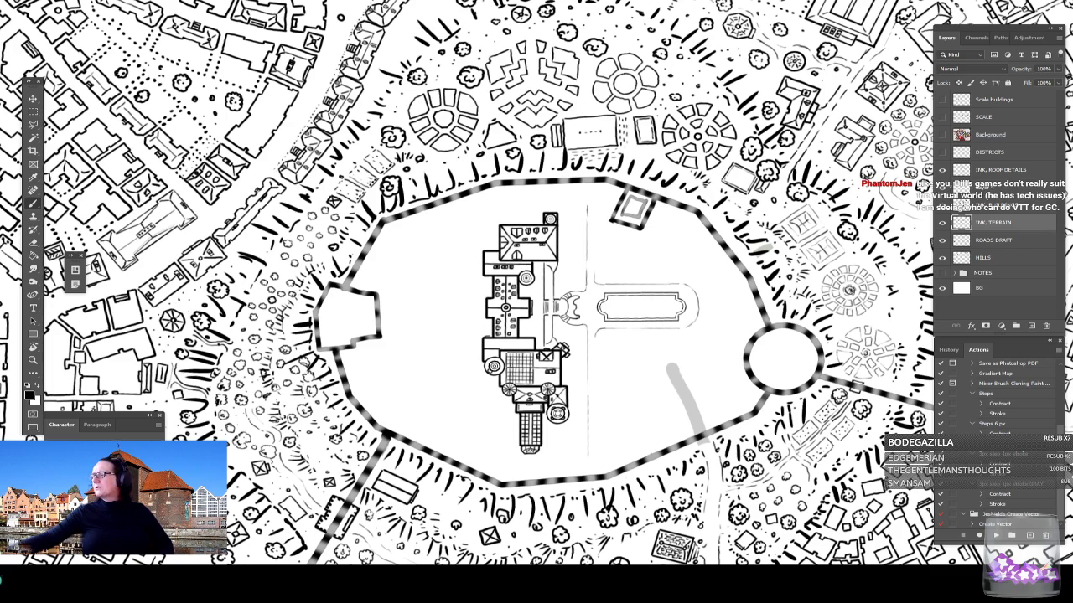
# Step: Ink a short line from the southern round tower to the drive and a straight-segmented path edge around the castle's southern tip and west side
pyautogui.scroll(3, 620, 386)
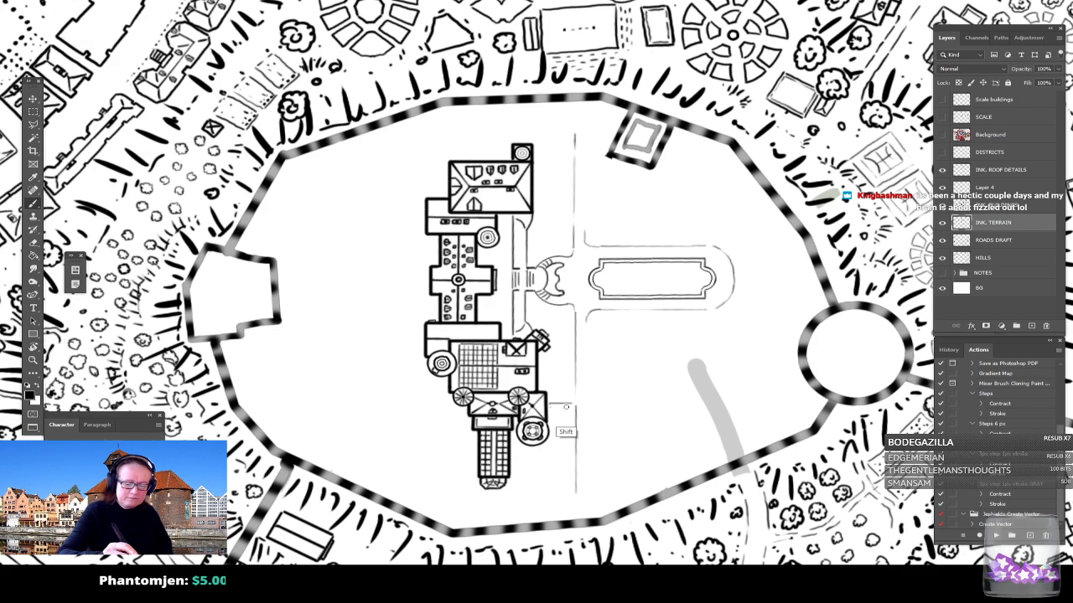
pyautogui.moveTo(550, 407); pyautogui.dragTo(564, 407)
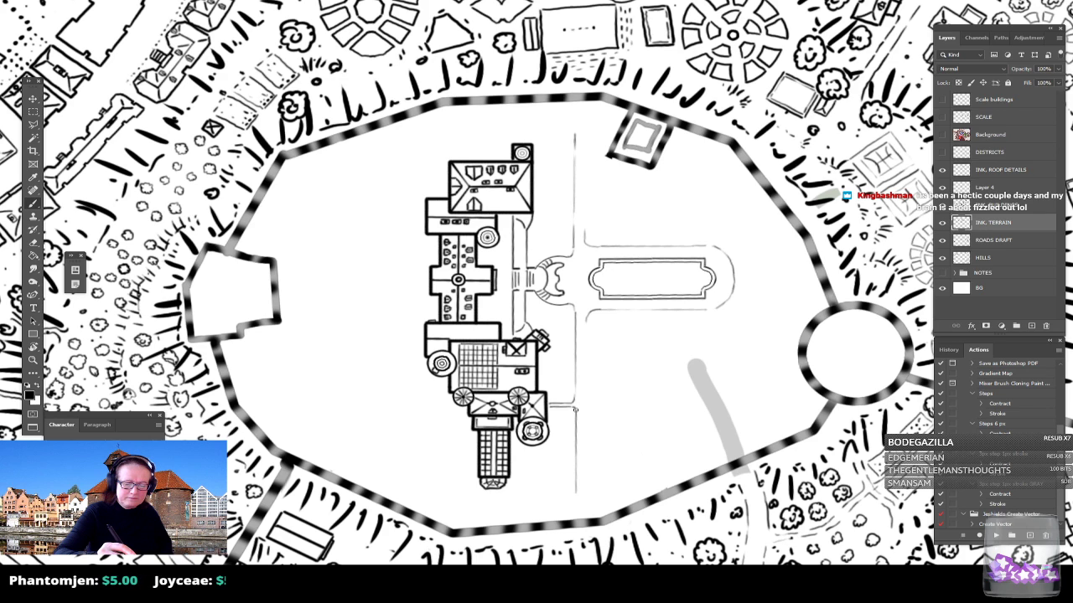
pyautogui.scroll(-2, 587, 457)
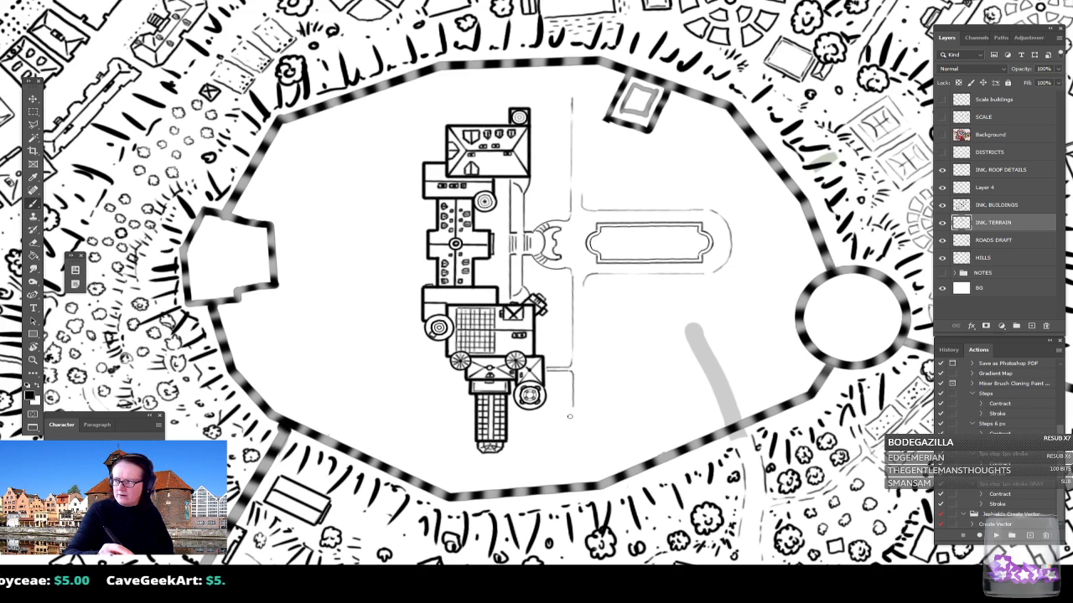
pyautogui.keyDown('shift'); pyautogui.click(503, 461); pyautogui.keyUp('shift')
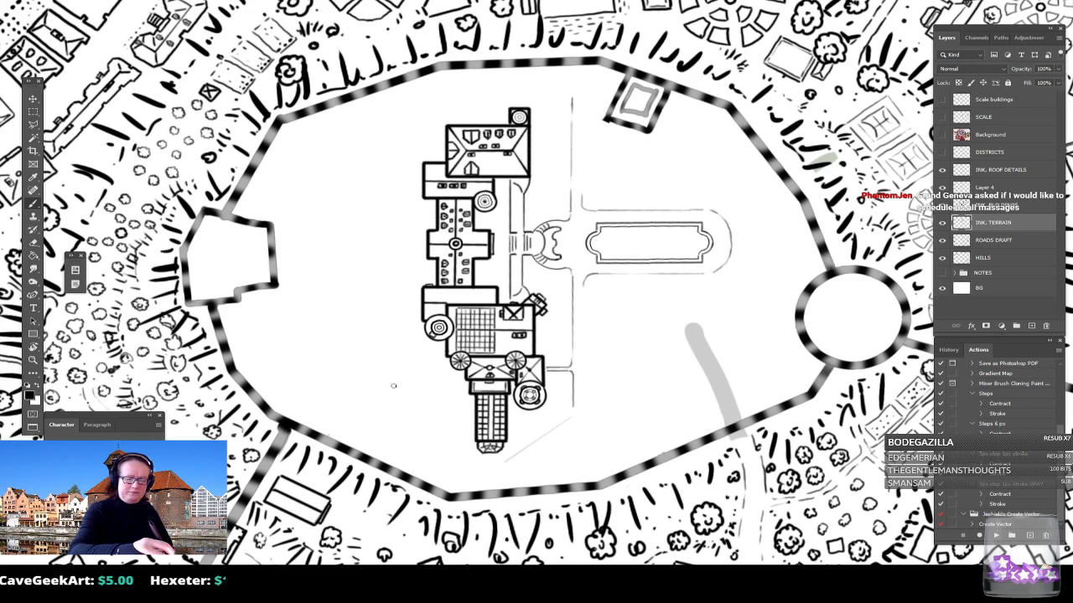
pyautogui.press('shift')
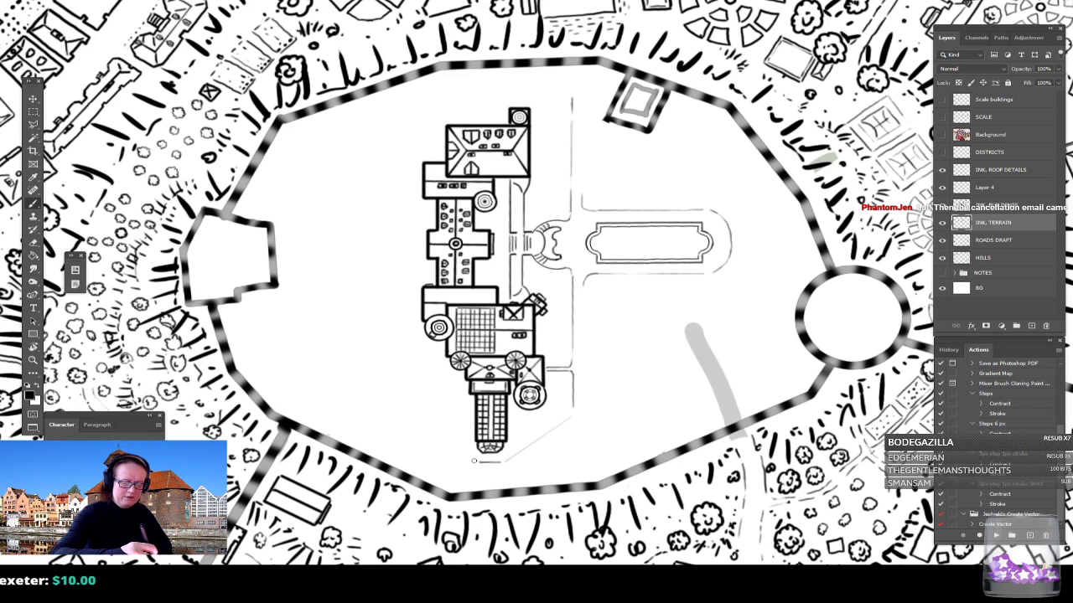
pyautogui.keyDown('shift'); pyautogui.click(384, 379); pyautogui.keyUp('shift')
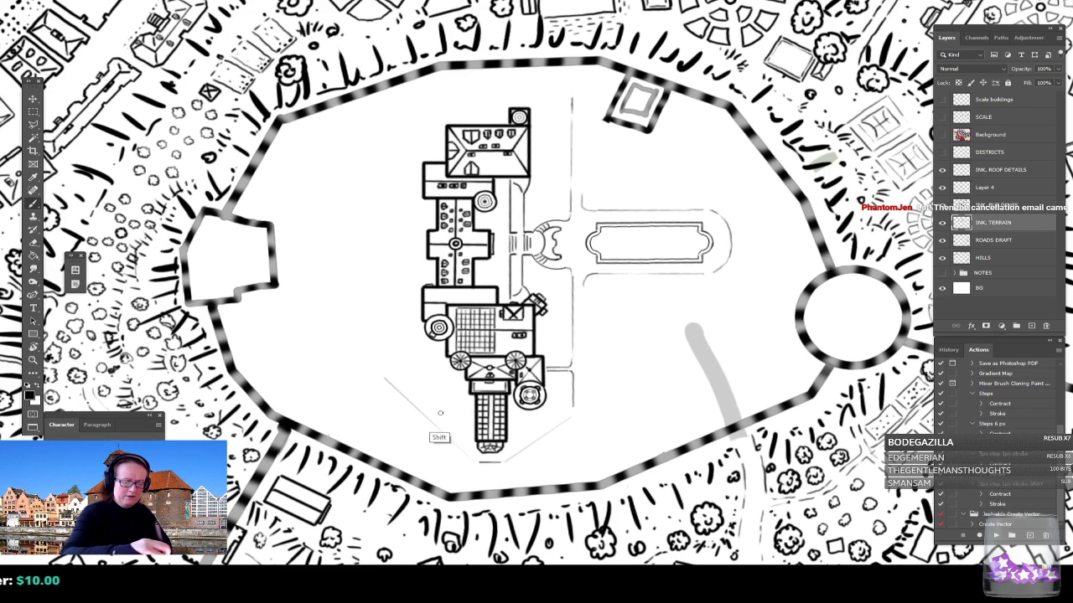
pyautogui.keyDown('shift'); pyautogui.click(471, 460); pyautogui.keyUp('shift')
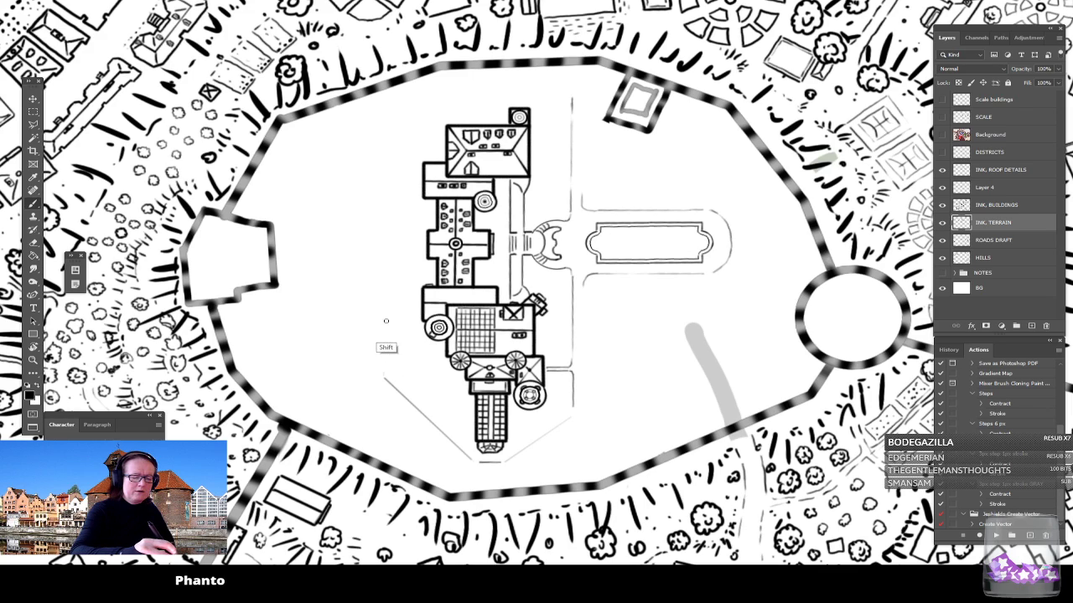
pyautogui.keyDown('shift'); pyautogui.click(383, 371); pyautogui.keyUp('shift')
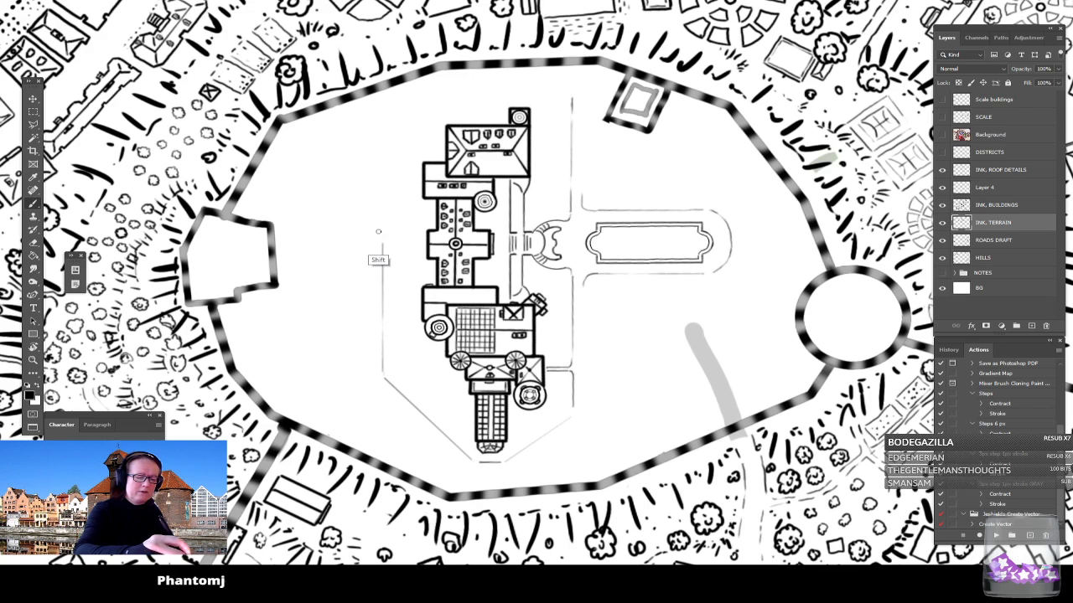
pyautogui.moveTo(375, 136); pyautogui.dragTo(379, 115)
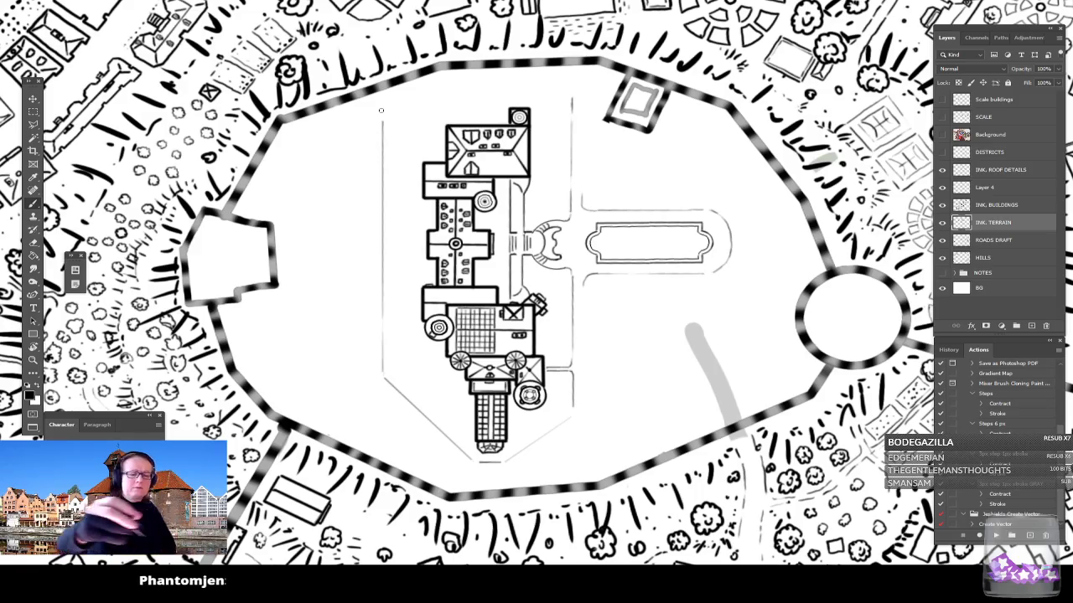
# Step: Ink the edge of the small plot beside the castle's southern round tower to close it off
pyautogui.scroll(-5, 519, 436)
pyautogui.scroll(2, 563, 469)
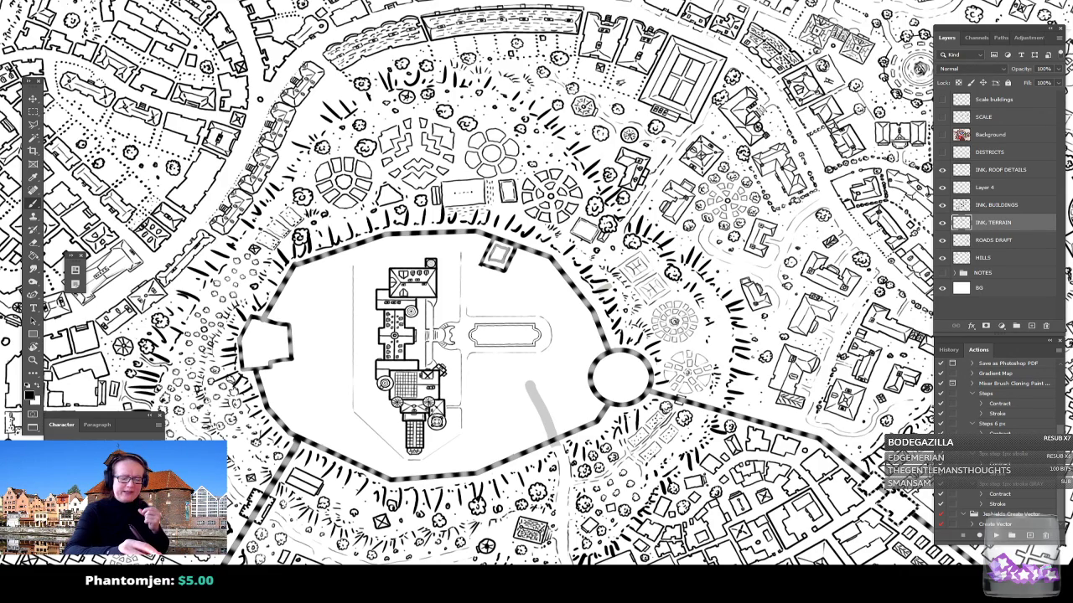
pyautogui.scroll(2, 364, 412)
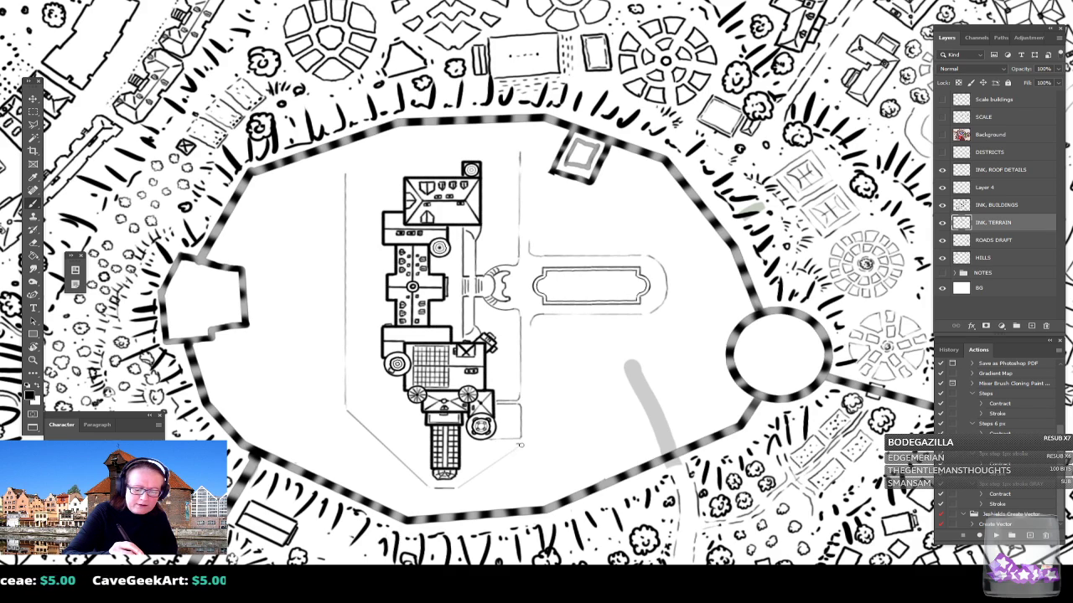
pyautogui.press('shift')
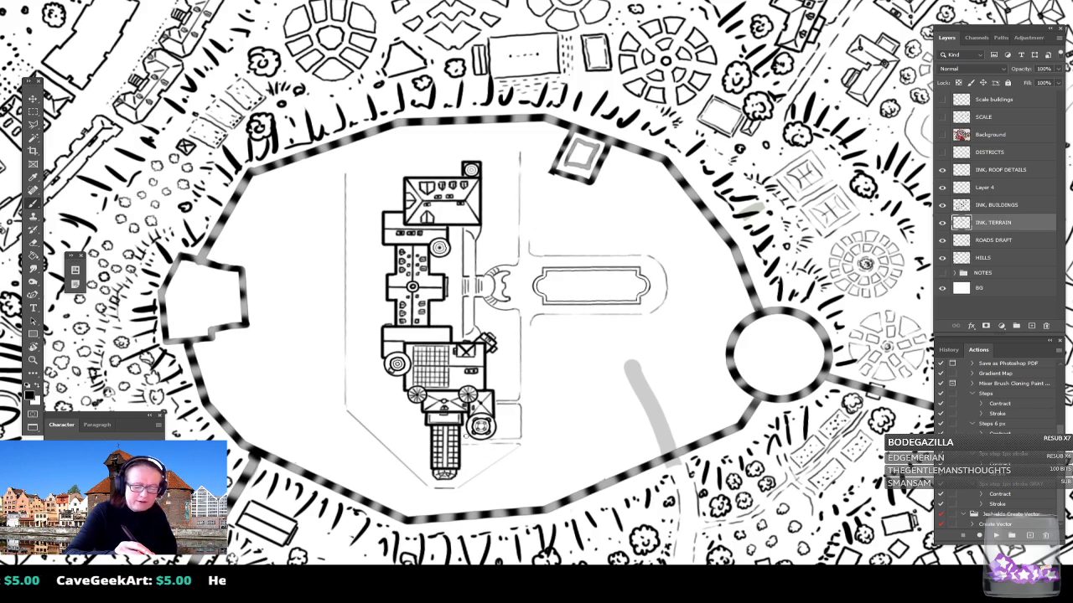
# Step: Ink a straight path edge along the castle's north side and a diagonal at the northwest corner, joining the west edge line
pyautogui.scroll(-4, 495, 415)
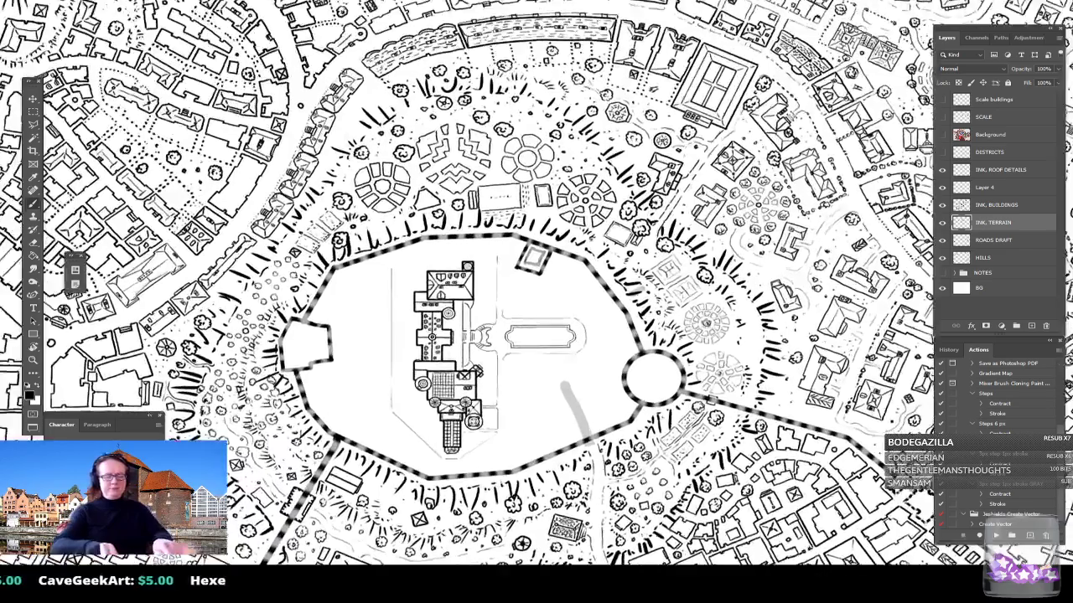
pyautogui.scroll(1, 494, 415)
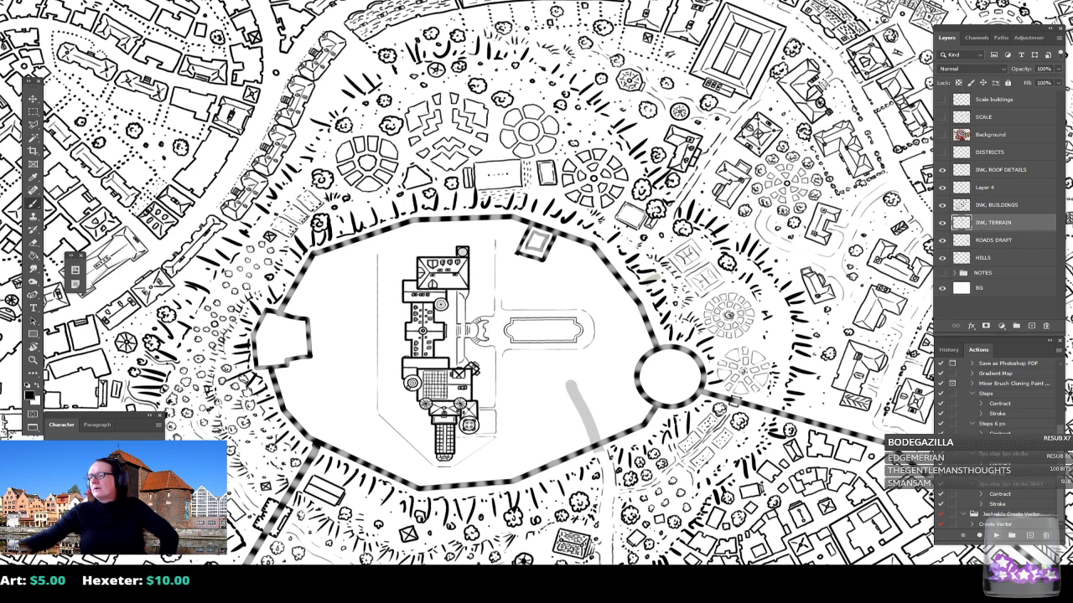
pyautogui.moveTo(503, 335); pyautogui.dragTo(582, 383)
pyautogui.scroll(2, 479, 182)
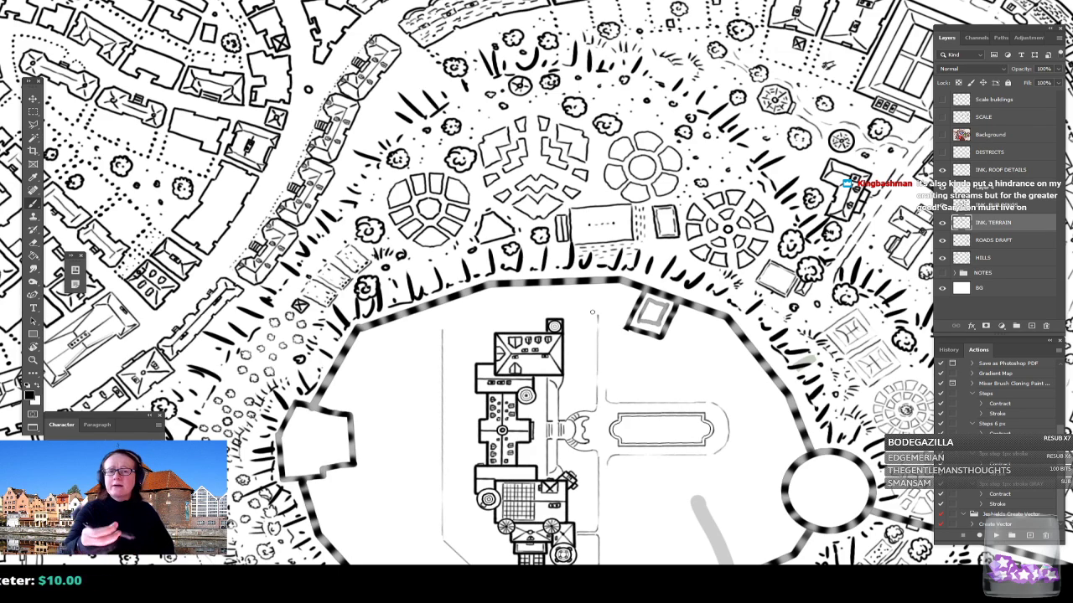
pyautogui.moveTo(595, 312); pyautogui.dragTo(524, 311)
pyautogui.hotkey('ctrl', 'z')
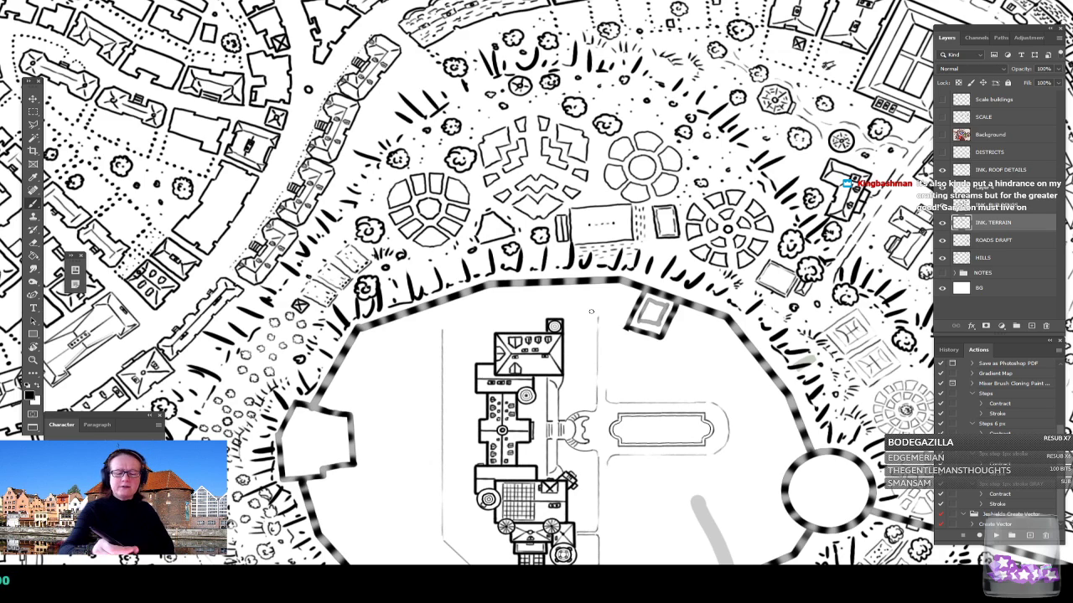
pyautogui.moveTo(596, 314); pyautogui.dragTo(458, 319)
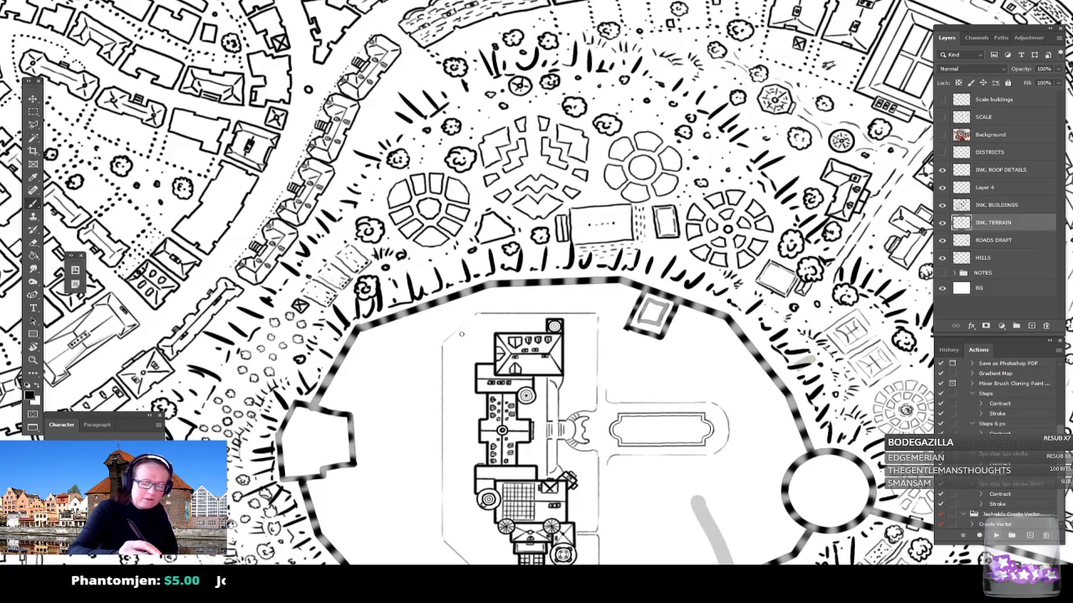
# Step: Ink a parallel outer path edge along the castle's east side and diagonally around its southern tip
pyautogui.scroll(-4, 451, 357)
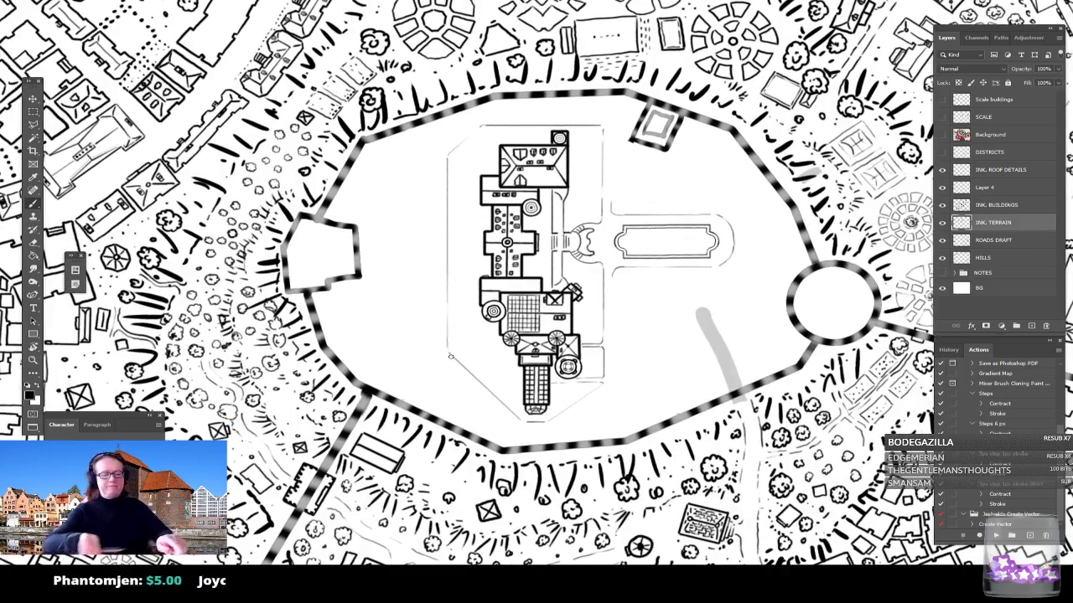
pyautogui.scroll(-4, 451, 357)
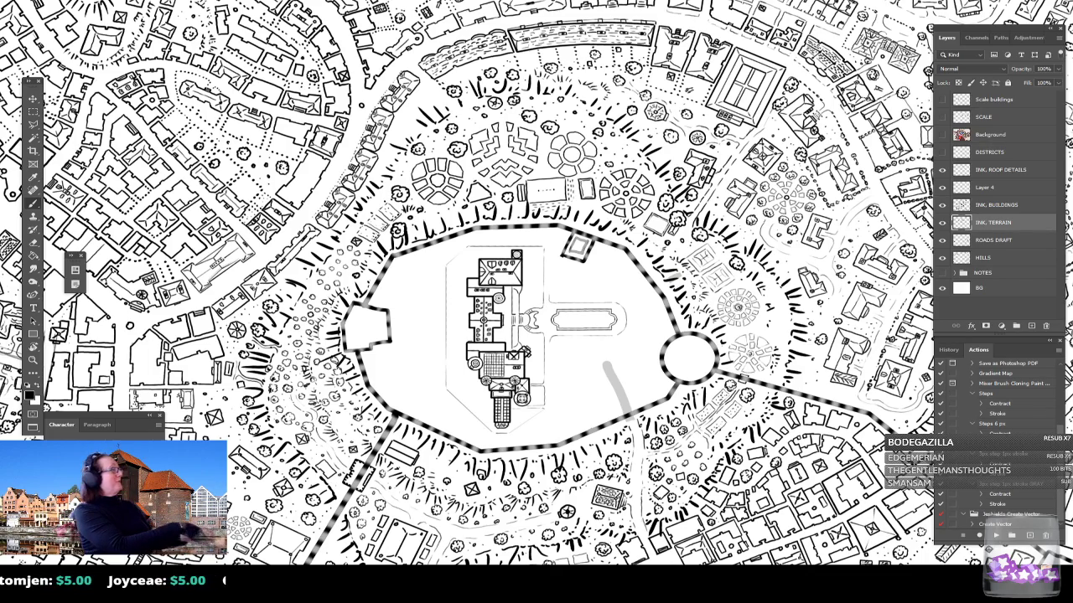
pyautogui.scroll(3, 548, 342)
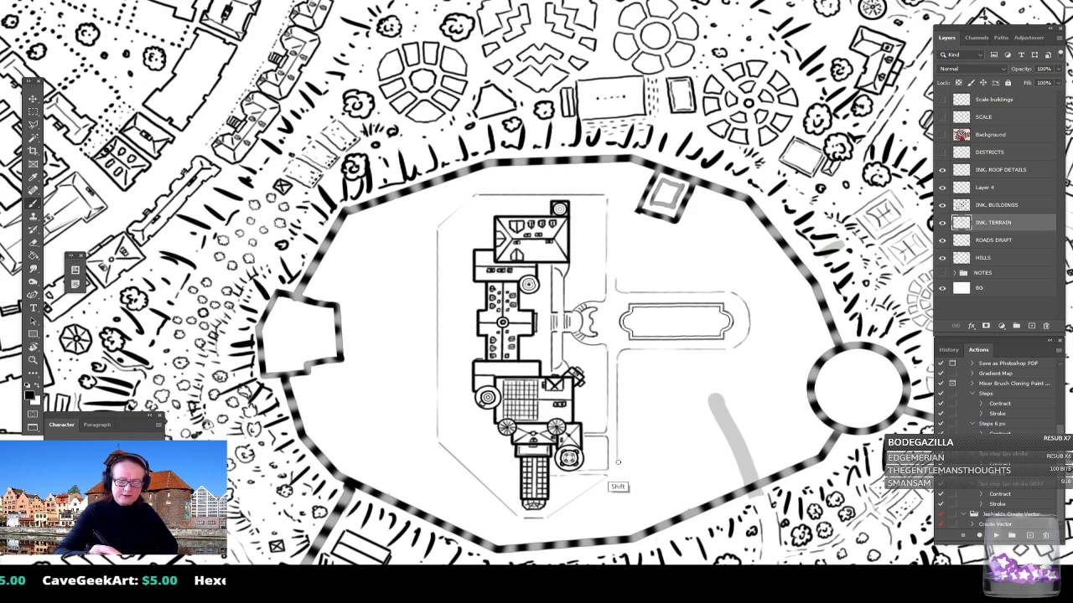
pyautogui.moveTo(616, 274); pyautogui.dragTo(615, 201)
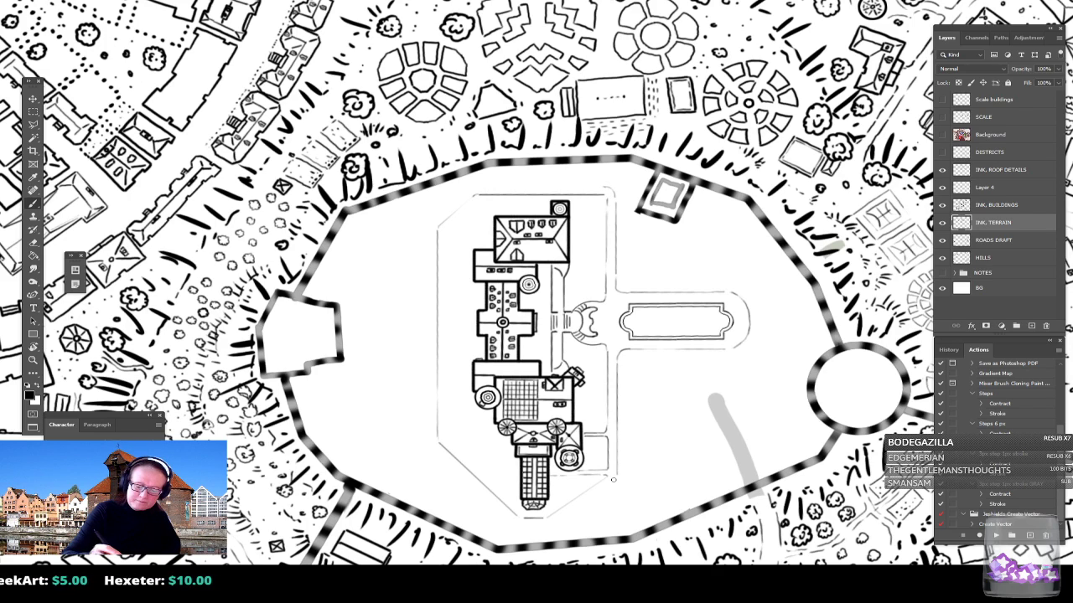
pyautogui.press('shift')
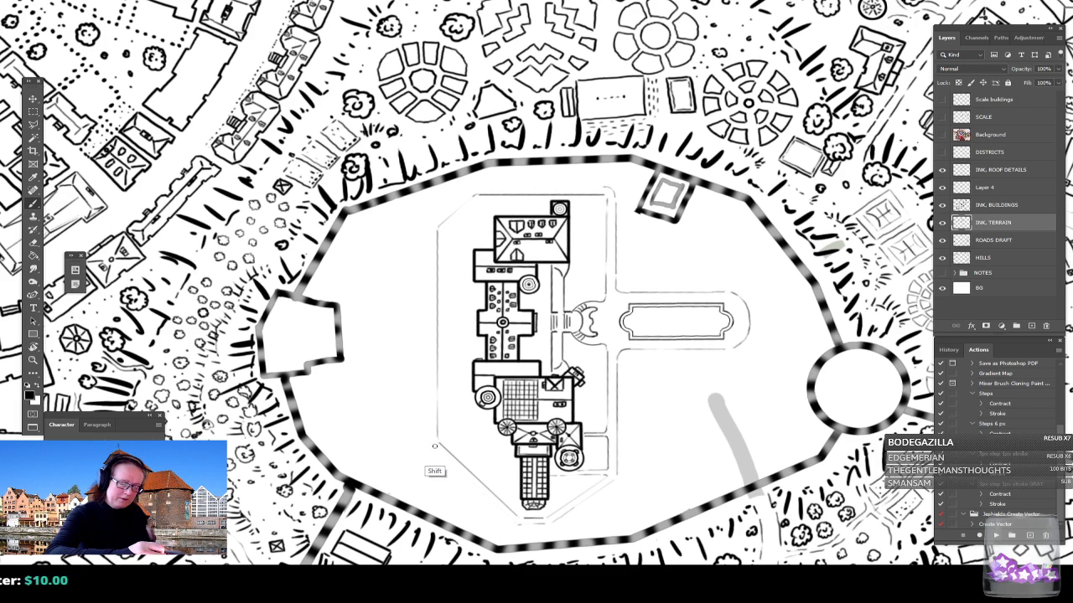
pyautogui.keyDown('shift'); pyautogui.click(516, 524); pyautogui.keyUp('shift')
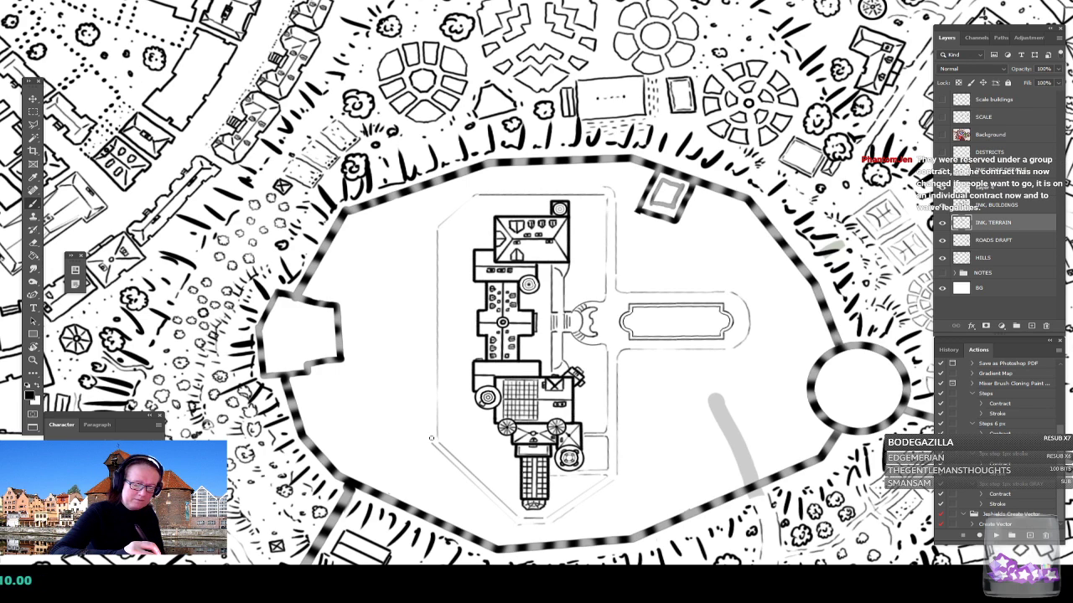
# Step: Ink the parallel outer path edge up the castle's west side and diagonally across the northwest corner
pyautogui.moveTo(460, 431); pyautogui.dragTo(497, 439)
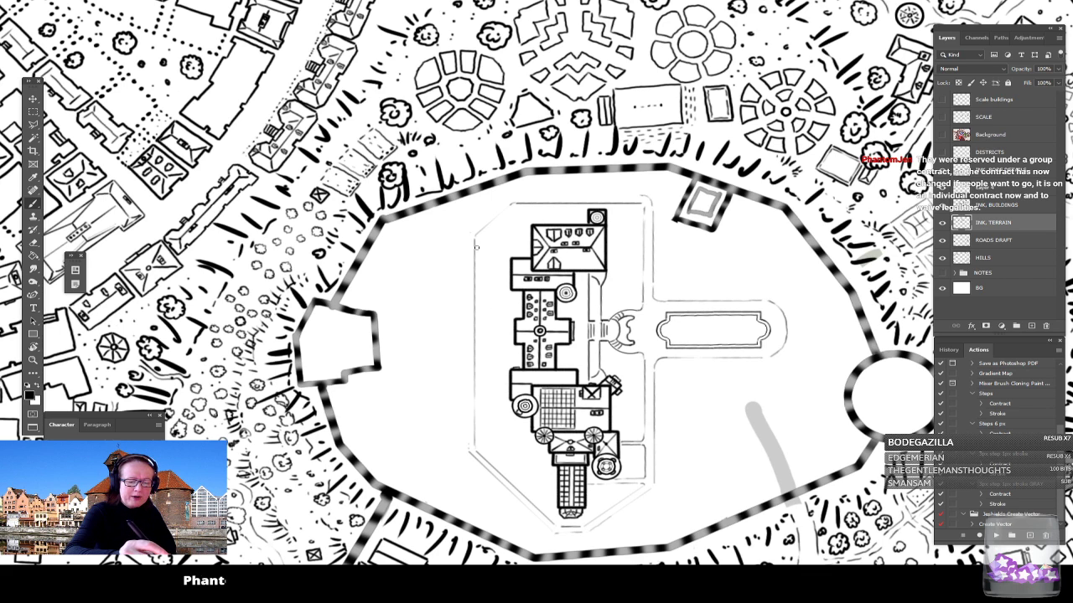
pyautogui.keyDown('shift'); pyautogui.click(468, 450); pyautogui.keyUp('shift')
pyautogui.moveTo(460, 349); pyautogui.dragTo(466, 448)
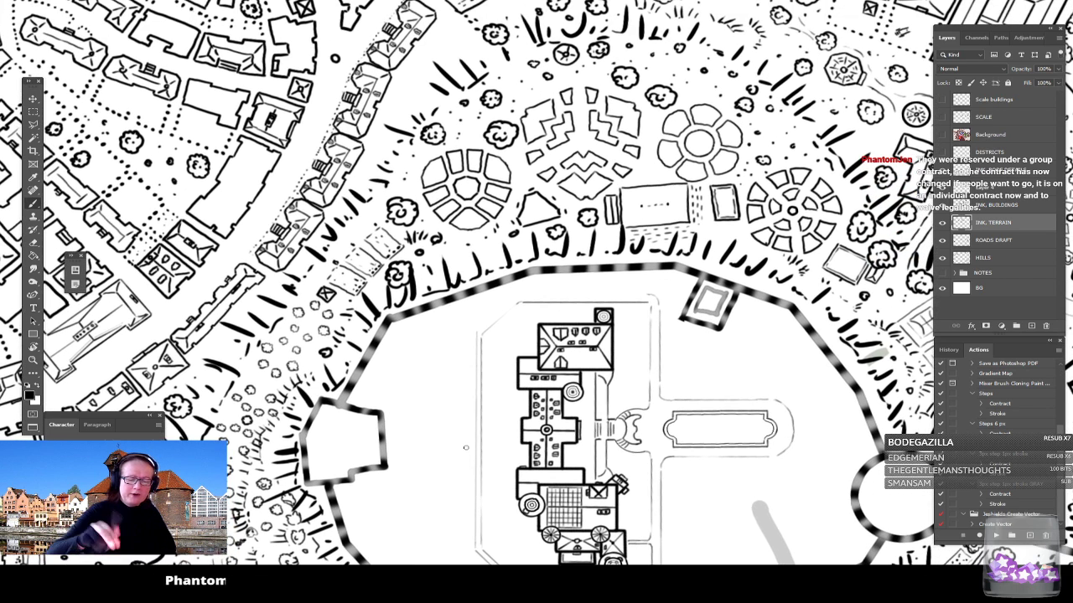
pyautogui.hotkey('ctrl', 'z')
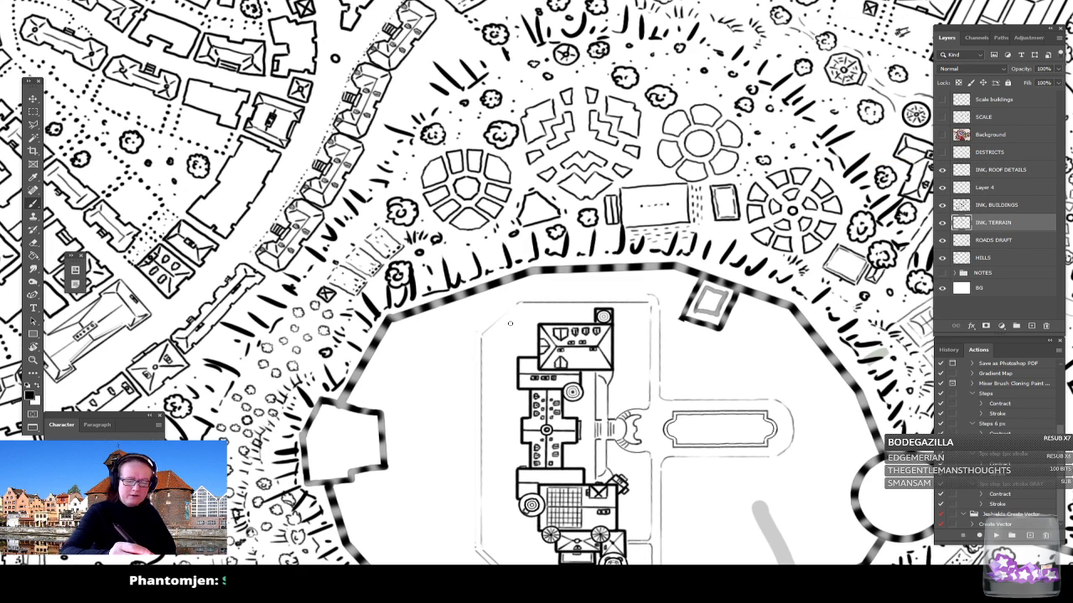
pyautogui.keyDown('shift'); pyautogui.click(475, 547); pyautogui.keyUp('shift')
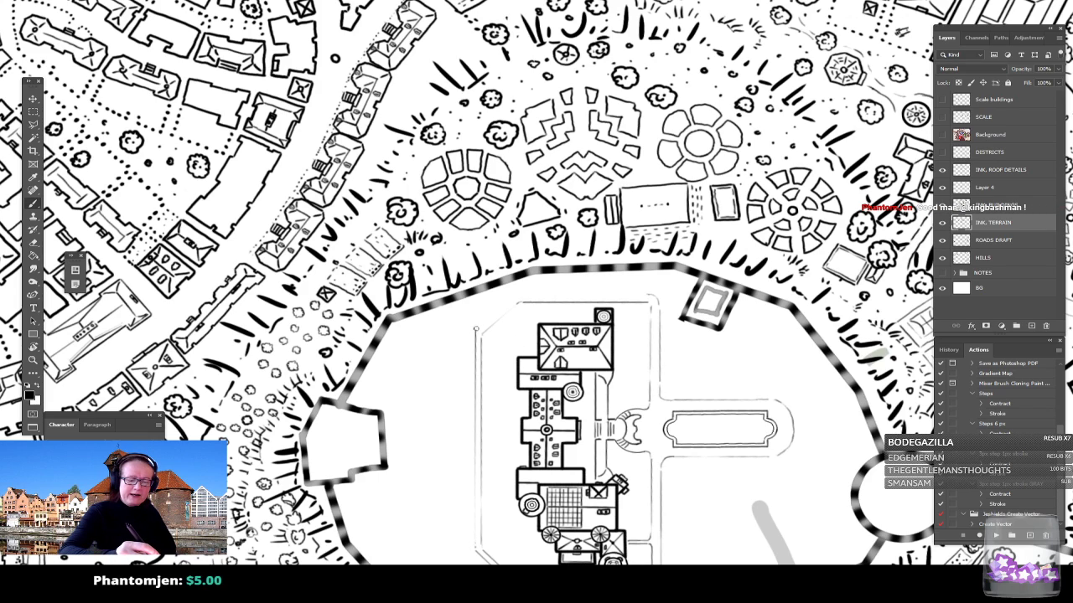
pyautogui.keyDown('shift'); pyautogui.click(522, 294); pyautogui.keyUp('shift')
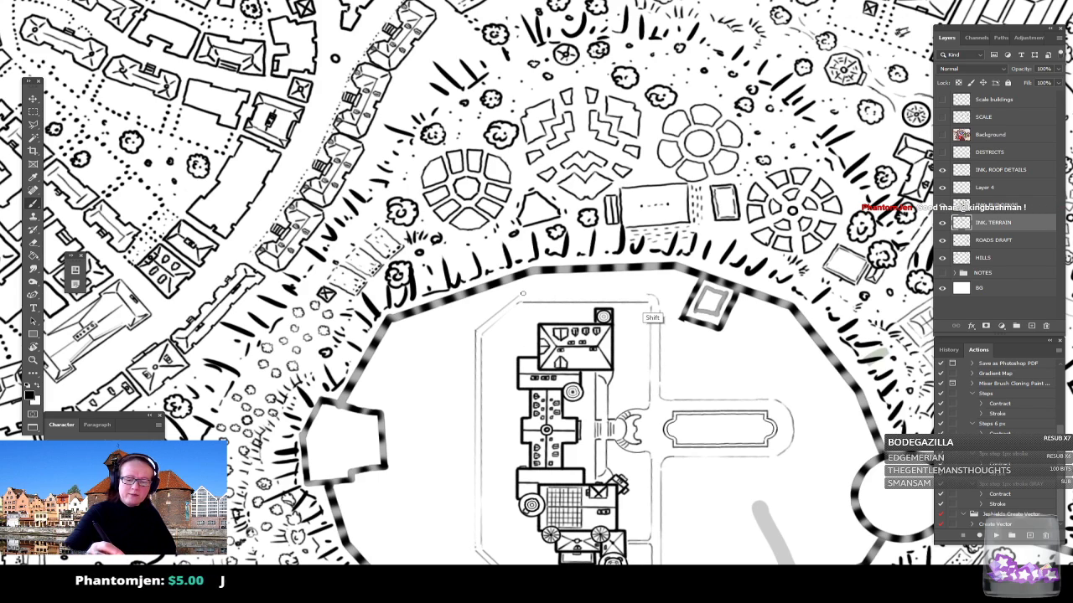
# Step: Ink the straight outer path edge along the castle's north side from the northwest diagonal to the northeast corner
pyautogui.keyDown('shift'); pyautogui.click(650, 296); pyautogui.keyUp('shift')
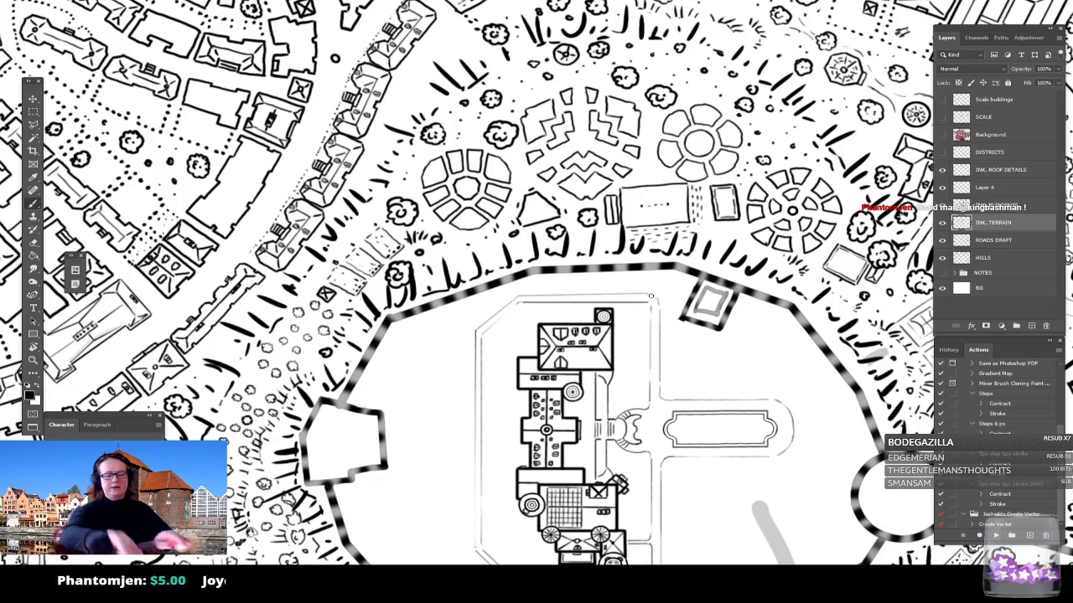
pyautogui.scroll(-5, 651, 296)
pyautogui.scroll(2, 651, 296)
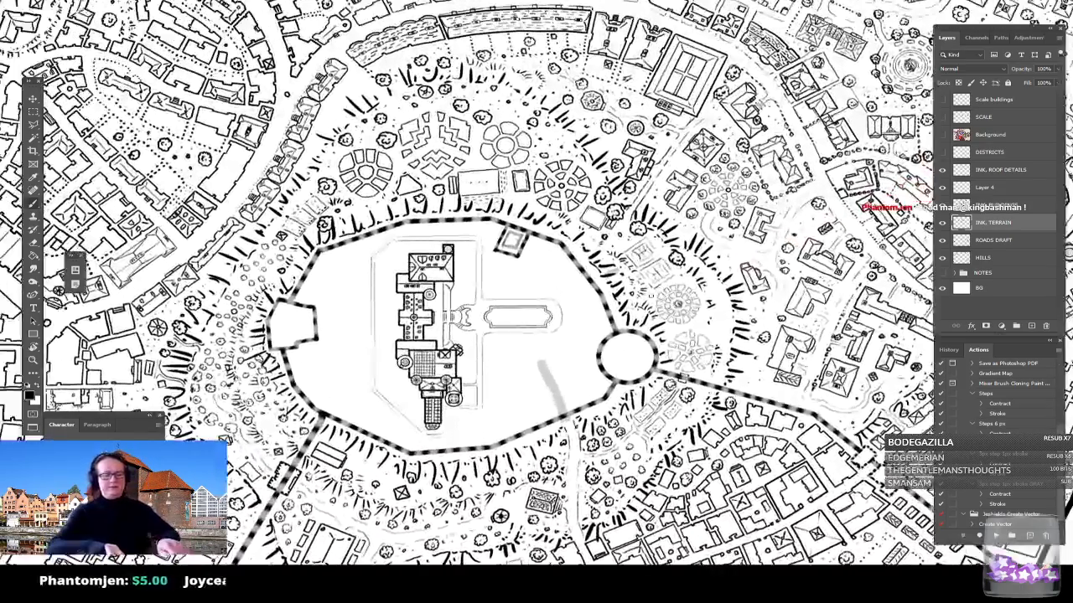
# Step: Ink a double-lined path joining the castle's west front to the western path, with a curved branch toward the southern wing
pyautogui.scroll(1, 651, 296)
pyautogui.moveTo(651, 296); pyautogui.dragTo(731, 322)
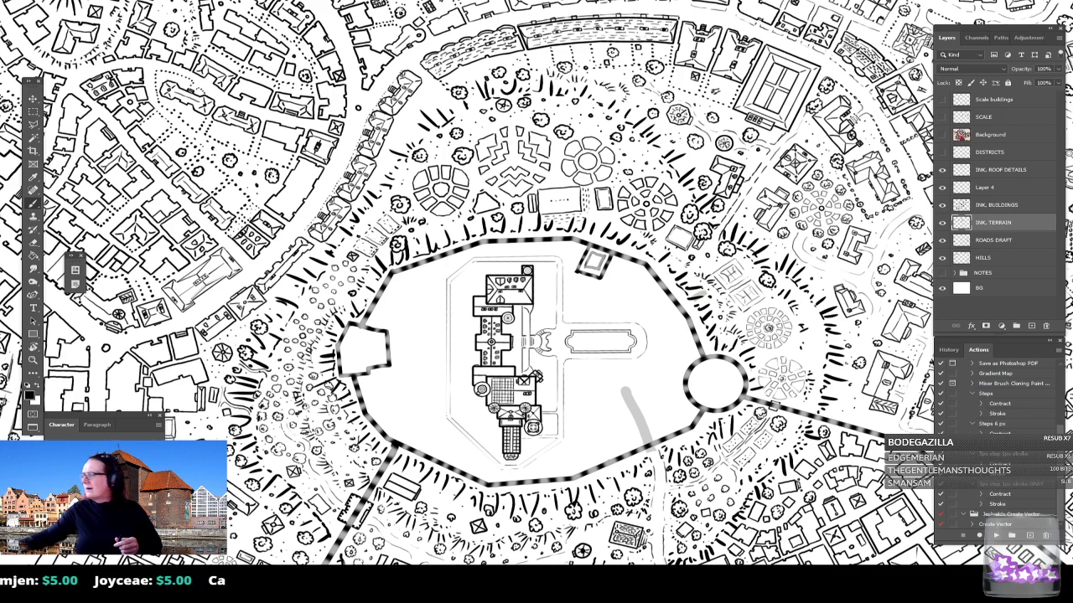
pyautogui.scroll(3, 540, 445)
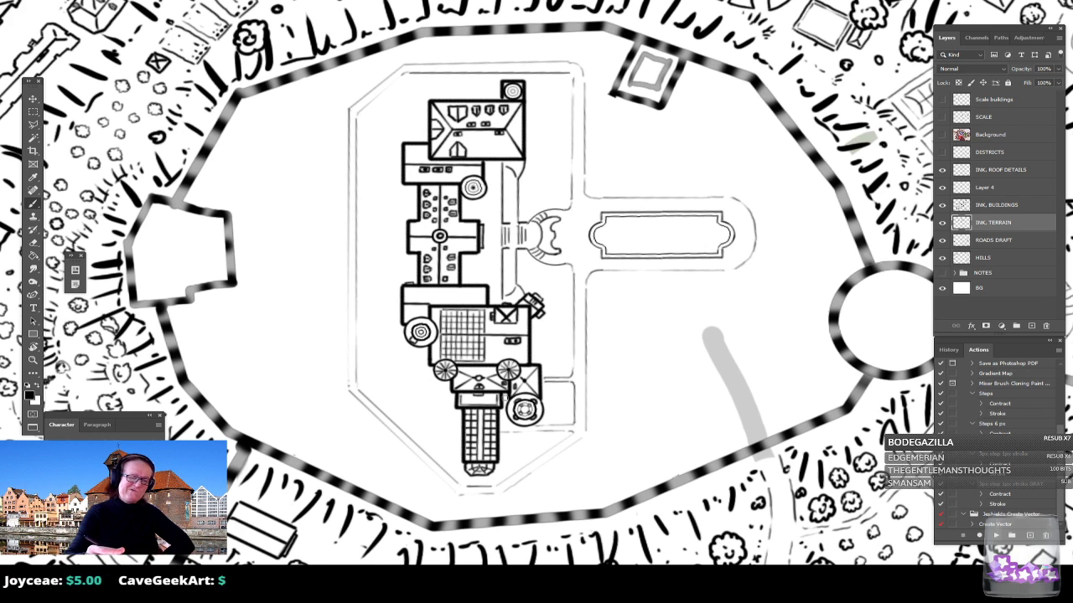
pyautogui.moveTo(383, 286); pyautogui.dragTo(504, 398)
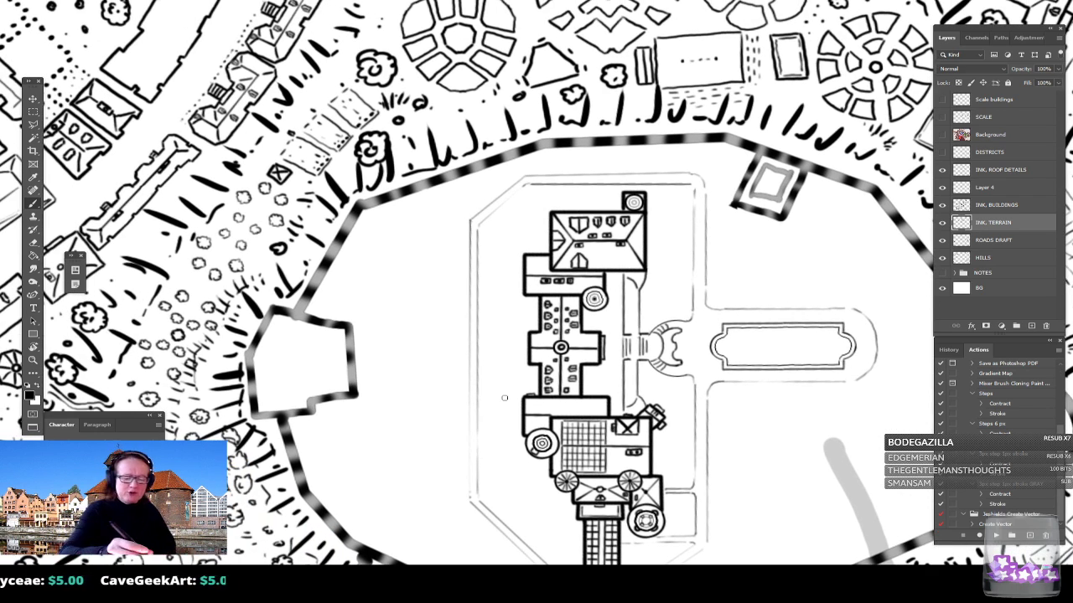
pyautogui.moveTo(527, 358)
pyautogui.mouseDown()
pyautogui.moveTo(485, 358)
pyautogui.moveTo(503, 340)
pyautogui.moveTo(484, 339)
pyautogui.mouseUp()
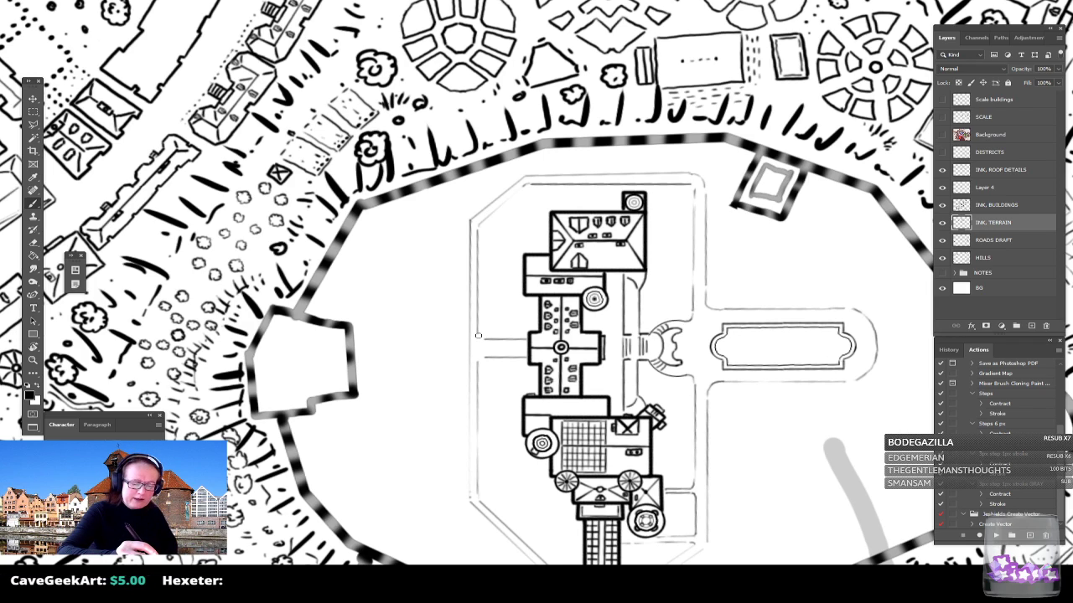
pyautogui.moveTo(486, 357); pyautogui.dragTo(477, 362)
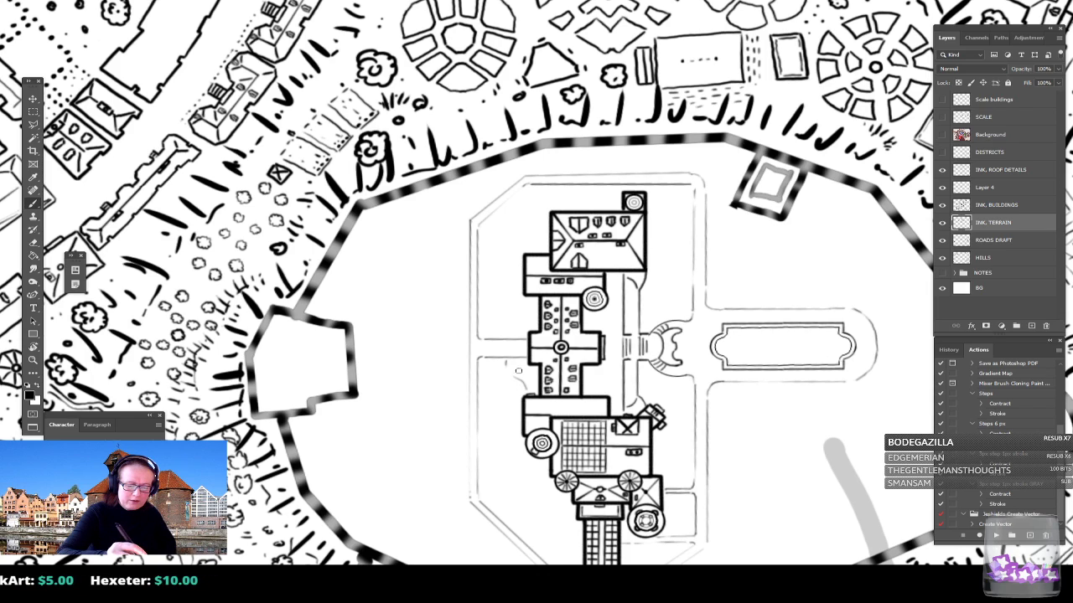
pyautogui.moveTo(510, 361); pyautogui.dragTo(531, 389)
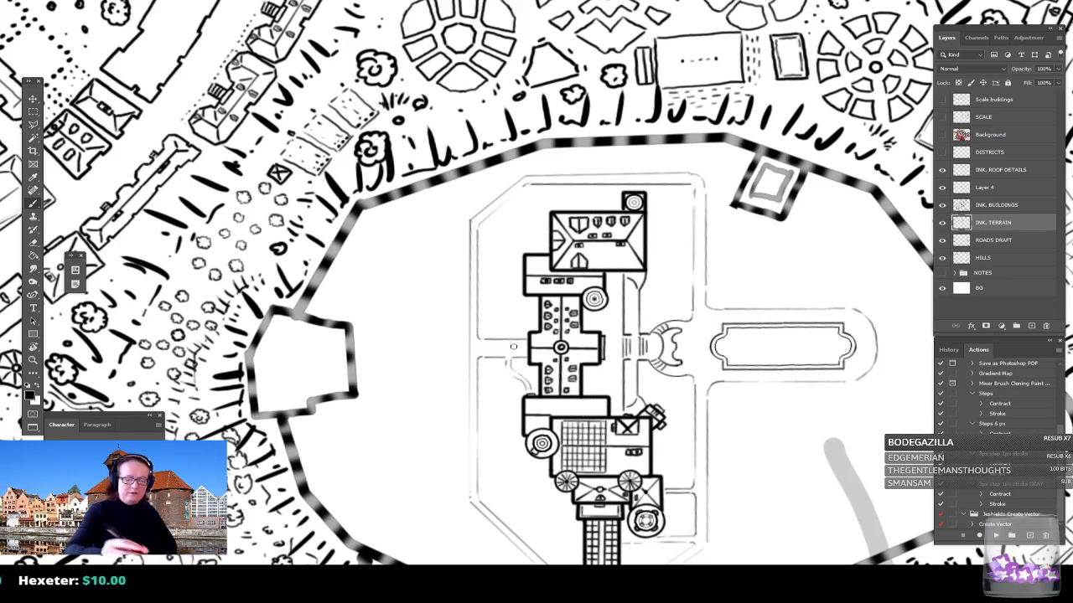
pyautogui.scroll(-3, 514, 347)
pyautogui.scroll(-5, 513, 347)
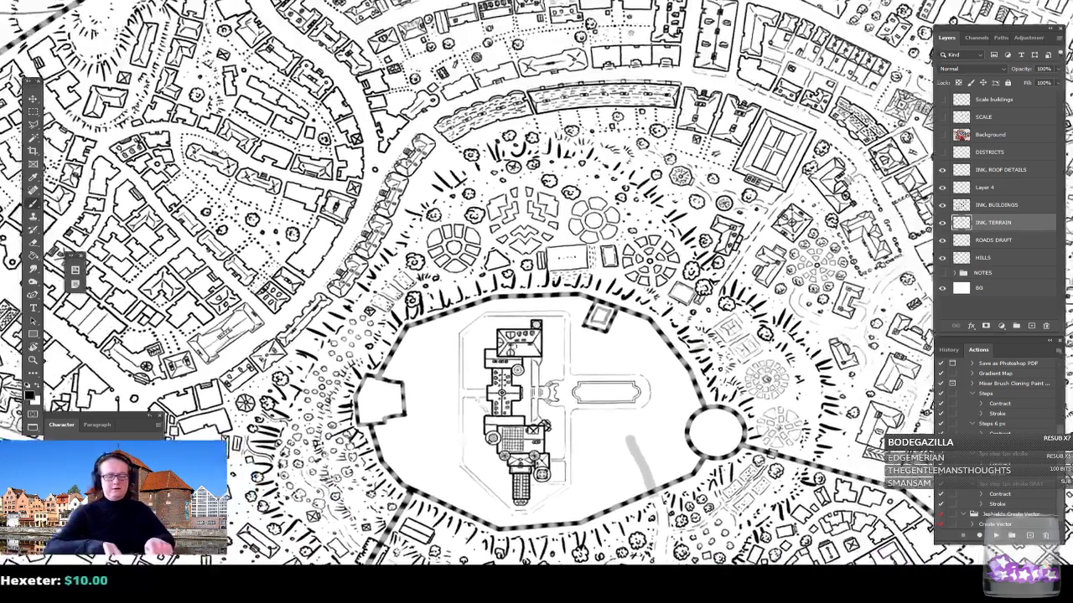
pyautogui.scroll(2, 514, 347)
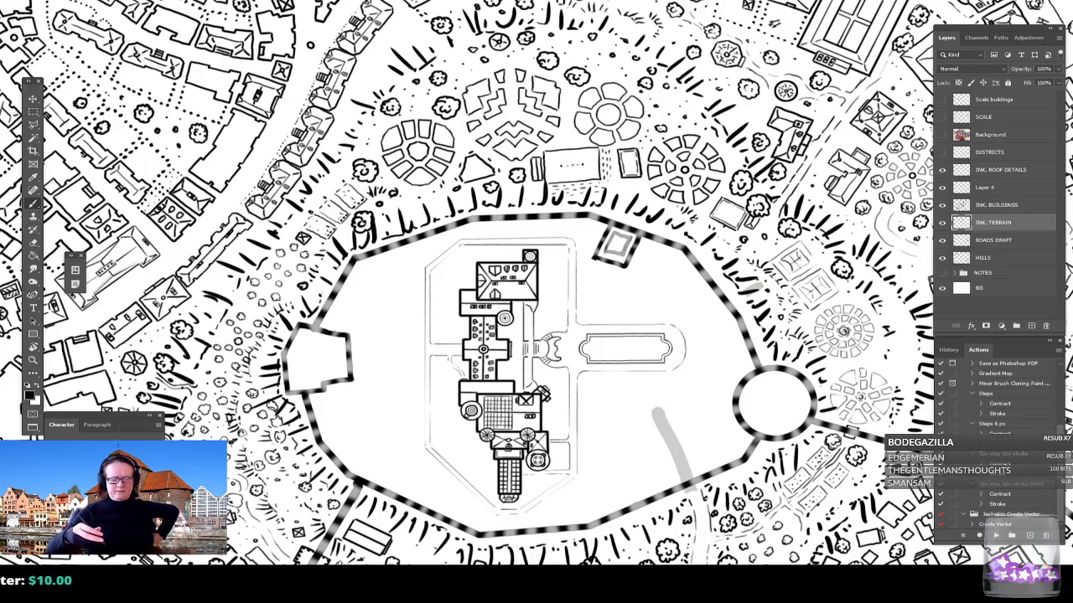
pyautogui.scroll(-4, 514, 347)
pyautogui.scroll(3, 514, 347)
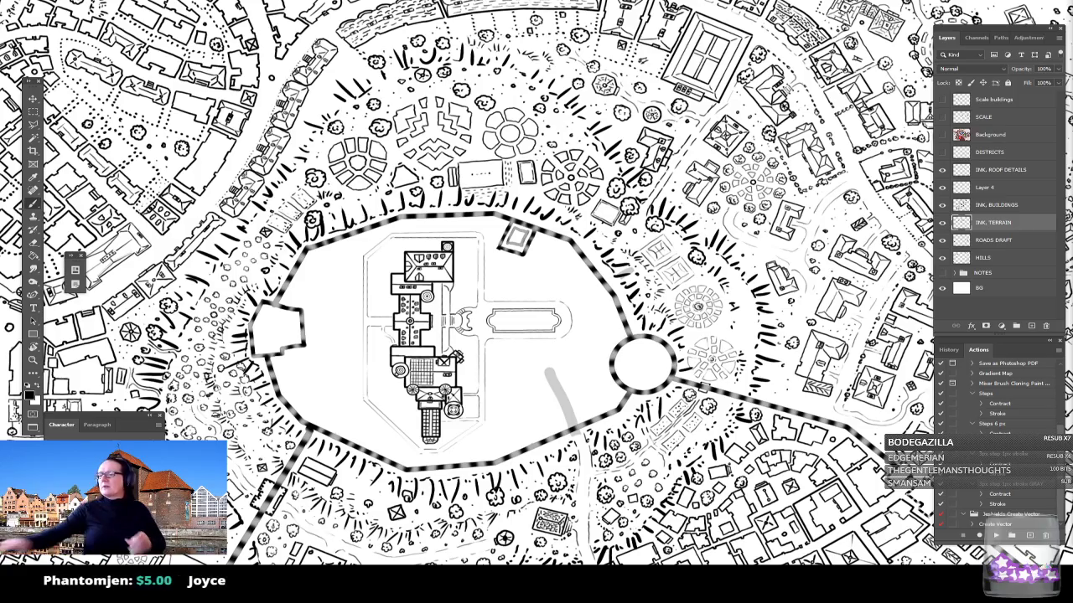
# Step: Ink a straight guide line lengthwise through the middle of the formal garden's ornamental bed
pyautogui.moveTo(536, 335); pyautogui.dragTo(616, 406)
pyautogui.scroll(4, 541, 419)
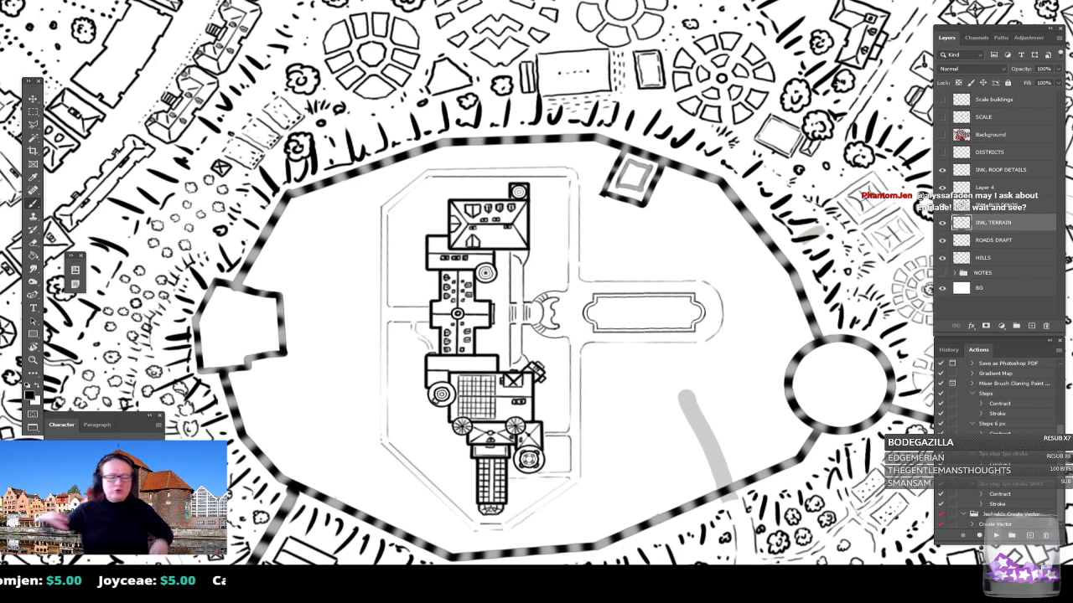
pyautogui.moveTo(687, 337); pyautogui.dragTo(654, 384)
pyautogui.scroll(4, 654, 385)
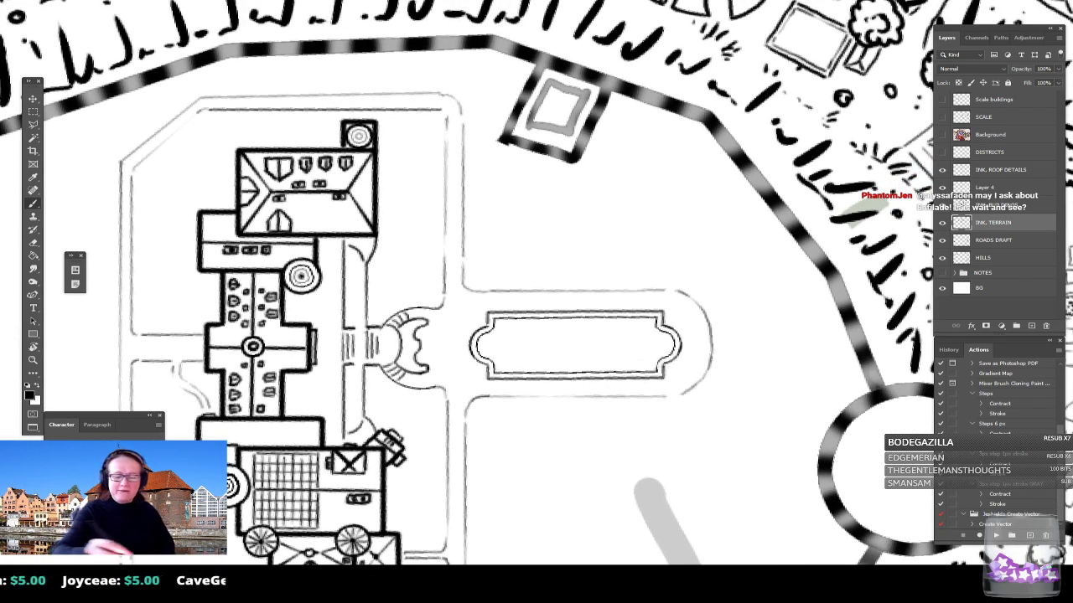
pyautogui.moveTo(571, 341); pyautogui.dragTo(571, 342)
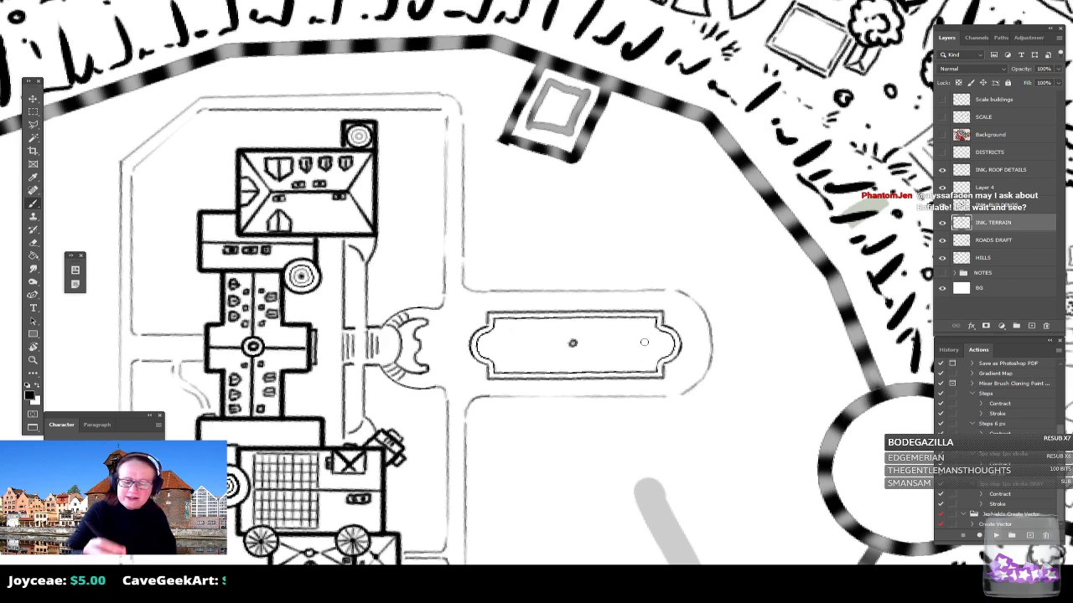
pyautogui.moveTo(576, 341); pyautogui.dragTo(563, 343)
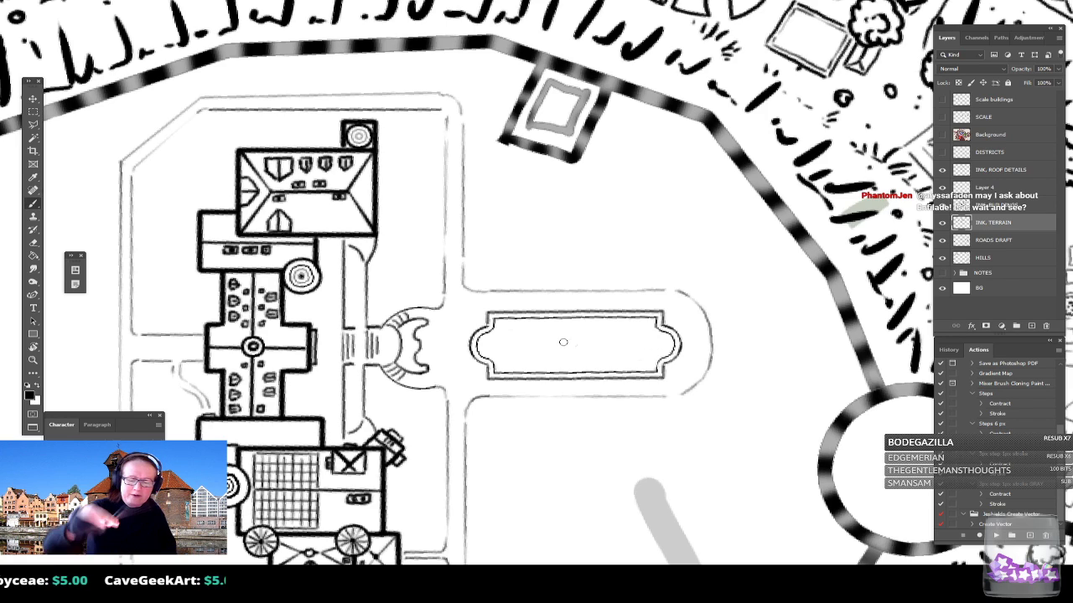
pyautogui.moveTo(661, 345); pyautogui.dragTo(484, 346)
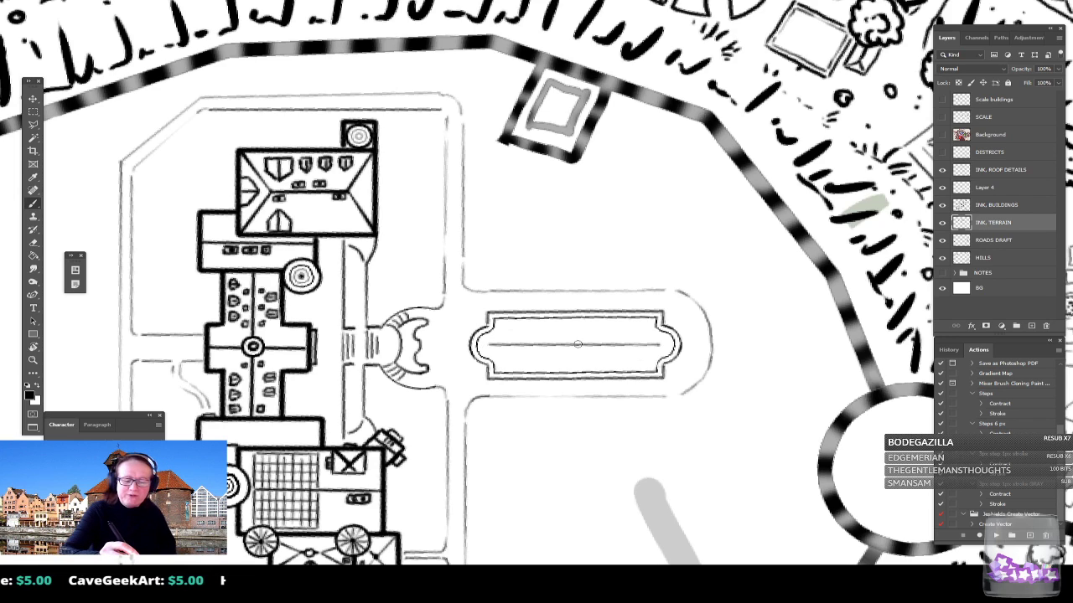
# Step: Ink three evenly spaced small dots along the garden bed's centre line and erase the guide line between them
pyautogui.press(']')
pyautogui.press(']')
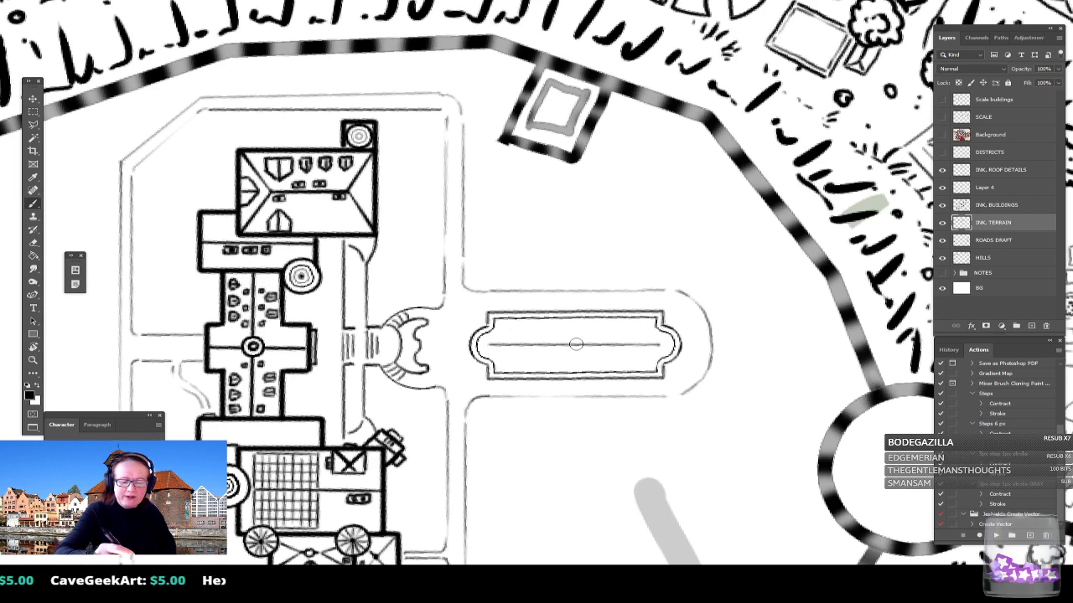
pyautogui.press('[')
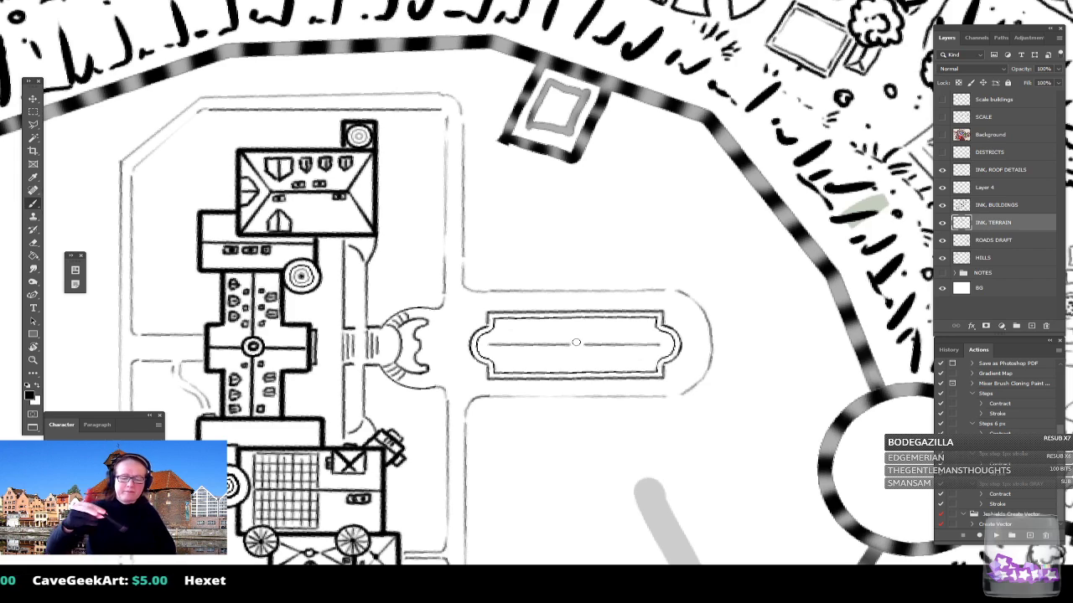
pyautogui.moveTo(577, 343); pyautogui.dragTo(583, 347)
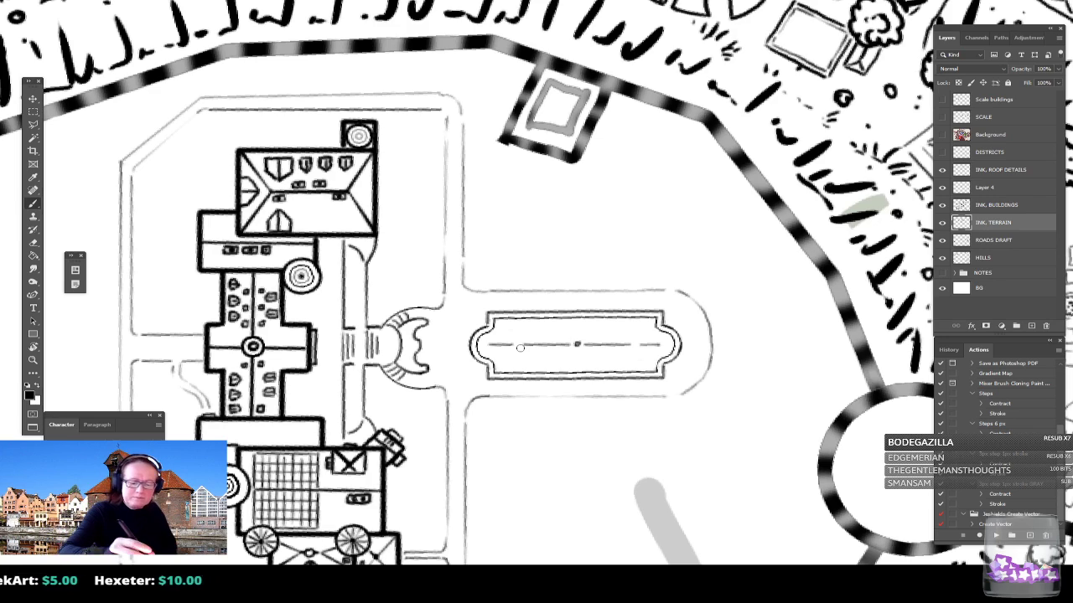
pyautogui.moveTo(519, 343); pyautogui.dragTo(518, 345)
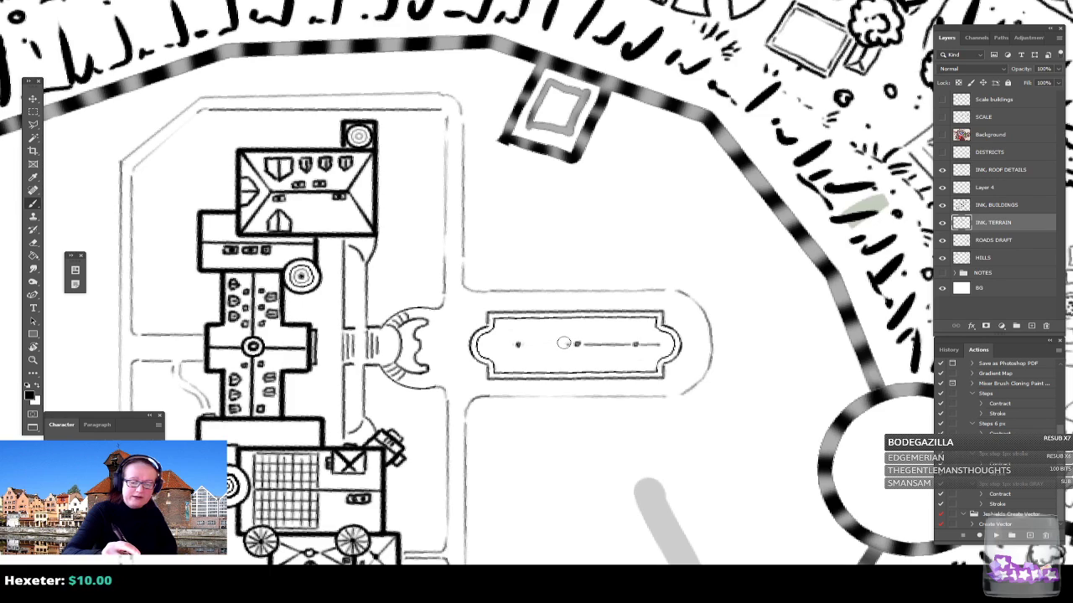
pyautogui.moveTo(585, 344); pyautogui.dragTo(653, 345)
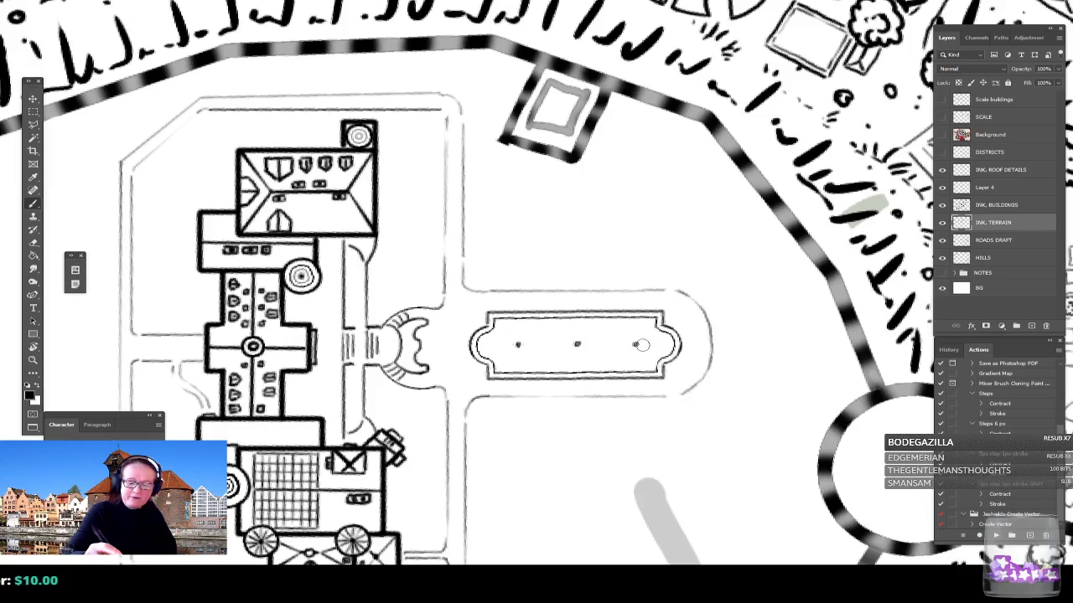
pyautogui.scroll(-4, 642, 350)
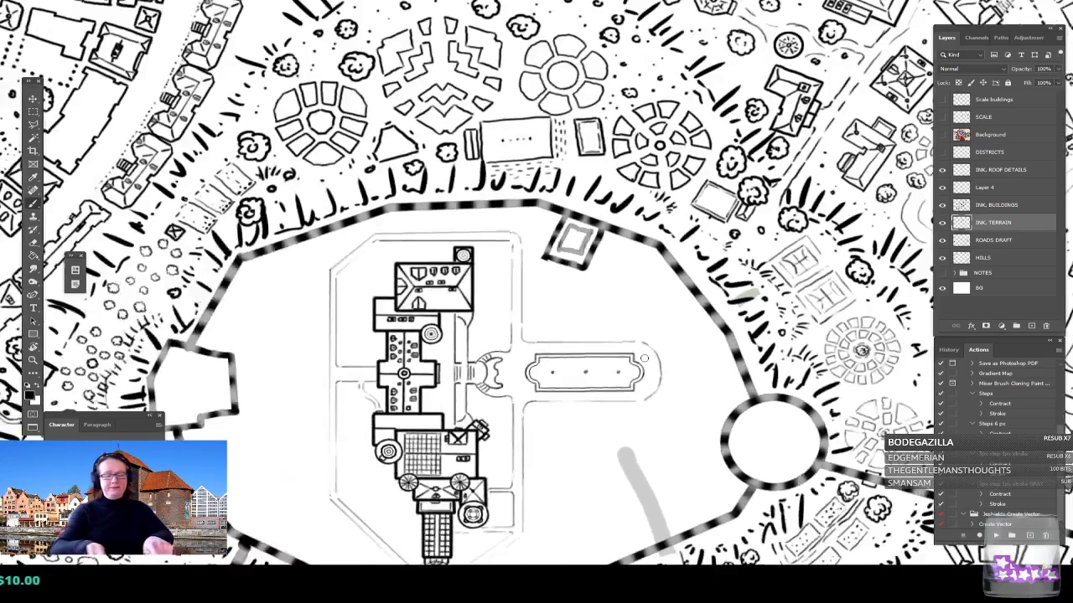
pyautogui.scroll(1, 644, 357)
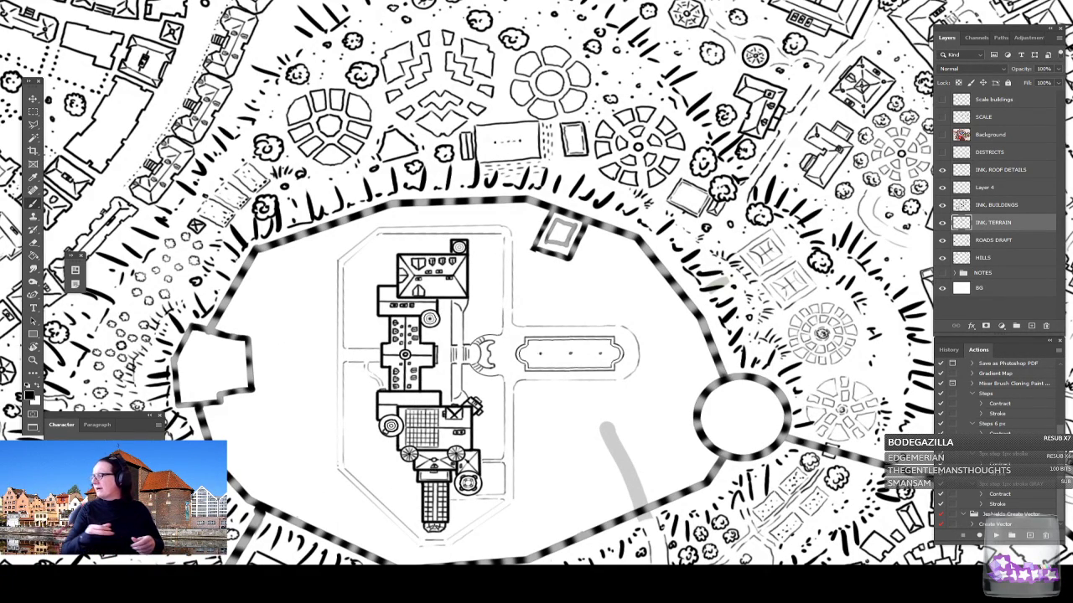
pyautogui.scroll(3, 642, 350)
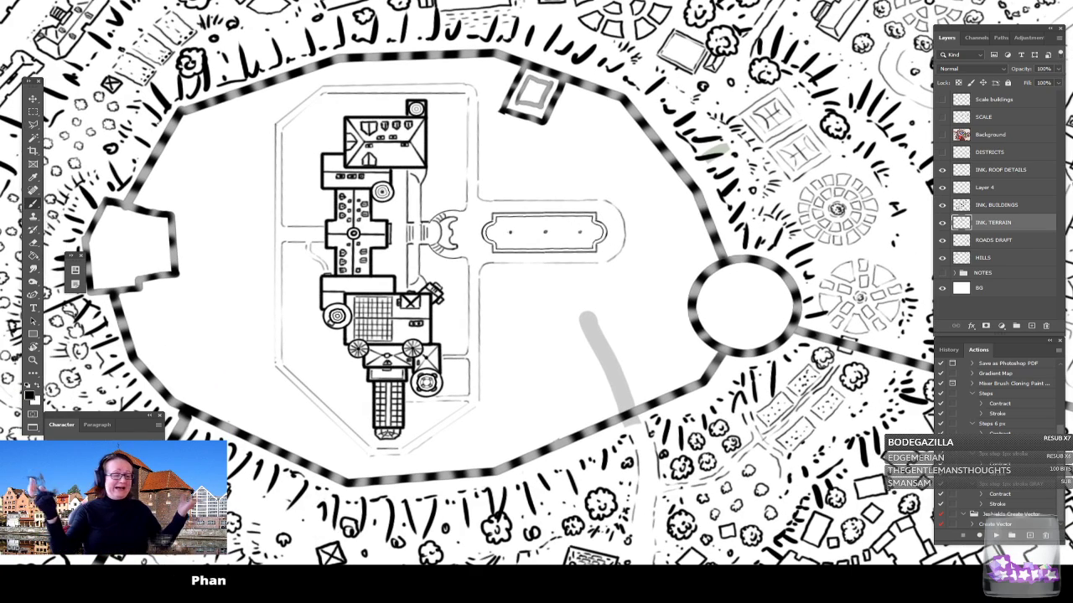
pyautogui.moveTo(537, 302); pyautogui.dragTo(580, 361)
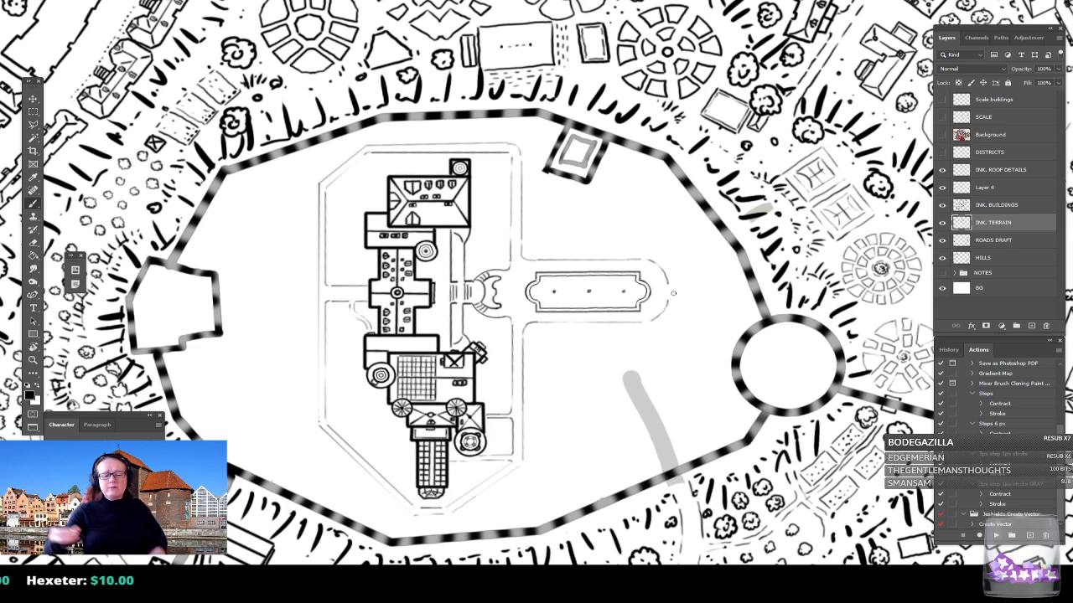
pyautogui.scroll(-1, 673, 293)
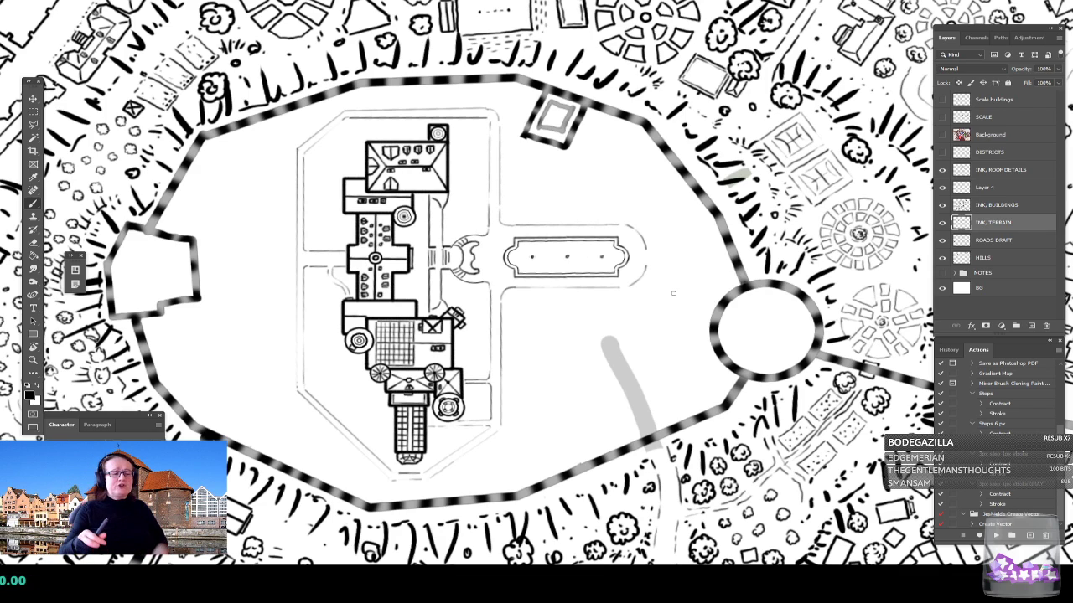
pyautogui.moveTo(673, 293); pyautogui.dragTo(638, 317)
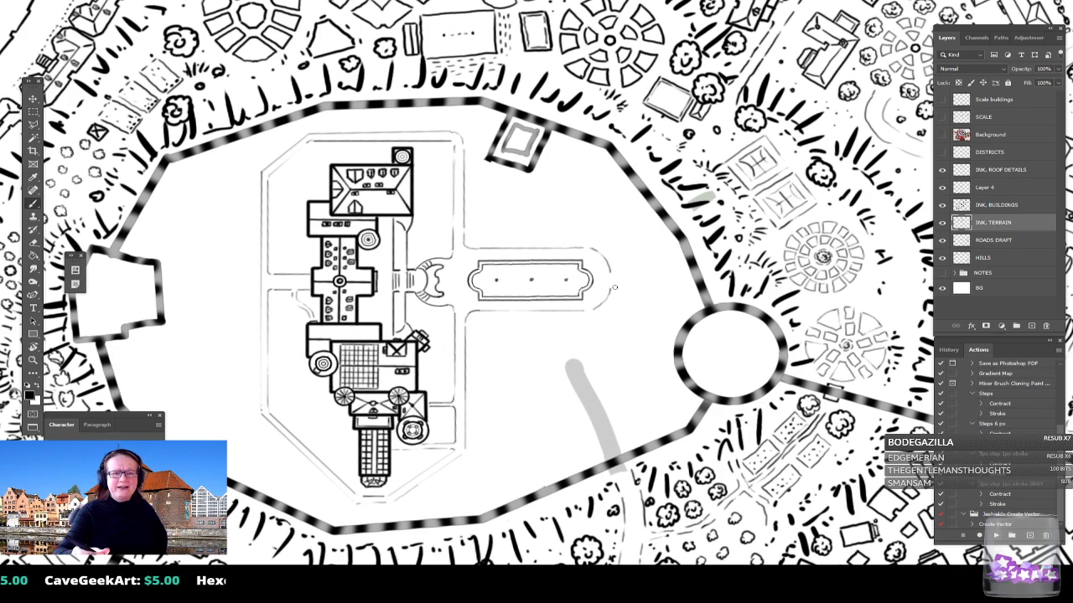
pyautogui.click(52, 0)
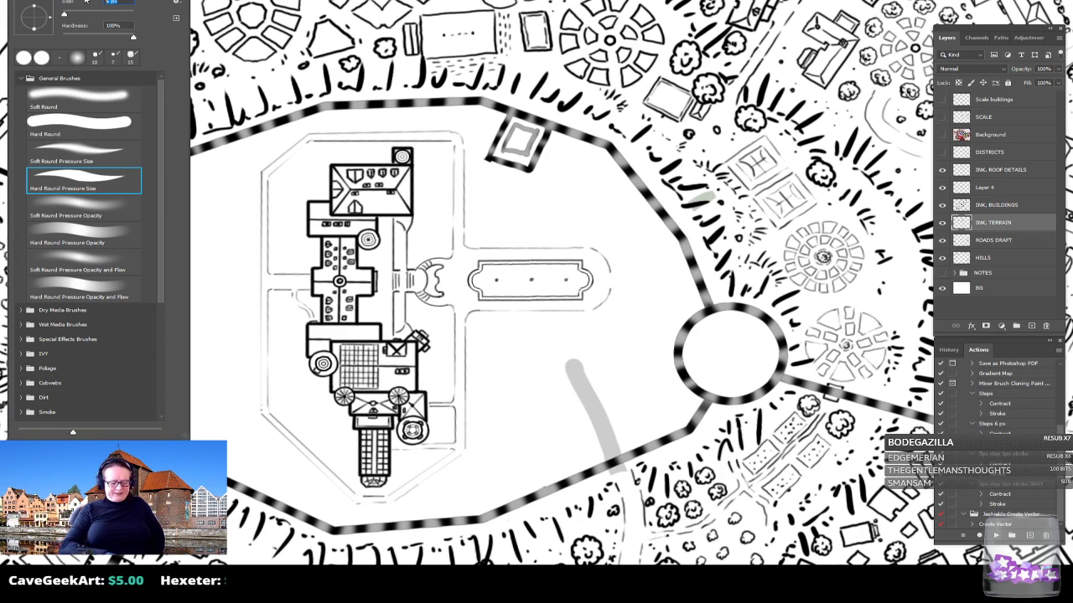
pyautogui.press('Return')
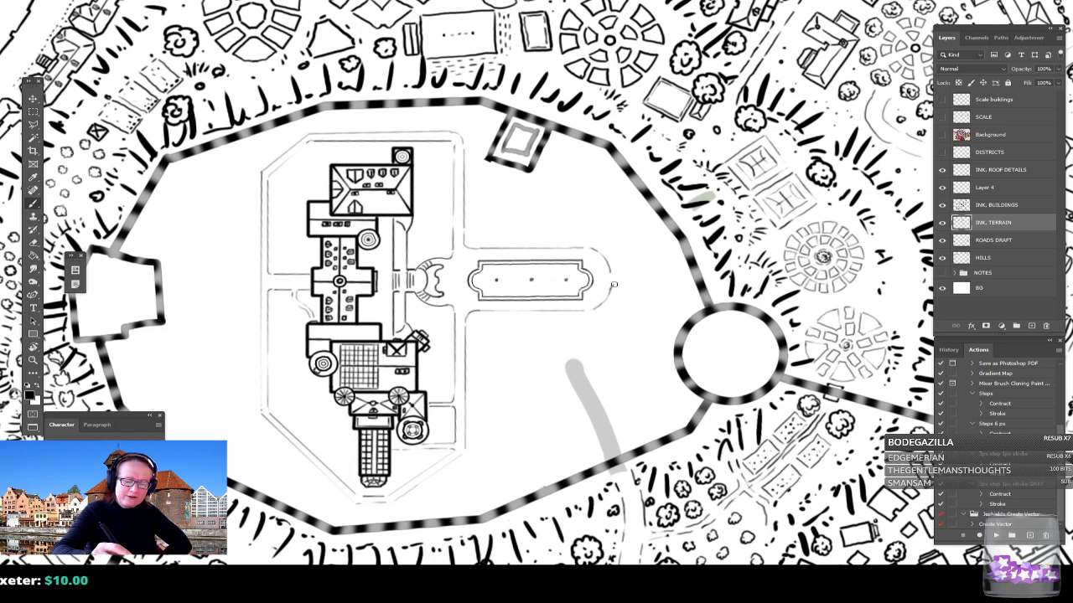
pyautogui.moveTo(634, 303)
pyautogui.mouseDown()
pyautogui.moveTo(580, 395)
pyautogui.moveTo(599, 446)
pyautogui.mouseUp()
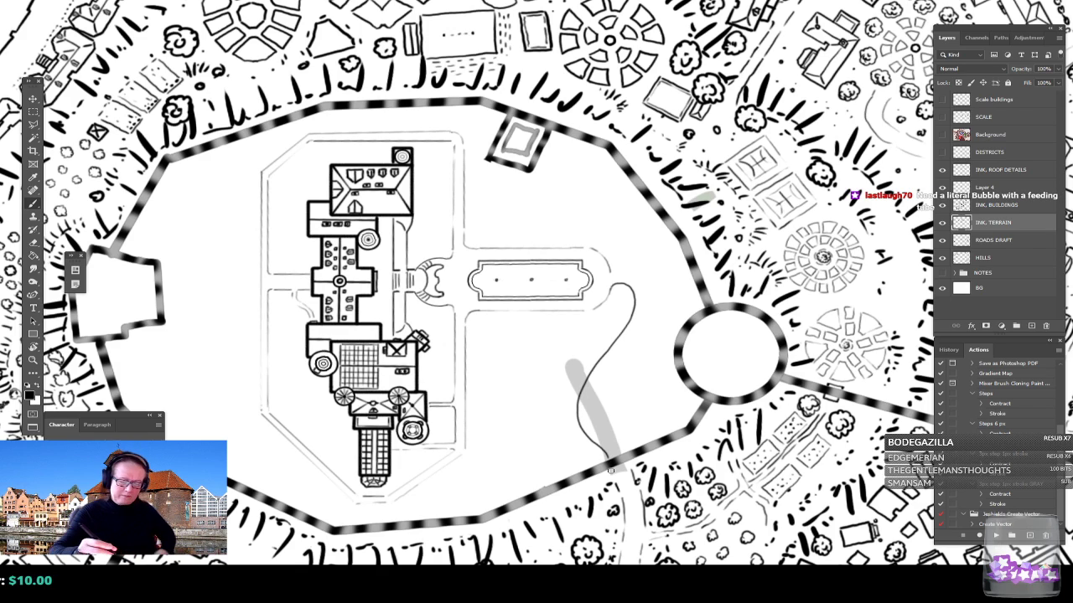
pyautogui.hotkey('ctrl', 'z')
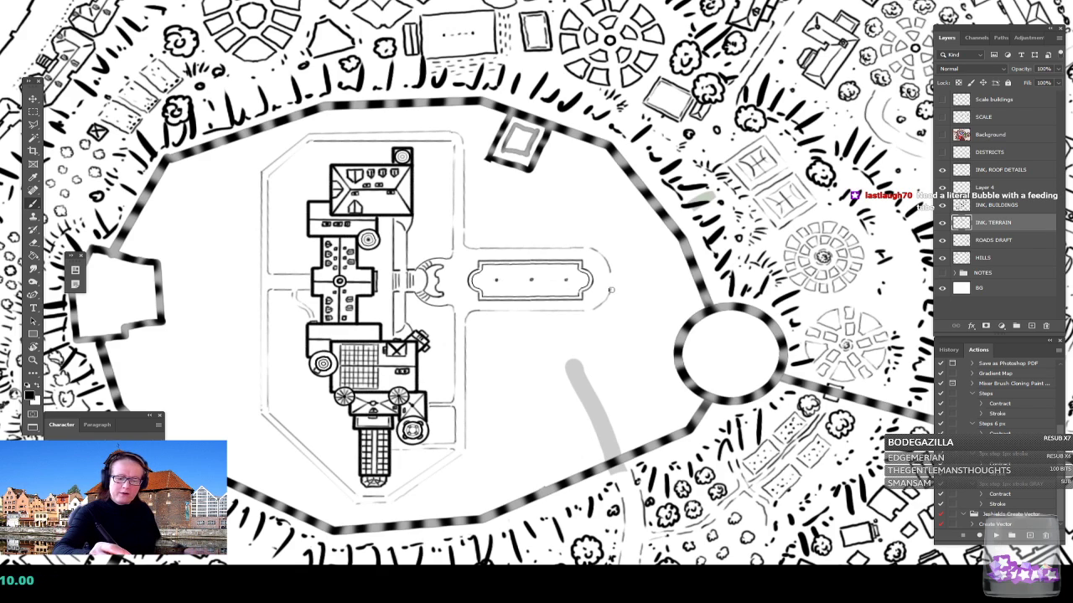
pyautogui.moveTo(627, 292)
pyautogui.mouseDown()
pyautogui.moveTo(590, 395)
pyautogui.moveTo(600, 450)
pyautogui.mouseUp()
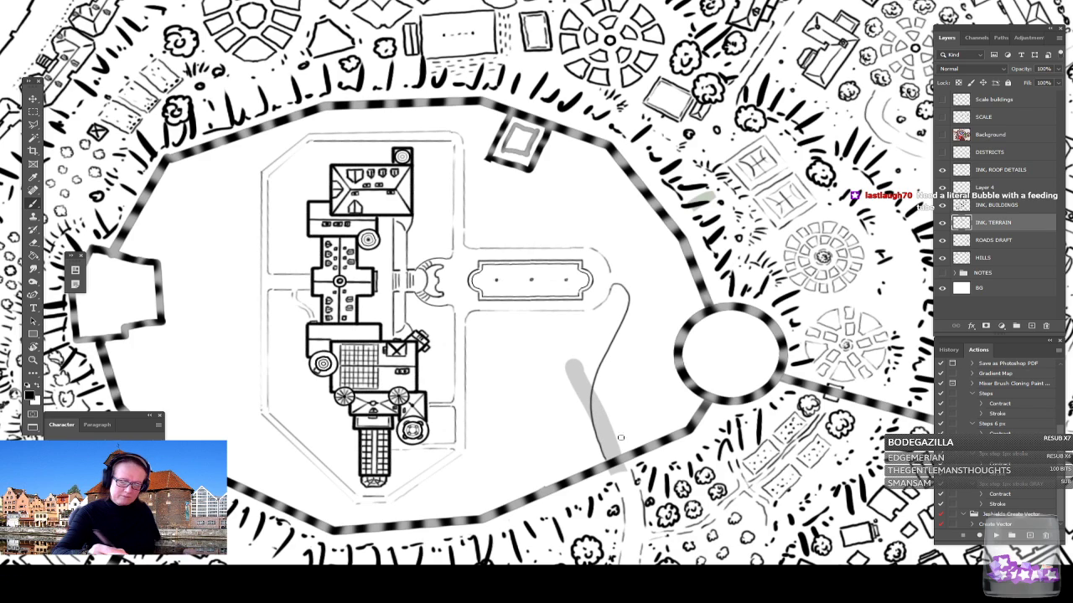
pyautogui.hotkey('ctrl', 'z')
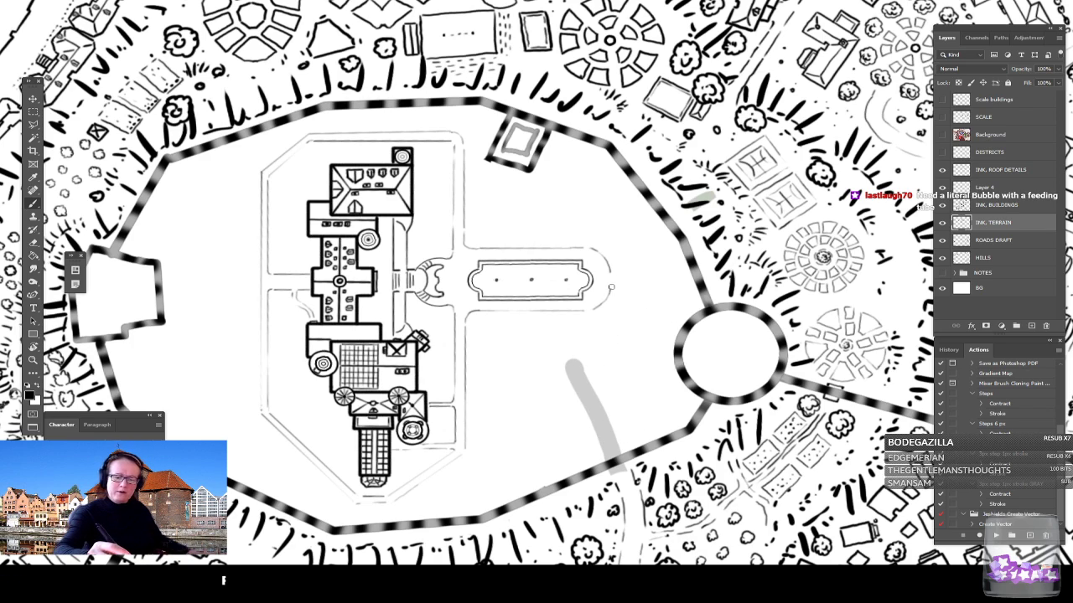
# Step: Ink a winding double-lined path from the formal garden's east end down to the southern wall, meeting the road outside
pyautogui.moveTo(628, 305)
pyautogui.mouseDown()
pyautogui.moveTo(595, 391)
pyautogui.moveTo(603, 457)
pyautogui.mouseUp()
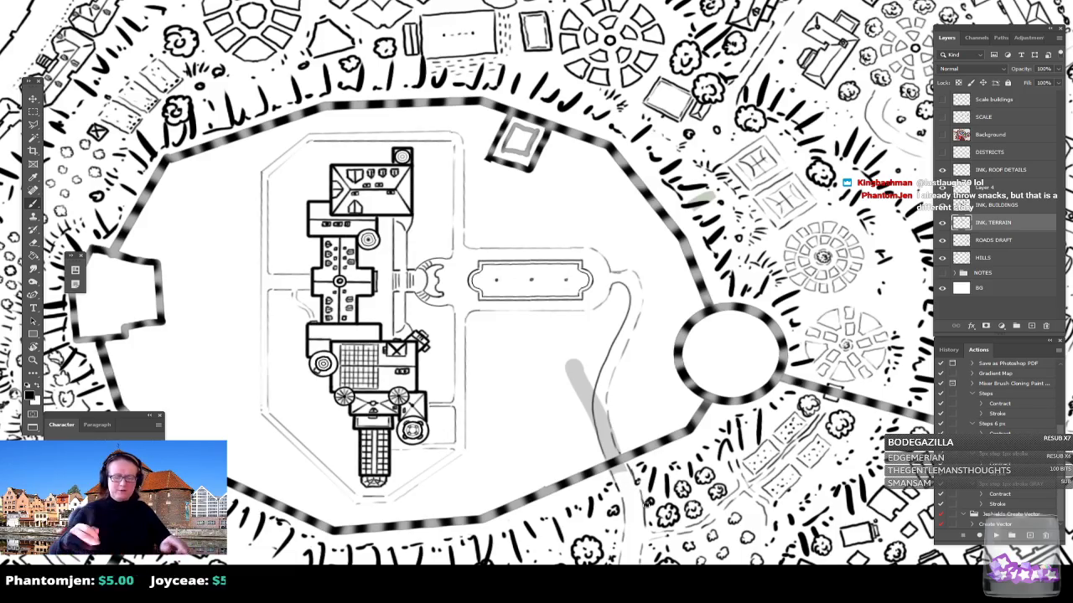
pyautogui.scroll(-3, 732, 422)
pyautogui.scroll(3, 713, 402)
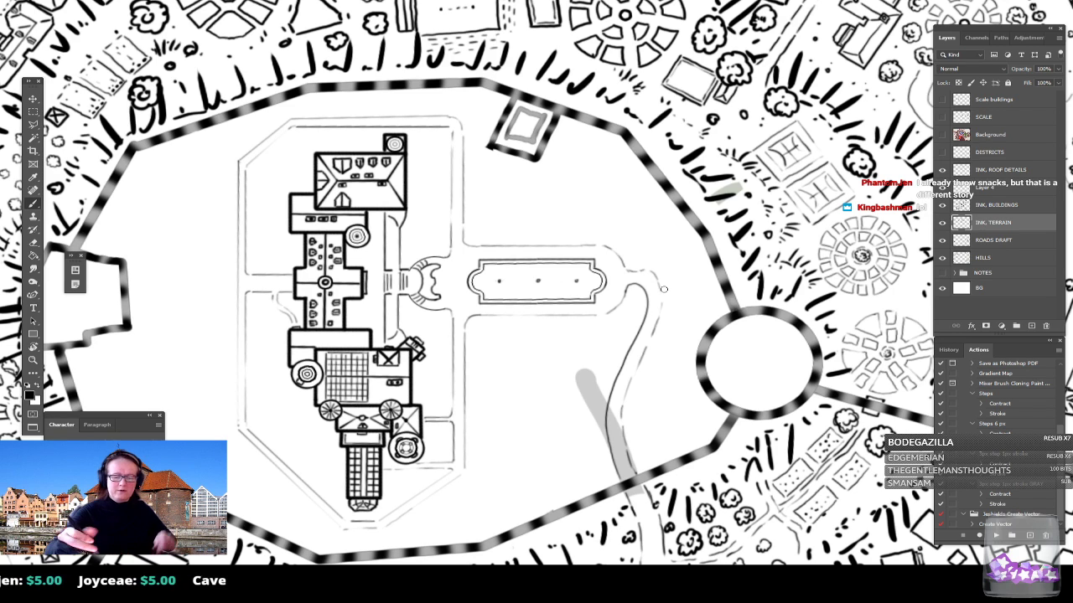
# Step: Ink small round trees with scattered dots along both sides of the winding path southeast of the formal garden
pyautogui.scroll(-2, 729, 465)
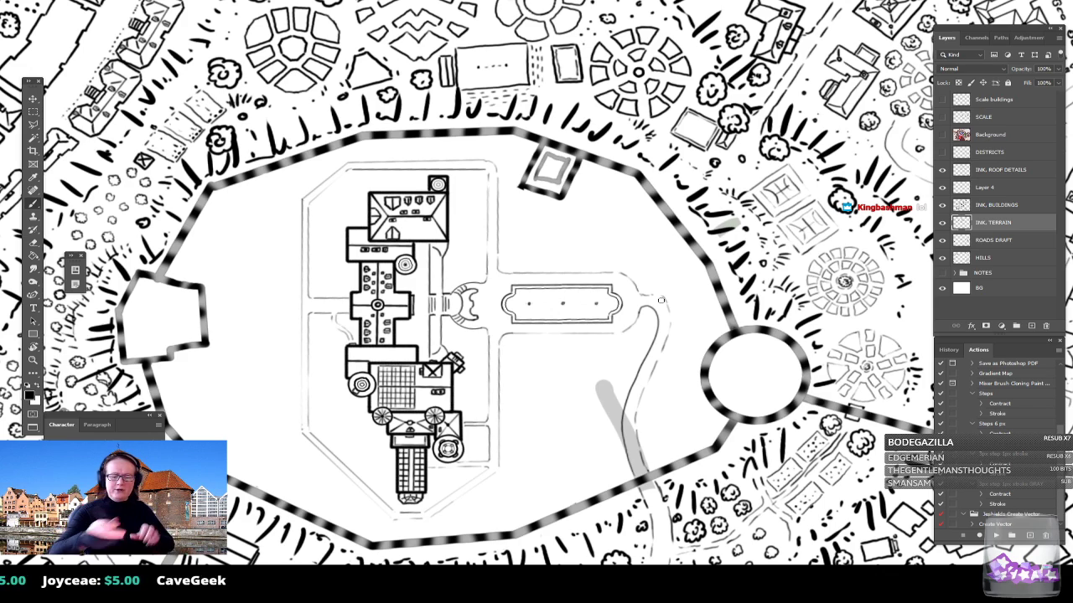
pyautogui.moveTo(656, 290)
pyautogui.mouseDown()
pyautogui.moveTo(672, 293)
pyautogui.moveTo(670, 282)
pyautogui.moveTo(648, 316)
pyautogui.moveTo(646, 281)
pyautogui.mouseUp()
pyautogui.moveTo(639, 335)
pyautogui.mouseDown()
pyautogui.moveTo(635, 347)
pyautogui.moveTo(641, 332)
pyautogui.moveTo(644, 342)
pyautogui.mouseUp()
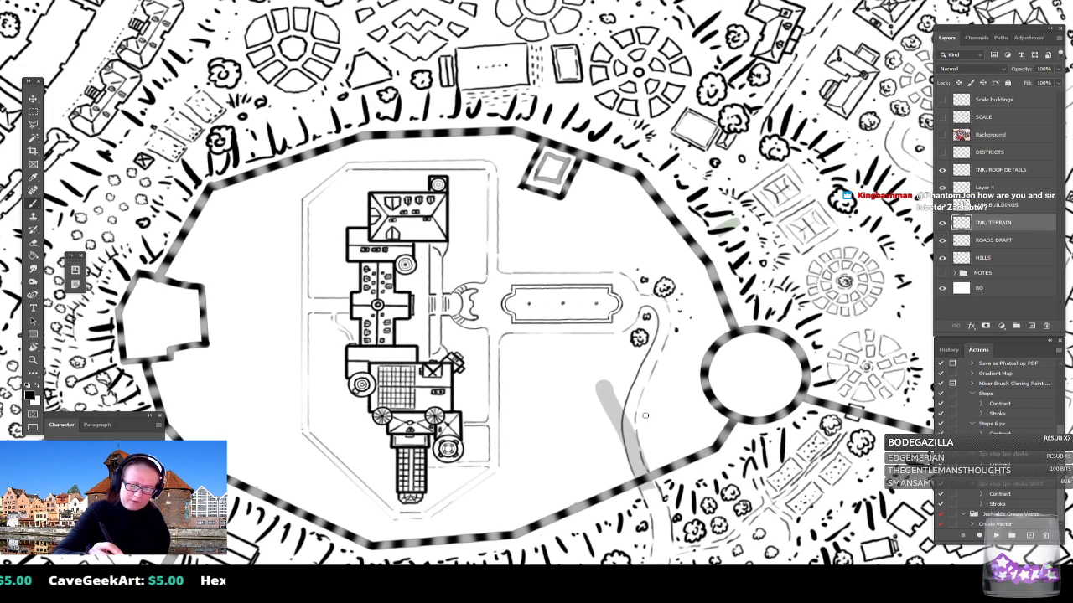
pyautogui.moveTo(640, 412)
pyautogui.mouseDown()
pyautogui.moveTo(652, 423)
pyautogui.moveTo(615, 424)
pyautogui.moveTo(613, 414)
pyautogui.mouseUp()
pyautogui.moveTo(617, 372)
pyautogui.mouseDown()
pyautogui.moveTo(633, 373)
pyautogui.moveTo(630, 362)
pyautogui.moveTo(616, 373)
pyautogui.moveTo(665, 381)
pyautogui.moveTo(679, 375)
pyautogui.moveTo(669, 363)
pyautogui.moveTo(659, 371)
pyautogui.moveTo(669, 373)
pyautogui.mouseUp()
pyautogui.moveTo(656, 442)
pyautogui.mouseDown()
pyautogui.moveTo(650, 450)
pyautogui.moveTo(667, 442)
pyautogui.moveTo(655, 433)
pyautogui.moveTo(646, 451)
pyautogui.moveTo(662, 442)
pyautogui.mouseUp()
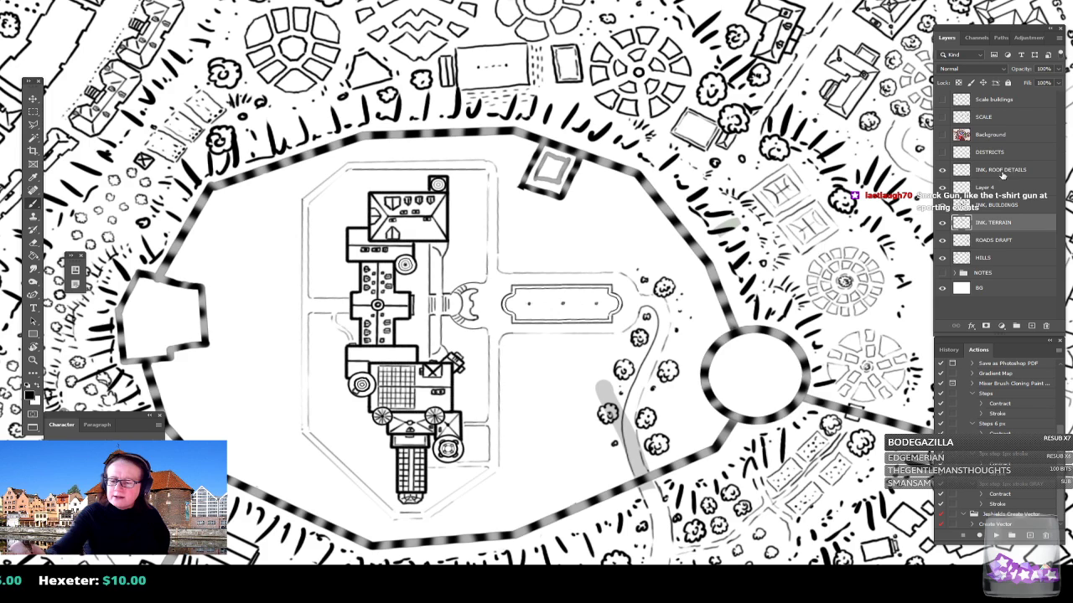
# Step: Ink a small doorway on the round tower's west side on INK. BUILDINGS, and add a tree beside the path's southern end on INK. TERRAIN
pyautogui.doubleClick(997, 205)
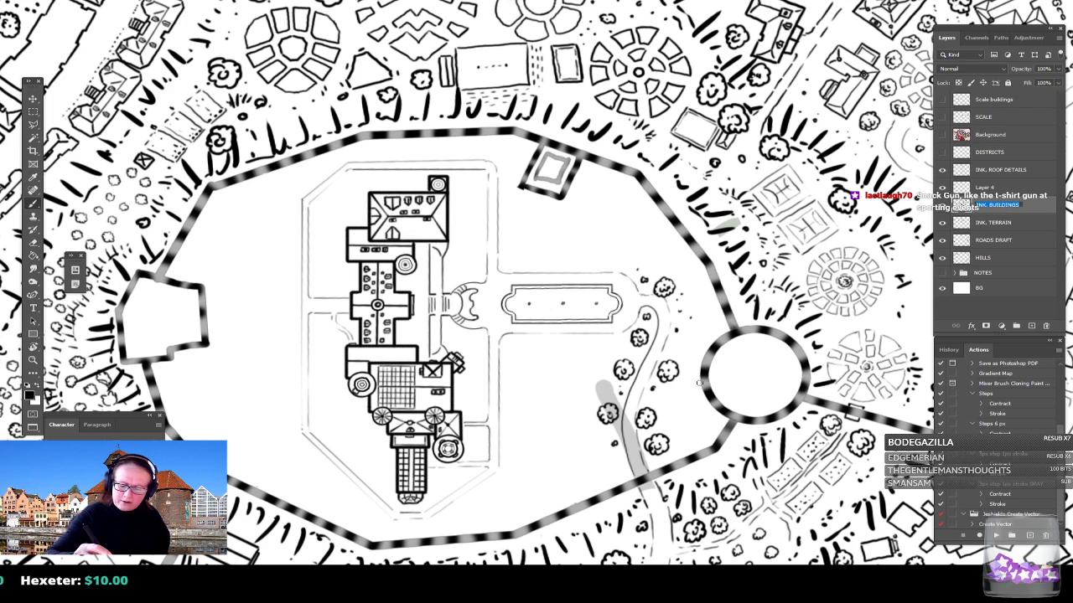
pyautogui.press('Return')
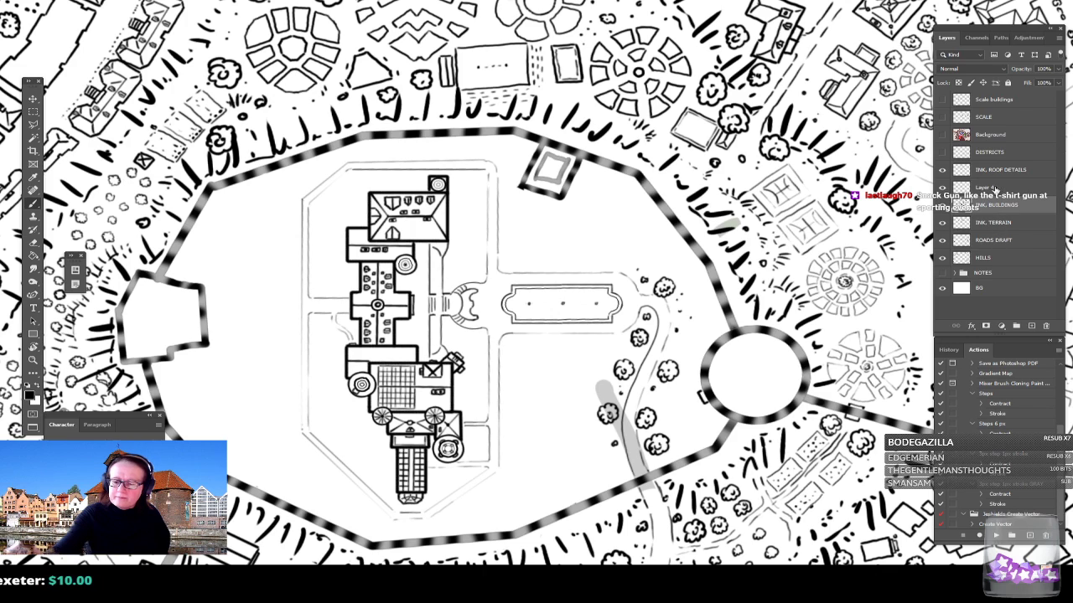
pyautogui.click(993, 222)
pyautogui.moveTo(615, 467)
pyautogui.mouseDown()
pyautogui.moveTo(610, 478)
pyautogui.moveTo(623, 479)
pyautogui.moveTo(626, 466)
pyautogui.moveTo(607, 469)
pyautogui.moveTo(617, 481)
pyautogui.moveTo(625, 473)
pyautogui.moveTo(644, 387)
pyautogui.mouseUp()
# Step: Examine how the castle grounds sit among the surrounding gardens and city districts
pyautogui.scroll(-6, 566, 363)
pyautogui.scroll(2, 620, 258)
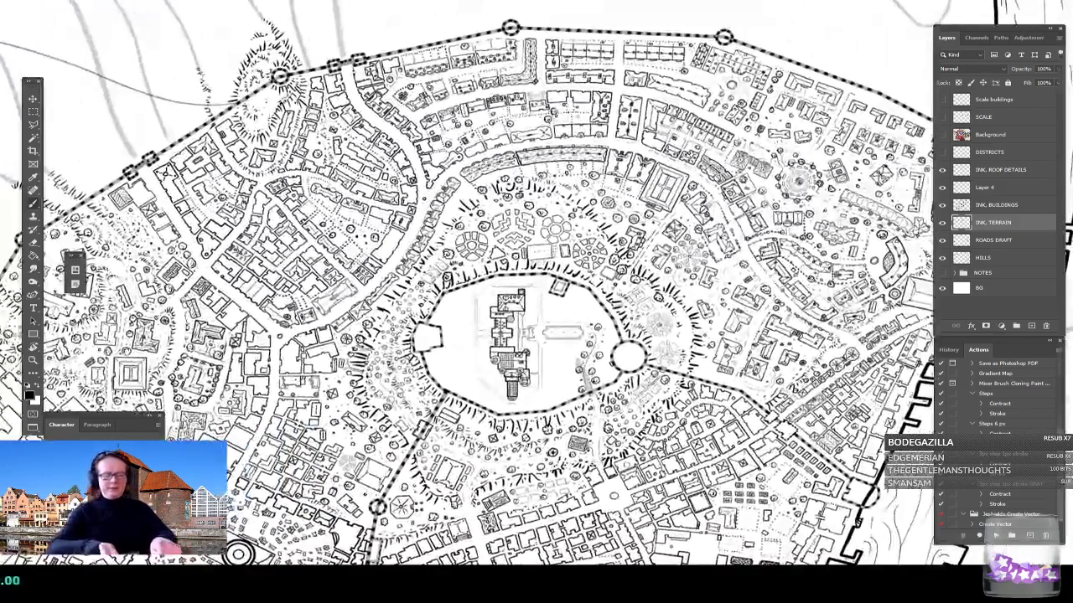
pyautogui.moveTo(620, 335); pyautogui.dragTo(591, 265)
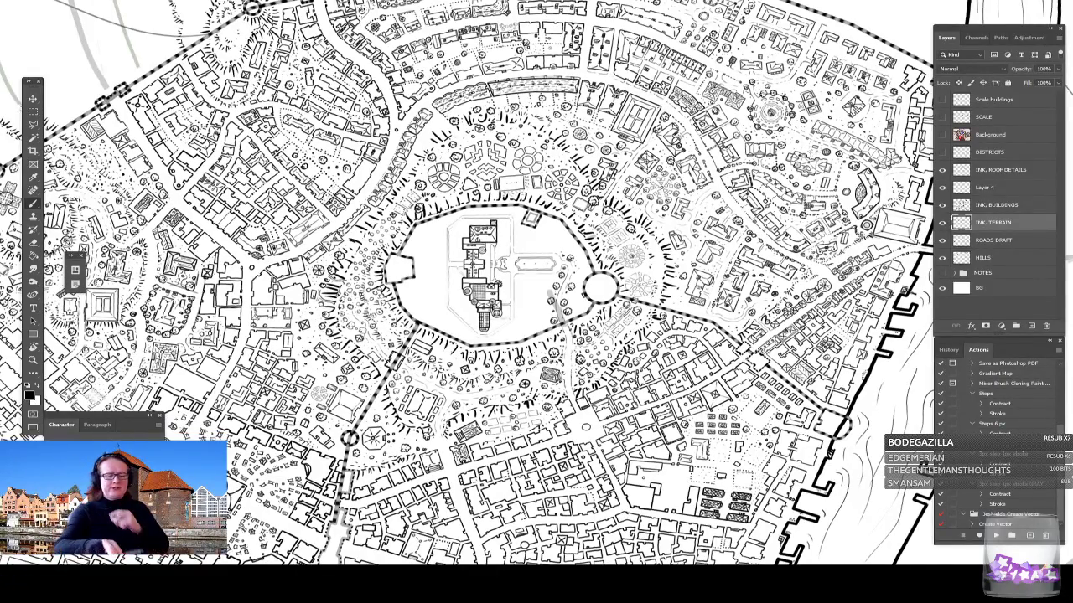
pyautogui.moveTo(486, 260); pyautogui.dragTo(508, 325)
pyautogui.scroll(2, 501, 323)
pyautogui.scroll(1, 342, 143)
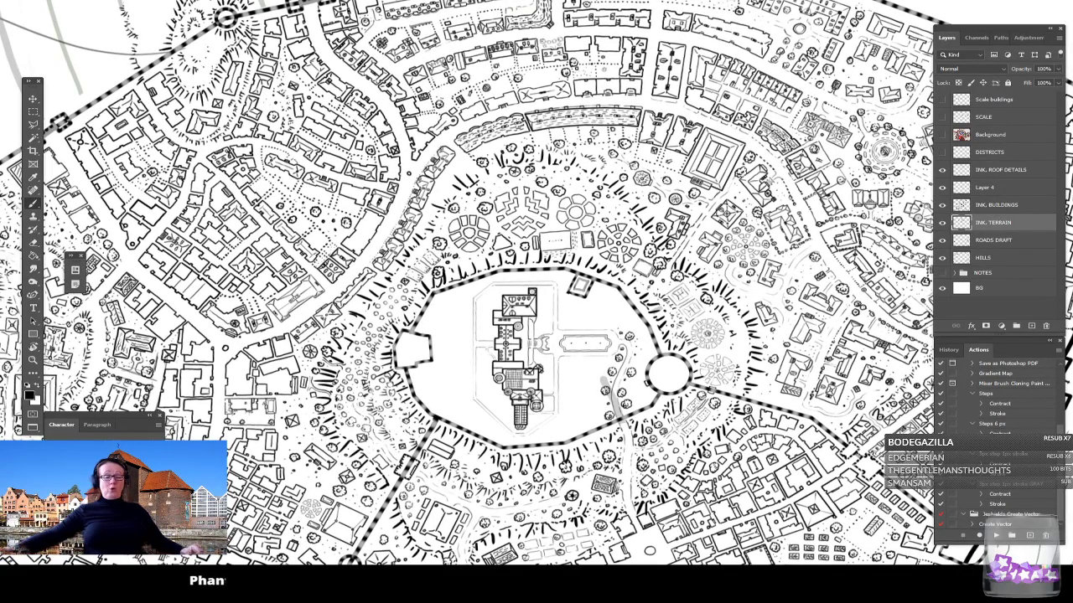
pyautogui.moveTo(536, 352); pyautogui.dragTo(535, 323)
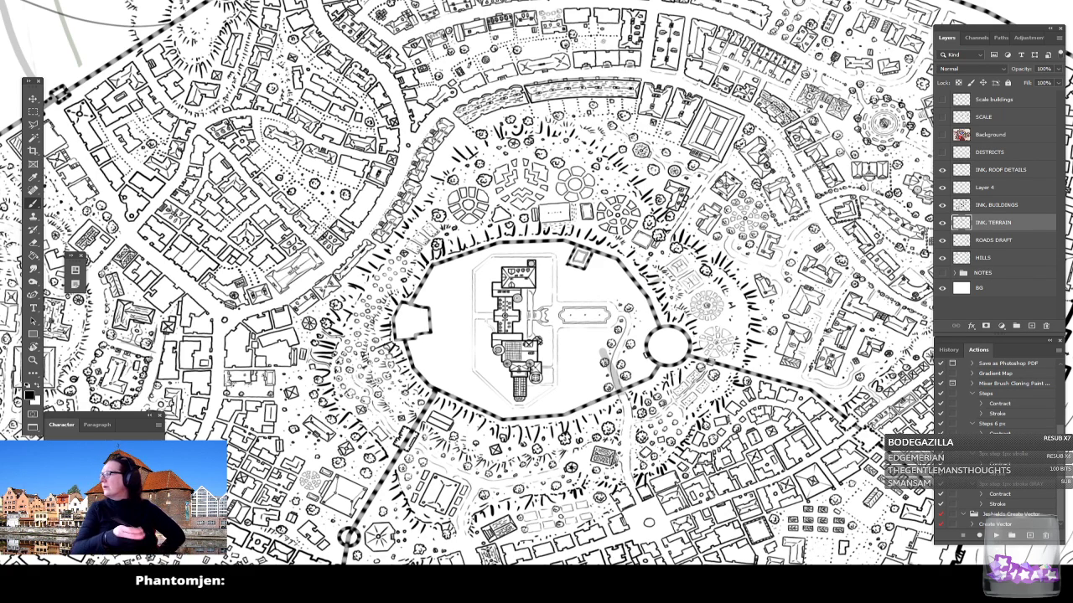
# Step: Switch to Chrome and compare the aerial reference photos of Moszna Castle from both sides, then return to the city map
pyautogui.moveTo(1072, 95); pyautogui.dragTo(702, 95)
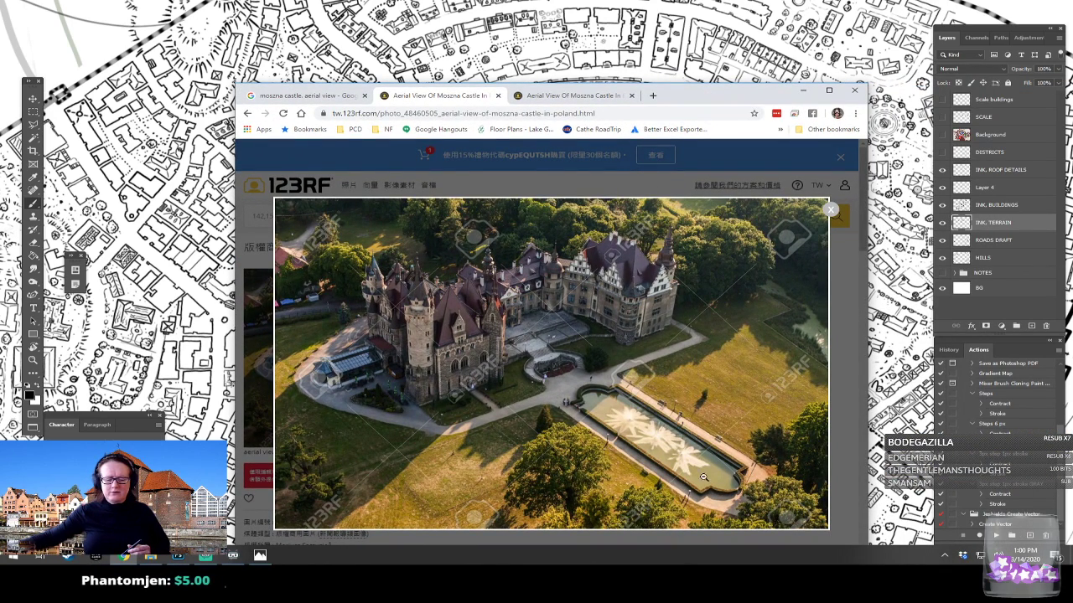
pyautogui.click(561, 96)
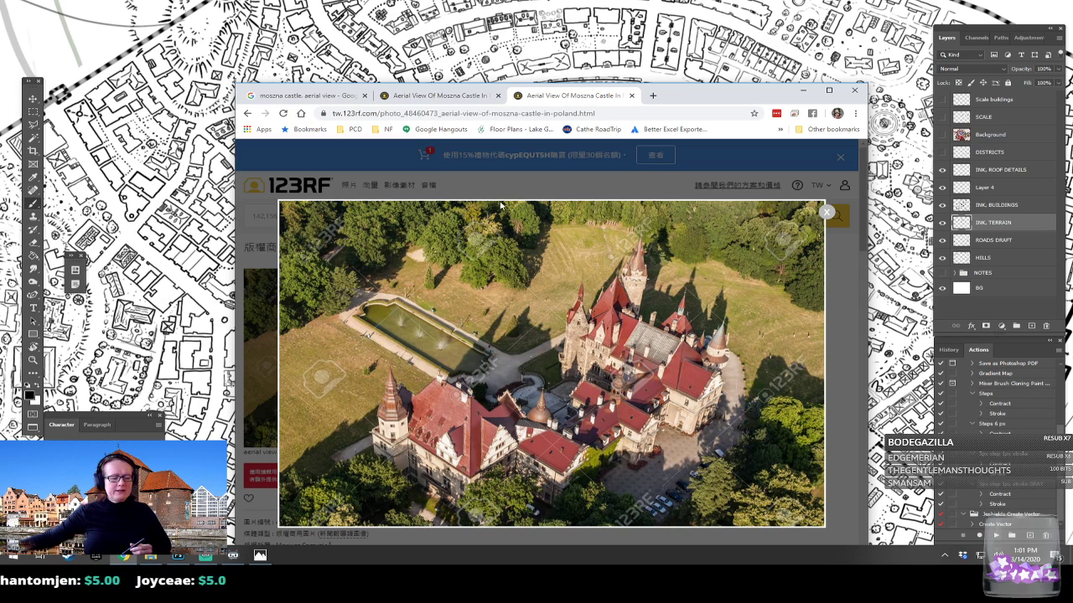
pyautogui.click(802, 90)
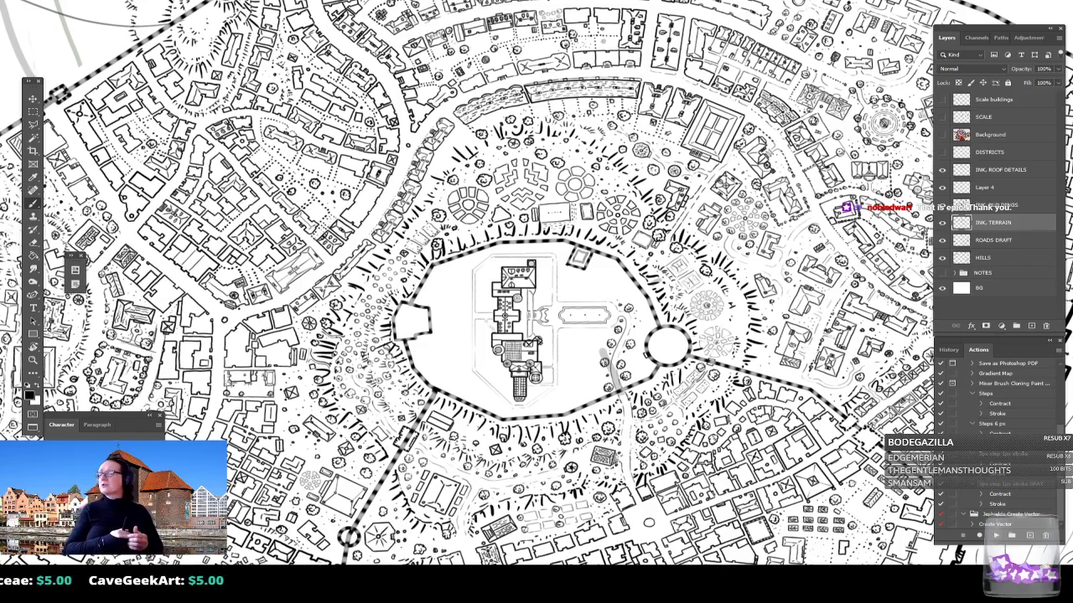
# Step: Look over the whole city map, including the outer walls, river, harbour and surrounding hills
pyautogui.moveTo(536, 319); pyautogui.dragTo(549, 324)
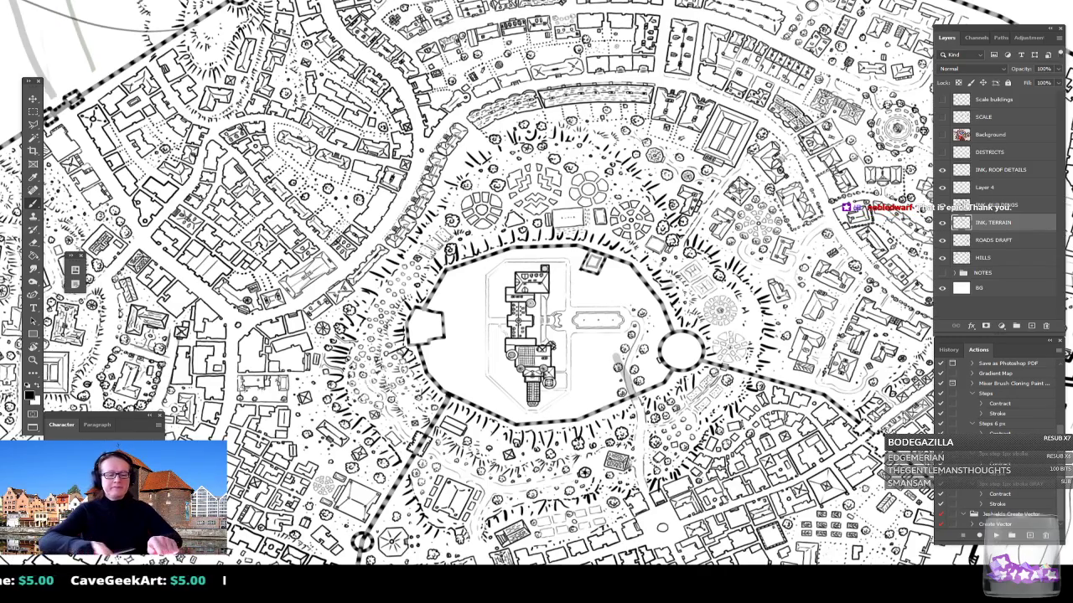
pyautogui.scroll(-6, 536, 302)
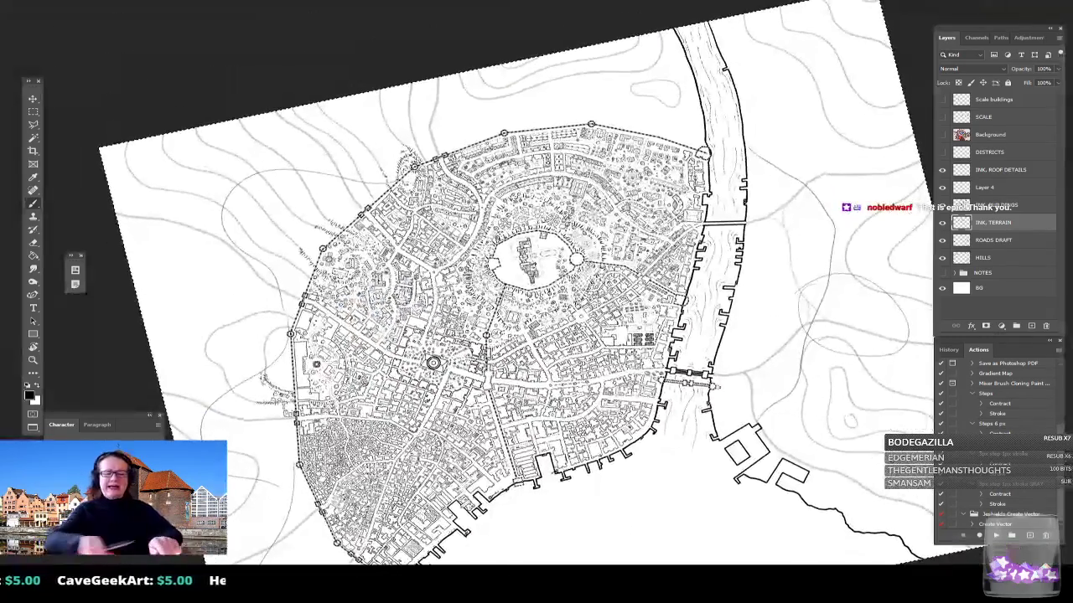
pyautogui.scroll(1, 536, 302)
pyautogui.moveTo(536, 336); pyautogui.dragTo(514, 281)
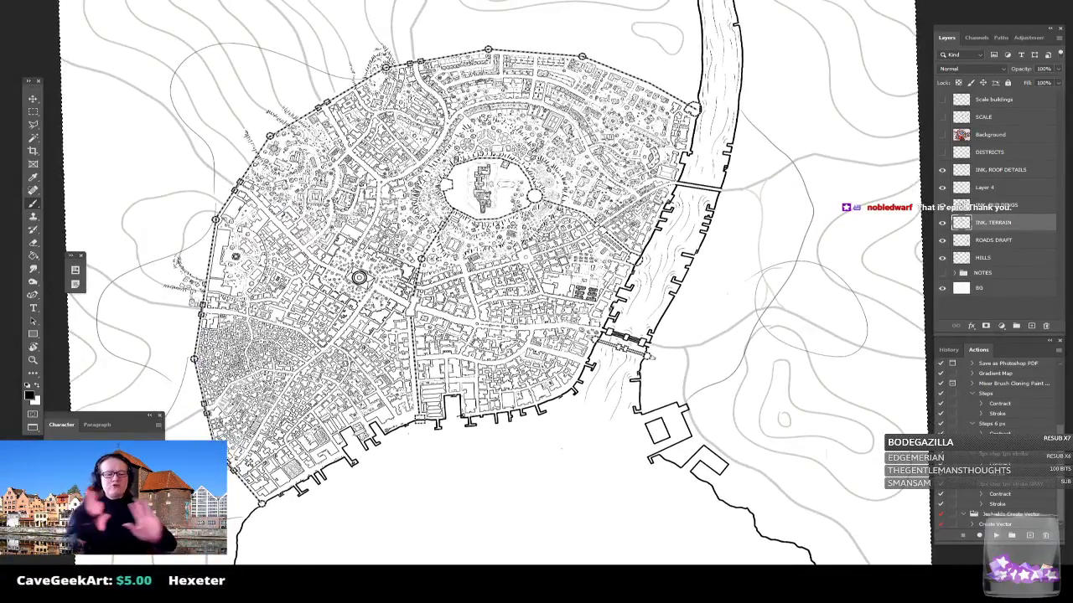
pyautogui.moveTo(515, 281); pyautogui.dragTo(539, 306)
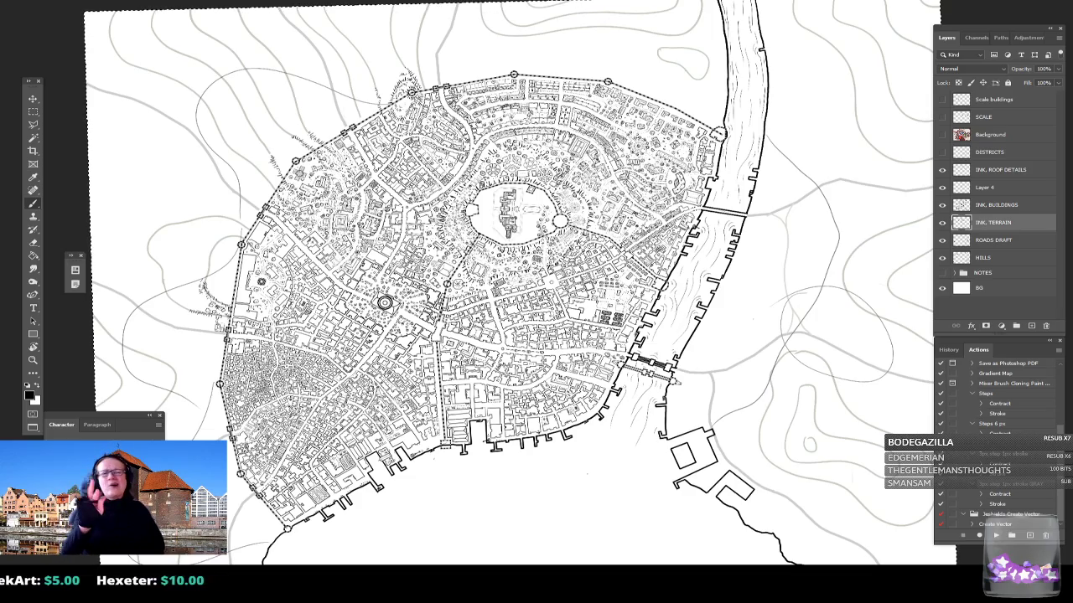
pyautogui.moveTo(536, 285); pyautogui.dragTo(451, 399)
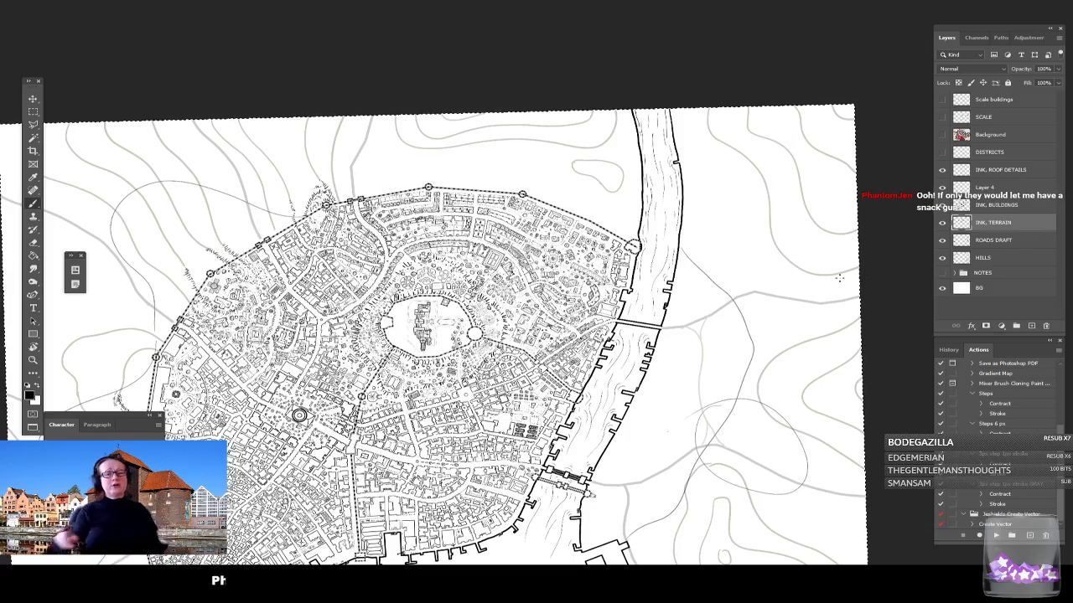
# Step: Return to the castle compound and make the INK. BUILDINGS layer active
pyautogui.scroll(5, 537, 368)
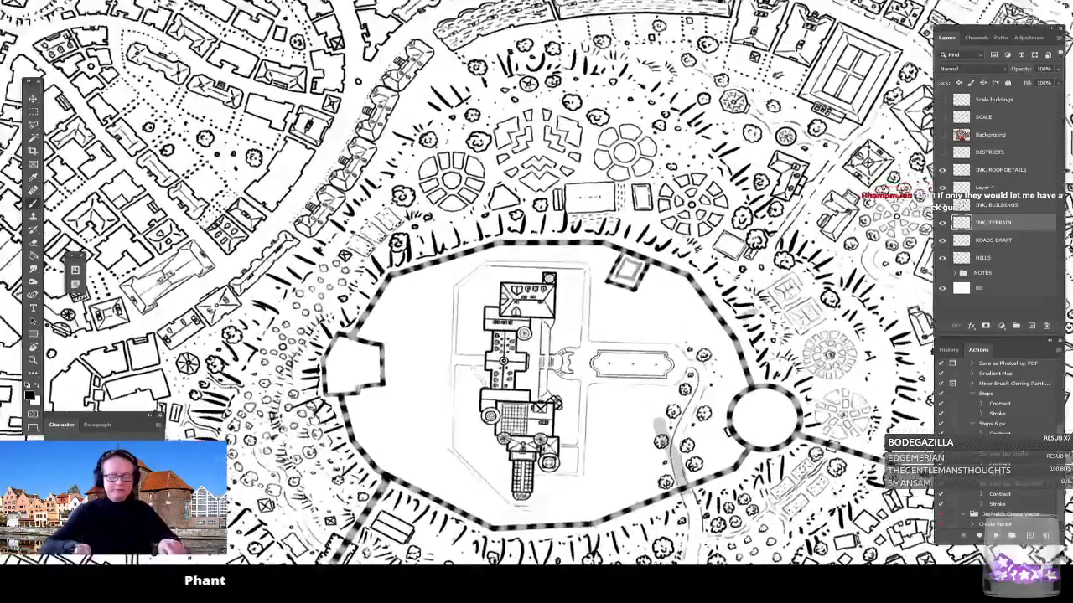
pyautogui.scroll(1, 559, 360)
pyautogui.moveTo(559, 361); pyautogui.dragTo(570, 318)
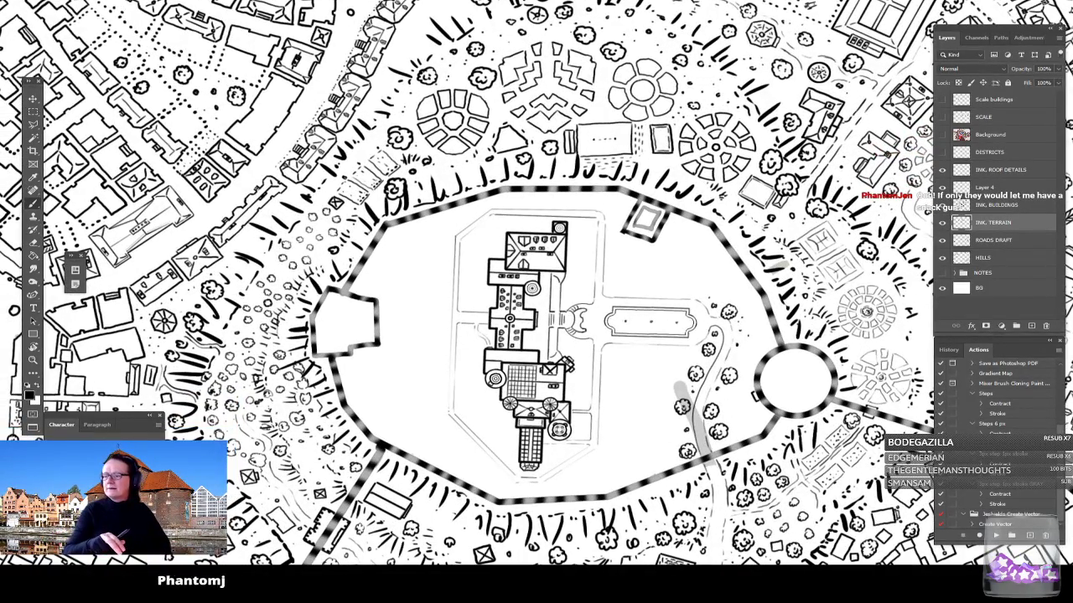
pyautogui.moveTo(571, 318); pyautogui.dragTo(641, 338)
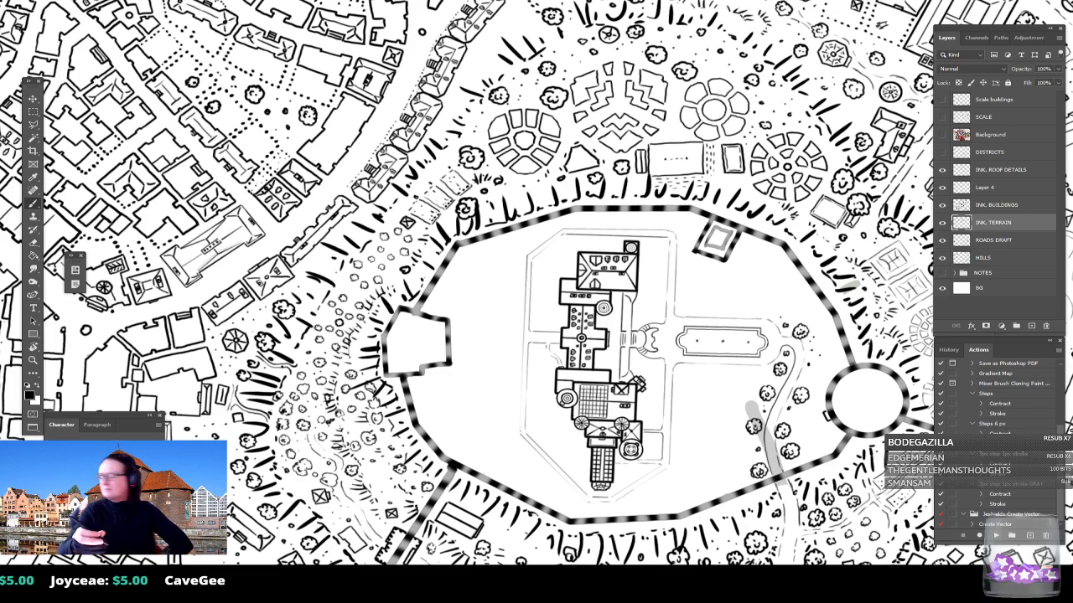
pyautogui.click(1010, 206)
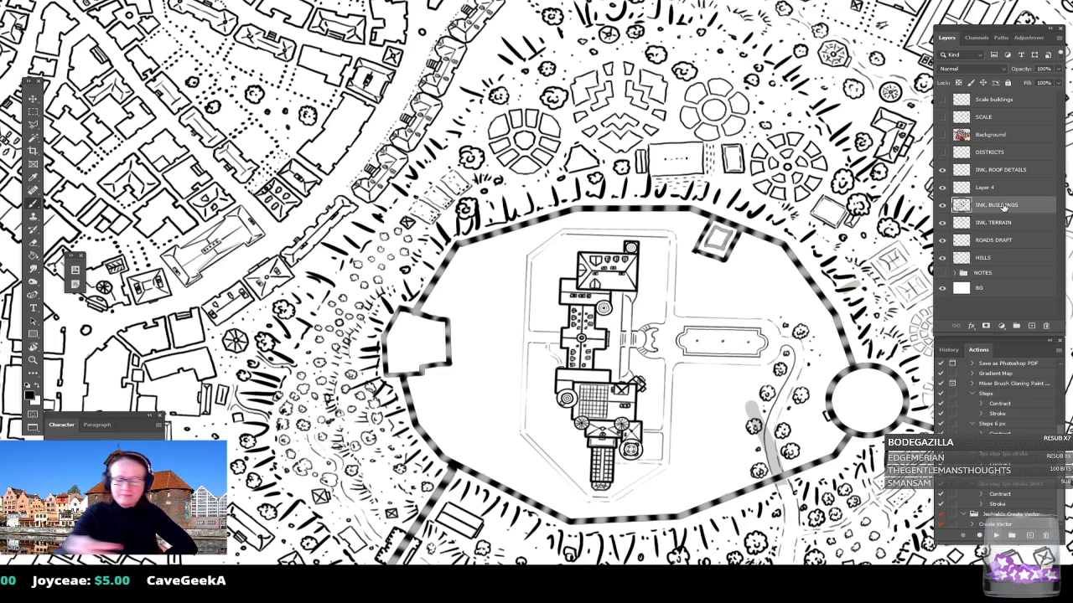
# Step: Ink the west gatehouse's lower edge, and add trees and a tree cluster to the western castle grounds on the INK, TERRAIN layer
pyautogui.moveTo(432, 368); pyautogui.dragTo(443, 367)
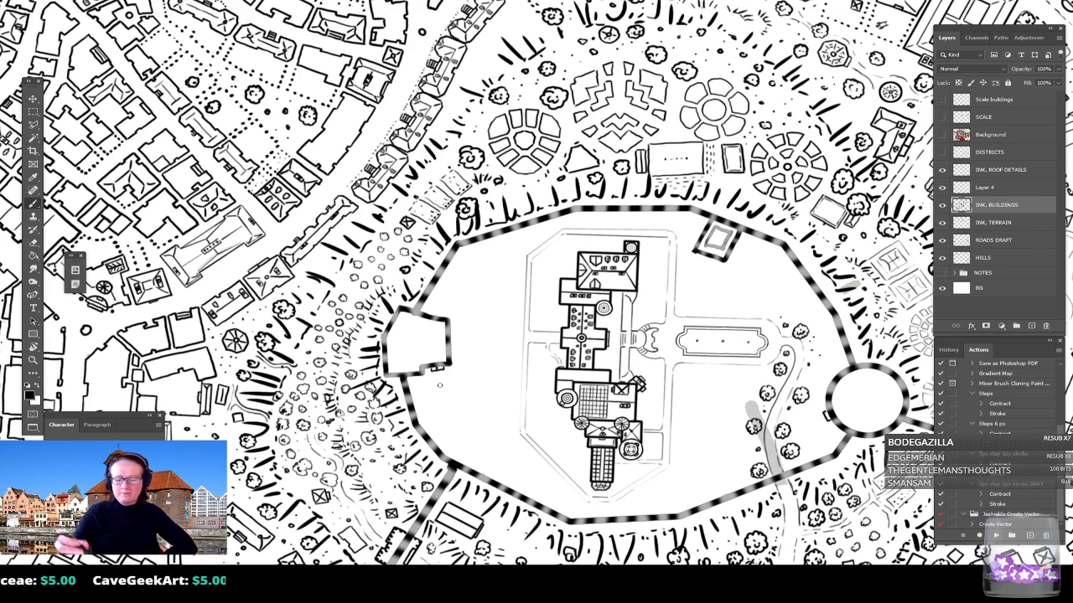
pyautogui.click(993, 222)
pyautogui.moveTo(496, 422)
pyautogui.mouseDown()
pyautogui.moveTo(491, 433)
pyautogui.moveTo(533, 432)
pyautogui.mouseUp()
pyautogui.moveTo(494, 388)
pyautogui.mouseDown()
pyautogui.moveTo(491, 401)
pyautogui.moveTo(508, 397)
pyautogui.moveTo(509, 382)
pyautogui.moveTo(492, 391)
pyautogui.moveTo(498, 398)
pyautogui.moveTo(486, 373)
pyautogui.moveTo(513, 374)
pyautogui.moveTo(517, 356)
pyautogui.moveTo(508, 343)
pyautogui.moveTo(497, 372)
pyautogui.moveTo(470, 365)
pyautogui.moveTo(471, 352)
pyautogui.moveTo(495, 354)
pyautogui.moveTo(518, 325)
pyautogui.moveTo(471, 344)
pyautogui.moveTo(482, 350)
pyautogui.moveTo(471, 327)
pyautogui.moveTo(464, 334)
pyautogui.moveTo(477, 321)
pyautogui.moveTo(486, 335)
pyautogui.moveTo(490, 315)
pyautogui.moveTo(514, 317)
pyautogui.moveTo(517, 304)
pyautogui.moveTo(504, 305)
pyautogui.moveTo(515, 291)
pyautogui.moveTo(460, 303)
pyautogui.moveTo(471, 299)
pyautogui.moveTo(463, 287)
pyautogui.moveTo(463, 297)
pyautogui.mouseUp()
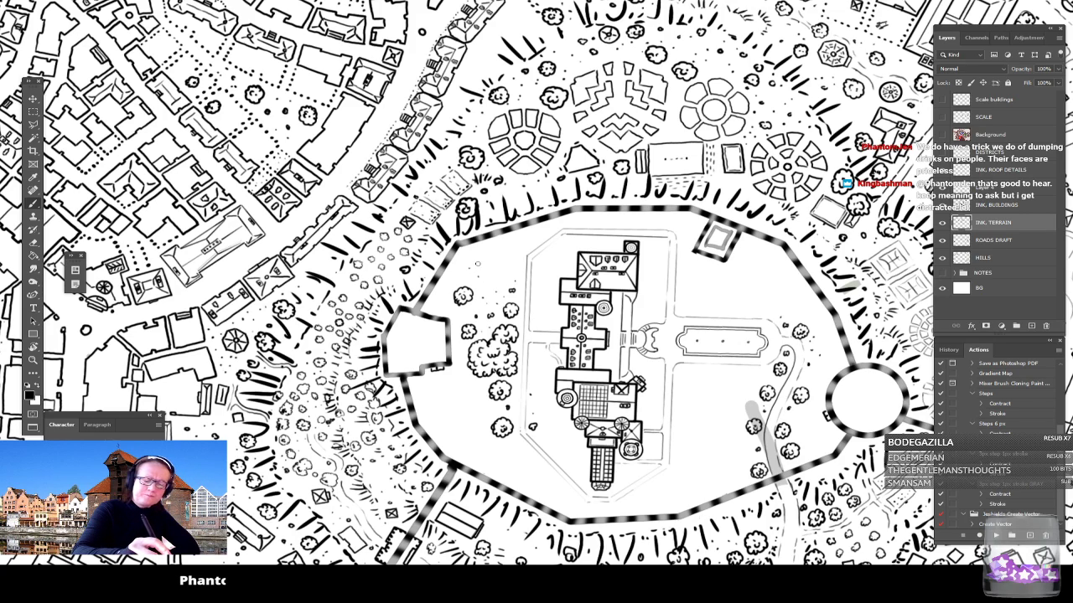
# Step: Ink scattered trees and small ground dots in the northwest castle grounds and just inside the palace path's northwest corner
pyautogui.moveTo(492, 275)
pyautogui.mouseDown()
pyautogui.moveTo(490, 284)
pyautogui.moveTo(506, 278)
pyautogui.moveTo(494, 264)
pyautogui.moveTo(485, 272)
pyautogui.moveTo(494, 282)
pyautogui.mouseUp()
pyautogui.click(511, 255)
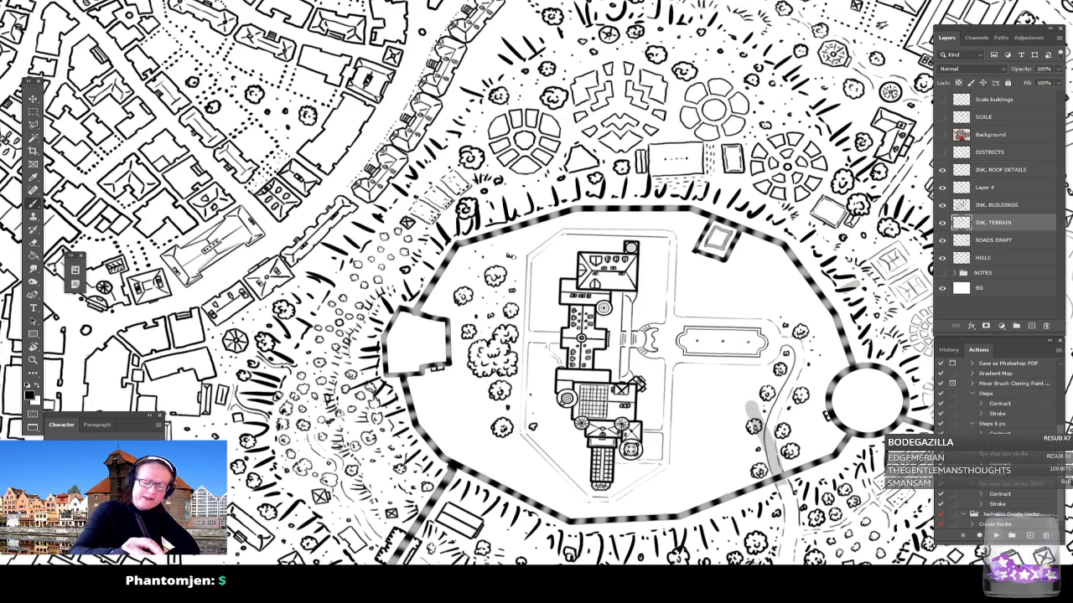
pyautogui.moveTo(457, 274)
pyautogui.mouseDown()
pyautogui.moveTo(471, 272)
pyautogui.moveTo(464, 261)
pyautogui.moveTo(457, 269)
pyautogui.moveTo(469, 279)
pyautogui.mouseUp()
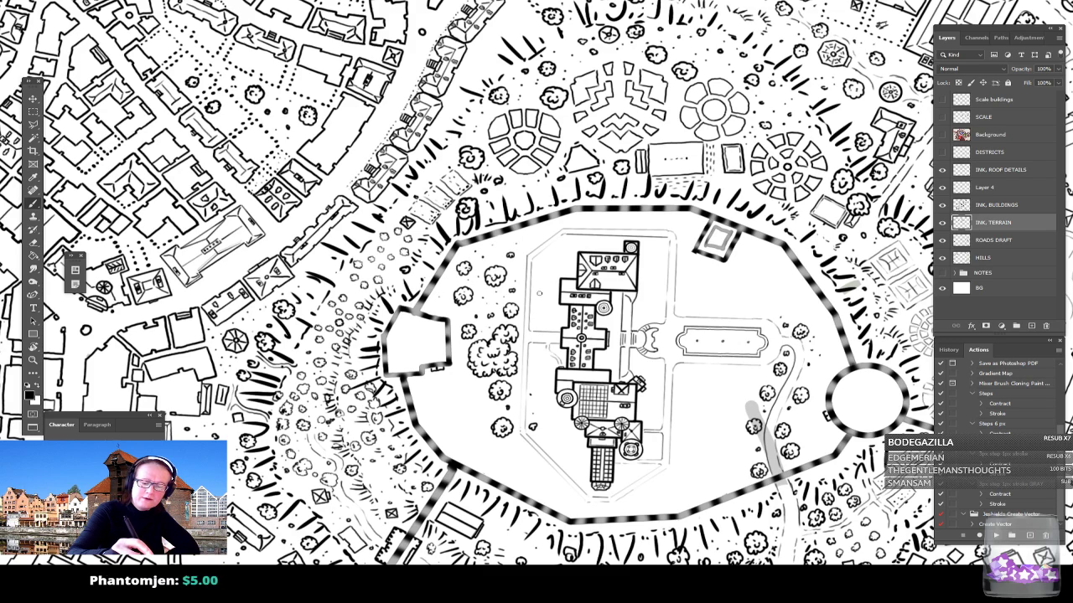
pyautogui.moveTo(545, 268)
pyautogui.mouseDown()
pyautogui.moveTo(548, 257)
pyautogui.moveTo(542, 265)
pyautogui.mouseUp()
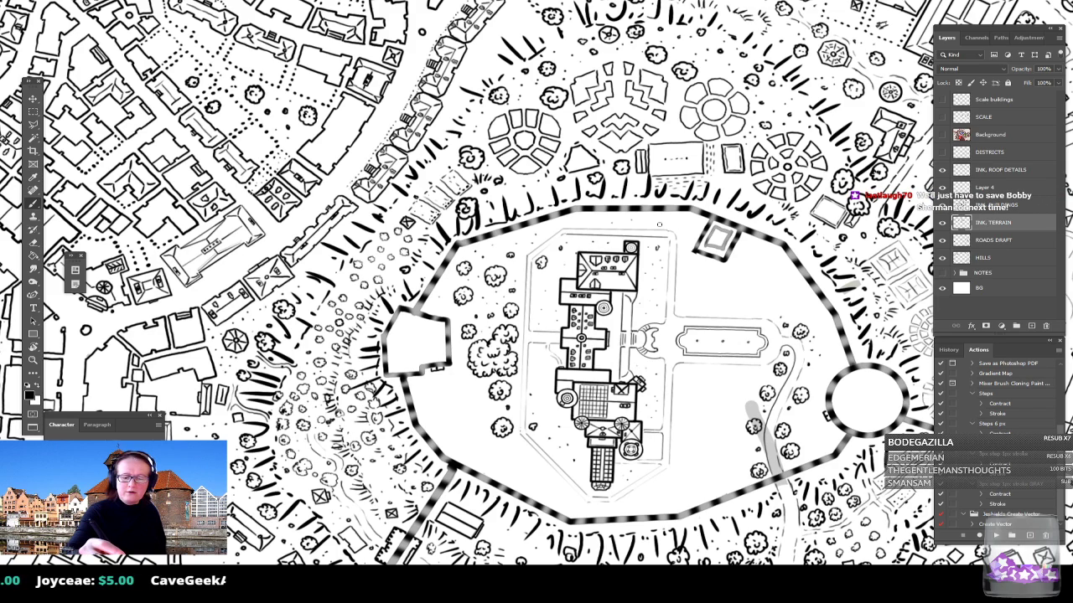
# Step: Ink trees and ground dots along the east side of the palace path, above and below the long ornamental pool
pyautogui.moveTo(680, 222)
pyautogui.mouseDown()
pyautogui.moveTo(683, 233)
pyautogui.moveTo(694, 226)
pyautogui.moveTo(682, 224)
pyautogui.mouseUp()
pyautogui.moveTo(686, 270)
pyautogui.mouseDown()
pyautogui.moveTo(697, 275)
pyautogui.moveTo(696, 262)
pyautogui.moveTo(686, 266)
pyautogui.moveTo(689, 305)
pyautogui.mouseUp()
pyautogui.moveTo(682, 371); pyautogui.dragTo(687, 378)
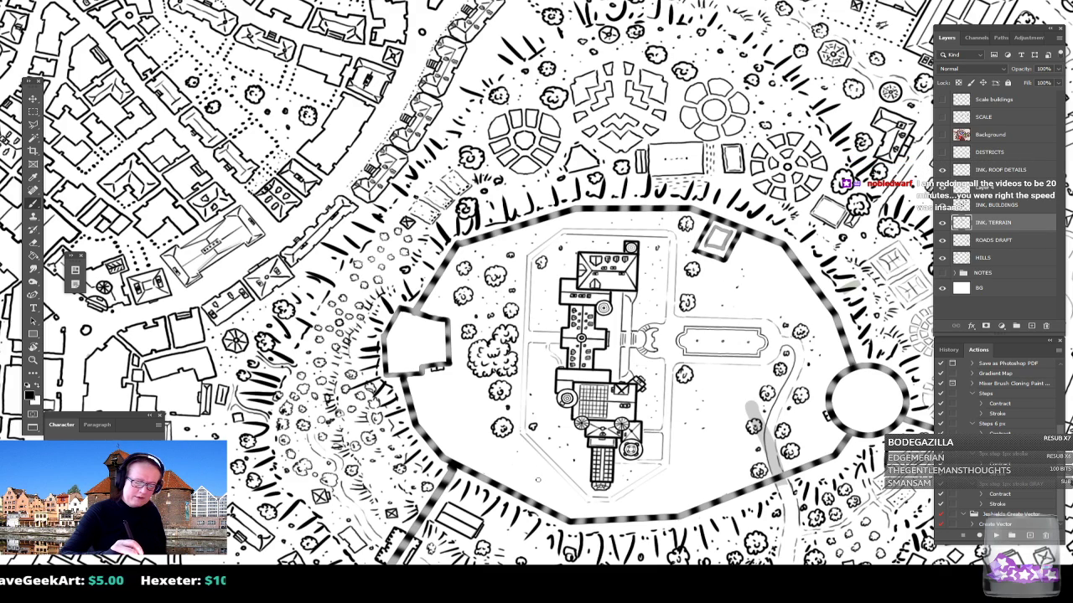
# Step: Ink trees, small shrubs and ground dots in the southwest castle grounds, following the inside of the curtain wall
pyautogui.moveTo(456, 427)
pyautogui.mouseDown()
pyautogui.moveTo(474, 426)
pyautogui.moveTo(465, 414)
pyautogui.moveTo(452, 420)
pyautogui.moveTo(468, 424)
pyautogui.mouseUp()
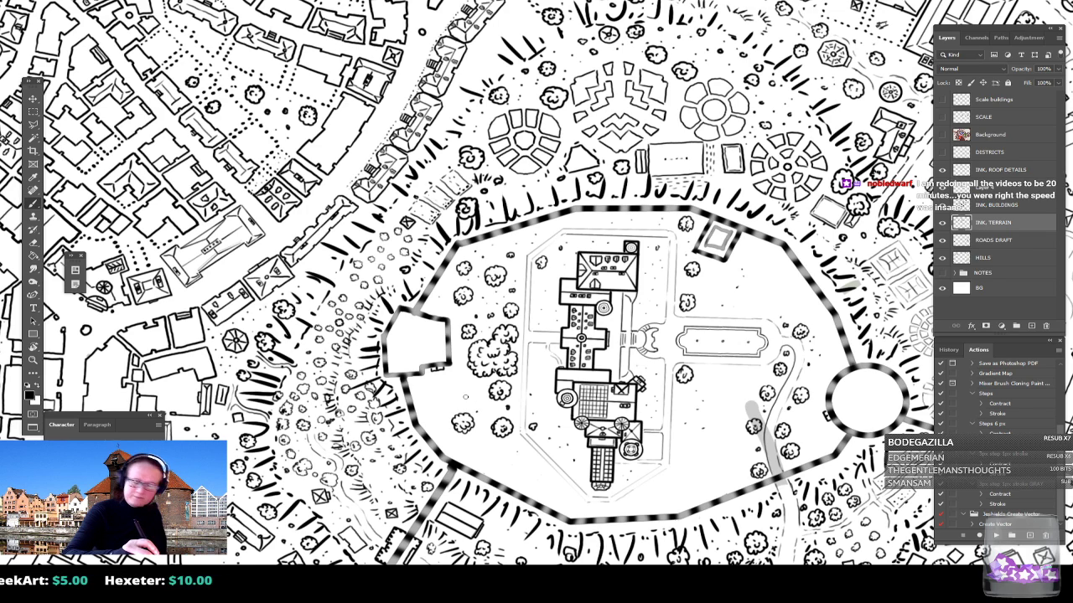
pyautogui.hscroll(-1, 465, 394)
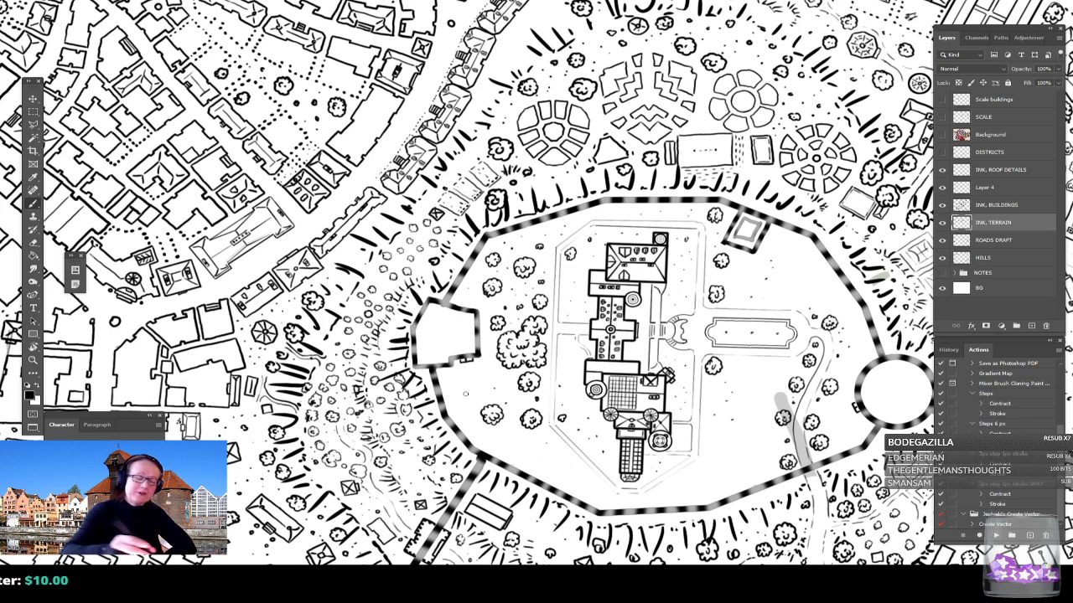
pyautogui.moveTo(450, 381); pyautogui.dragTo(453, 383)
pyautogui.click(468, 411)
pyautogui.click(475, 430)
pyautogui.click(503, 441)
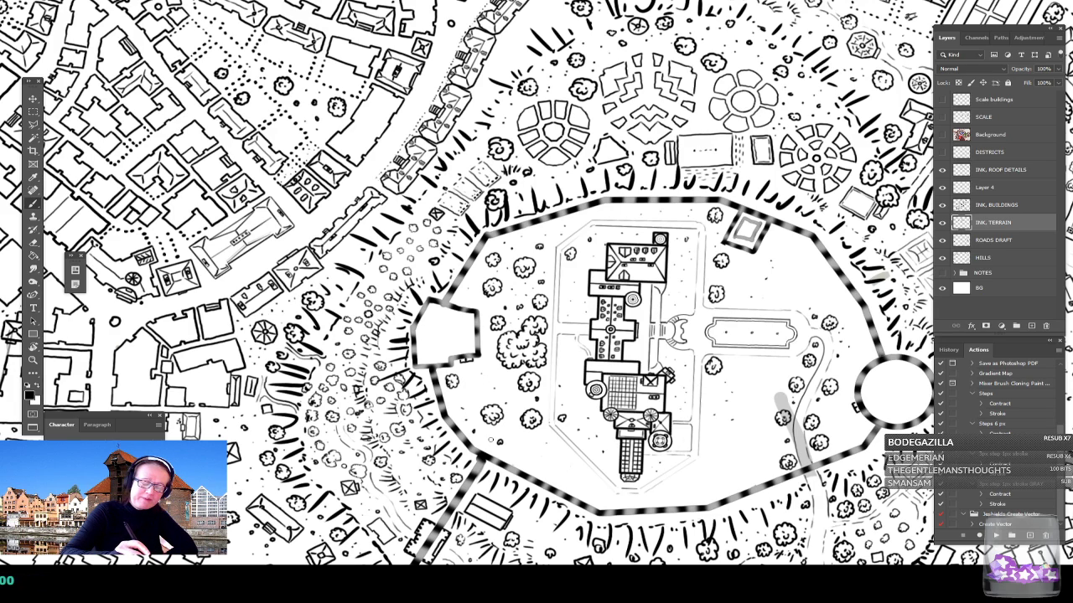
pyautogui.moveTo(519, 458)
pyautogui.mouseDown()
pyautogui.moveTo(528, 447)
pyautogui.moveTo(512, 448)
pyautogui.moveTo(518, 457)
pyautogui.mouseUp()
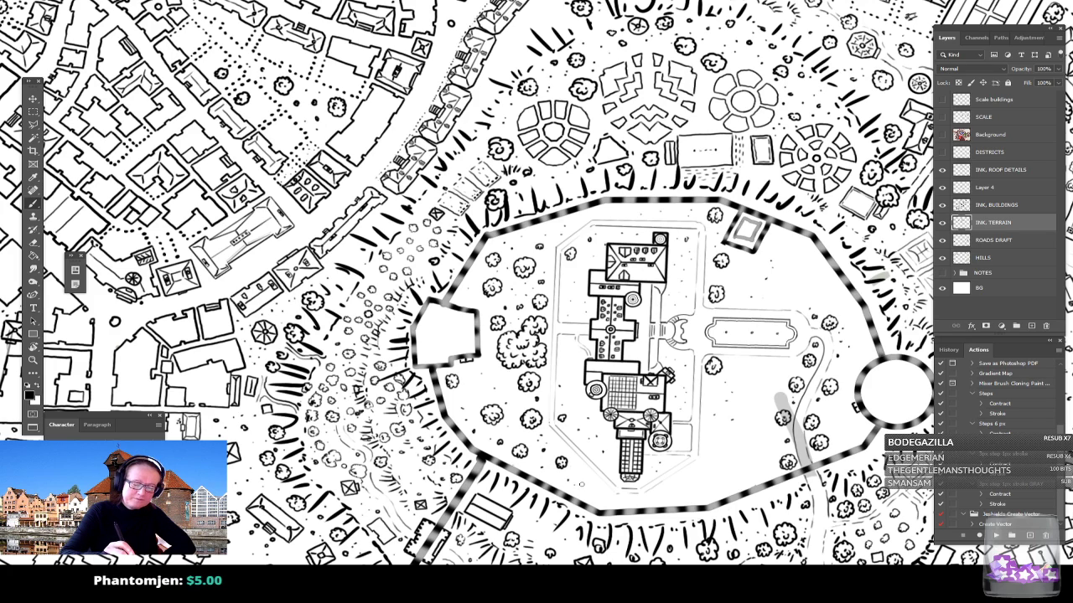
# Step: Ink a row of trees with ground dots inside the southern castle wall, from below the palace towards the southeast road
pyautogui.moveTo(665, 495)
pyautogui.mouseDown()
pyautogui.moveTo(675, 498)
pyautogui.moveTo(674, 484)
pyautogui.mouseUp()
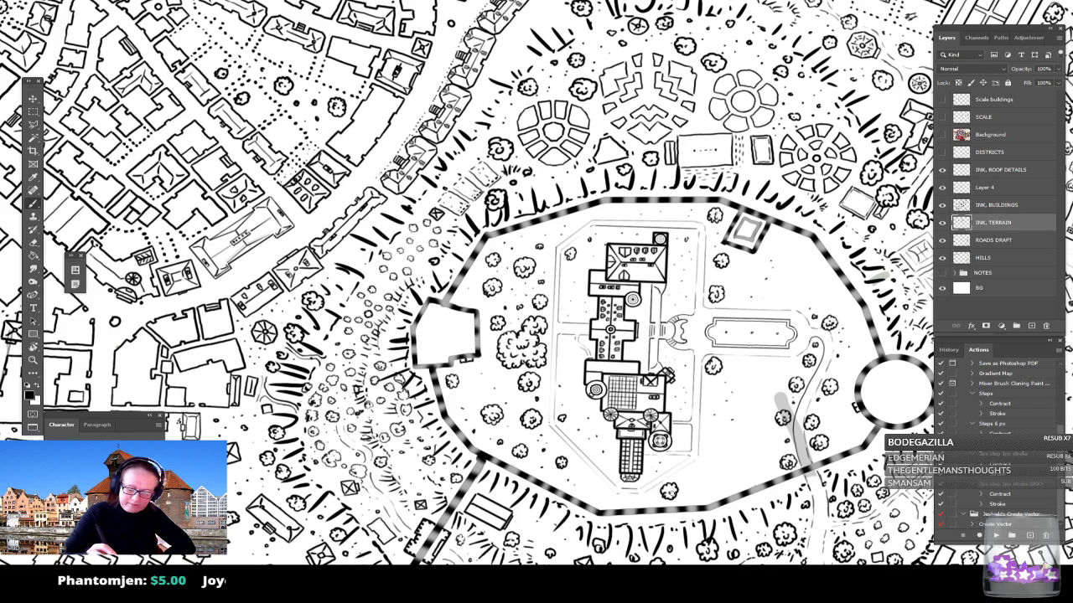
pyautogui.moveTo(704, 488); pyautogui.dragTo(715, 484)
pyautogui.click(726, 461)
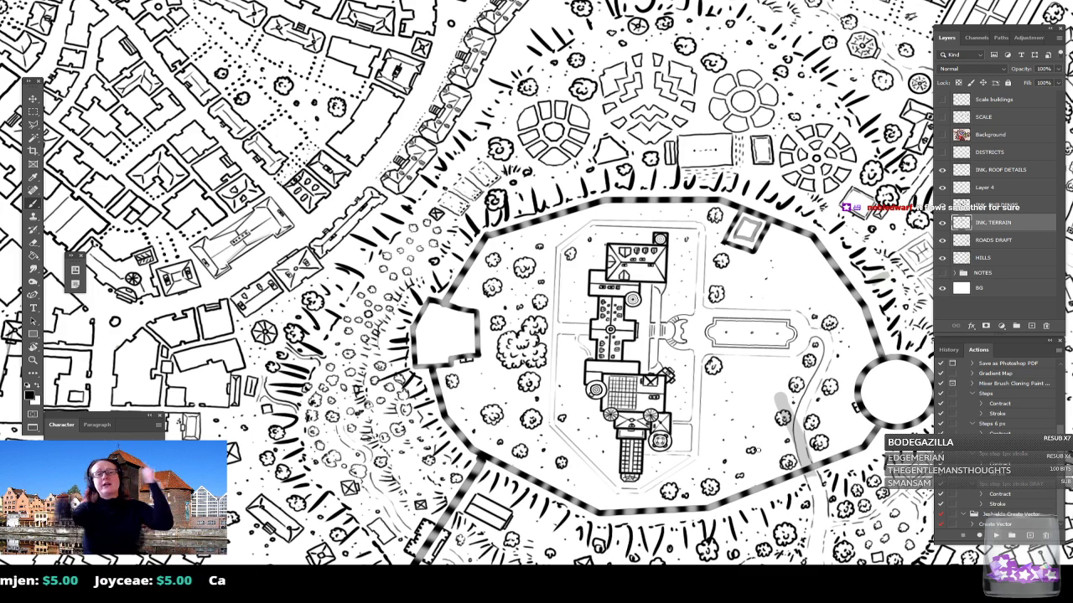
pyautogui.moveTo(752, 466)
pyautogui.mouseDown()
pyautogui.moveTo(767, 459)
pyautogui.moveTo(752, 452)
pyautogui.moveTo(749, 464)
pyautogui.moveTo(764, 461)
pyautogui.mouseUp()
# Step: Ink small trees and ground dots inside the northeast castle wall, down to the large round tower
pyautogui.moveTo(809, 280)
pyautogui.mouseDown()
pyautogui.moveTo(823, 273)
pyautogui.moveTo(810, 282)
pyautogui.mouseUp()
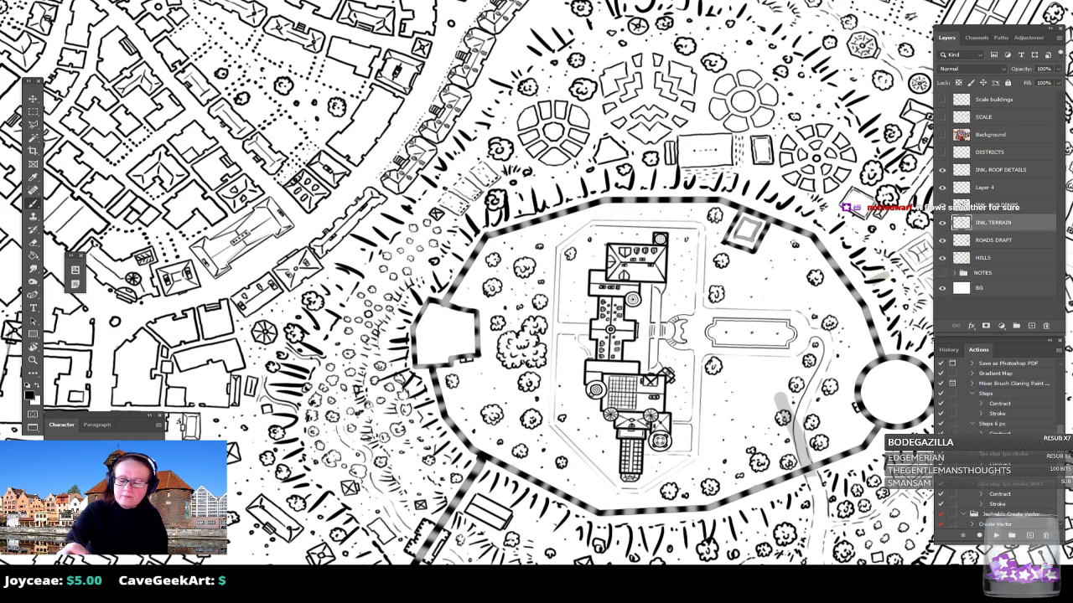
pyautogui.moveTo(784, 282); pyautogui.dragTo(741, 280)
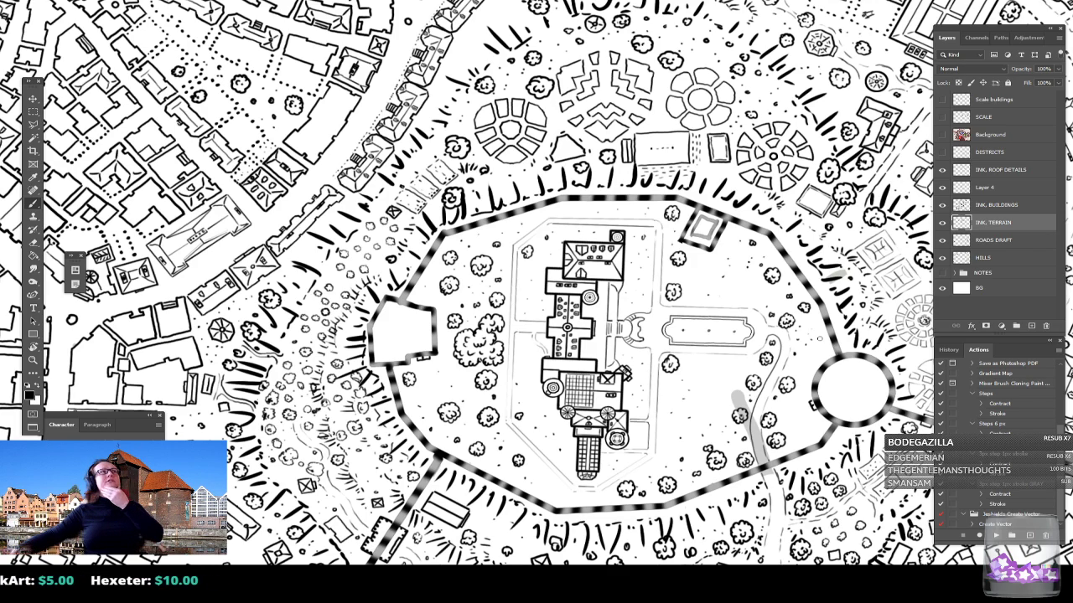
pyautogui.moveTo(808, 355)
pyautogui.mouseDown()
pyautogui.moveTo(821, 354)
pyautogui.moveTo(807, 352)
pyautogui.mouseUp()
pyautogui.click(813, 353)
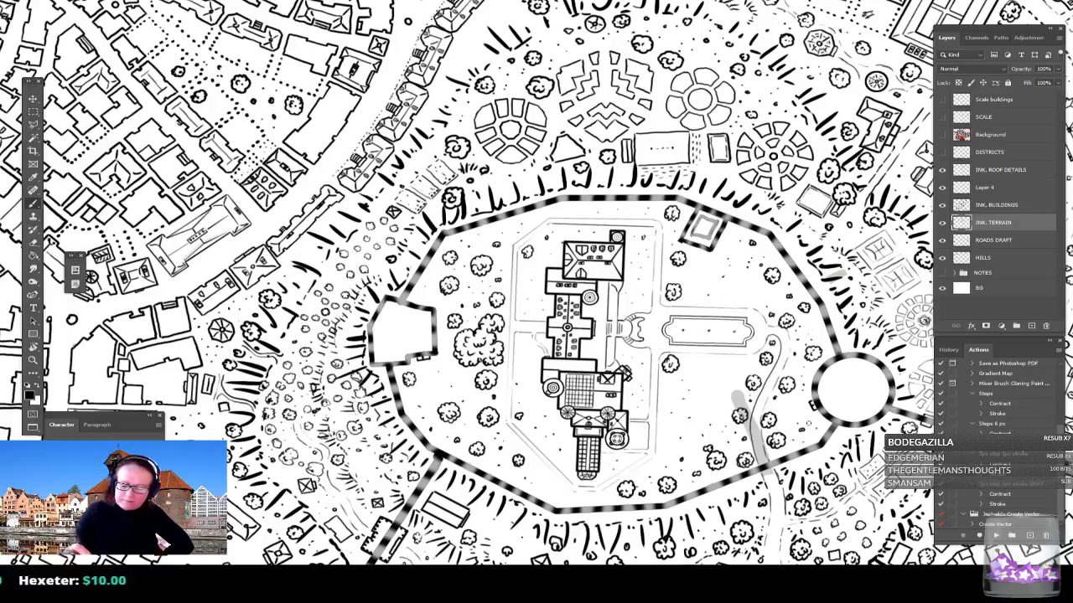
# Step: Remove the leftover grey road stroke inside the castle's southeast grounds from the ROADS DRAFT layer
pyautogui.scroll(-8, 587, 374)
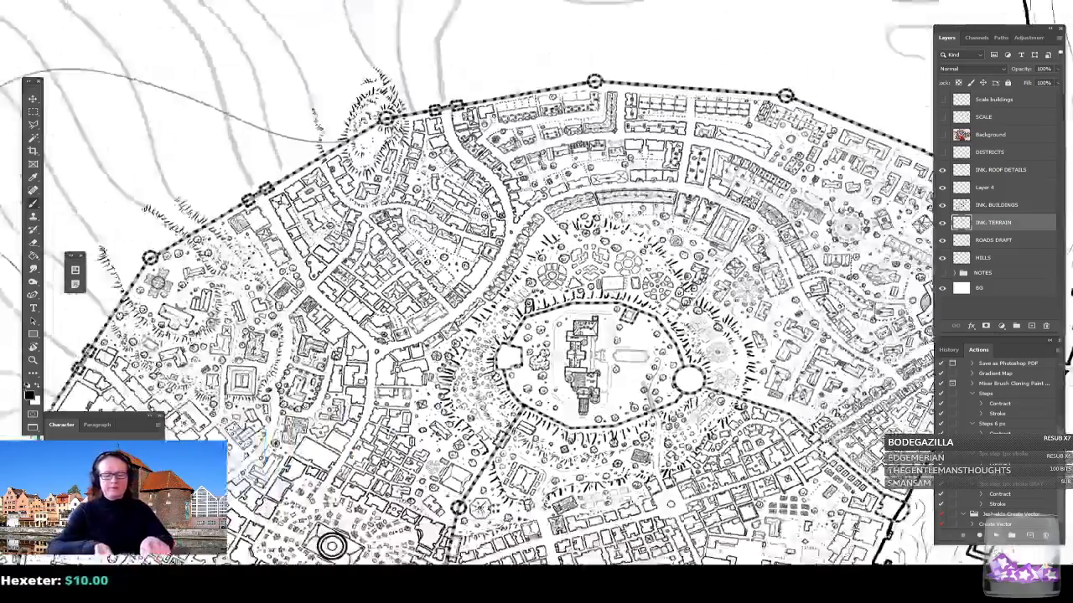
pyautogui.scroll(3, 622, 242)
pyautogui.scroll(3, 544, 251)
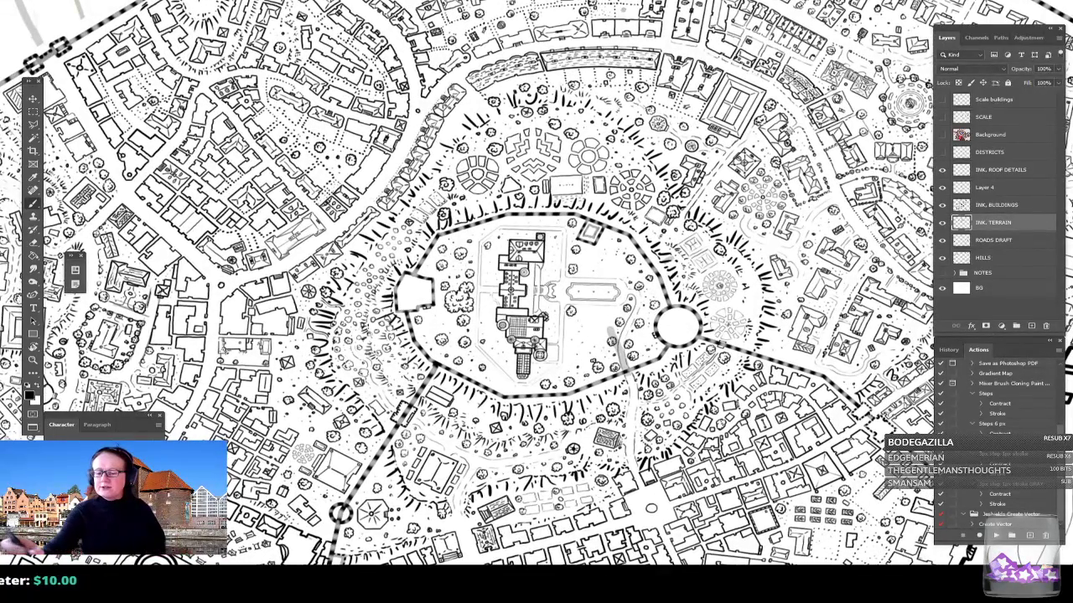
pyautogui.click(994, 258)
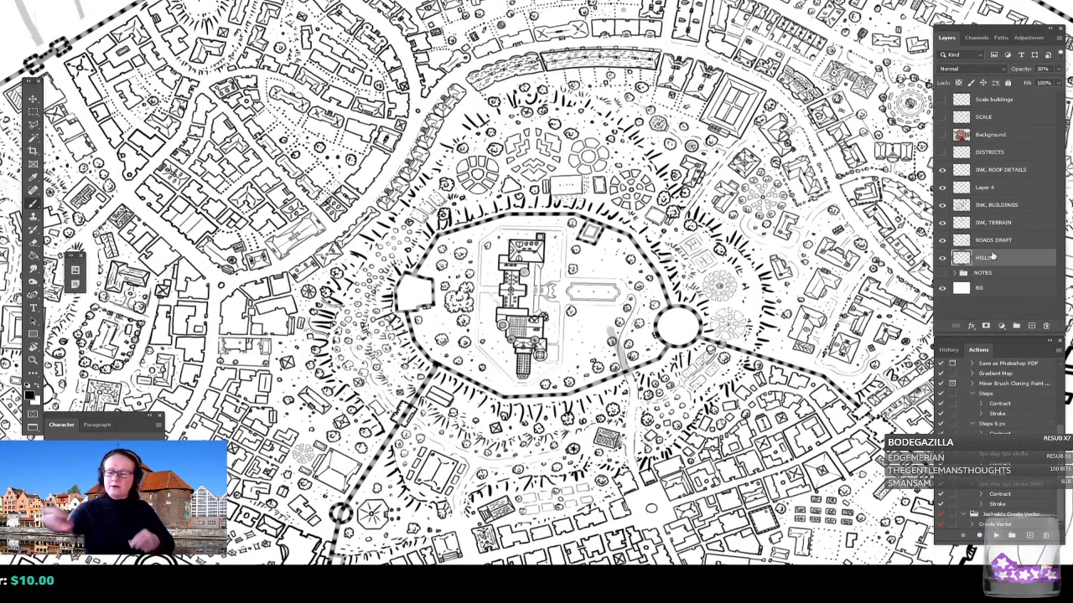
pyautogui.click(986, 241)
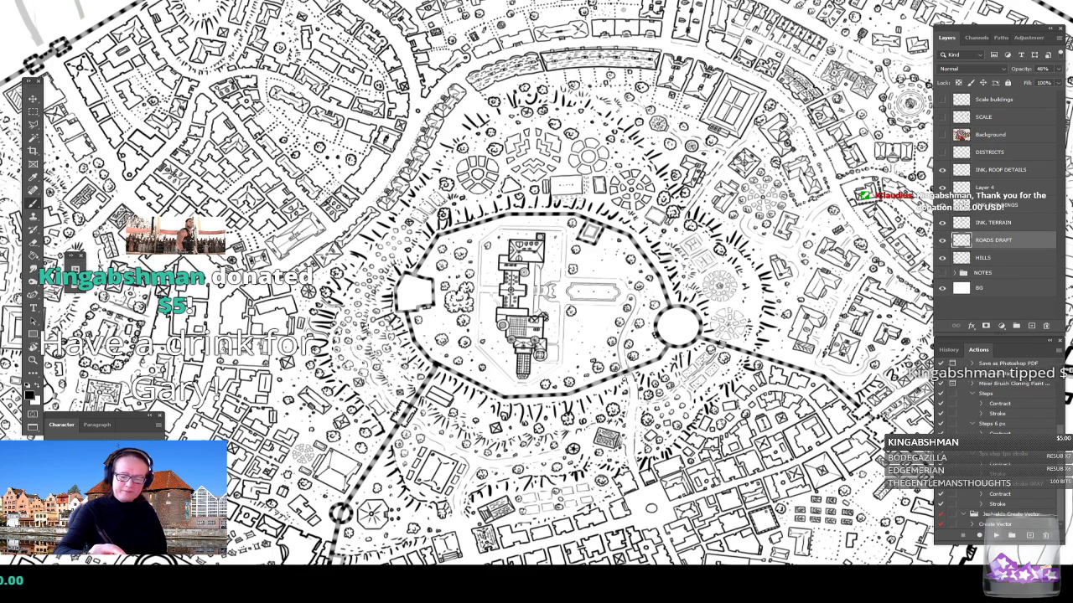
# Step: Examine the inked castle hill within the whole city map, including the surrounding districts, city wall and river
pyautogui.moveTo(536, 302); pyautogui.dragTo(554, 315)
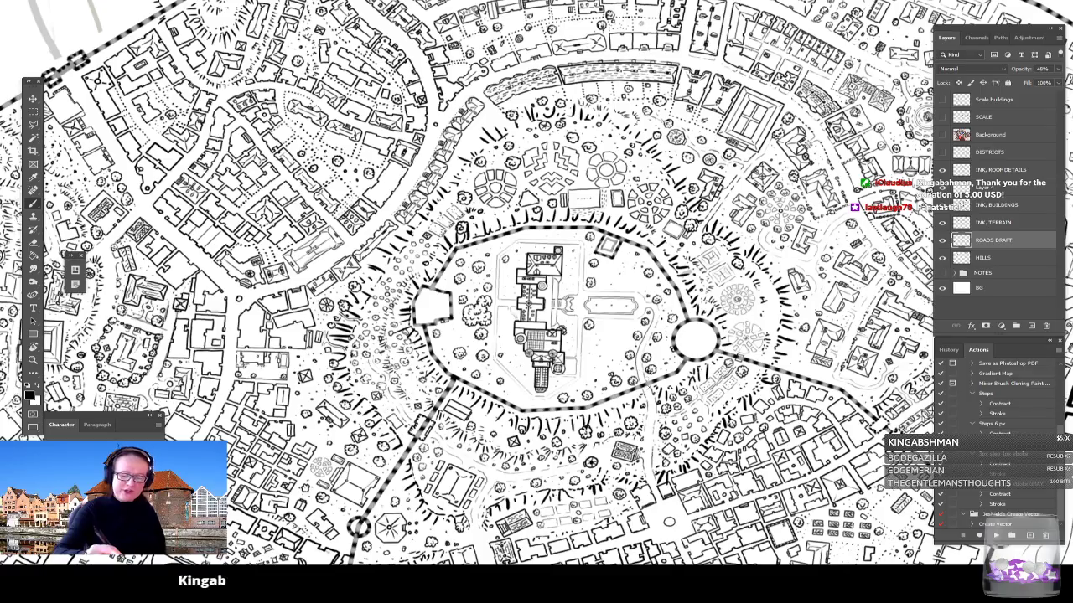
pyautogui.moveTo(536, 301); pyautogui.dragTo(575, 213)
pyautogui.scroll(-5, 575, 302)
pyautogui.moveTo(611, 369); pyautogui.dragTo(576, 261)
pyautogui.scroll(4, 577, 261)
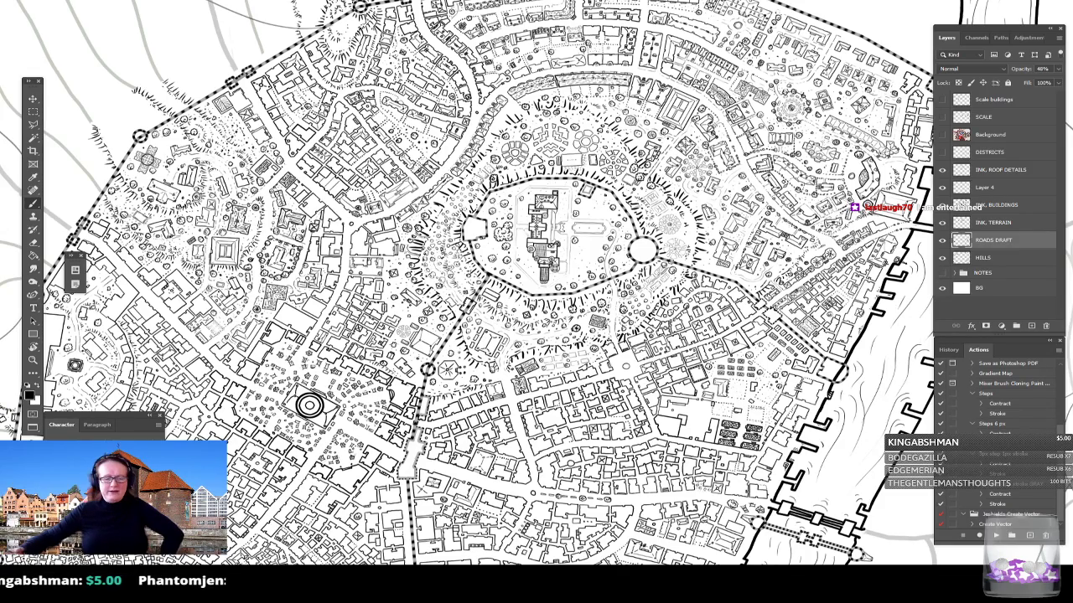
pyautogui.moveTo(503, 251); pyautogui.dragTo(534, 363)
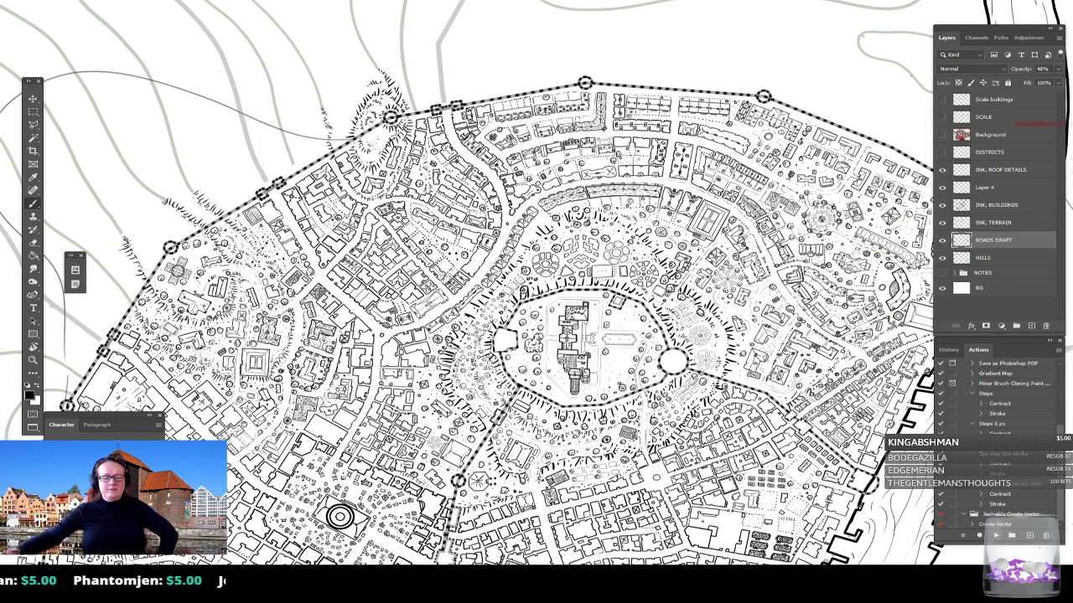
pyautogui.moveTo(520, 369); pyautogui.dragTo(517, 197)
pyautogui.scroll(-7, 516, 316)
pyautogui.scroll(2, 579, 317)
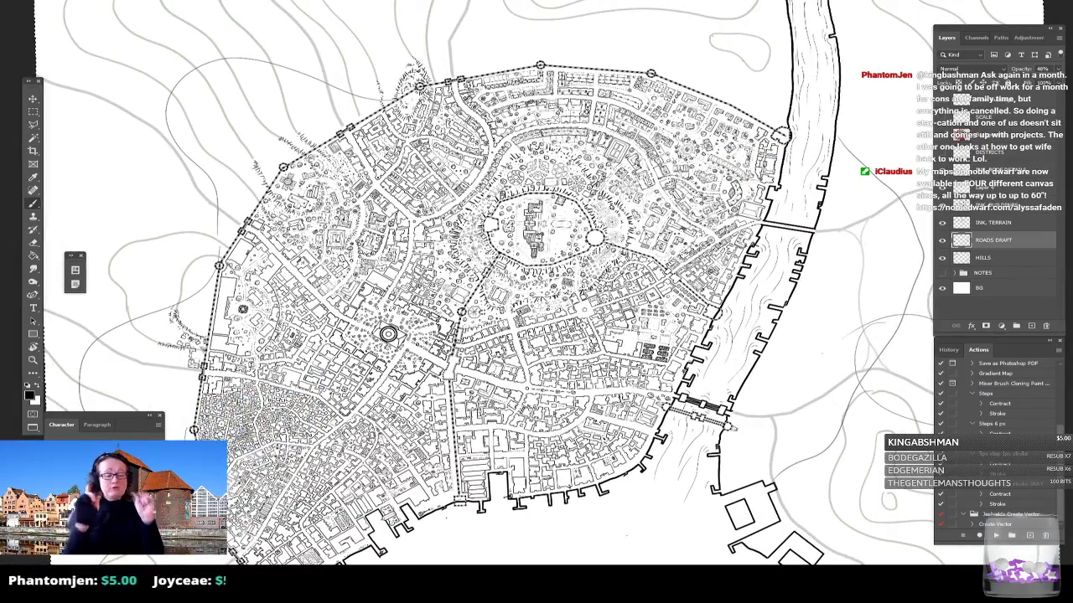
pyautogui.scroll(3, 532, 238)
pyautogui.moveTo(531, 239); pyautogui.dragTo(541, 336)
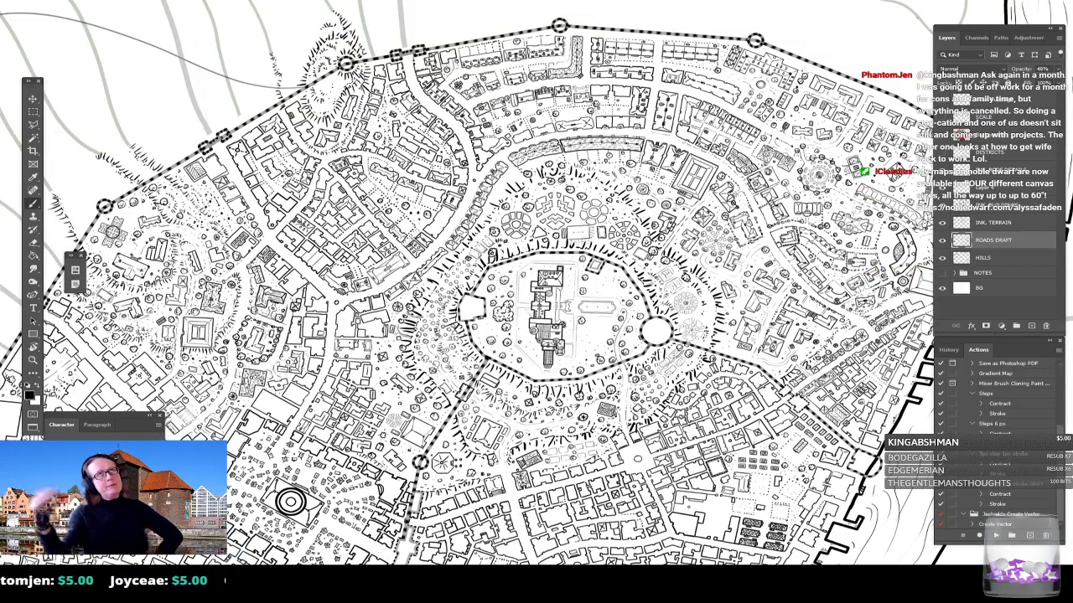
pyautogui.scroll(2, 570, 294)
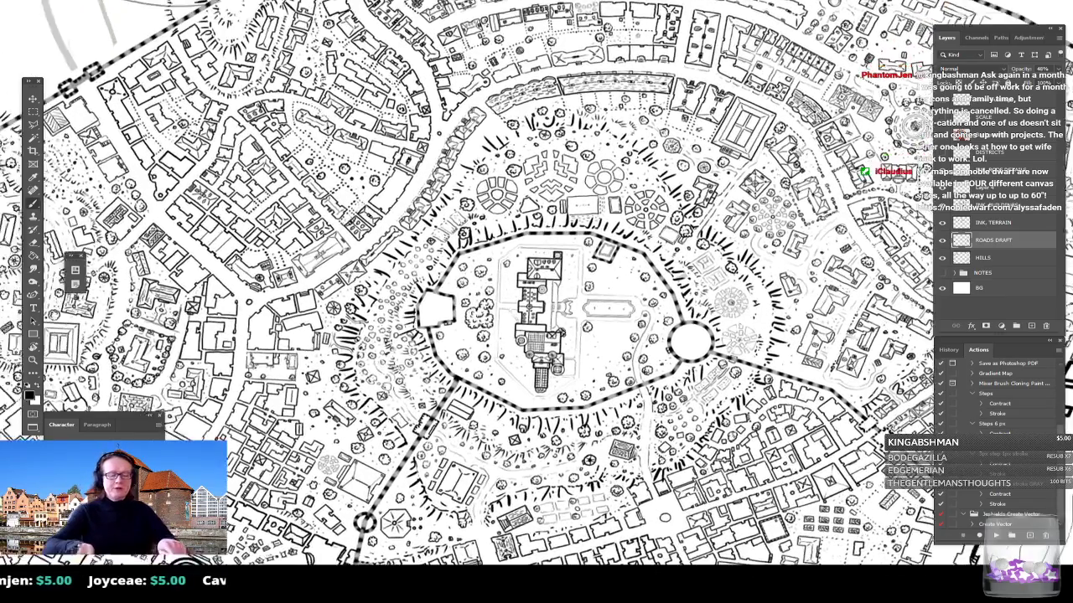
pyautogui.scroll(1, 687, 335)
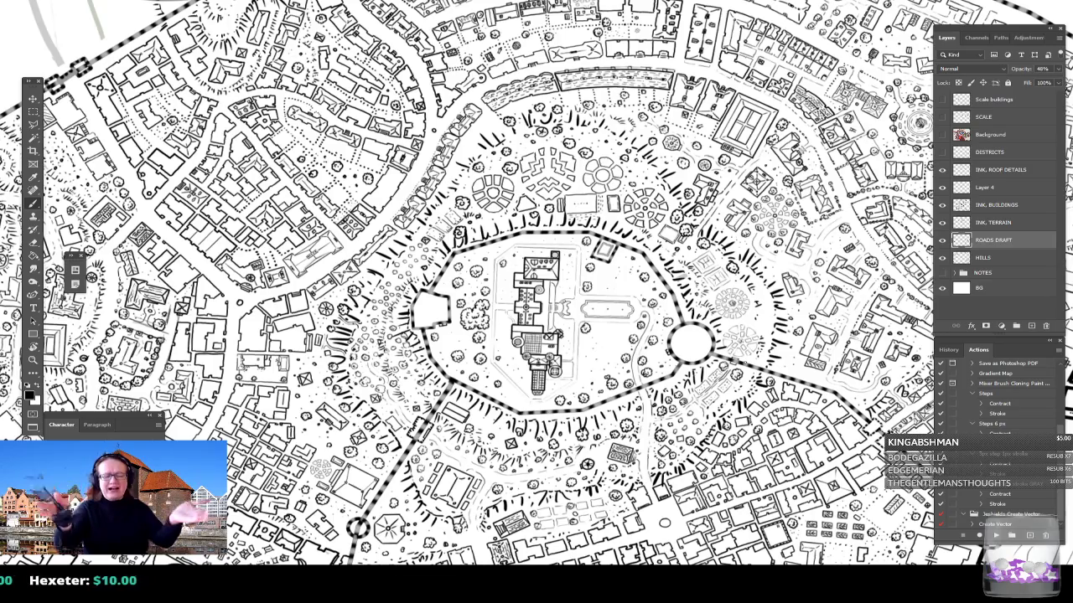
pyautogui.scroll(-5, 639, 299)
pyautogui.scroll(3, 622, 300)
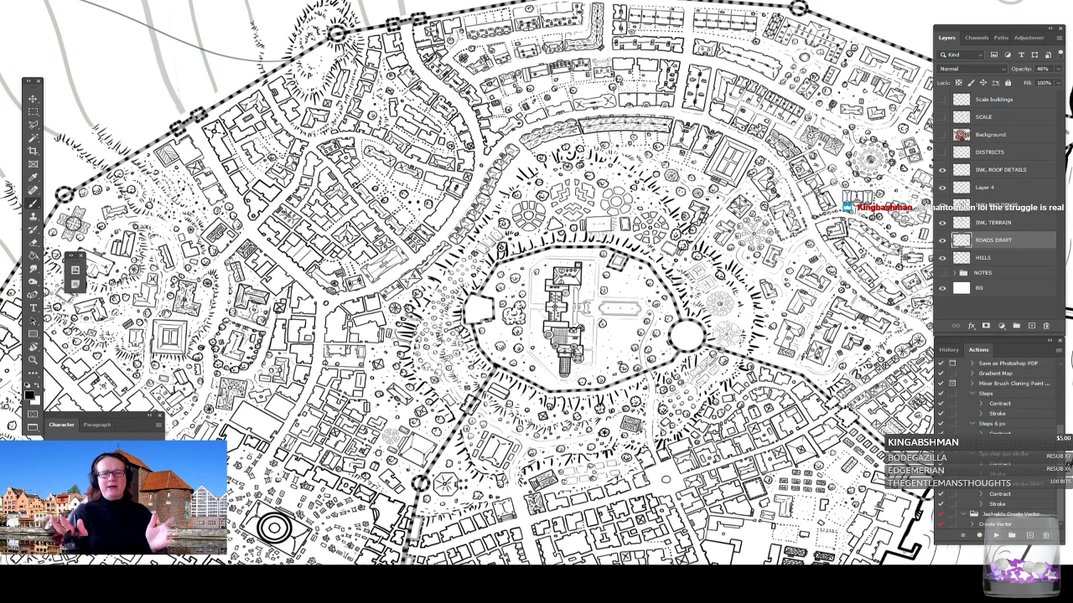
pyautogui.scroll(-5, 537, 293)
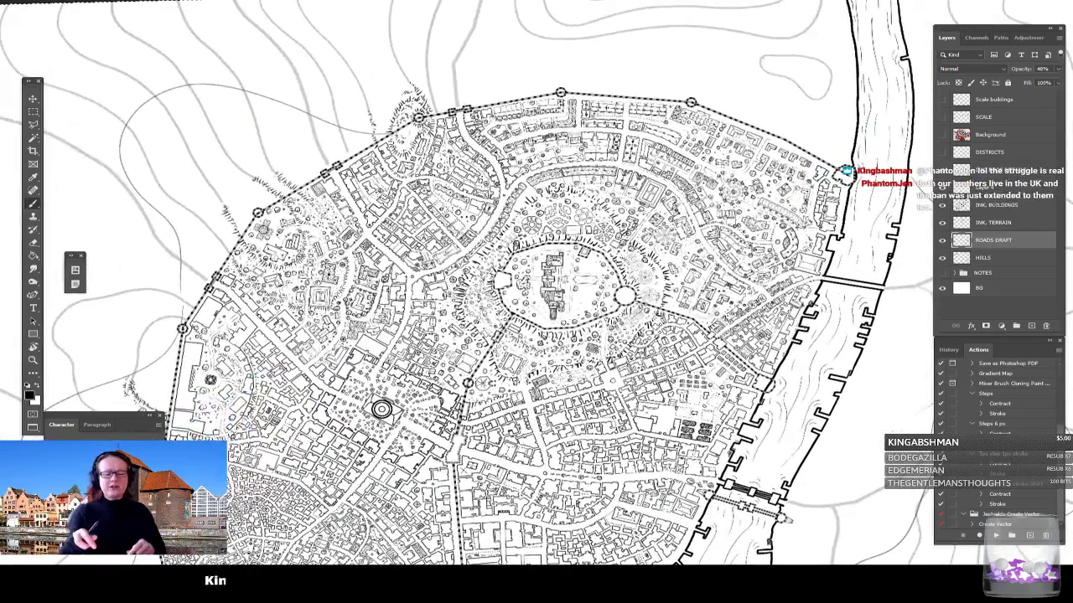
pyautogui.moveTo(893, 431)
pyautogui.mouseDown()
pyautogui.moveTo(877, 378)
pyautogui.moveTo(873, 433)
pyautogui.mouseUp()
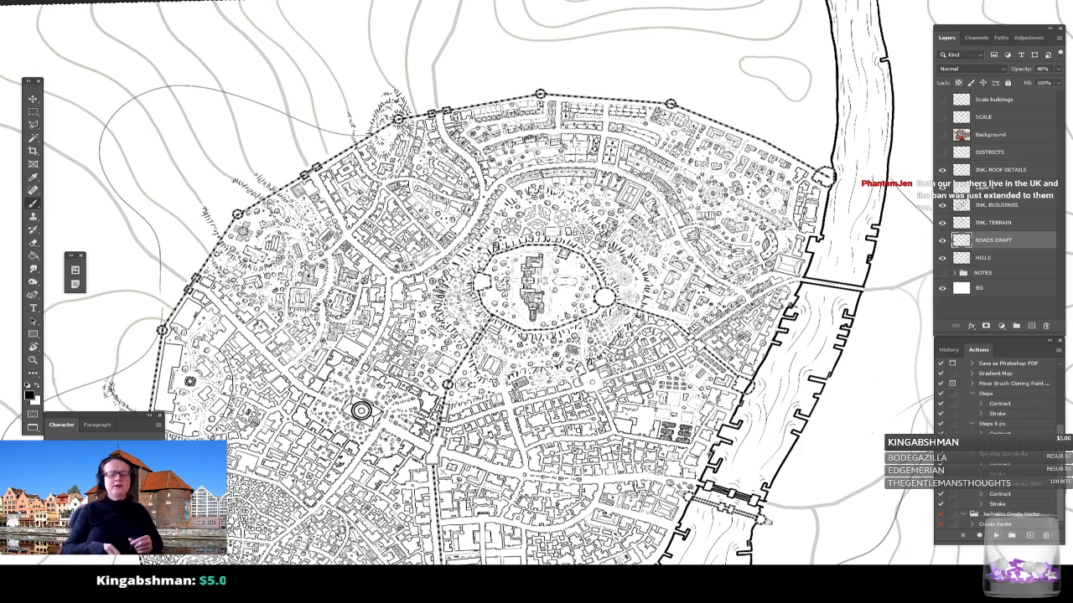
pyautogui.moveTo(536, 302); pyautogui.dragTo(523, 334)
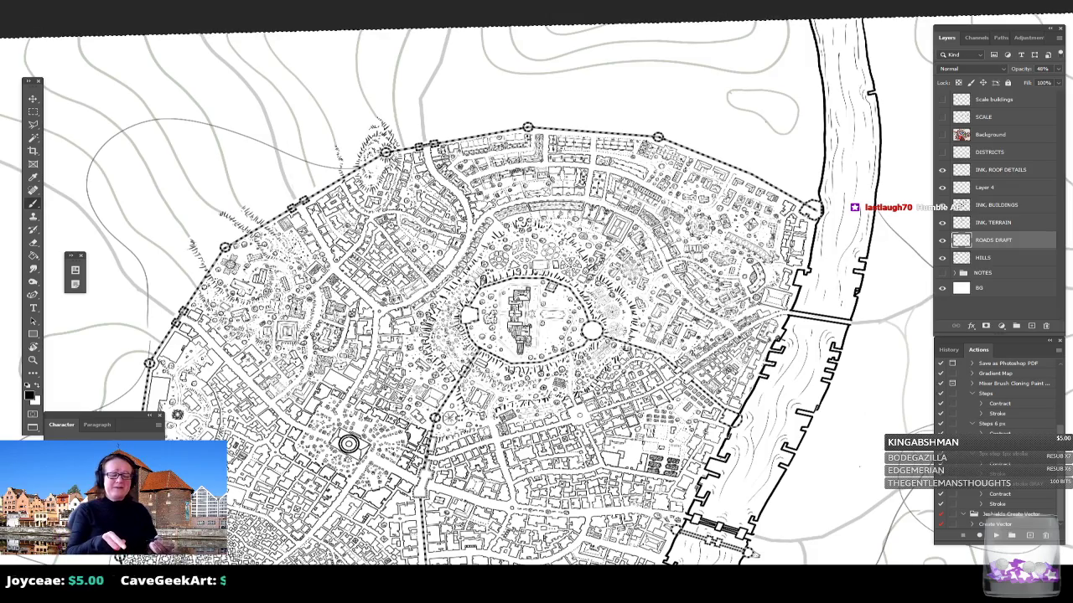
# Step: Examine the city's southern harbour districts and the densely packed housing blocks inside the western wall
pyautogui.scroll(5, 344, 482)
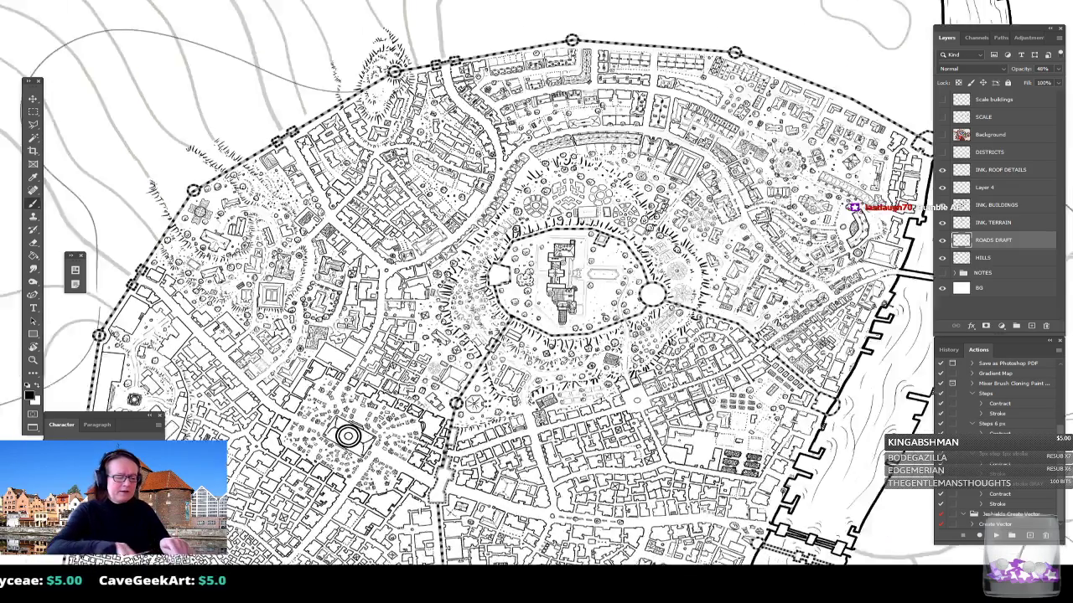
pyautogui.scroll(-3, 394, 503)
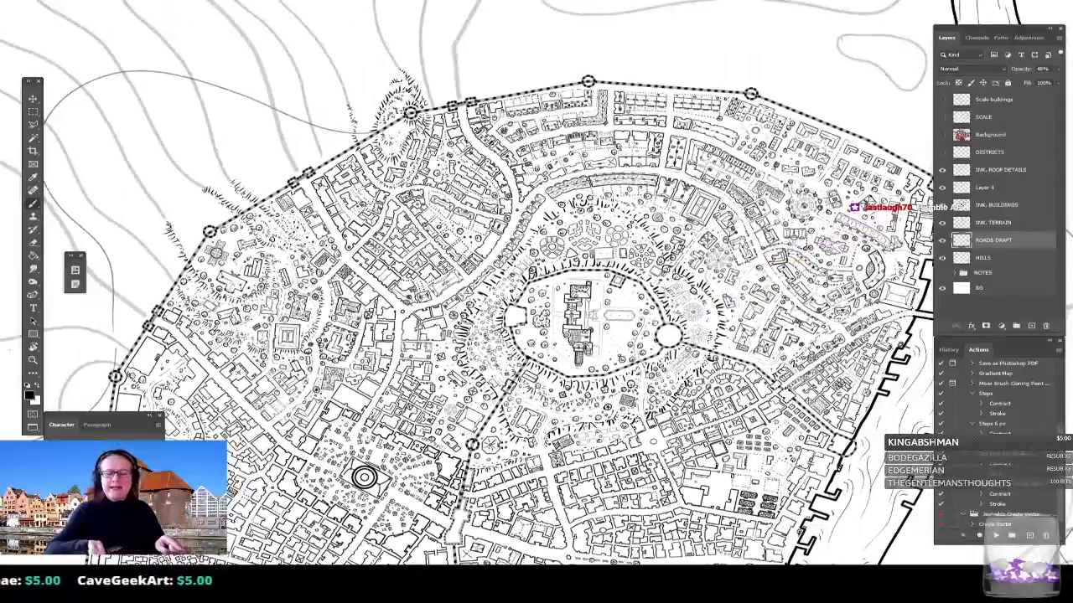
pyautogui.moveTo(835, 216); pyautogui.dragTo(655, 345)
pyautogui.scroll(6, 654, 345)
pyautogui.scroll(-6, 653, 345)
pyautogui.moveTo(620, 402); pyautogui.dragTo(851, 223)
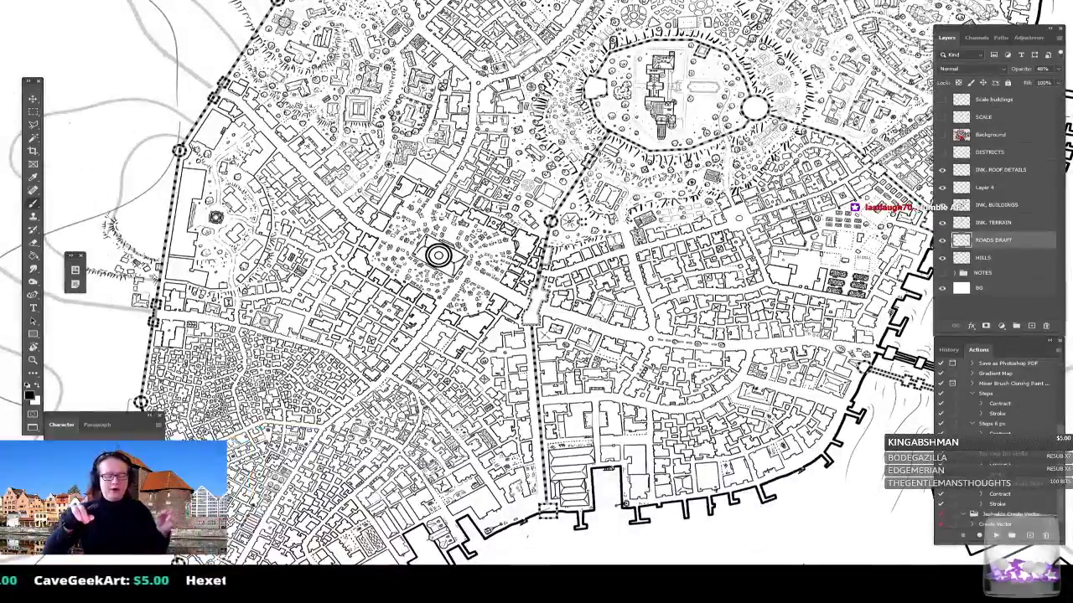
pyautogui.moveTo(419, 335); pyautogui.dragTo(646, 302)
pyautogui.scroll(1, 386, 509)
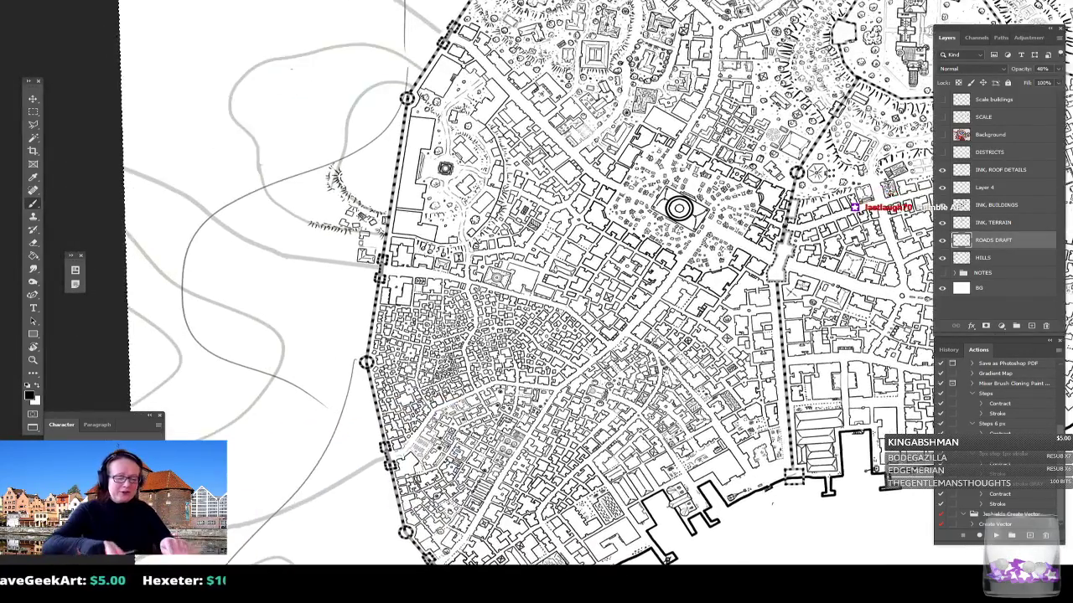
pyautogui.scroll(3, 388, 418)
pyautogui.moveTo(388, 418); pyautogui.dragTo(443, 497)
pyautogui.scroll(6, 489, 367)
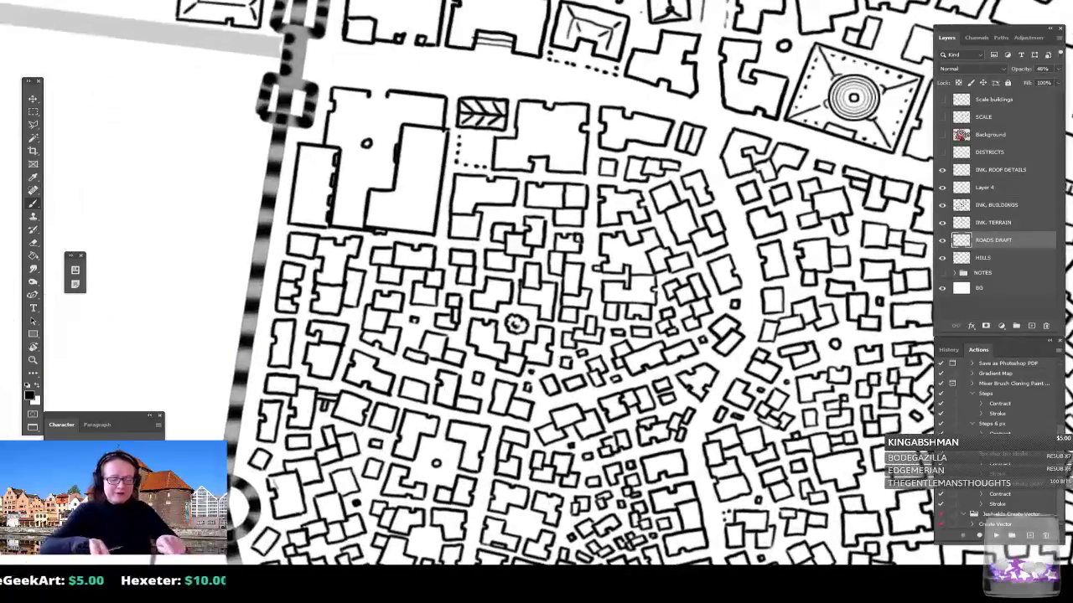
# Step: Examine the western housing blocks, the whole walled city and the river at the map's northeast corner
pyautogui.scroll(2, 552, 312)
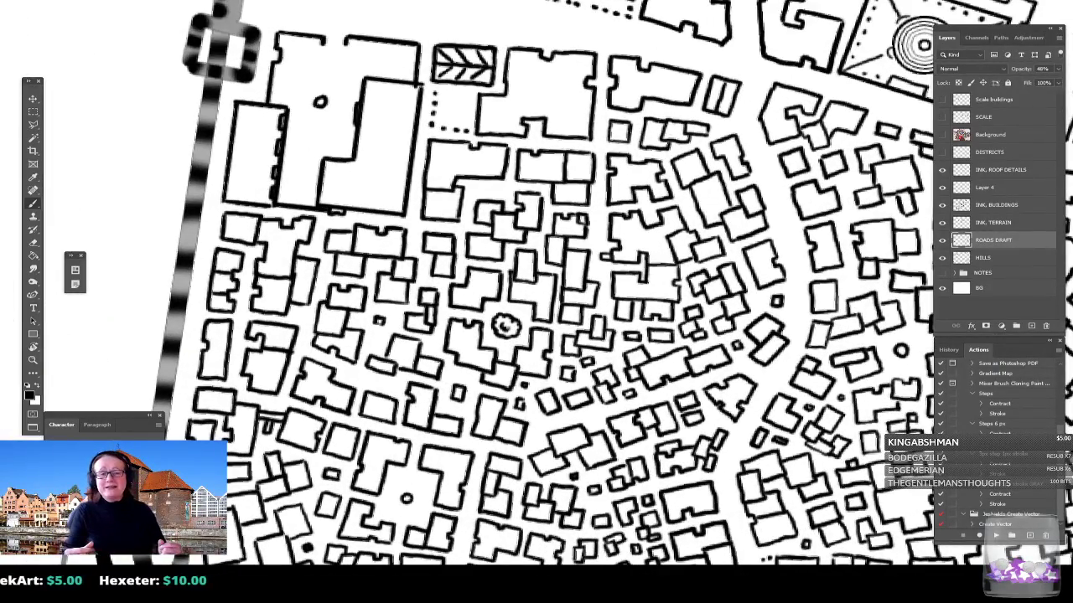
pyautogui.scroll(-8, 436, 406)
pyautogui.moveTo(607, 436); pyautogui.dragTo(405, 372)
pyautogui.scroll(-1, 405, 372)
pyautogui.scroll(-5, 343, 335)
pyautogui.scroll(3, 460, 249)
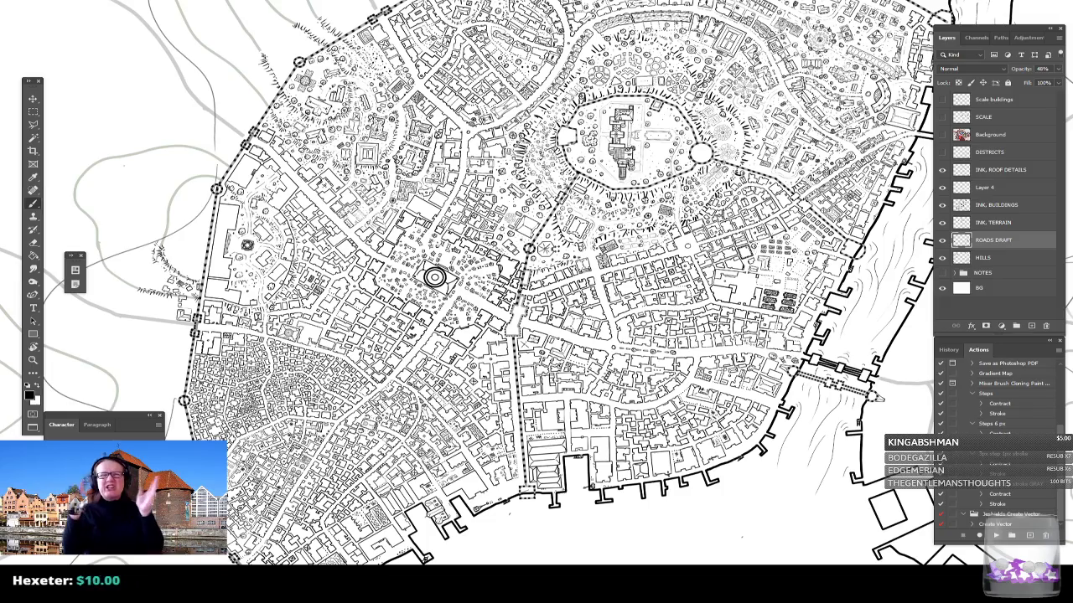
pyautogui.moveTo(453, 282); pyautogui.dragTo(388, 402)
pyautogui.scroll(-2, 433, 285)
pyautogui.scroll(1, 537, 302)
pyautogui.moveTo(537, 302); pyautogui.dragTo(328, 340)
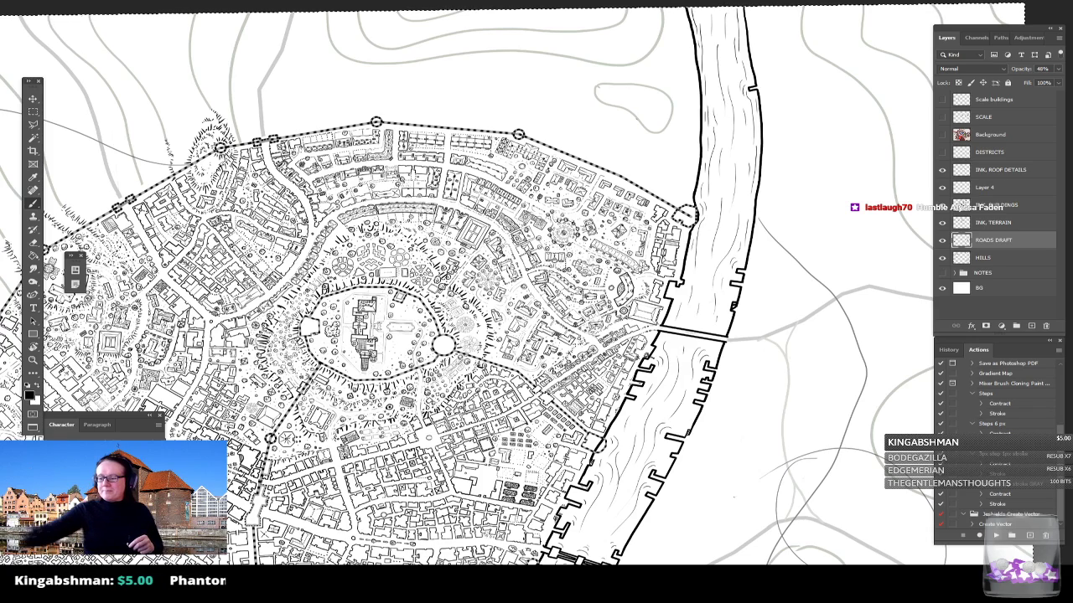
pyautogui.moveTo(654, 318); pyautogui.dragTo(662, 411)
pyautogui.scroll(5, 662, 410)
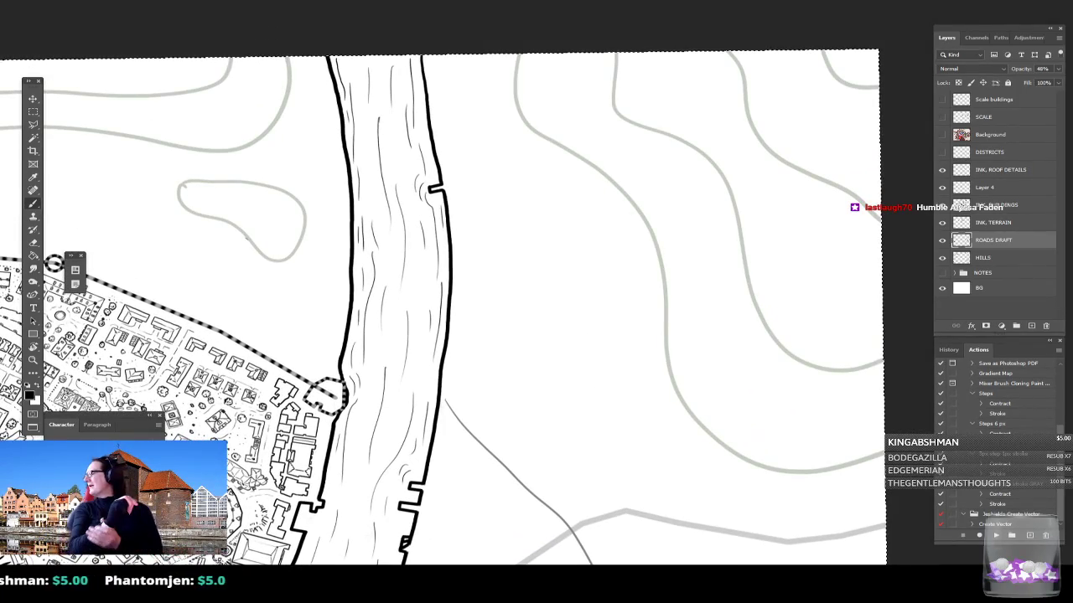
# Step: Clear the selection around the whole canvas and return to the Brush tool
pyautogui.moveTo(645, 335); pyautogui.dragTo(548, 303)
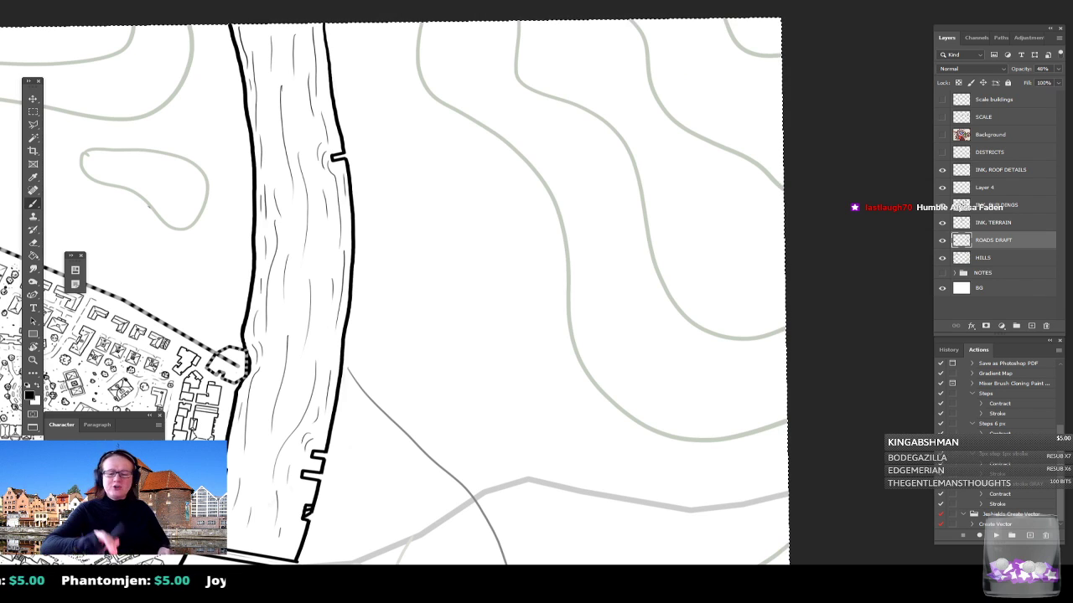
pyautogui.click(33, 111)
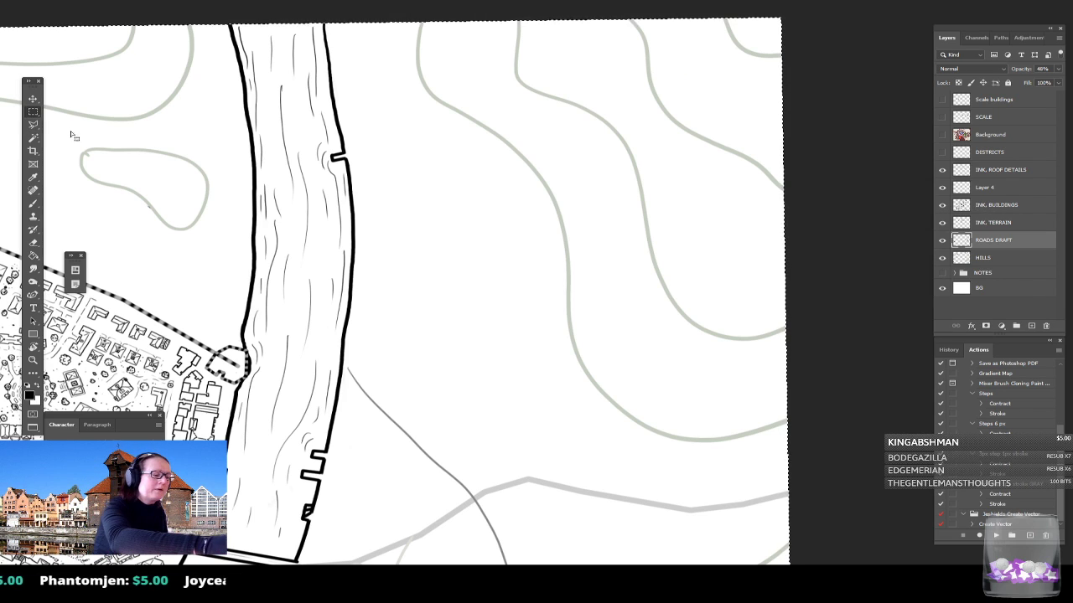
pyautogui.click(33, 204)
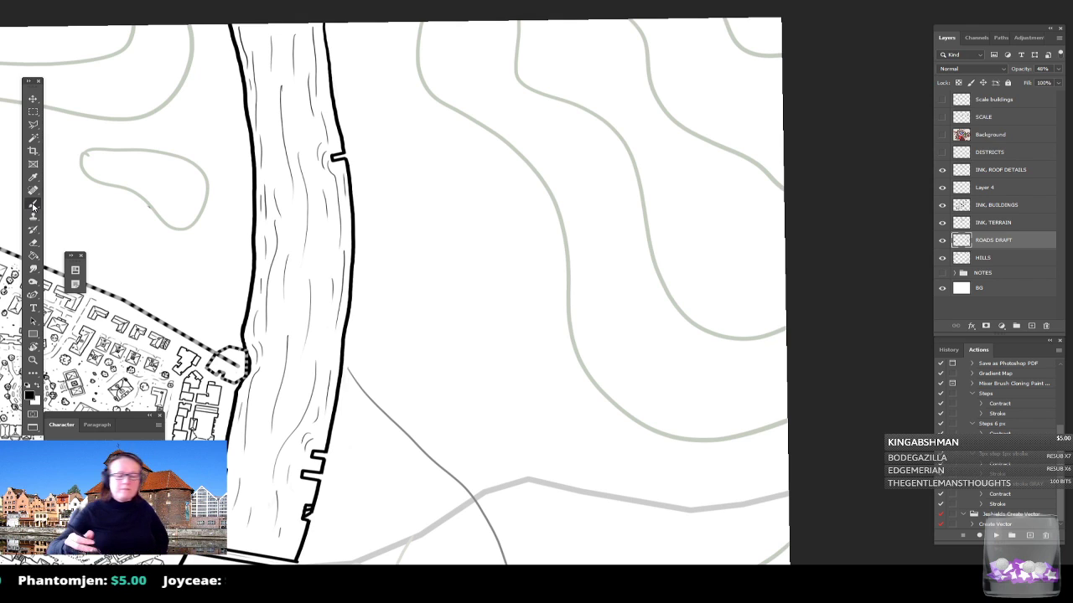
# Step: Examine the countryside east of the river, from the northern hill contours and roads down to the southern bridge and docks
pyautogui.hotkey('ctrl', '-')
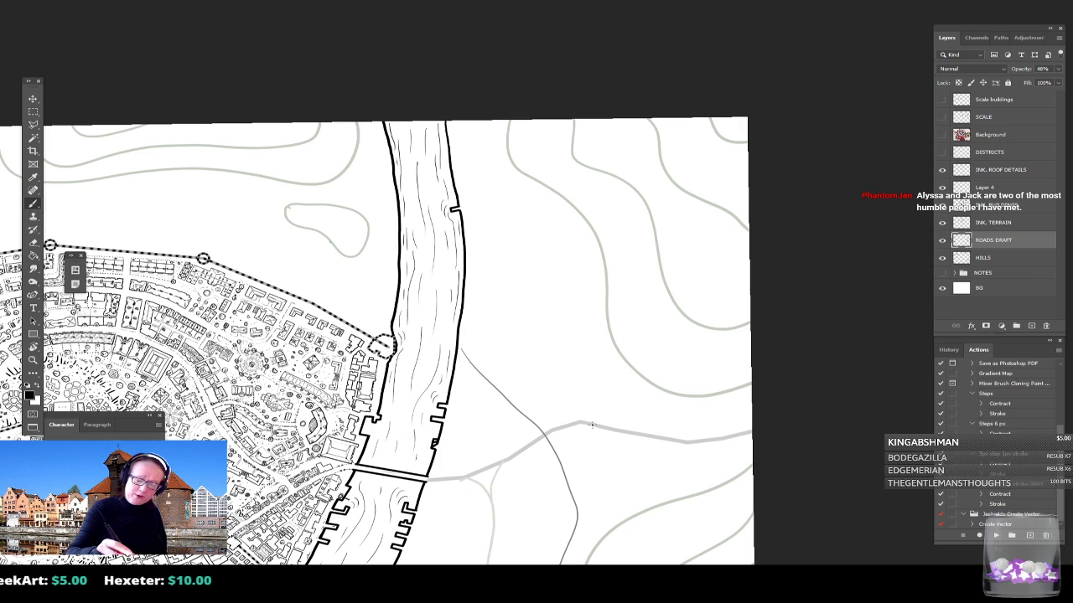
pyautogui.scroll(-3, 734, 437)
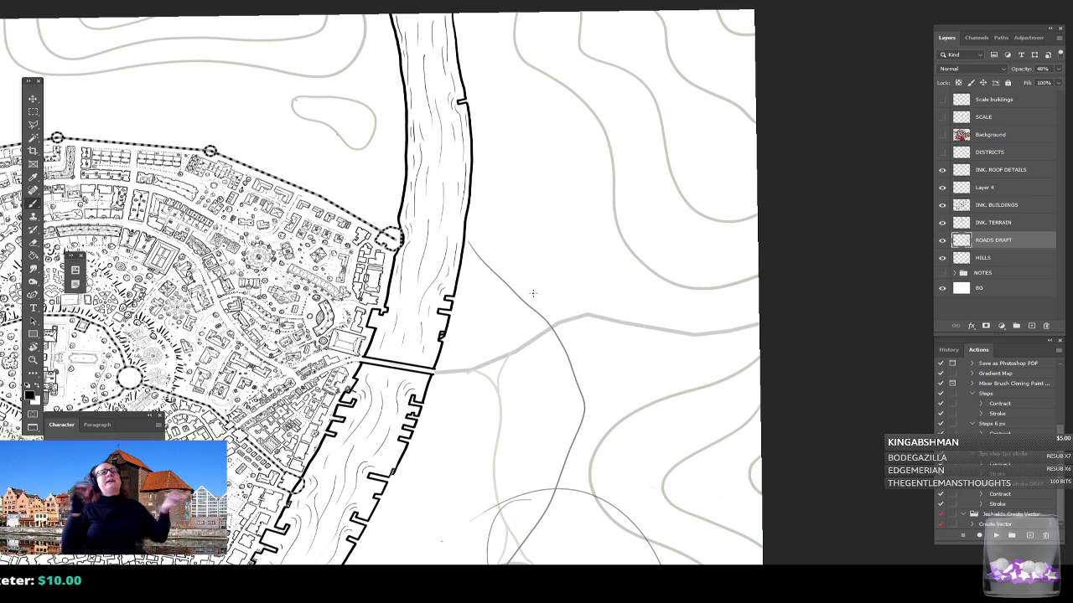
pyautogui.moveTo(533, 293); pyautogui.dragTo(717, 297)
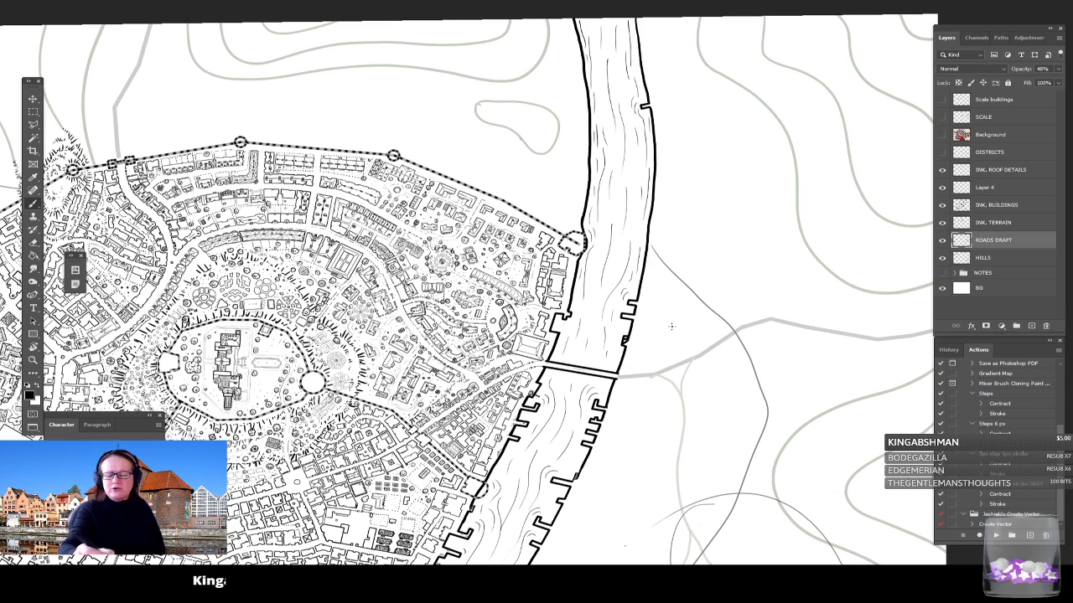
pyautogui.moveTo(804, 392); pyautogui.dragTo(607, 443)
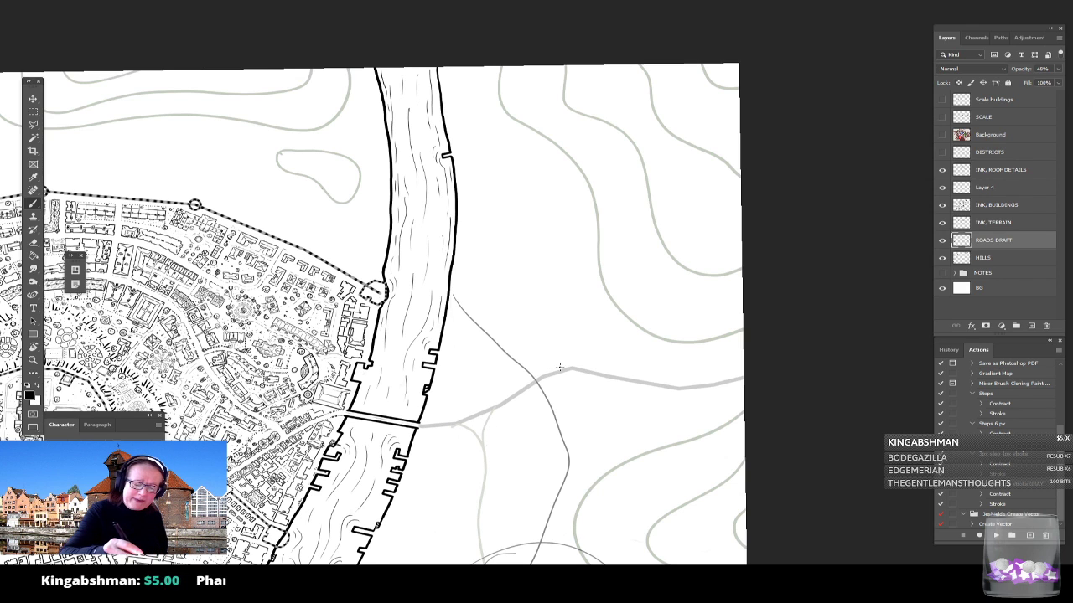
pyautogui.moveTo(645, 539); pyautogui.dragTo(785, 365)
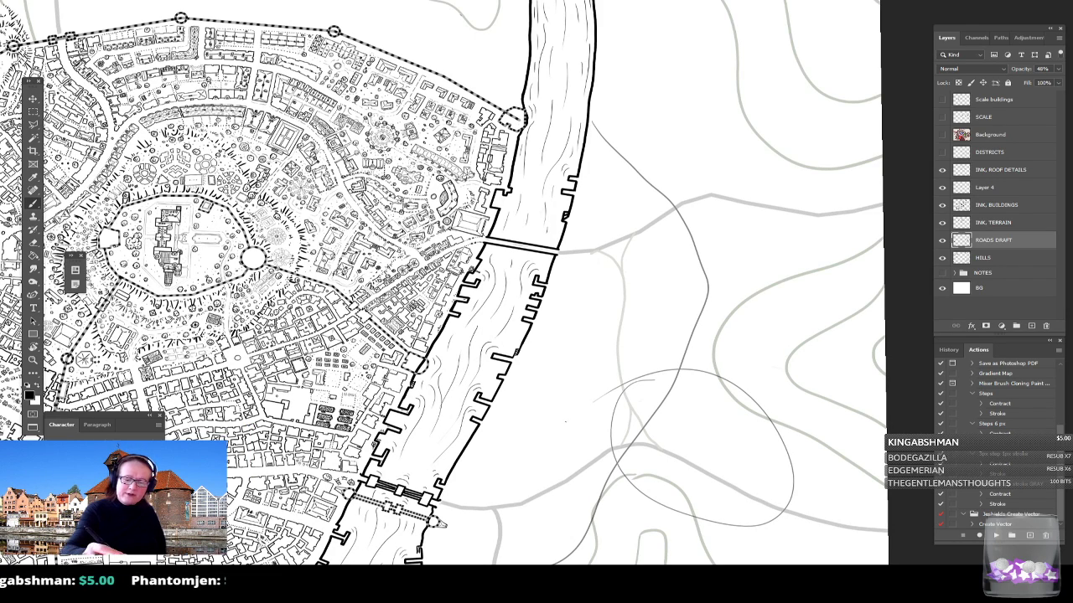
pyautogui.moveTo(566, 422); pyautogui.dragTo(543, 291)
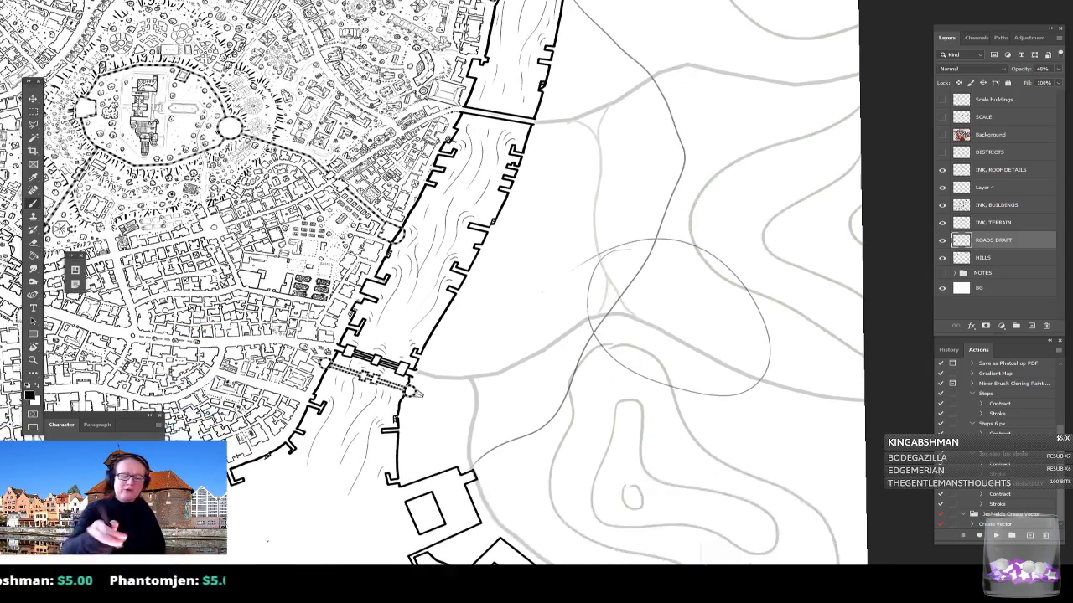
pyautogui.moveTo(557, 336); pyautogui.dragTo(551, 266)
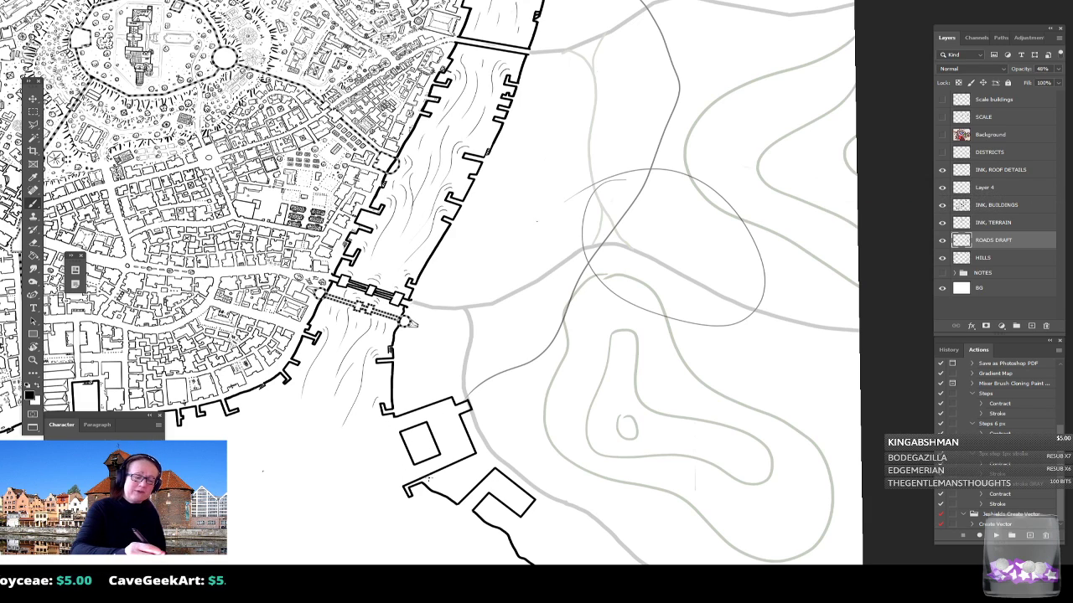
pyautogui.moveTo(412, 475); pyautogui.dragTo(416, 518)
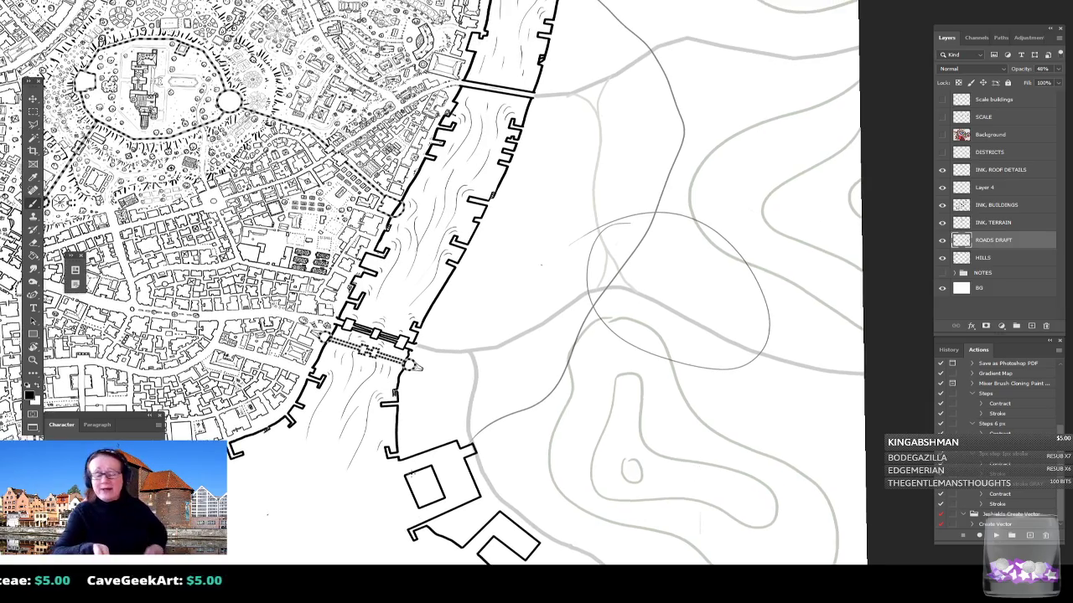
# Step: Examine the northern river stretch and the hill contours opposite the city wall's northeast corner tower
pyautogui.scroll(1, 613, 348)
pyautogui.moveTo(578, 276); pyautogui.dragTo(553, 416)
pyautogui.moveTo(520, 167); pyautogui.dragTo(497, 582)
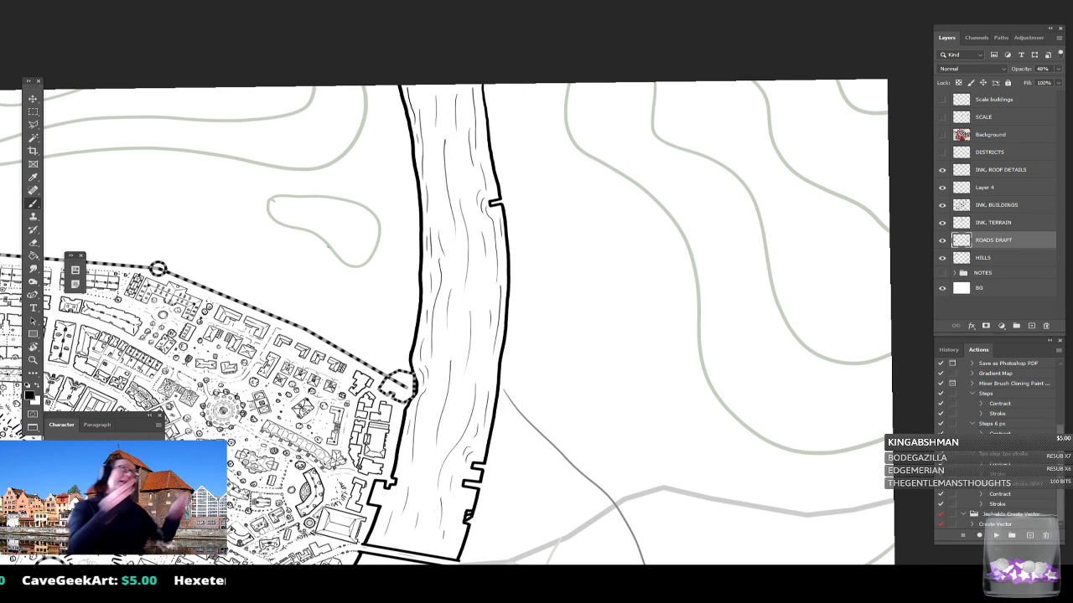
pyautogui.moveTo(571, 578); pyautogui.dragTo(516, 491)
pyautogui.scroll(-1, 515, 491)
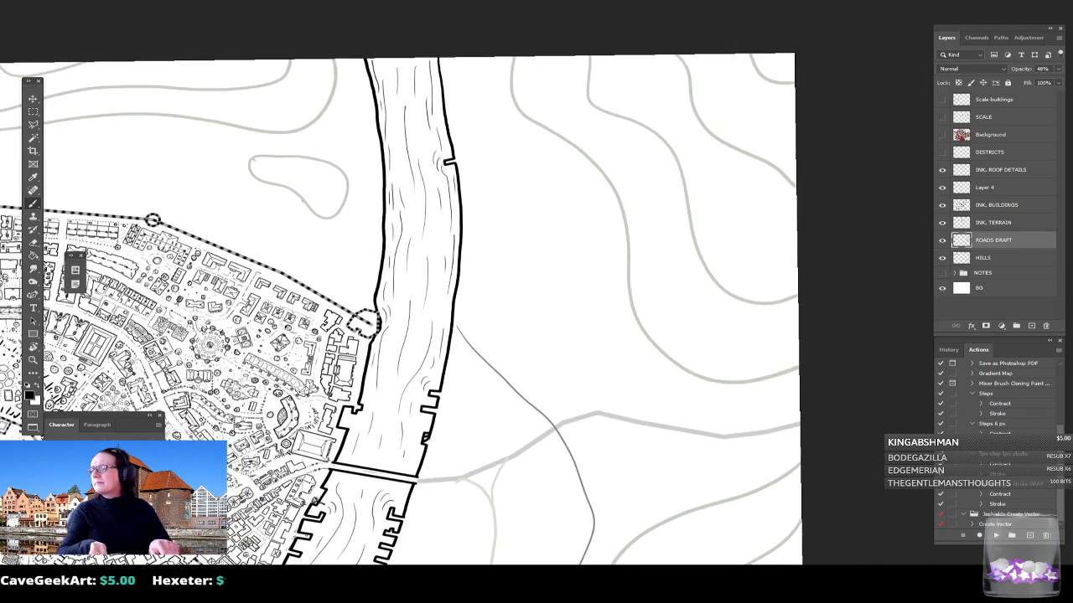
pyautogui.scroll(-1, 515, 491)
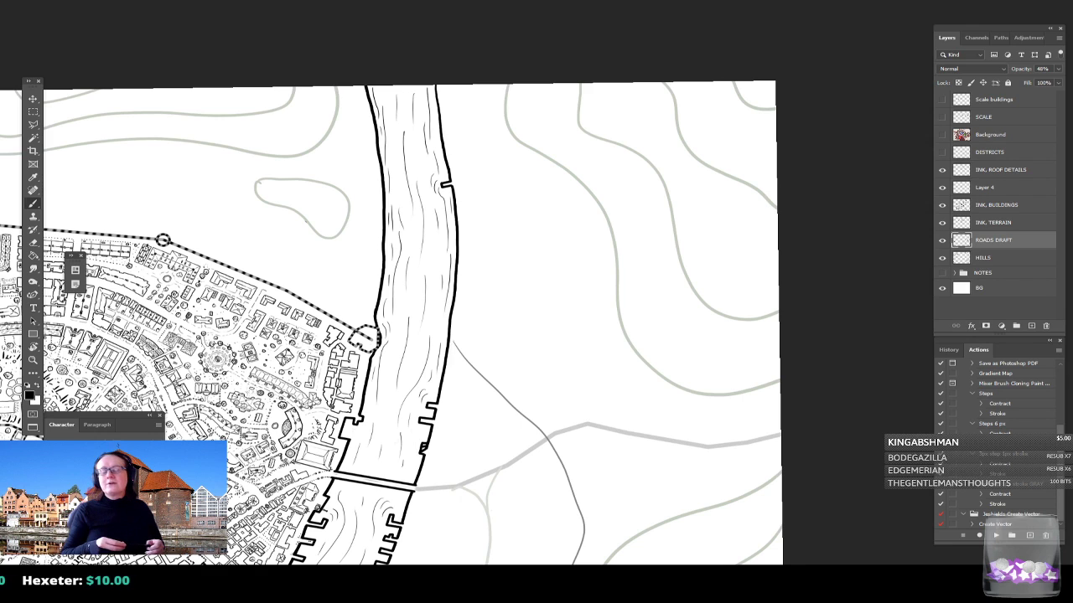
pyautogui.scroll(2, 390, 322)
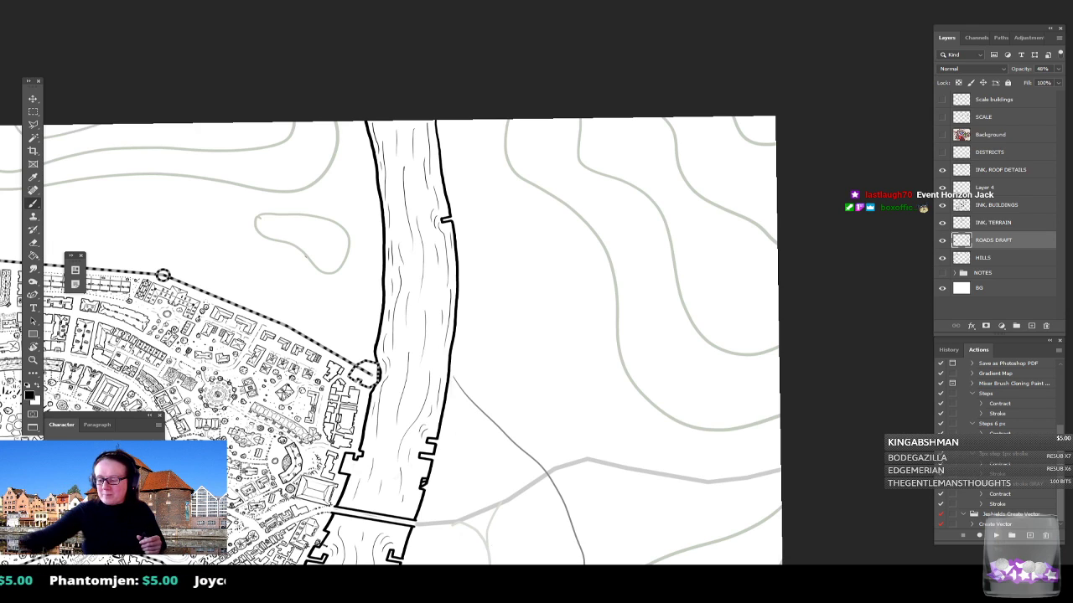
pyautogui.moveTo(520, 336); pyautogui.dragTo(508, 329)
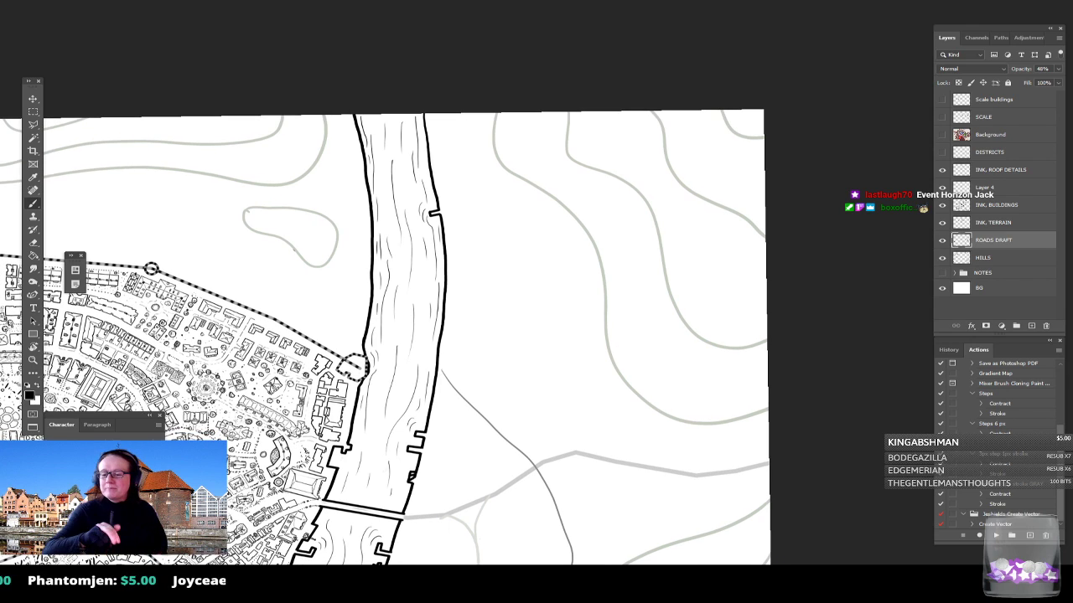
# Step: Make the INK, TERRAIN layer active and set the brush size to 7 px
pyautogui.click(999, 223)
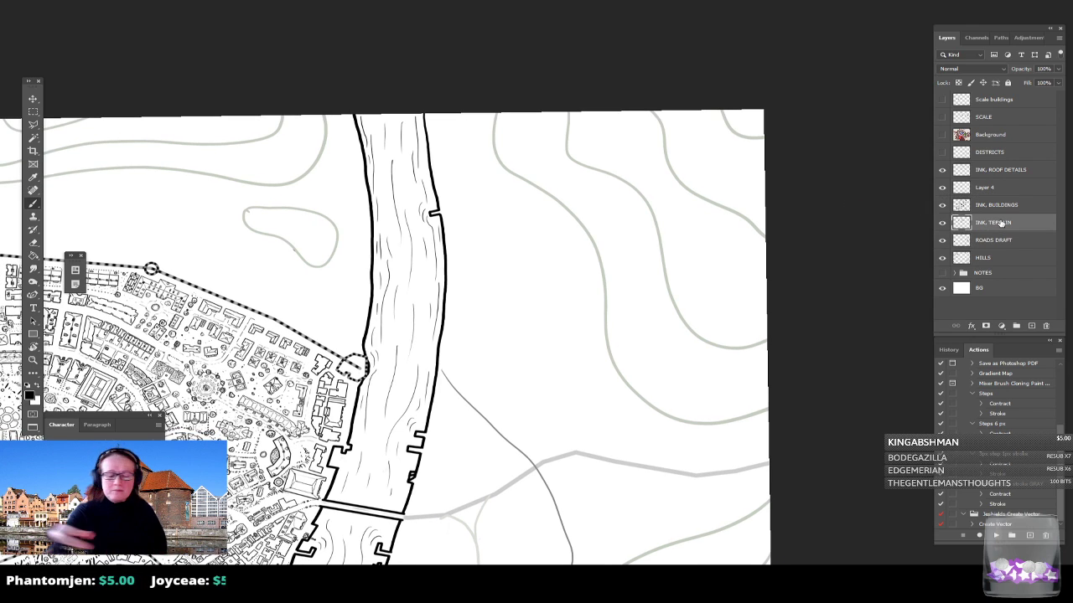
pyautogui.click(25, 0)
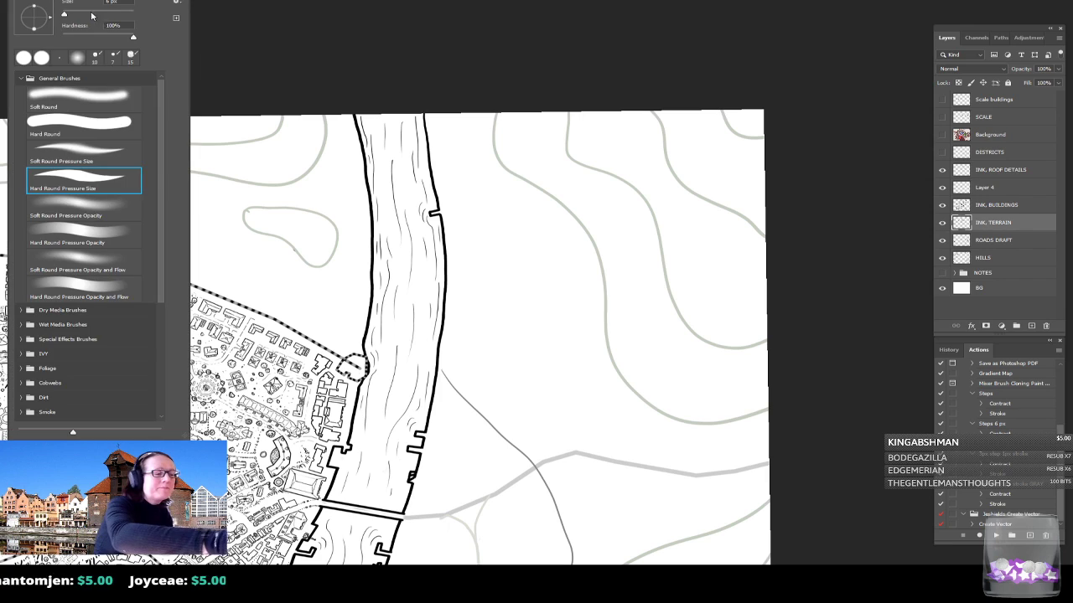
pyautogui.moveTo(123, 3); pyautogui.dragTo(92, 2)
pyautogui.write('7')
pyautogui.press('Return')
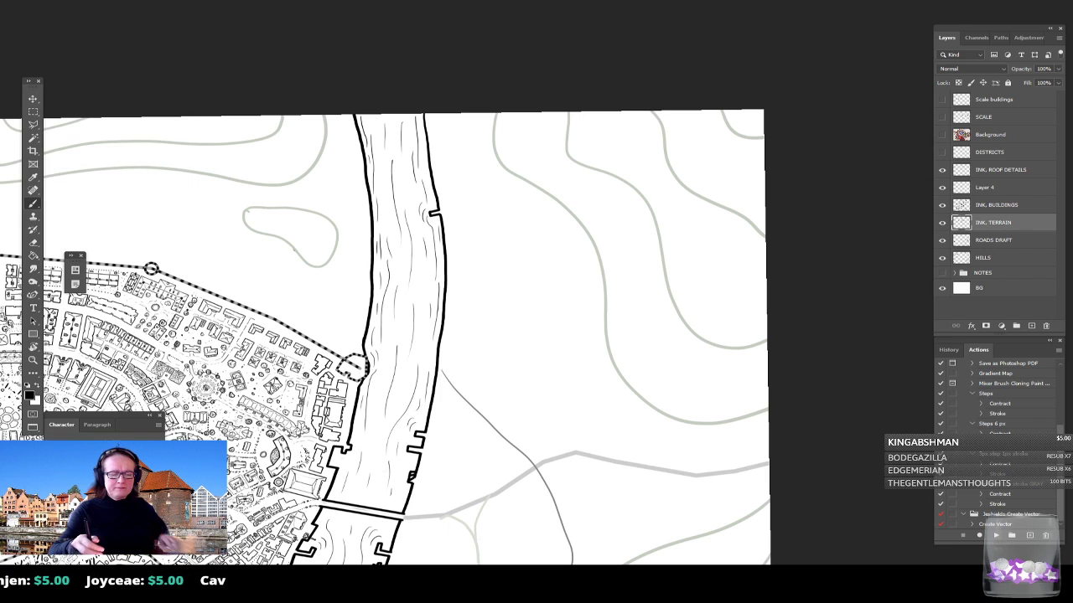
# Step: Ink a few short slope hatches beside the hill contour nearest the river's east bank, close to the map's north edge
pyautogui.moveTo(503, 335)
pyautogui.mouseDown()
pyautogui.moveTo(478, 357)
pyautogui.moveTo(495, 339)
pyautogui.moveTo(478, 345)
pyautogui.mouseUp()
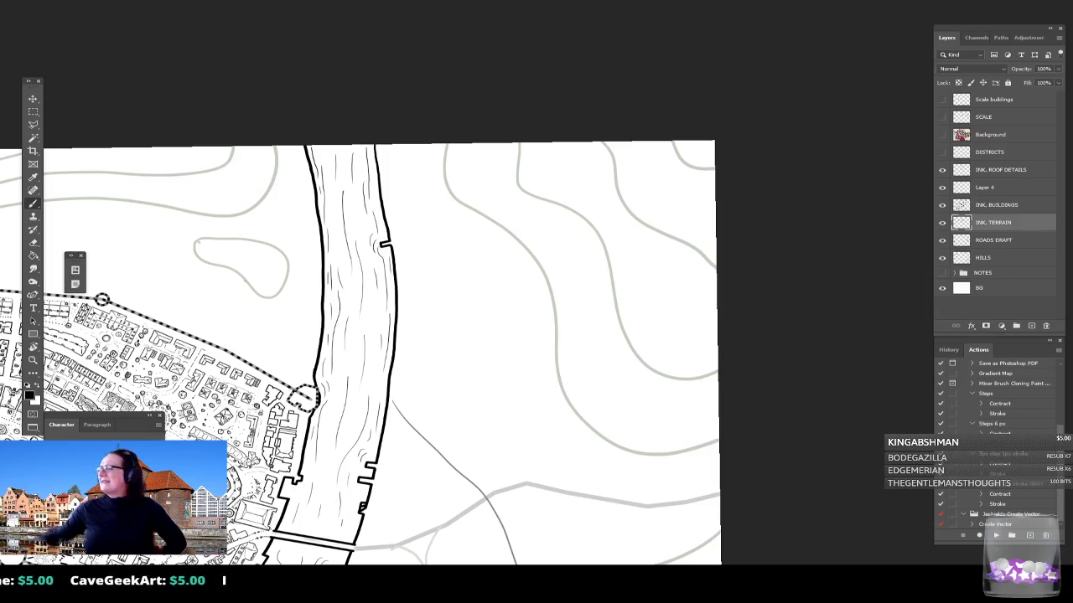
pyautogui.moveTo(335, 402); pyautogui.dragTo(345, 361)
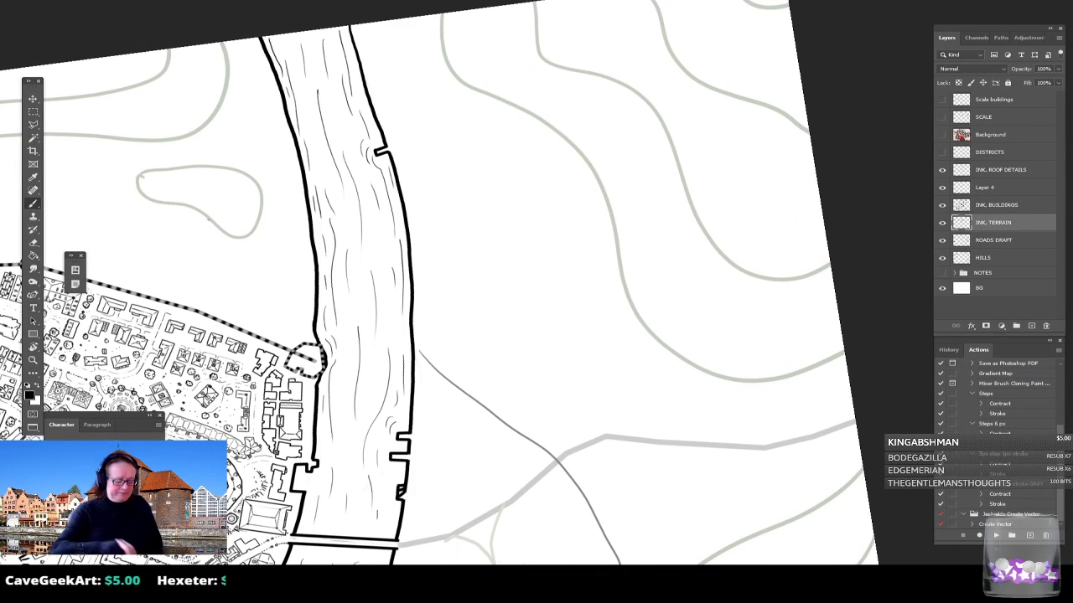
pyautogui.press('Escape')
pyautogui.moveTo(402, 251); pyautogui.dragTo(422, 375)
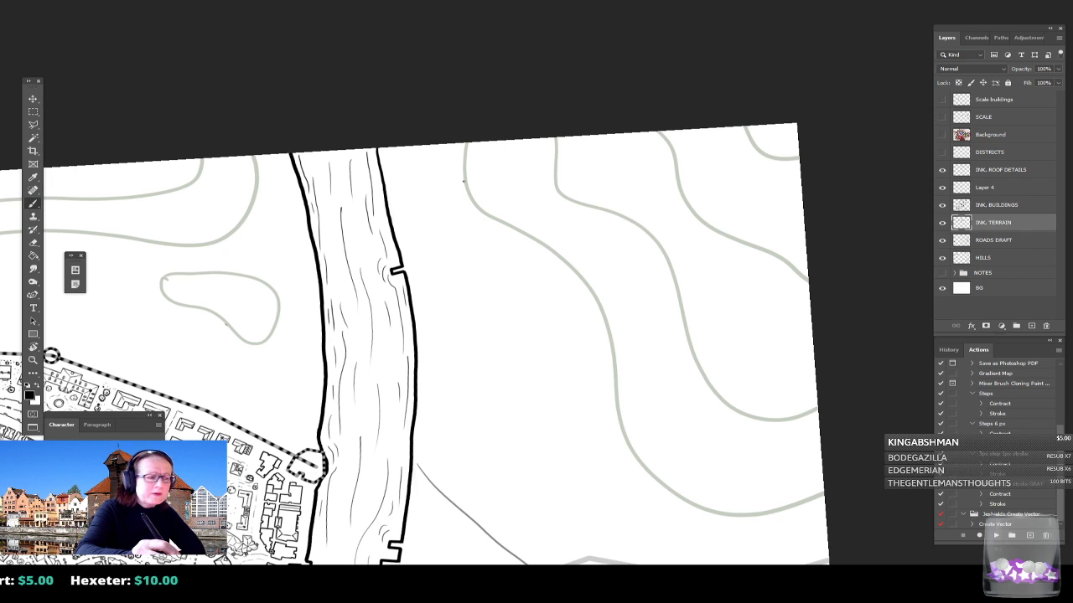
pyautogui.moveTo(464, 179); pyautogui.dragTo(448, 183)
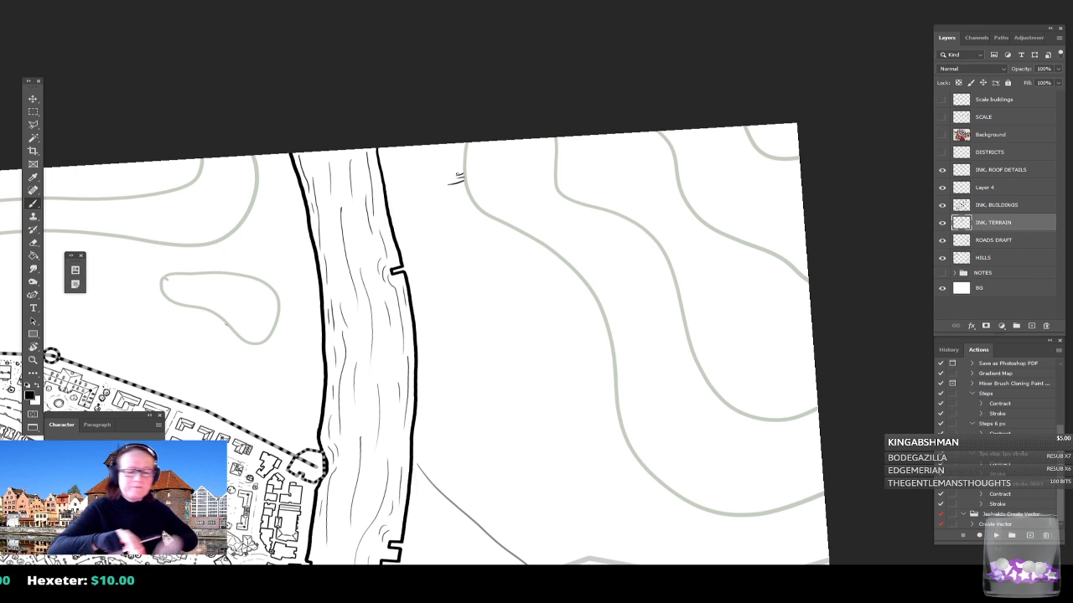
# Step: Ink slope hatching and small ground dots along the northern end of the second hill contour east of the river
pyautogui.scroll(3, 460, 175)
pyautogui.moveTo(460, 174); pyautogui.dragTo(292, 296)
pyautogui.scroll(-4, 460, 175)
pyautogui.scroll(1, 537, 301)
pyautogui.scroll(-3, 537, 302)
pyautogui.moveTo(671, 302); pyautogui.dragTo(594, 180)
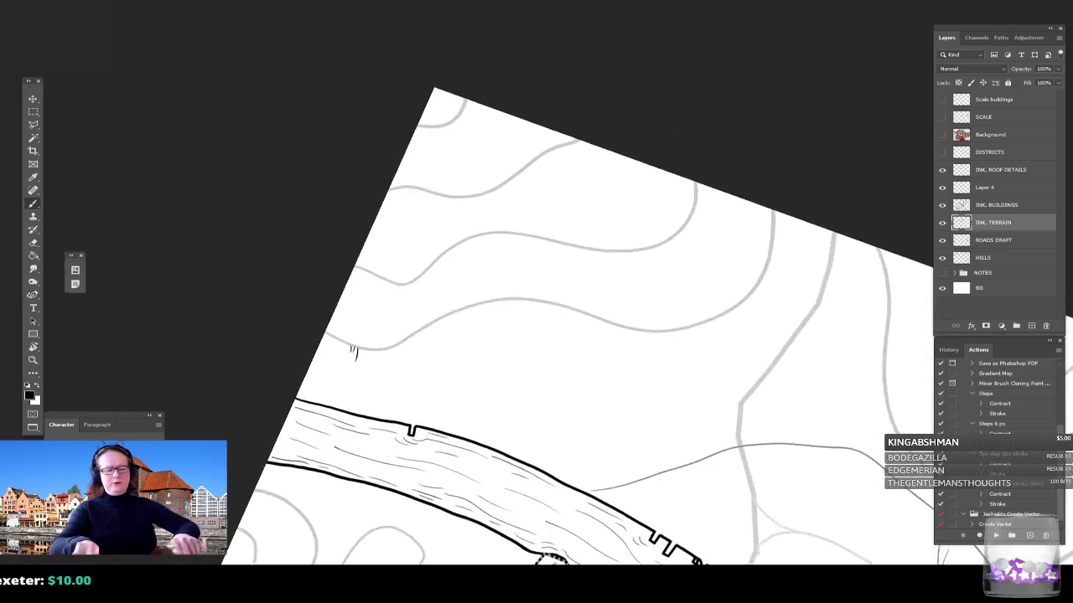
pyautogui.scroll(3, 462, 149)
pyautogui.moveTo(308, 300)
pyautogui.mouseDown()
pyautogui.moveTo(305, 310)
pyautogui.moveTo(349, 314)
pyautogui.moveTo(374, 332)
pyautogui.moveTo(387, 315)
pyautogui.moveTo(400, 319)
pyautogui.moveTo(412, 294)
pyautogui.moveTo(405, 301)
pyautogui.mouseUp()
pyautogui.moveTo(403, 303); pyautogui.dragTo(407, 294)
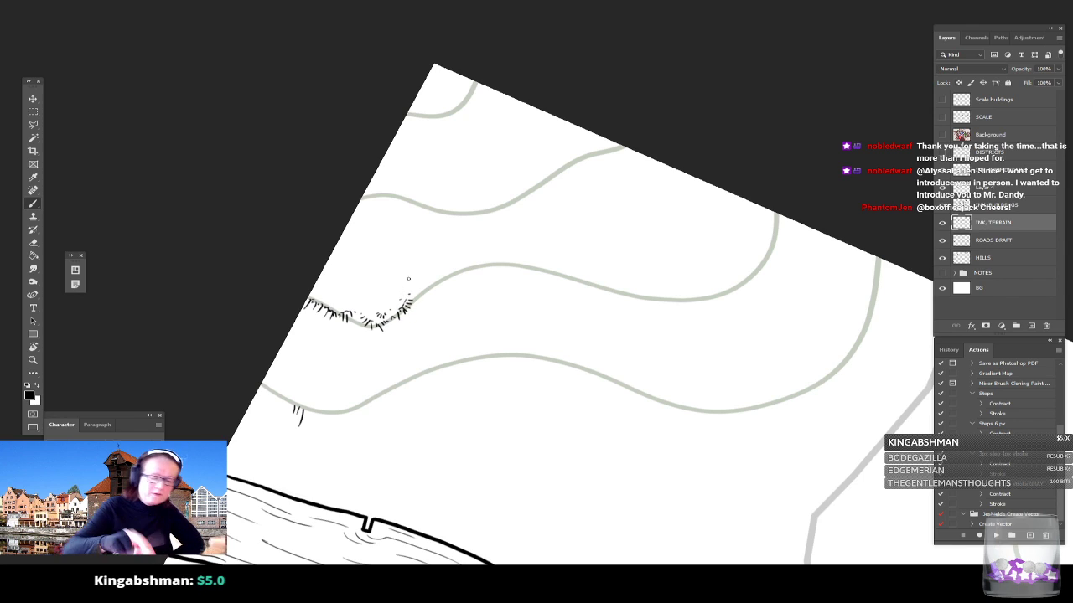
pyautogui.scroll(1, 409, 279)
pyautogui.hscroll(-1, 409, 278)
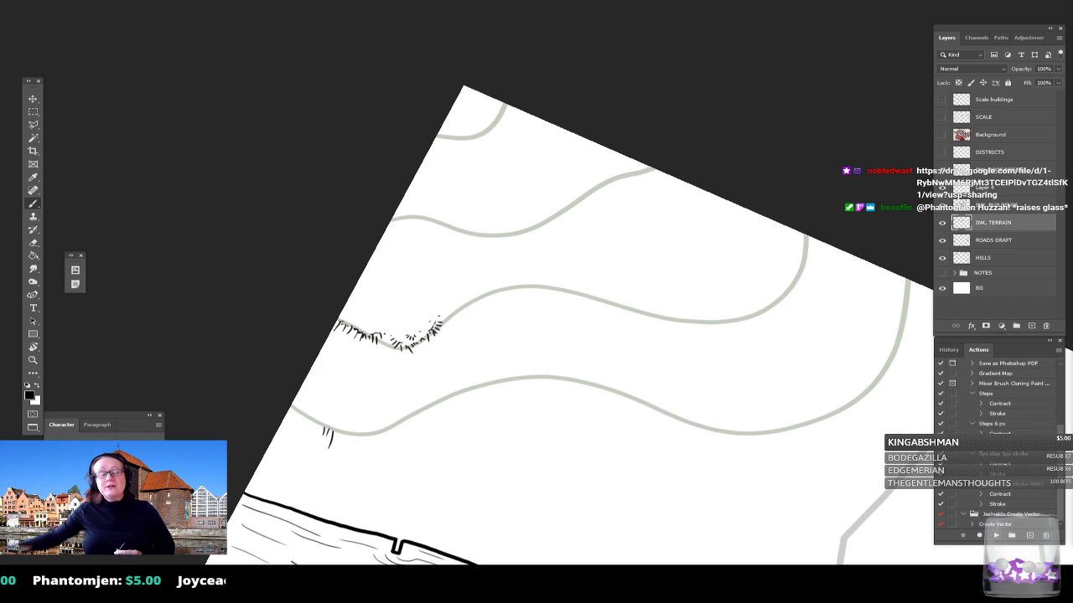
# Step: View the shared photo of the top-hatted beholder figurine in the browser, and switch back to the city map in Photoshop
pyautogui.moveTo(1072, 125); pyautogui.dragTo(653, 36)
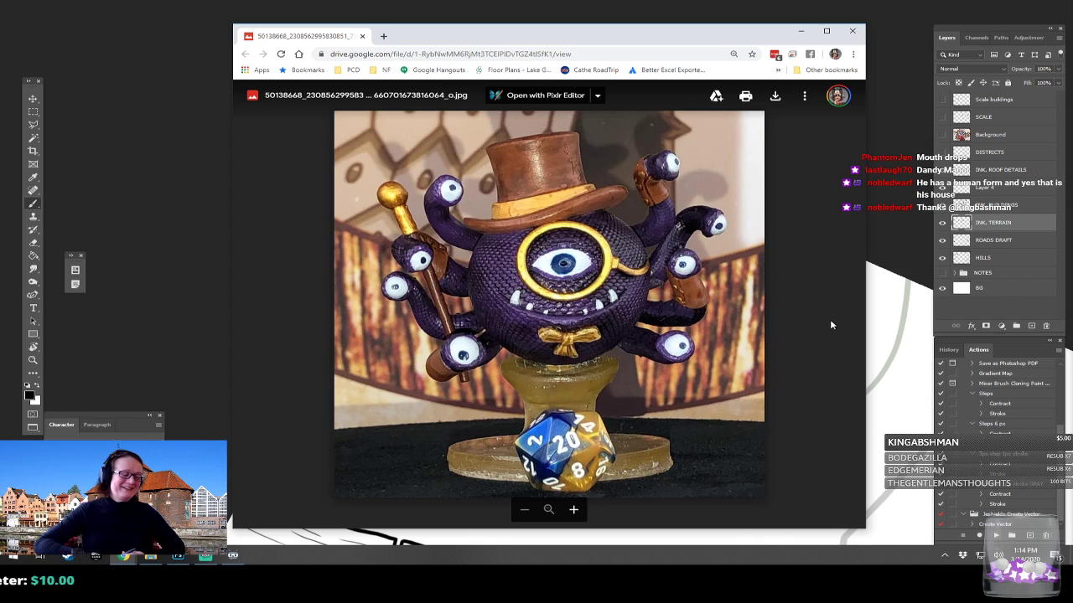
pyautogui.moveTo(653, 37); pyautogui.dragTo(983, 50)
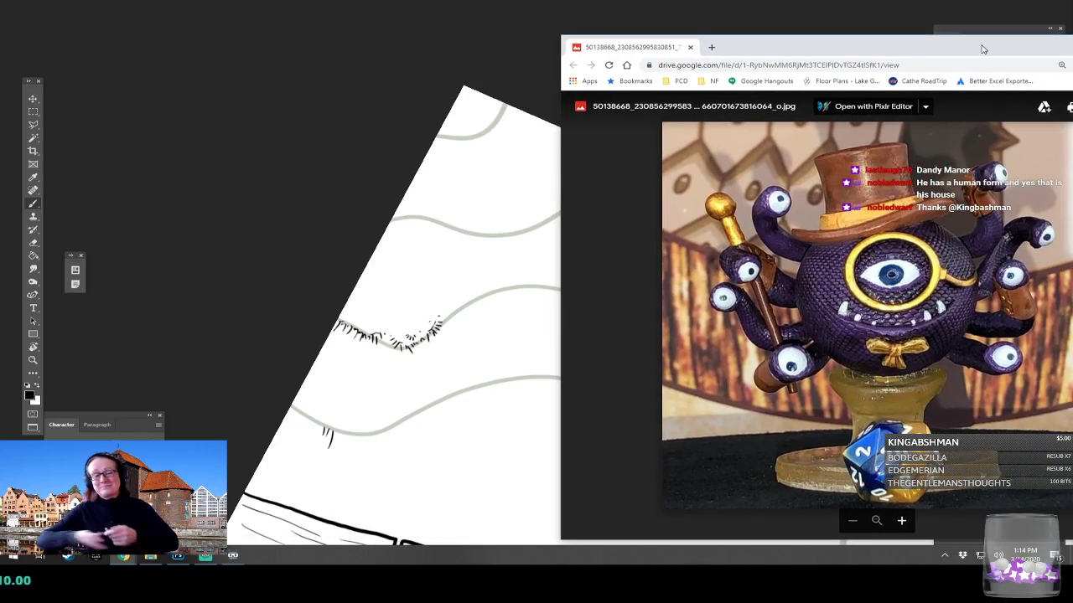
pyautogui.hotkey('alt', 'Tab')
# Step: Examine the large manor, its gardens and the neighbouring estates just inside the northern city wall
pyautogui.moveTo(604, 452); pyautogui.dragTo(486, 139)
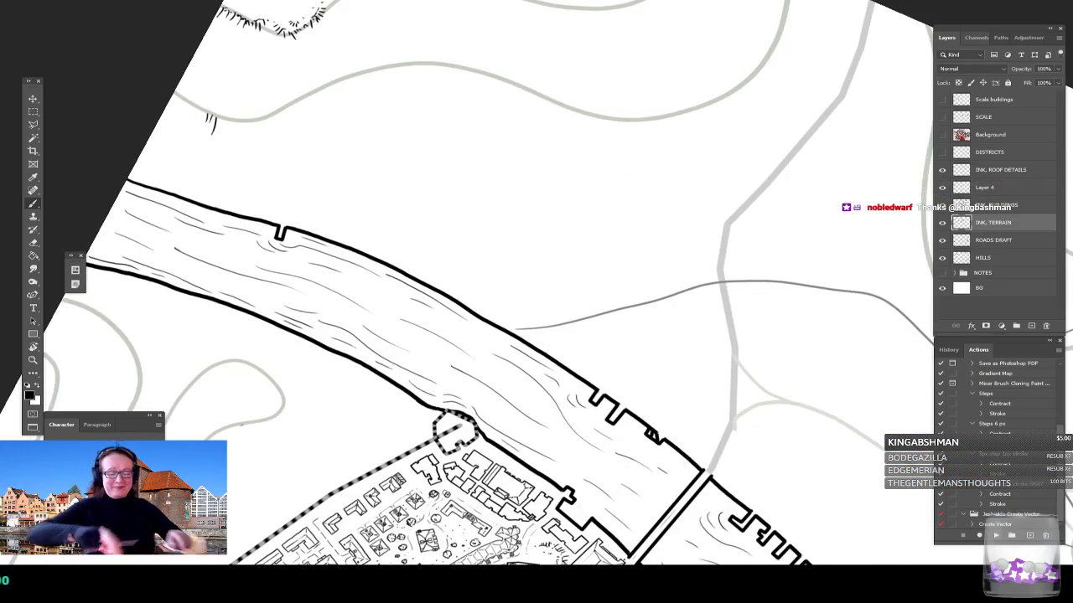
pyautogui.moveTo(603, 478); pyautogui.dragTo(515, 127)
pyautogui.moveTo(586, 419); pyautogui.dragTo(600, 334)
pyautogui.moveTo(419, 419); pyautogui.dragTo(680, 340)
pyautogui.moveTo(586, 251); pyautogui.dragTo(669, 398)
pyautogui.moveTo(587, 335); pyautogui.dragTo(458, 472)
pyautogui.scroll(5, 586, 298)
pyautogui.scroll(1, 775, 515)
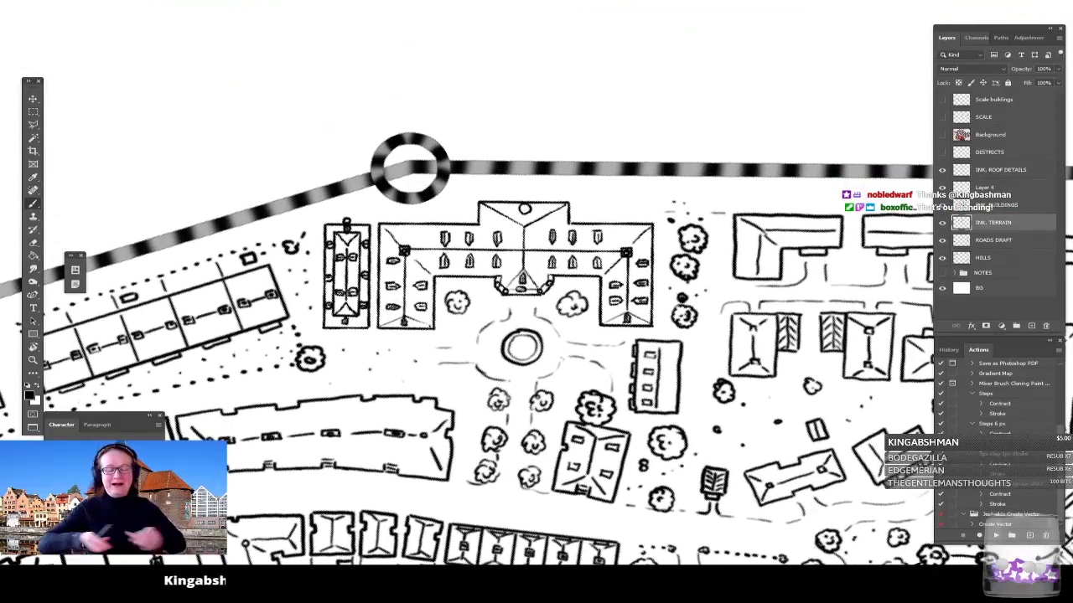
pyautogui.moveTo(586, 335); pyautogui.dragTo(361, 287)
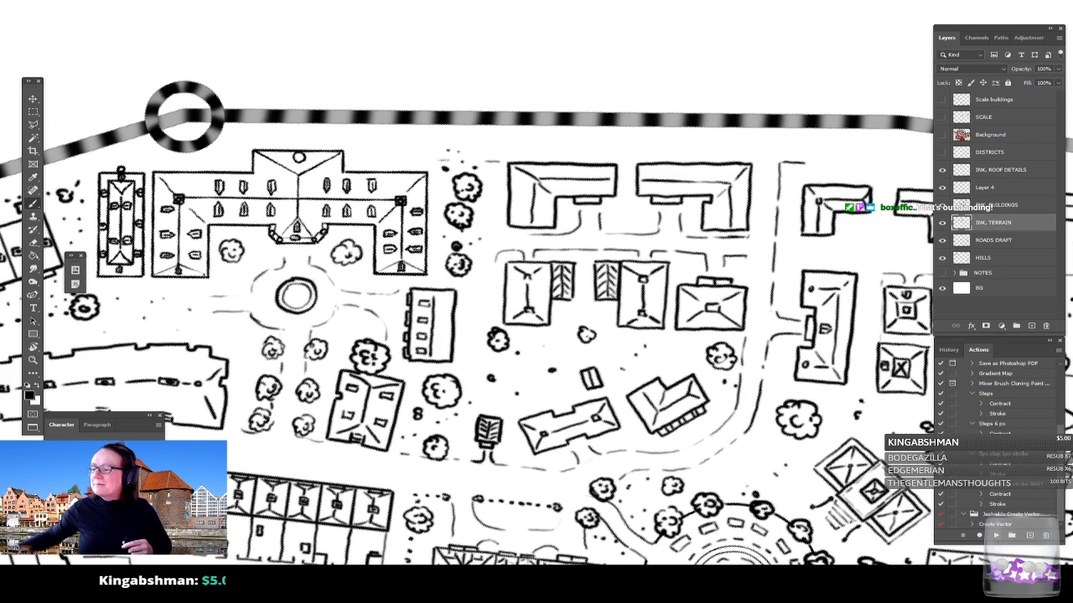
# Step: Switch to the browser to view the purple top-hatted beholder figurine photo, and return to the city map in Photoshop
pyautogui.hotkey('alt', 'Tab')
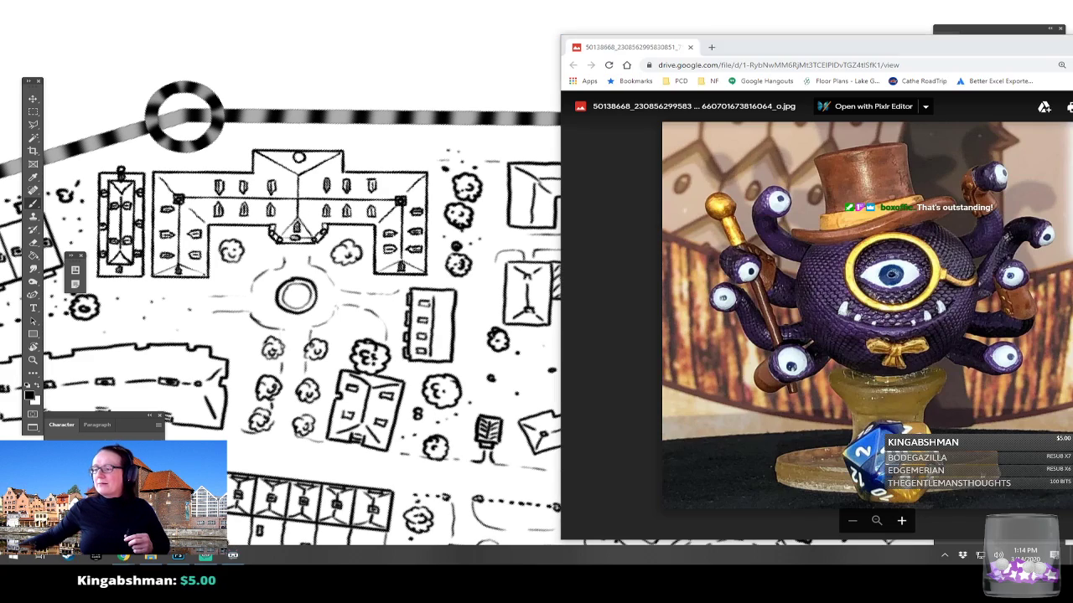
pyautogui.moveTo(810, 51); pyautogui.dragTo(694, 21)
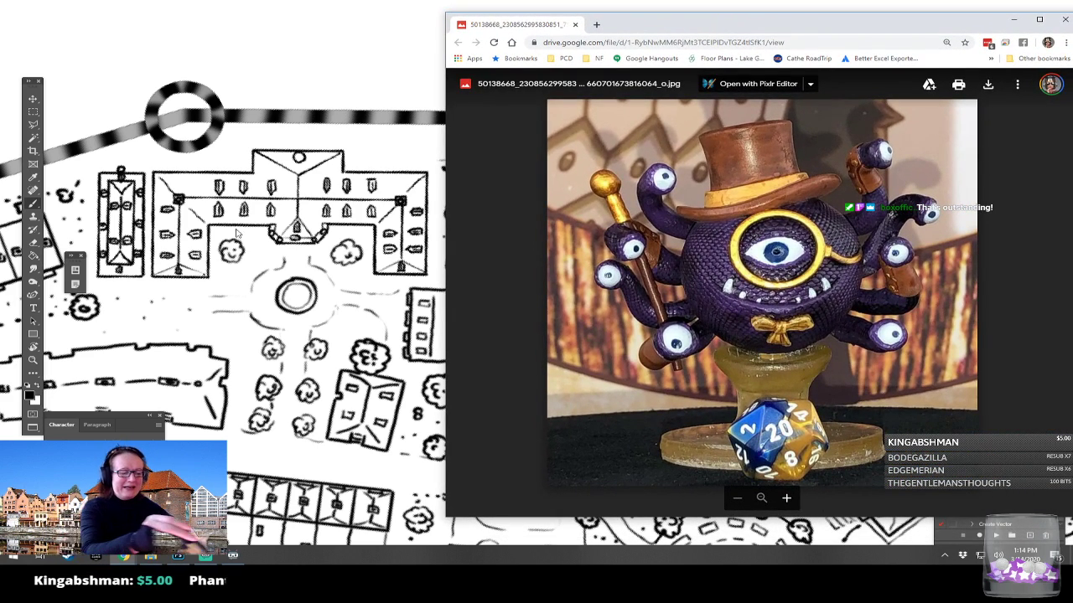
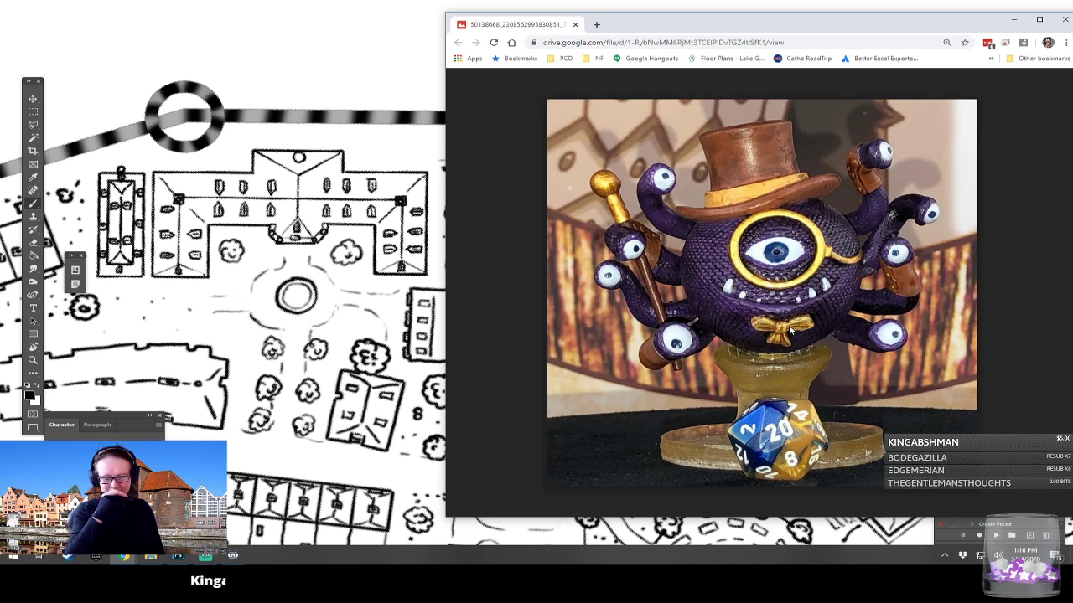
pyautogui.moveTo(838, 33); pyautogui.dragTo(623, 42)
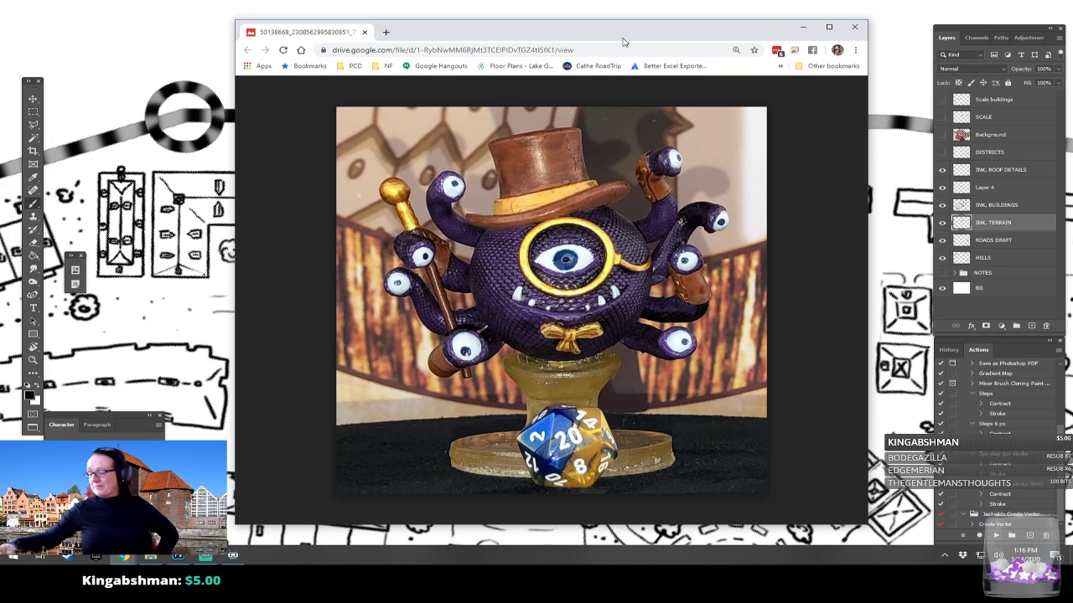
pyautogui.moveTo(619, 36); pyautogui.dragTo(1072, 99)
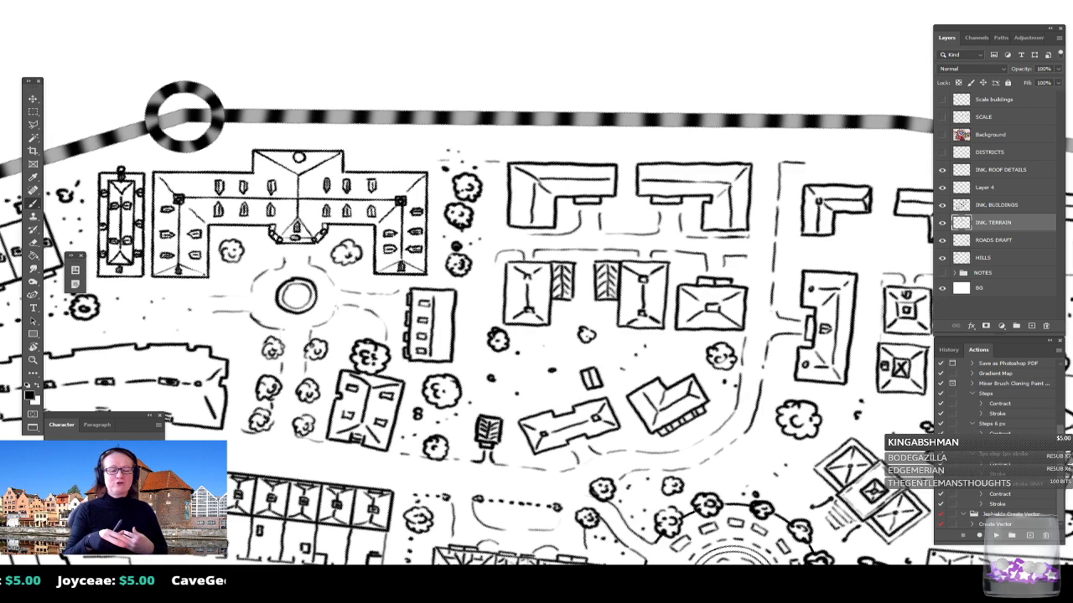
# Step: Continue the slope hatching and small ground ticks southeastward along the second hill contour east of the river
pyautogui.moveTo(537, 318); pyautogui.dragTo(573, 323)
pyautogui.moveTo(502, 322); pyautogui.dragTo(650, 433)
pyautogui.scroll(-7, 637, 415)
pyautogui.scroll(2, 658, 360)
pyautogui.moveTo(486, 336); pyautogui.dragTo(907, 139)
pyautogui.scroll(-4, 475, 522)
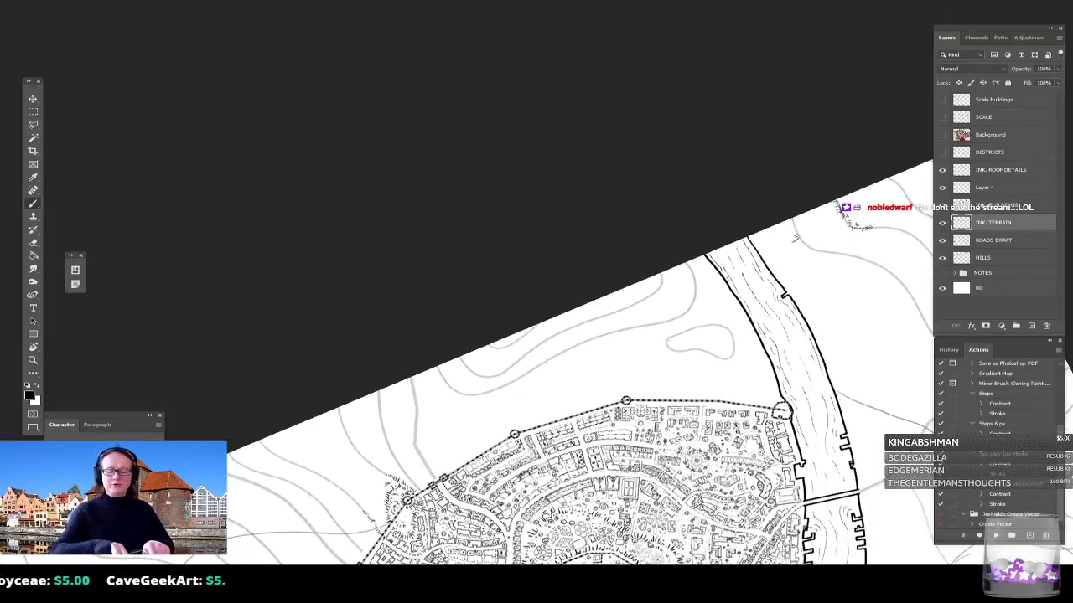
pyautogui.moveTo(476, 521); pyautogui.dragTo(437, 517)
pyautogui.moveTo(842, 315); pyautogui.dragTo(521, 474)
pyautogui.scroll(3, 415, 409)
pyautogui.scroll(2, 516, 298)
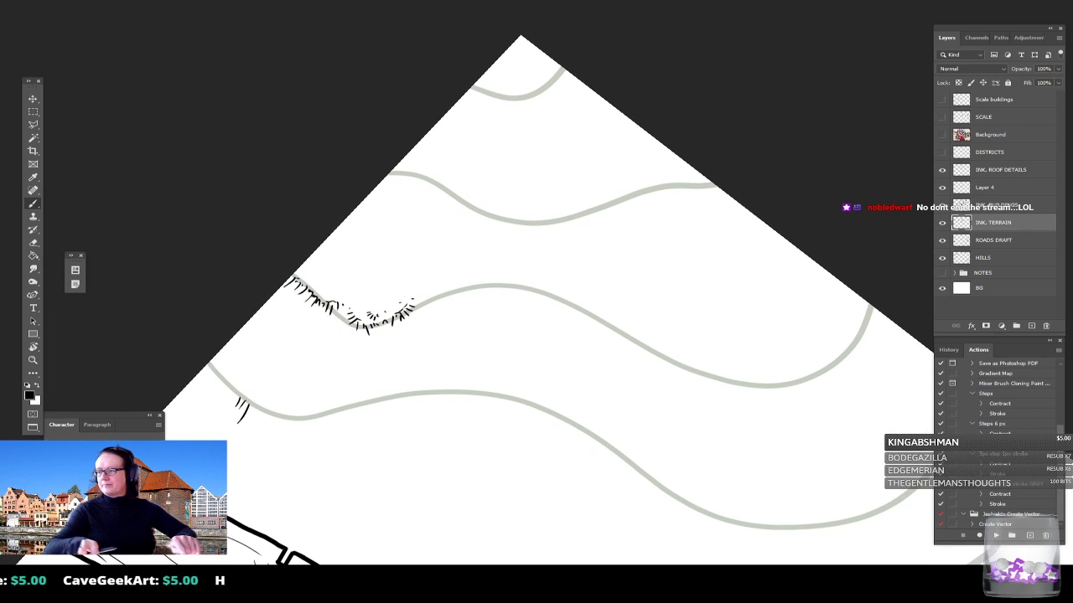
pyautogui.moveTo(417, 301)
pyautogui.mouseDown()
pyautogui.moveTo(454, 314)
pyautogui.moveTo(451, 297)
pyautogui.moveTo(468, 307)
pyautogui.mouseUp()
pyautogui.moveTo(457, 293)
pyautogui.mouseDown()
pyautogui.moveTo(478, 306)
pyautogui.moveTo(486, 283)
pyautogui.moveTo(529, 295)
pyautogui.mouseUp()
pyautogui.moveTo(534, 287)
pyautogui.mouseDown()
pyautogui.moveTo(533, 297)
pyautogui.moveTo(554, 307)
pyautogui.moveTo(566, 290)
pyautogui.moveTo(572, 308)
pyautogui.mouseUp()
pyautogui.moveTo(579, 289); pyautogui.dragTo(588, 301)
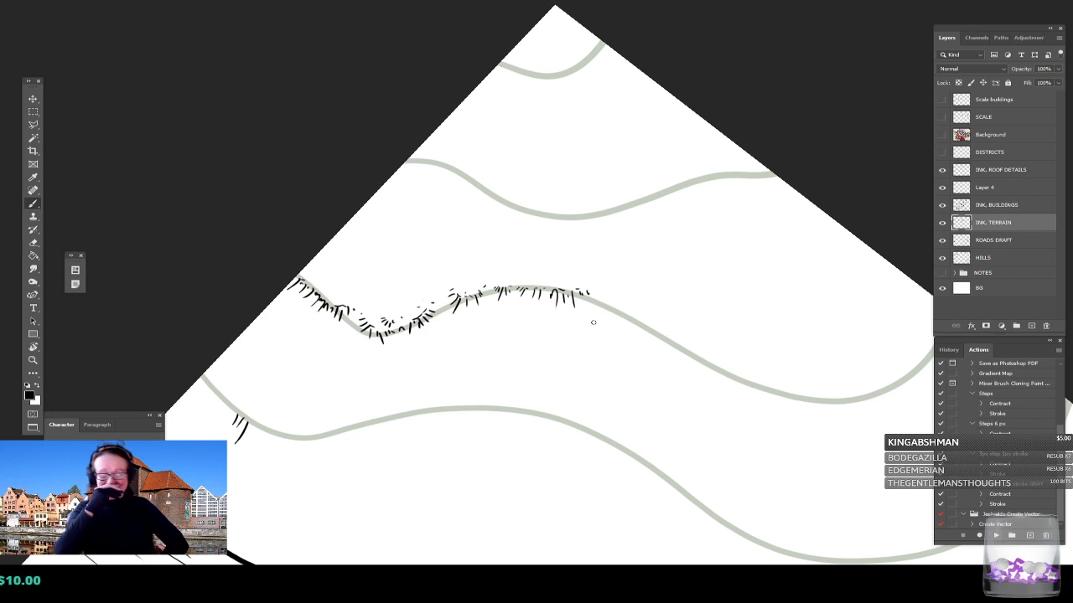
# Step: Ink slope hatches where the second hill contour turns south, with a short spur of small ticks on its uphill side
pyautogui.moveTo(650, 329); pyautogui.dragTo(625, 321)
pyautogui.moveTo(620, 314); pyautogui.dragTo(629, 316)
pyautogui.moveTo(635, 309); pyautogui.dragTo(636, 315)
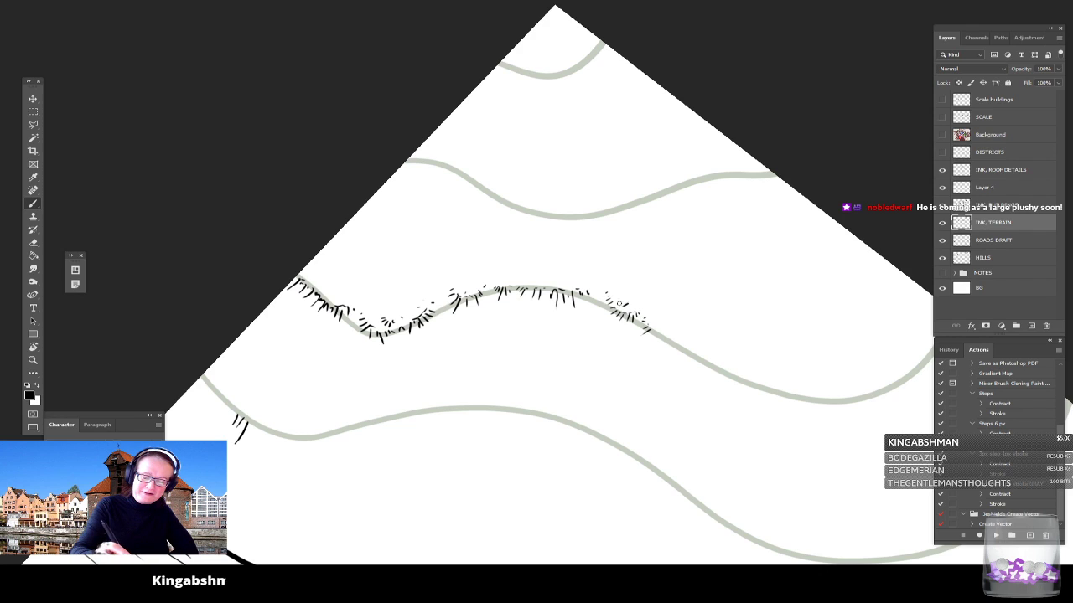
pyautogui.moveTo(615, 284); pyautogui.dragTo(622, 284)
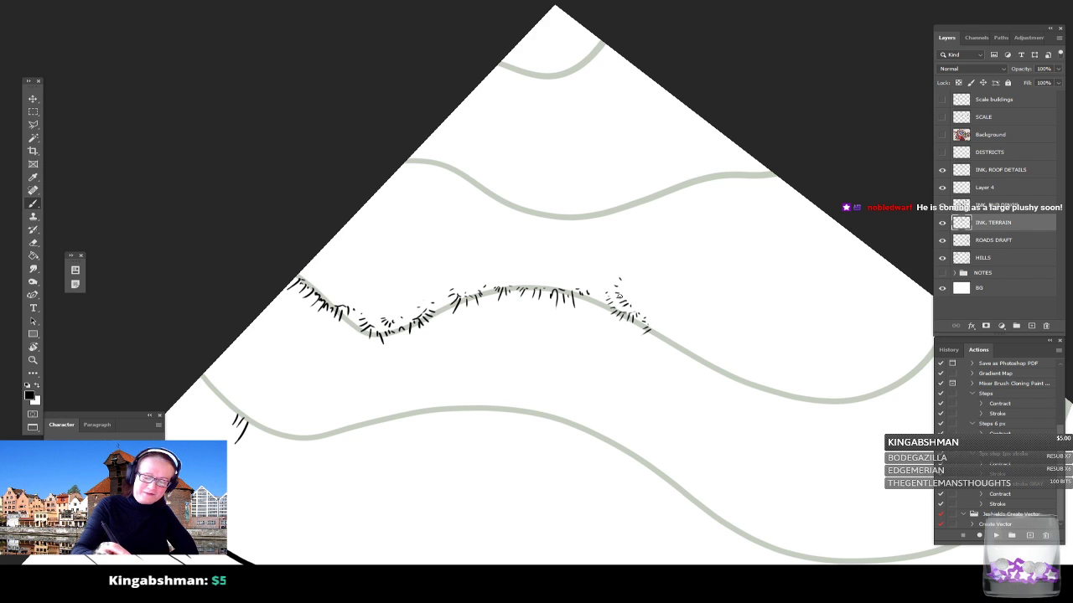
pyautogui.moveTo(619, 292); pyautogui.dragTo(630, 295)
pyautogui.moveTo(625, 287); pyautogui.dragTo(625, 284)
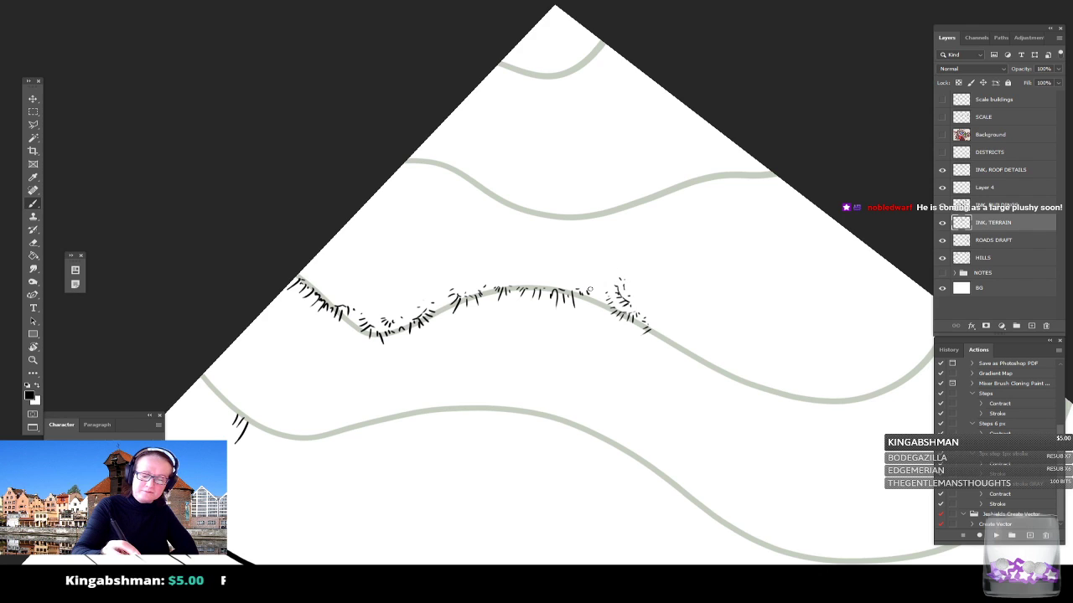
pyautogui.moveTo(653, 333)
pyautogui.mouseDown()
pyautogui.moveTo(700, 353)
pyautogui.moveTo(690, 364)
pyautogui.moveTo(720, 355)
pyautogui.mouseUp()
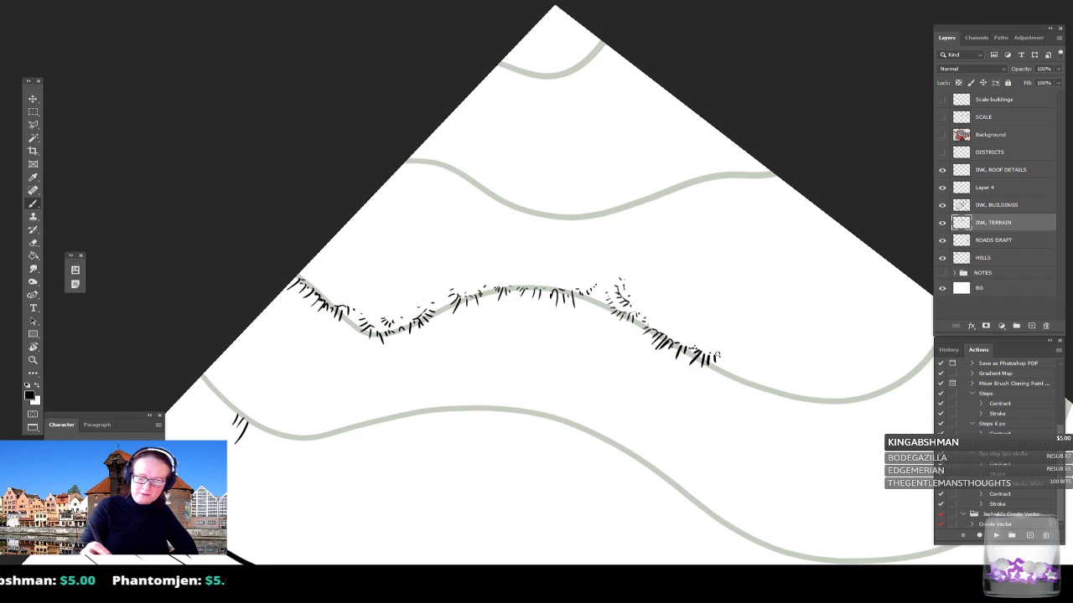
# Step: Ink slope hatching and scattered ticks around the second hill contour's southern bend, up to the map's east edge
pyautogui.moveTo(884, 361)
pyautogui.mouseDown()
pyautogui.moveTo(725, 352)
pyautogui.moveTo(762, 346)
pyautogui.mouseUp()
pyautogui.moveTo(642, 372)
pyautogui.mouseDown()
pyautogui.moveTo(645, 387)
pyautogui.moveTo(632, 365)
pyautogui.moveTo(647, 382)
pyautogui.mouseUp()
pyautogui.moveTo(652, 374); pyautogui.dragTo(655, 387)
pyautogui.moveTo(626, 348)
pyautogui.mouseDown()
pyautogui.moveTo(631, 357)
pyautogui.moveTo(622, 350)
pyautogui.mouseUp()
pyautogui.moveTo(660, 380)
pyautogui.mouseDown()
pyautogui.moveTo(670, 374)
pyautogui.moveTo(680, 393)
pyautogui.moveTo(745, 393)
pyautogui.mouseUp()
pyautogui.moveTo(747, 380); pyautogui.dragTo(752, 387)
pyautogui.moveTo(754, 380)
pyautogui.mouseDown()
pyautogui.moveTo(735, 394)
pyautogui.moveTo(724, 390)
pyautogui.moveTo(731, 384)
pyautogui.mouseUp()
pyautogui.moveTo(716, 380)
pyautogui.mouseDown()
pyautogui.moveTo(765, 382)
pyautogui.moveTo(800, 361)
pyautogui.moveTo(788, 359)
pyautogui.moveTo(804, 352)
pyautogui.moveTo(804, 335)
pyautogui.mouseUp()
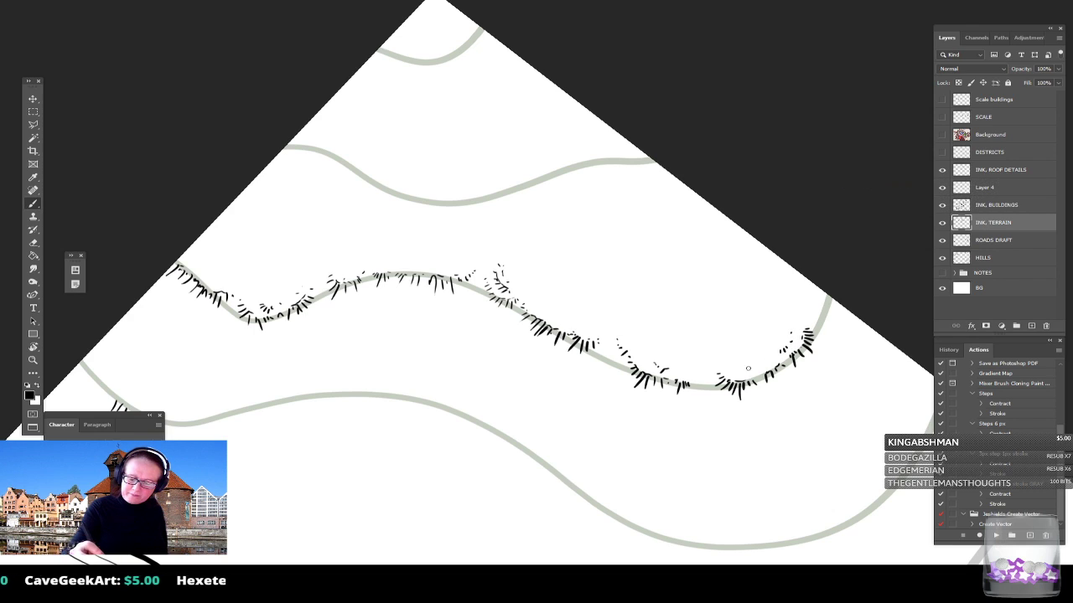
pyautogui.moveTo(736, 360)
pyautogui.mouseDown()
pyautogui.moveTo(749, 370)
pyautogui.moveTo(695, 371)
pyautogui.mouseUp()
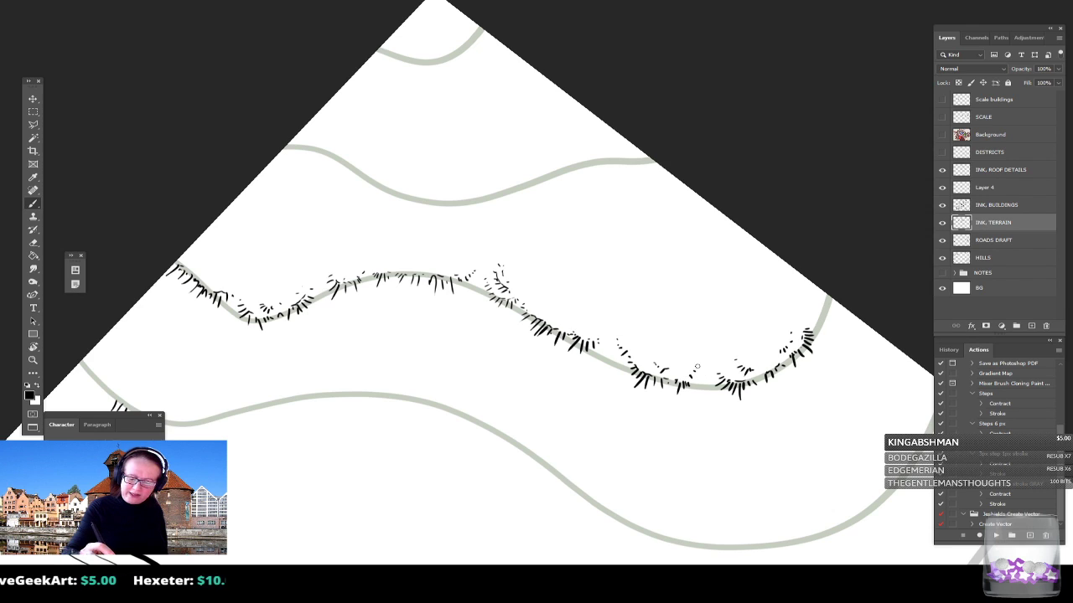
pyautogui.moveTo(811, 323); pyautogui.dragTo(820, 301)
pyautogui.moveTo(819, 308); pyautogui.dragTo(824, 289)
# Step: Ink short slope hatches along the whole third hill contour, from the map's north edge to its east edge
pyautogui.moveTo(603, 173)
pyautogui.mouseDown()
pyautogui.moveTo(639, 157)
pyautogui.moveTo(630, 177)
pyautogui.moveTo(648, 176)
pyautogui.moveTo(650, 162)
pyautogui.moveTo(679, 178)
pyautogui.mouseUp()
pyautogui.hscroll(-5, 678, 185)
pyautogui.moveTo(481, 155); pyautogui.dragTo(476, 142)
pyautogui.moveTo(472, 156)
pyautogui.mouseDown()
pyautogui.moveTo(500, 171)
pyautogui.moveTo(523, 153)
pyautogui.moveTo(536, 166)
pyautogui.moveTo(506, 173)
pyautogui.moveTo(538, 177)
pyautogui.moveTo(551, 165)
pyautogui.moveTo(542, 178)
pyautogui.moveTo(561, 193)
pyautogui.moveTo(574, 200)
pyautogui.moveTo(581, 185)
pyautogui.moveTo(584, 200)
pyautogui.moveTo(602, 204)
pyautogui.moveTo(577, 202)
pyautogui.moveTo(597, 216)
pyautogui.moveTo(606, 202)
pyautogui.moveTo(632, 200)
pyautogui.mouseUp()
pyautogui.moveTo(641, 213)
pyautogui.mouseDown()
pyautogui.moveTo(639, 196)
pyautogui.moveTo(643, 205)
pyautogui.moveTo(682, 192)
pyautogui.moveTo(677, 200)
pyautogui.mouseUp()
pyautogui.moveTo(687, 201); pyautogui.dragTo(693, 187)
pyautogui.moveTo(702, 196); pyautogui.dragTo(704, 178)
pyautogui.moveTo(712, 196)
pyautogui.mouseDown()
pyautogui.moveTo(717, 175)
pyautogui.moveTo(731, 180)
pyautogui.moveTo(756, 161)
pyautogui.moveTo(764, 171)
pyautogui.mouseUp()
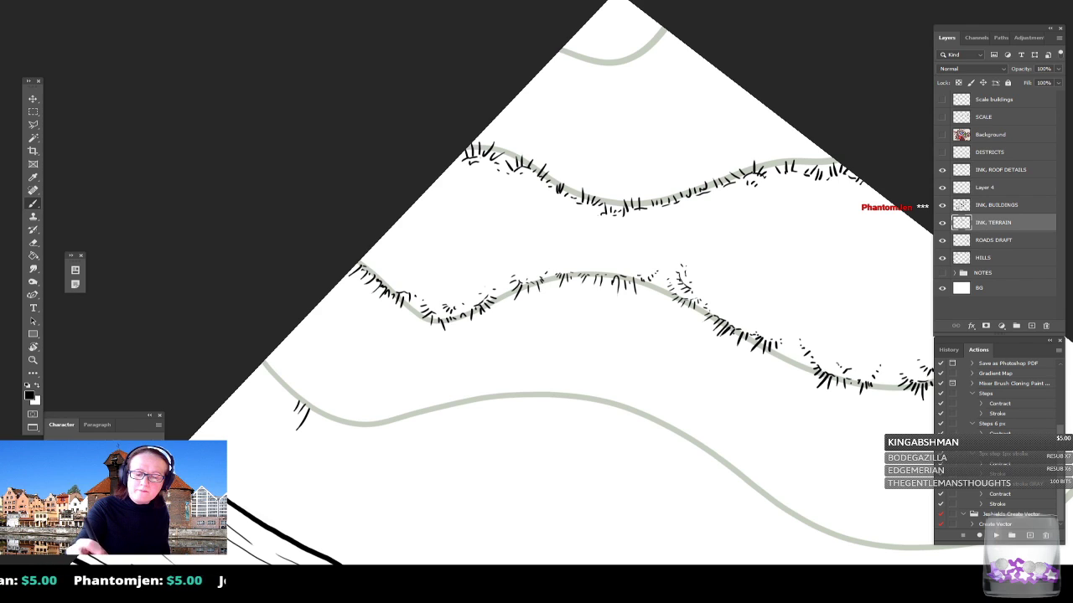
# Step: Ink an oval ring of short hatches as a small knoll inside the second contour's southern bend, near the east edge
pyautogui.scroll(-5, 742, 179)
pyautogui.scroll(3, 742, 178)
pyautogui.scroll(-3, 536, 285)
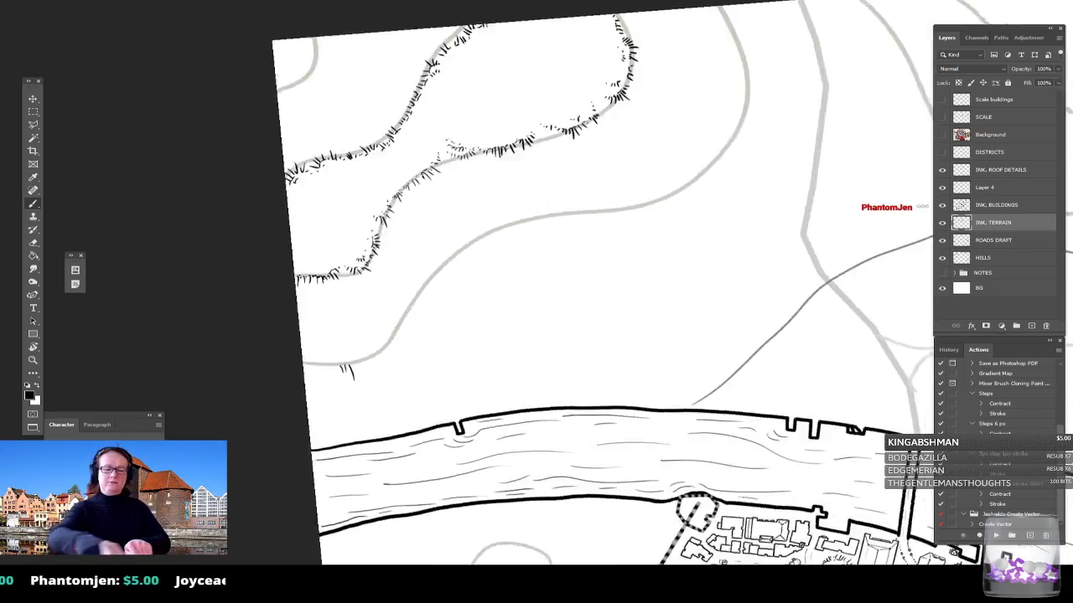
pyautogui.scroll(-2, 537, 285)
pyautogui.scroll(1, 518, 276)
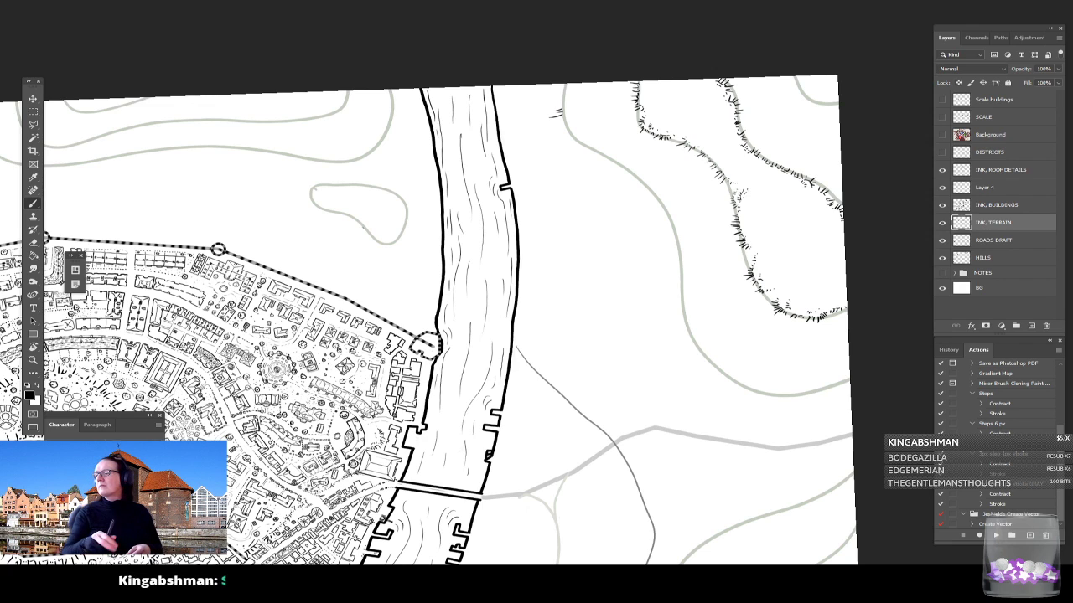
pyautogui.moveTo(553, 285); pyautogui.dragTo(472, 319)
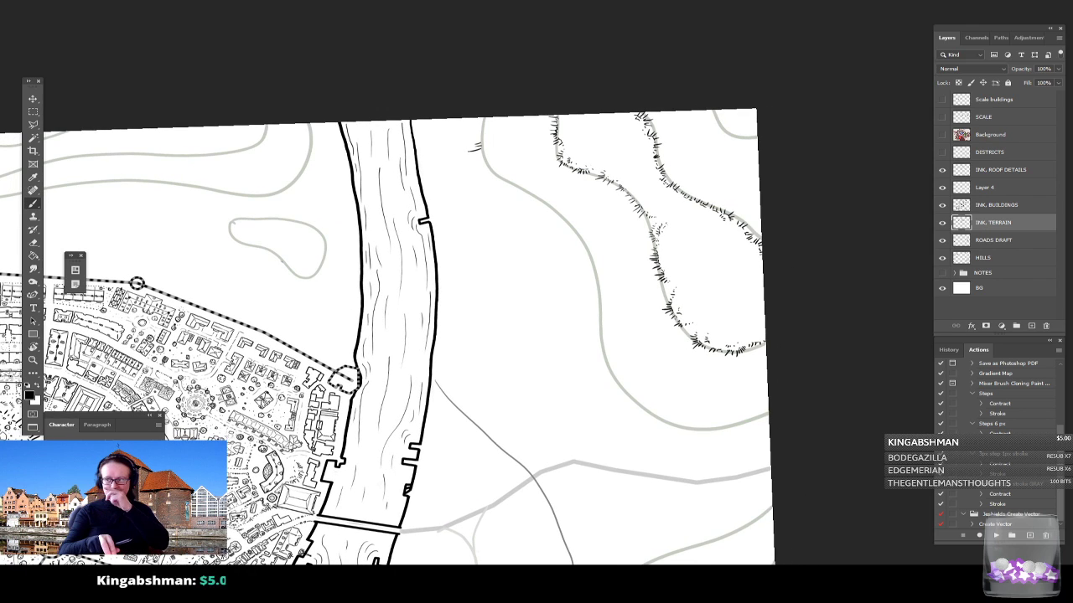
pyautogui.moveTo(706, 350); pyautogui.dragTo(700, 428)
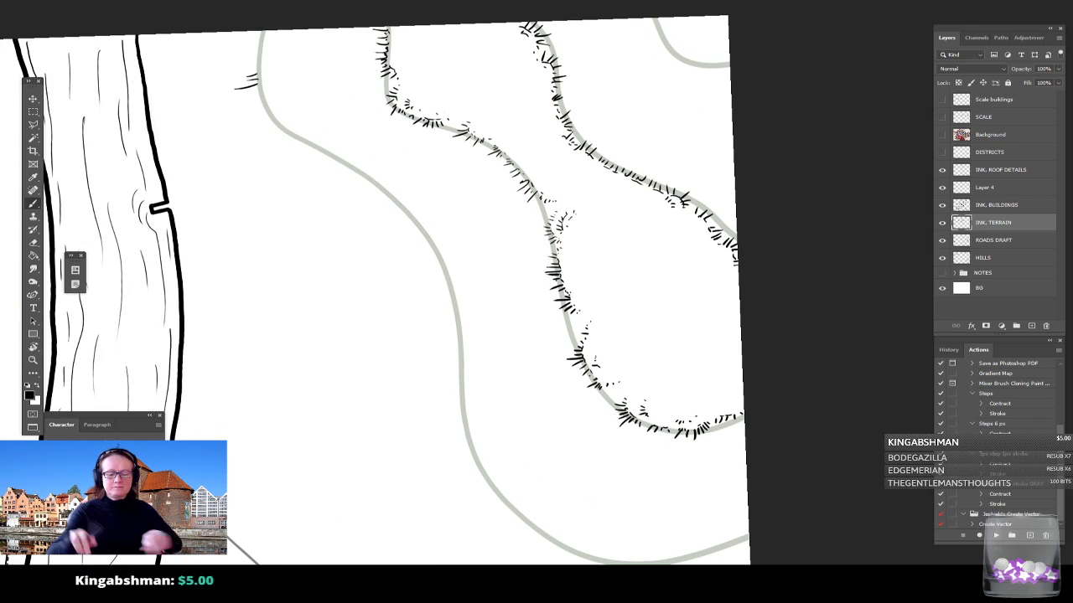
pyautogui.moveTo(653, 334)
pyautogui.mouseDown()
pyautogui.moveTo(644, 338)
pyautogui.moveTo(704, 348)
pyautogui.moveTo(719, 321)
pyautogui.moveTo(703, 313)
pyautogui.moveTo(714, 321)
pyautogui.mouseUp()
pyautogui.moveTo(700, 306)
pyautogui.mouseDown()
pyautogui.moveTo(677, 271)
pyautogui.moveTo(670, 300)
pyautogui.moveTo(684, 303)
pyautogui.moveTo(652, 318)
pyautogui.mouseUp()
pyautogui.moveTo(644, 314); pyautogui.dragTo(654, 320)
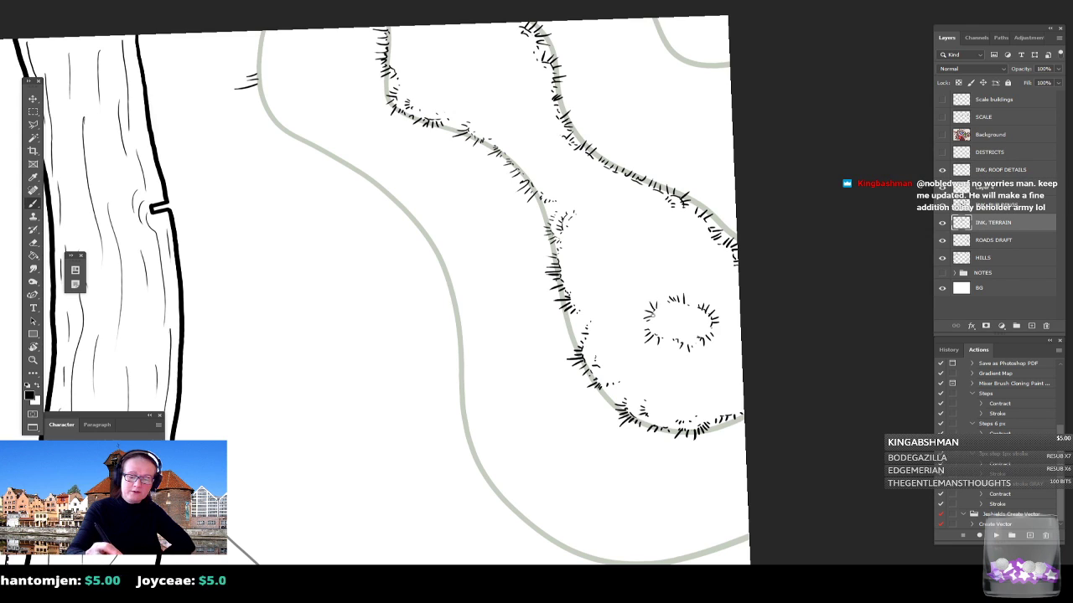
pyautogui.moveTo(696, 302); pyautogui.dragTo(670, 319)
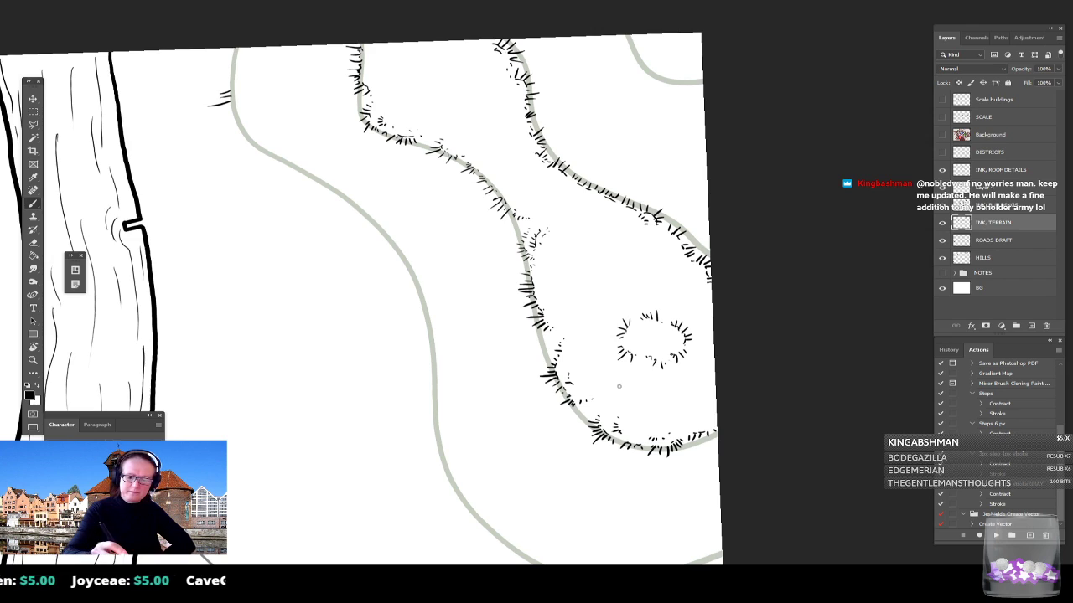
# Step: Ink curved rows of small ticks between the oval knoll and the second contour's southern bend
pyautogui.moveTo(611, 381); pyautogui.dragTo(644, 395)
pyautogui.moveTo(649, 387)
pyautogui.mouseDown()
pyautogui.moveTo(698, 383)
pyautogui.moveTo(683, 415)
pyautogui.moveTo(693, 415)
pyautogui.mouseUp()
pyautogui.moveTo(698, 409); pyautogui.dragTo(710, 407)
pyautogui.moveTo(600, 459); pyautogui.dragTo(742, 341)
pyautogui.scroll(-4, 701, 441)
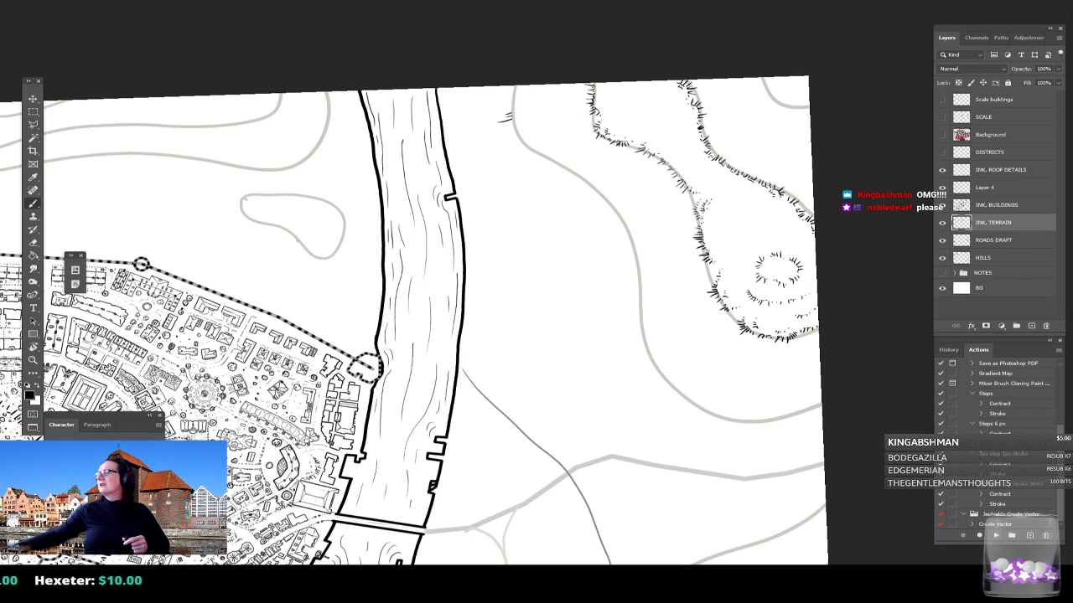
# Step: View the red beholder figurine photo in the browser and close it to return to the city map
pyautogui.moveTo(602, 147); pyautogui.dragTo(460, 25)
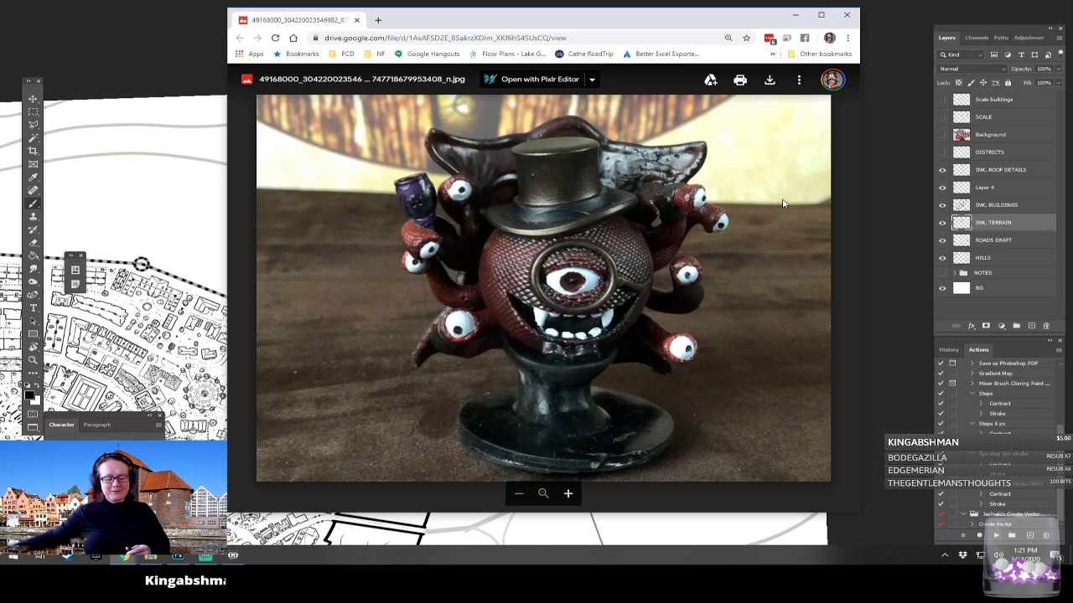
pyautogui.click(843, 18)
pyautogui.moveTo(843, 19); pyautogui.dragTo(753, 95)
# Step: Ink slope hatching and a few loose ticks along the short hill contour in the map's northeast corner
pyautogui.scroll(5, 627, 290)
pyautogui.moveTo(628, 291); pyautogui.dragTo(569, 521)
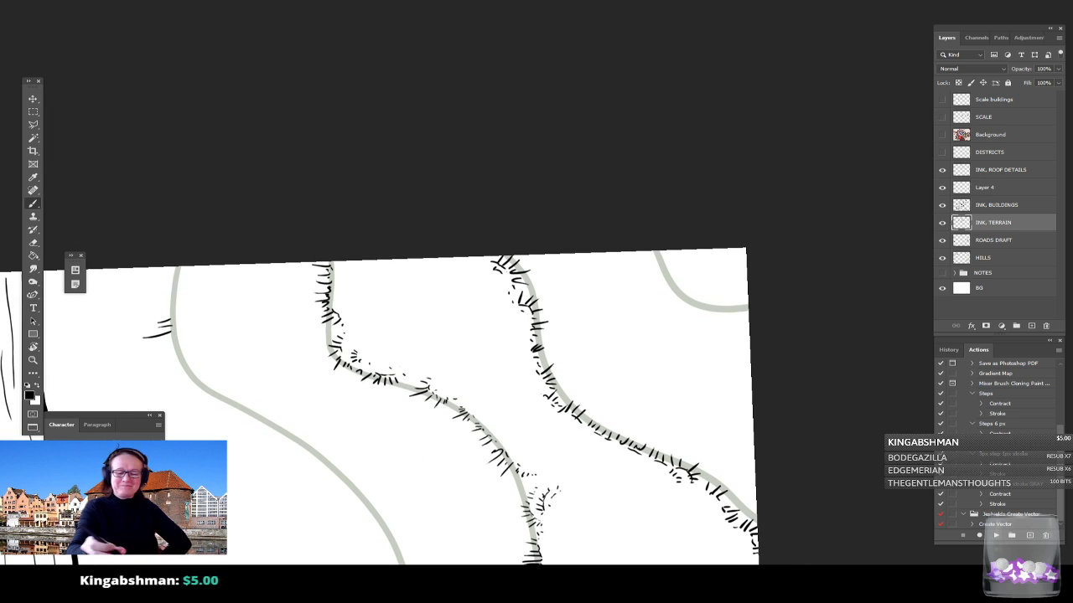
pyautogui.moveTo(650, 277)
pyautogui.mouseDown()
pyautogui.moveTo(671, 262)
pyautogui.moveTo(652, 253)
pyautogui.mouseUp()
pyautogui.moveTo(642, 250); pyautogui.dragTo(651, 273)
pyautogui.moveTo(646, 276); pyautogui.dragTo(614, 256)
pyautogui.moveTo(633, 305)
pyautogui.mouseDown()
pyautogui.moveTo(654, 287)
pyautogui.moveTo(680, 305)
pyautogui.moveTo(692, 288)
pyautogui.moveTo(674, 305)
pyautogui.moveTo(710, 319)
pyautogui.moveTo(708, 302)
pyautogui.moveTo(720, 317)
pyautogui.moveTo(725, 298)
pyautogui.moveTo(729, 317)
pyautogui.moveTo(718, 318)
pyautogui.moveTo(743, 334)
pyautogui.mouseUp()
# Step: Ink a small arc of ticks and a short row of hatches on the slope just south of the corner contour
pyautogui.moveTo(657, 319)
pyautogui.mouseDown()
pyautogui.moveTo(637, 338)
pyautogui.moveTo(673, 346)
pyautogui.moveTo(660, 373)
pyautogui.moveTo(665, 352)
pyautogui.moveTo(706, 383)
pyautogui.moveTo(719, 380)
pyautogui.mouseUp()
pyautogui.moveTo(729, 369)
pyautogui.mouseDown()
pyautogui.moveTo(733, 379)
pyautogui.moveTo(714, 383)
pyautogui.mouseUp()
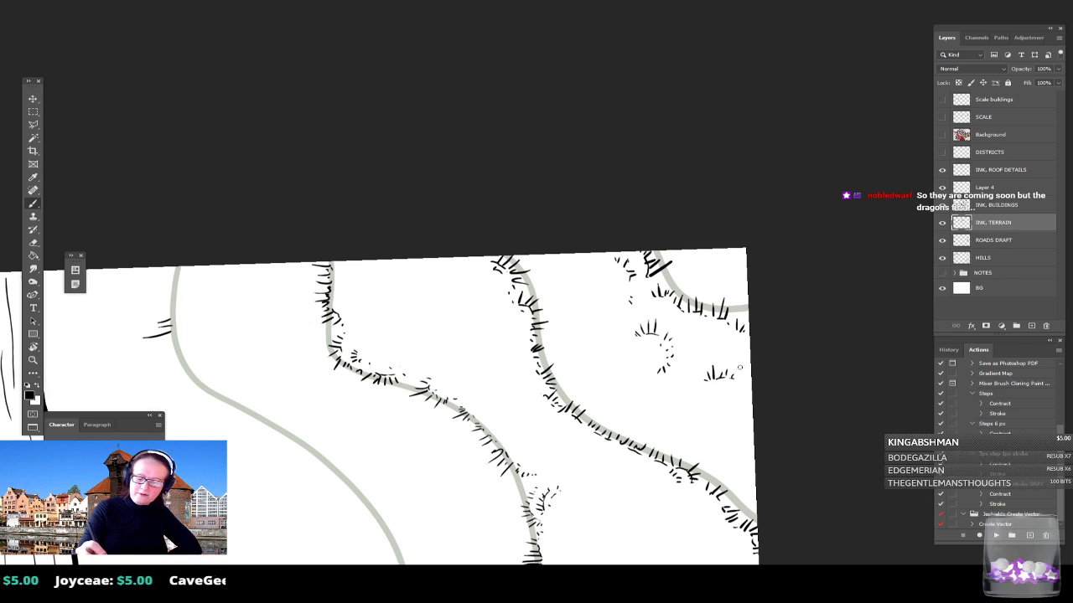
pyautogui.moveTo(721, 339); pyautogui.dragTo(720, 348)
pyautogui.moveTo(716, 340)
pyautogui.mouseDown()
pyautogui.moveTo(745, 356)
pyautogui.moveTo(913, 145)
pyautogui.mouseUp()
# Step: Ink slope hatches at the southern bend of the hill contour nearest the river's east bank
pyautogui.scroll(-5, 740, 362)
pyautogui.moveTo(740, 361); pyautogui.dragTo(754, 310)
pyautogui.scroll(3, 746, 367)
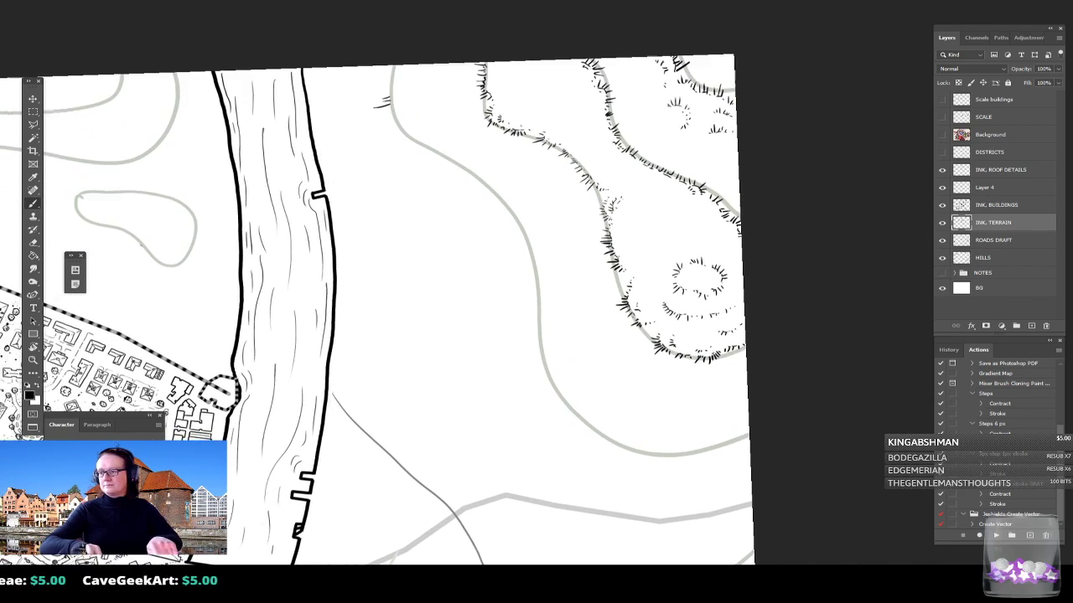
pyautogui.moveTo(536, 319); pyautogui.dragTo(512, 300)
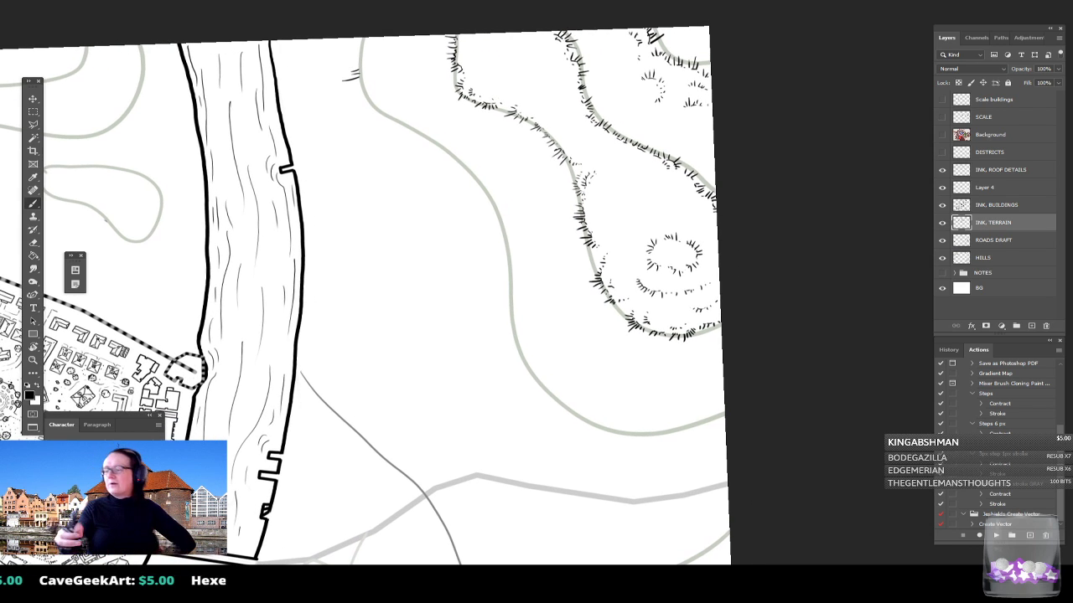
pyautogui.moveTo(598, 430)
pyautogui.mouseDown()
pyautogui.moveTo(589, 439)
pyautogui.moveTo(619, 442)
pyautogui.moveTo(619, 431)
pyautogui.moveTo(627, 448)
pyautogui.moveTo(638, 441)
pyautogui.mouseUp()
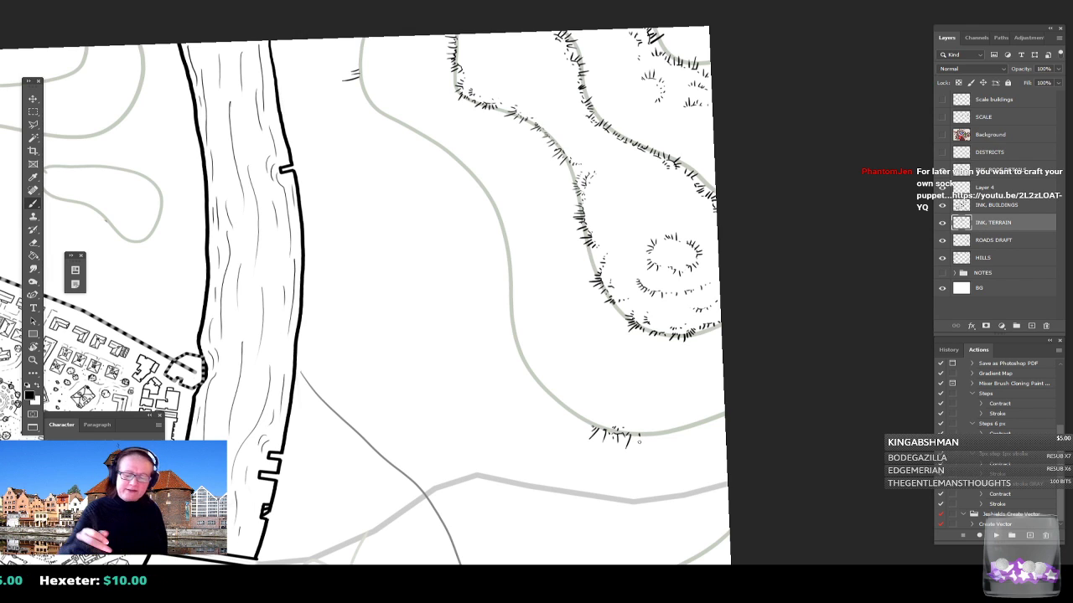
pyautogui.scroll(2, 639, 441)
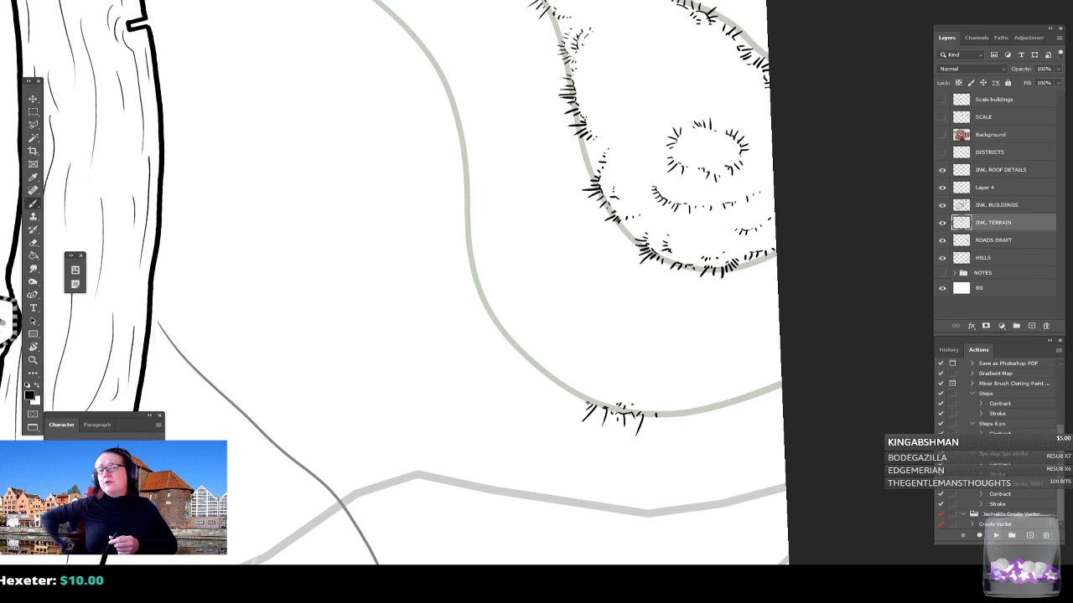
pyautogui.moveTo(653, 413)
pyautogui.mouseDown()
pyautogui.moveTo(652, 429)
pyautogui.moveTo(675, 409)
pyautogui.mouseUp()
pyautogui.moveTo(682, 403); pyautogui.dragTo(683, 409)
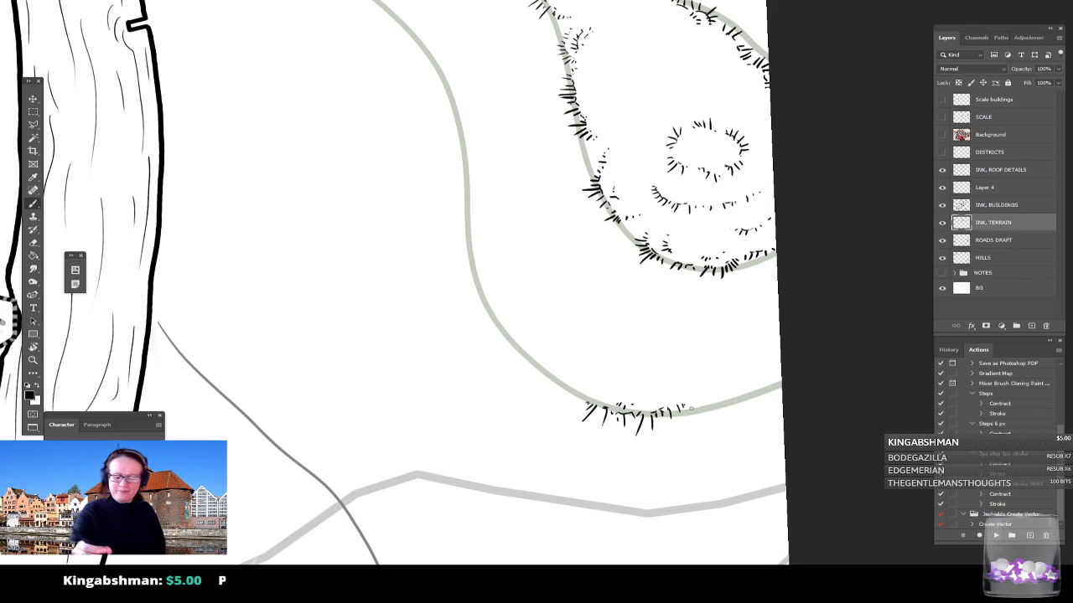
# Step: Extend the southern bend's hatching to the map's east edge, with a short spur of ticks curving uphill
pyautogui.moveTo(705, 388); pyautogui.dragTo(700, 387)
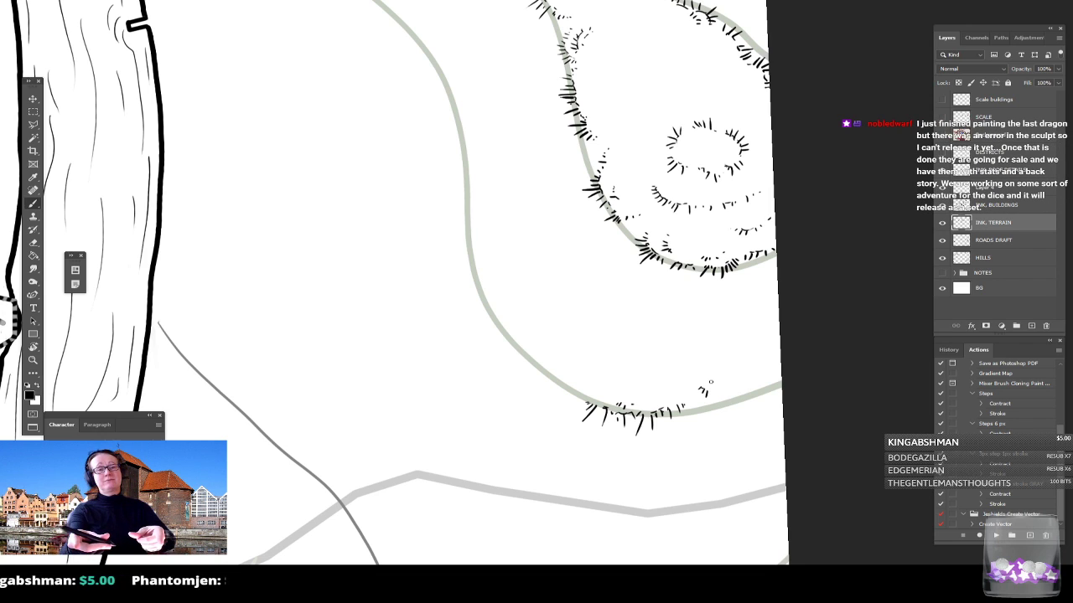
pyautogui.moveTo(697, 384); pyautogui.dragTo(700, 390)
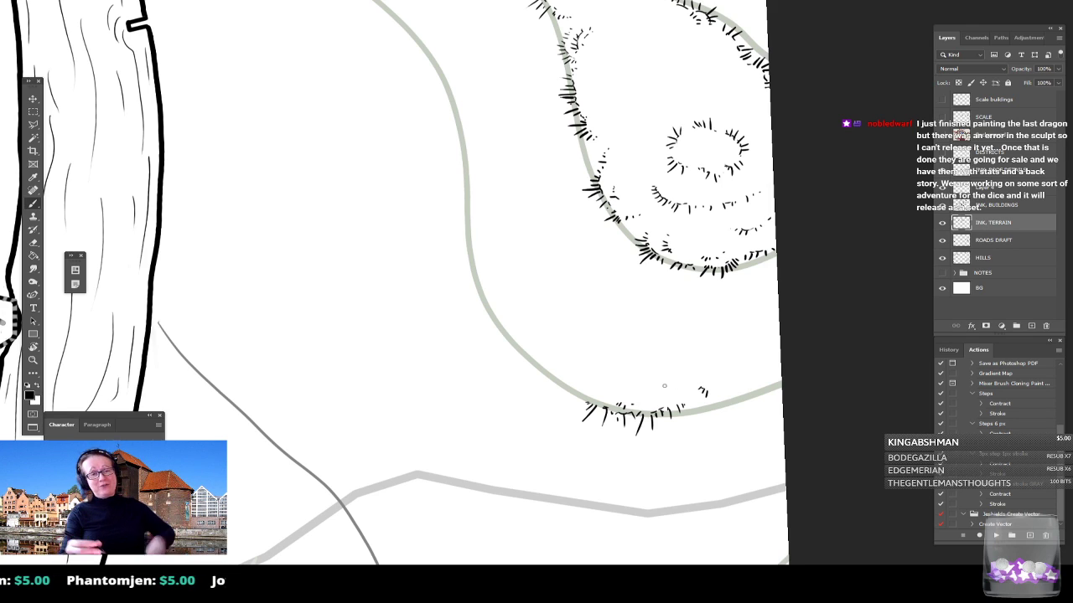
pyautogui.moveTo(692, 382); pyautogui.dragTo(697, 387)
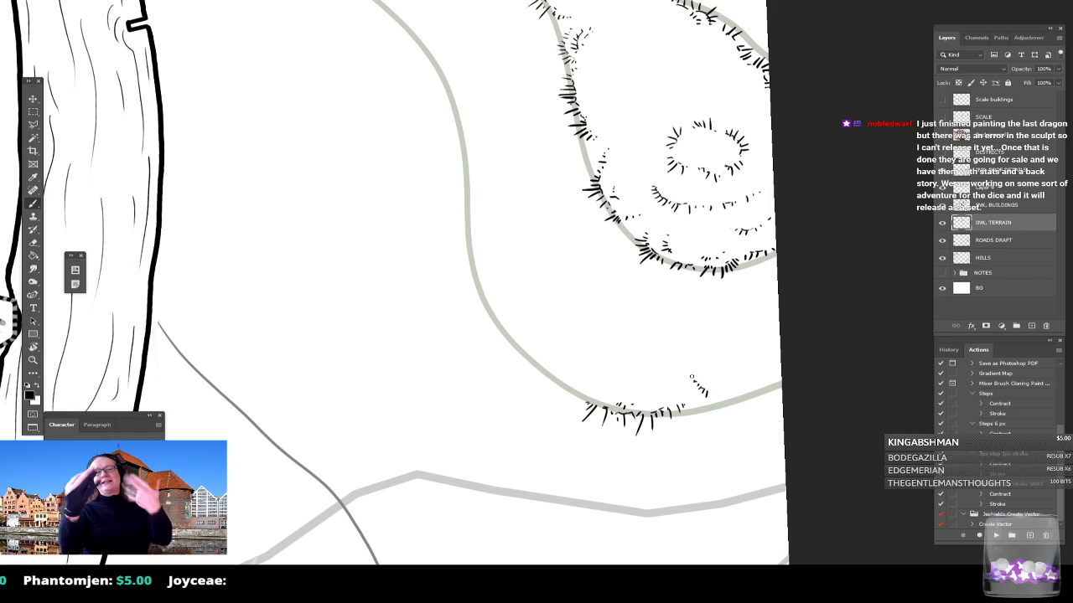
pyautogui.moveTo(703, 377)
pyautogui.mouseDown()
pyautogui.moveTo(658, 403)
pyautogui.moveTo(717, 397)
pyautogui.mouseUp()
pyautogui.moveTo(718, 392)
pyautogui.mouseDown()
pyautogui.moveTo(719, 408)
pyautogui.moveTo(735, 403)
pyautogui.mouseUp()
pyautogui.moveTo(736, 390)
pyautogui.mouseDown()
pyautogui.moveTo(747, 396)
pyautogui.moveTo(749, 384)
pyautogui.moveTo(766, 397)
pyautogui.moveTo(770, 380)
pyautogui.mouseUp()
# Step: Ink a small cluster of ticks just uphill of the southern bend's hatching, beside the map's east edge
pyautogui.moveTo(774, 367)
pyautogui.mouseDown()
pyautogui.moveTo(782, 377)
pyautogui.moveTo(749, 361)
pyautogui.mouseUp()
pyautogui.moveTo(752, 356); pyautogui.dragTo(760, 359)
pyautogui.moveTo(762, 354); pyautogui.dragTo(770, 358)
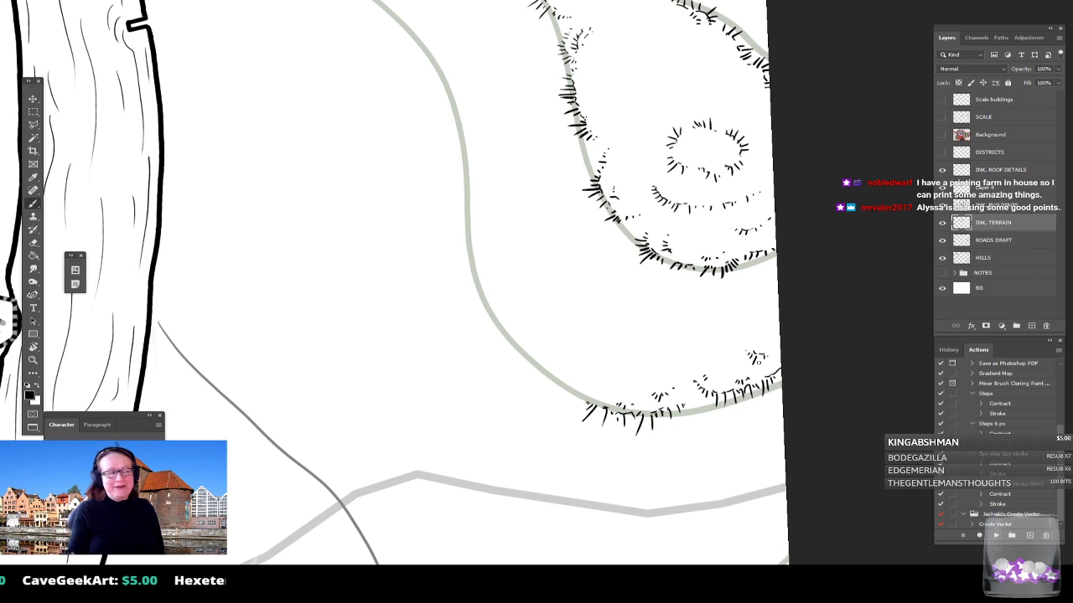
pyautogui.moveTo(759, 362)
pyautogui.mouseDown()
pyautogui.moveTo(827, 375)
pyautogui.moveTo(760, 376)
pyautogui.mouseUp()
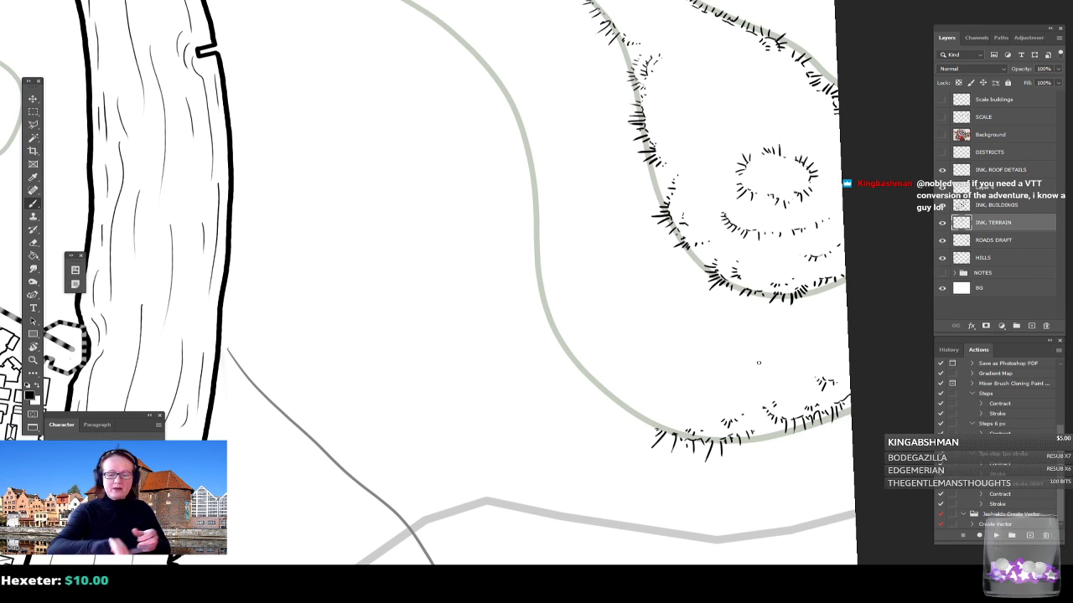
# Step: Ink a curved cluster of hatches on the hill contour nearest the river, northwest of its southern bend
pyautogui.moveTo(758, 363); pyautogui.dragTo(684, 425)
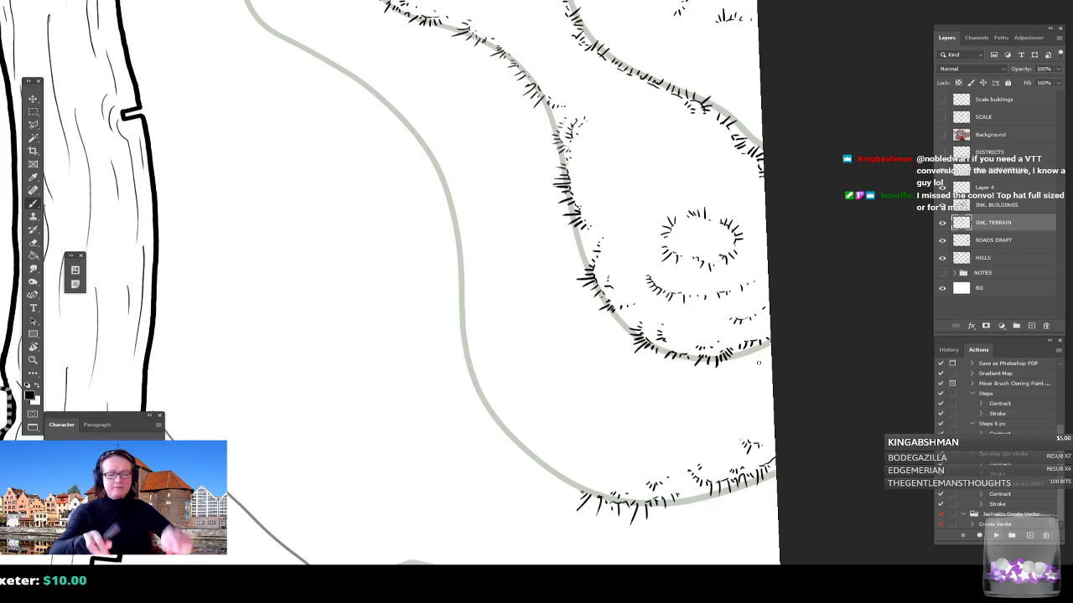
pyautogui.scroll(-2, 758, 363)
pyautogui.moveTo(758, 363); pyautogui.dragTo(725, 155)
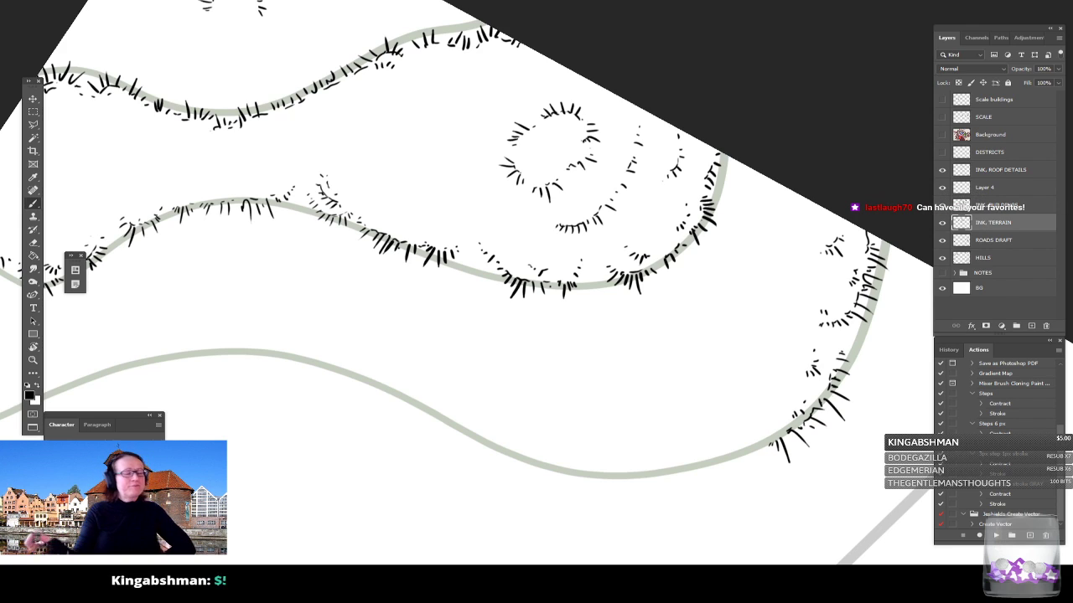
pyautogui.moveTo(476, 419)
pyautogui.mouseDown()
pyautogui.moveTo(459, 430)
pyautogui.moveTo(457, 403)
pyautogui.mouseUp()
pyautogui.moveTo(477, 396)
pyautogui.mouseDown()
pyautogui.moveTo(482, 451)
pyautogui.moveTo(490, 428)
pyautogui.moveTo(504, 428)
pyautogui.moveTo(508, 457)
pyautogui.moveTo(508, 424)
pyautogui.moveTo(522, 426)
pyautogui.moveTo(523, 459)
pyautogui.mouseUp()
pyautogui.moveTo(525, 428); pyautogui.dragTo(527, 434)
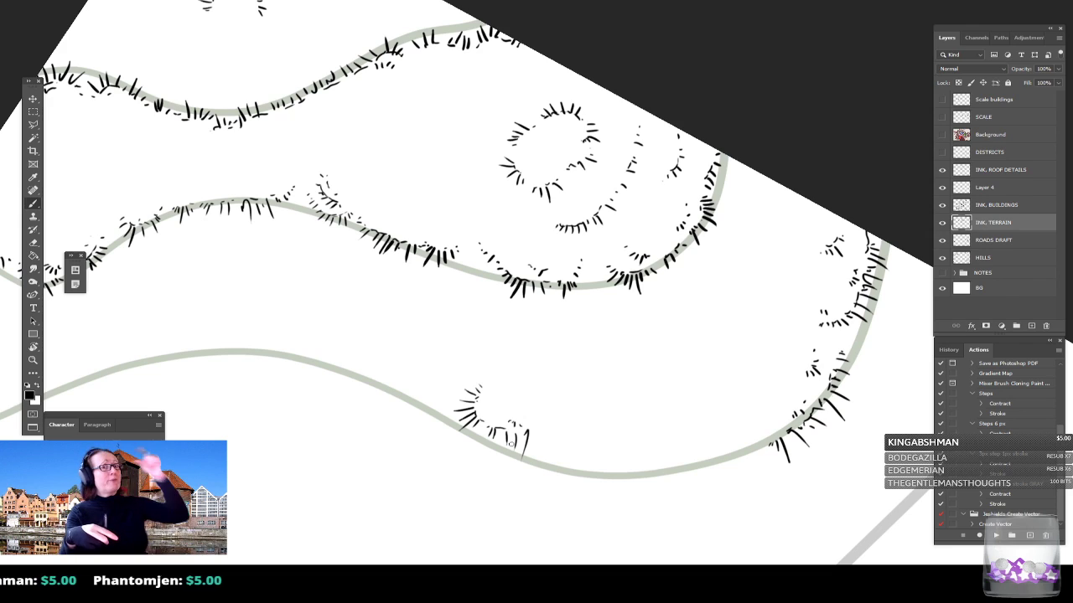
# Step: Extend the cluster's hatching along the contour to the southern bend's hatches, and add a short arc of ticks beside the cluster
pyautogui.moveTo(539, 437)
pyautogui.mouseDown()
pyautogui.moveTo(533, 451)
pyautogui.moveTo(535, 440)
pyautogui.moveTo(559, 447)
pyautogui.moveTo(545, 459)
pyautogui.moveTo(562, 450)
pyautogui.mouseUp()
pyautogui.moveTo(564, 452); pyautogui.dragTo(573, 457)
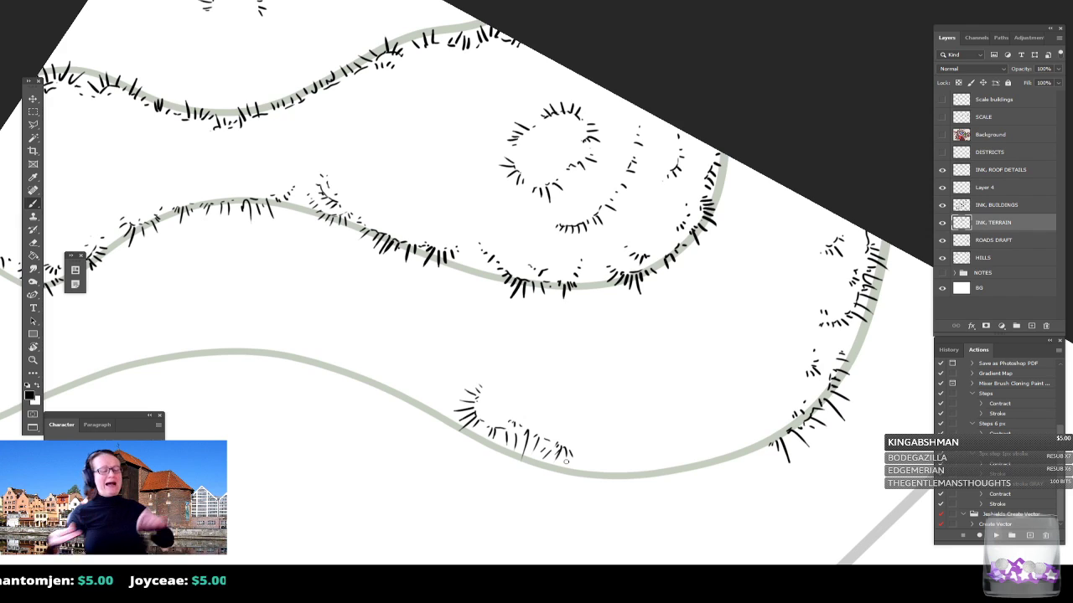
pyautogui.moveTo(582, 456)
pyautogui.mouseDown()
pyautogui.moveTo(575, 474)
pyautogui.moveTo(571, 456)
pyautogui.moveTo(586, 477)
pyautogui.moveTo(570, 469)
pyautogui.moveTo(587, 464)
pyautogui.mouseUp()
pyautogui.moveTo(582, 457)
pyautogui.mouseDown()
pyautogui.moveTo(591, 478)
pyautogui.moveTo(598, 458)
pyautogui.moveTo(586, 454)
pyautogui.moveTo(607, 458)
pyautogui.moveTo(612, 486)
pyautogui.moveTo(617, 463)
pyautogui.moveTo(634, 458)
pyautogui.moveTo(626, 451)
pyautogui.mouseUp()
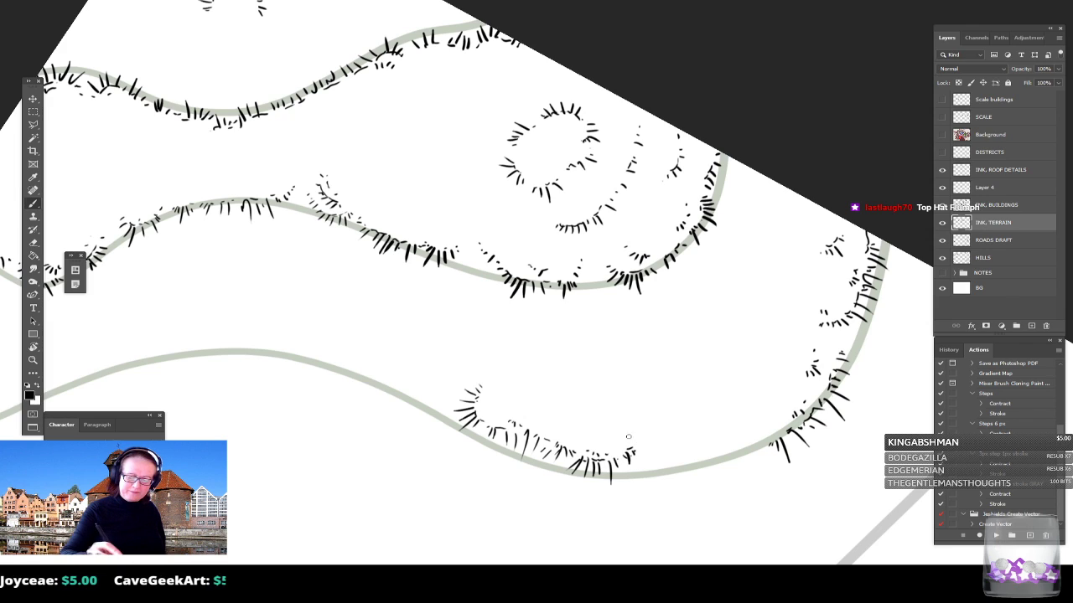
pyautogui.moveTo(502, 409)
pyautogui.mouseDown()
pyautogui.moveTo(493, 412)
pyautogui.moveTo(494, 402)
pyautogui.mouseUp()
pyautogui.moveTo(498, 400); pyautogui.dragTo(499, 411)
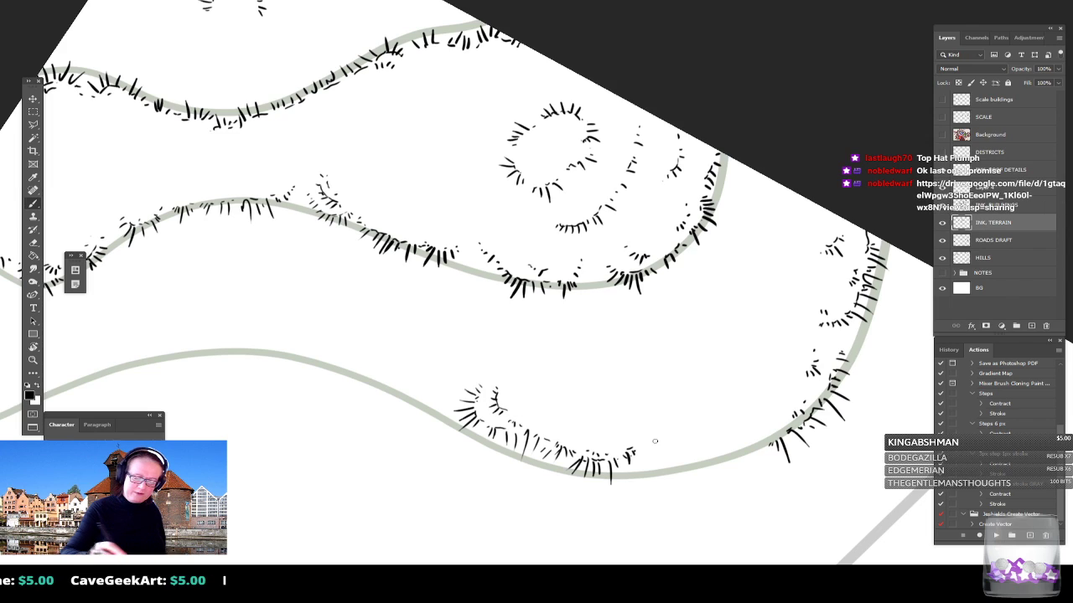
pyautogui.moveTo(645, 446)
pyautogui.mouseDown()
pyautogui.moveTo(689, 448)
pyautogui.moveTo(650, 456)
pyautogui.moveTo(658, 447)
pyautogui.moveTo(666, 463)
pyautogui.moveTo(734, 452)
pyautogui.moveTo(729, 465)
pyautogui.moveTo(744, 450)
pyautogui.moveTo(741, 465)
pyautogui.moveTo(753, 455)
pyautogui.moveTo(762, 465)
pyautogui.moveTo(754, 479)
pyautogui.moveTo(778, 468)
pyautogui.moveTo(764, 464)
pyautogui.mouseUp()
pyautogui.moveTo(758, 459)
pyautogui.mouseDown()
pyautogui.moveTo(753, 473)
pyautogui.moveTo(750, 446)
pyautogui.mouseUp()
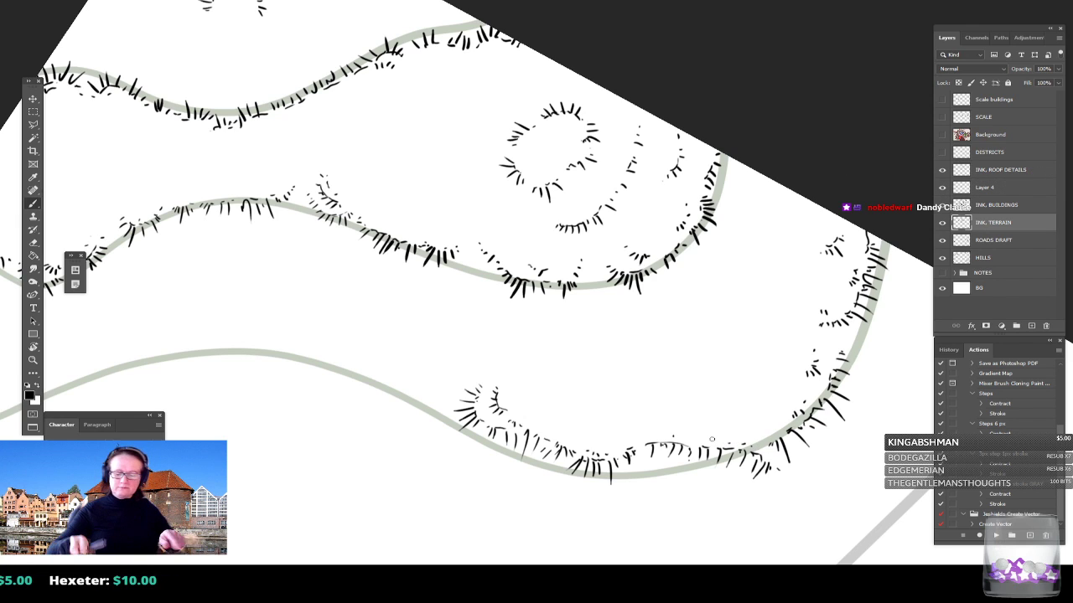
# Step: Ink a small inner ring of ticks inside the round knoll, plus a few hatches on the river-side contour near the map's north edge
pyautogui.scroll(-3, 711, 439)
pyautogui.moveTo(712, 438); pyautogui.dragTo(797, 417)
pyautogui.scroll(2, 717, 462)
pyautogui.scroll(-2, 716, 462)
pyautogui.moveTo(717, 462); pyautogui.dragTo(778, 370)
pyautogui.moveTo(713, 371); pyautogui.dragTo(682, 488)
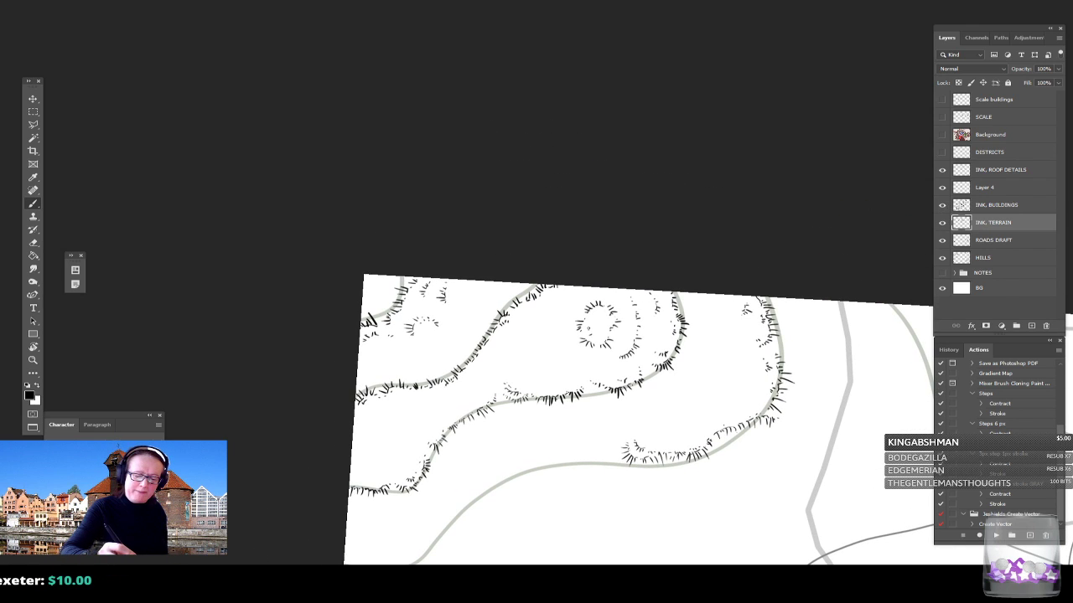
pyautogui.scroll(2, 587, 339)
pyautogui.moveTo(615, 298)
pyautogui.mouseDown()
pyautogui.moveTo(632, 342)
pyautogui.moveTo(644, 328)
pyautogui.mouseUp()
pyautogui.moveTo(651, 324)
pyautogui.mouseDown()
pyautogui.moveTo(662, 273)
pyautogui.moveTo(672, 292)
pyautogui.moveTo(656, 275)
pyautogui.mouseUp()
pyautogui.moveTo(644, 260)
pyautogui.mouseDown()
pyautogui.moveTo(650, 273)
pyautogui.moveTo(619, 272)
pyautogui.moveTo(683, 186)
pyautogui.mouseUp()
pyautogui.scroll(-5, 620, 272)
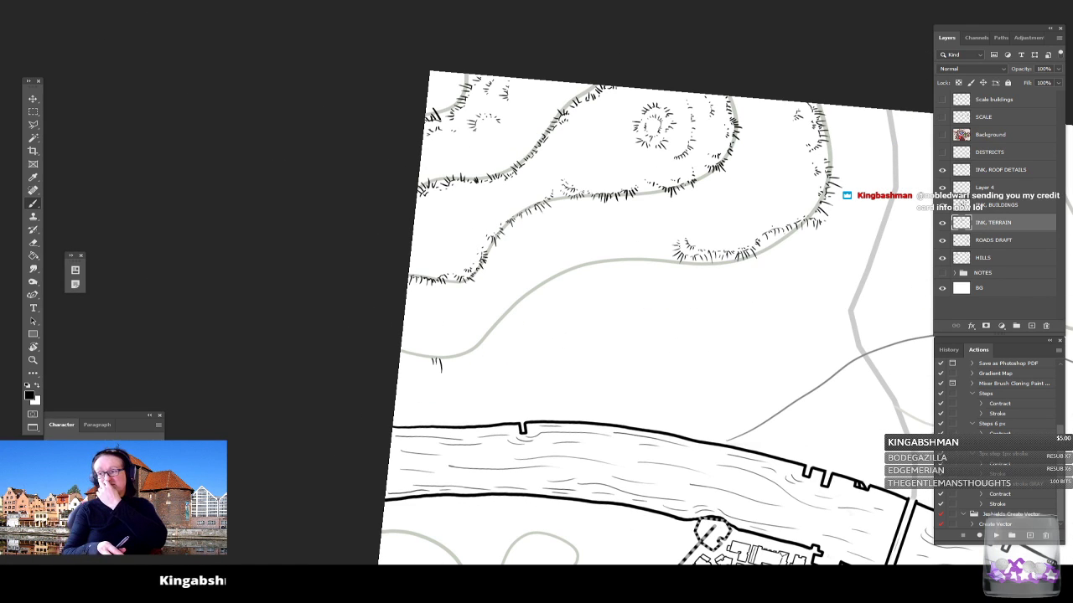
pyautogui.scroll(2, 560, 388)
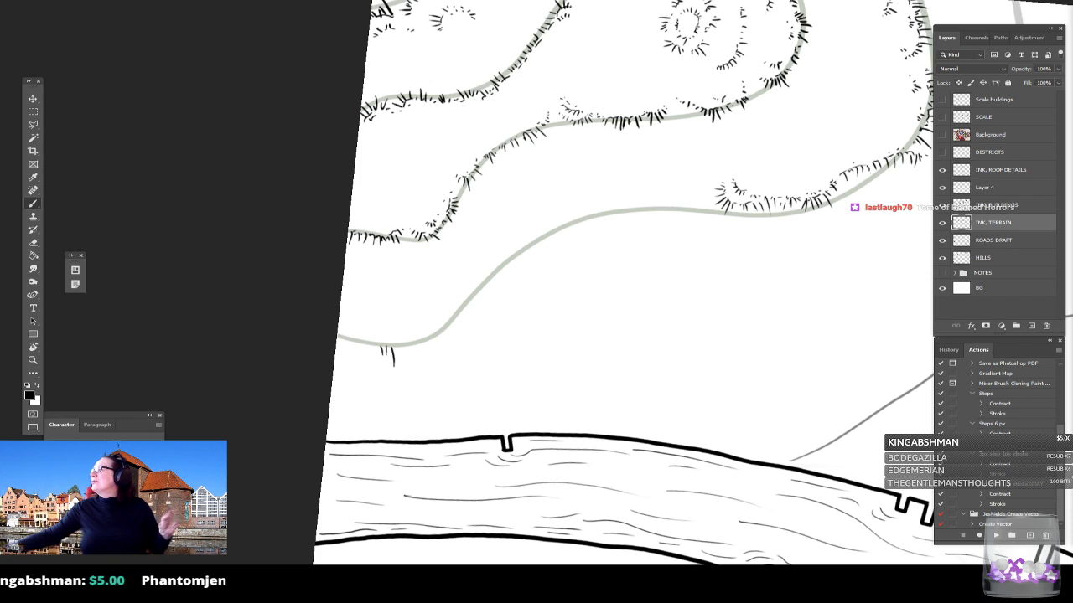
pyautogui.moveTo(1072, 66); pyautogui.dragTo(654, 67)
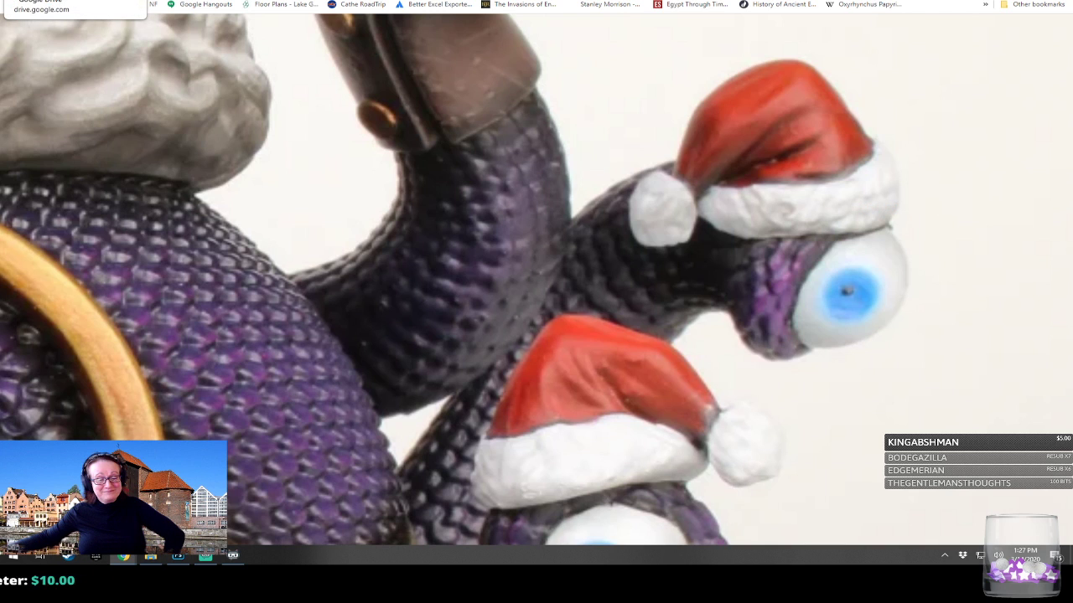
pyautogui.hotkey('alt', 'Tab')
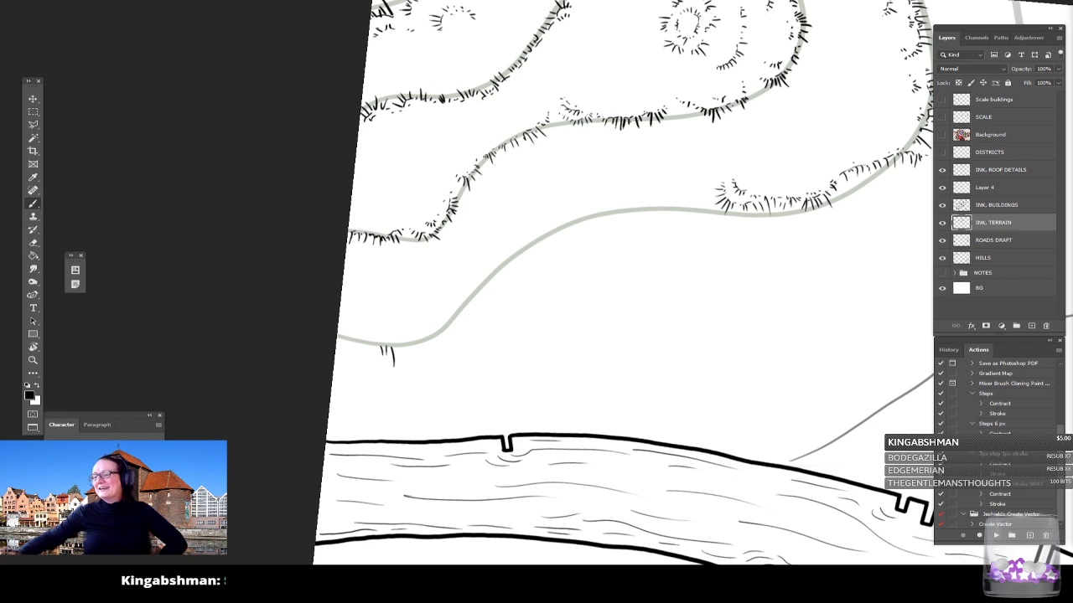
# Step: Extend the river-side contour's northernmost hatches to the map's north edge, with a few ticks just uphill
pyautogui.scroll(2, 404, 270)
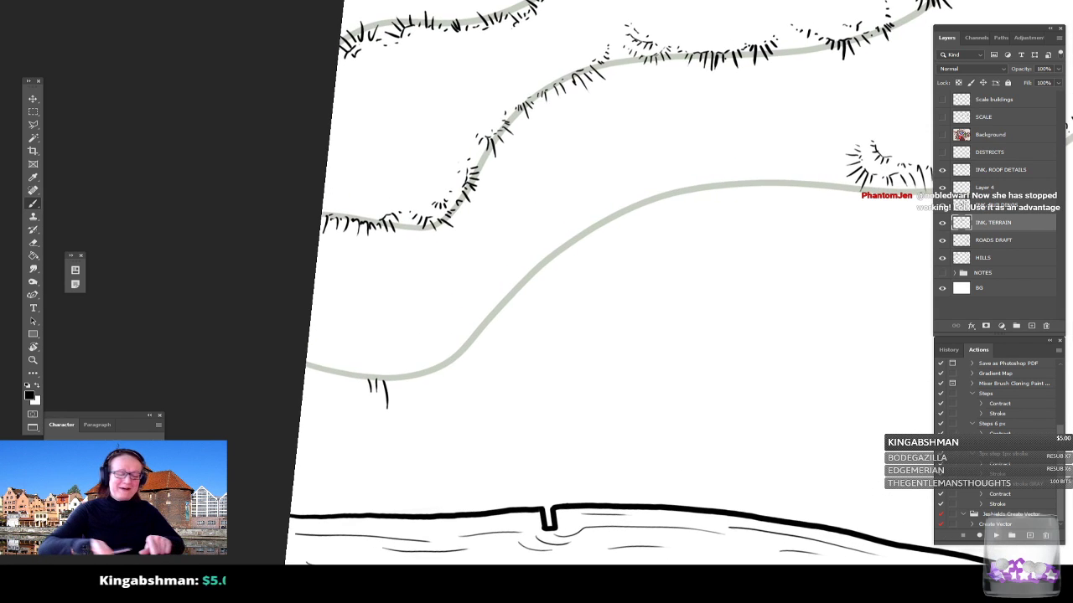
pyautogui.moveTo(402, 335); pyautogui.dragTo(549, 391)
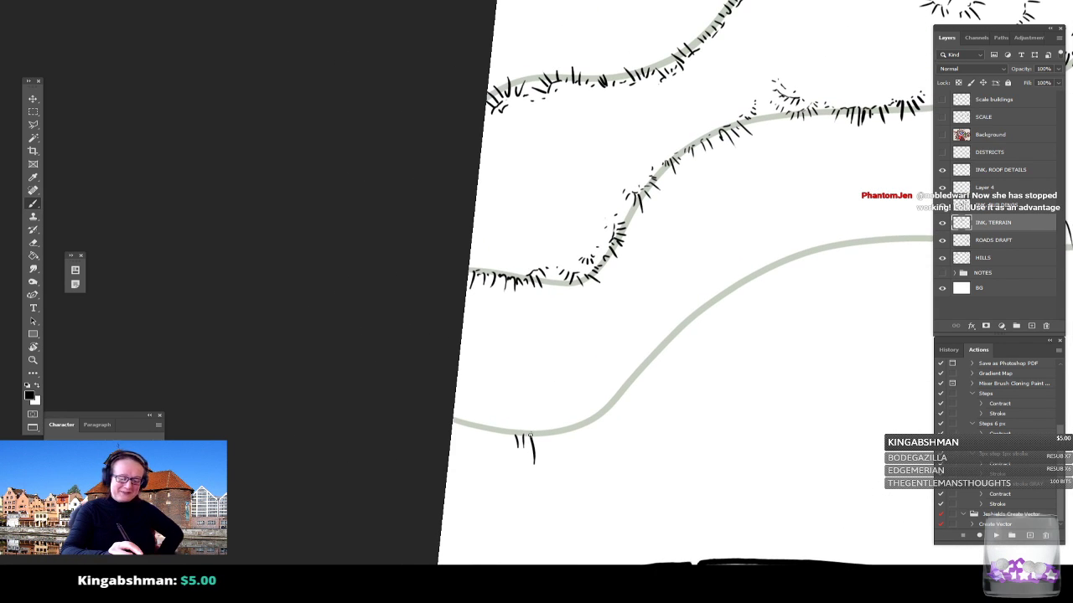
pyautogui.moveTo(509, 432)
pyautogui.mouseDown()
pyautogui.moveTo(501, 446)
pyautogui.moveTo(506, 433)
pyautogui.moveTo(494, 430)
pyautogui.mouseUp()
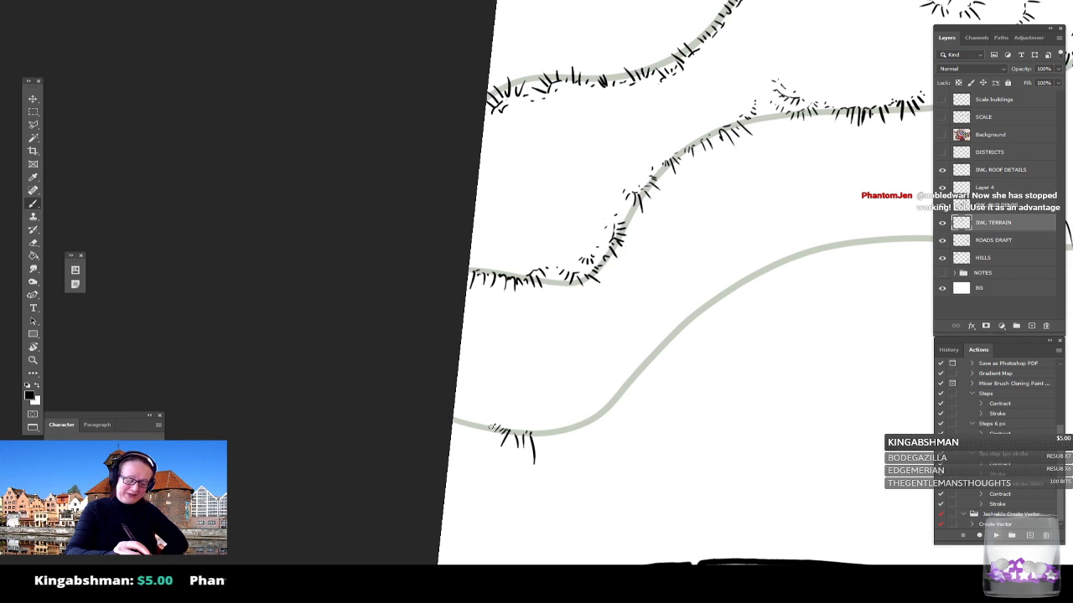
pyautogui.moveTo(469, 424)
pyautogui.mouseDown()
pyautogui.moveTo(459, 439)
pyautogui.moveTo(456, 425)
pyautogui.moveTo(472, 440)
pyautogui.moveTo(487, 414)
pyautogui.mouseUp()
# Step: Review the whole map, comparing the hill hatching east of the river with the terrain inking around the walled city
pyautogui.moveTo(670, 561); pyautogui.dragTo(502, 413)
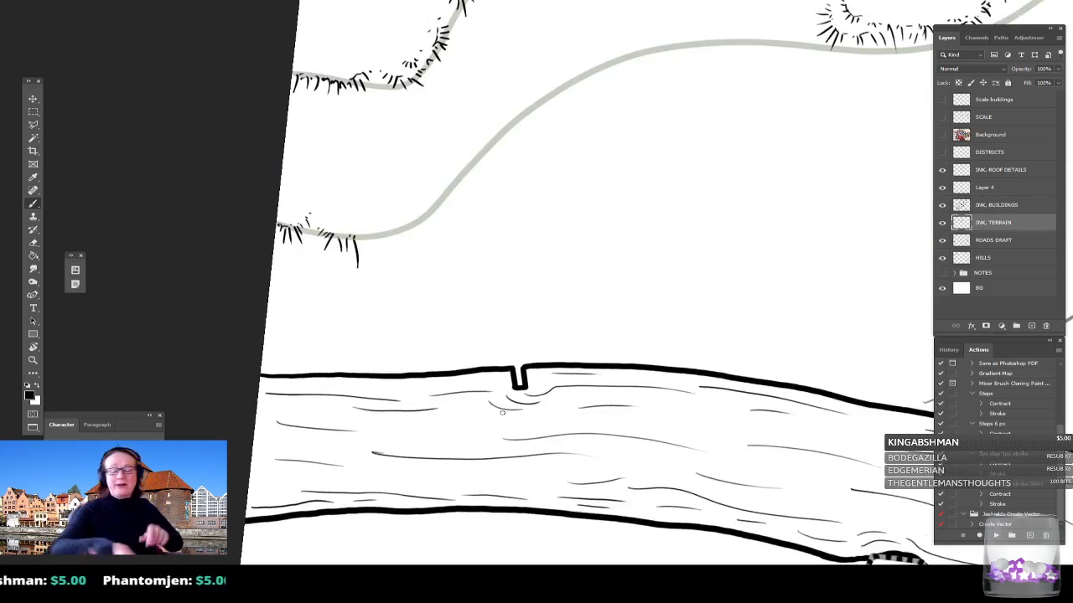
pyautogui.scroll(-6, 506, 432)
pyautogui.moveTo(654, 495); pyautogui.dragTo(629, 188)
pyautogui.scroll(-1, 587, 419)
pyautogui.scroll(-3, 536, 283)
pyautogui.scroll(3, 650, 309)
pyautogui.moveTo(649, 309); pyautogui.dragTo(619, 374)
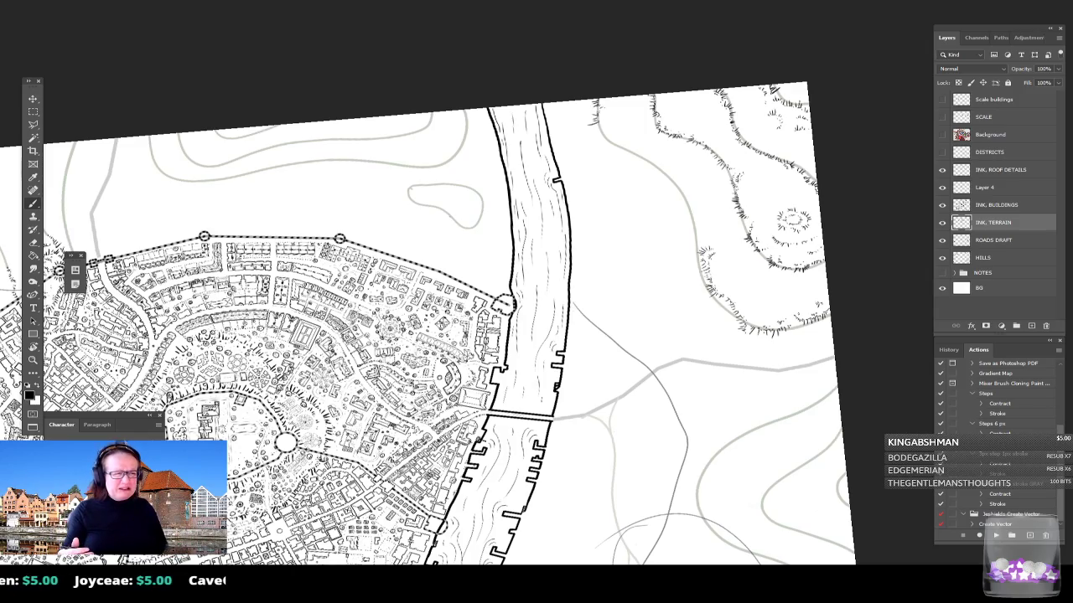
pyautogui.moveTo(419, 352); pyautogui.dragTo(662, 311)
pyautogui.scroll(4, 486, 422)
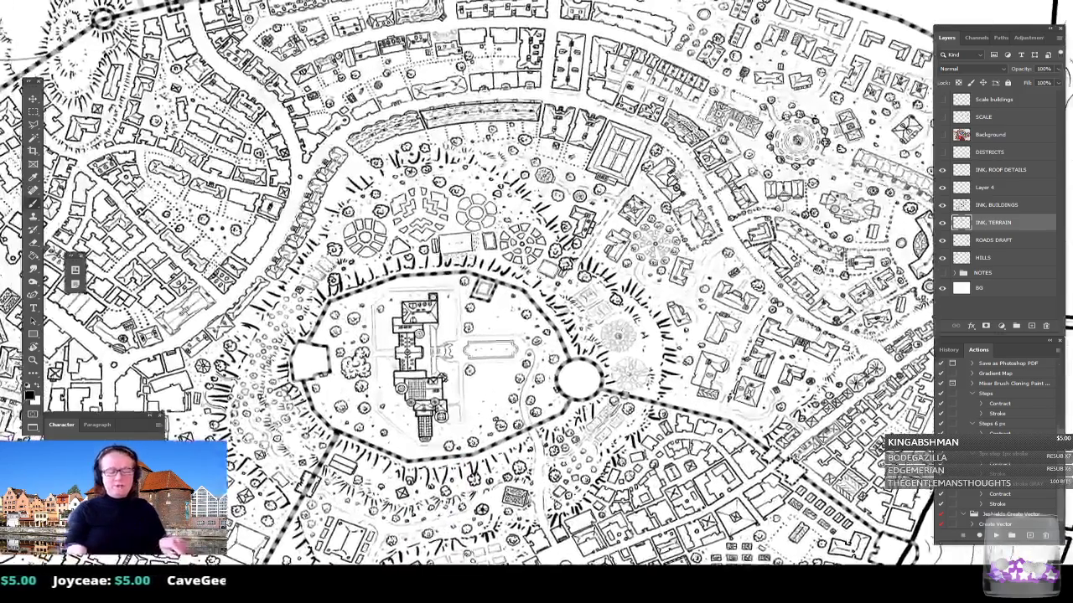
pyautogui.moveTo(737, 201); pyautogui.dragTo(265, 432)
pyautogui.moveTo(704, 201); pyautogui.dragTo(377, 429)
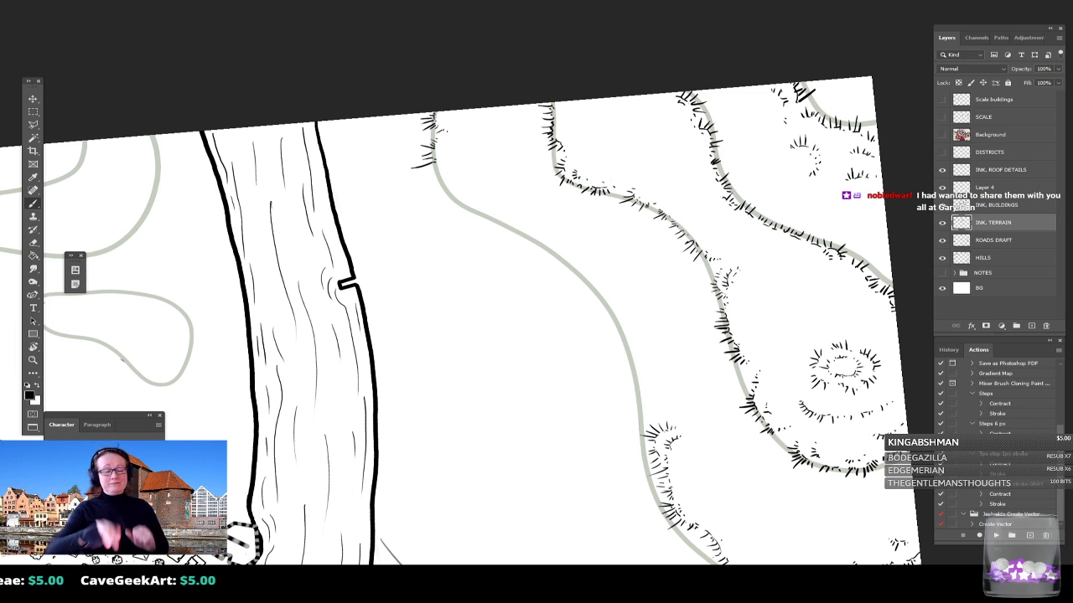
# Step: Ink a tuft of ticks on the river-side contour's northern bend, with a spur and short arcs of ticks uphill of it
pyautogui.scroll(-2, 462, 300)
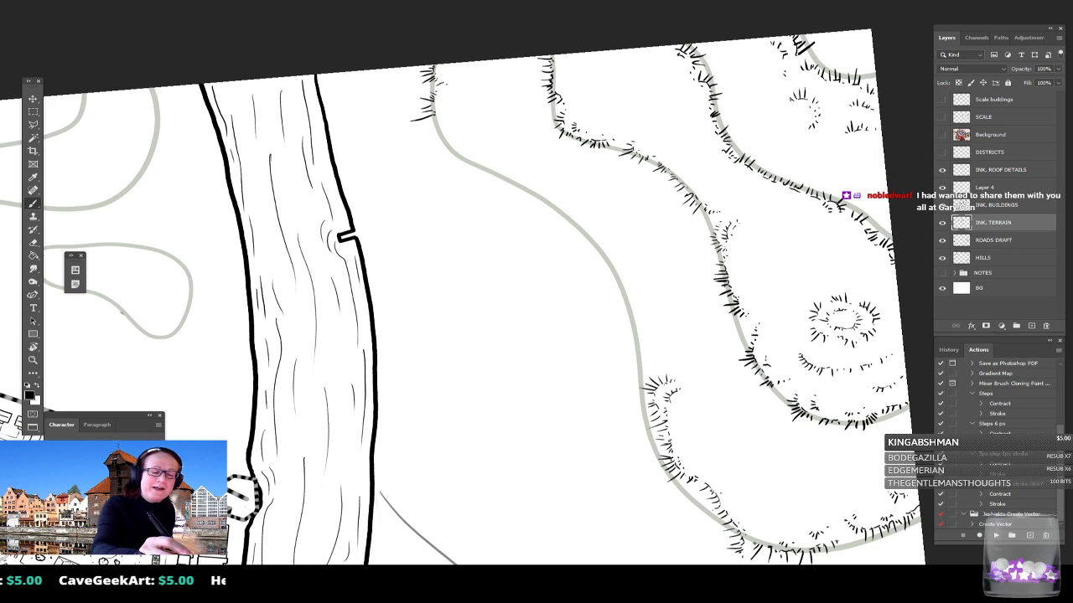
pyautogui.moveTo(435, 116)
pyautogui.mouseDown()
pyautogui.moveTo(451, 128)
pyautogui.moveTo(457, 118)
pyautogui.moveTo(462, 137)
pyautogui.mouseUp()
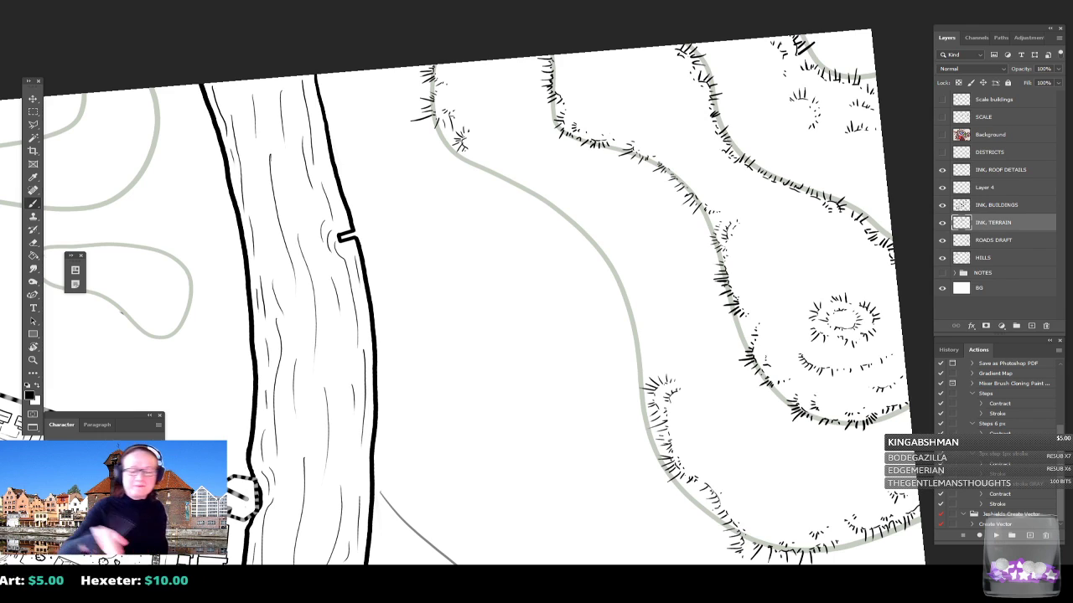
pyautogui.scroll(-2, 486, 302)
pyautogui.press('r')
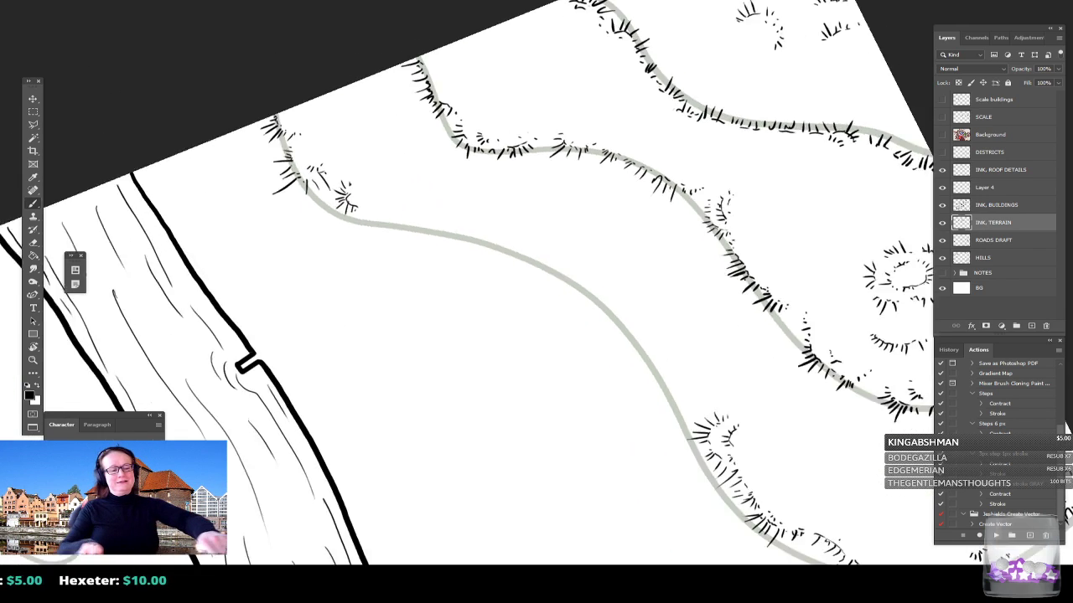
pyautogui.scroll(3, 537, 319)
pyautogui.moveTo(333, 390)
pyautogui.mouseDown()
pyautogui.moveTo(332, 404)
pyautogui.moveTo(321, 390)
pyautogui.moveTo(337, 401)
pyautogui.moveTo(356, 382)
pyautogui.moveTo(398, 385)
pyautogui.moveTo(389, 375)
pyautogui.moveTo(426, 384)
pyautogui.moveTo(380, 370)
pyautogui.mouseUp()
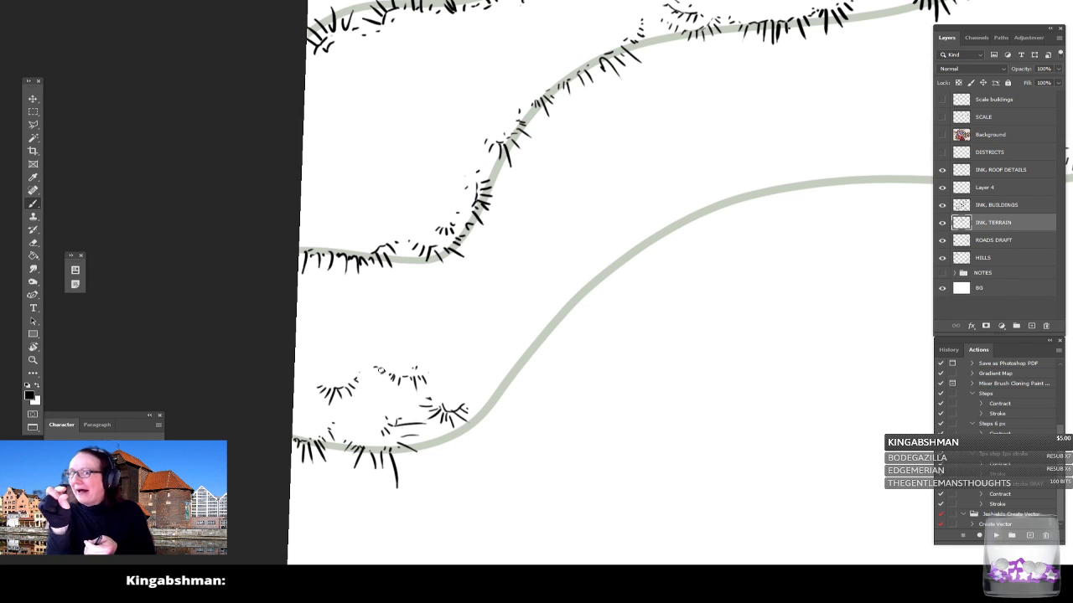
# Step: Extend the uphill row of ticks to meet the contour, and continue hatching southward along the contour from there
pyautogui.moveTo(436, 389)
pyautogui.mouseDown()
pyautogui.moveTo(436, 373)
pyautogui.moveTo(461, 375)
pyautogui.moveTo(454, 385)
pyautogui.mouseUp()
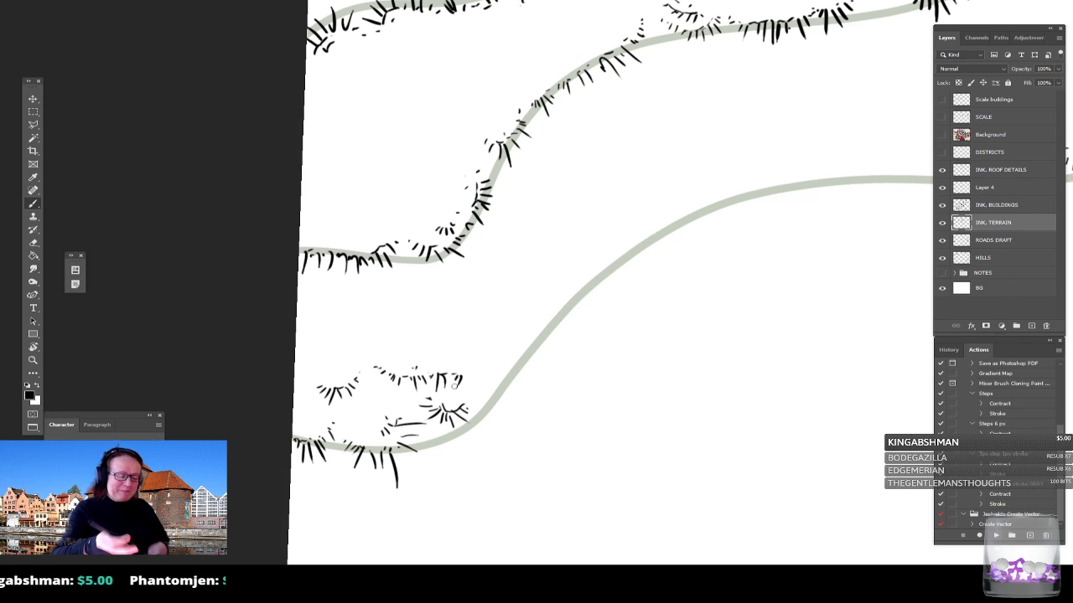
pyautogui.moveTo(473, 380)
pyautogui.mouseDown()
pyautogui.moveTo(465, 409)
pyautogui.moveTo(472, 385)
pyautogui.mouseUp()
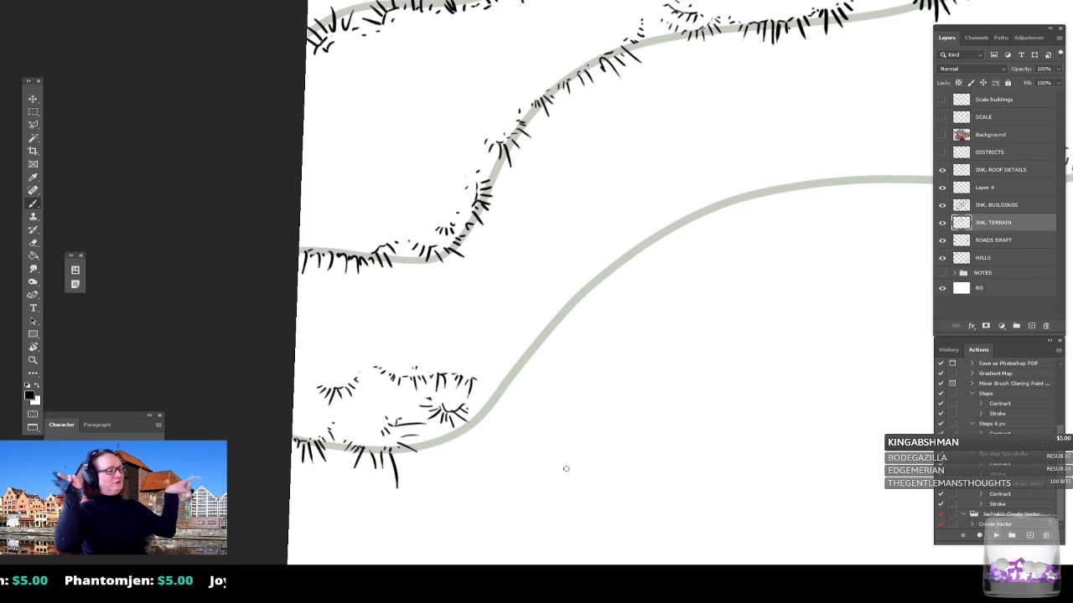
pyautogui.moveTo(482, 383)
pyautogui.mouseDown()
pyautogui.moveTo(486, 402)
pyautogui.moveTo(500, 391)
pyautogui.moveTo(479, 391)
pyautogui.moveTo(490, 395)
pyautogui.moveTo(491, 382)
pyautogui.moveTo(477, 377)
pyautogui.moveTo(506, 387)
pyautogui.moveTo(511, 355)
pyautogui.moveTo(547, 316)
pyautogui.moveTo(527, 344)
pyautogui.moveTo(557, 327)
pyautogui.moveTo(532, 320)
pyautogui.mouseUp()
pyautogui.moveTo(525, 316); pyautogui.dragTo(528, 320)
pyautogui.moveTo(518, 320); pyautogui.dragTo(519, 344)
# Step: Add a small arc of ticks just uphill of the new hatching, and carry the hatches farther south along the contour
pyautogui.moveTo(526, 328); pyautogui.dragTo(493, 346)
pyautogui.moveTo(486, 337); pyautogui.dragTo(486, 342)
pyautogui.moveTo(480, 337)
pyautogui.mouseDown()
pyautogui.moveTo(505, 335)
pyautogui.moveTo(481, 335)
pyautogui.mouseUp()
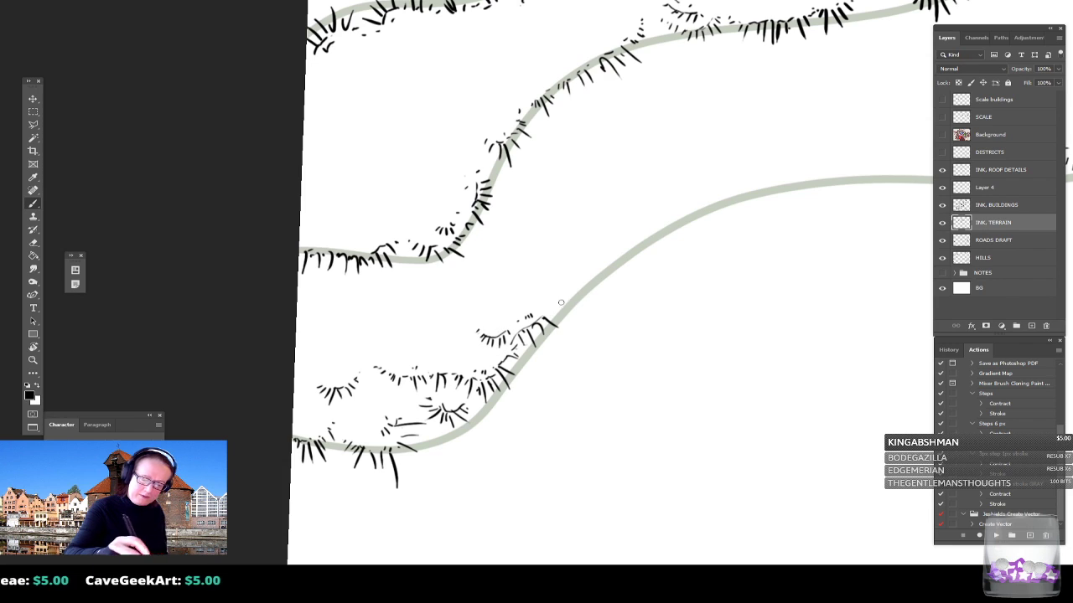
pyautogui.moveTo(546, 307)
pyautogui.mouseDown()
pyautogui.moveTo(557, 325)
pyautogui.moveTo(549, 312)
pyautogui.moveTo(587, 287)
pyautogui.moveTo(568, 289)
pyautogui.moveTo(589, 289)
pyautogui.moveTo(612, 264)
pyautogui.mouseUp()
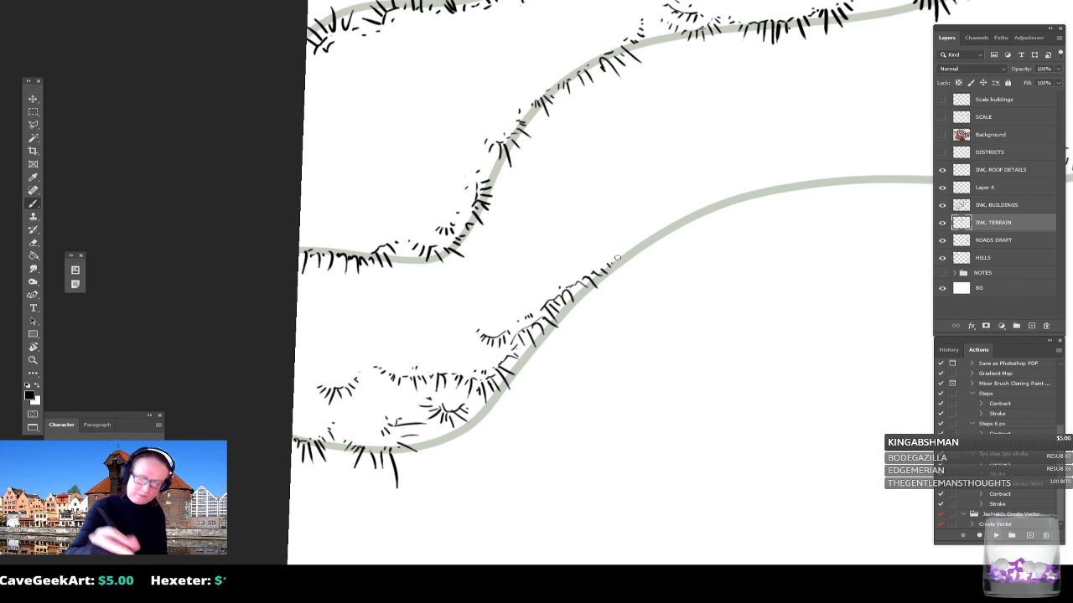
# Step: Ink a short group of hatches on the contour's unhatched middle stretch, just north of the curved cluster
pyautogui.scroll(-5, 618, 258)
pyautogui.scroll(4, 618, 257)
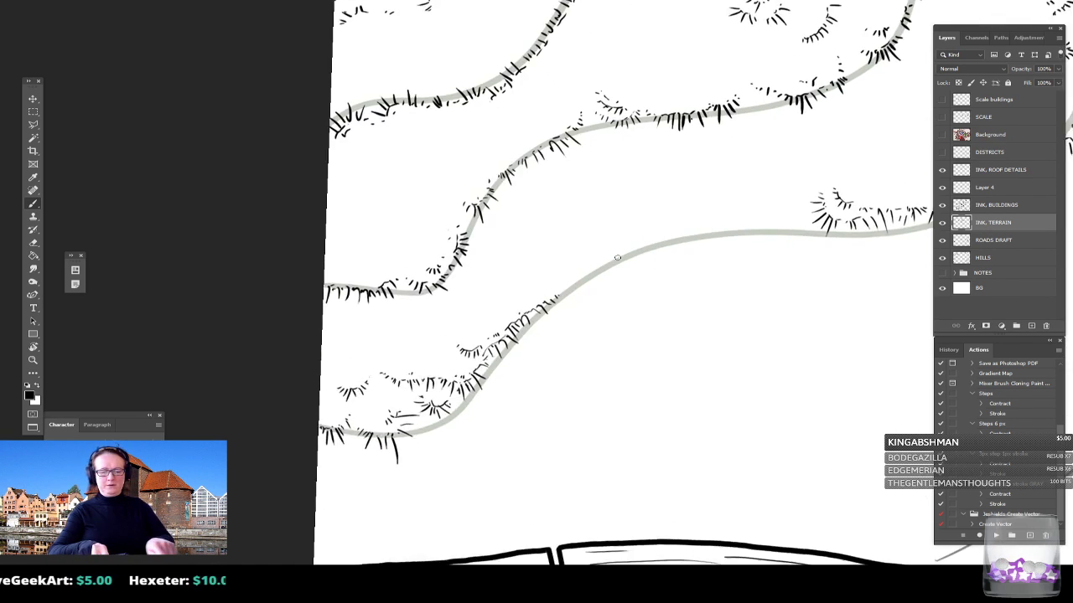
pyautogui.scroll(-5, 467, 537)
pyautogui.scroll(4, 453, 508)
pyautogui.moveTo(452, 507)
pyautogui.mouseDown()
pyautogui.moveTo(525, 519)
pyautogui.moveTo(569, 547)
pyautogui.mouseUp()
pyautogui.moveTo(655, 344)
pyautogui.mouseDown()
pyautogui.moveTo(655, 370)
pyautogui.moveTo(667, 343)
pyautogui.moveTo(650, 343)
pyautogui.mouseUp()
pyautogui.moveTo(653, 350); pyautogui.dragTo(648, 344)
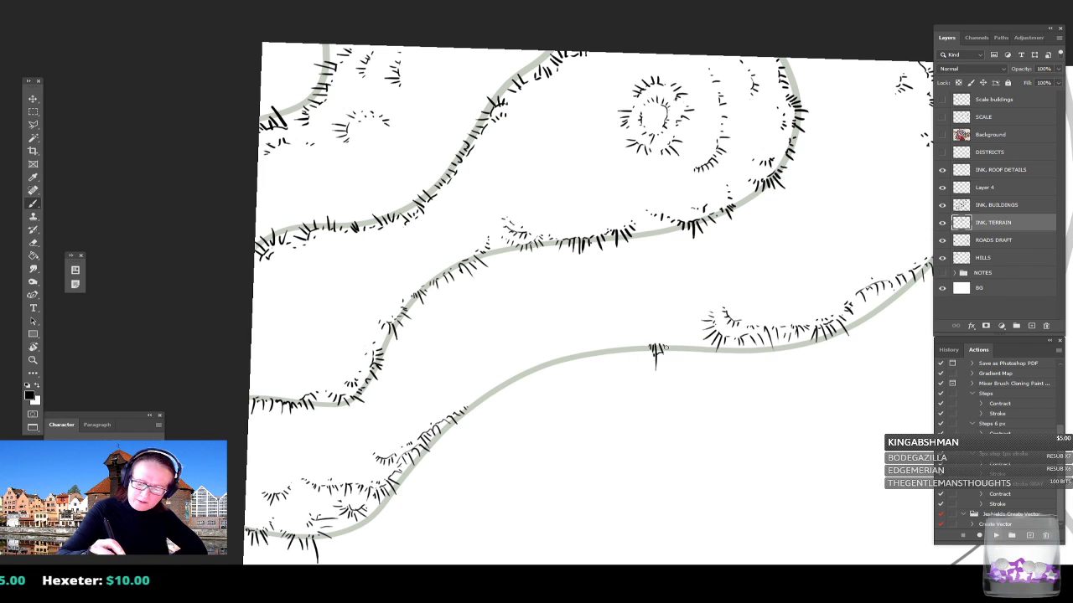
pyautogui.moveTo(641, 349); pyautogui.dragTo(626, 367)
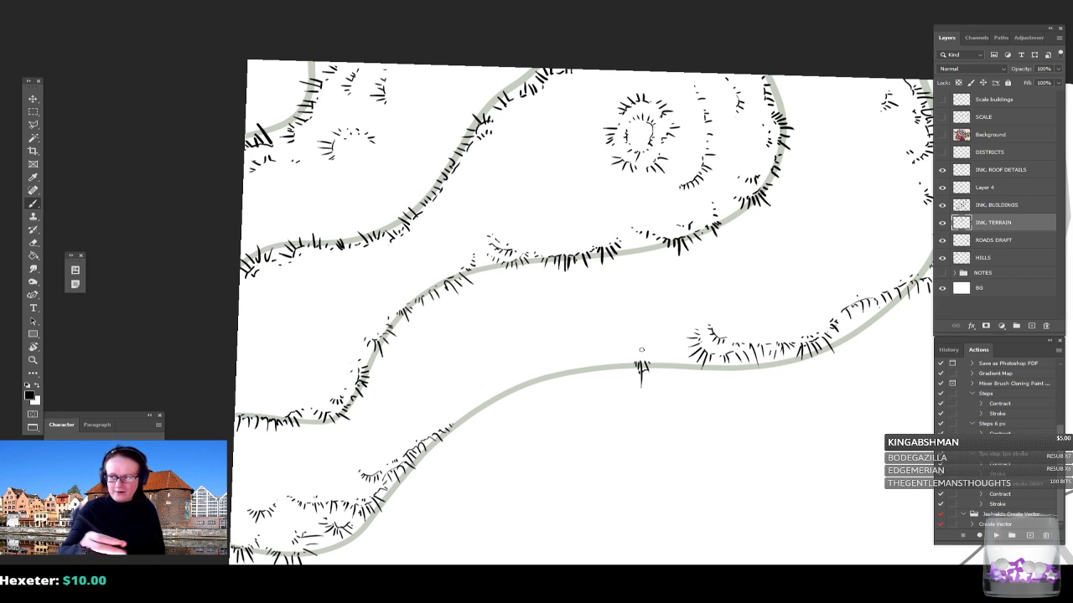
pyautogui.moveTo(620, 366)
pyautogui.mouseDown()
pyautogui.moveTo(618, 377)
pyautogui.moveTo(657, 376)
pyautogui.mouseUp()
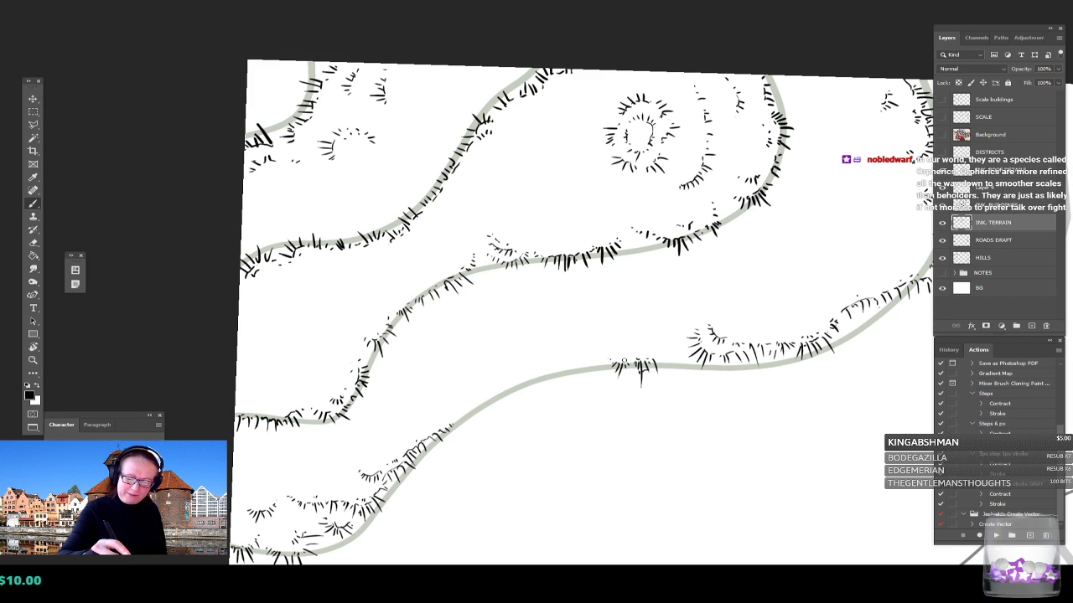
# Step: Extend the middle hatch group at both ends with ticks curving uphill away from the contour
pyautogui.moveTo(664, 353); pyautogui.dragTo(660, 368)
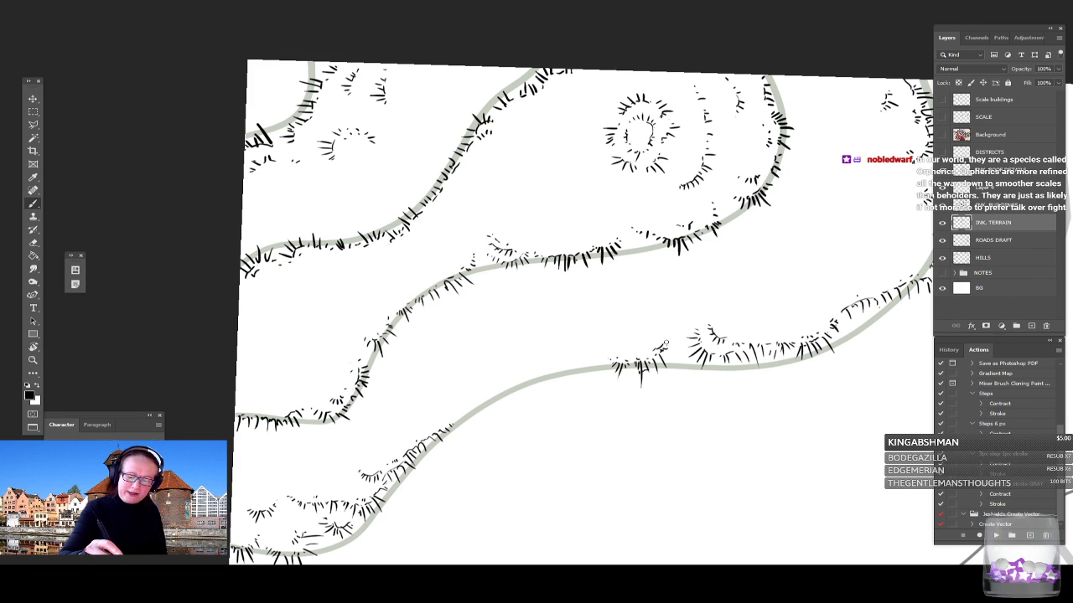
pyautogui.moveTo(673, 337); pyautogui.dragTo(672, 340)
pyautogui.moveTo(609, 360); pyautogui.dragTo(580, 368)
pyautogui.moveTo(580, 359); pyautogui.dragTo(566, 353)
pyautogui.moveTo(570, 344); pyautogui.dragTo(563, 349)
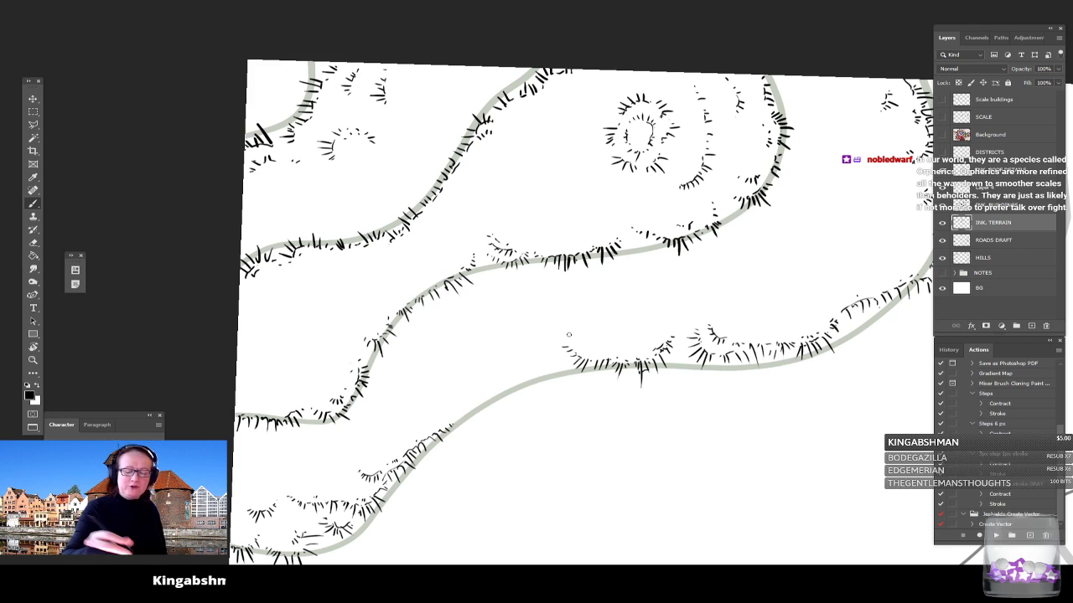
# Step: Add a short spur of ticks curving uphill at the southern end of the contour's northern hatching
pyautogui.moveTo(450, 422)
pyautogui.mouseDown()
pyautogui.moveTo(453, 430)
pyautogui.moveTo(467, 408)
pyautogui.moveTo(443, 423)
pyautogui.mouseUp()
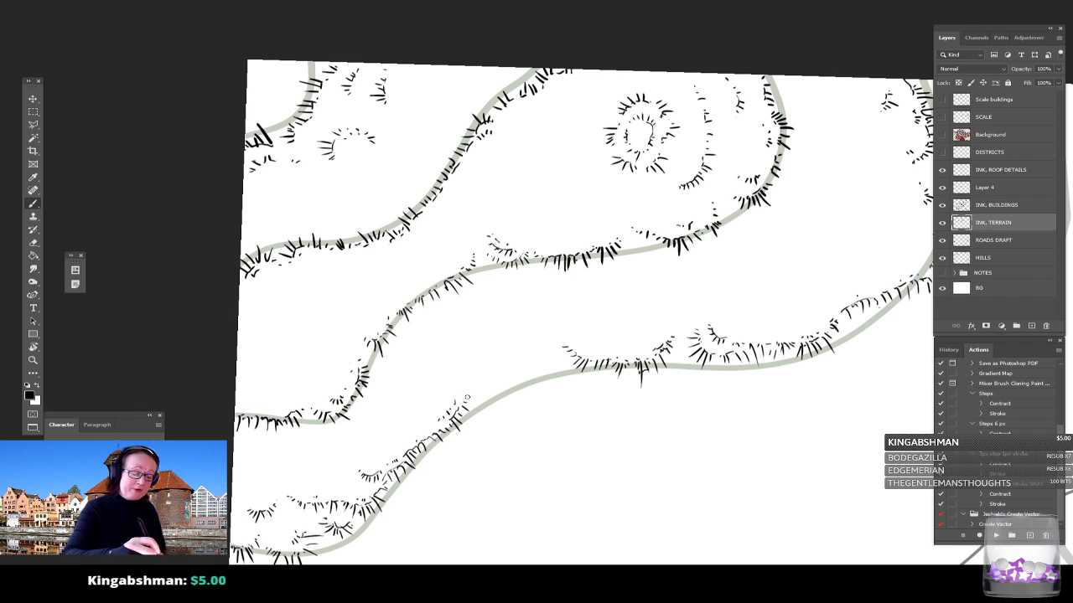
pyautogui.scroll(-2, 549, 352)
pyautogui.scroll(2, 549, 352)
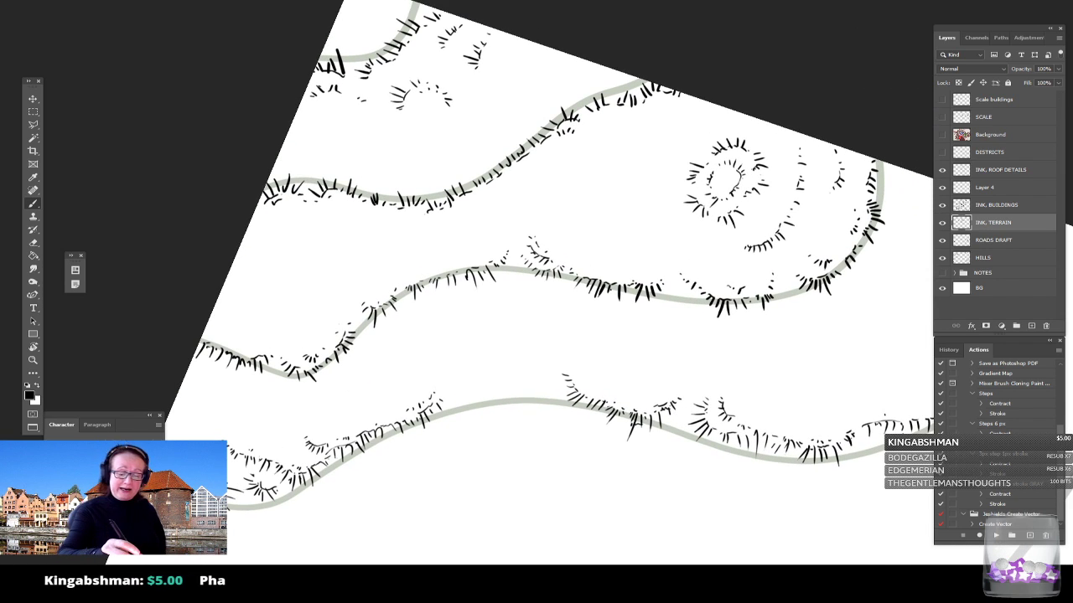
# Step: Ink hatches over the remaining gap in the westernmost contour, with small arcs of ticks curving uphill from it
pyautogui.moveTo(504, 397)
pyautogui.mouseDown()
pyautogui.moveTo(515, 414)
pyautogui.moveTo(509, 401)
pyautogui.mouseUp()
pyautogui.moveTo(516, 391)
pyautogui.mouseDown()
pyautogui.moveTo(485, 398)
pyautogui.moveTo(479, 387)
pyautogui.moveTo(502, 385)
pyautogui.moveTo(486, 382)
pyautogui.moveTo(508, 382)
pyautogui.moveTo(475, 384)
pyautogui.moveTo(471, 402)
pyautogui.moveTo(469, 384)
pyautogui.moveTo(447, 389)
pyautogui.moveTo(462, 407)
pyautogui.moveTo(443, 388)
pyautogui.moveTo(470, 371)
pyautogui.moveTo(451, 369)
pyautogui.moveTo(470, 366)
pyautogui.moveTo(473, 376)
pyautogui.moveTo(486, 358)
pyautogui.moveTo(522, 382)
pyautogui.moveTo(476, 371)
pyautogui.moveTo(514, 377)
pyautogui.mouseUp()
pyautogui.moveTo(521, 365); pyautogui.dragTo(520, 374)
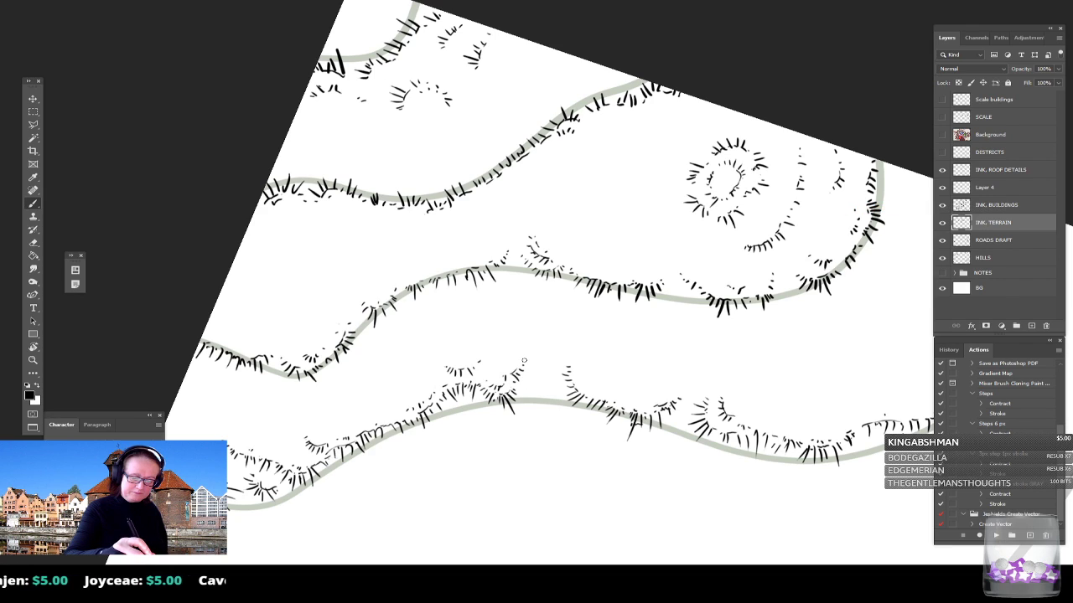
pyautogui.moveTo(536, 365); pyautogui.dragTo(534, 375)
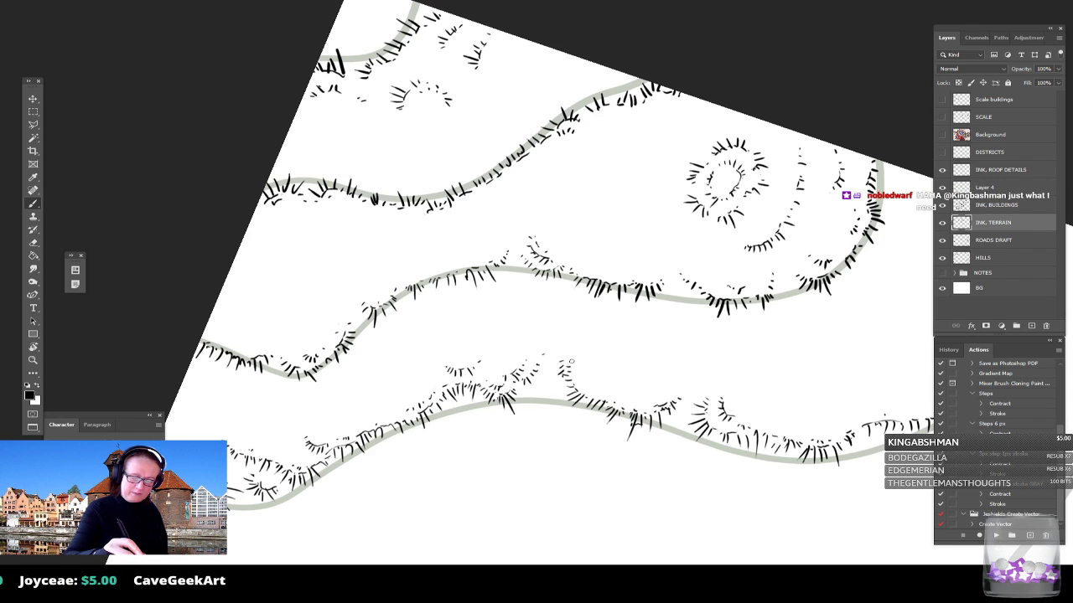
# Step: Scatter small clusters and arcs of ticks across the slope between the two western contours, from the middle to the northern end
pyautogui.moveTo(471, 322); pyautogui.dragTo(474, 328)
pyautogui.moveTo(597, 325); pyautogui.dragTo(596, 327)
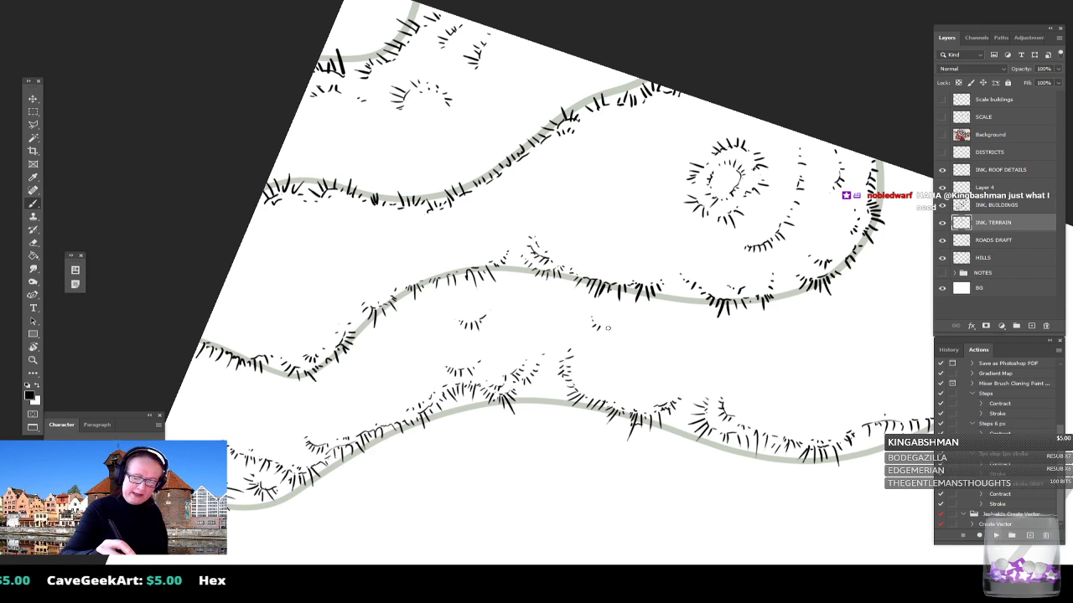
pyautogui.moveTo(605, 376)
pyautogui.mouseDown()
pyautogui.moveTo(620, 372)
pyautogui.moveTo(584, 373)
pyautogui.moveTo(625, 387)
pyautogui.moveTo(662, 376)
pyautogui.mouseUp()
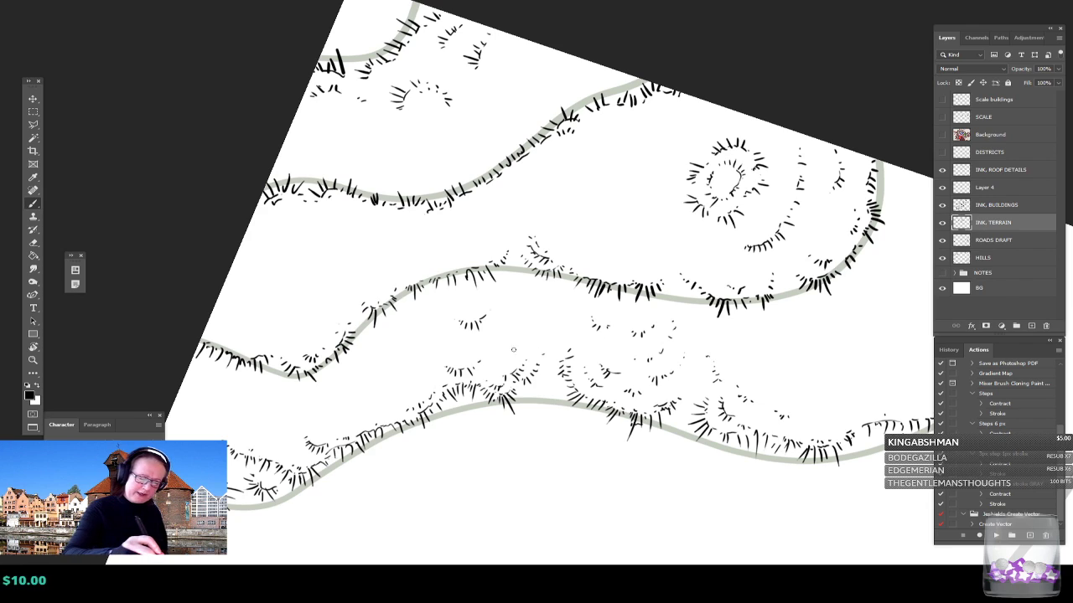
pyautogui.moveTo(410, 391); pyautogui.dragTo(402, 388)
pyautogui.moveTo(354, 419)
pyautogui.mouseDown()
pyautogui.moveTo(338, 412)
pyautogui.moveTo(337, 392)
pyautogui.moveTo(353, 394)
pyautogui.moveTo(311, 420)
pyautogui.moveTo(317, 436)
pyautogui.mouseUp()
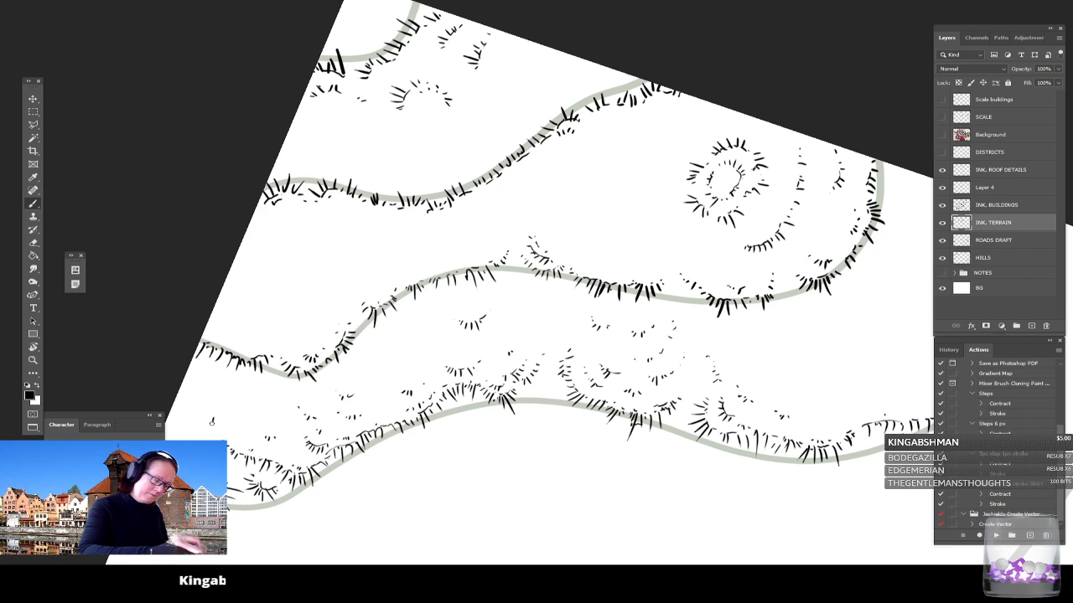
pyautogui.moveTo(208, 416)
pyautogui.mouseDown()
pyautogui.moveTo(196, 384)
pyautogui.moveTo(245, 391)
pyautogui.moveTo(233, 389)
pyautogui.mouseUp()
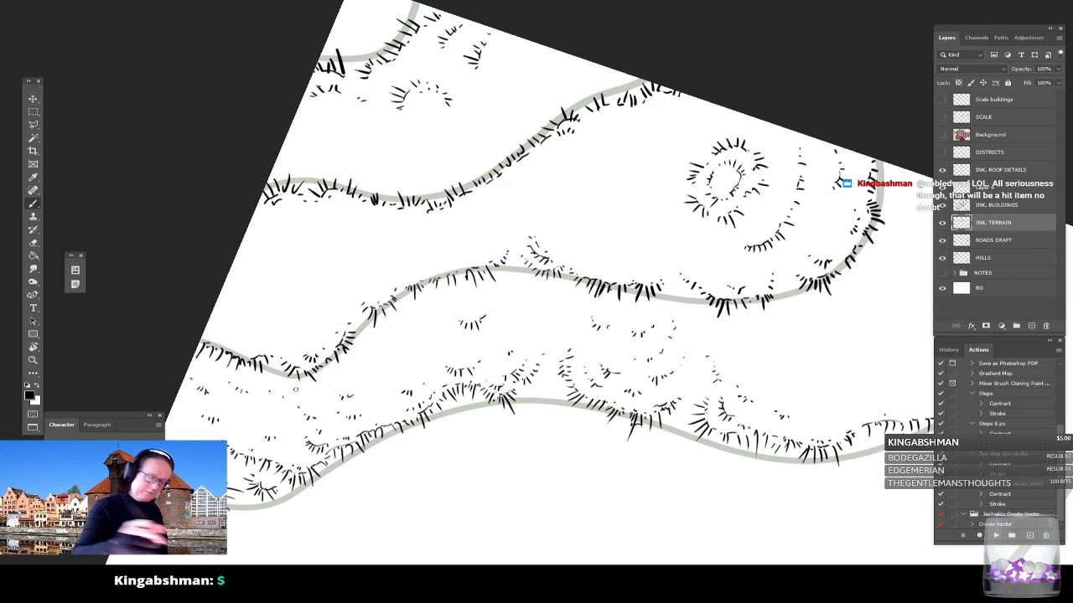
# Step: Scatter short tick clusters across the southern part of the slope, between the outer contour and the second contour
pyautogui.scroll(-3, 295, 389)
pyautogui.scroll(2, 687, 471)
pyautogui.scroll(-1, 634, 375)
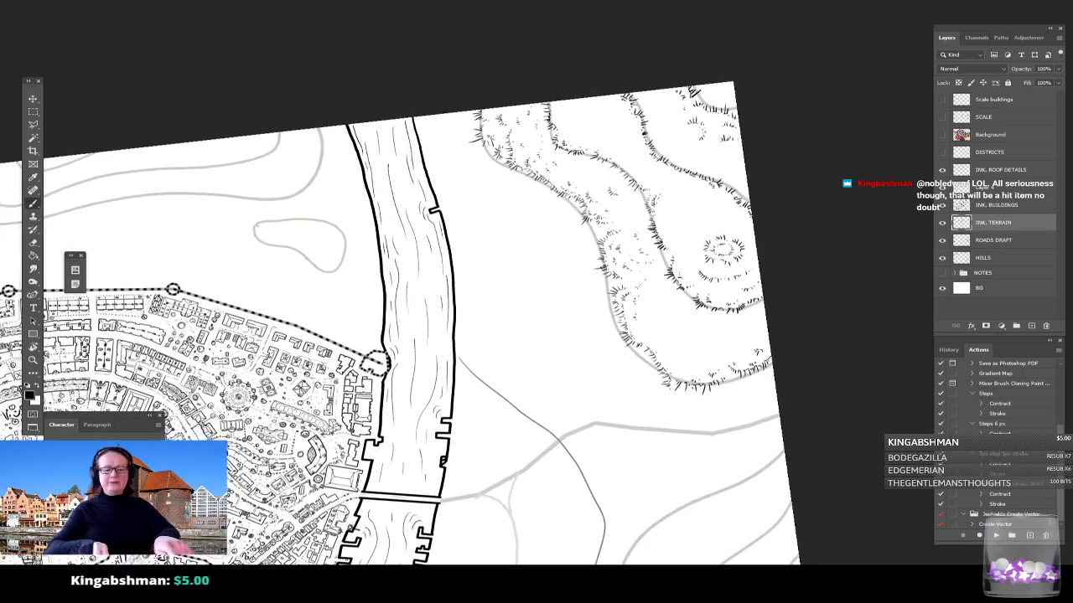
pyautogui.scroll(4, 701, 325)
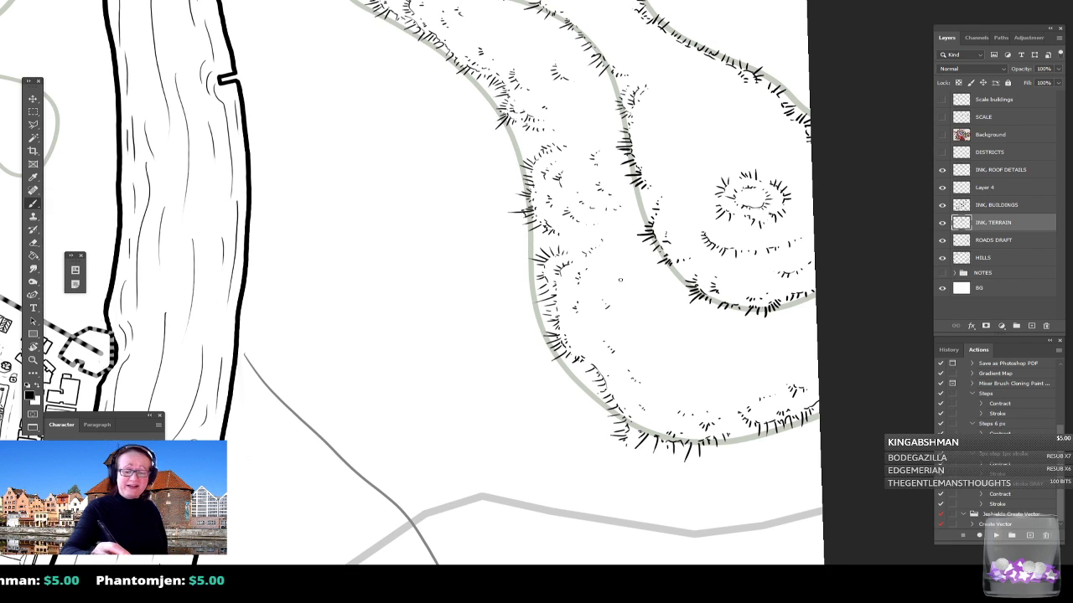
pyautogui.moveTo(652, 333); pyautogui.dragTo(644, 322)
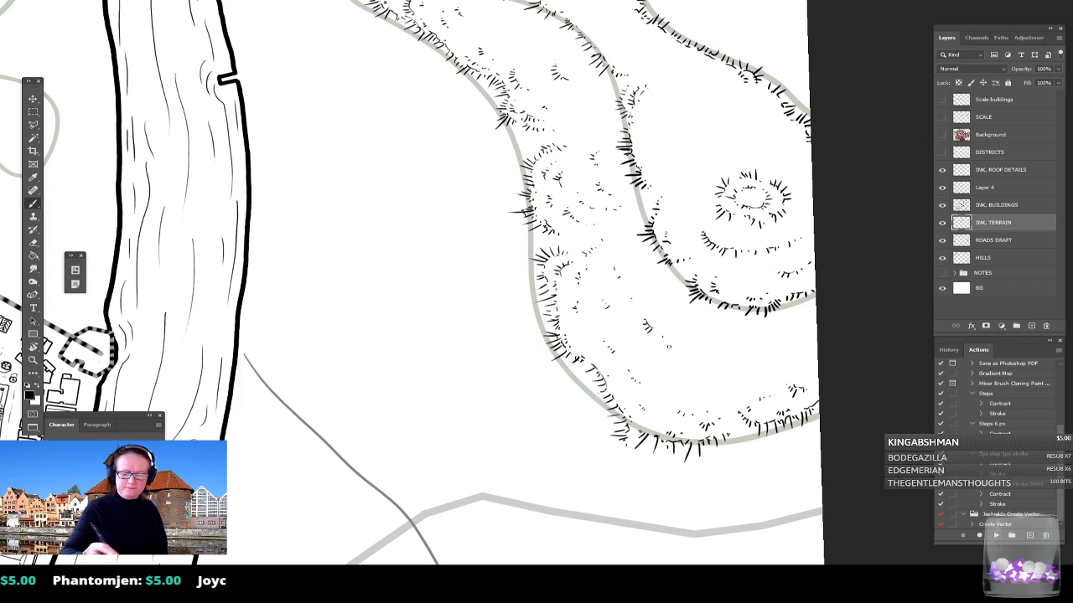
pyautogui.moveTo(681, 373); pyautogui.dragTo(679, 369)
pyautogui.moveTo(678, 369); pyautogui.dragTo(675, 366)
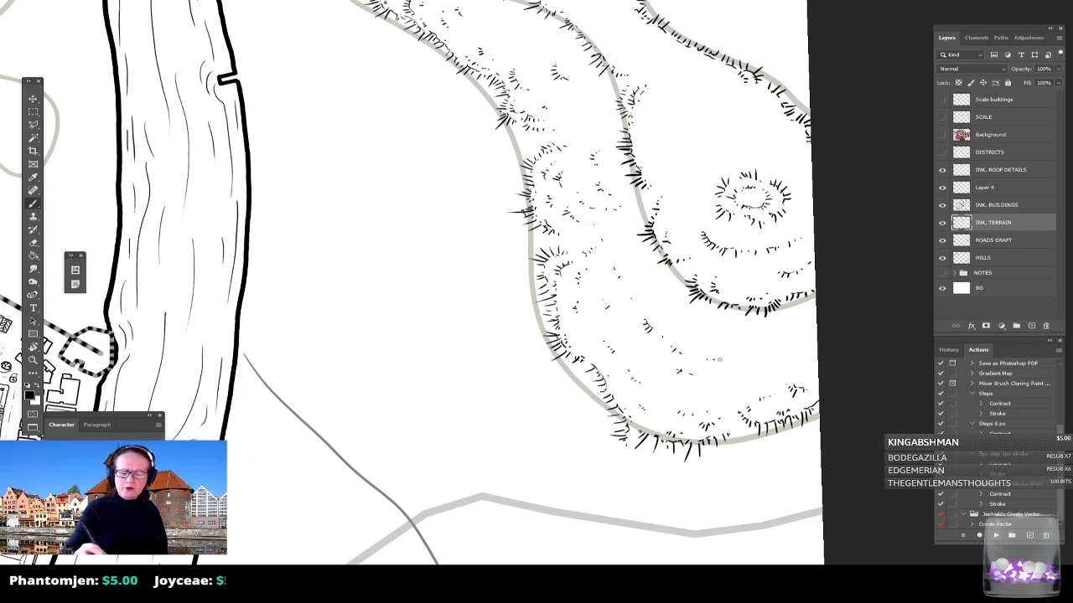
pyautogui.moveTo(740, 365); pyautogui.dragTo(740, 368)
pyautogui.moveTo(744, 364); pyautogui.dragTo(751, 337)
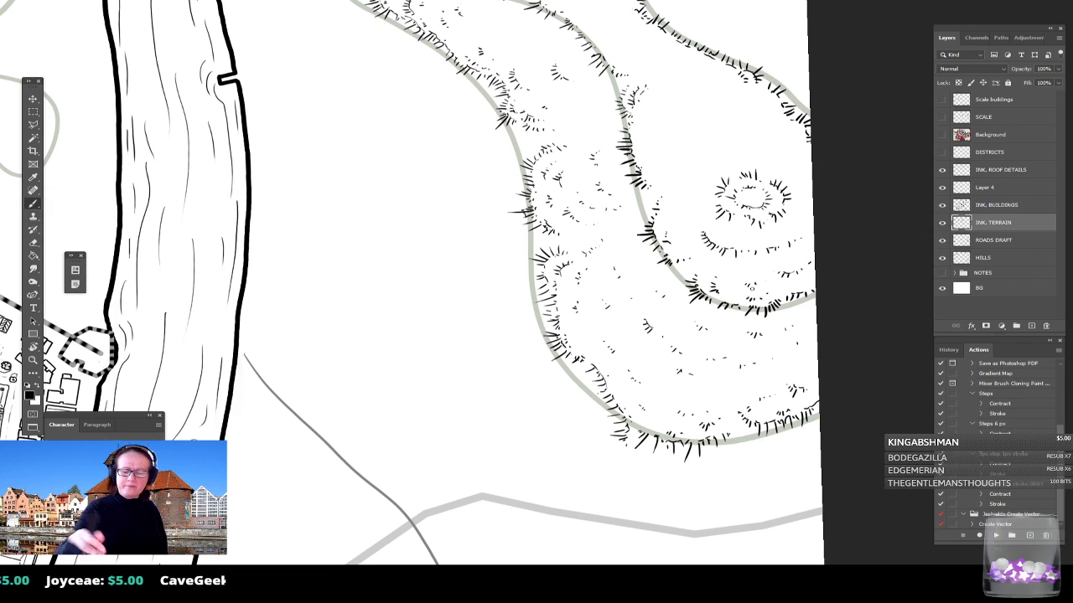
# Step: Texture the high ground between the third contour and the map's northeast corner with scattered ticks and small arcs
pyautogui.moveTo(752, 289); pyautogui.dragTo(722, 395)
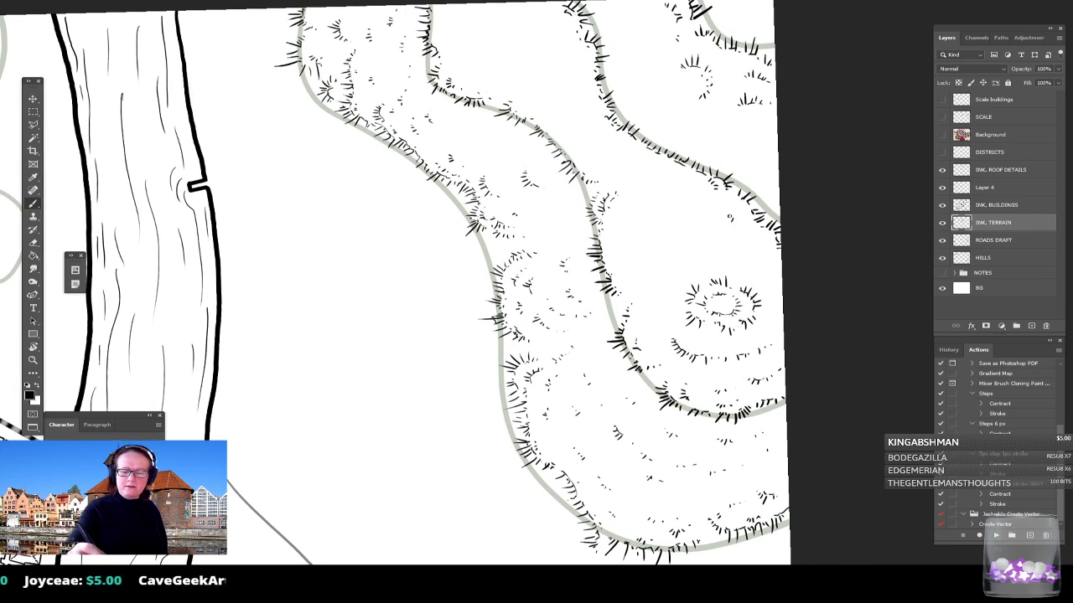
pyautogui.moveTo(755, 236); pyautogui.dragTo(764, 366)
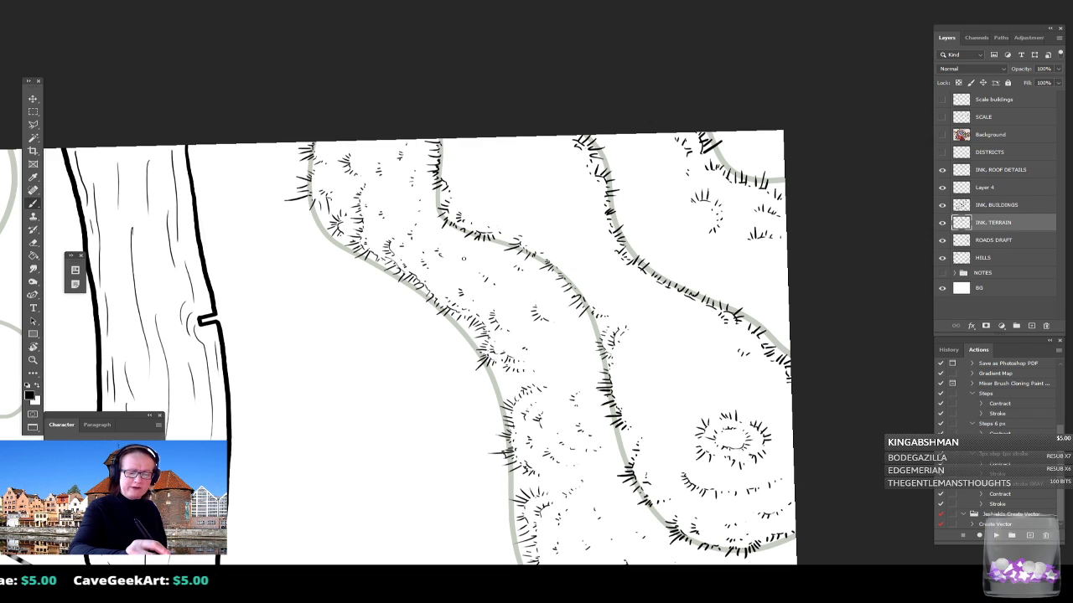
pyautogui.moveTo(632, 184); pyautogui.dragTo(636, 184)
pyautogui.moveTo(632, 179); pyautogui.dragTo(636, 175)
pyautogui.moveTo(631, 169); pyautogui.dragTo(634, 166)
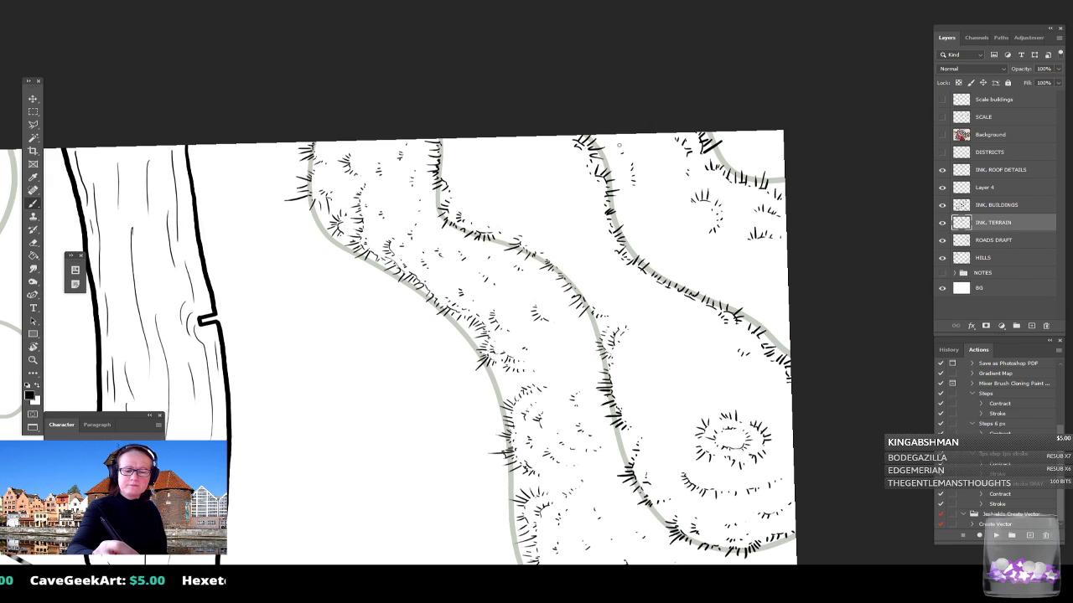
pyautogui.moveTo(646, 242)
pyautogui.mouseDown()
pyautogui.moveTo(640, 225)
pyautogui.moveTo(647, 239)
pyautogui.mouseUp()
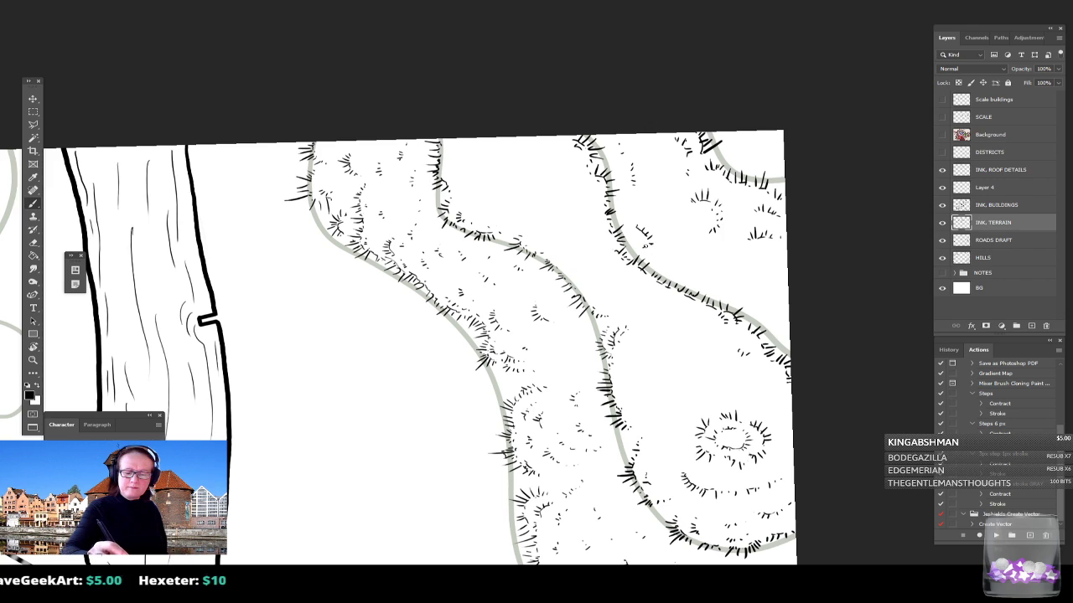
pyautogui.moveTo(695, 274); pyautogui.dragTo(687, 265)
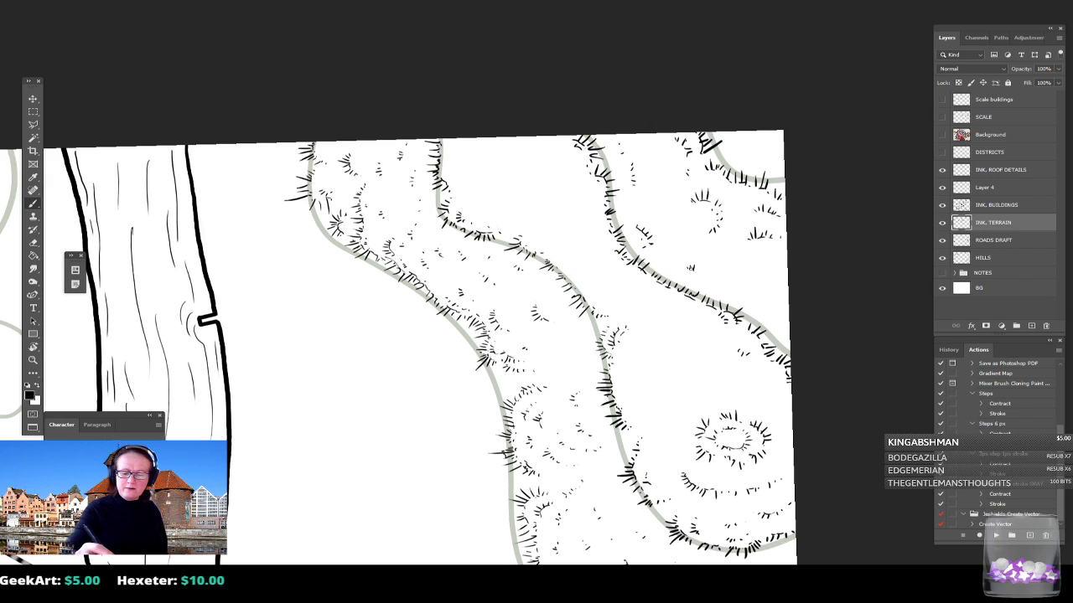
pyautogui.moveTo(743, 293); pyautogui.dragTo(747, 294)
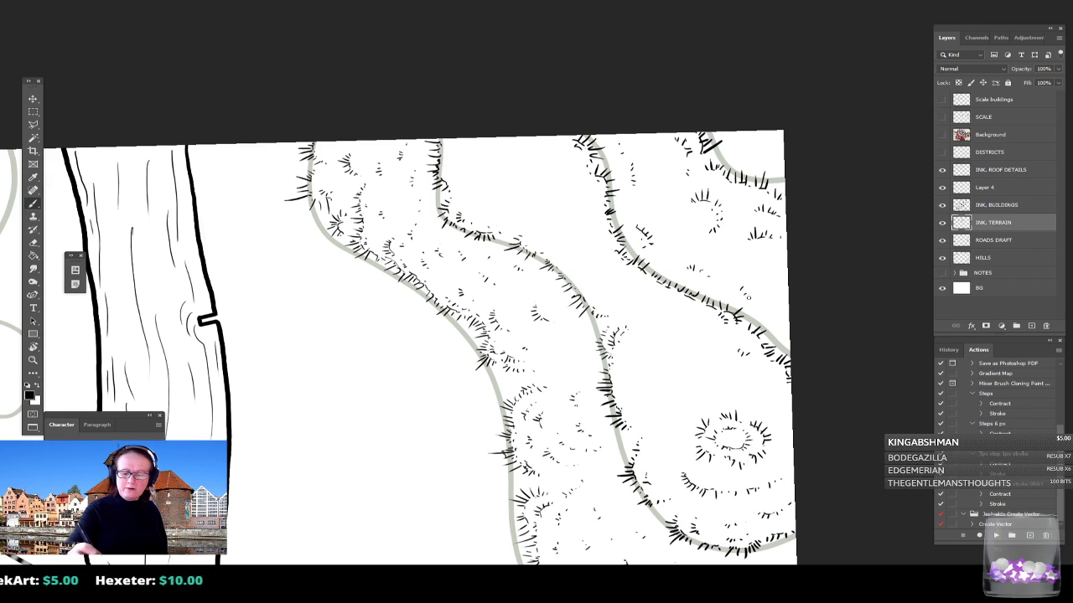
pyautogui.moveTo(706, 228); pyautogui.dragTo(701, 213)
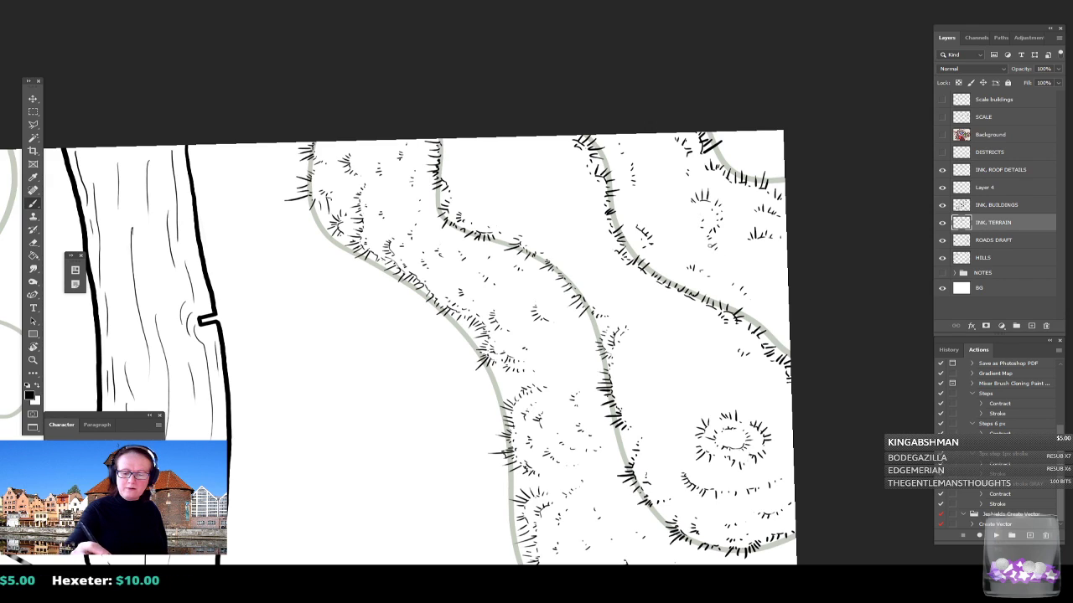
pyautogui.moveTo(728, 252)
pyautogui.mouseDown()
pyautogui.moveTo(772, 260)
pyautogui.moveTo(761, 283)
pyautogui.moveTo(773, 282)
pyautogui.moveTo(759, 286)
pyautogui.moveTo(772, 298)
pyautogui.moveTo(765, 304)
pyautogui.moveTo(779, 303)
pyautogui.mouseUp()
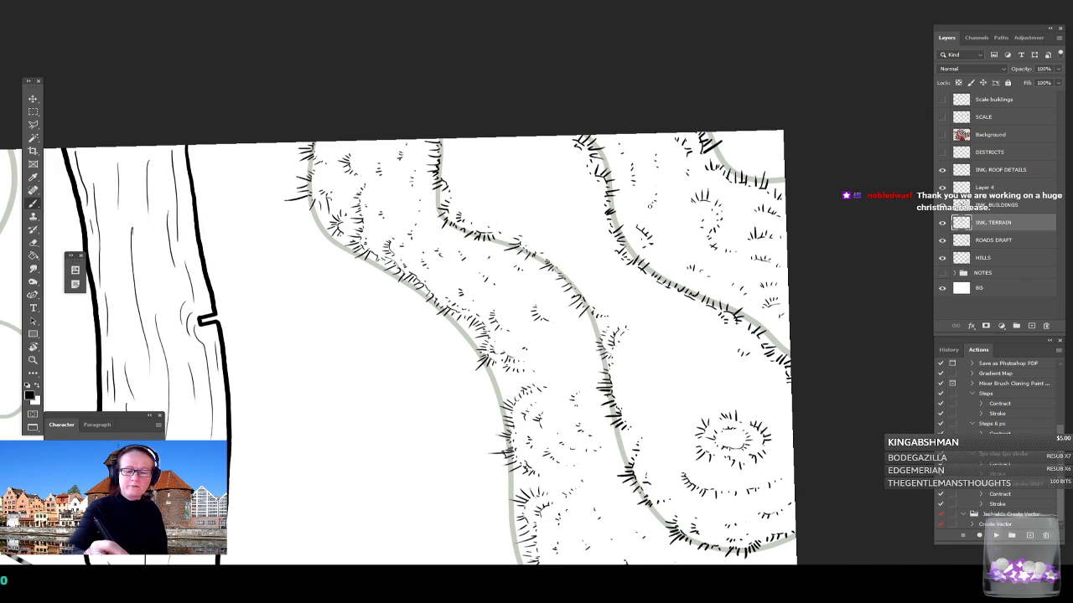
# Step: Erase the grey guide contours beneath the finished hatching east of the river on the HILLS layer
pyautogui.scroll(-5, 651, 214)
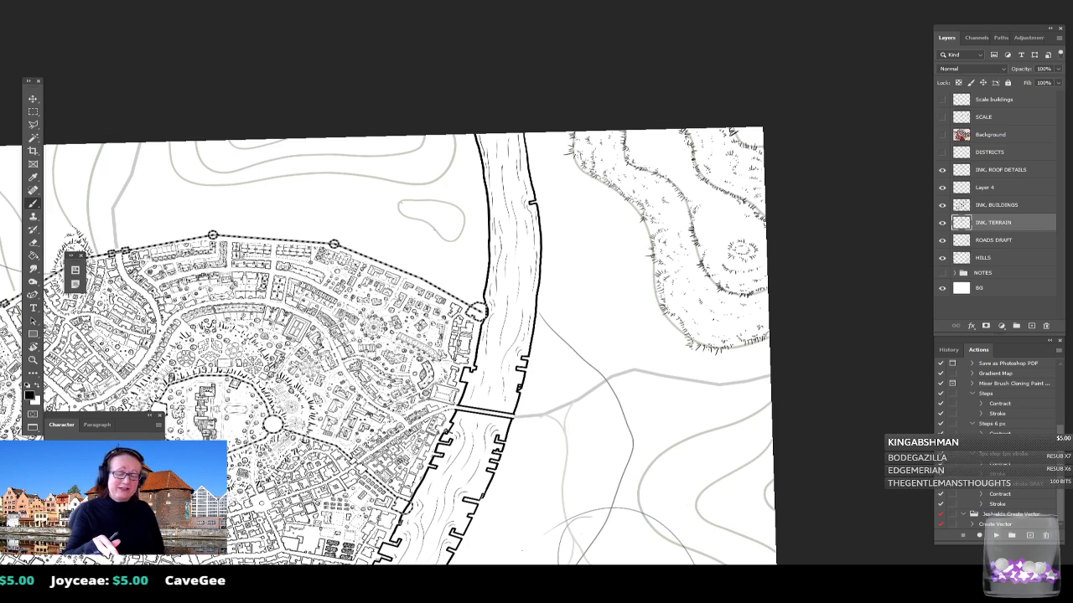
pyautogui.scroll(5, 611, 428)
pyautogui.moveTo(603, 336); pyautogui.dragTo(594, 425)
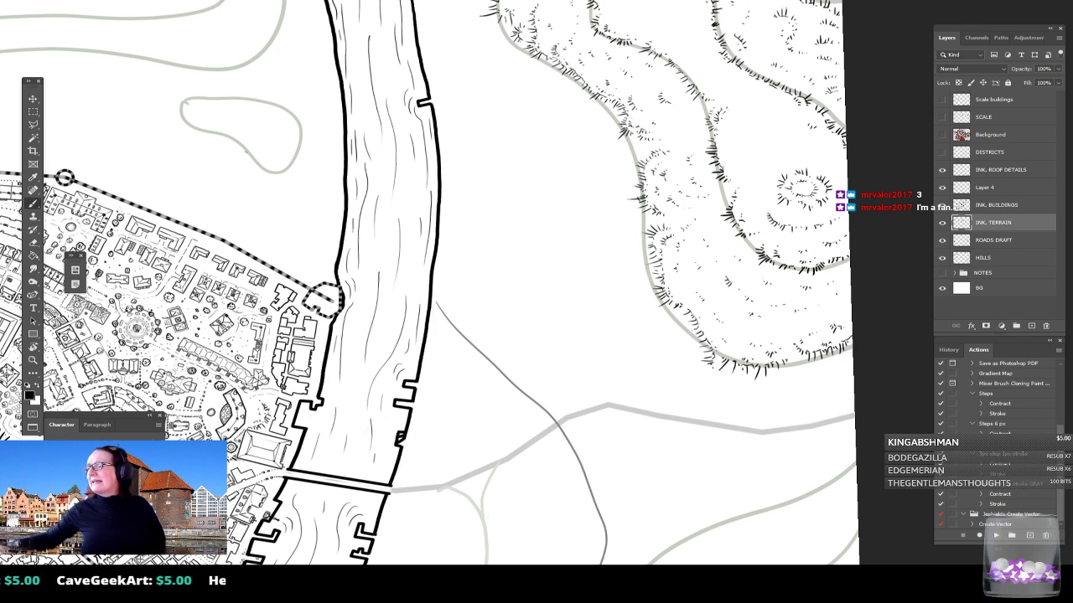
pyautogui.moveTo(536, 335); pyautogui.dragTo(510, 335)
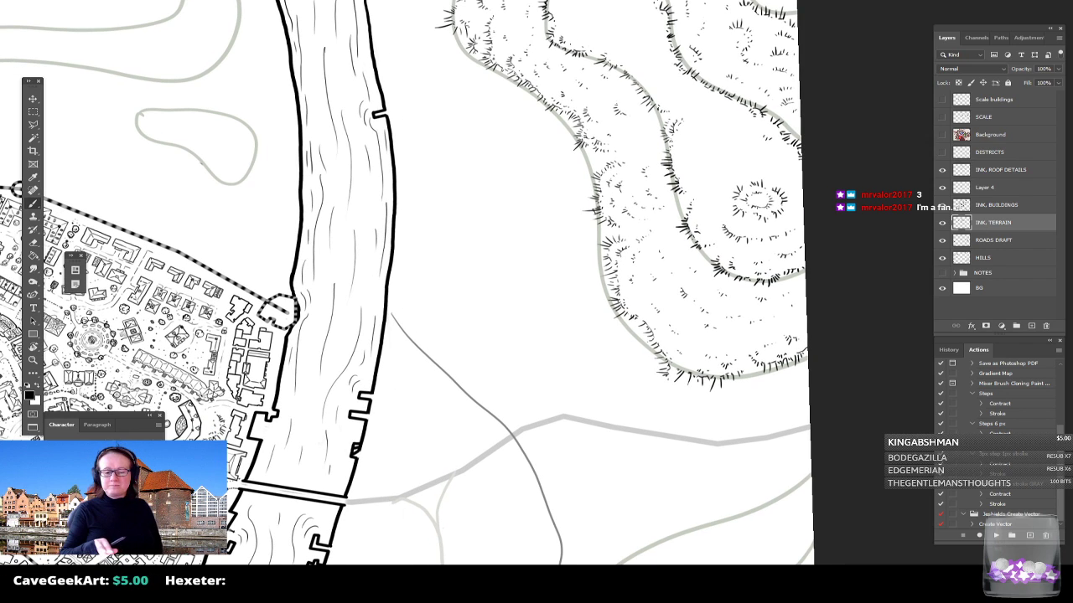
pyautogui.scroll(-3, 601, 562)
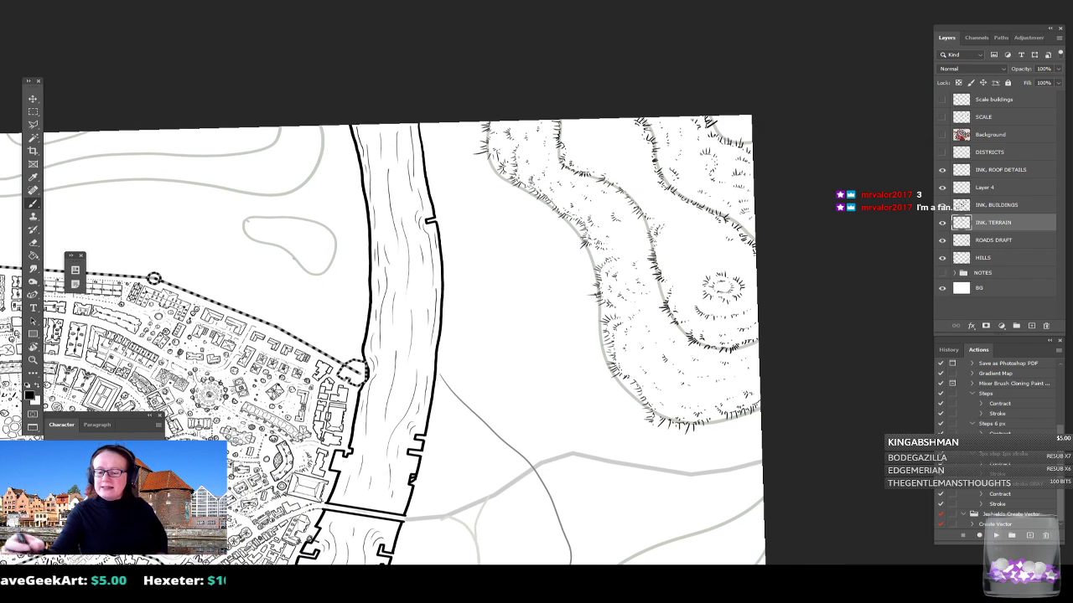
pyautogui.doubleClick(1004, 259)
pyautogui.press('Escape')
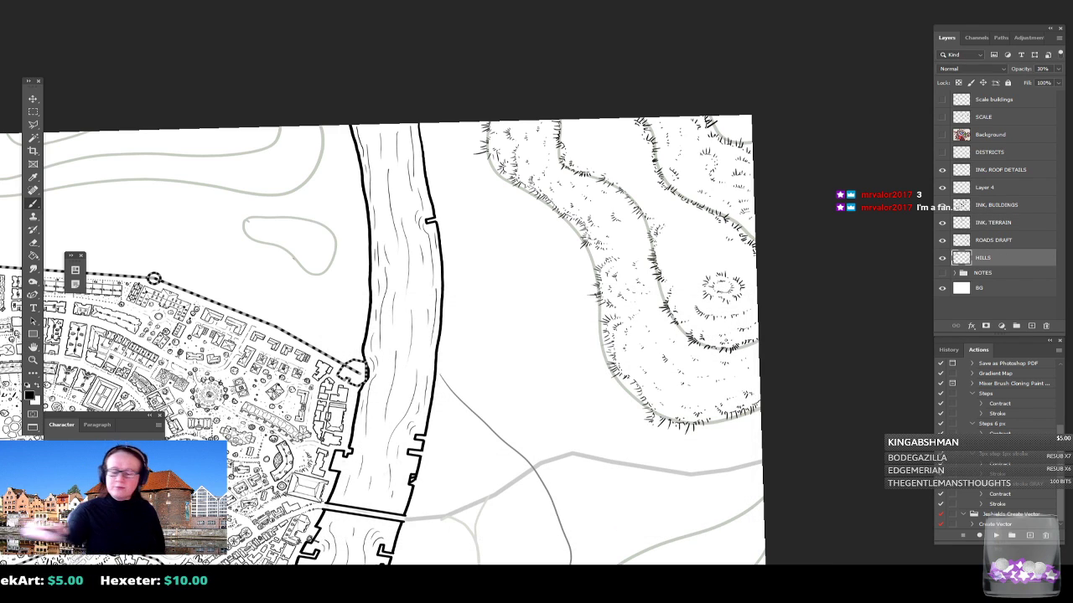
pyautogui.click(33, 244)
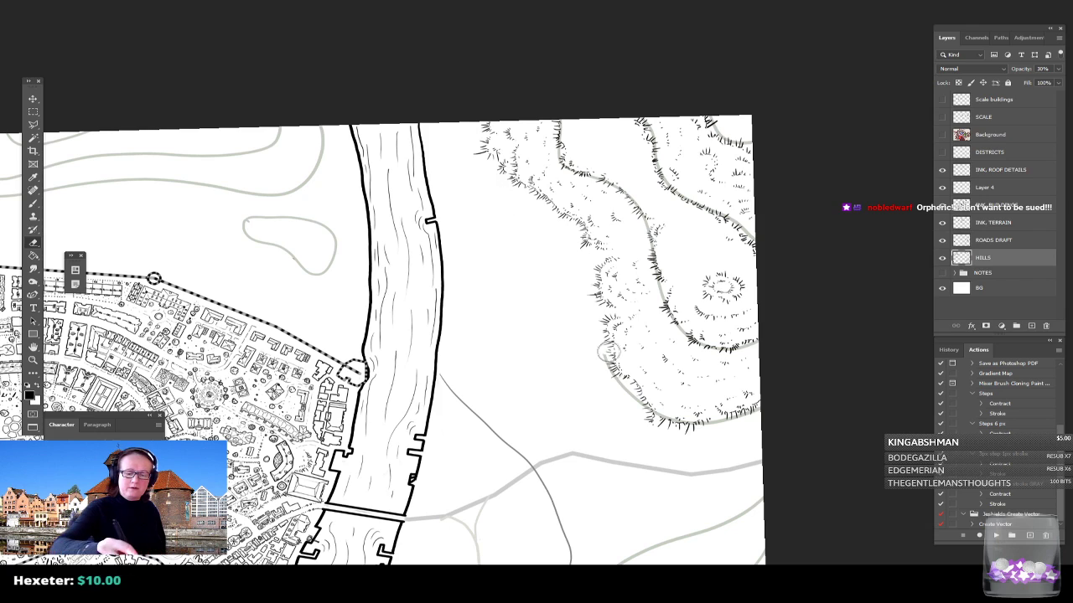
pyautogui.moveTo(709, 343); pyautogui.dragTo(757, 351)
pyautogui.moveTo(673, 309); pyautogui.dragTo(695, 331)
pyautogui.moveTo(650, 246)
pyautogui.mouseDown()
pyautogui.moveTo(628, 204)
pyautogui.moveTo(575, 164)
pyautogui.mouseUp()
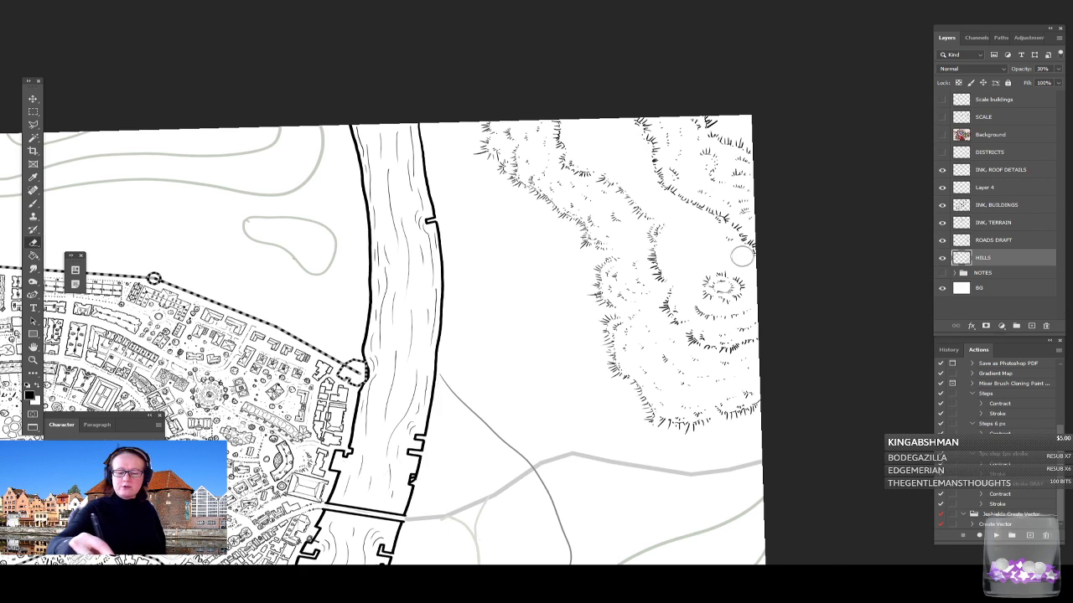
pyautogui.write('king')
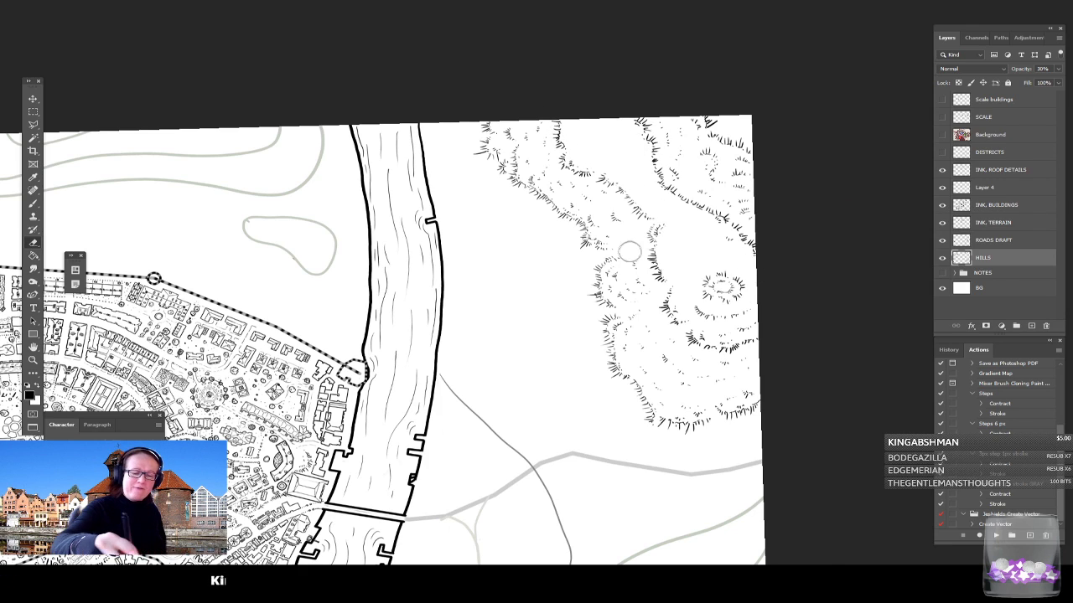
pyautogui.write('abs')
pyautogui.write('hm')
pyautogui.write('an')
pyautogui.write(': $5.00  Joyceae: $5.00')
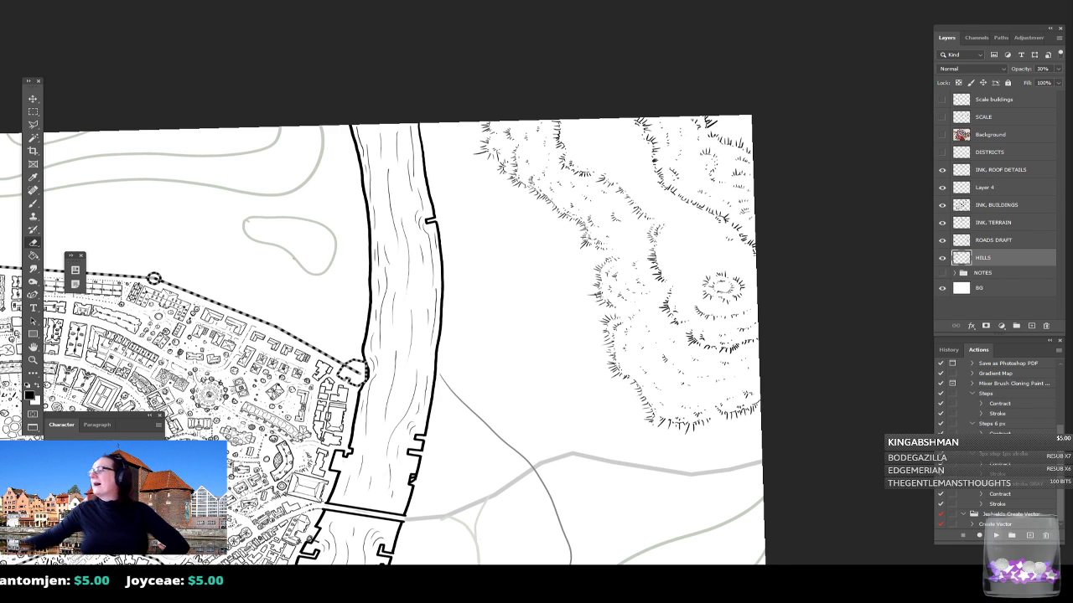
pyautogui.hotkey('alt', 'Tab')
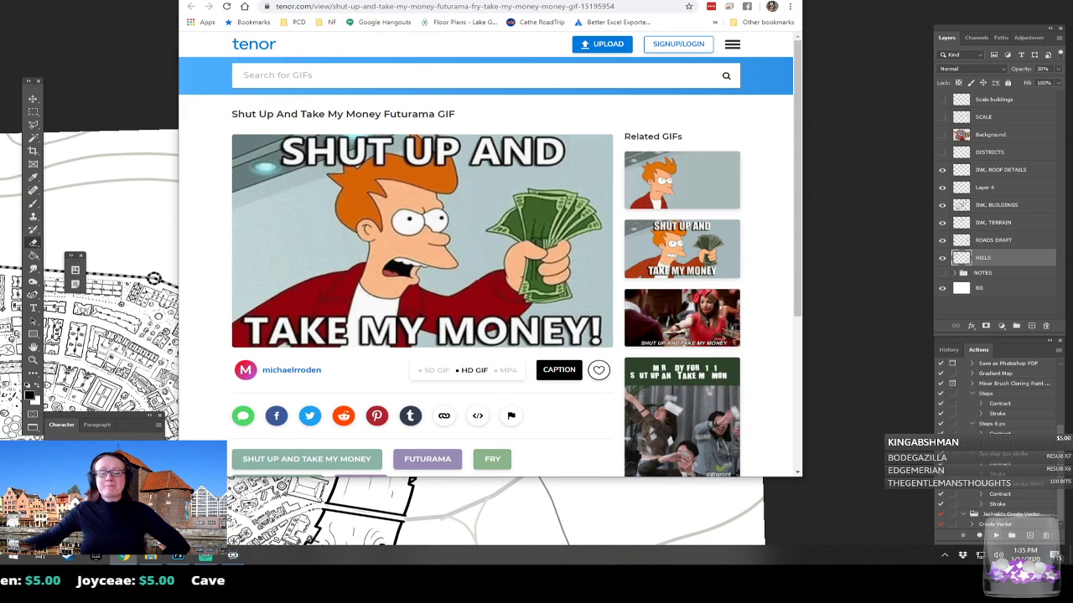
pyautogui.hotkey('alt', 'Tab')
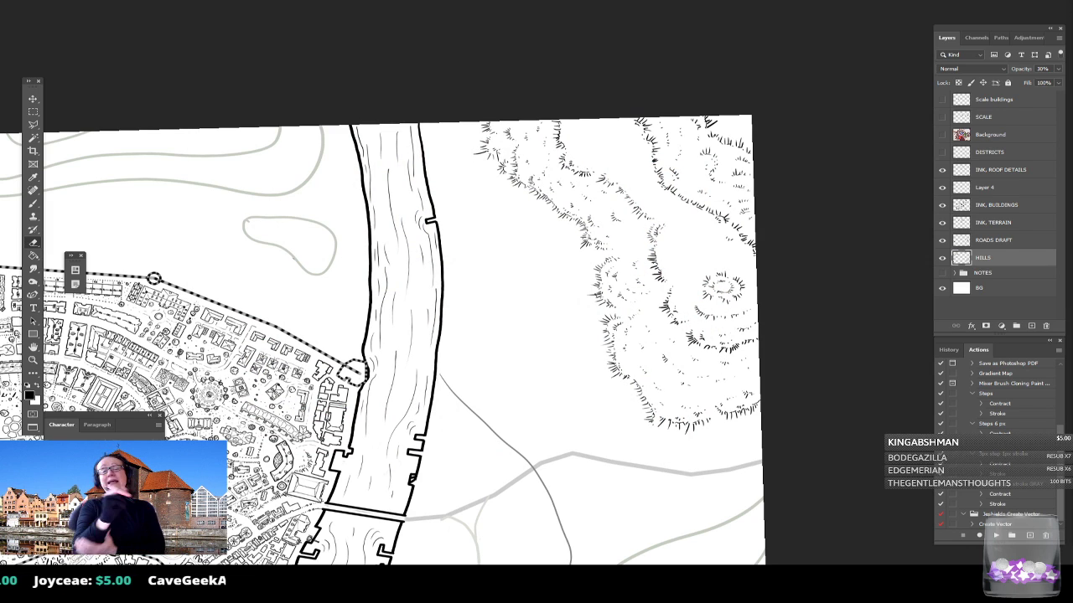
# Step: On the INK, TERRAIN layer, ink both edges of the main road with thin broken lines from the bridge to the map's eastern edge
pyautogui.moveTo(503, 335); pyautogui.dragTo(524, 317)
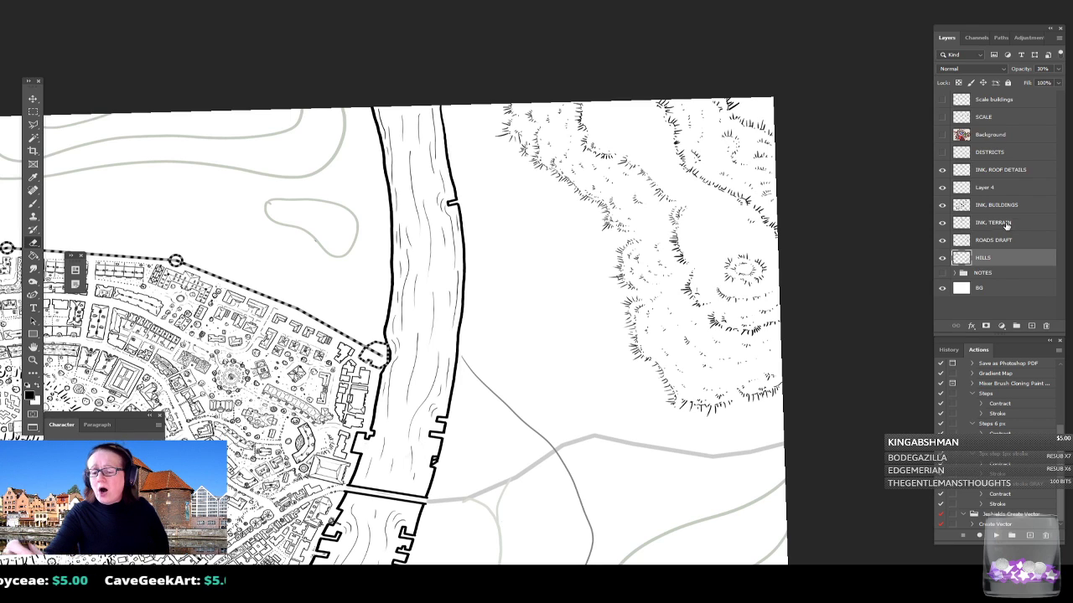
pyautogui.click(1006, 224)
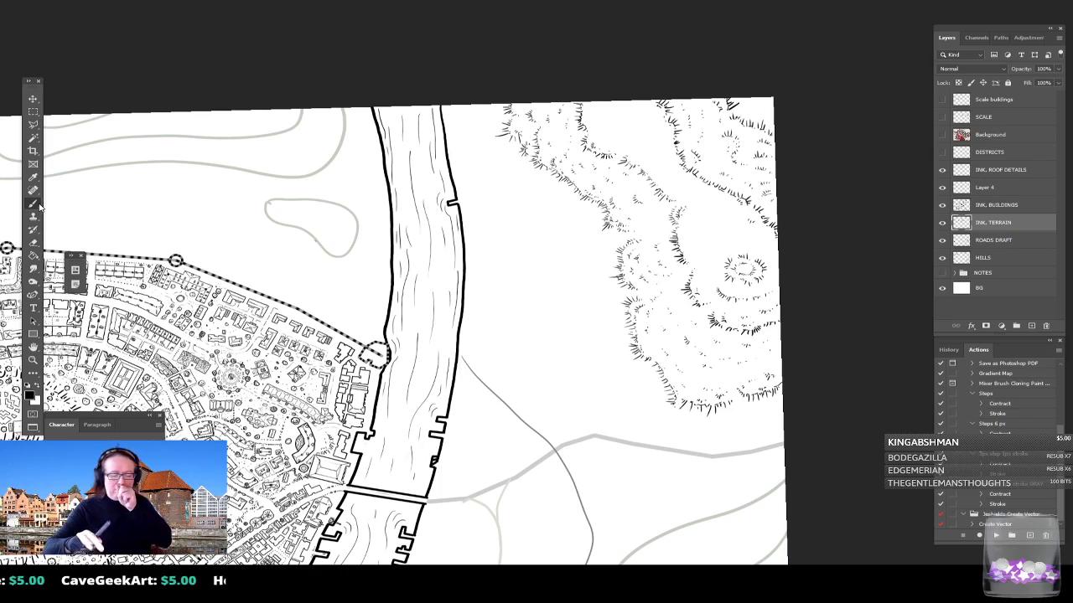
pyautogui.scroll(3, 518, 335)
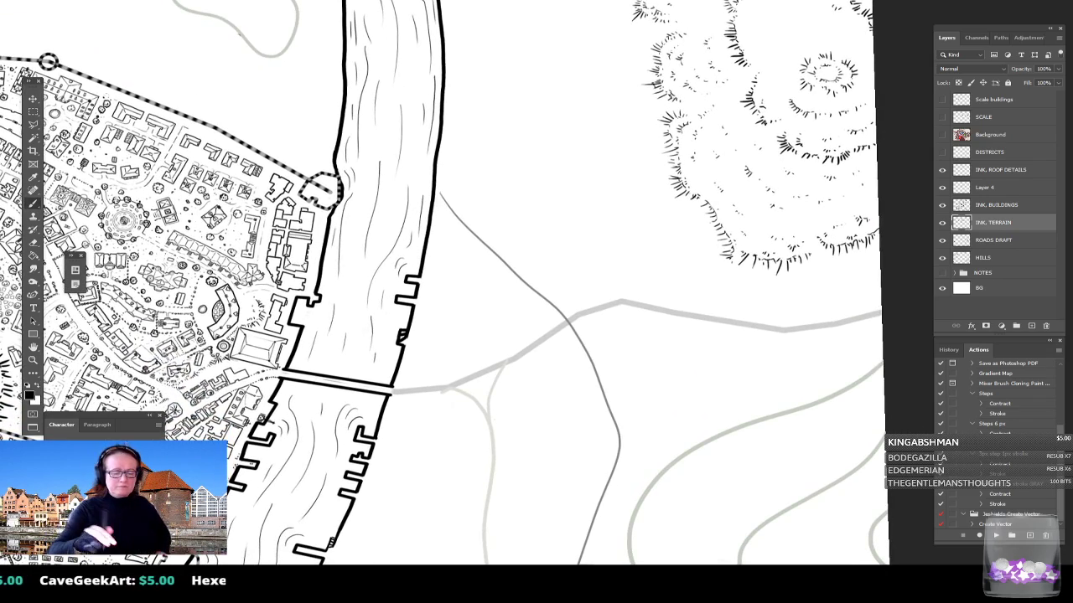
pyautogui.moveTo(518, 285); pyautogui.dragTo(492, 338)
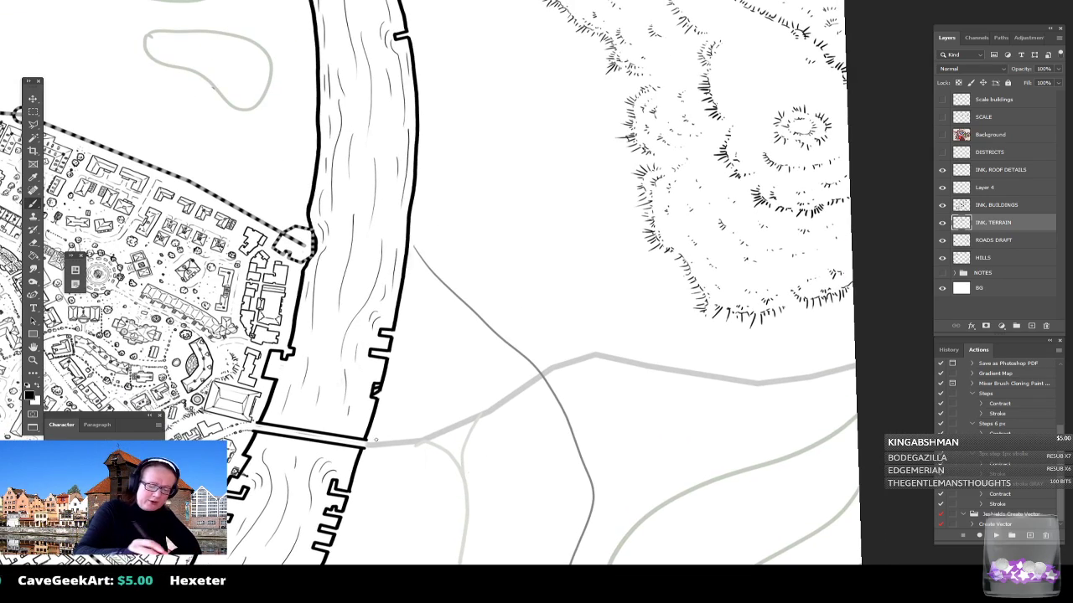
pyautogui.moveTo(369, 441)
pyautogui.mouseDown()
pyautogui.moveTo(482, 417)
pyautogui.moveTo(549, 367)
pyautogui.moveTo(593, 352)
pyautogui.moveTo(755, 380)
pyautogui.moveTo(855, 365)
pyautogui.mouseUp()
pyautogui.moveTo(372, 447)
pyautogui.mouseDown()
pyautogui.moveTo(437, 448)
pyautogui.moveTo(431, 440)
pyautogui.moveTo(447, 451)
pyautogui.moveTo(433, 440)
pyautogui.moveTo(472, 424)
pyautogui.moveTo(460, 455)
pyautogui.moveTo(481, 419)
pyautogui.moveTo(589, 360)
pyautogui.moveTo(733, 383)
pyautogui.moveTo(872, 365)
pyautogui.mouseUp()
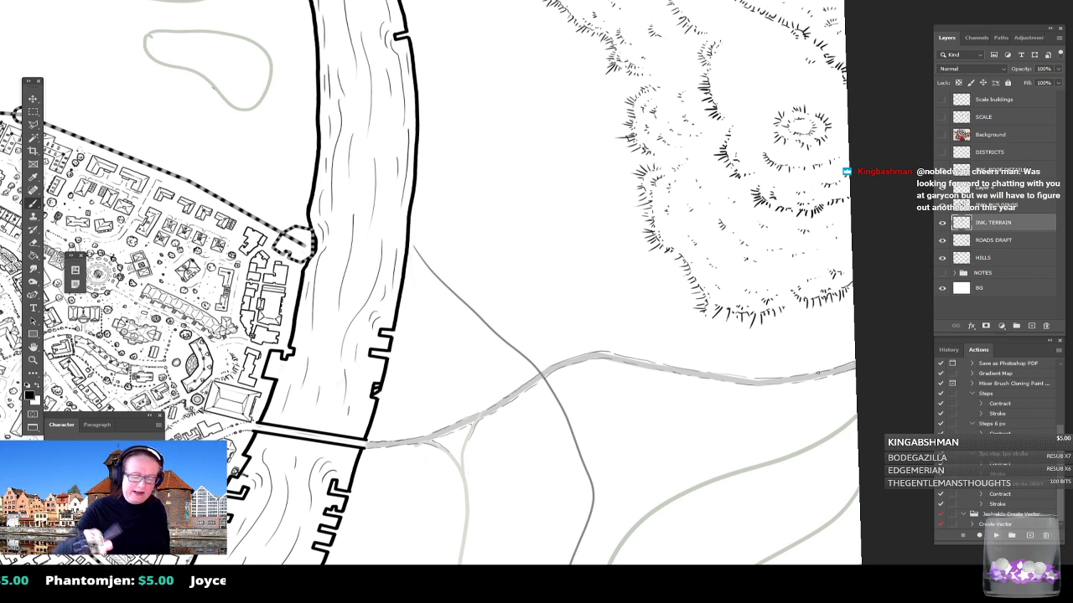
# Step: Ink the edges of the forked junction where the southbound side road meets the main road, using thin broken lines
pyautogui.scroll(-3, 818, 373)
pyautogui.scroll(3, 818, 373)
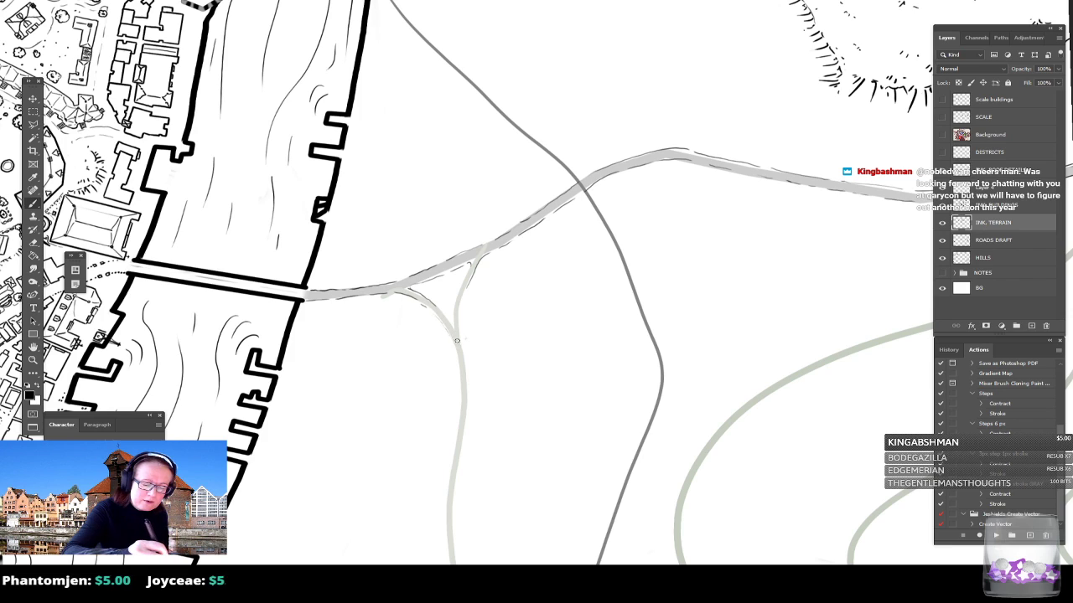
pyautogui.moveTo(448, 320); pyautogui.dragTo(470, 266)
pyautogui.moveTo(462, 306)
pyautogui.mouseDown()
pyautogui.moveTo(468, 291)
pyautogui.moveTo(455, 342)
pyautogui.moveTo(464, 359)
pyautogui.moveTo(480, 368)
pyautogui.moveTo(506, 352)
pyautogui.moveTo(481, 350)
pyautogui.mouseUp()
pyautogui.press(']')
pyautogui.press(']')
pyautogui.press(']')
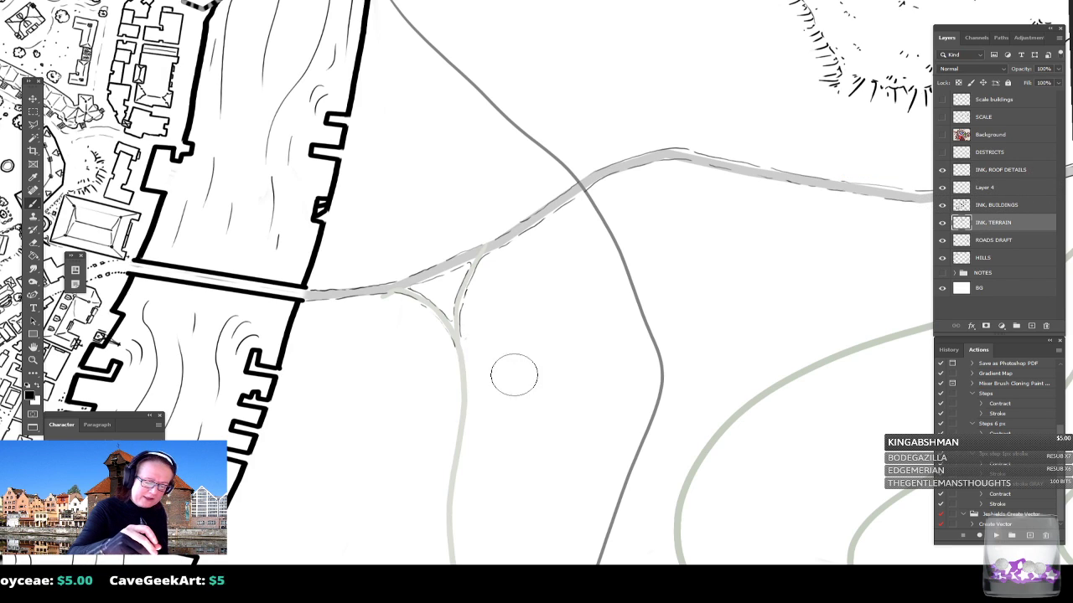
pyautogui.press('[')
pyautogui.press('[')
pyautogui.press('[')
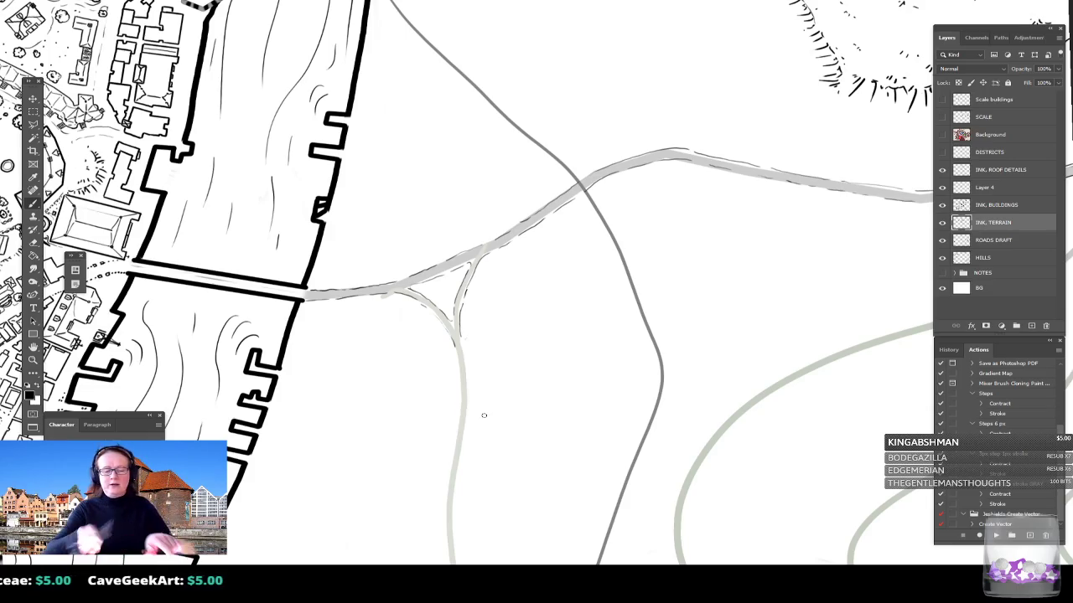
# Step: Draw a narrow winding footpath with thin double edges from the hill's southern foot down to the main road
pyautogui.scroll(-5, 484, 416)
pyautogui.scroll(3, 484, 416)
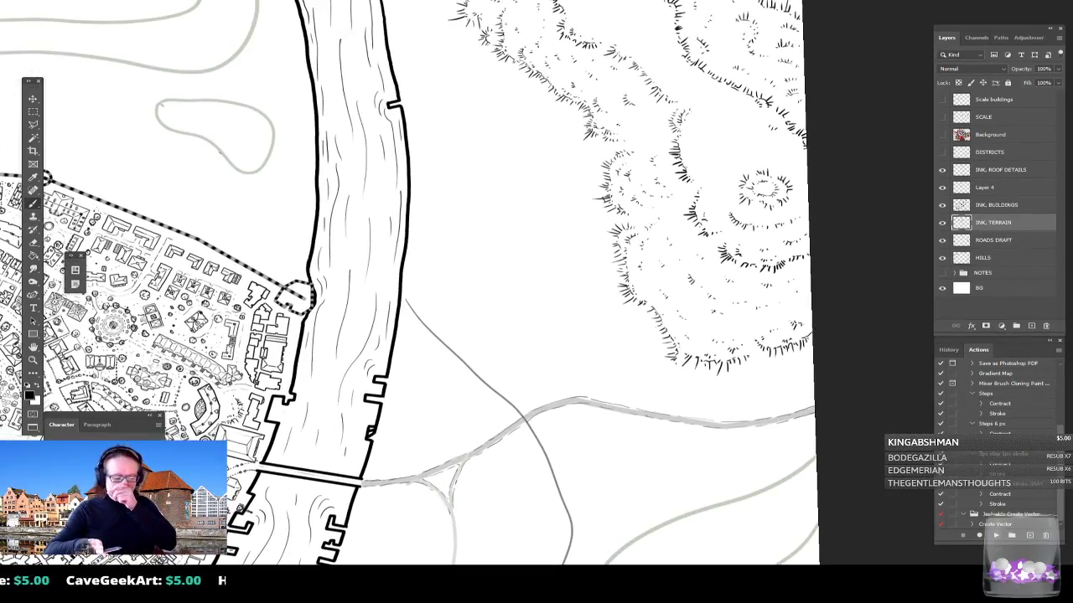
pyautogui.scroll(3, 483, 284)
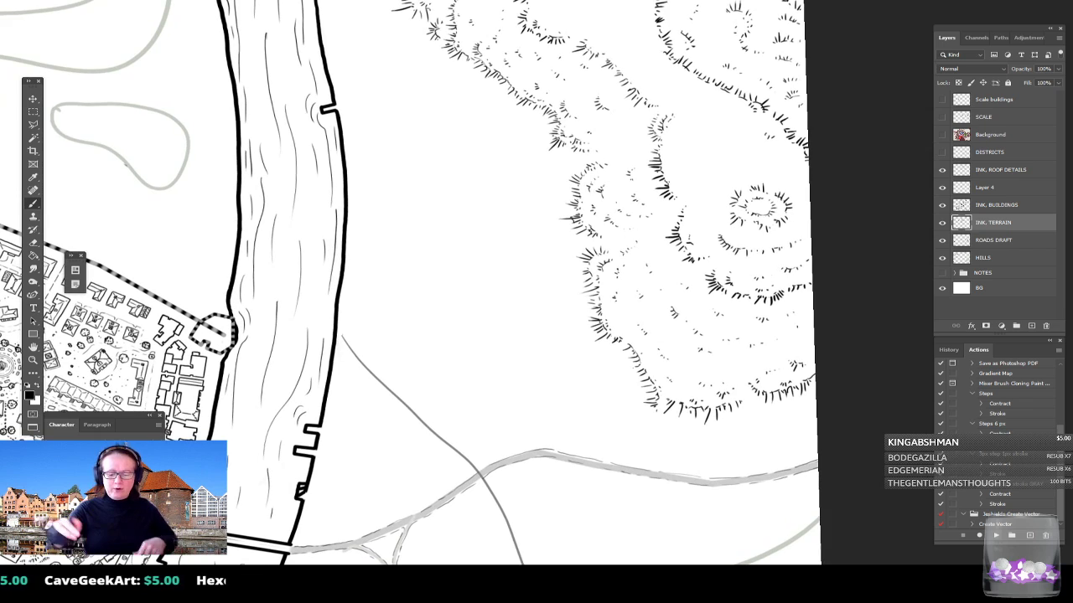
pyautogui.scroll(2, 484, 285)
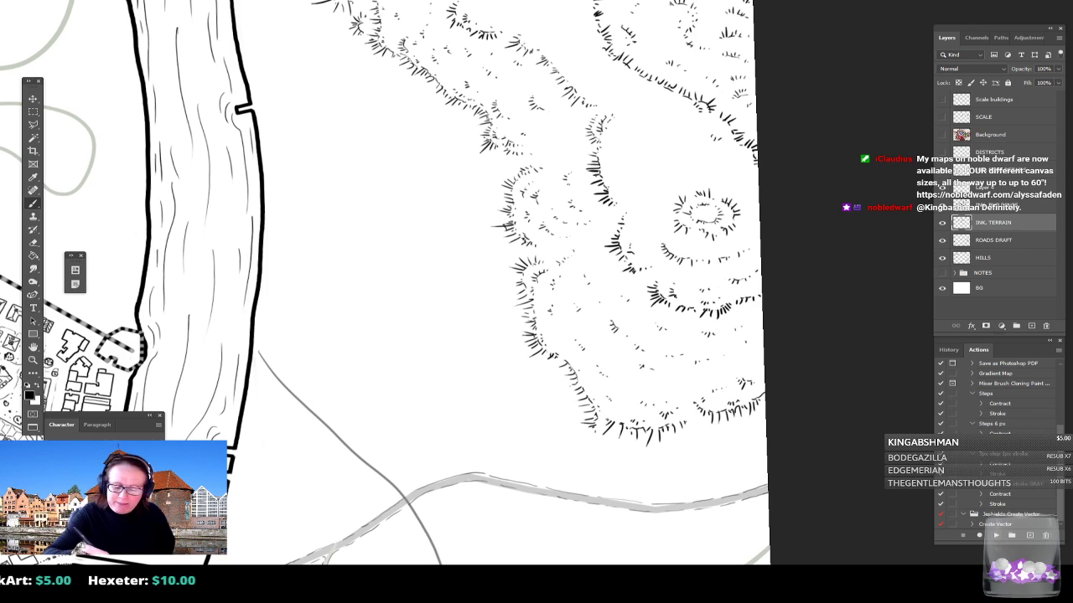
pyautogui.moveTo(684, 412); pyautogui.dragTo(713, 489)
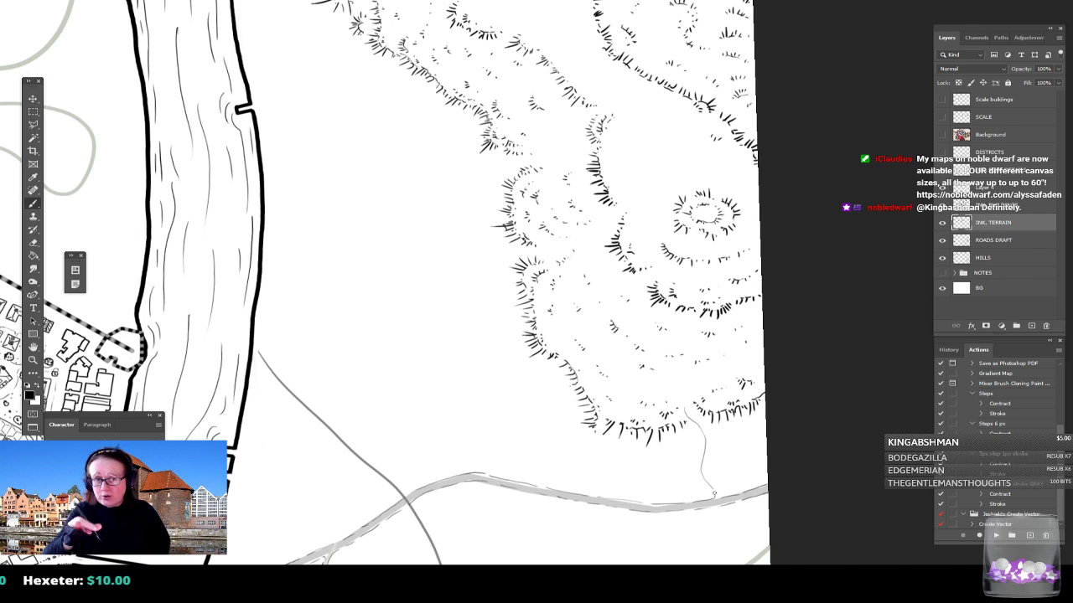
pyautogui.moveTo(688, 409); pyautogui.dragTo(693, 417)
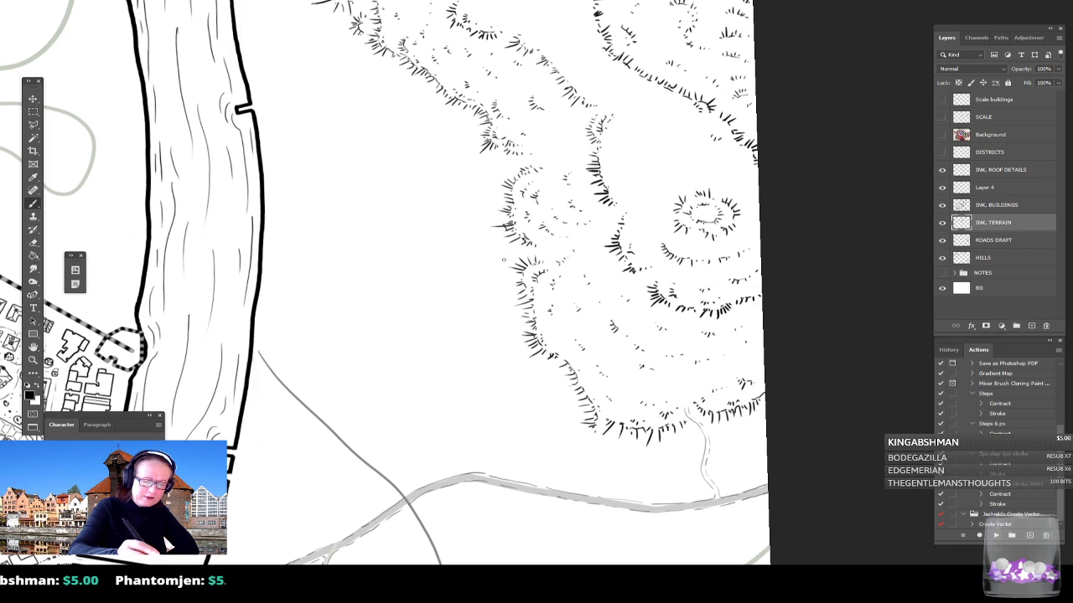
# Step: Draw a winding path from the gap in the hill's western hatching to the diagonal riverside road, with a dashed second edge alongside it
pyautogui.hscroll(-1, 489, 266)
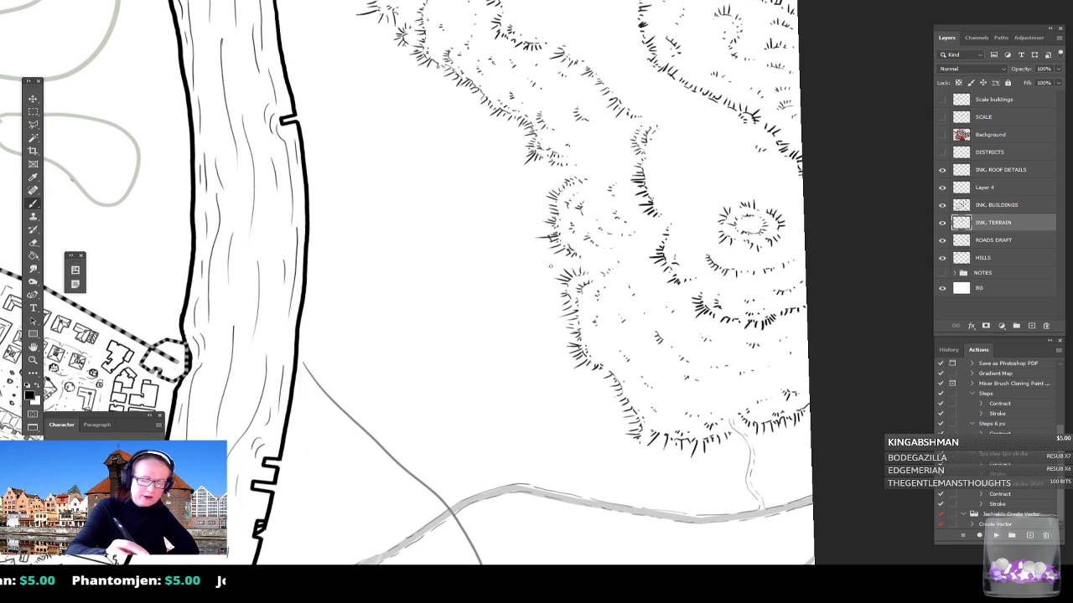
pyautogui.moveTo(547, 266)
pyautogui.mouseDown()
pyautogui.moveTo(518, 293)
pyautogui.moveTo(513, 318)
pyautogui.moveTo(417, 373)
pyautogui.moveTo(385, 426)
pyautogui.mouseUp()
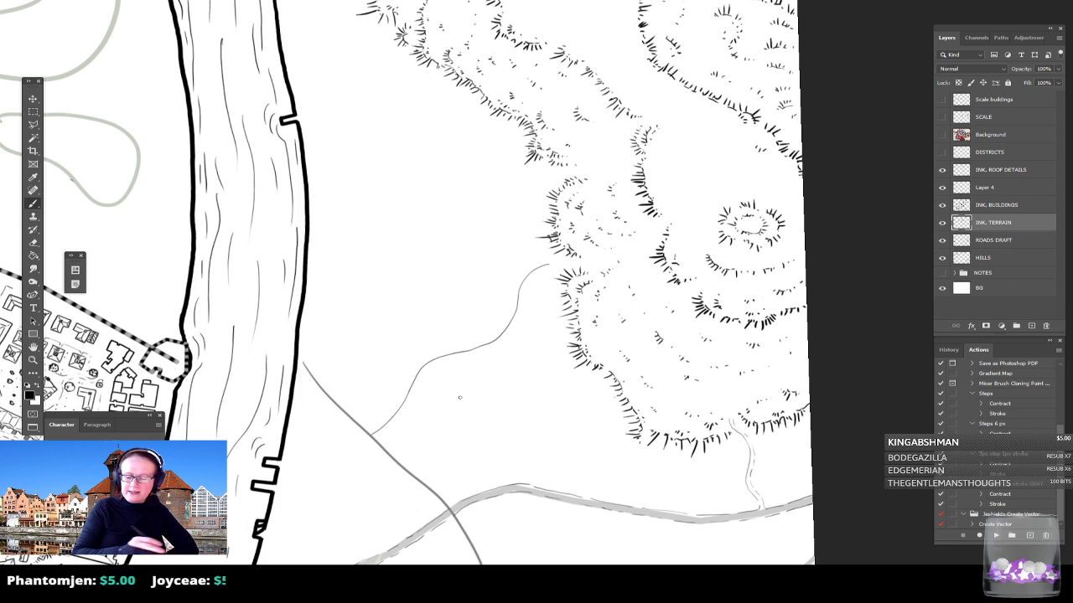
pyautogui.moveTo(533, 485); pyautogui.dragTo(738, 371)
pyautogui.scroll(2, 607, 518)
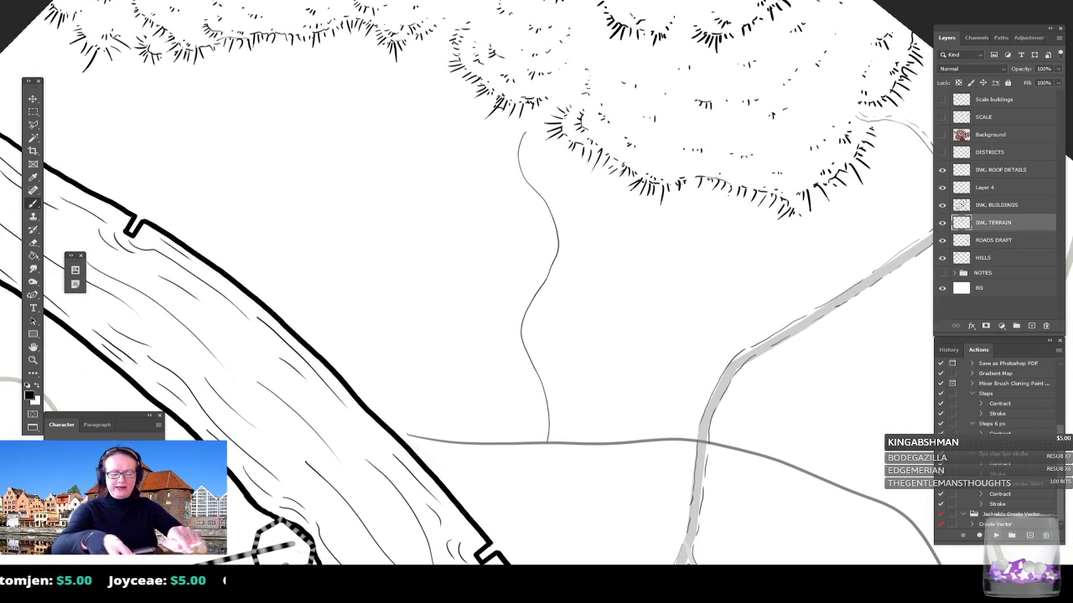
pyautogui.moveTo(544, 335); pyautogui.dragTo(540, 370)
pyautogui.moveTo(534, 146)
pyautogui.mouseDown()
pyautogui.moveTo(519, 198)
pyautogui.moveTo(561, 272)
pyautogui.moveTo(524, 362)
pyautogui.moveTo(555, 478)
pyautogui.mouseUp()
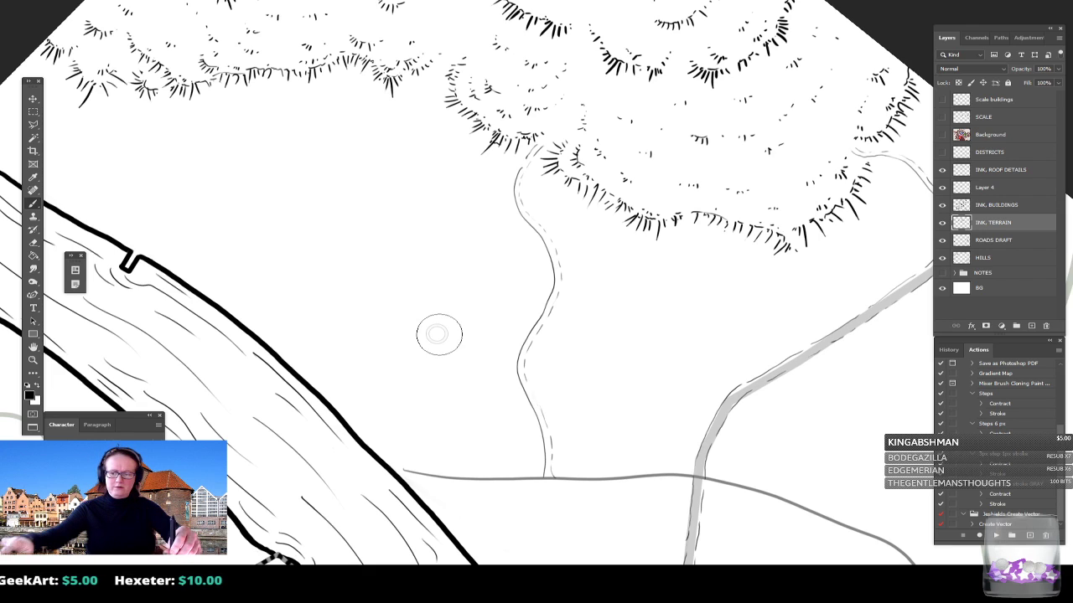
# Step: Erase small gaps along the winding path's solid edge with a small brush, so that both edges are dashed
pyautogui.press('[')
pyautogui.press('[')
pyautogui.press('[')
pyautogui.press('[')
pyautogui.press('[')
pyautogui.press('[')
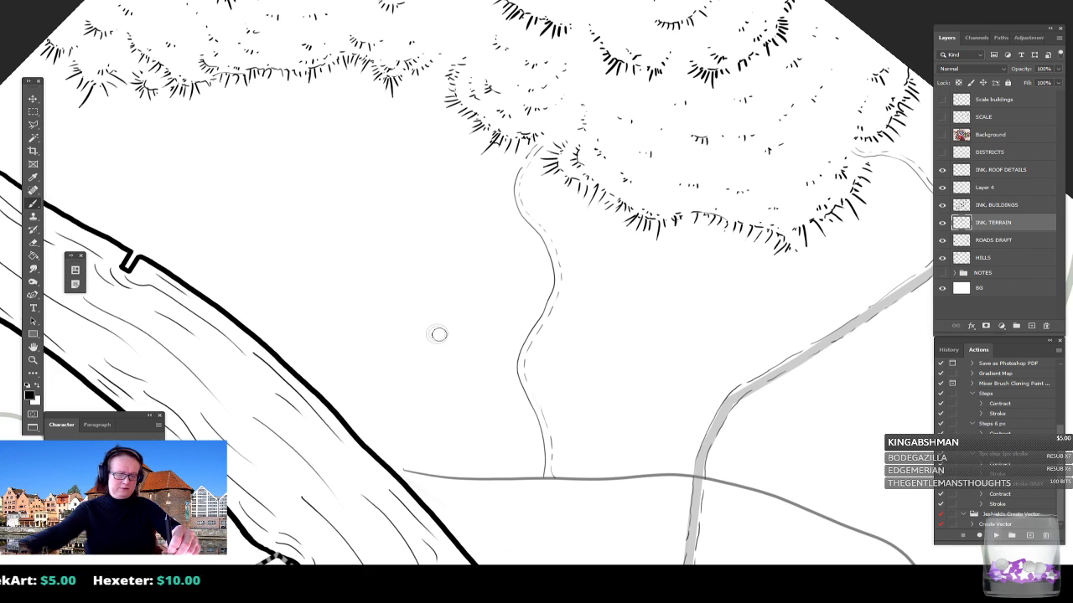
pyautogui.press('[')
pyautogui.press('[')
pyautogui.press('[')
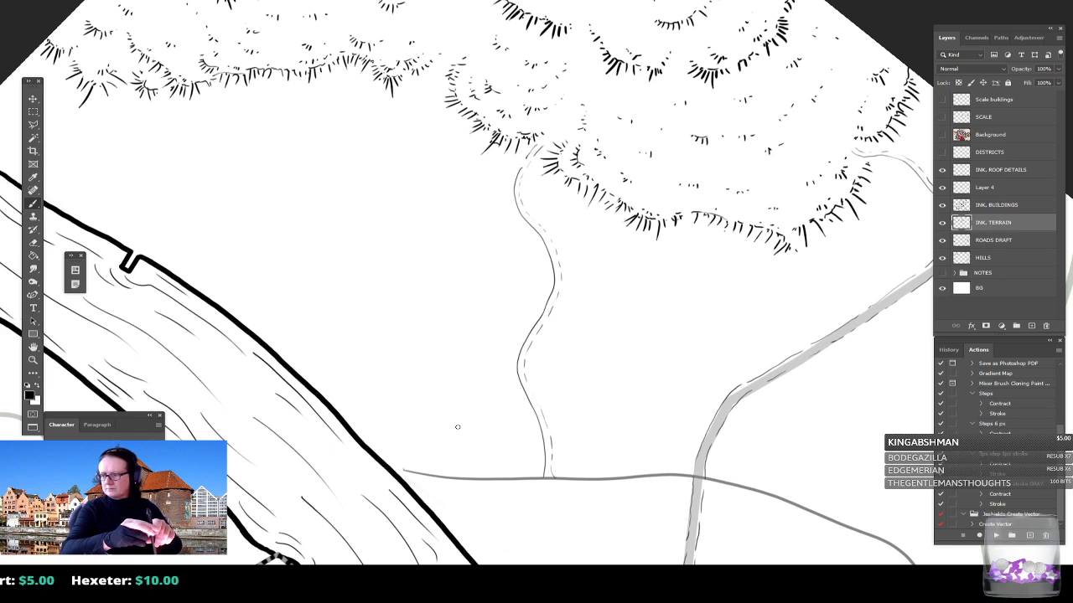
pyautogui.moveTo(537, 474)
pyautogui.mouseDown()
pyautogui.moveTo(542, 433)
pyautogui.moveTo(517, 374)
pyautogui.moveTo(554, 285)
pyautogui.mouseUp()
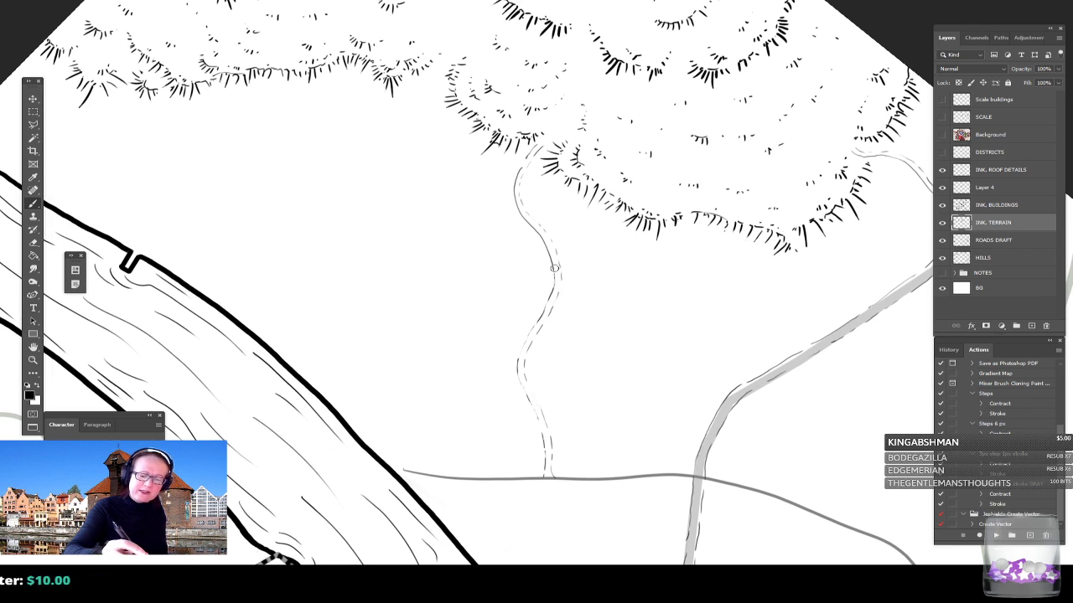
pyautogui.click(541, 239)
pyautogui.click(533, 228)
pyautogui.click(525, 220)
pyautogui.click(517, 207)
pyautogui.click(515, 194)
pyautogui.click(514, 180)
pyautogui.click(520, 171)
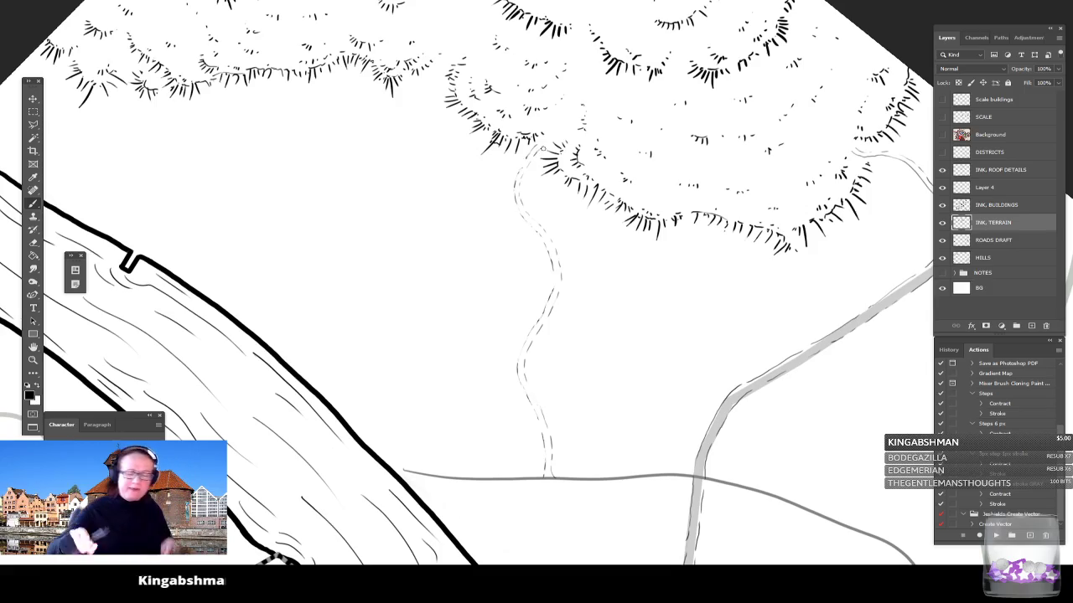
# Step: Scatter small ticks and dots along the river's east bank, from the small jetty south to the start of the diagonal road
pyautogui.hotkey('ctrl', '-')
pyautogui.hotkey('ctrl', '-')
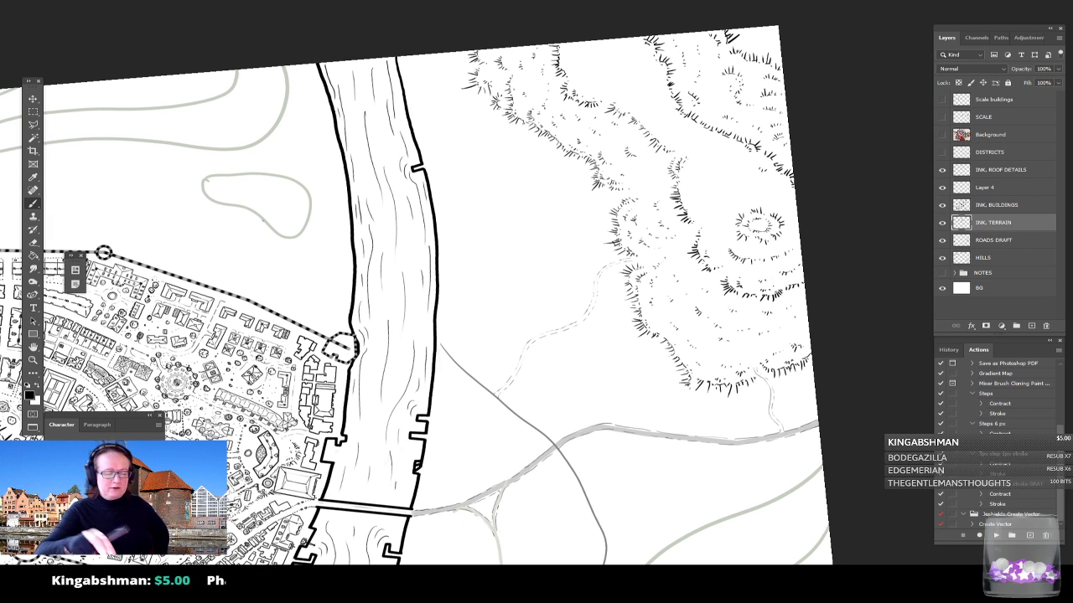
pyautogui.scroll(4, 448, 251)
pyautogui.scroll(1, 335, 444)
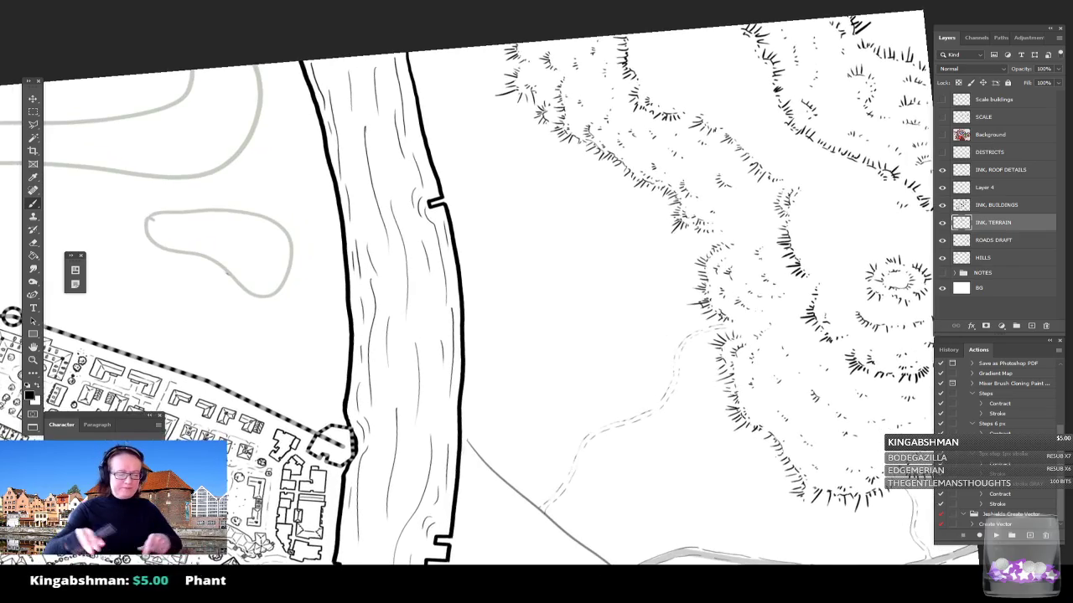
pyautogui.moveTo(435, 251); pyautogui.dragTo(482, 263)
pyautogui.scroll(2, 378, 452)
pyautogui.moveTo(411, 323)
pyautogui.mouseDown()
pyautogui.moveTo(428, 295)
pyautogui.moveTo(409, 320)
pyautogui.mouseUp()
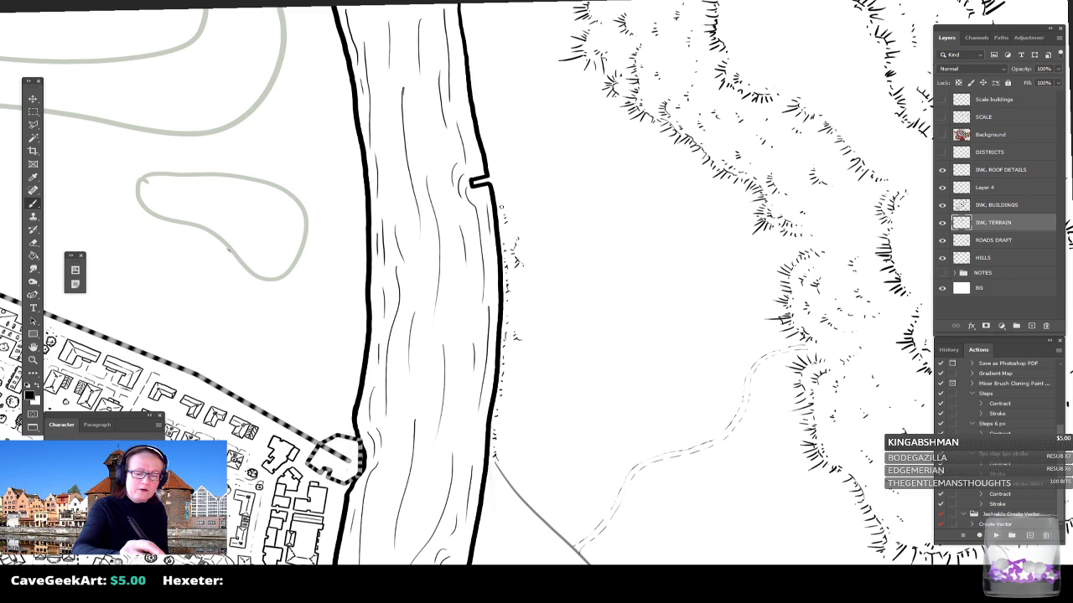
# Step: Extend the scattered ticks and dots along the river's east bank, from the small jetty north to the map's edge
pyautogui.moveTo(415, 77); pyautogui.dragTo(494, 195)
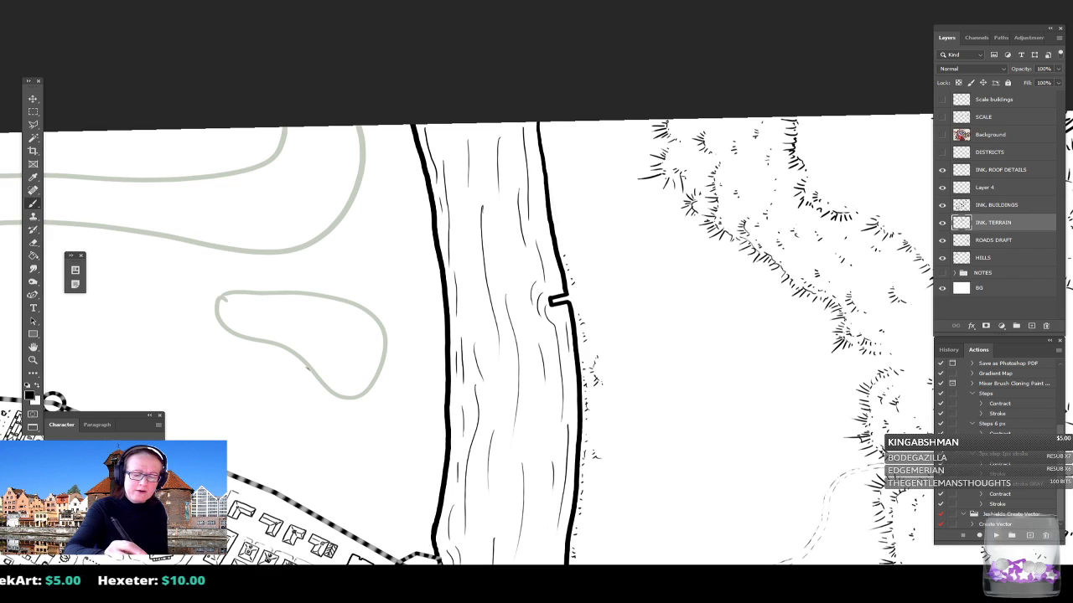
pyautogui.moveTo(563, 245); pyautogui.dragTo(560, 235)
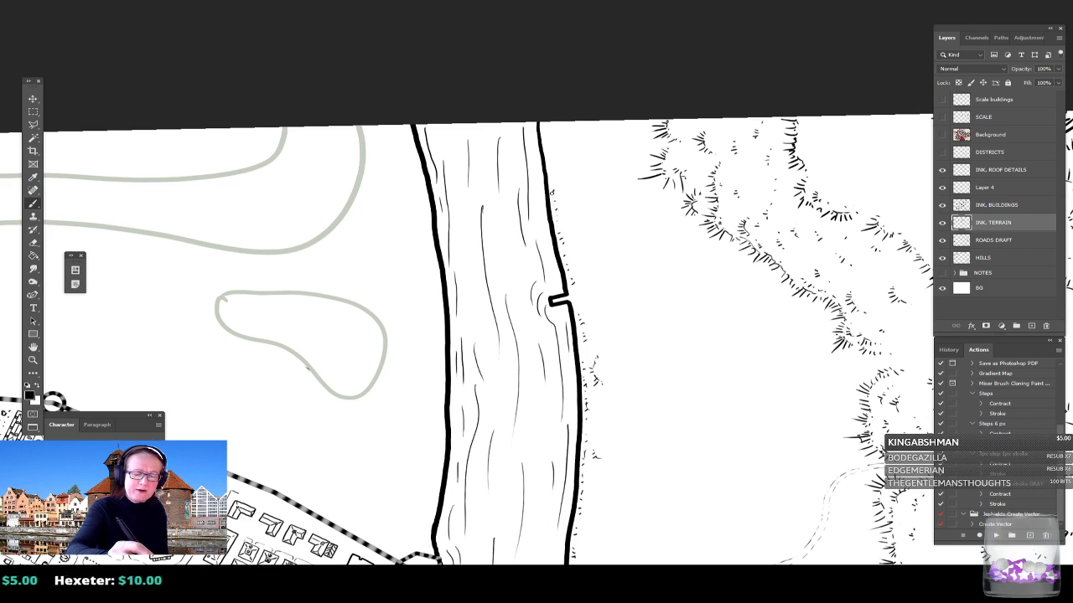
pyautogui.moveTo(553, 176); pyautogui.dragTo(555, 185)
pyautogui.moveTo(556, 190); pyautogui.dragTo(567, 255)
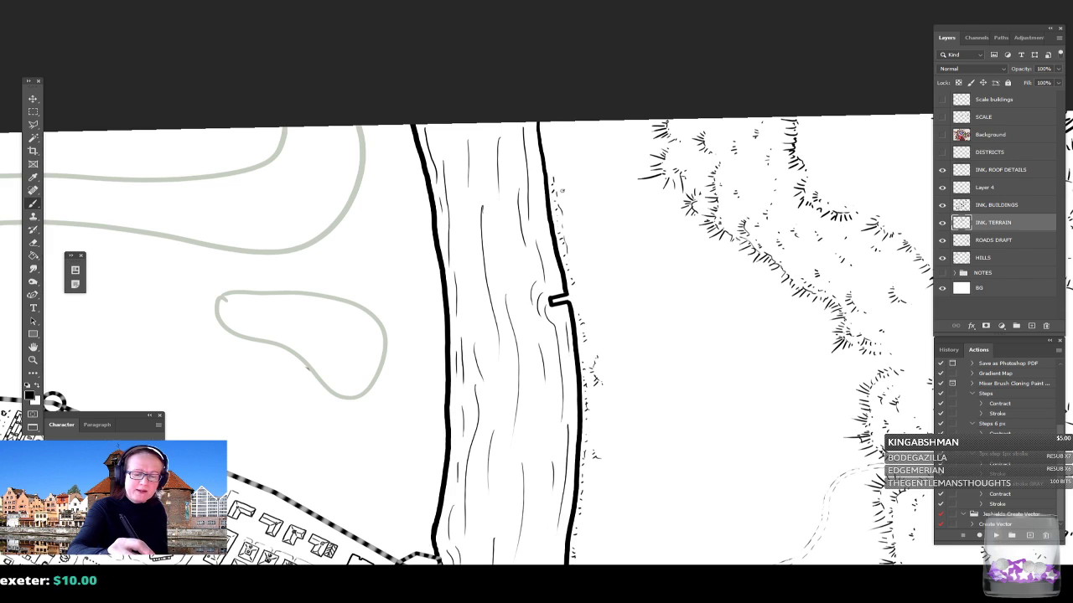
pyautogui.moveTo(560, 174); pyautogui.dragTo(566, 191)
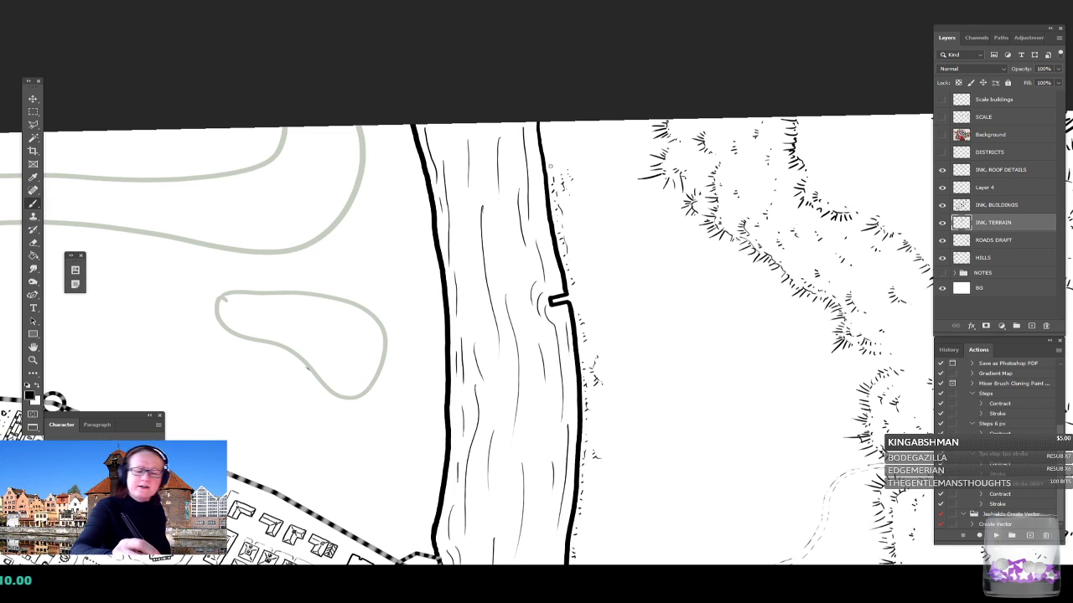
pyautogui.moveTo(552, 153); pyautogui.dragTo(557, 159)
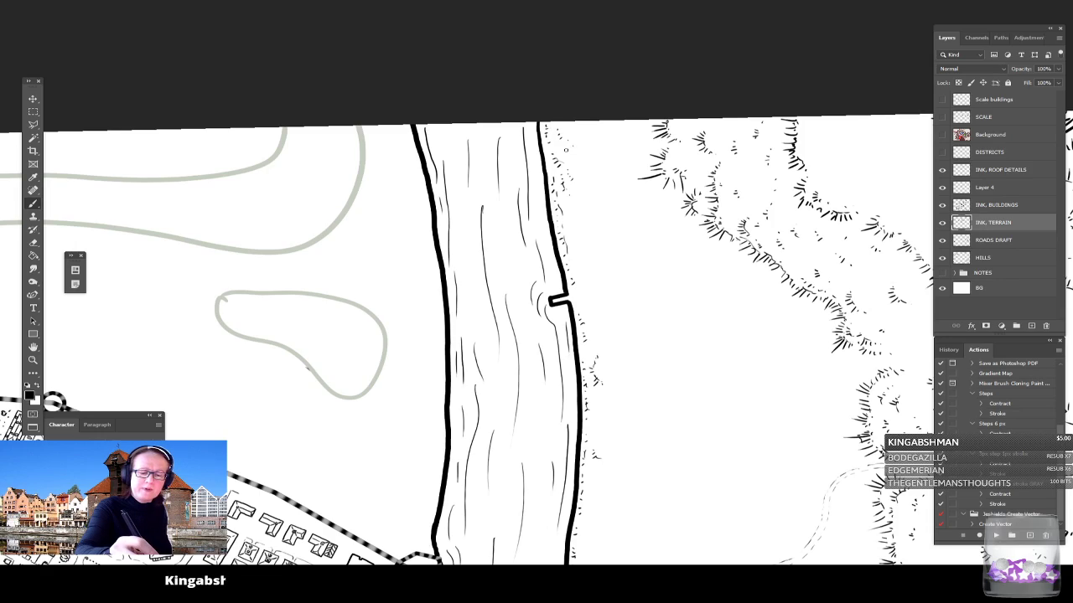
# Step: Dot small ticks along the river's west bank, north of the city wall's corner tower
pyautogui.moveTo(668, 372); pyautogui.dragTo(579, 160)
pyautogui.scroll(-5, 496, 303)
pyautogui.scroll(3, 507, 240)
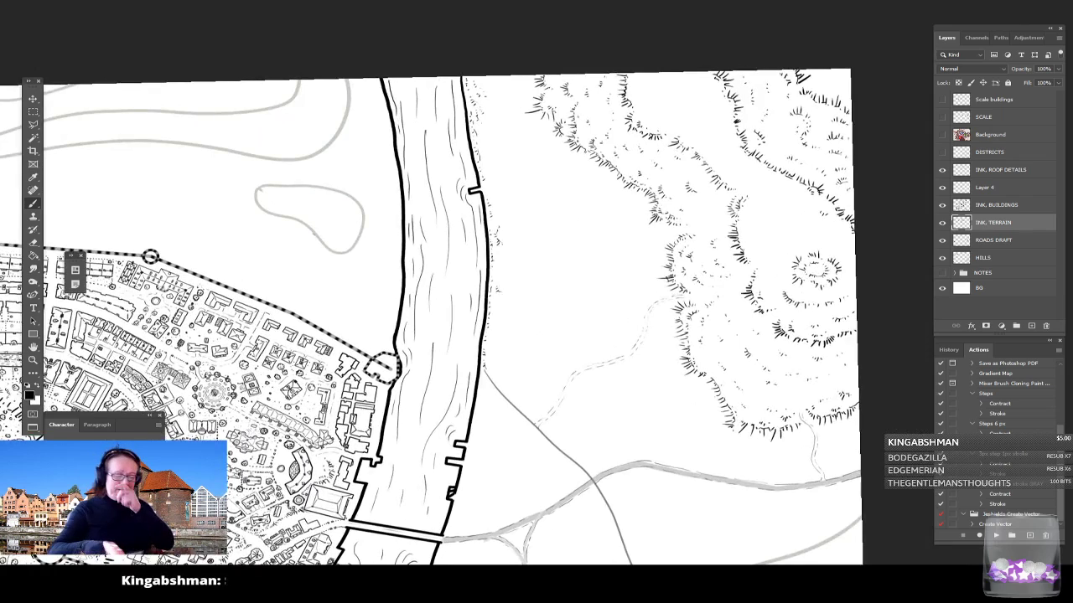
pyautogui.moveTo(503, 319); pyautogui.dragTo(575, 261)
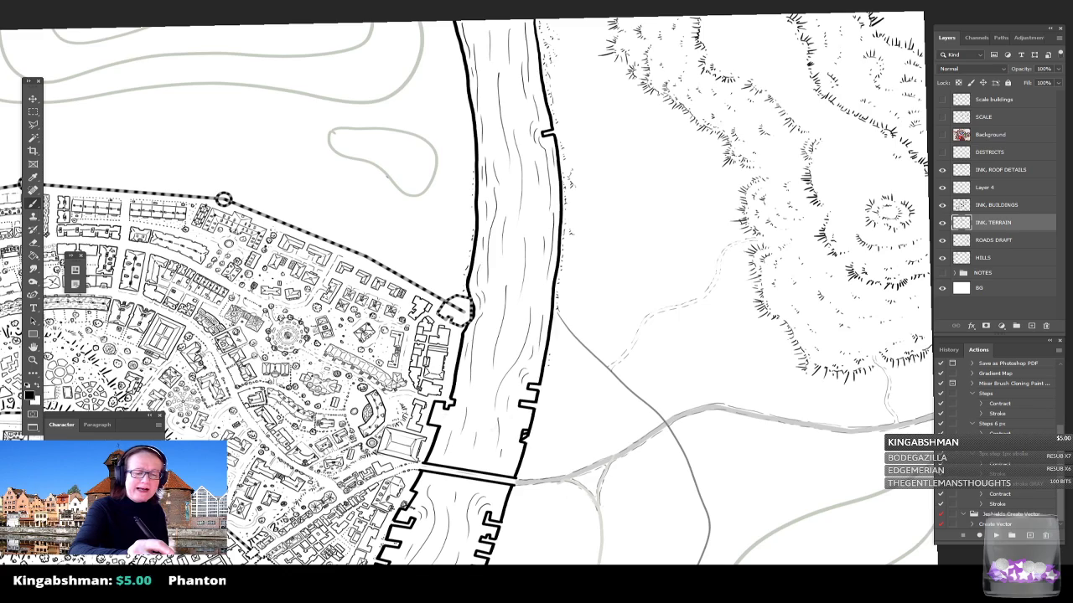
pyautogui.scroll(-4, 536, 477)
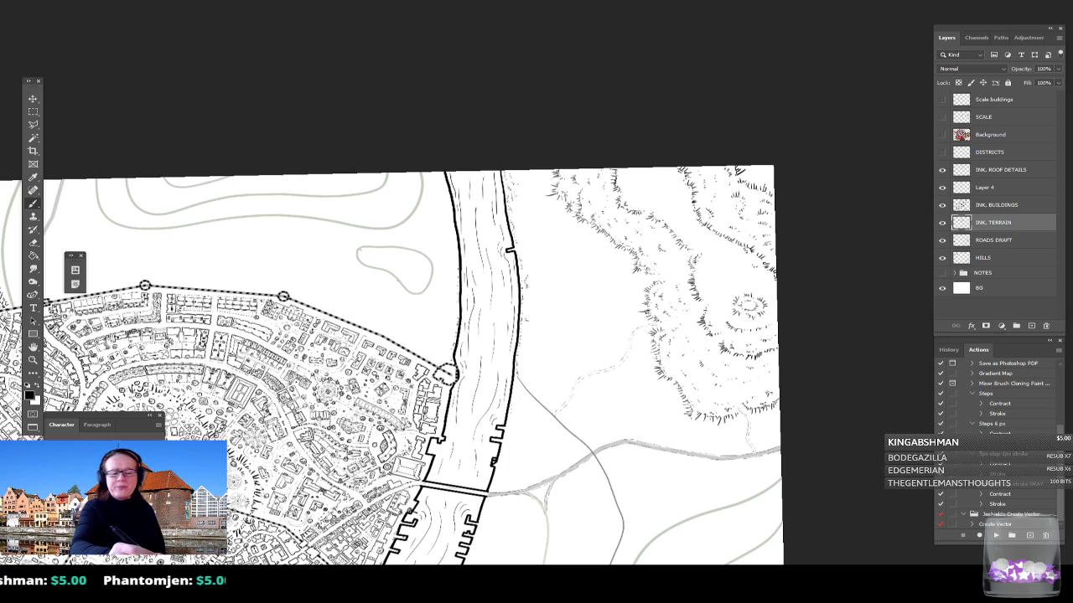
pyautogui.scroll(4, 517, 214)
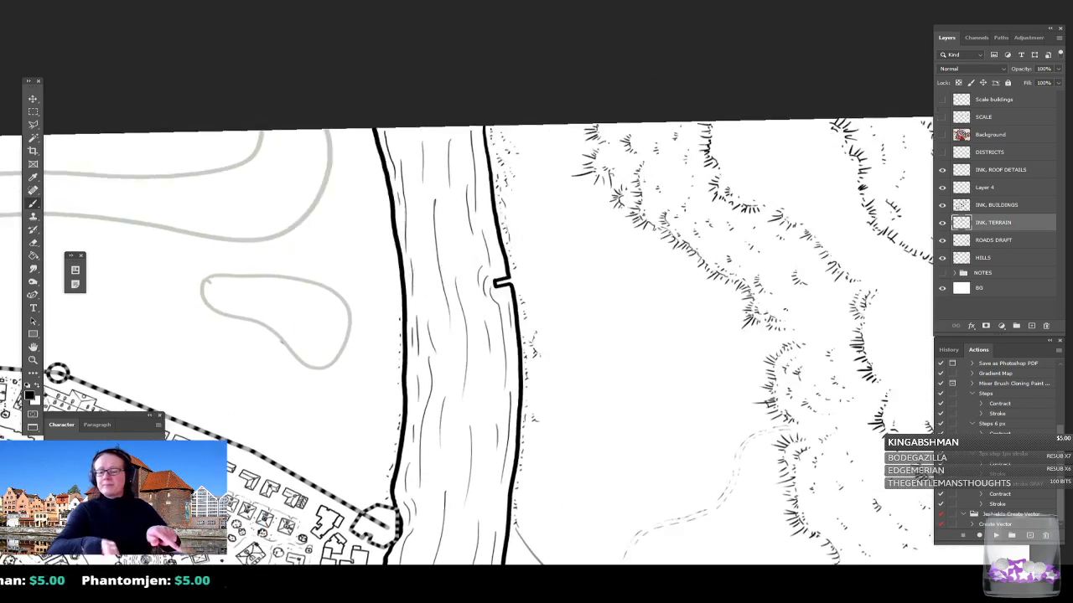
# Step: On the INK, BUILDINGS layer, draw the outline of a small L-shaped building just northeast of the jetty on the east bank
pyautogui.click(994, 205)
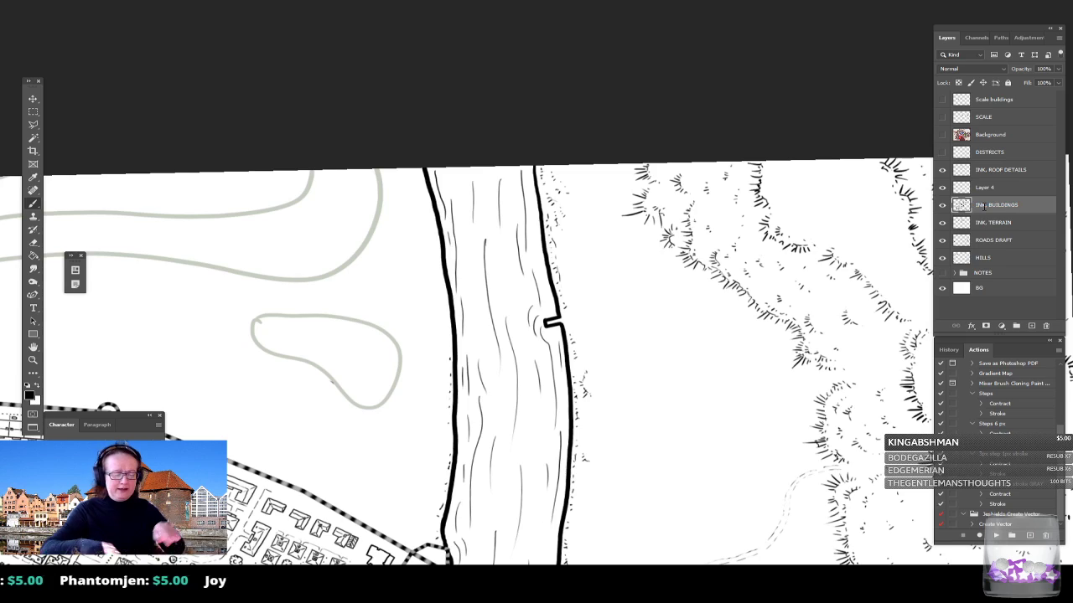
pyautogui.moveTo(469, 402); pyautogui.dragTo(664, 206)
pyautogui.moveTo(788, 101)
pyautogui.mouseDown()
pyautogui.moveTo(678, 232)
pyautogui.moveTo(645, 290)
pyautogui.moveTo(488, 394)
pyautogui.moveTo(507, 374)
pyautogui.moveTo(496, 398)
pyautogui.moveTo(523, 396)
pyautogui.moveTo(506, 374)
pyautogui.moveTo(525, 386)
pyautogui.mouseUp()
pyautogui.scroll(4, 645, 291)
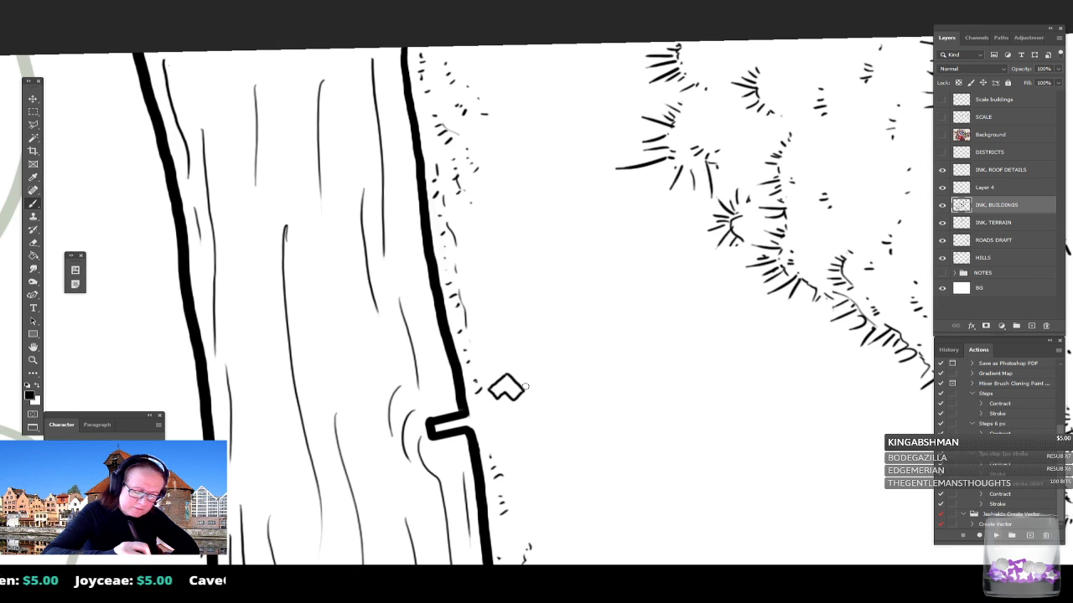
# Step: On the INK, ROOF DETAILS layer, add the roof lines to the small L-shaped building beside the jetty
pyautogui.hotkey('alt', ']')
pyautogui.hotkey('alt', ']')
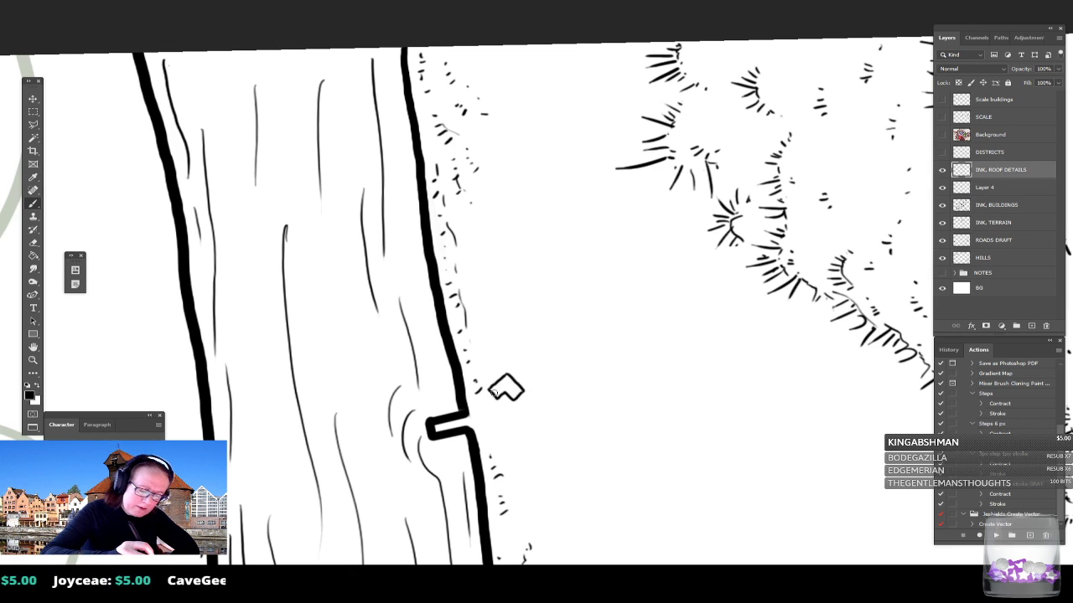
pyautogui.moveTo(506, 385); pyautogui.dragTo(518, 394)
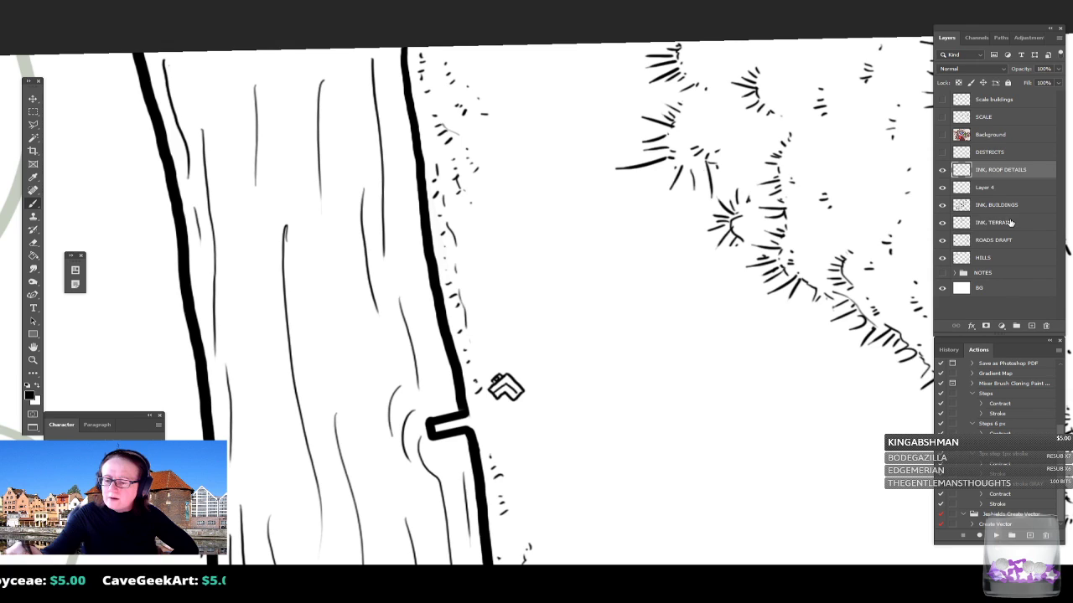
# Step: On the INK, TERRAIN layer, add small ground marks around the building and jetty, and draw a tiny boat beneath the jetty
pyautogui.hotkey('alt', '[')
pyautogui.hotkey('alt', '[')
pyautogui.hotkey('alt', '[')
pyautogui.moveTo(479, 429); pyautogui.dragTo(486, 428)
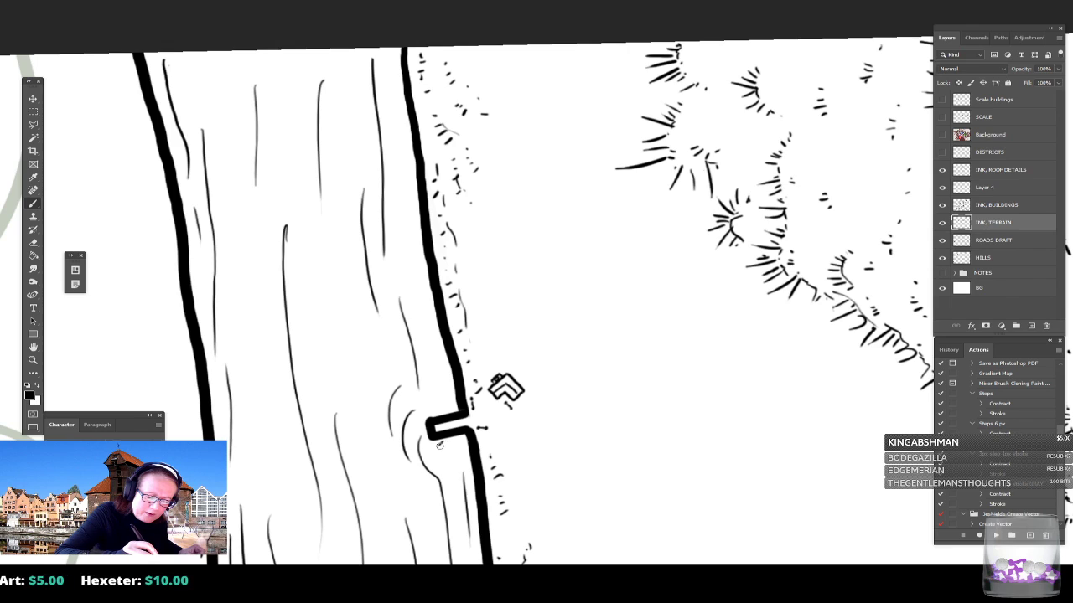
pyautogui.moveTo(446, 443); pyautogui.dragTo(441, 446)
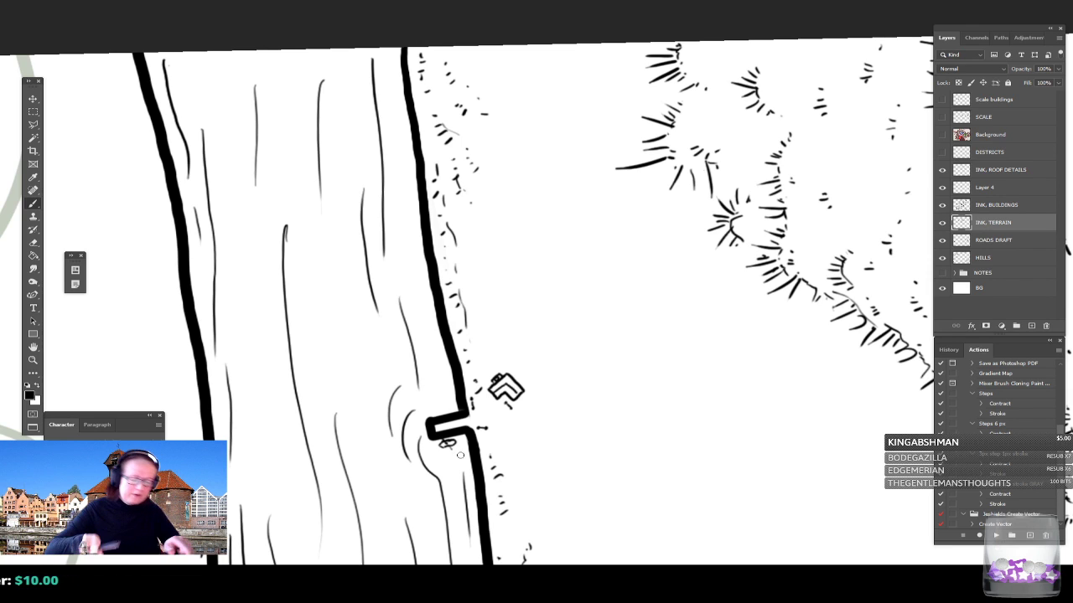
pyautogui.scroll(-6, 523, 448)
pyautogui.moveTo(523, 449); pyautogui.dragTo(725, 142)
pyautogui.hotkey('ctrl', '-')
pyautogui.hotkey('ctrl', '-')
pyautogui.moveTo(348, 579); pyautogui.dragTo(668, 488)
pyautogui.moveTo(905, 142); pyautogui.dragTo(491, 317)
pyautogui.scroll(5, 578, 278)
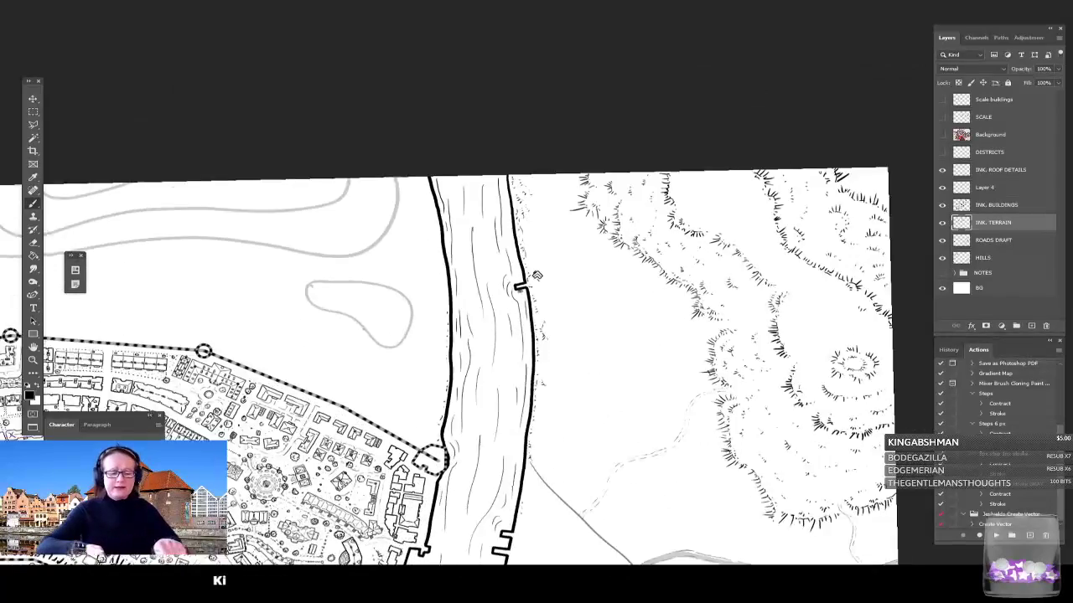
# Step: Look over the whole city map, from the river jetty and eastern roads to the harbour and surrounding hills
pyautogui.moveTo(497, 279); pyautogui.dragTo(313, 158)
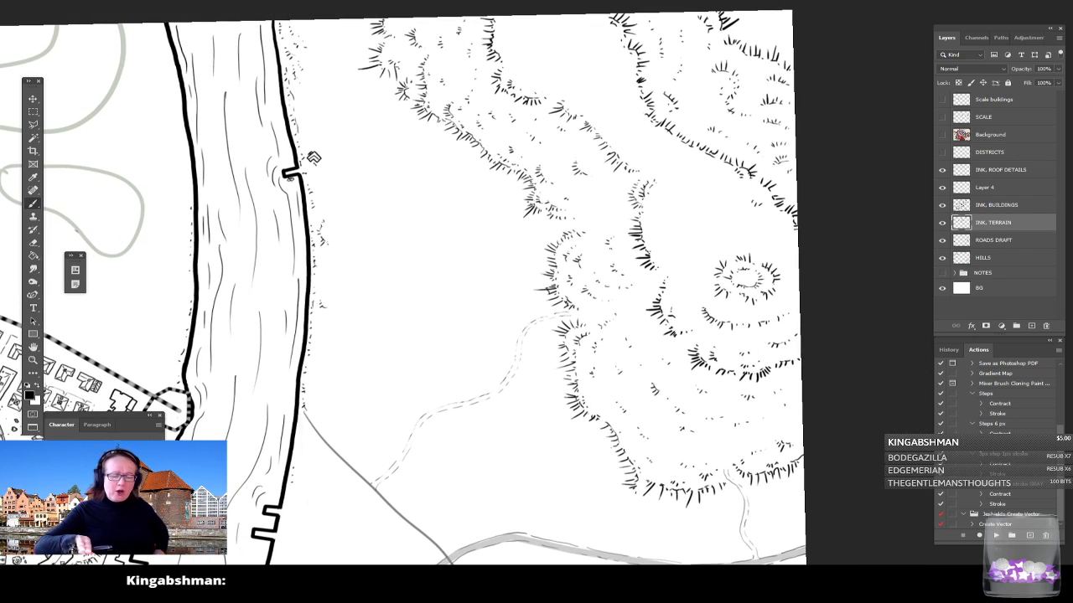
pyautogui.scroll(-3, 313, 158)
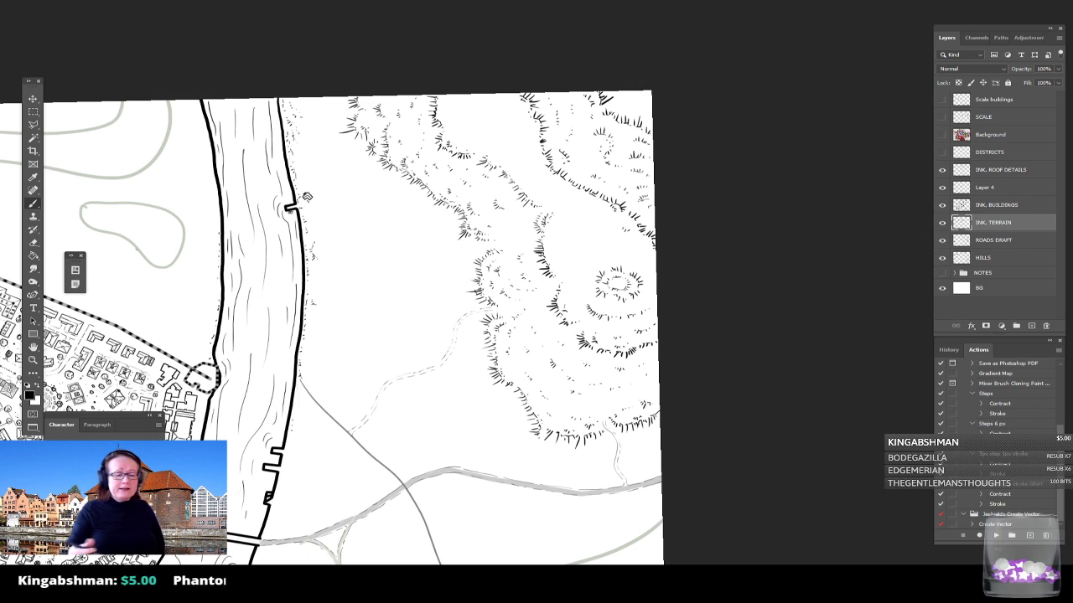
pyautogui.moveTo(419, 336); pyautogui.dragTo(452, 315)
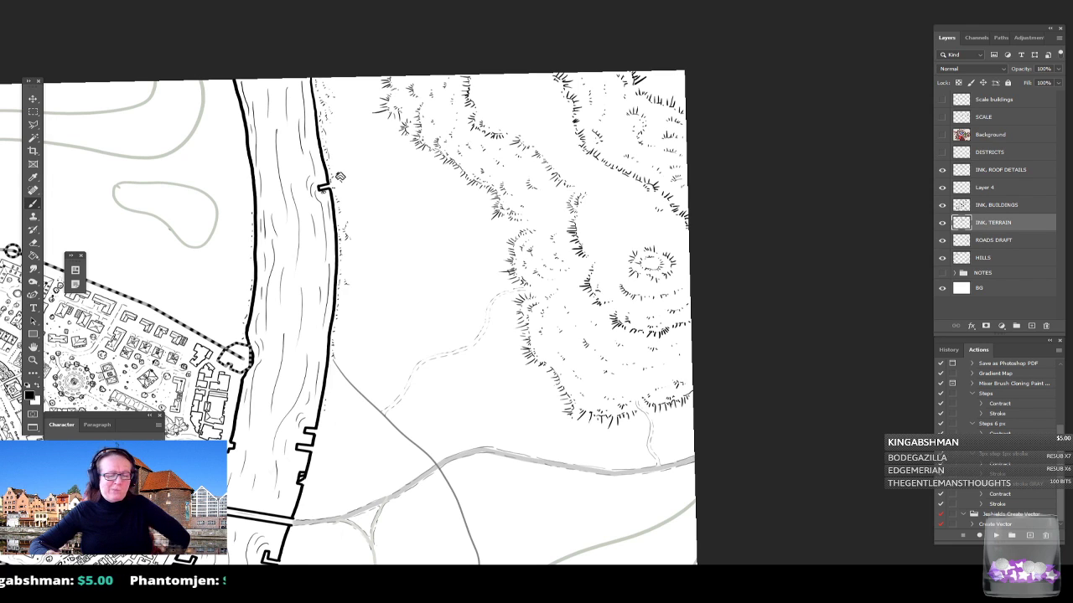
pyautogui.moveTo(419, 293); pyautogui.dragTo(565, 242)
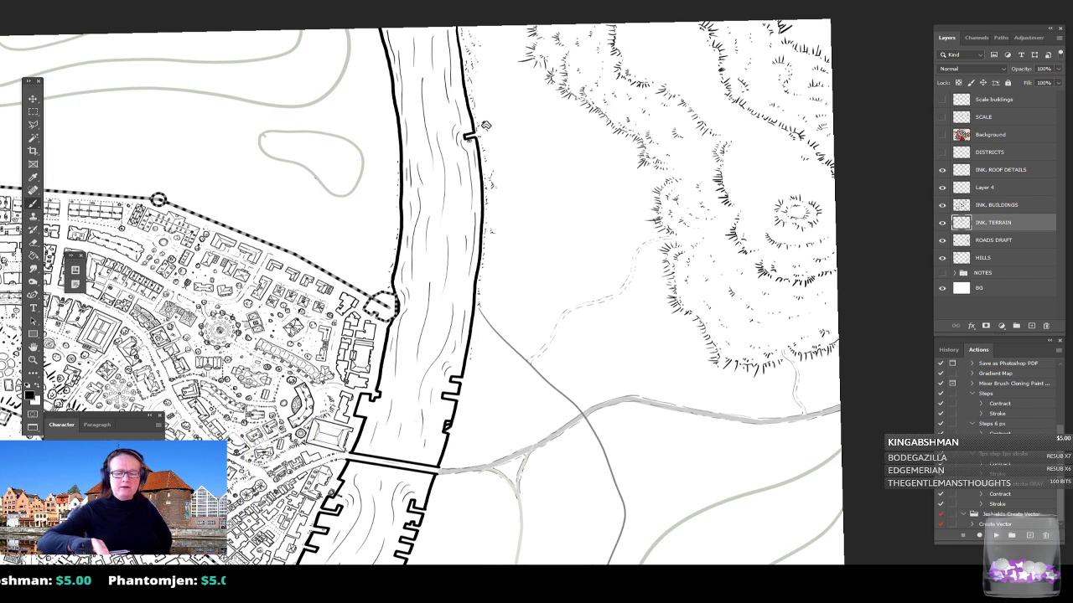
pyautogui.moveTo(503, 419); pyautogui.dragTo(532, 141)
pyautogui.moveTo(512, 453); pyautogui.dragTo(461, 453)
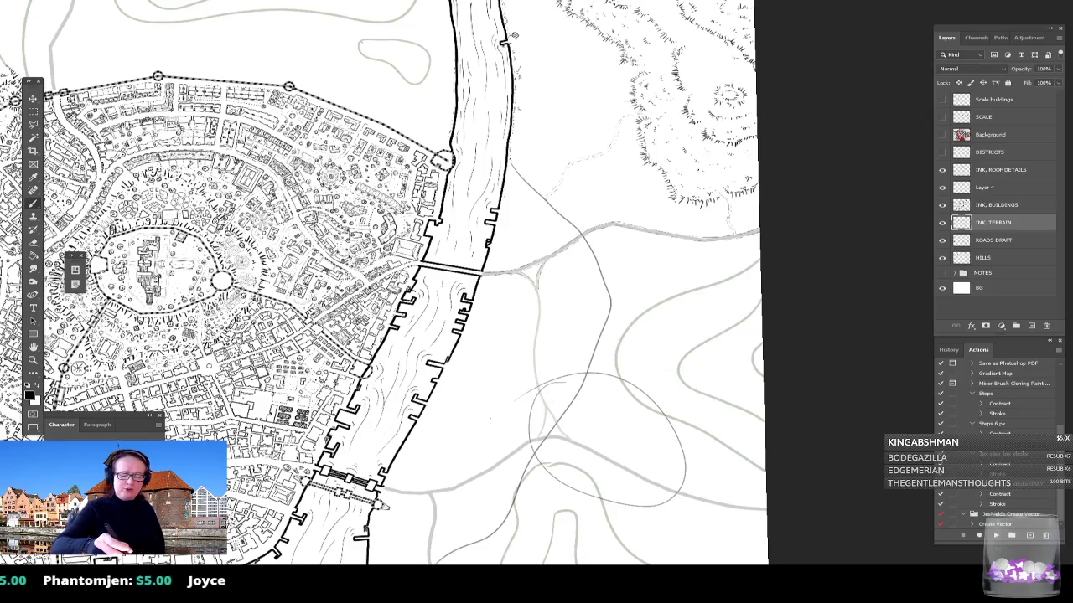
pyautogui.moveTo(503, 419); pyautogui.dragTo(513, 322)
pyautogui.moveTo(586, 285); pyautogui.dragTo(537, 261)
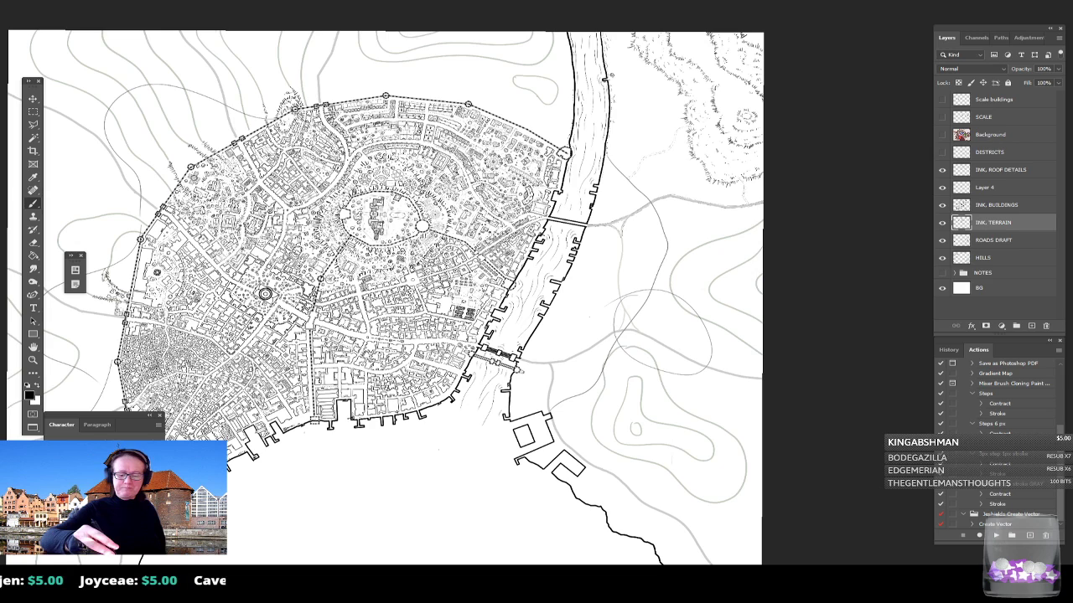
pyautogui.moveTo(469, 277); pyautogui.dragTo(547, 340)
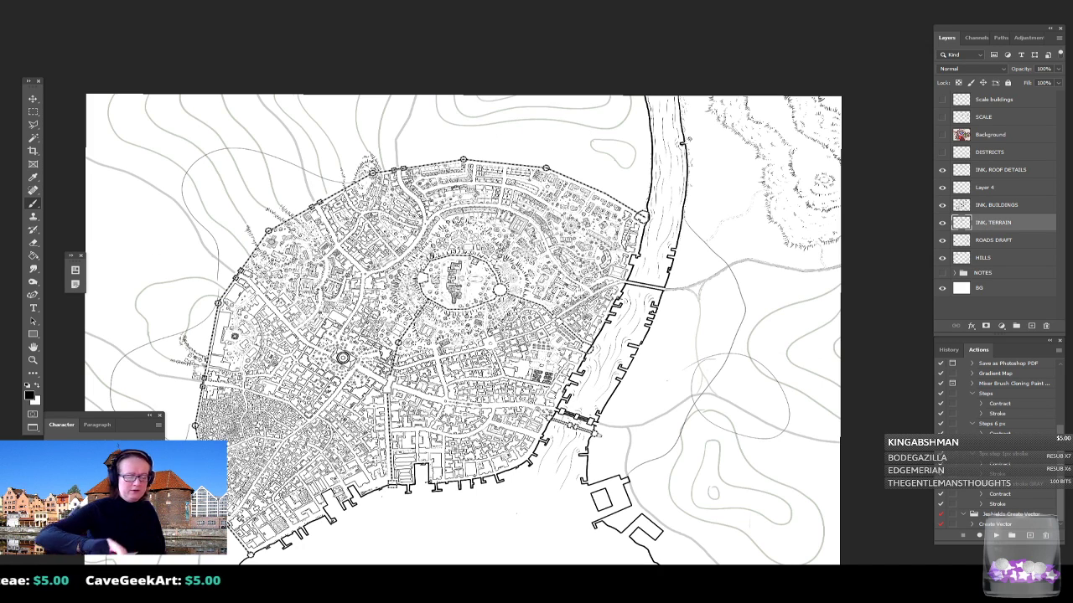
pyautogui.scroll(-5, 239, 493)
pyautogui.moveTo(576, 244); pyautogui.dragTo(532, 310)
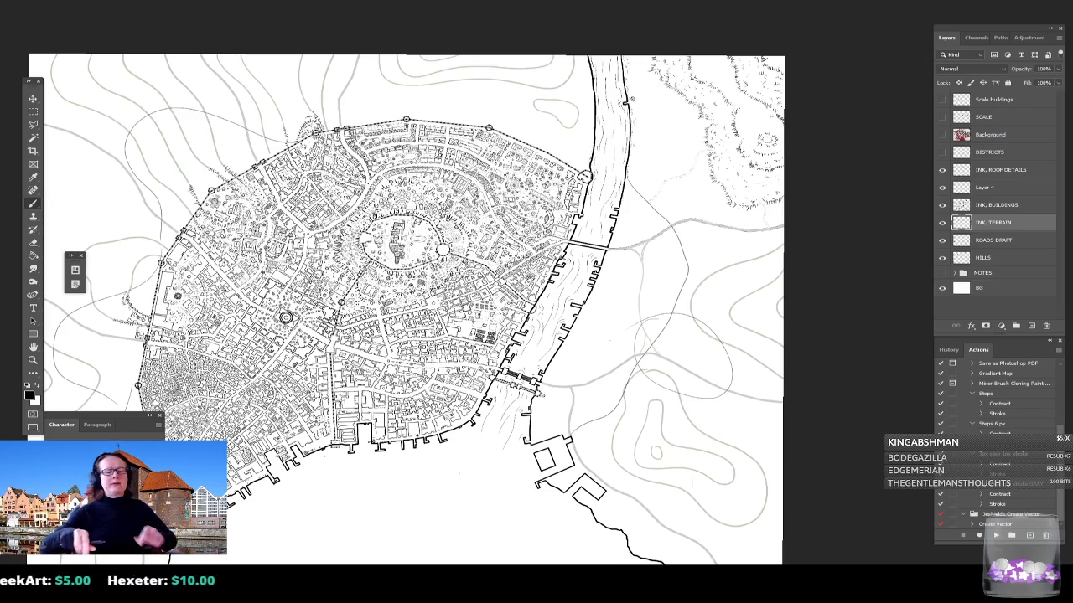
pyautogui.moveTo(694, 161); pyautogui.dragTo(571, 291)
# Step: On a new layer above INK, TERRAIN, draw a small rectangular building with dots in its inner corners atop the round hill near the map's east edge
pyautogui.scroll(5, 653, 279)
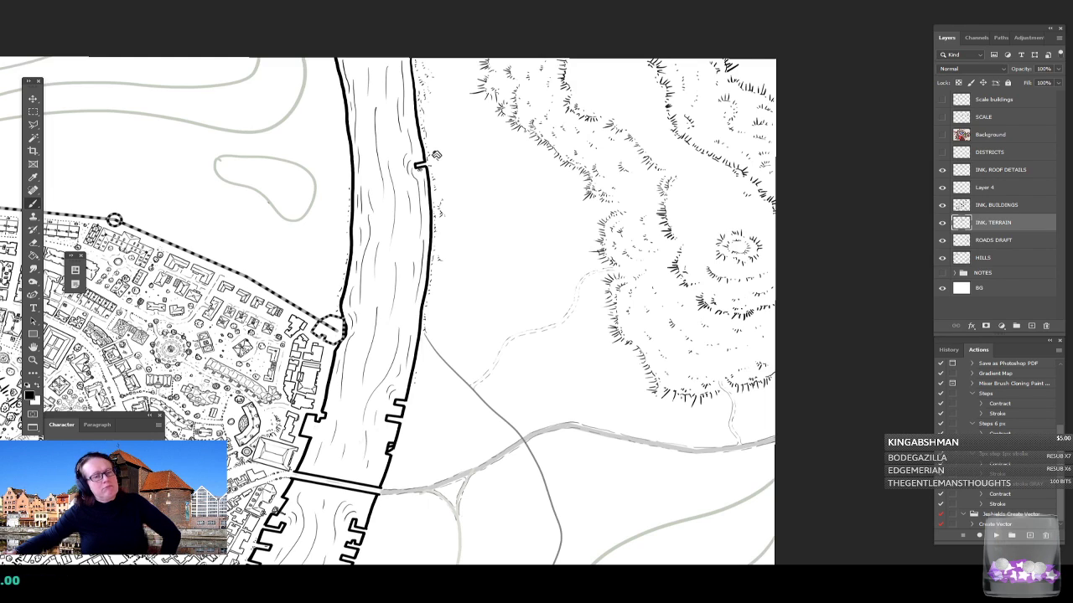
pyautogui.moveTo(502, 319); pyautogui.dragTo(527, 294)
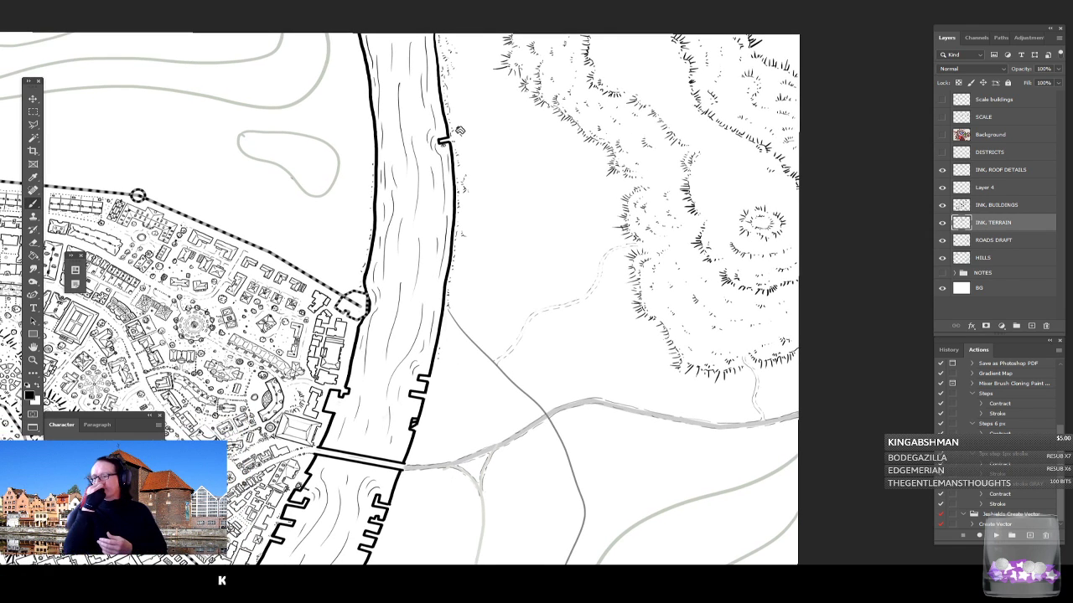
pyautogui.moveTo(620, 251); pyautogui.dragTo(628, 327)
pyautogui.moveTo(587, 293); pyautogui.dragTo(536, 293)
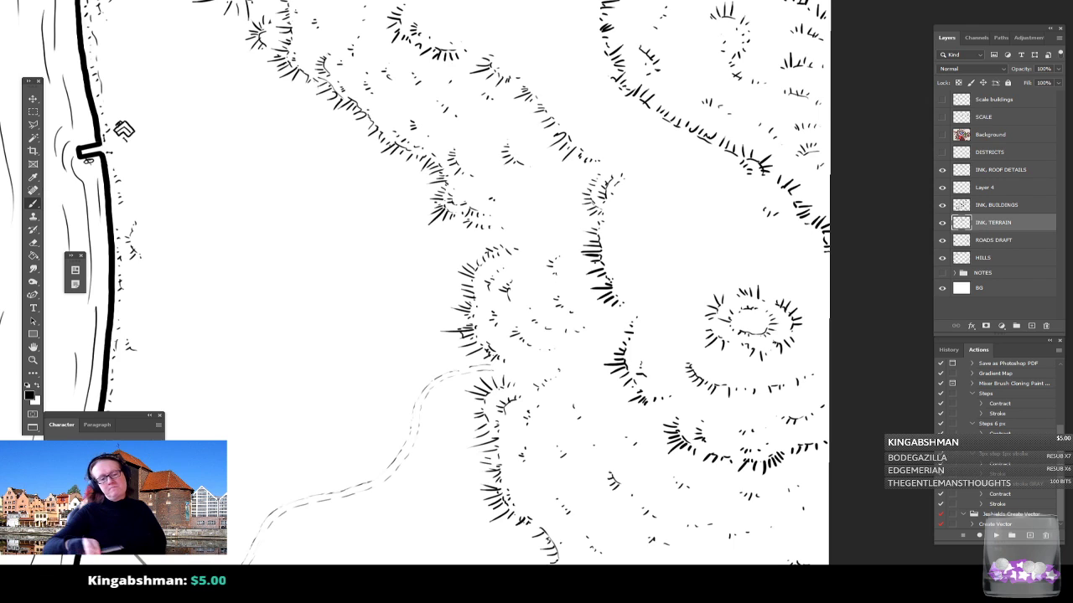
pyautogui.moveTo(123, 130); pyautogui.dragTo(61, 181)
pyautogui.moveTo(617, 420); pyautogui.dragTo(520, 425)
pyautogui.scroll(3, 520, 425)
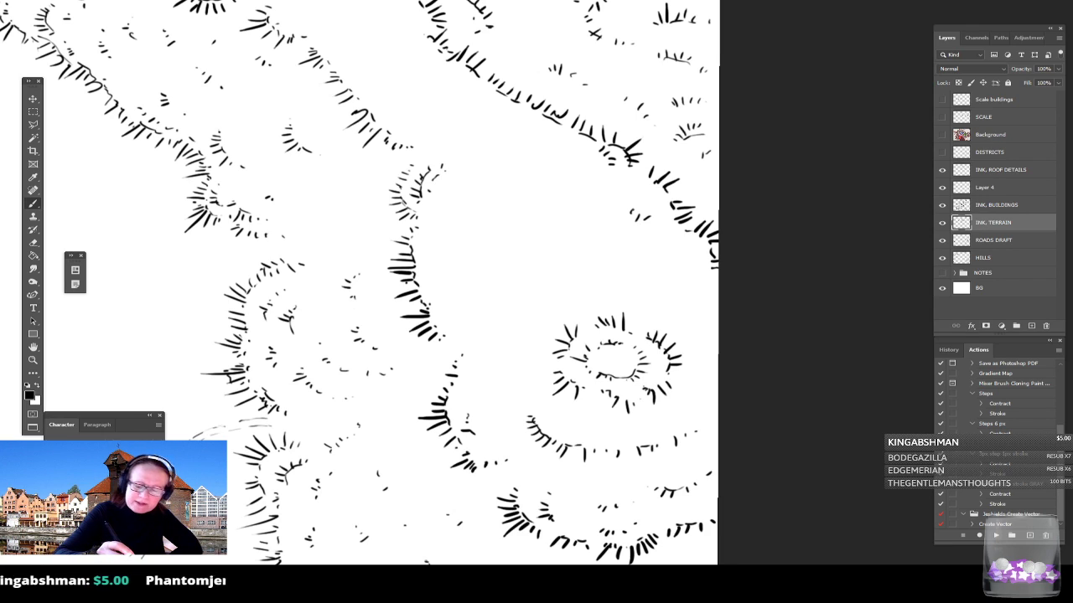
pyautogui.click(1031, 326)
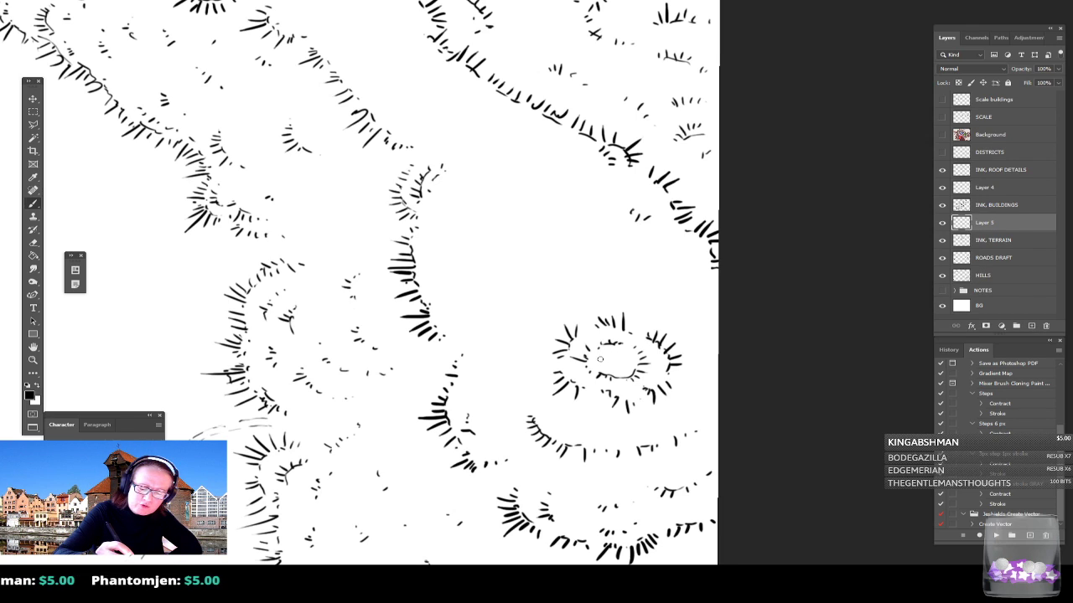
pyautogui.moveTo(600, 357)
pyautogui.mouseDown()
pyautogui.moveTo(599, 373)
pyautogui.moveTo(618, 372)
pyautogui.moveTo(617, 355)
pyautogui.moveTo(625, 362)
pyautogui.moveTo(624, 371)
pyautogui.moveTo(600, 368)
pyautogui.mouseUp()
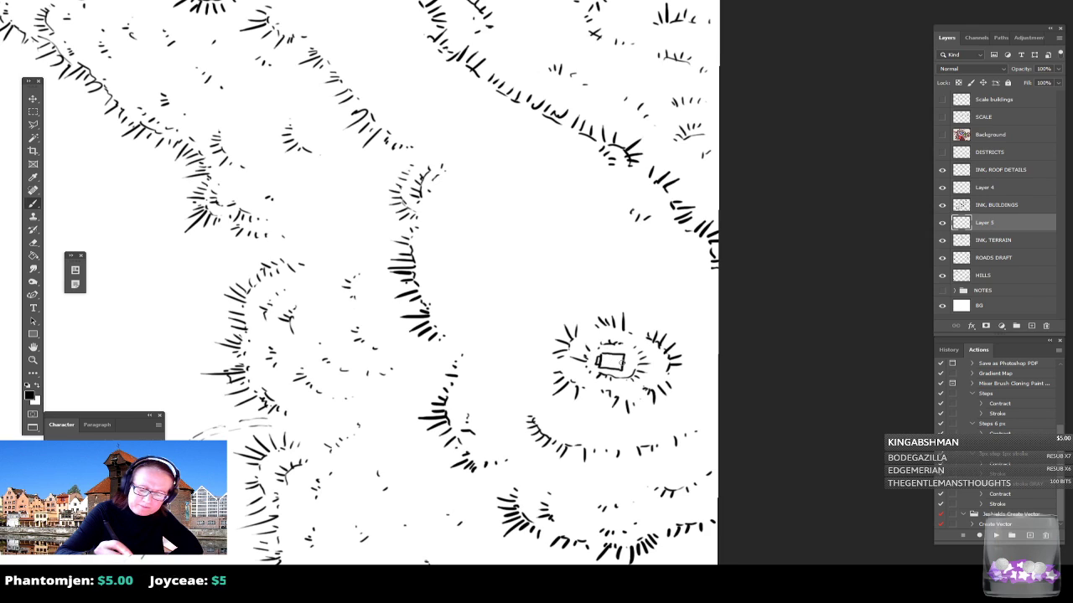
pyautogui.click(605, 357)
pyautogui.click(604, 364)
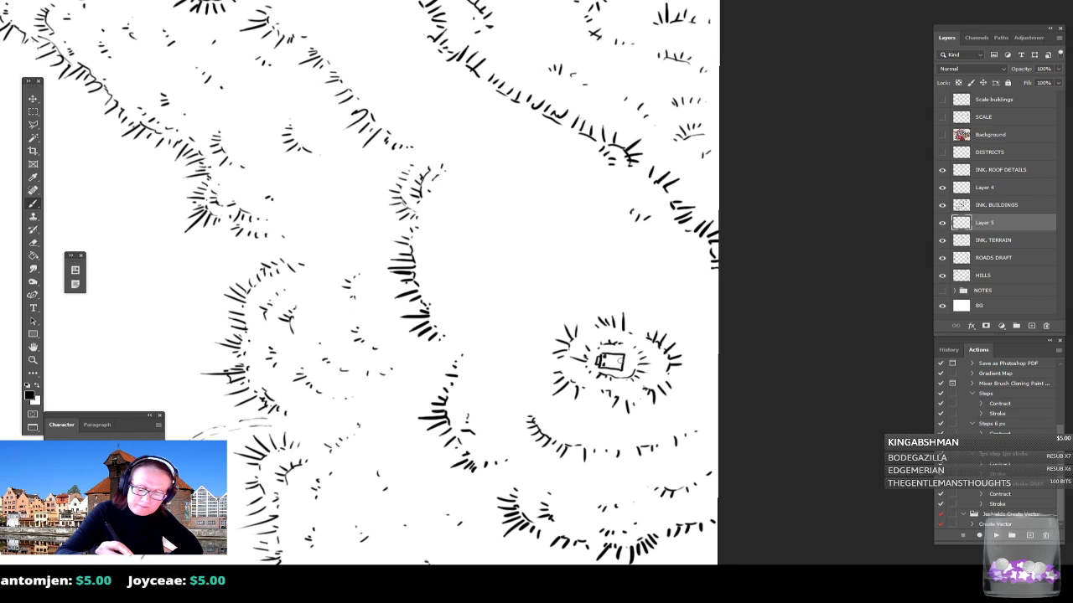
pyautogui.click(620, 357)
pyautogui.click(620, 365)
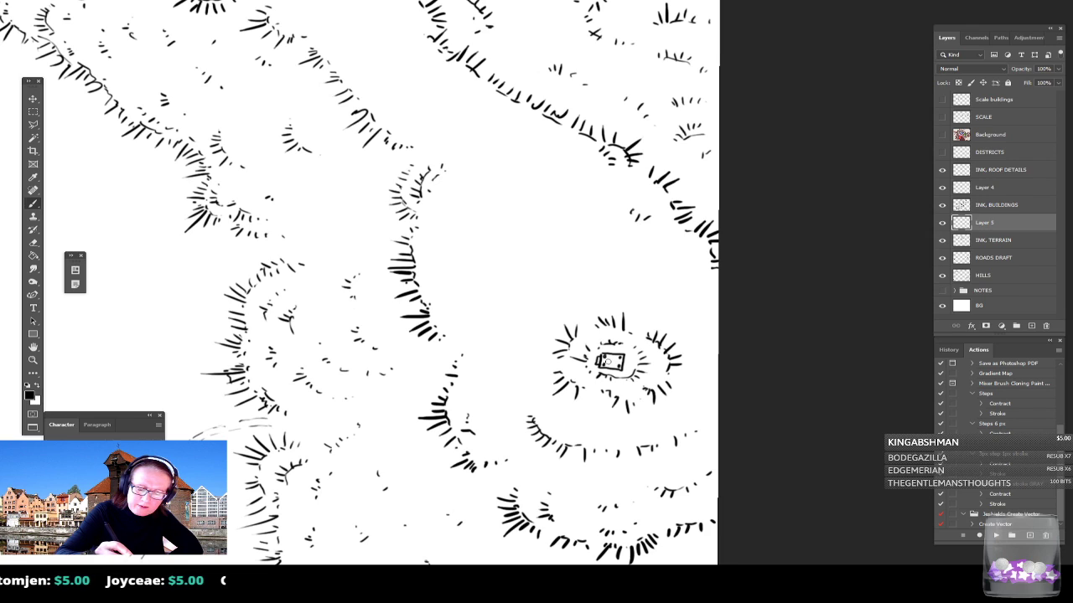
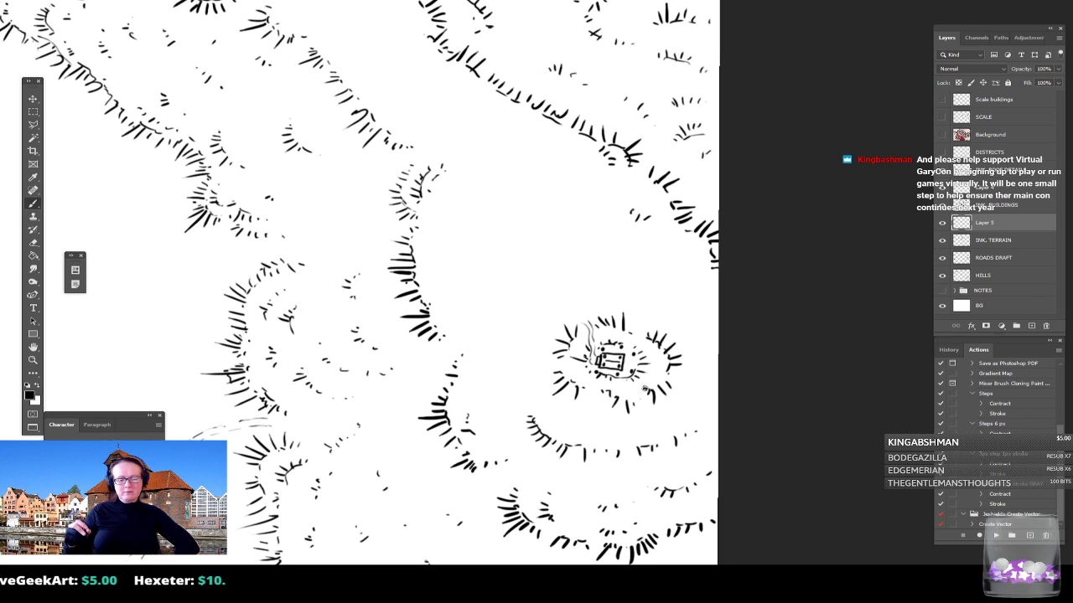
# Step: Draw a ring of small square and rectangular outbuildings around the hilltop building, some with crossed roof lines
pyautogui.moveTo(645, 389); pyautogui.dragTo(589, 405)
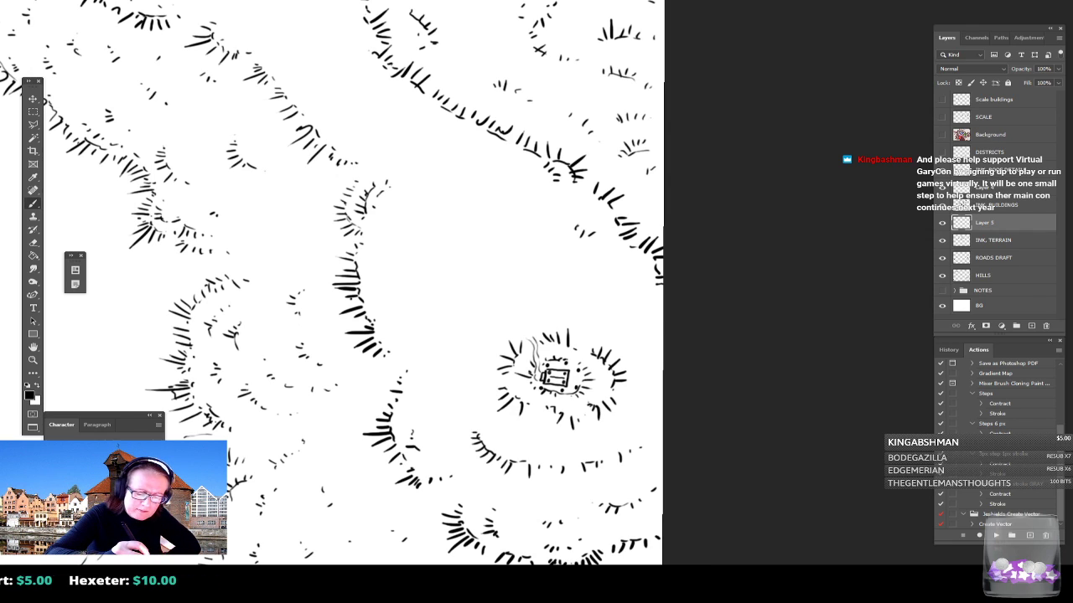
pyautogui.moveTo(524, 382)
pyautogui.mouseDown()
pyautogui.moveTo(513, 382)
pyautogui.moveTo(521, 387)
pyautogui.moveTo(513, 380)
pyautogui.moveTo(528, 367)
pyautogui.moveTo(519, 356)
pyautogui.mouseUp()
pyautogui.moveTo(566, 400)
pyautogui.mouseDown()
pyautogui.moveTo(575, 410)
pyautogui.moveTo(574, 400)
pyautogui.moveTo(570, 408)
pyautogui.moveTo(610, 391)
pyautogui.moveTo(612, 377)
pyautogui.moveTo(598, 377)
pyautogui.moveTo(601, 387)
pyautogui.moveTo(608, 379)
pyautogui.mouseUp()
pyautogui.moveTo(546, 348); pyautogui.dragTo(553, 347)
pyautogui.moveTo(553, 347); pyautogui.dragTo(547, 346)
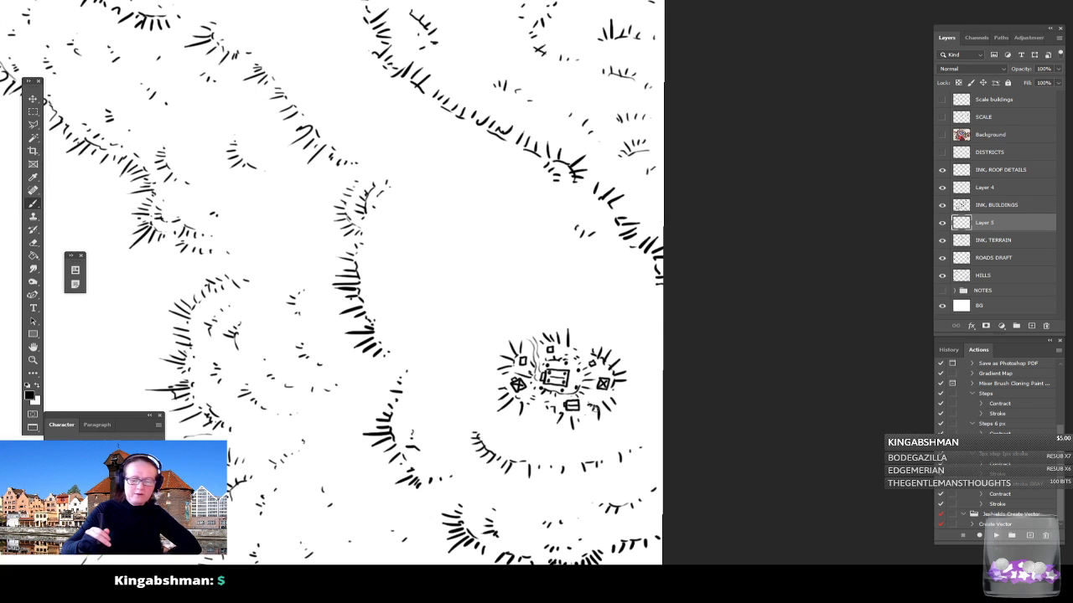
pyautogui.moveTo(537, 375); pyautogui.dragTo(592, 403)
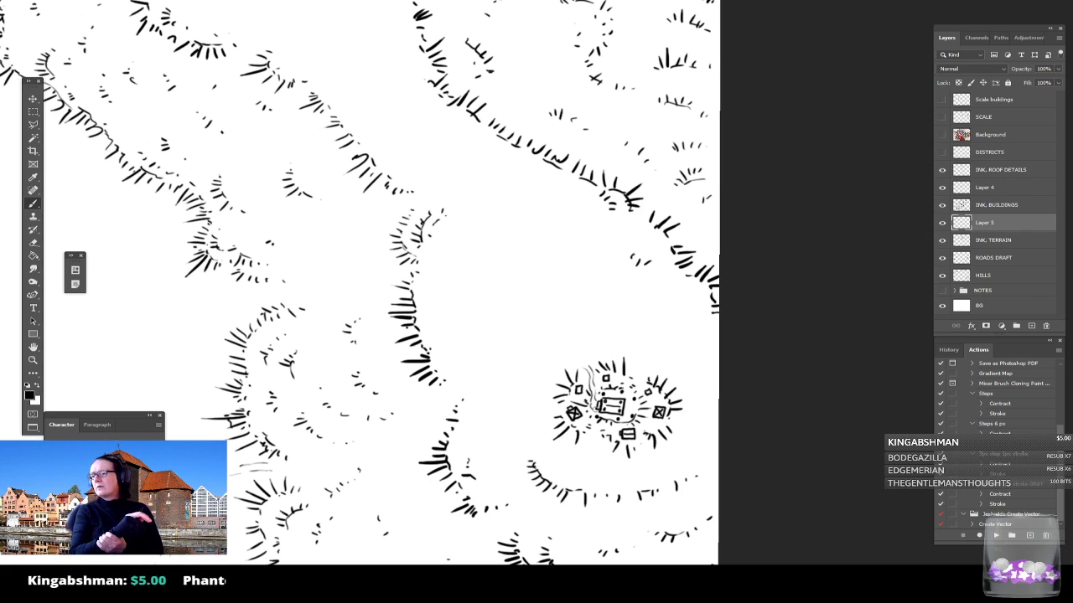
pyautogui.moveTo(628, 405); pyautogui.dragTo(596, 410)
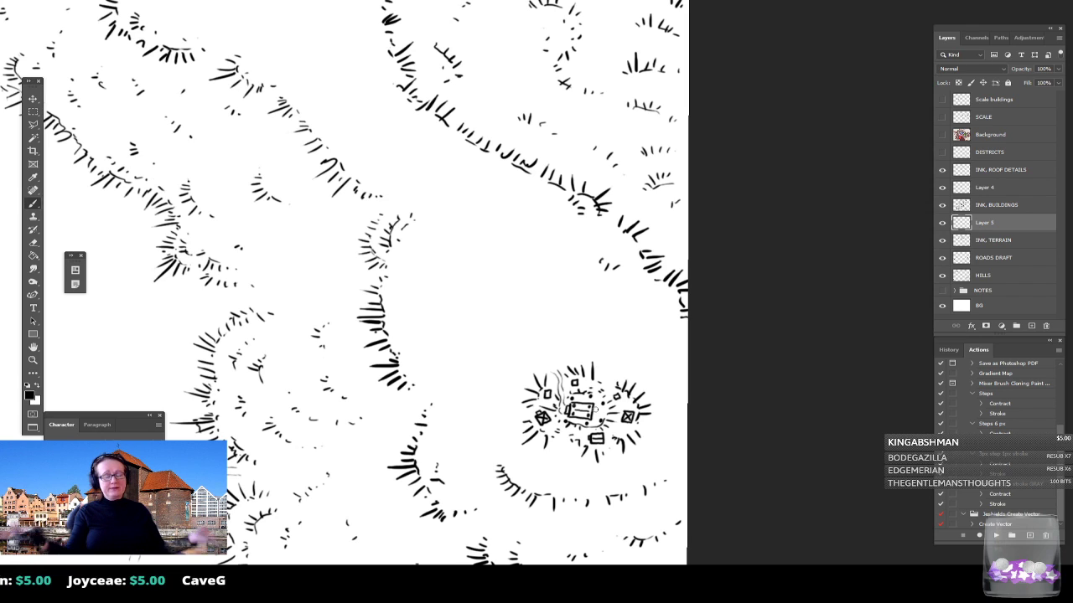
pyautogui.moveTo(596, 410); pyautogui.dragTo(623, 408)
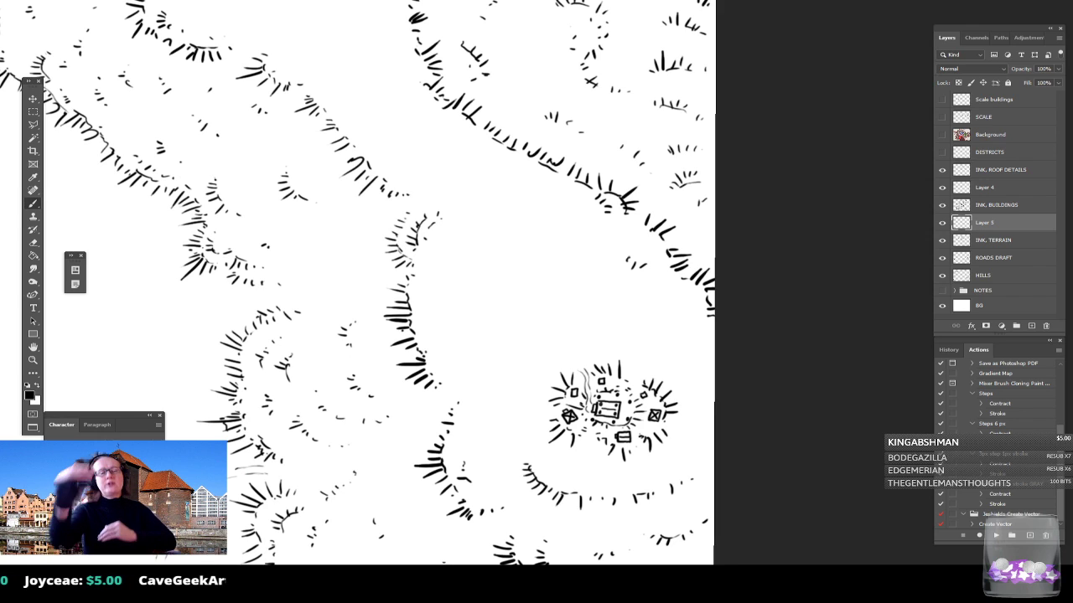
pyautogui.moveTo(610, 411)
pyautogui.mouseDown()
pyautogui.moveTo(627, 439)
pyautogui.moveTo(625, 409)
pyautogui.mouseUp()
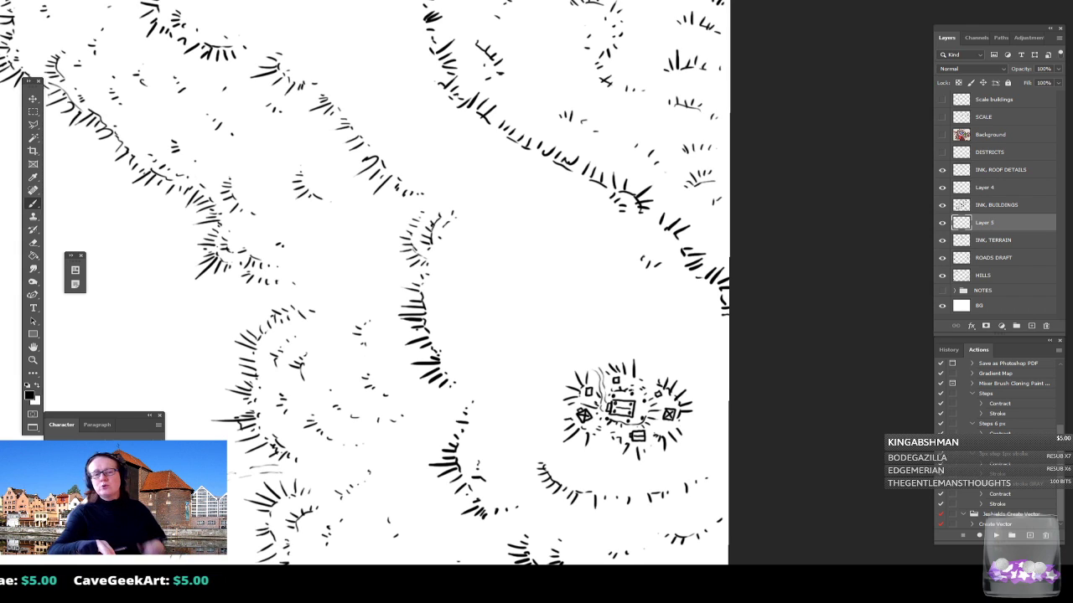
pyautogui.moveTo(625, 409); pyautogui.dragTo(591, 379)
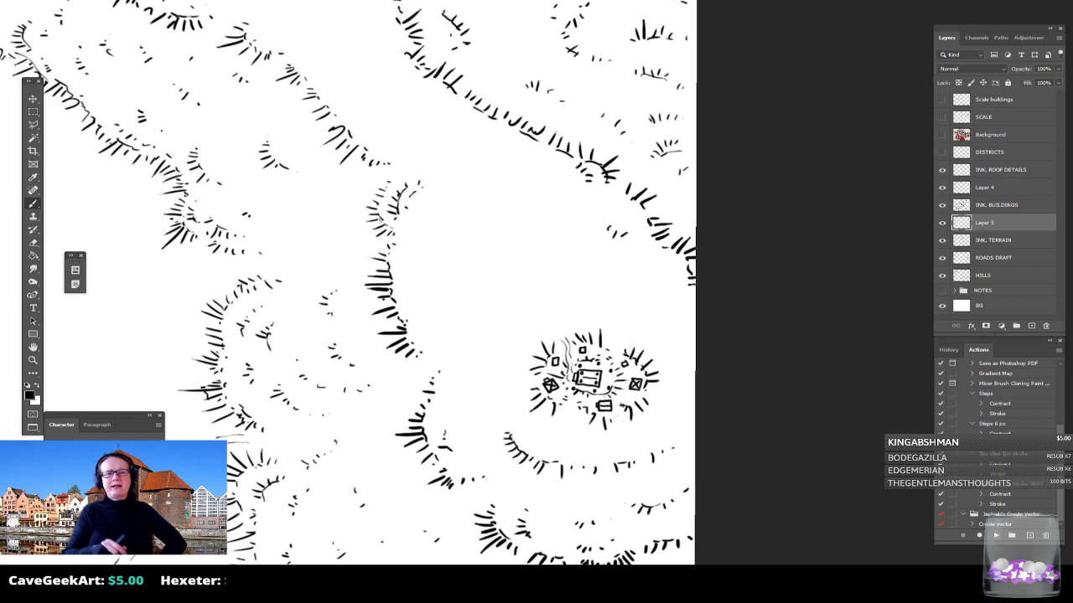
pyautogui.moveTo(586, 377); pyautogui.dragTo(568, 416)
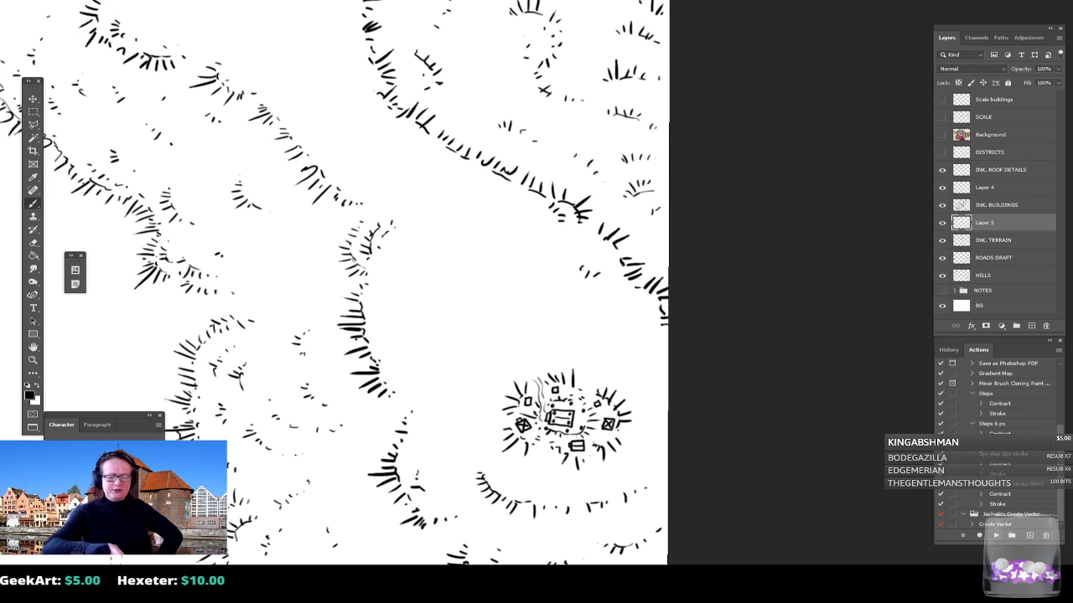
# Step: On the INK, TERRAIN layer, draw a winding double-line path from the gap in the western slope to the hilltop settlement, with short side stubs
pyautogui.scroll(-2, 872, 322)
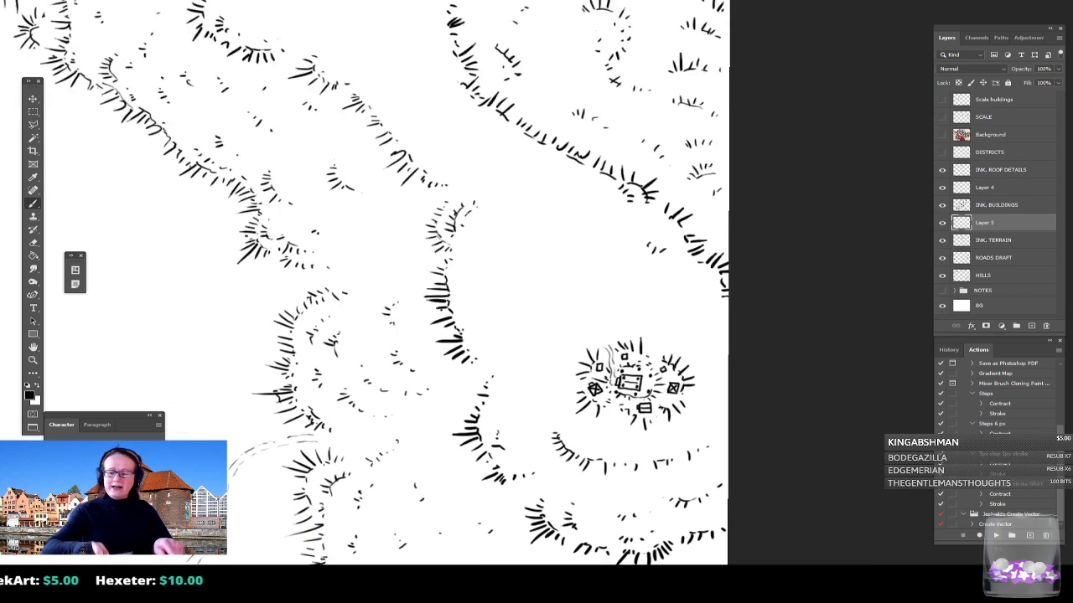
pyautogui.click(989, 241)
pyautogui.scroll(3, 667, 429)
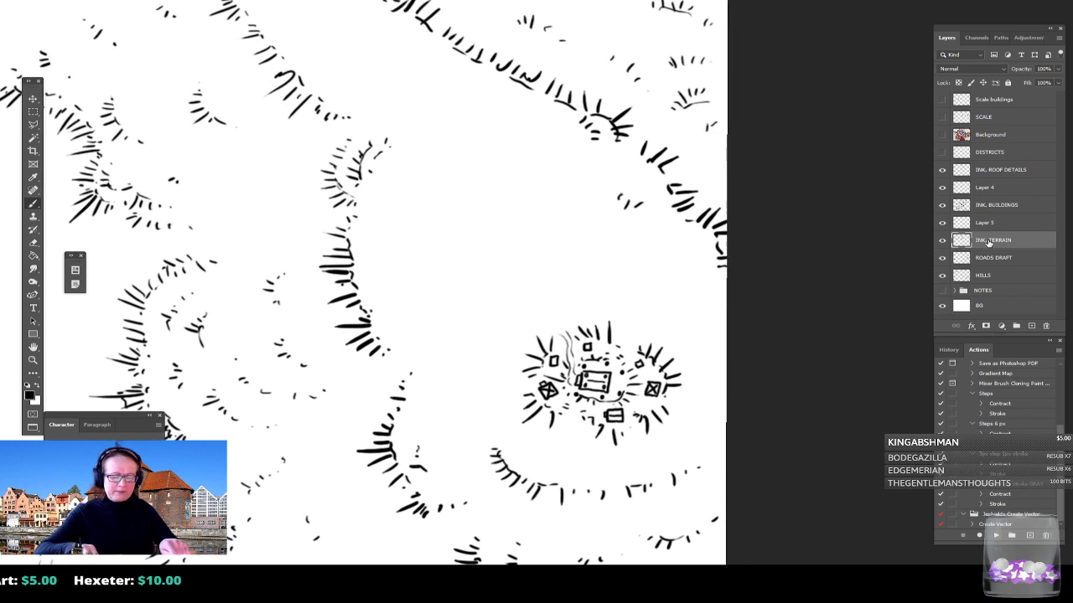
pyautogui.moveTo(594, 379); pyautogui.dragTo(732, 337)
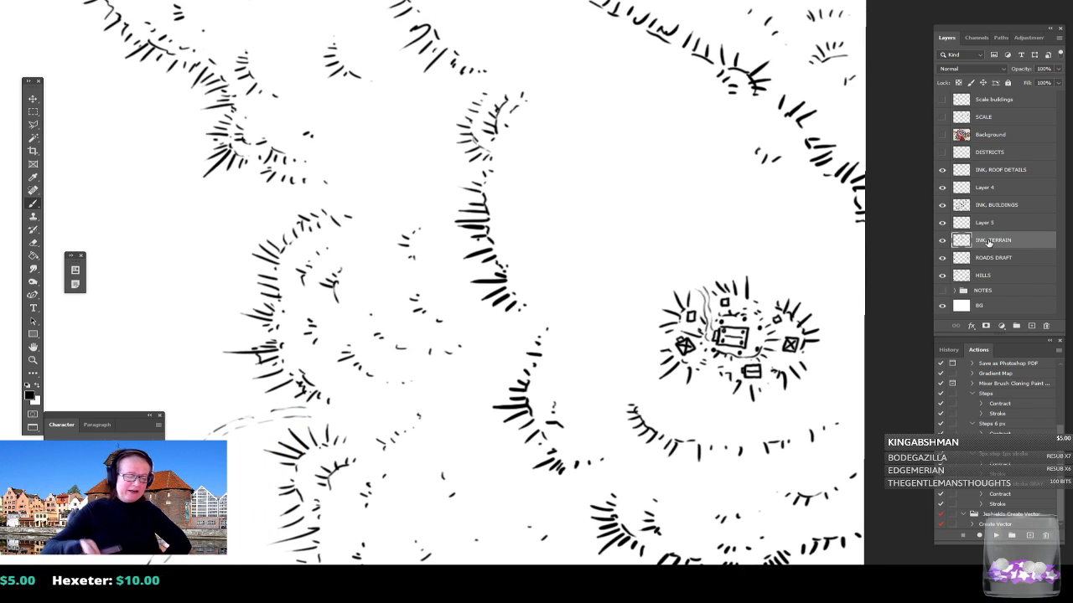
pyautogui.moveTo(533, 324)
pyautogui.mouseDown()
pyautogui.moveTo(580, 311)
pyautogui.moveTo(652, 270)
pyautogui.moveTo(695, 286)
pyautogui.mouseUp()
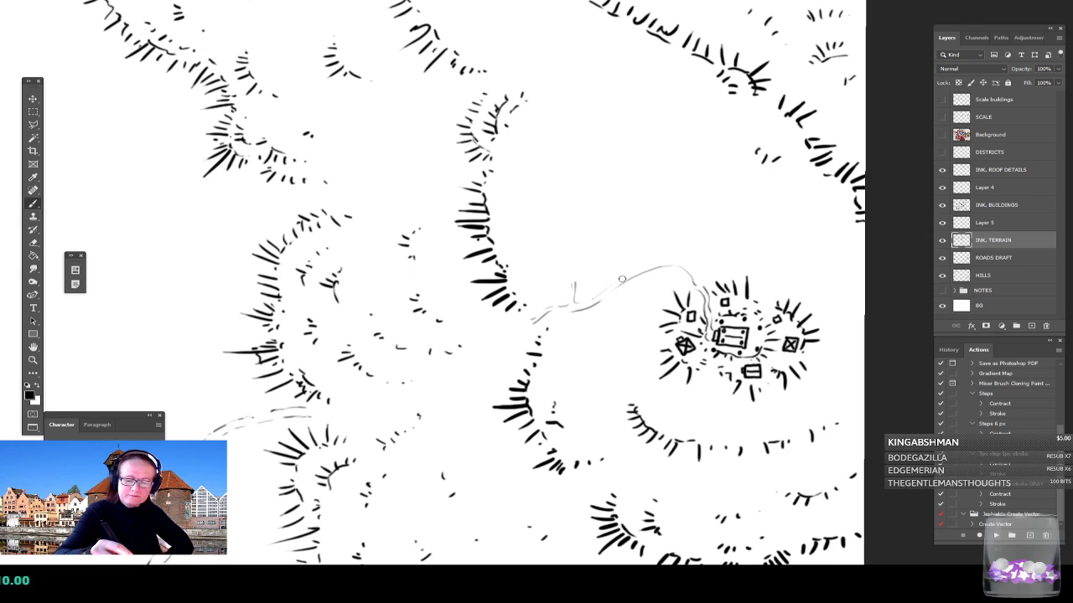
pyautogui.moveTo(651, 250)
pyautogui.mouseDown()
pyautogui.moveTo(652, 265)
pyautogui.moveTo(656, 249)
pyautogui.moveTo(711, 291)
pyautogui.mouseUp()
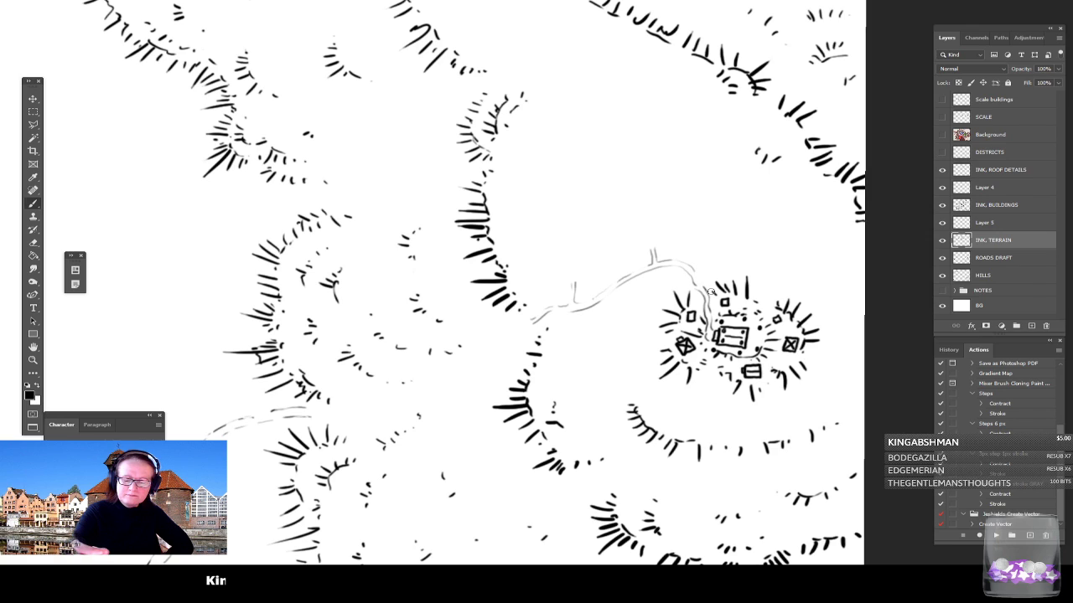
# Step: Branch double-line footpaths off the settlement's path, one running south and two running north across the plateau
pyautogui.moveTo(603, 300); pyautogui.dragTo(589, 375)
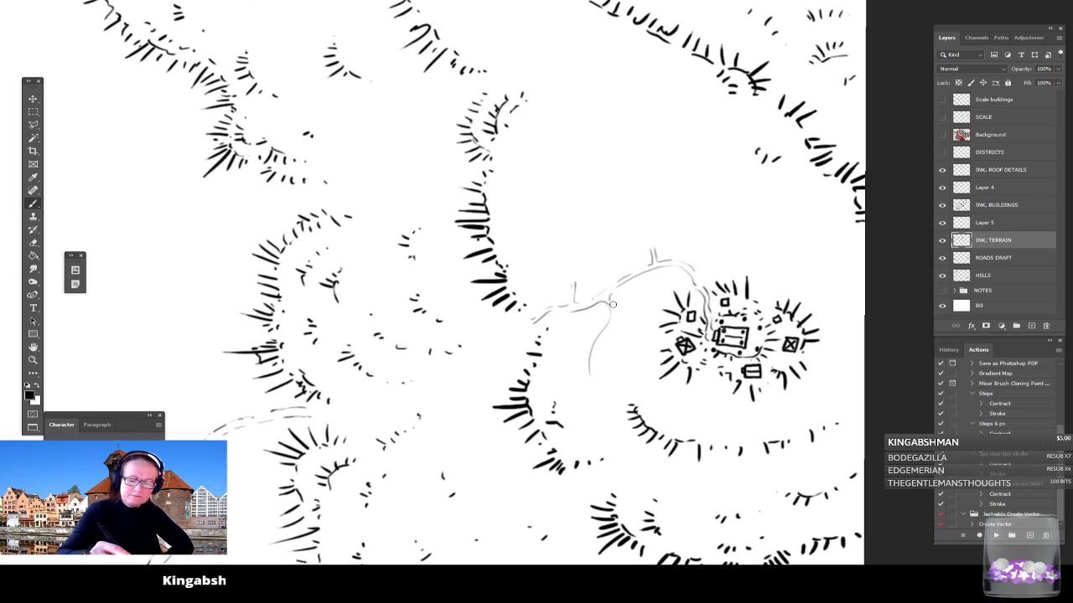
pyautogui.moveTo(612, 324)
pyautogui.mouseDown()
pyautogui.moveTo(621, 342)
pyautogui.moveTo(601, 337)
pyautogui.moveTo(593, 352)
pyautogui.moveTo(590, 427)
pyautogui.moveTo(597, 414)
pyautogui.moveTo(593, 368)
pyautogui.moveTo(557, 460)
pyautogui.mouseUp()
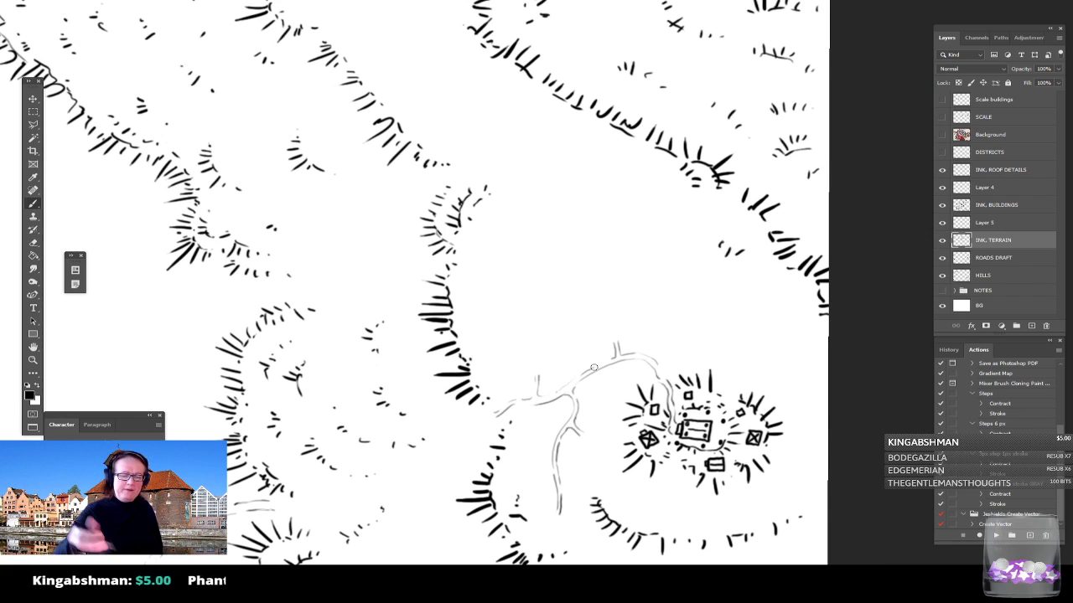
pyautogui.moveTo(495, 290)
pyautogui.mouseDown()
pyautogui.moveTo(493, 309)
pyautogui.moveTo(529, 347)
pyautogui.moveTo(533, 368)
pyautogui.mouseUp()
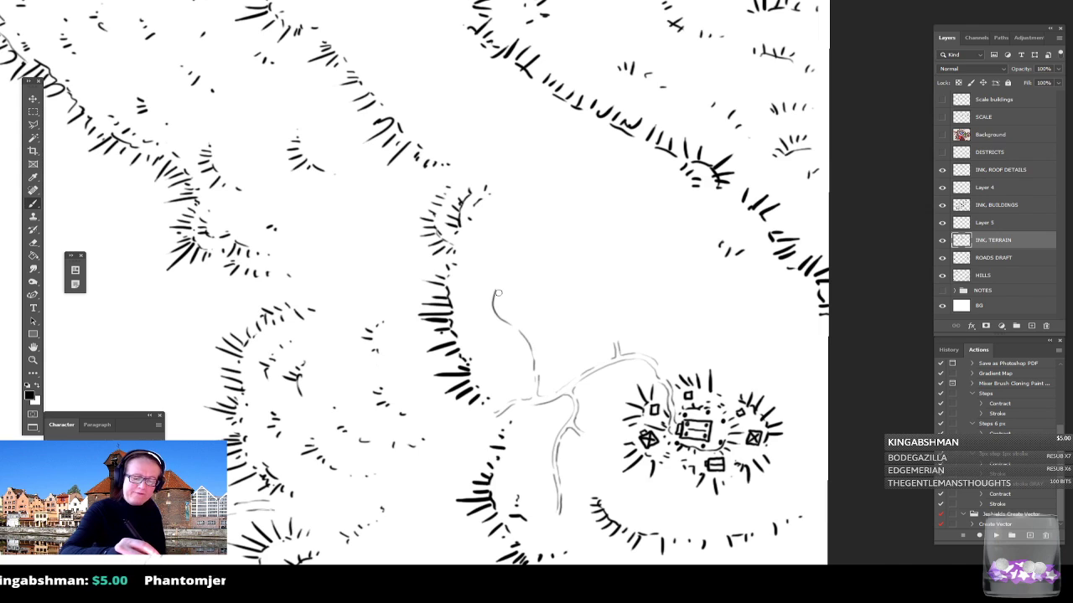
pyautogui.moveTo(497, 291); pyautogui.dragTo(504, 313)
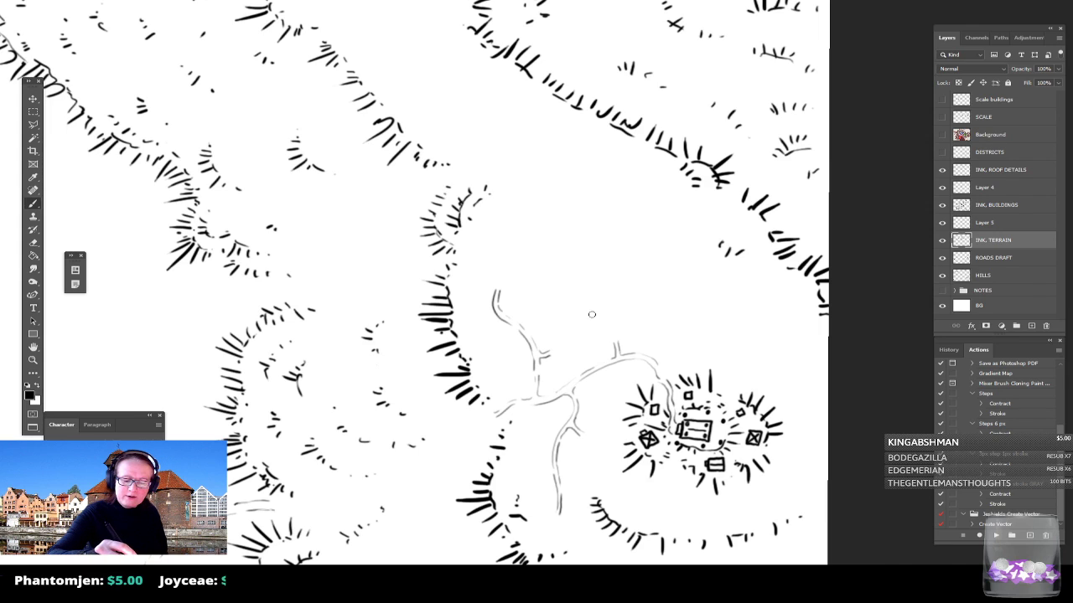
pyautogui.moveTo(605, 314)
pyautogui.mouseDown()
pyautogui.moveTo(610, 333)
pyautogui.moveTo(601, 284)
pyautogui.moveTo(615, 335)
pyautogui.moveTo(617, 297)
pyautogui.moveTo(639, 295)
pyautogui.moveTo(704, 231)
pyautogui.mouseUp()
pyautogui.scroll(-5, 633, 390)
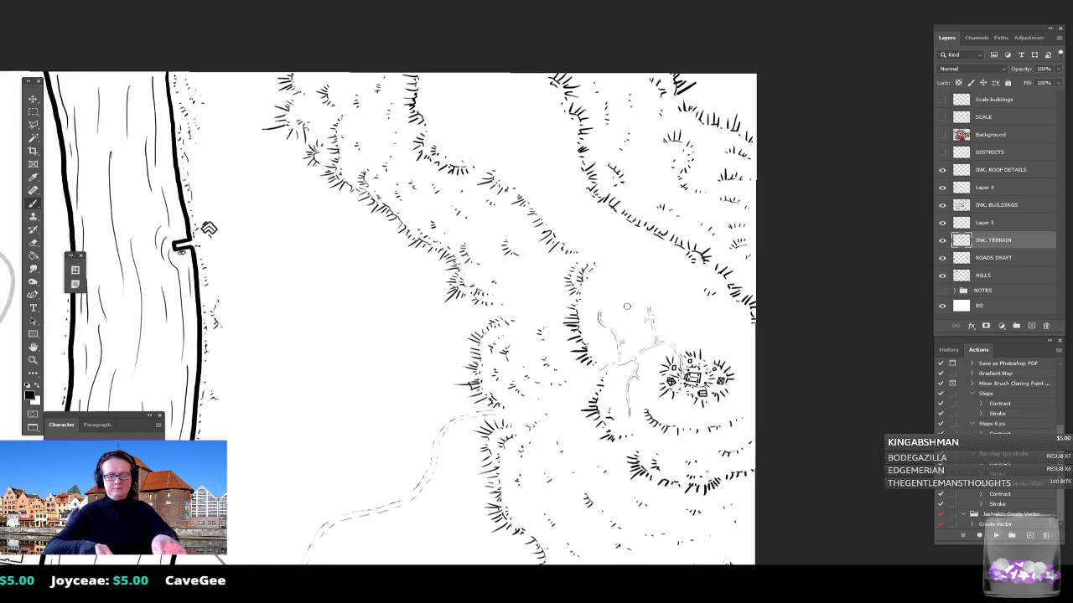
# Step: Draw a double-line footpath from the northern branch east across the plateau, forking near the map's east edge
pyautogui.moveTo(702, 419); pyautogui.dragTo(662, 432)
pyautogui.scroll(3, 662, 432)
pyautogui.moveTo(645, 369); pyautogui.dragTo(651, 426)
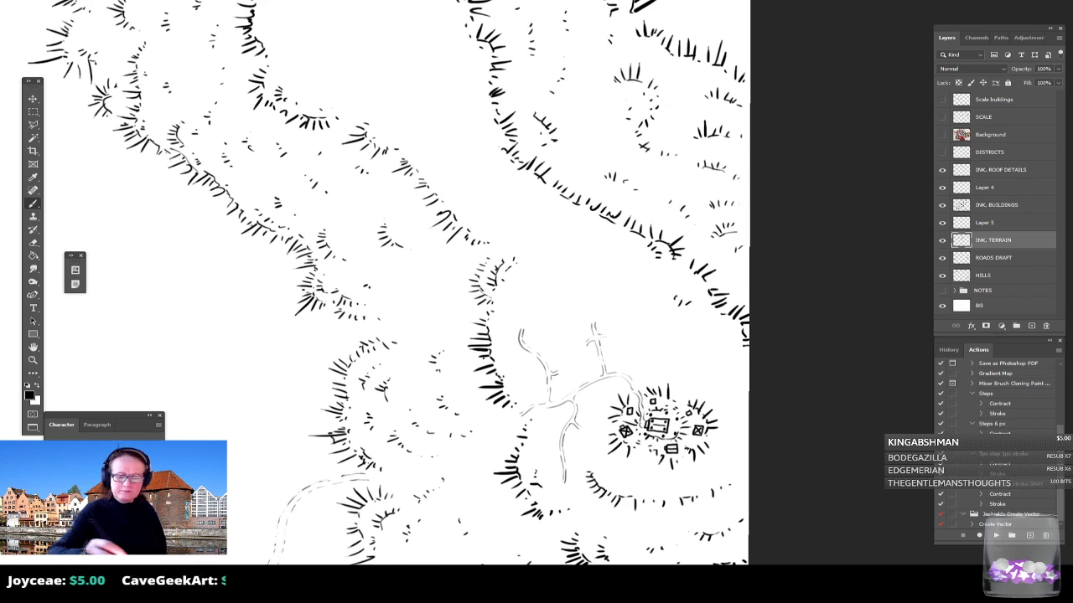
pyautogui.moveTo(606, 337); pyautogui.dragTo(675, 352)
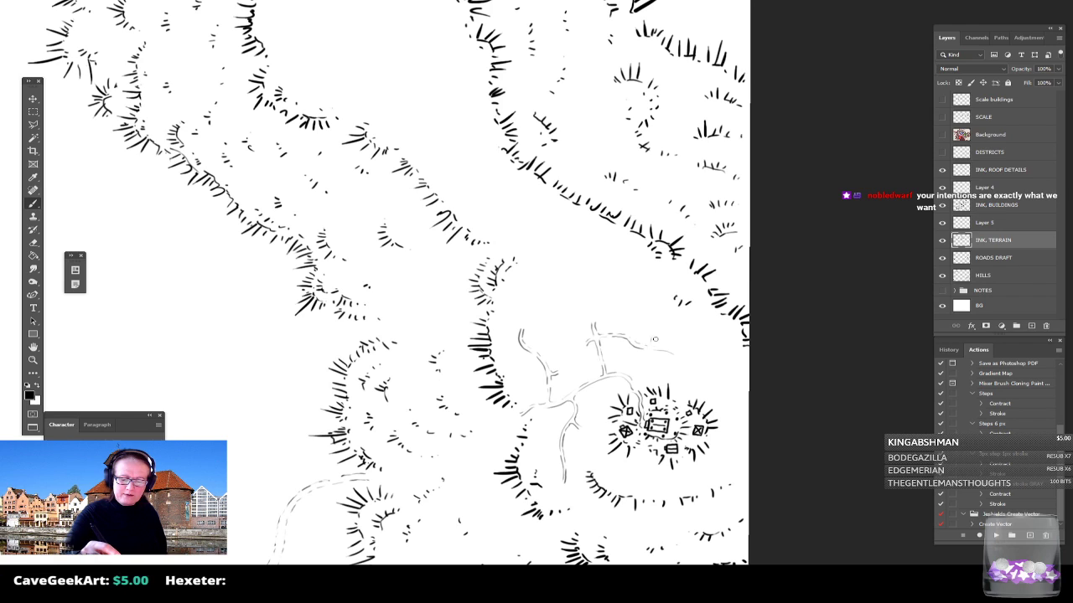
pyautogui.moveTo(662, 346); pyautogui.dragTo(682, 358)
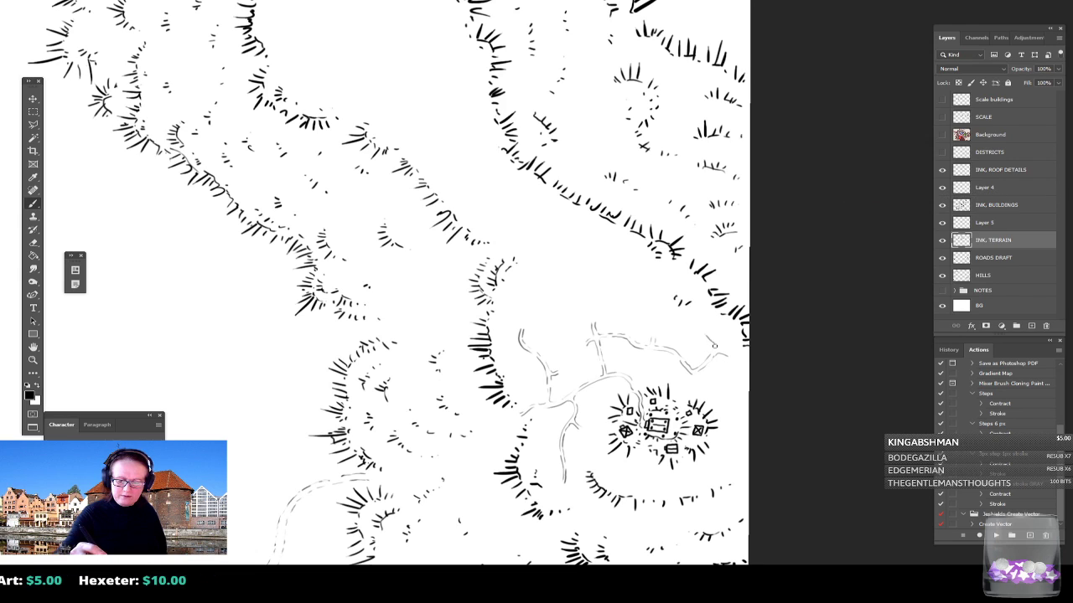
pyautogui.moveTo(729, 358); pyautogui.dragTo(746, 394)
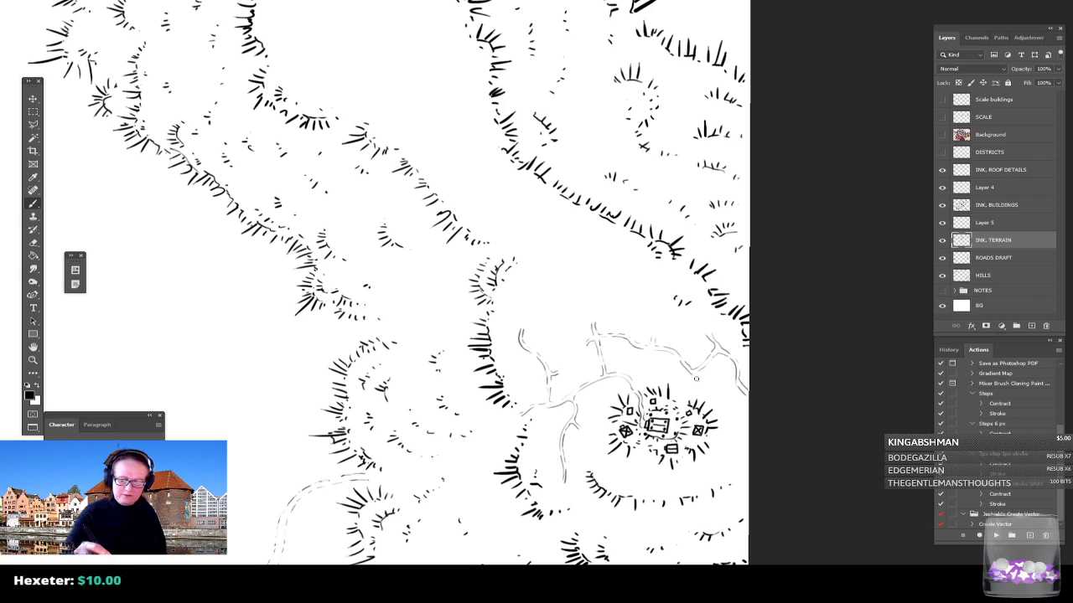
# Step: Continue the double-line path in a loop around the east and south sides of the hilltop settlement
pyautogui.moveTo(721, 400); pyautogui.dragTo(731, 461)
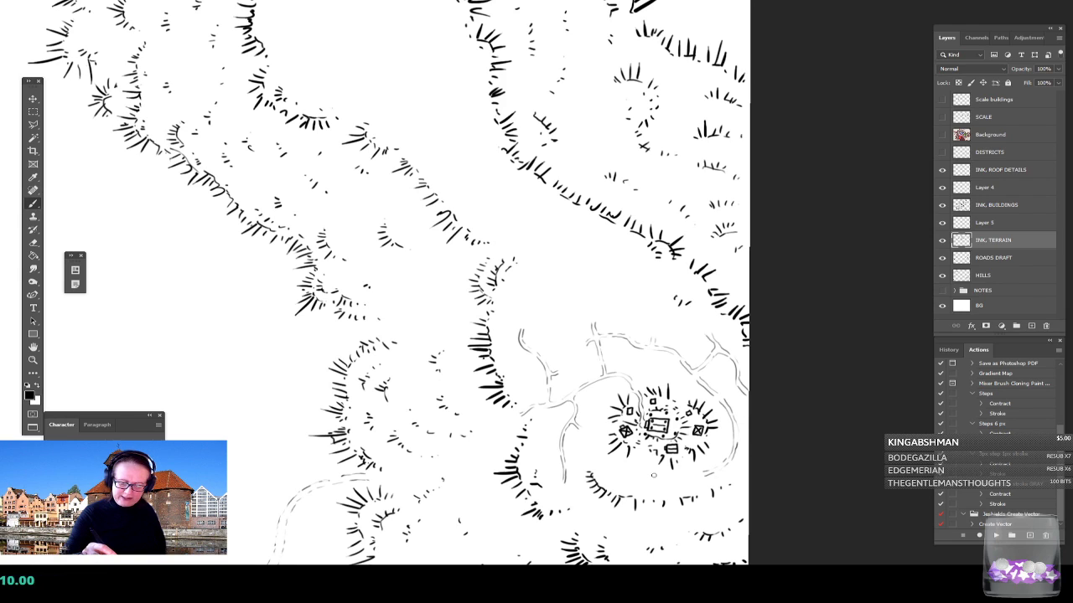
pyautogui.moveTo(657, 478); pyautogui.dragTo(679, 477)
pyautogui.moveTo(615, 465); pyautogui.dragTo(645, 474)
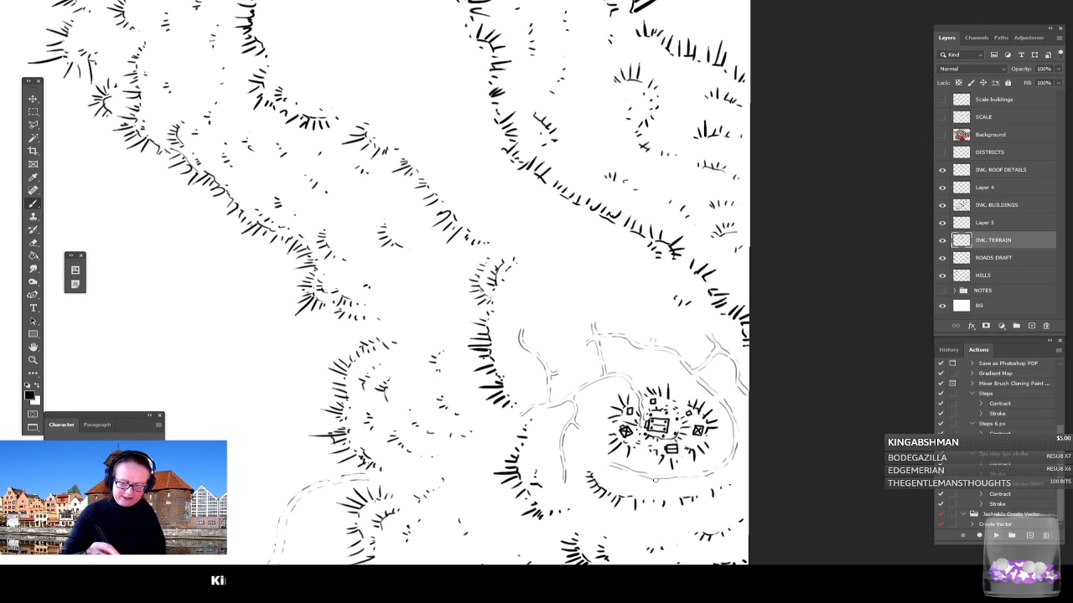
# Step: Ink short rows of tiny grave marks around the path junction west of the settlement and a small square hut beside it
pyautogui.scroll(2, 631, 473)
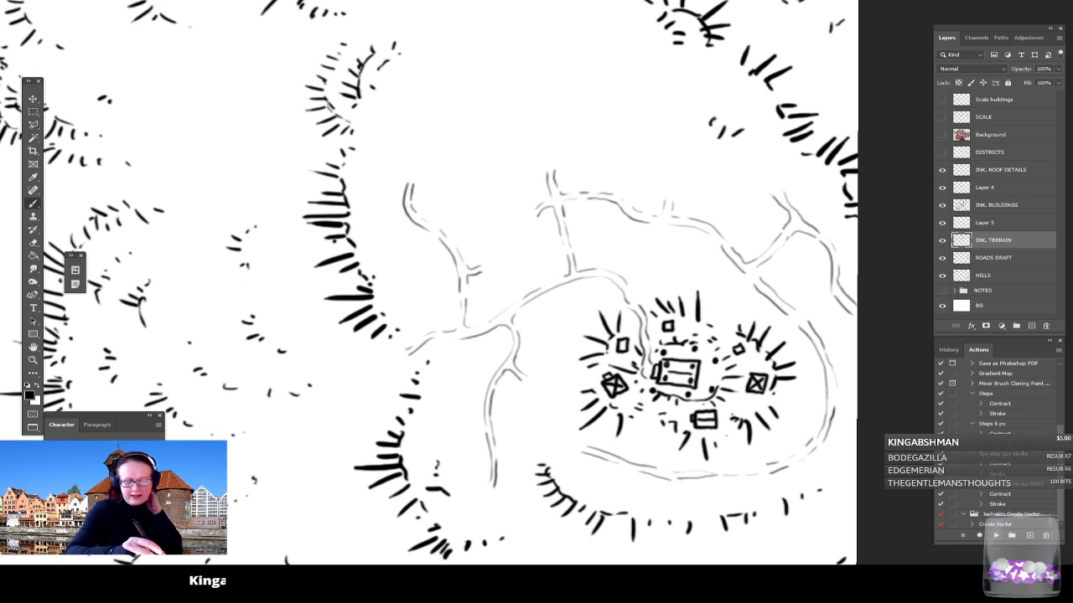
pyautogui.moveTo(444, 373); pyautogui.dragTo(450, 379)
pyautogui.moveTo(455, 374)
pyautogui.mouseDown()
pyautogui.moveTo(465, 347)
pyautogui.moveTo(454, 345)
pyautogui.moveTo(493, 362)
pyautogui.mouseUp()
pyautogui.moveTo(521, 319); pyautogui.dragTo(539, 310)
pyautogui.moveTo(536, 316); pyautogui.dragTo(554, 297)
pyautogui.moveTo(550, 303); pyautogui.dragTo(555, 307)
pyautogui.moveTo(472, 310)
pyautogui.mouseDown()
pyautogui.moveTo(473, 321)
pyautogui.moveTo(481, 311)
pyautogui.mouseUp()
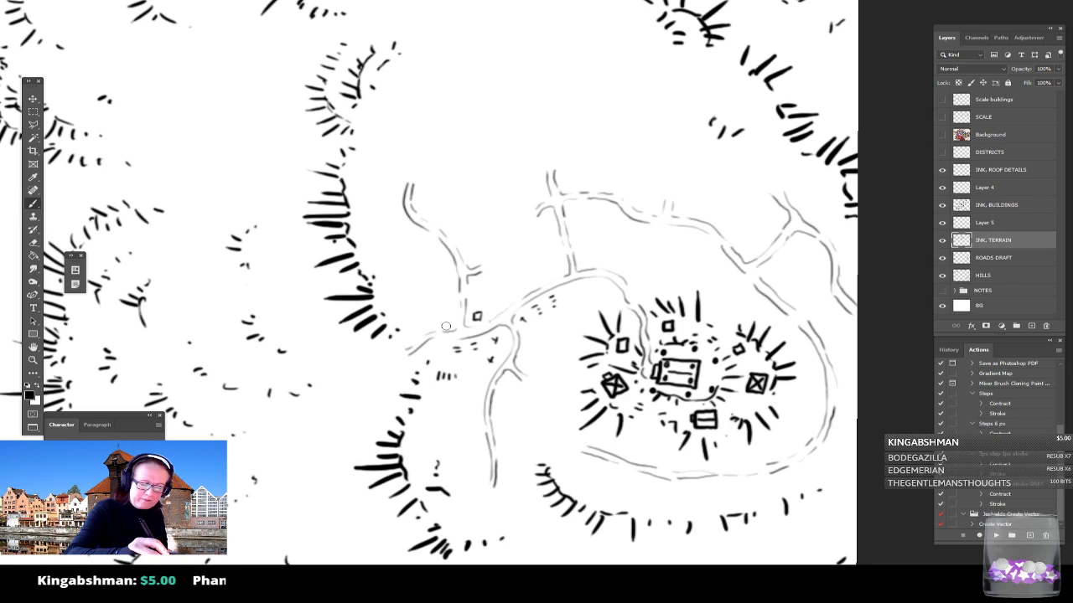
# Step: Scatter more tiny marks around the path junction and draw a second small square hut east of the southern footpath
pyautogui.click(454, 314)
pyautogui.click(452, 301)
pyautogui.click(418, 330)
pyautogui.click(427, 330)
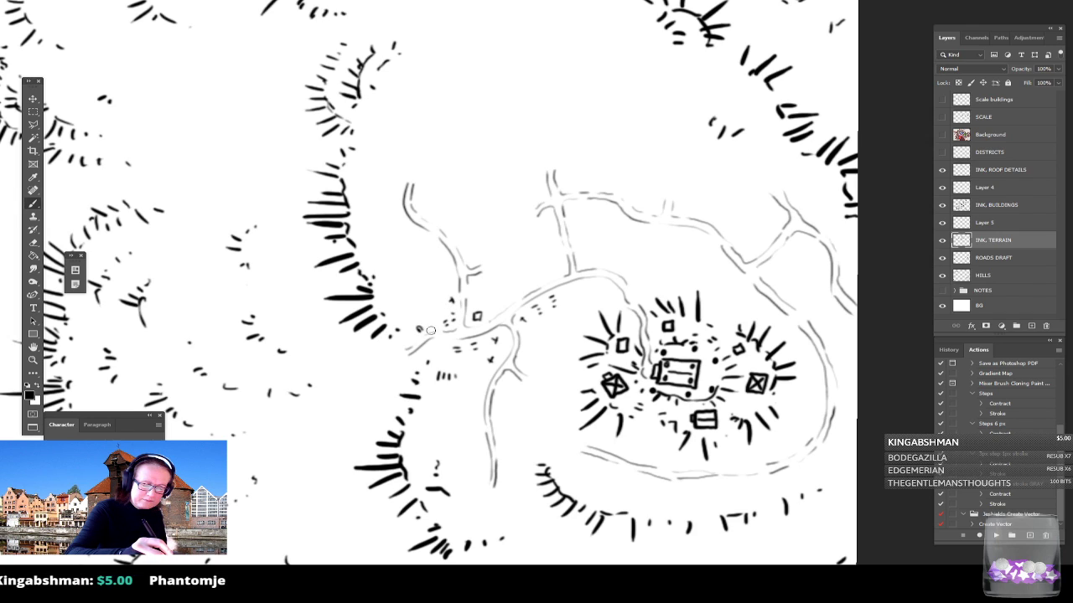
pyautogui.click(436, 363)
pyautogui.click(442, 363)
pyautogui.click(467, 368)
pyautogui.click(477, 385)
pyautogui.click(506, 383)
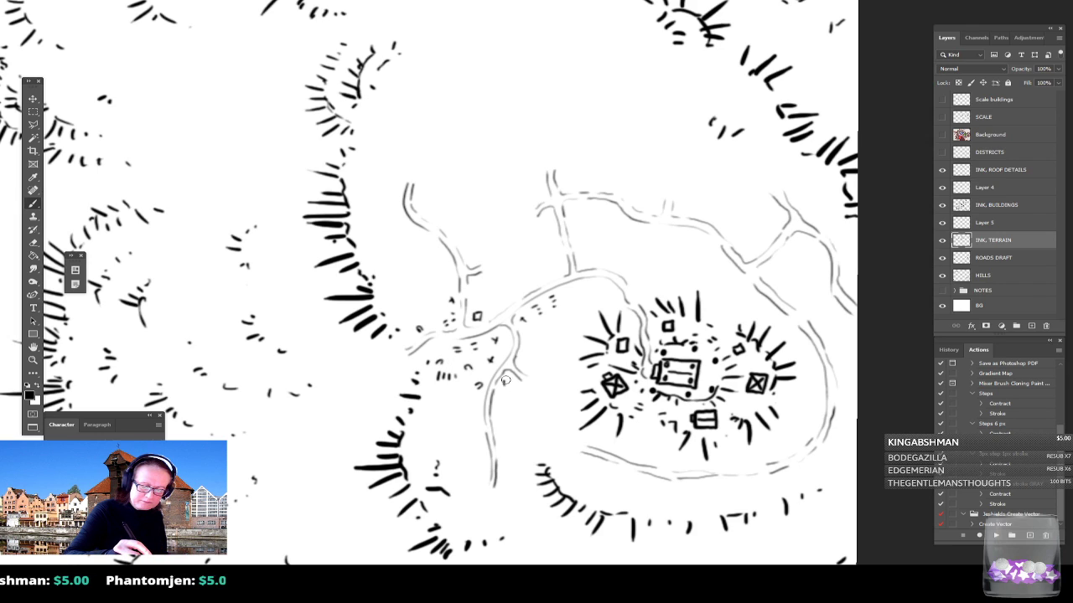
pyautogui.moveTo(522, 357)
pyautogui.mouseDown()
pyautogui.moveTo(528, 364)
pyautogui.moveTo(523, 355)
pyautogui.mouseUp()
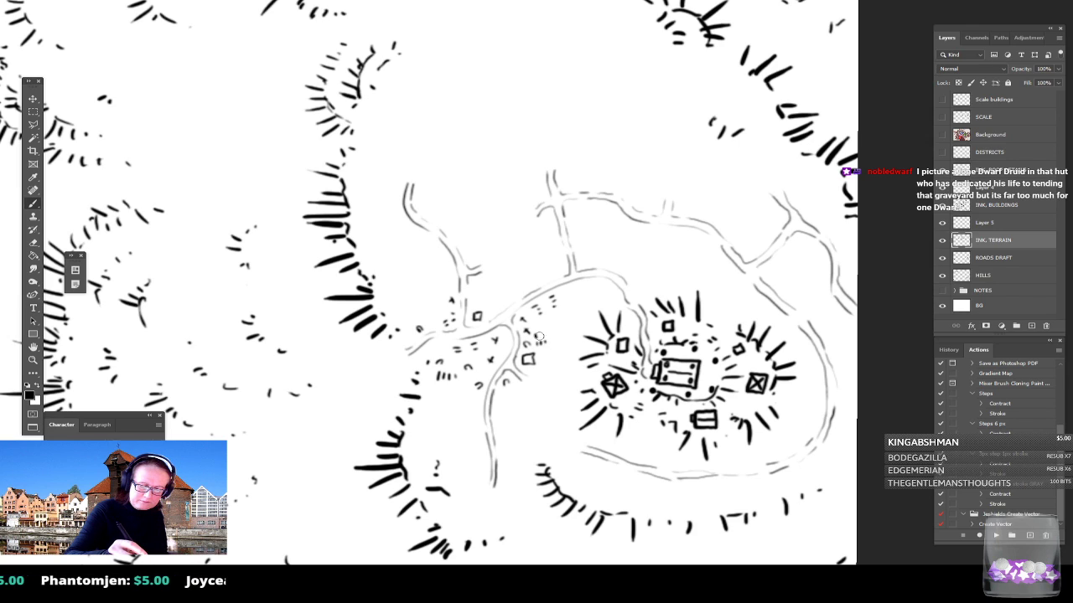
# Step: Examine how the hilltop settlement and its paths sit in the terrain between the river and the map's east edge
pyautogui.hotkey('ctrl', '-')
pyautogui.hotkey('ctrl', '-')
pyautogui.hotkey('ctrl', '-')
pyautogui.moveTo(557, 336); pyautogui.dragTo(415, 297)
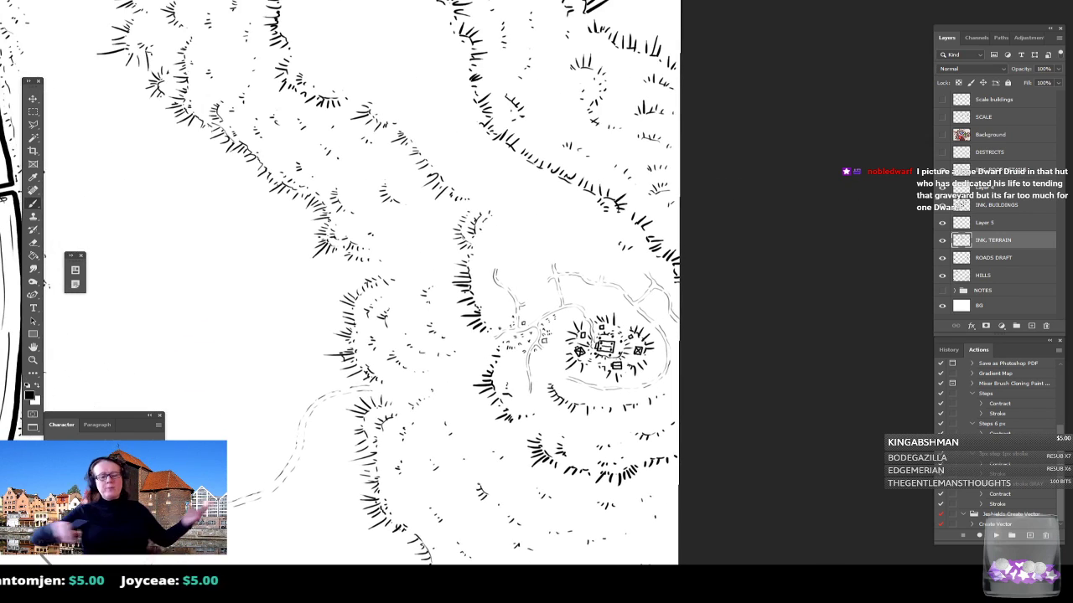
pyautogui.hotkey('ctrl', '+')
pyautogui.hotkey('ctrl', '+')
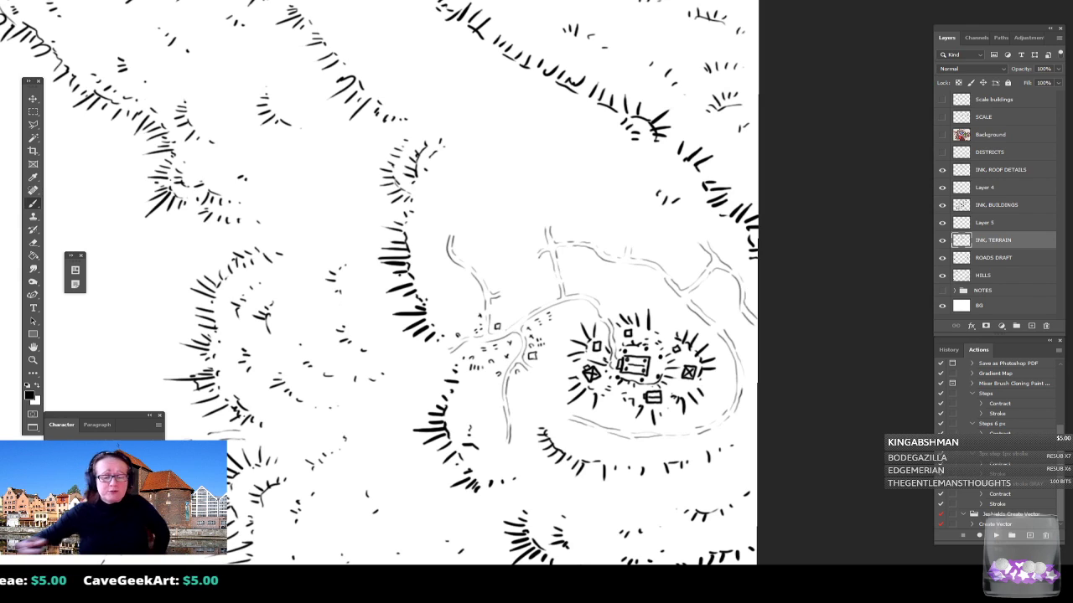
pyautogui.scroll(-4, 640, 372)
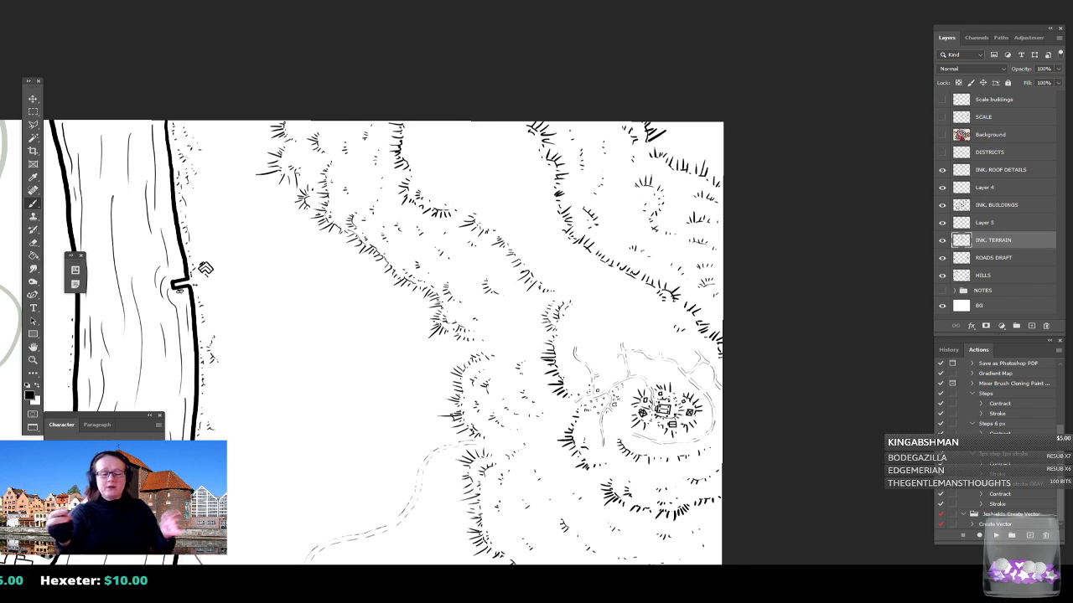
pyautogui.scroll(5, 681, 553)
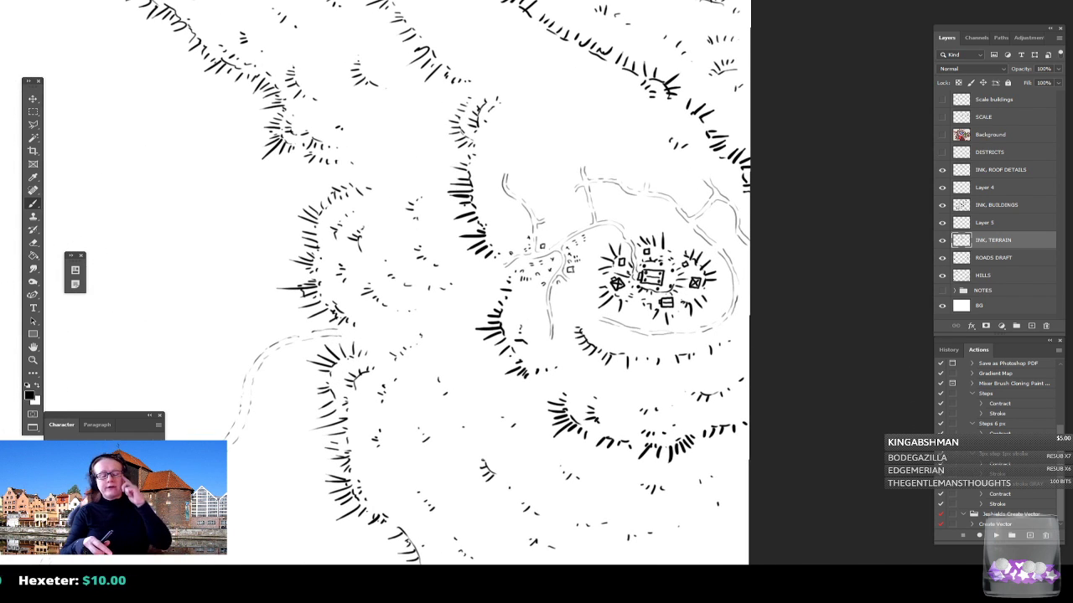
pyautogui.moveTo(503, 285); pyautogui.dragTo(476, 311)
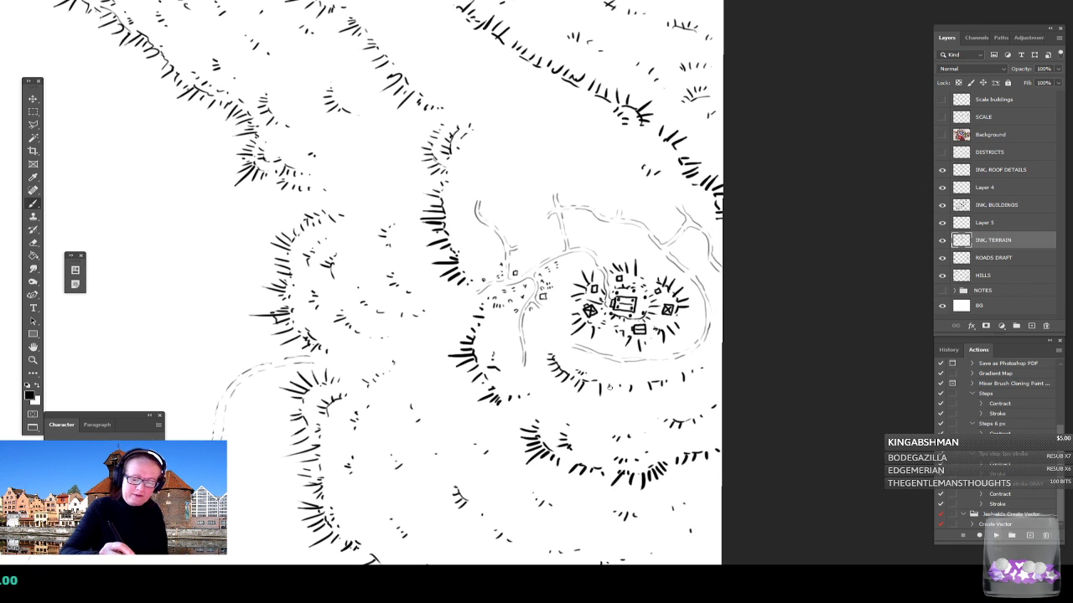
pyautogui.hscroll(-3, 620, 412)
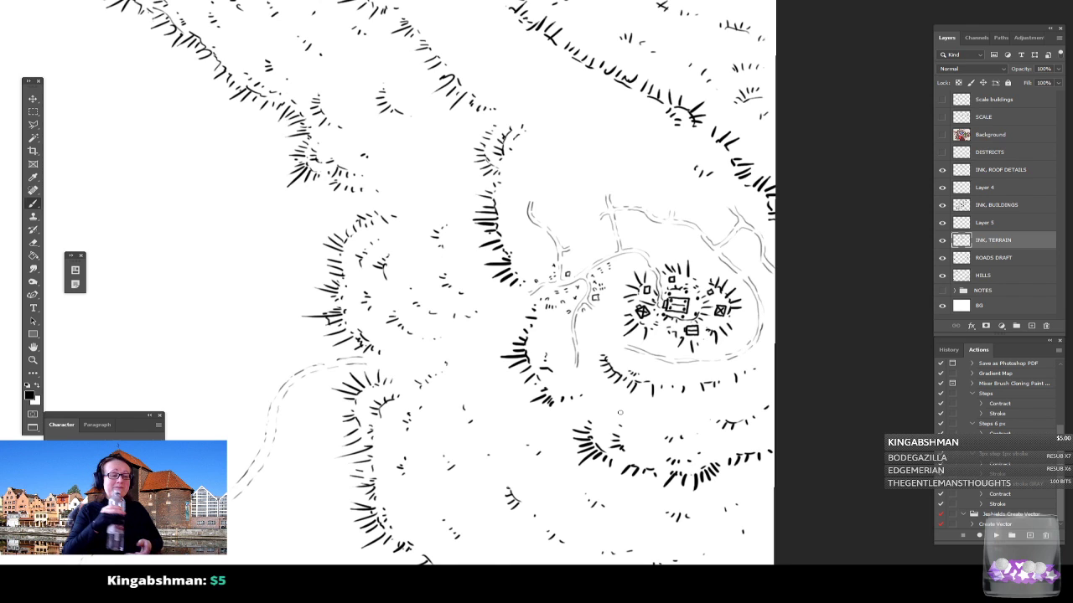
pyautogui.scroll(-5, 620, 413)
pyautogui.scroll(2, 526, 461)
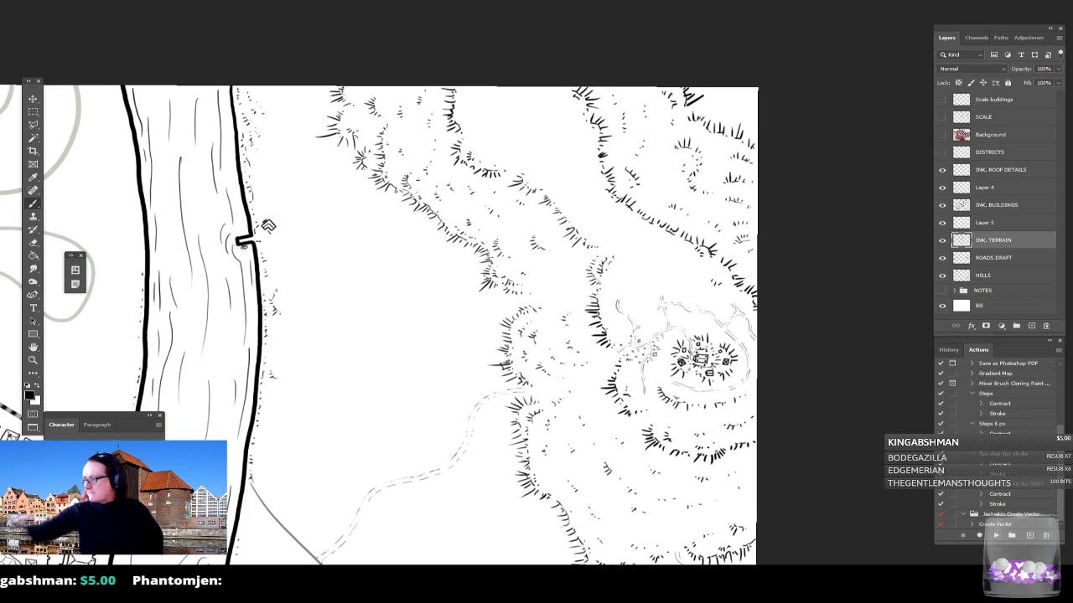
# Step: Connect the road through the western hill gap to the settlement's path with dashed double lines, adding a short stub to the south
pyautogui.scroll(6, 610, 384)
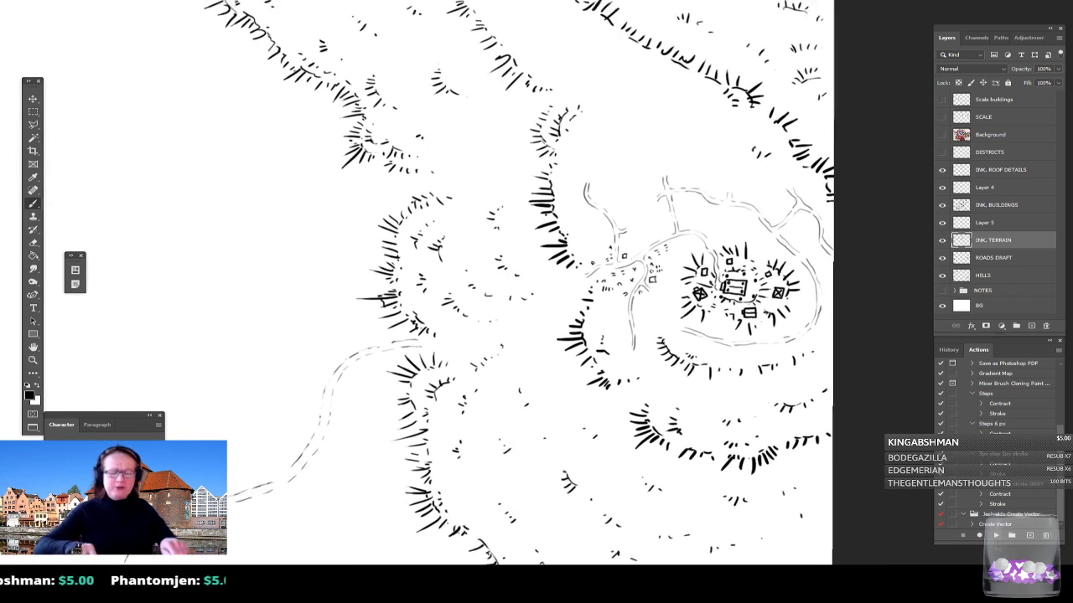
pyautogui.scroll(1, 610, 383)
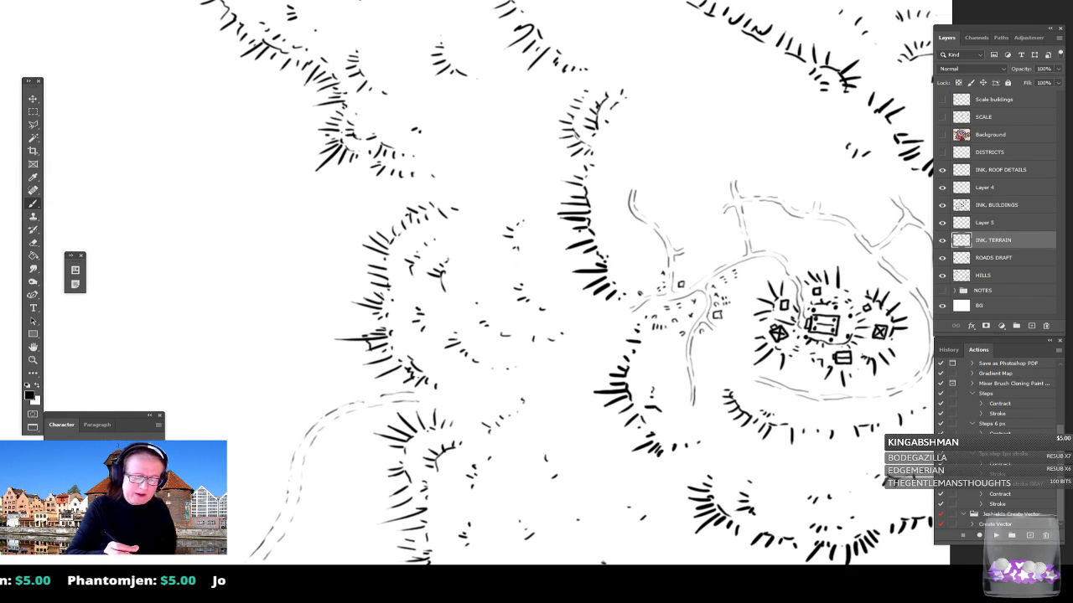
pyautogui.moveTo(437, 393)
pyautogui.mouseDown()
pyautogui.moveTo(536, 374)
pyautogui.moveTo(562, 357)
pyautogui.moveTo(503, 380)
pyautogui.moveTo(434, 384)
pyautogui.moveTo(547, 366)
pyautogui.moveTo(618, 316)
pyautogui.mouseUp()
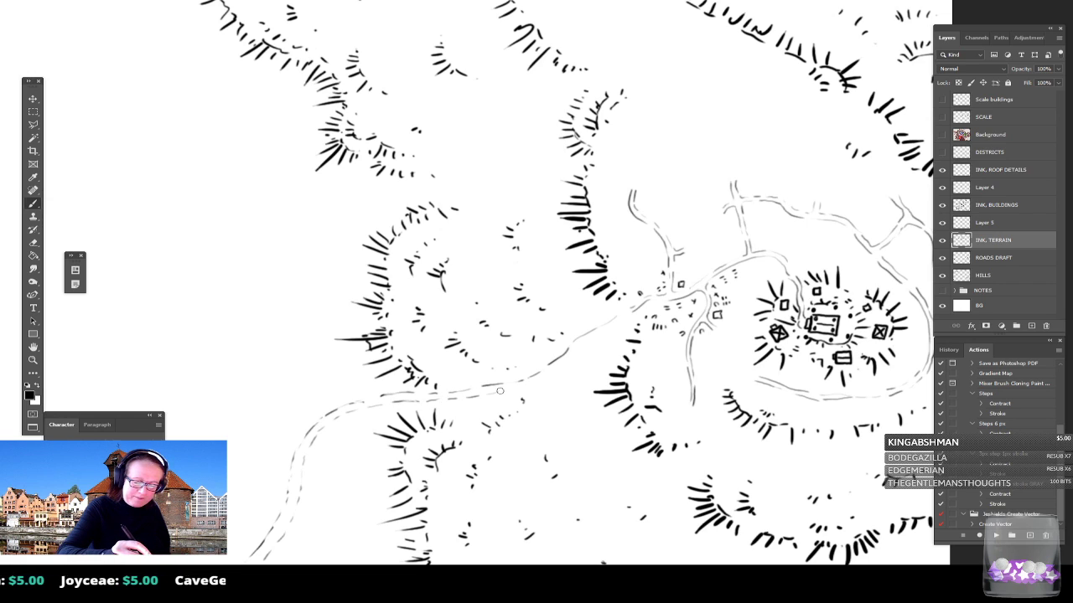
pyautogui.moveTo(547, 385); pyautogui.dragTo(554, 414)
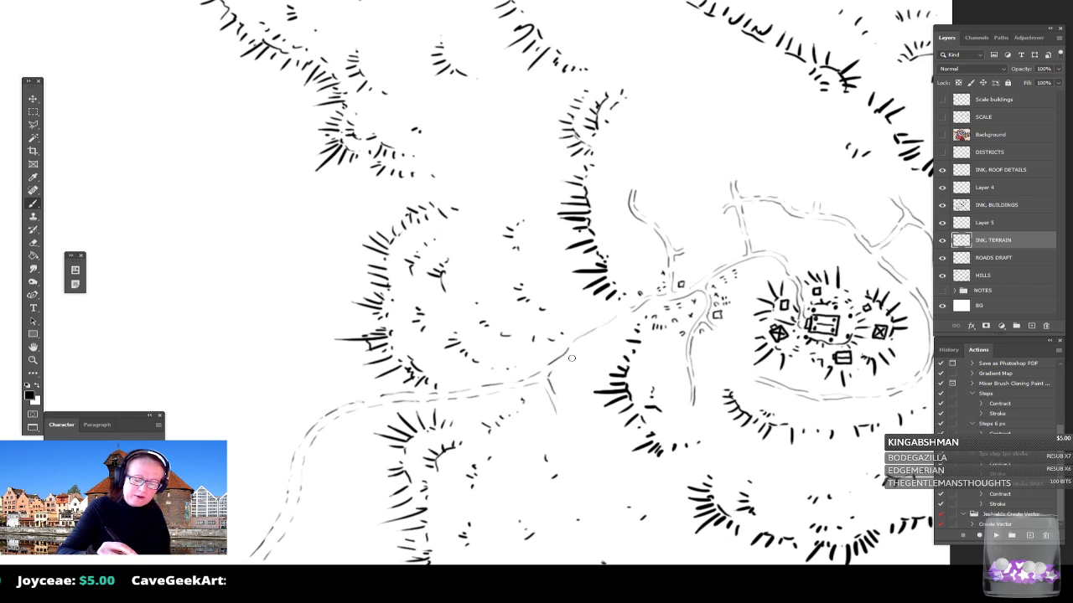
pyautogui.moveTo(559, 366); pyautogui.dragTo(632, 315)
# Step: Draw a double-line side path branching northwest off the new road, redoing the first stroke
pyautogui.scroll(1, 657, 307)
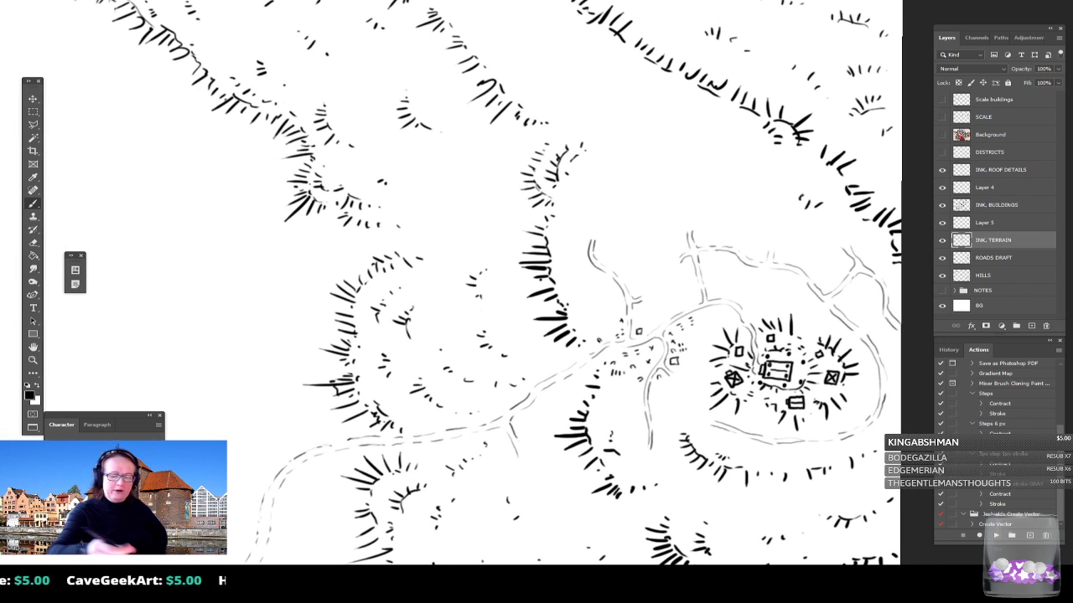
pyautogui.moveTo(511, 312); pyautogui.dragTo(537, 340)
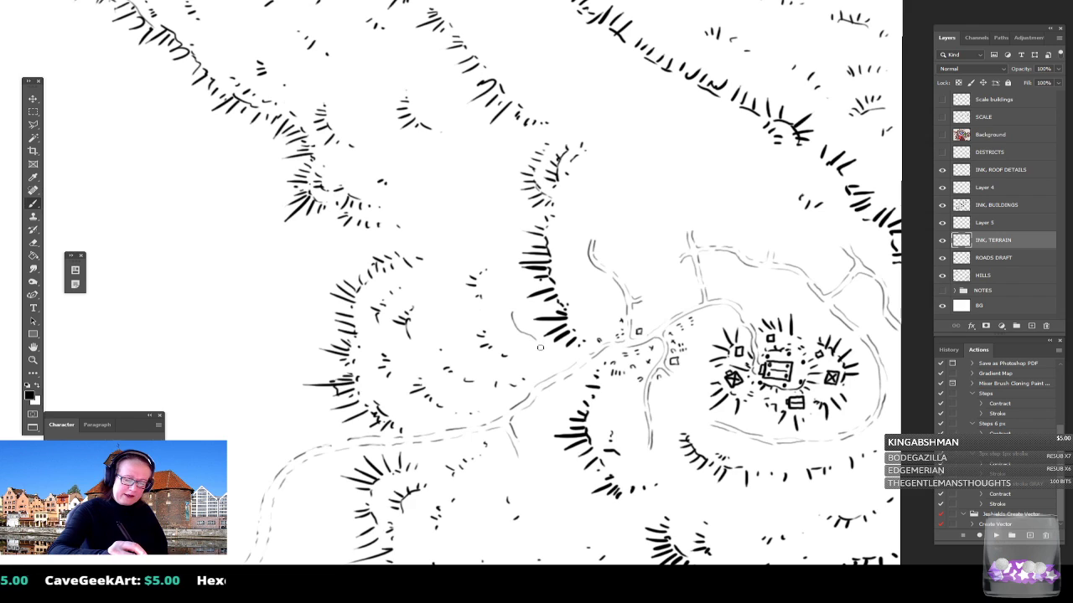
pyautogui.hotkey('ctrl', 'z')
pyautogui.moveTo(508, 323); pyautogui.dragTo(541, 364)
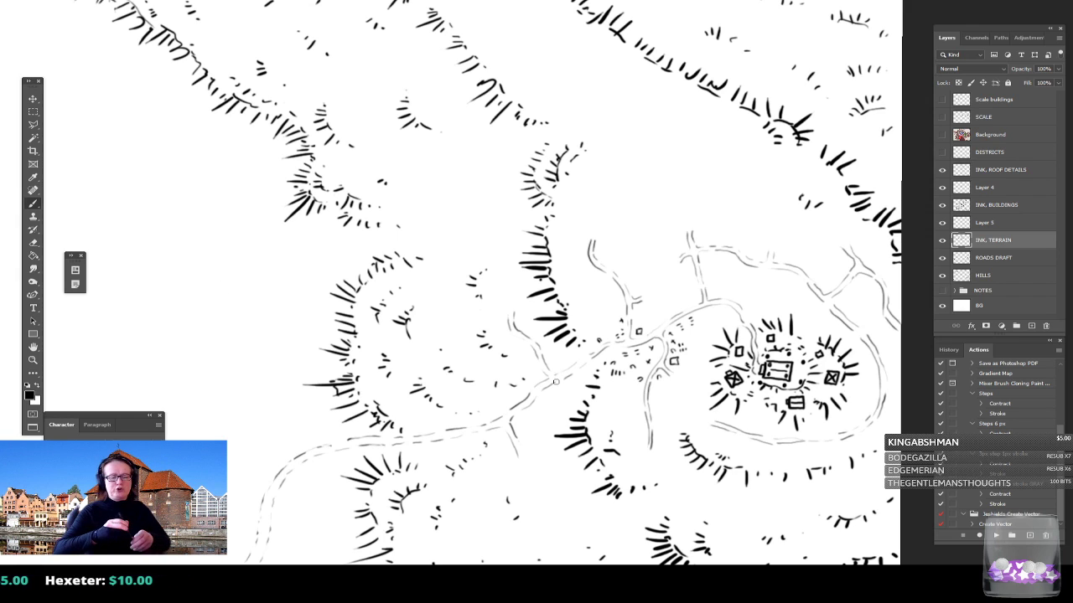
# Step: Beside the new road, draw a small square building with crossed roof lines and a round building with a centre dot
pyautogui.scroll(-5, 704, 341)
pyautogui.moveTo(704, 340); pyautogui.dragTo(664, 248)
pyautogui.scroll(2, 641, 436)
pyautogui.scroll(1, 731, 498)
pyautogui.moveTo(731, 498); pyautogui.dragTo(684, 533)
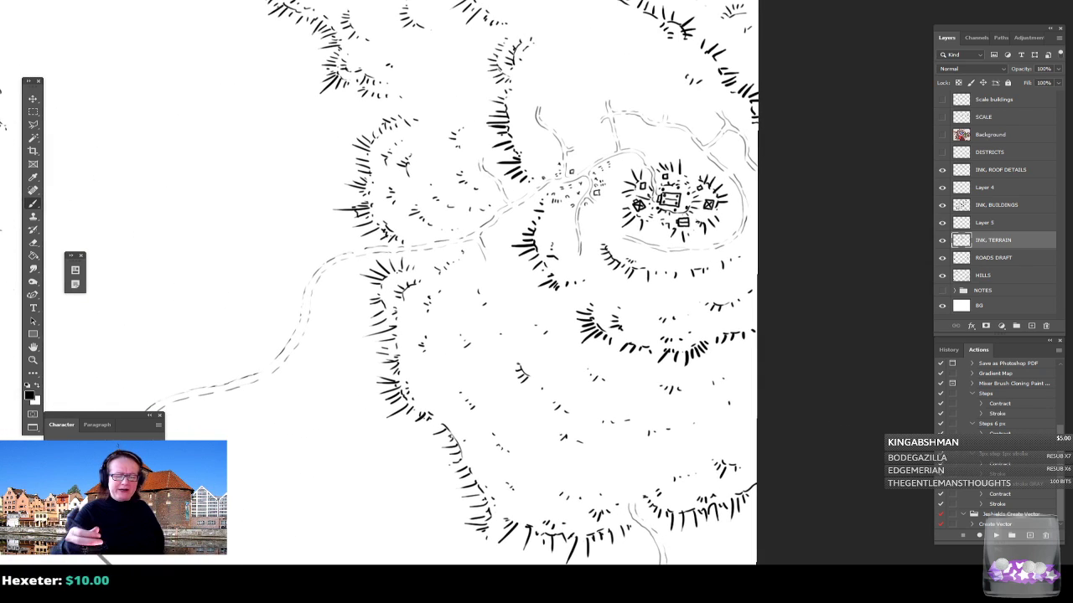
pyautogui.moveTo(570, 218); pyautogui.dragTo(613, 407)
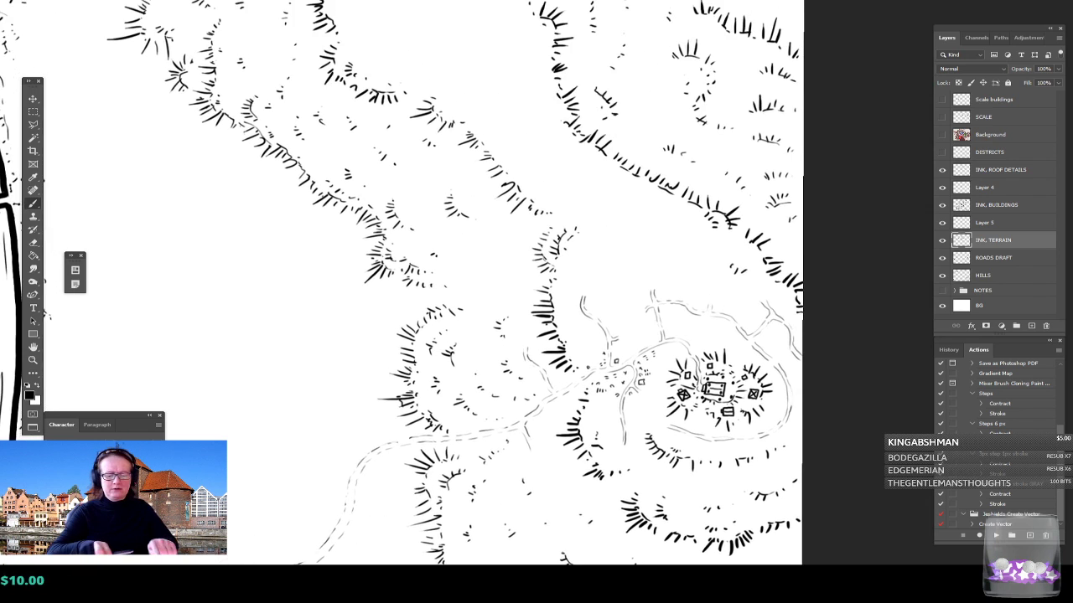
pyautogui.scroll(3, 624, 373)
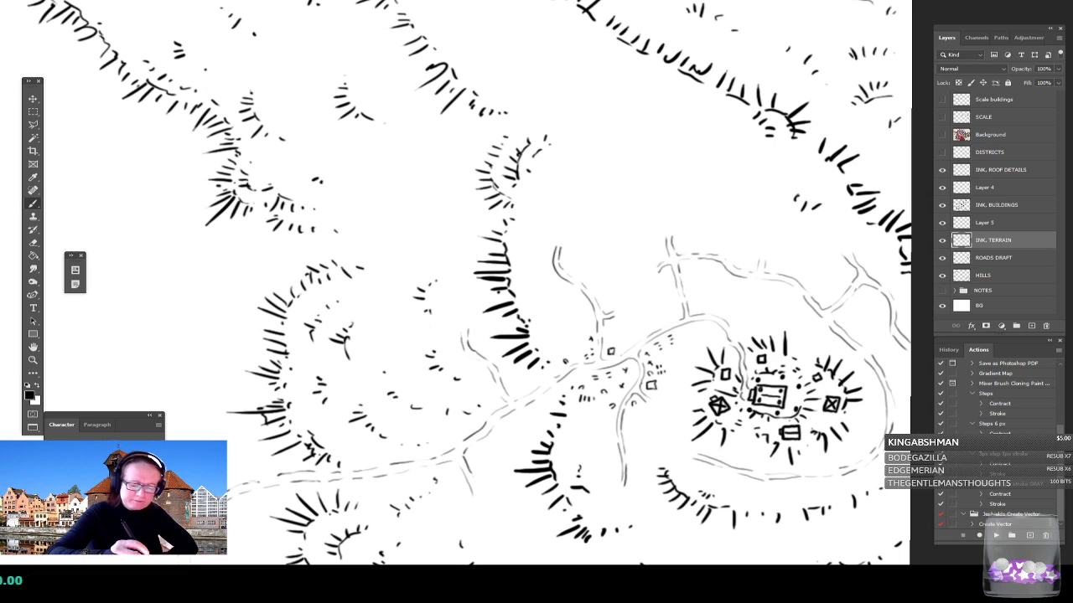
pyautogui.moveTo(512, 377)
pyautogui.mouseDown()
pyautogui.moveTo(514, 390)
pyautogui.moveTo(528, 389)
pyautogui.moveTo(514, 379)
pyautogui.mouseUp()
pyautogui.moveTo(515, 380)
pyautogui.mouseDown()
pyautogui.moveTo(525, 390)
pyautogui.moveTo(526, 380)
pyautogui.mouseUp()
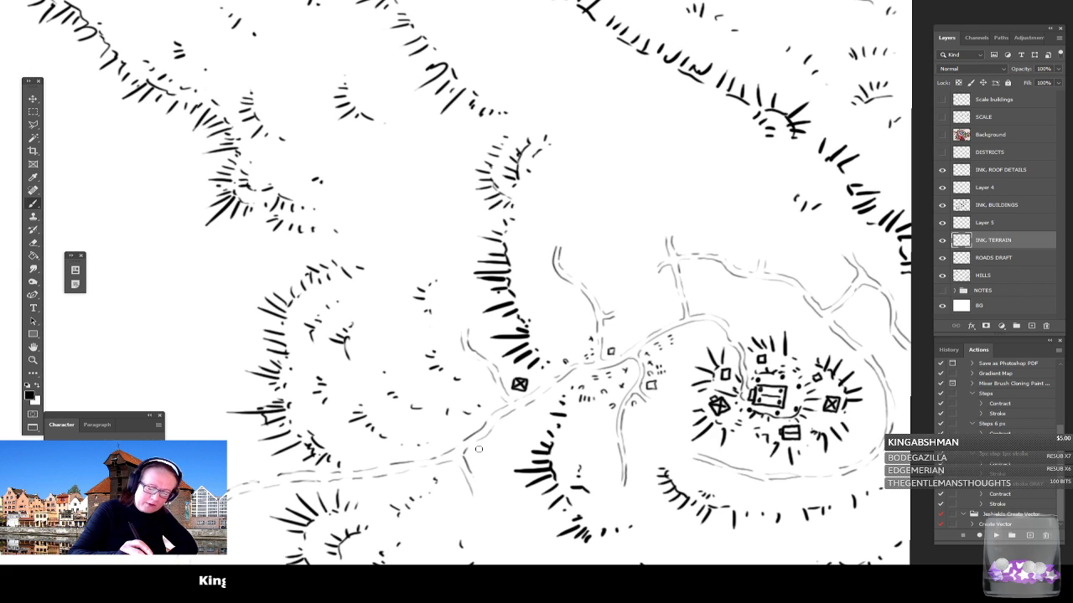
pyautogui.moveTo(477, 448)
pyautogui.mouseDown()
pyautogui.moveTo(471, 461)
pyautogui.moveTo(482, 465)
pyautogui.moveTo(489, 455)
pyautogui.moveTo(476, 445)
pyautogui.mouseUp()
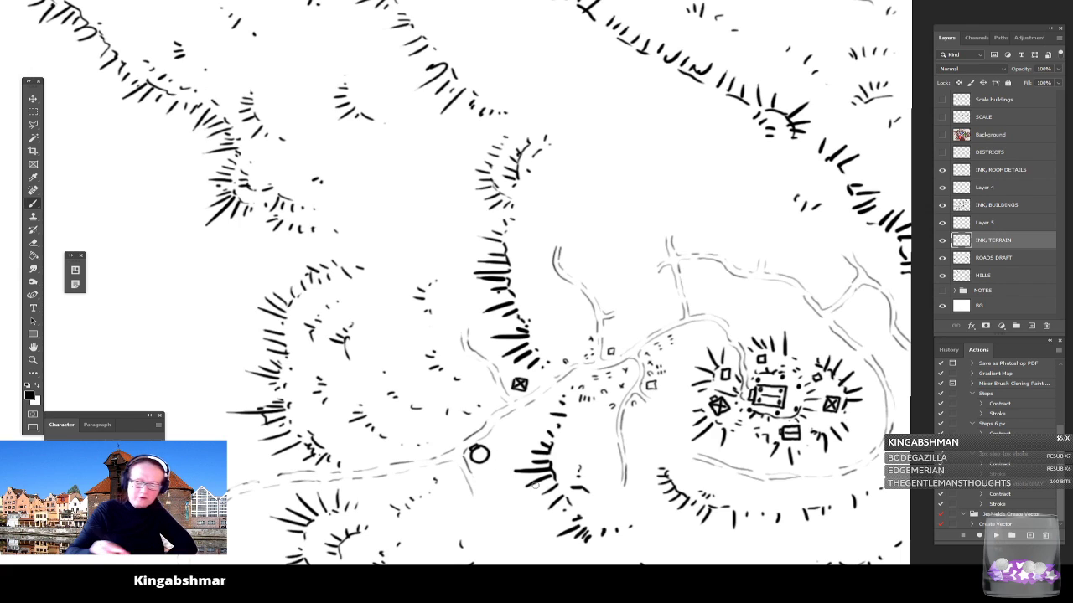
pyautogui.click(480, 454)
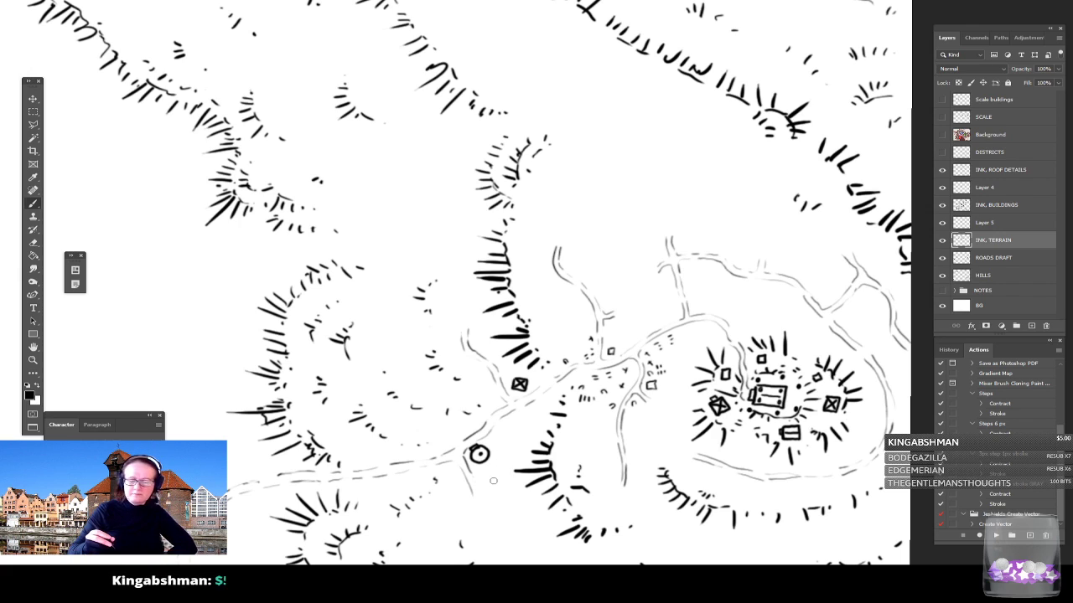
# Step: Draw a larger square building with corner dots and two parallel roof lines between the western slope and the southern footpath
pyautogui.scroll(-4, 494, 481)
pyautogui.scroll(3, 493, 481)
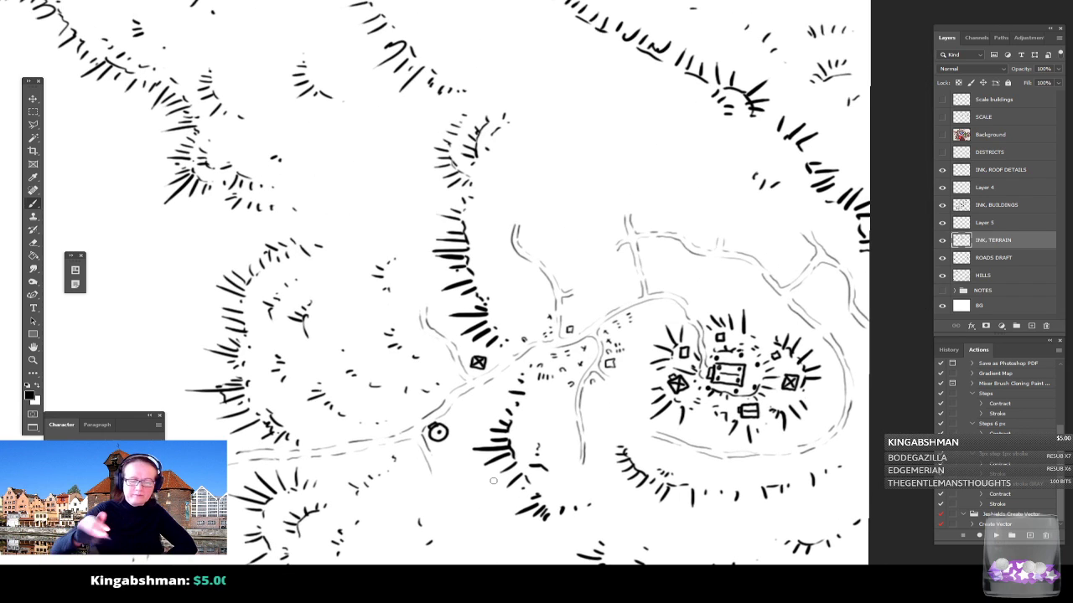
pyautogui.moveTo(525, 413)
pyautogui.mouseDown()
pyautogui.moveTo(527, 432)
pyautogui.moveTo(541, 432)
pyautogui.moveTo(536, 409)
pyautogui.moveTo(548, 409)
pyautogui.moveTo(546, 430)
pyautogui.moveTo(526, 432)
pyautogui.moveTo(524, 421)
pyautogui.moveTo(548, 429)
pyautogui.mouseUp()
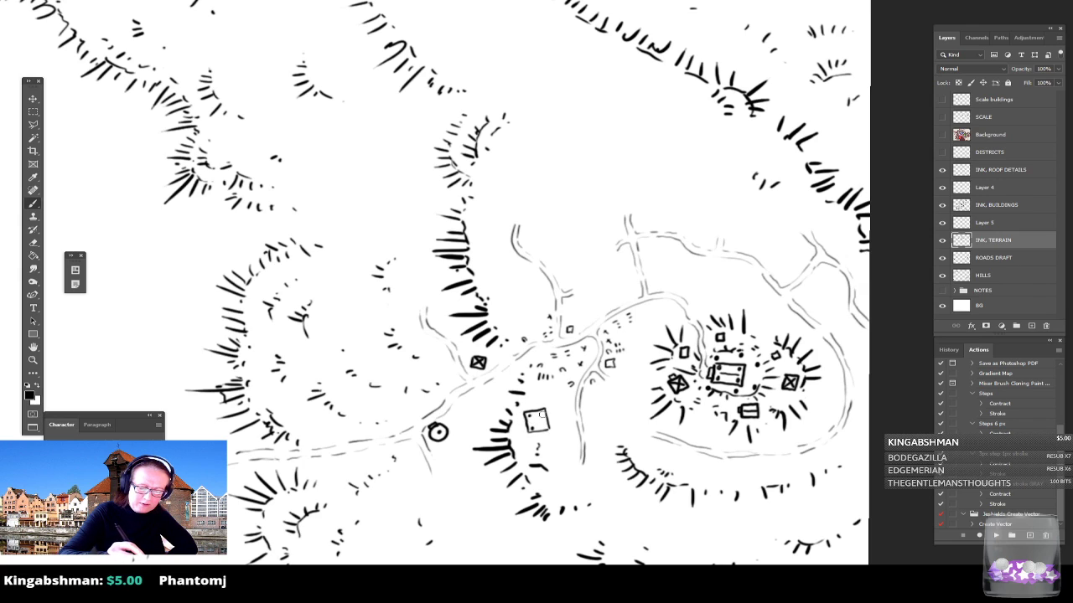
pyautogui.click(542, 414)
pyautogui.click(546, 426)
pyautogui.moveTo(535, 412); pyautogui.dragTo(538, 430)
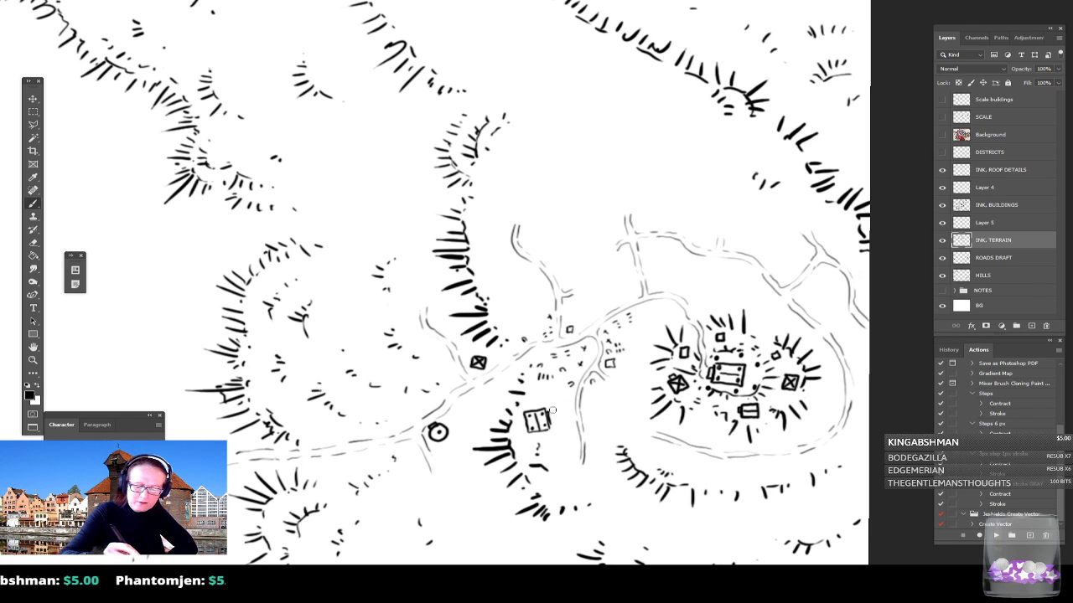
# Step: Fill the ground around the larger square building and along both sides of the southern footpath with rows of small dots and short marks
pyautogui.click(559, 409)
pyautogui.click(562, 422)
pyautogui.click(566, 409)
pyautogui.click(569, 421)
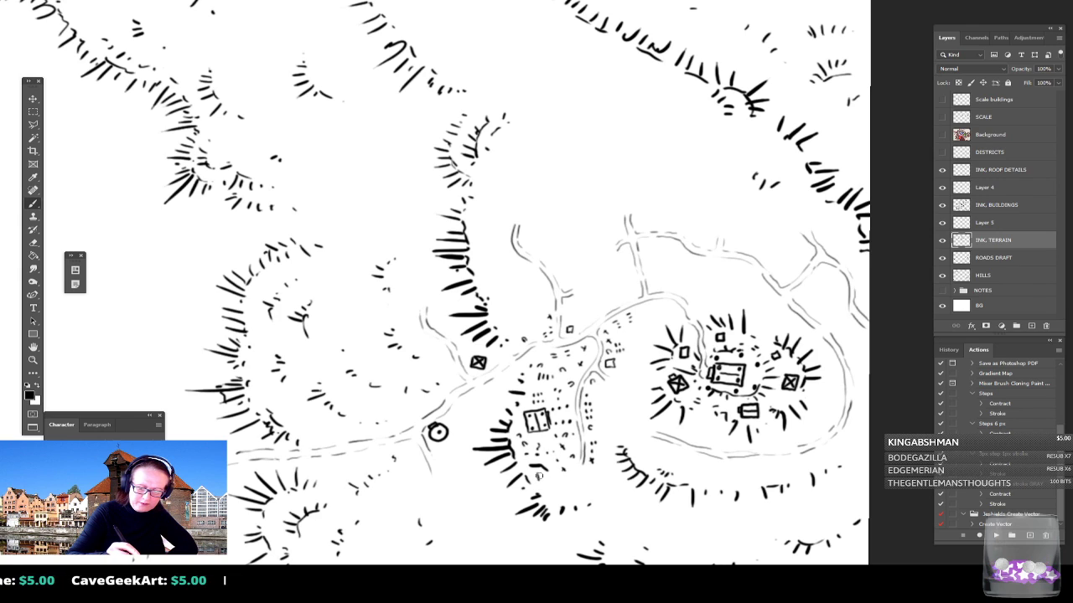
# Step: Draw a small tilted square building and a round scalloped tree just beyond the southern end of the footpath
pyautogui.moveTo(552, 493)
pyautogui.mouseDown()
pyautogui.moveTo(560, 502)
pyautogui.moveTo(551, 494)
pyautogui.mouseUp()
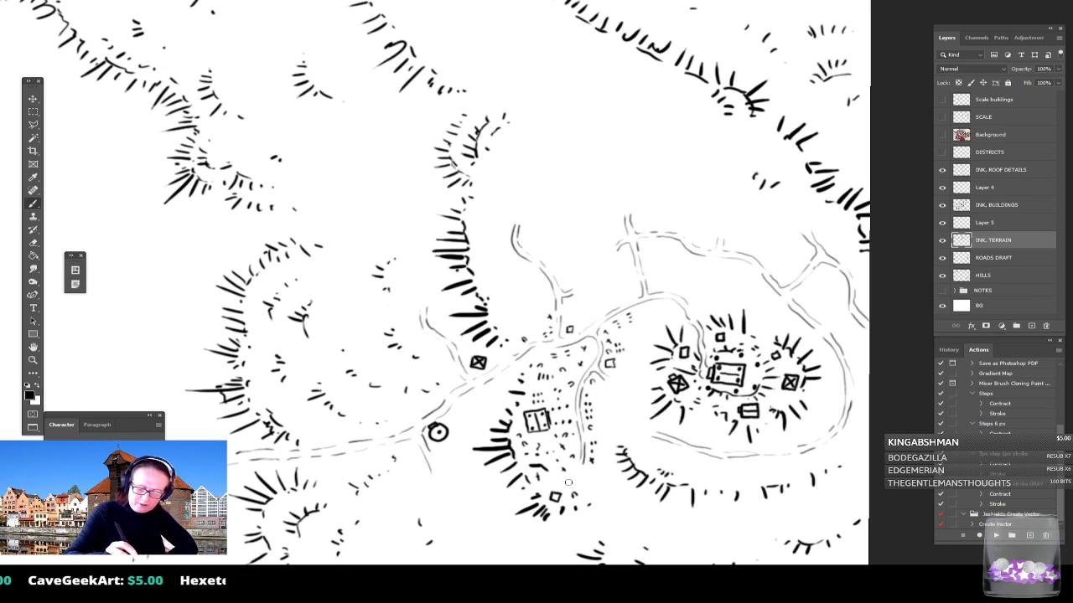
pyautogui.moveTo(568, 485)
pyautogui.mouseDown()
pyautogui.moveTo(584, 482)
pyautogui.moveTo(584, 472)
pyautogui.moveTo(569, 475)
pyautogui.moveTo(579, 481)
pyautogui.mouseUp()
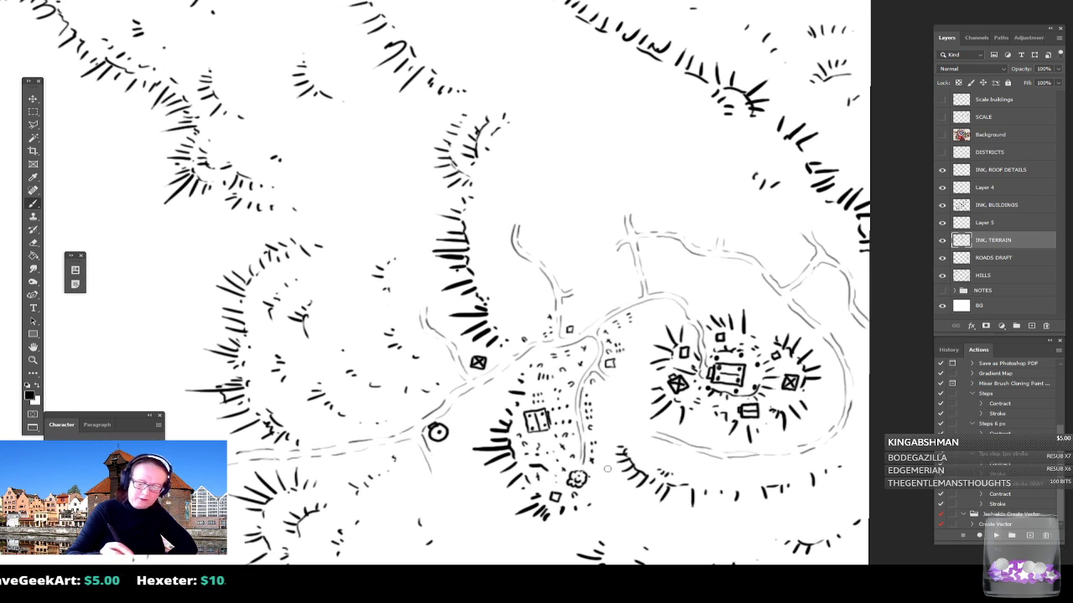
# Step: Examine the inked eastern hills, settlement and road in relation to the river and the walled city at several zoom levels
pyautogui.scroll(-5, 601, 497)
pyautogui.scroll(2, 601, 497)
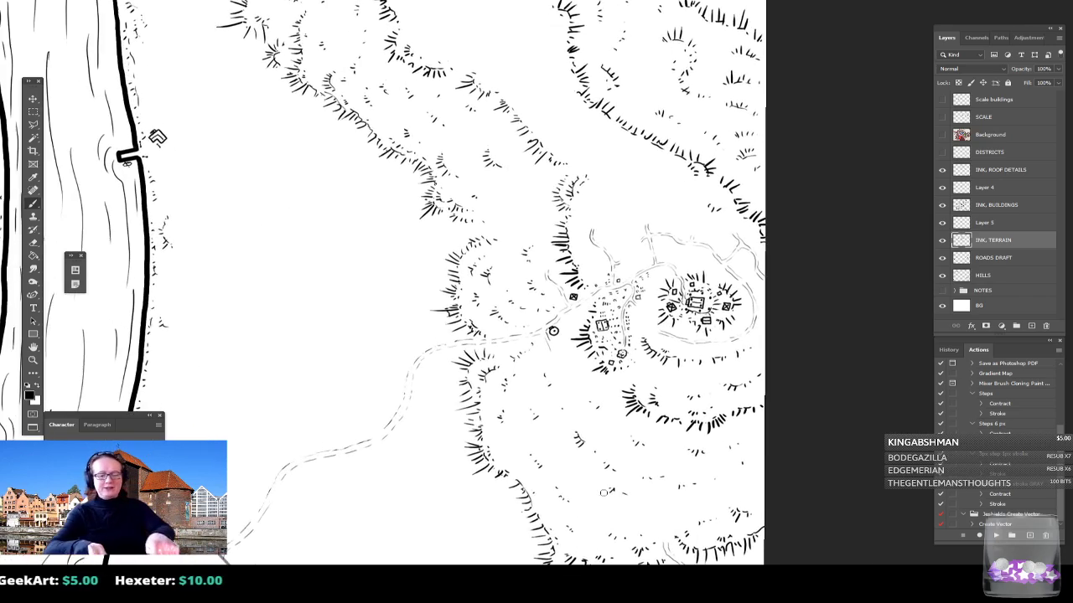
pyautogui.scroll(-2, 601, 497)
pyautogui.scroll(-2, 411, 285)
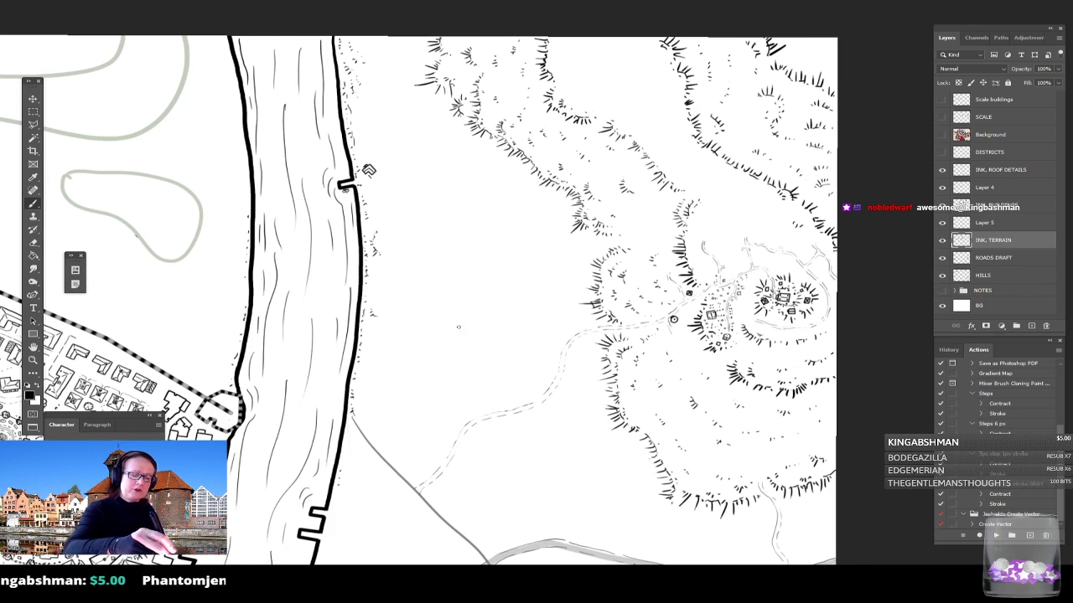
pyautogui.scroll(-5, 369, 170)
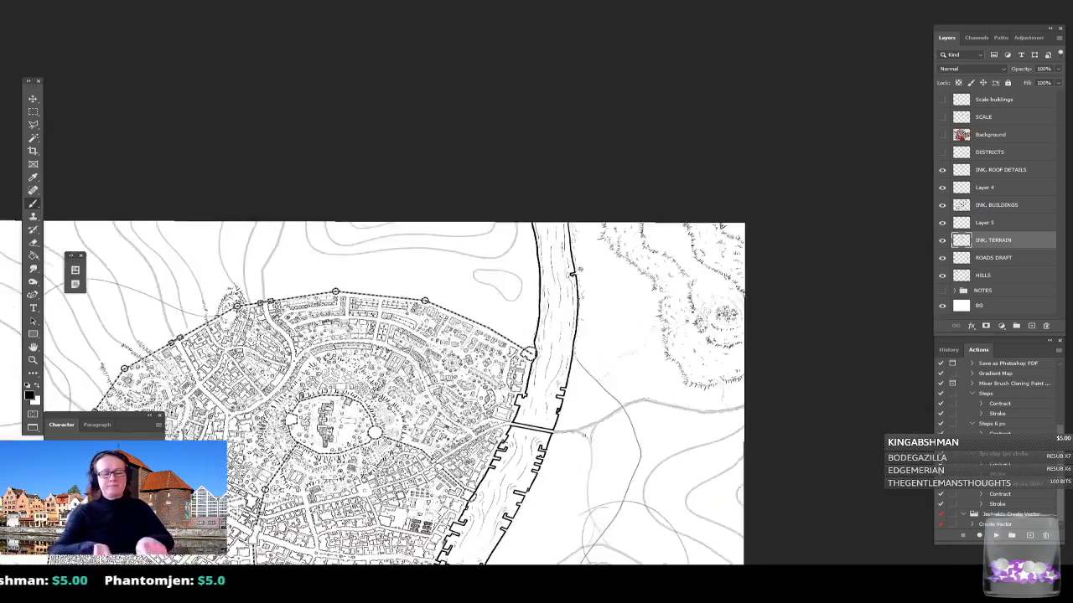
pyautogui.scroll(1, 578, 562)
pyautogui.moveTo(578, 561); pyautogui.dragTo(855, 466)
pyautogui.moveTo(748, 494); pyautogui.dragTo(692, 500)
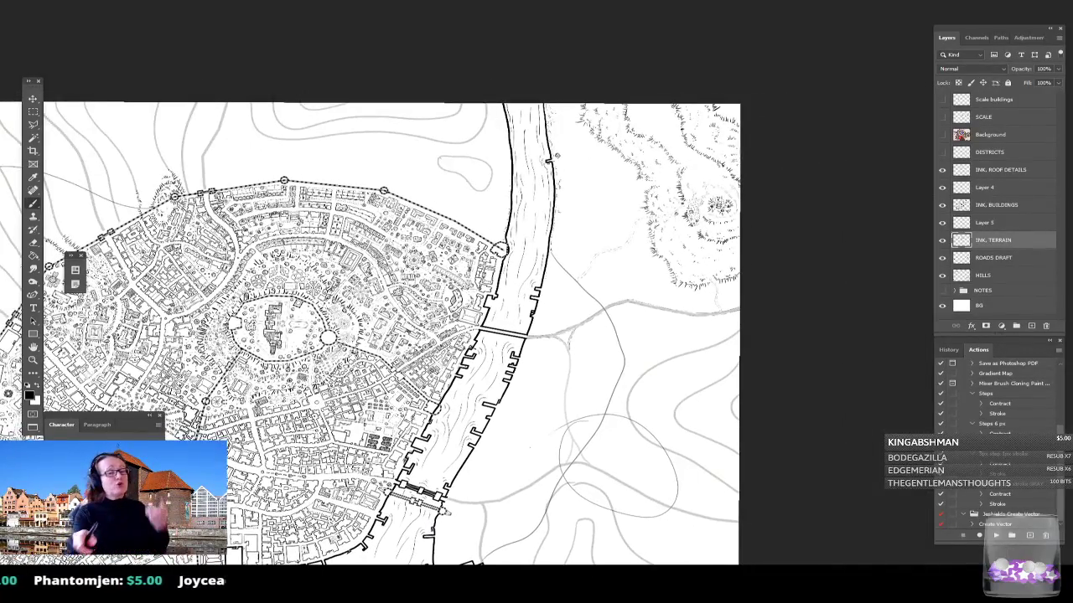
pyautogui.scroll(3, 517, 294)
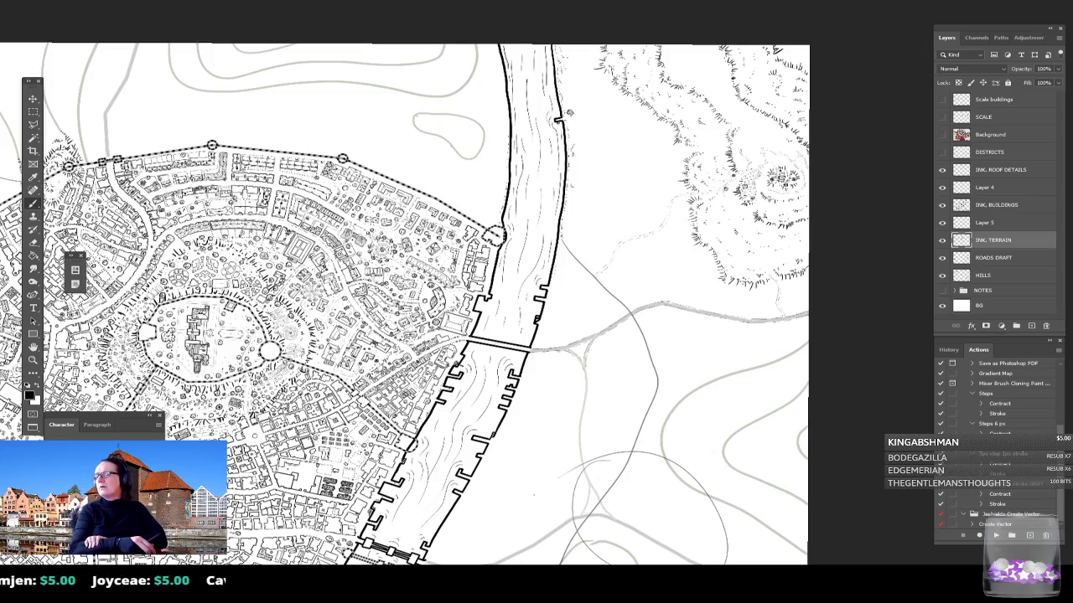
pyautogui.scroll(-5, 536, 305)
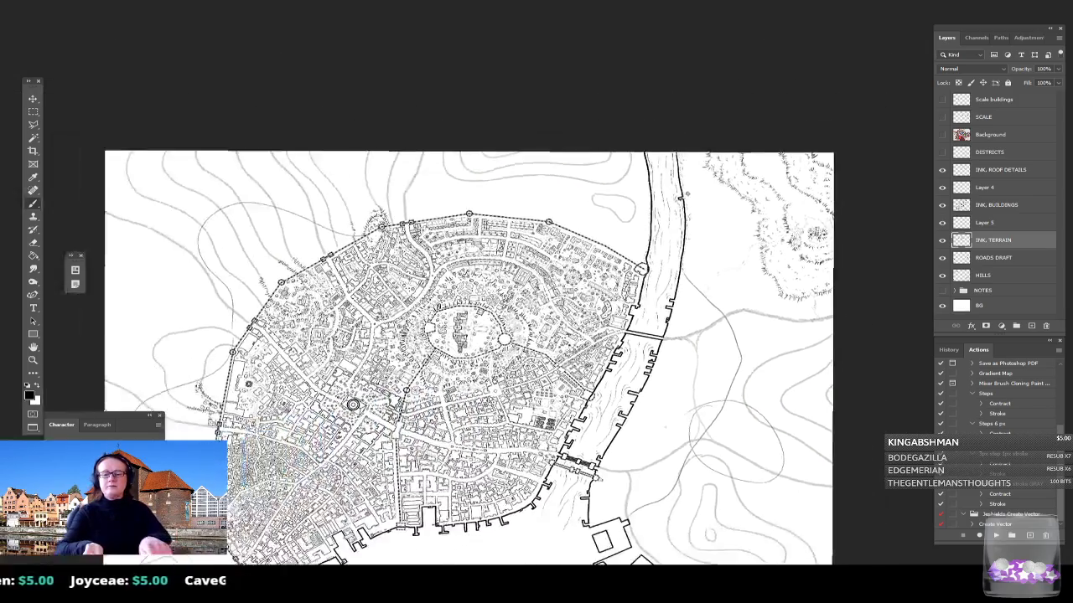
pyautogui.scroll(3, 624, 357)
pyautogui.scroll(-1, 625, 356)
pyautogui.scroll(1, 566, 422)
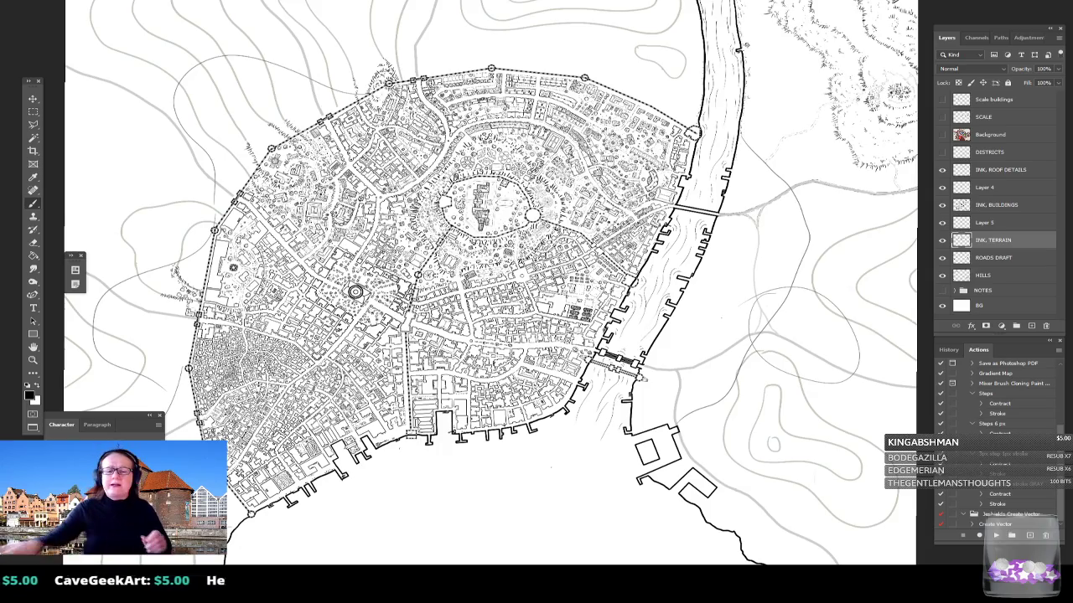
pyautogui.moveTo(789, 127); pyautogui.dragTo(720, 249)
pyautogui.scroll(4, 720, 249)
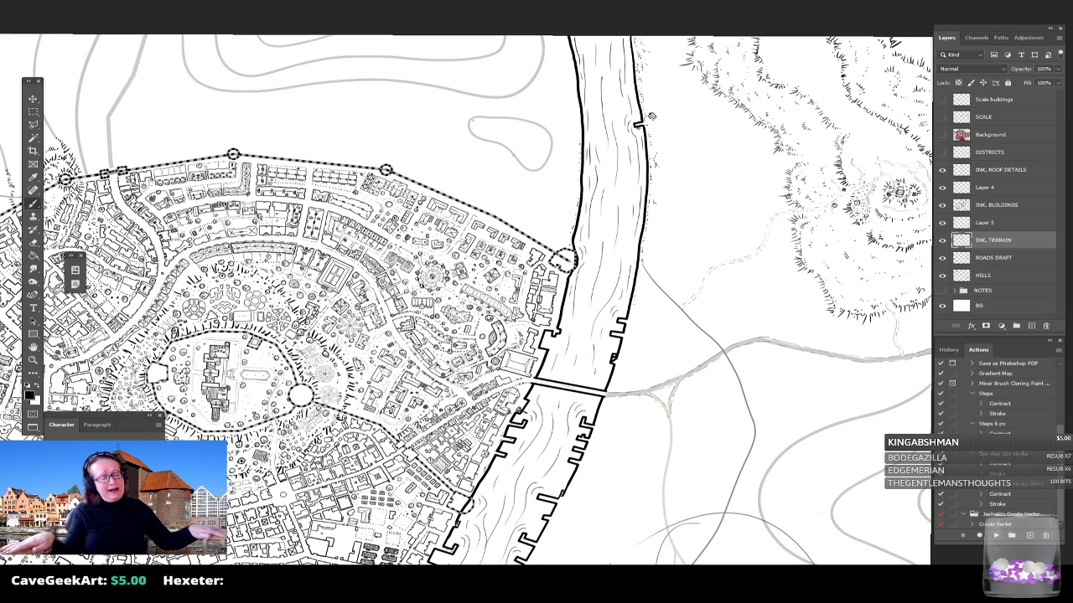
pyautogui.moveTo(720, 249); pyautogui.dragTo(680, 254)
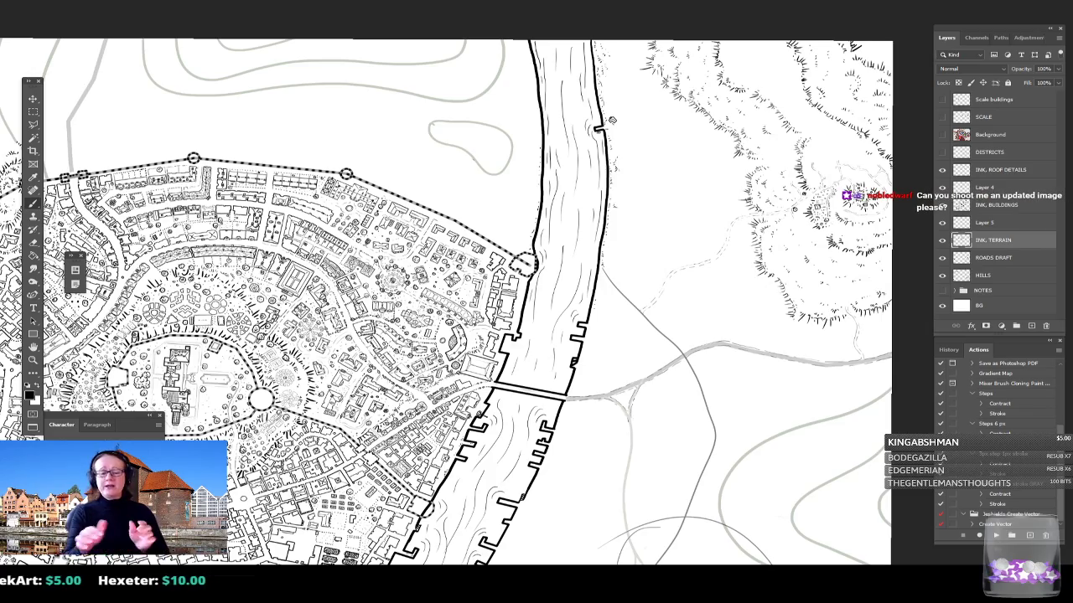
# Step: Inspect the walled castle grounds in the city centre, the eastern riverbank and the overall map composition
pyautogui.moveTo(277, 369); pyautogui.dragTo(496, 347)
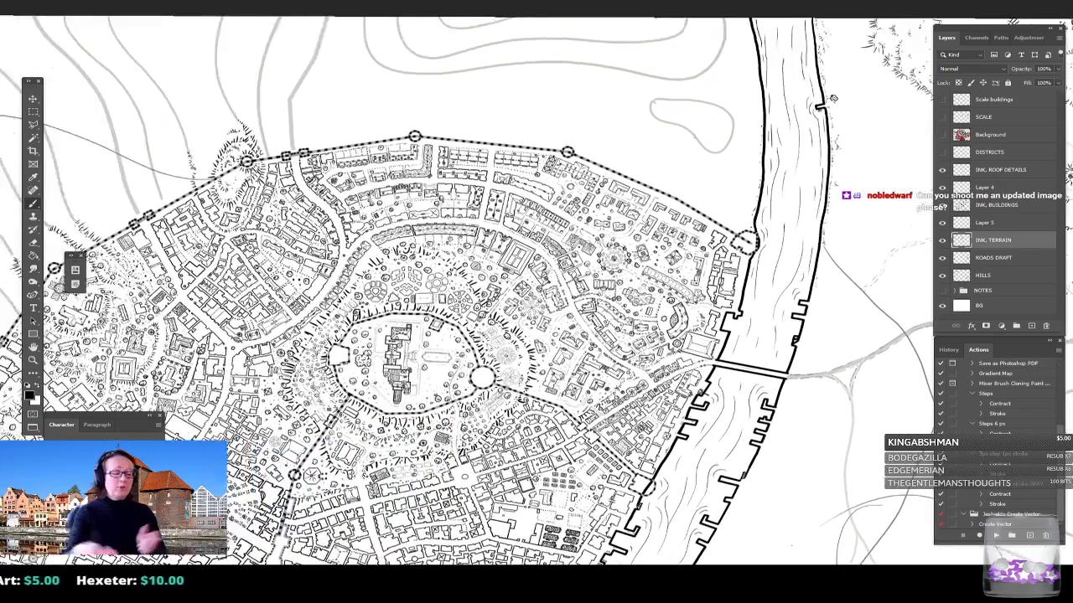
pyautogui.scroll(10, 334, 373)
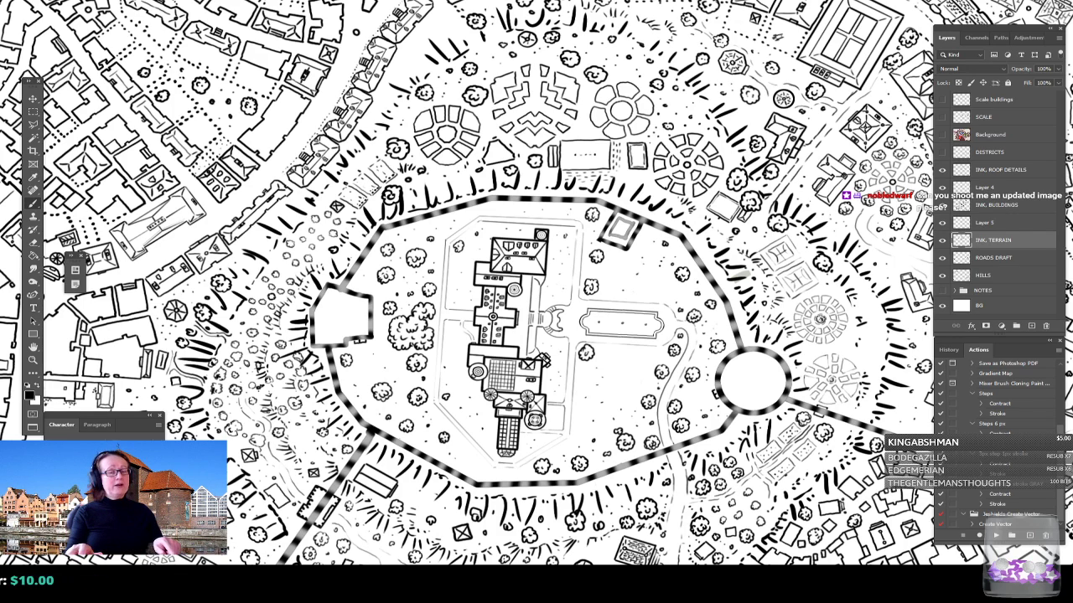
pyautogui.scroll(-6, 378, 461)
pyautogui.moveTo(738, 240); pyautogui.dragTo(492, 223)
pyautogui.scroll(4, 493, 469)
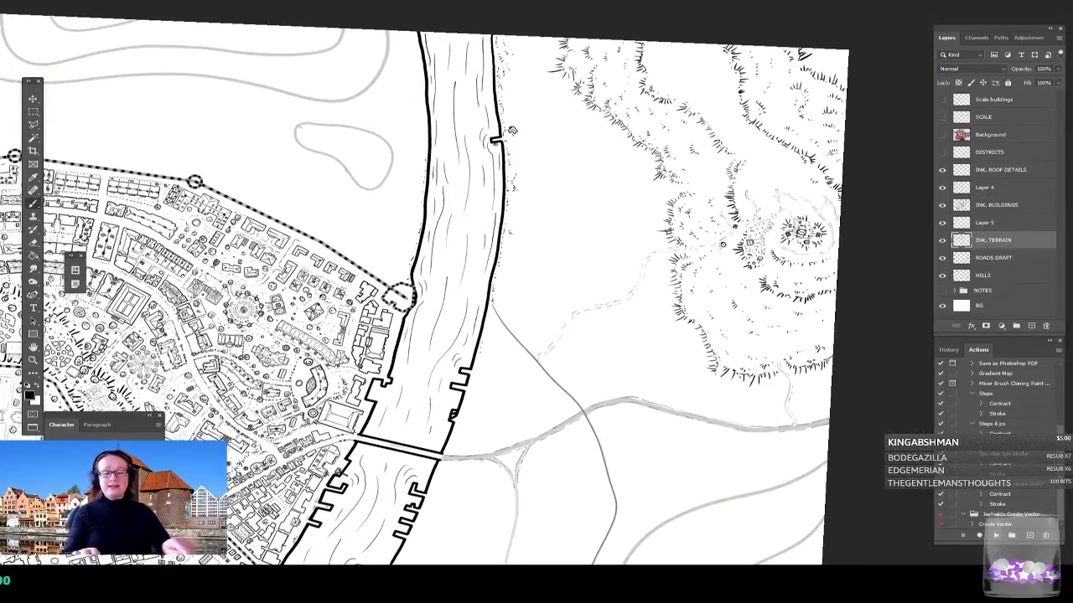
pyautogui.moveTo(501, 283); pyautogui.dragTo(472, 317)
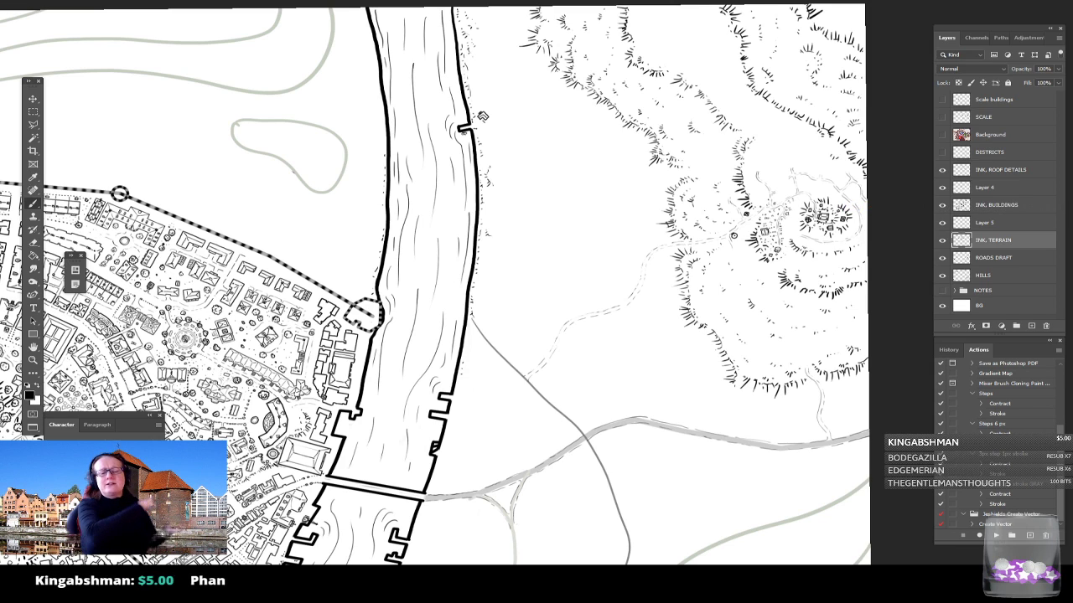
pyautogui.moveTo(502, 293); pyautogui.dragTo(522, 284)
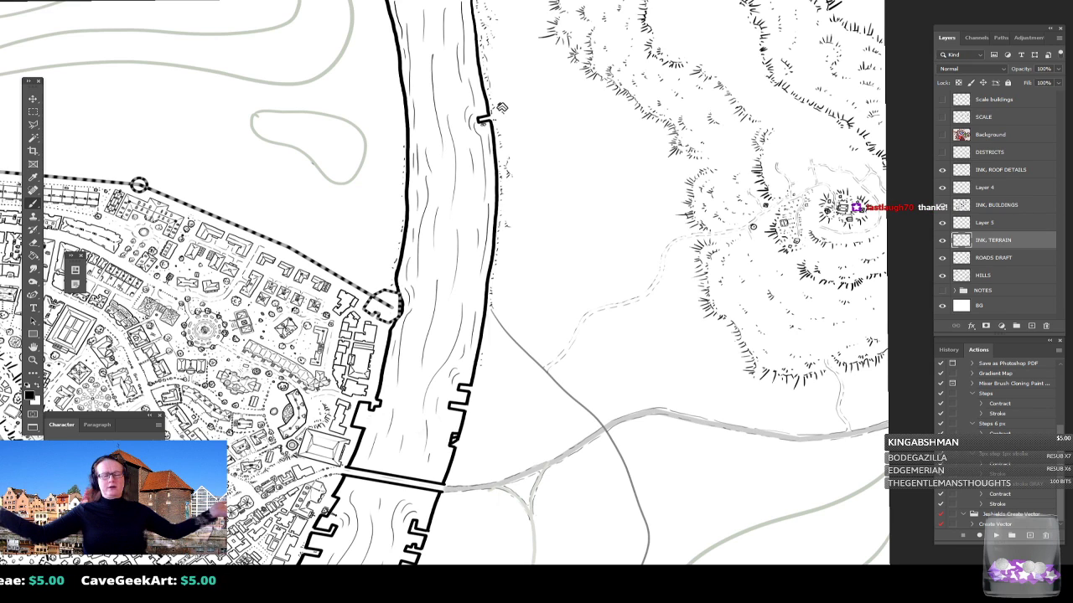
pyautogui.moveTo(503, 302); pyautogui.dragTo(568, 292)
pyautogui.scroll(-5, 606, 444)
pyautogui.moveTo(605, 444); pyautogui.dragTo(776, 222)
pyautogui.scroll(1, 731, 377)
pyautogui.scroll(1, 796, 427)
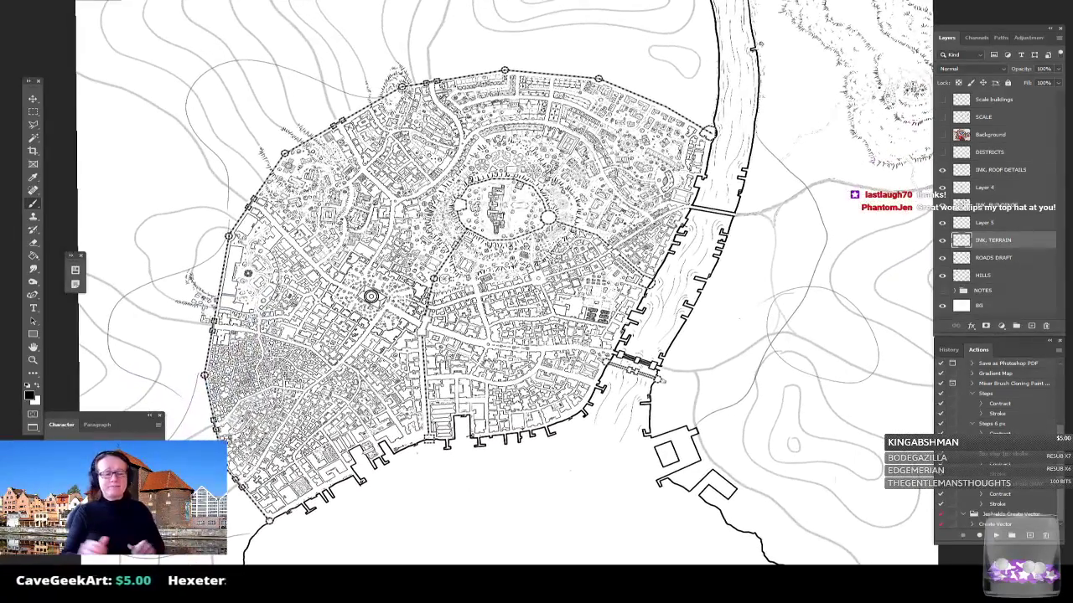